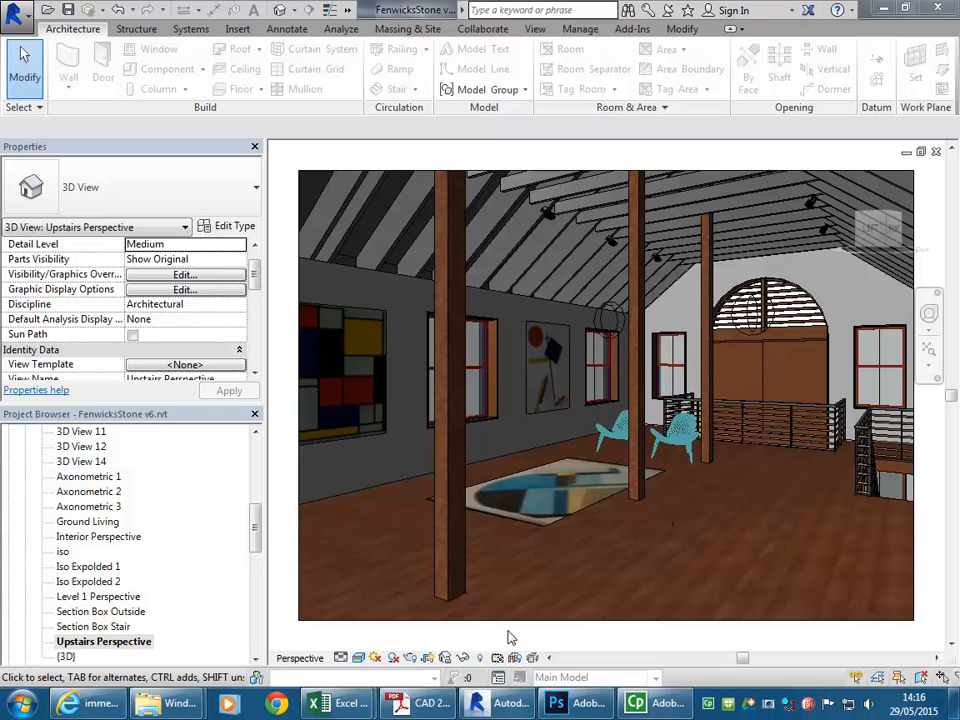
Apply the Realistic visual style to the Upstairs Perspective view and toggle shadows on and off to compare them
{"action": "left_click", "coordinate": [358, 657]}
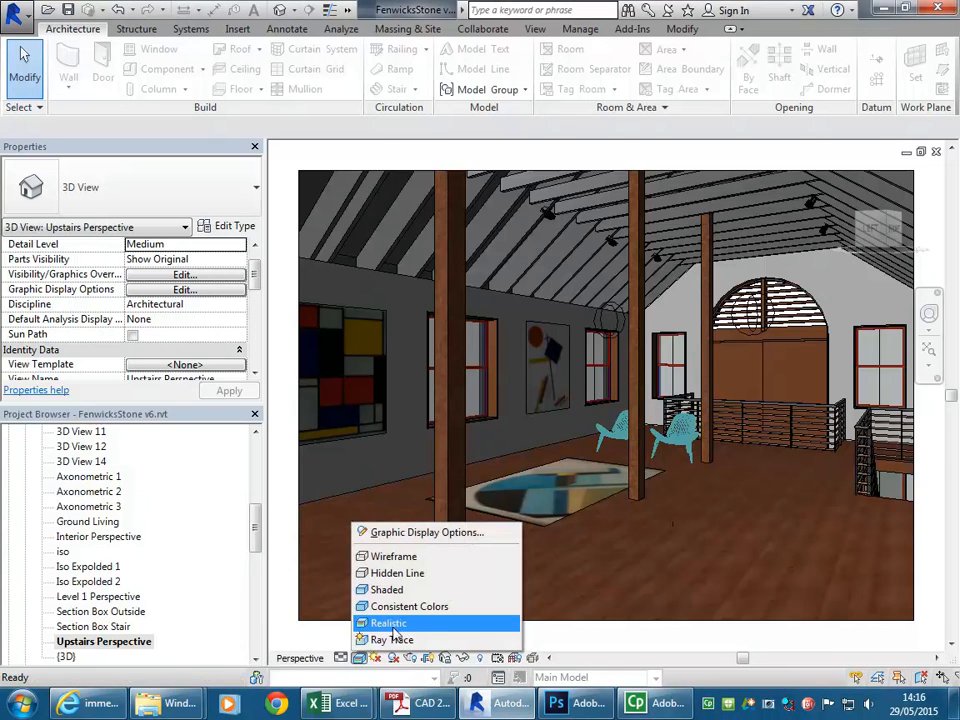
{"action": "left_click", "coordinate": [393, 624]}
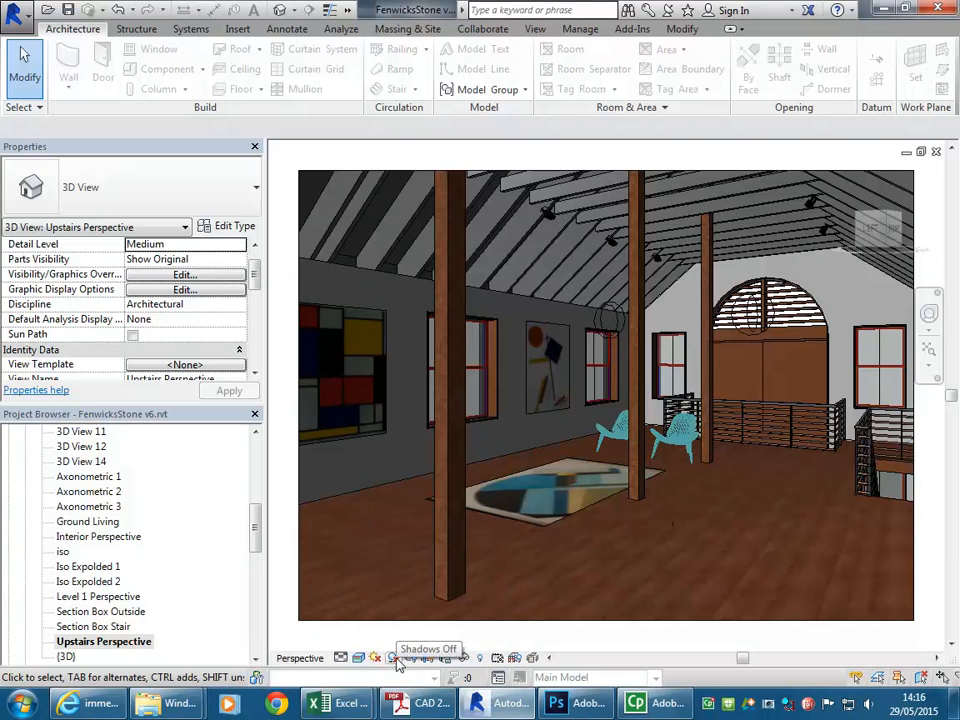
{"action": "left_click", "coordinate": [395, 659]}
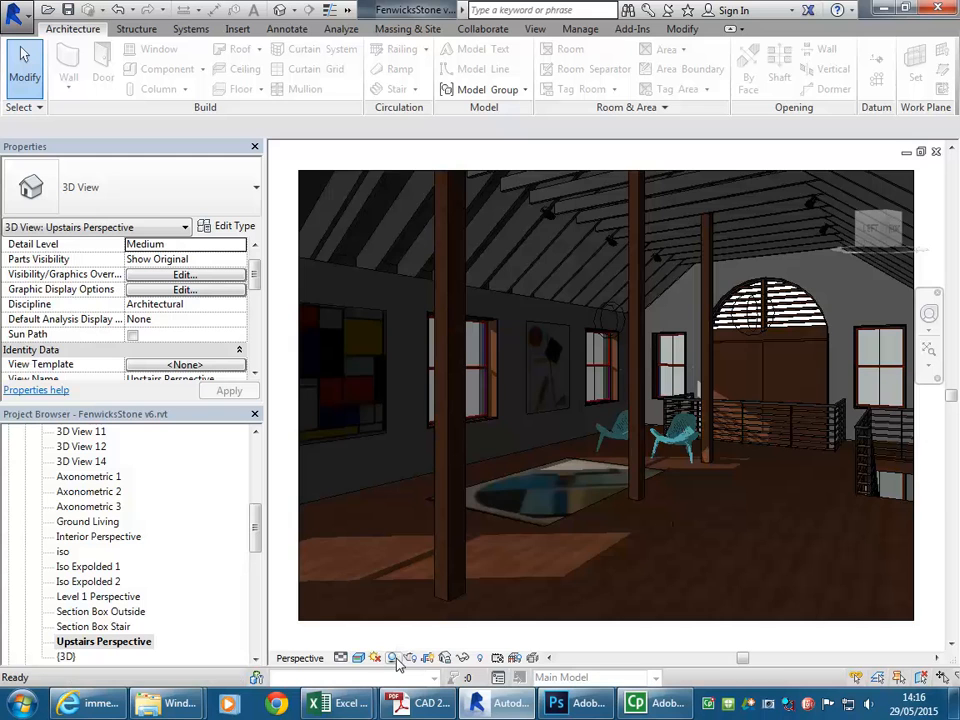
{"action": "left_click", "coordinate": [395, 659]}
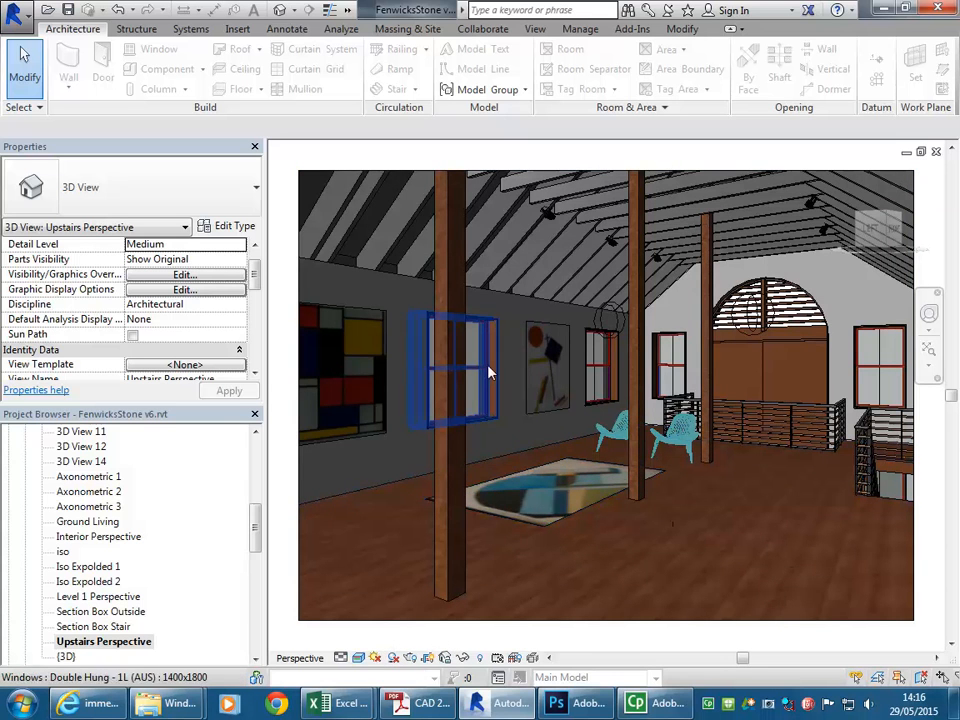
{"action": "left_click", "coordinate": [392, 658]}
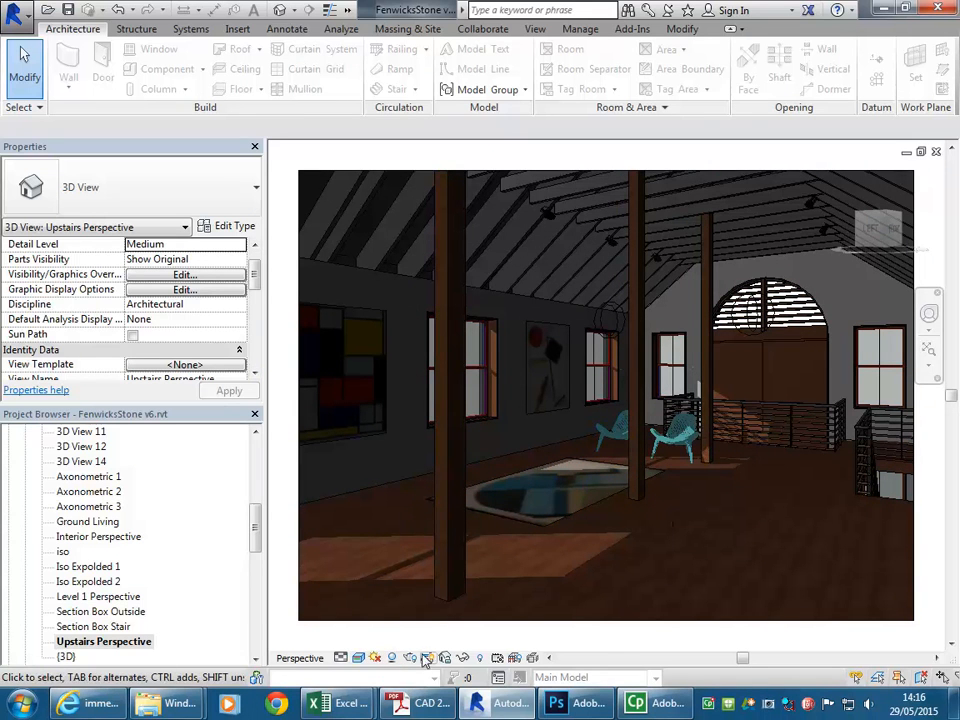
{"action": "left_click", "coordinate": [392, 660]}
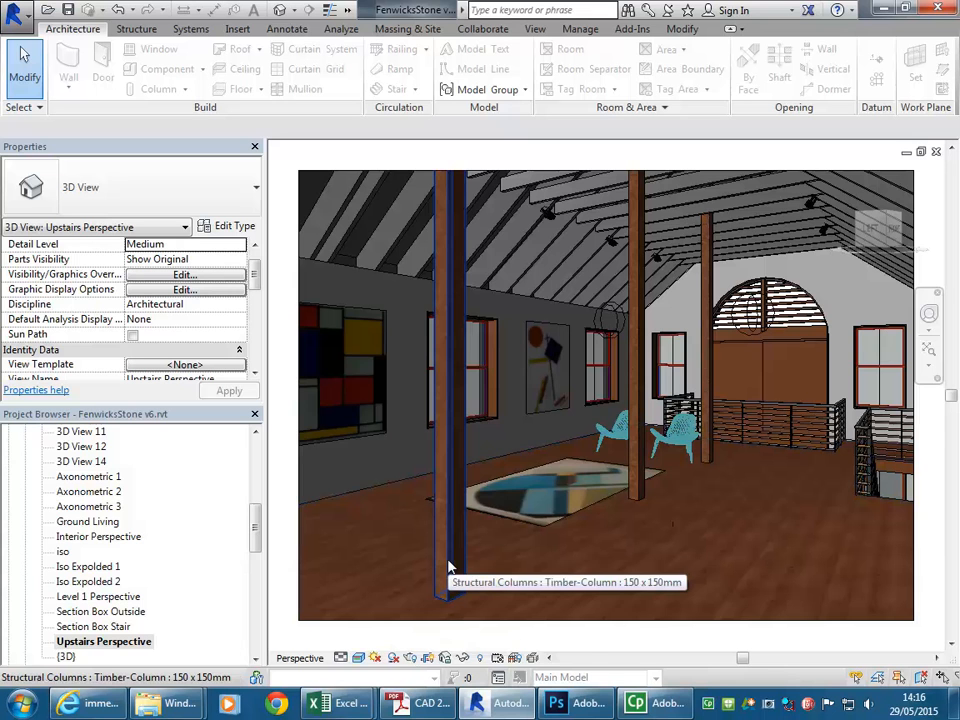
Examine the floorboards and rug in the Upstairs Perspective view up close and as part of the whole room
{"action": "left_click", "coordinate": [411, 488]}
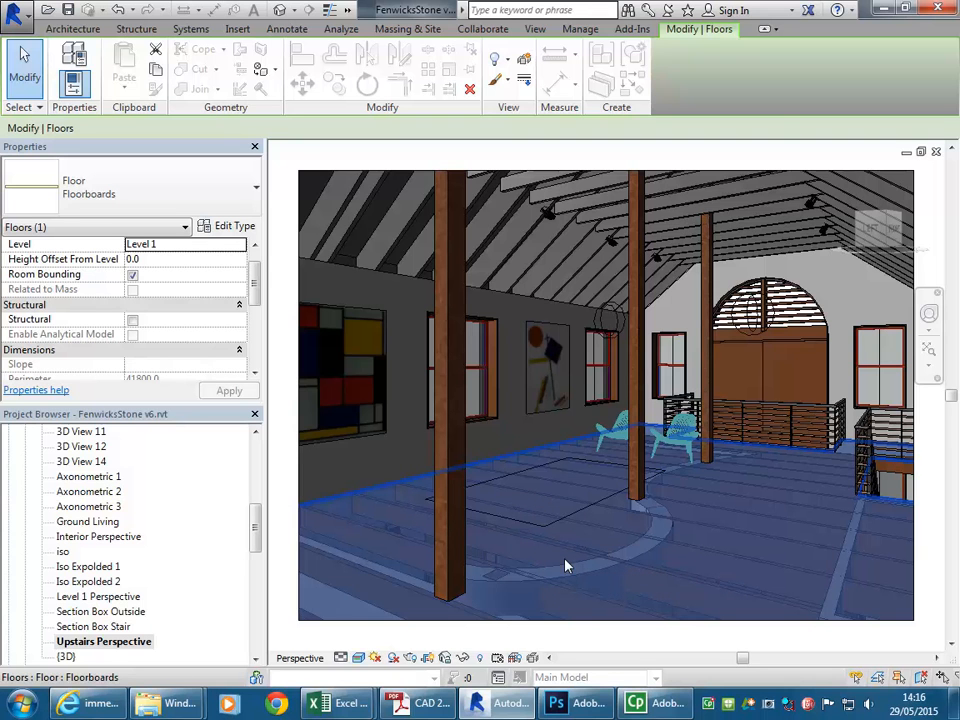
{"action": "left_click", "coordinate": [566, 636]}
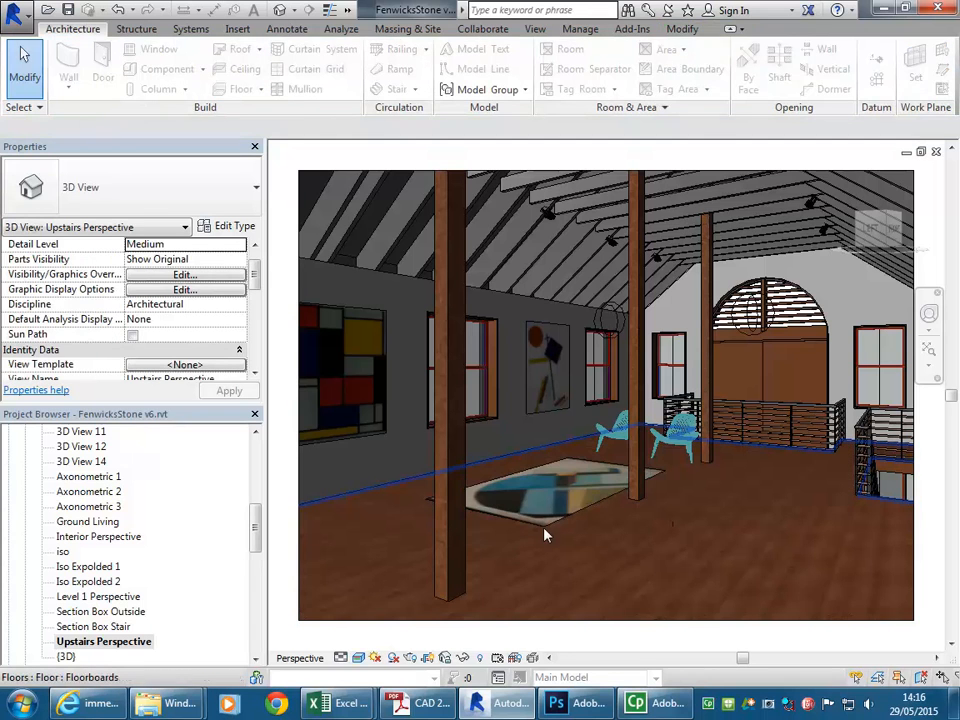
{"action": "scroll", "coordinate": [548, 565], "scroll_direction": "up", "scroll_amount": 3}
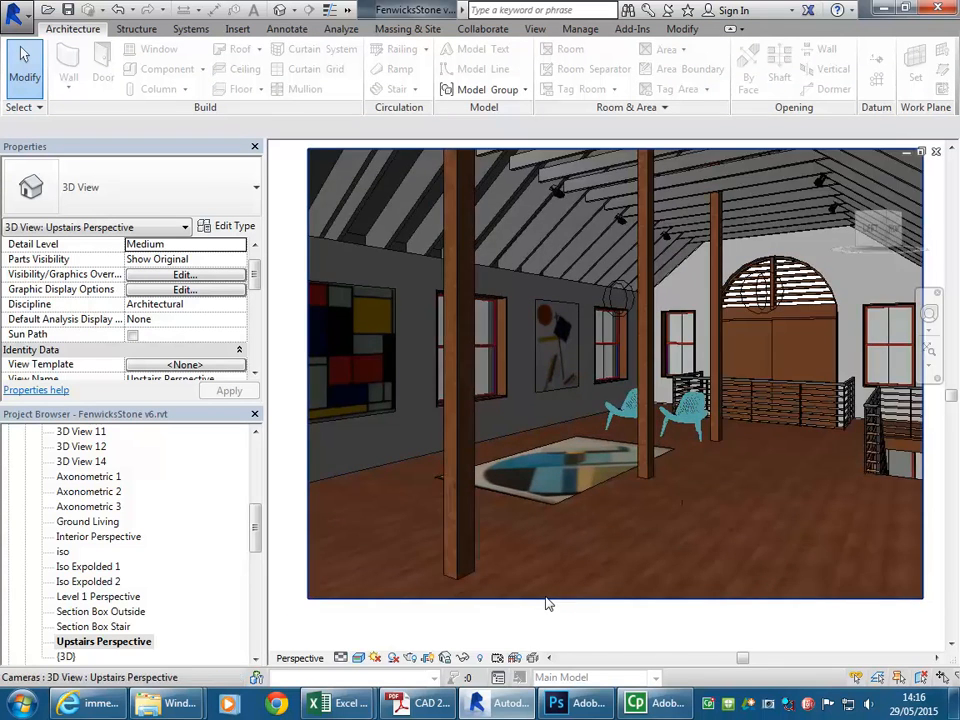
{"action": "scroll", "coordinate": [557, 561], "scroll_direction": "up", "scroll_amount": 4}
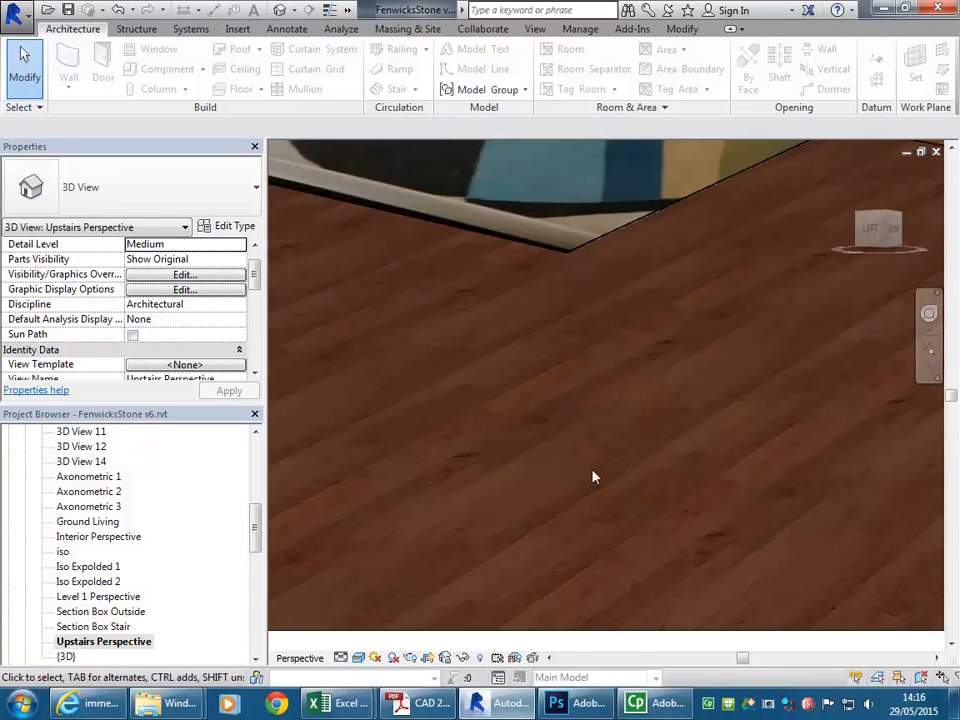
{"action": "scroll", "coordinate": [600, 382], "scroll_direction": "down", "scroll_amount": 3}
{"action": "scroll", "coordinate": [600, 382], "scroll_direction": "down", "scroll_amount": 3}
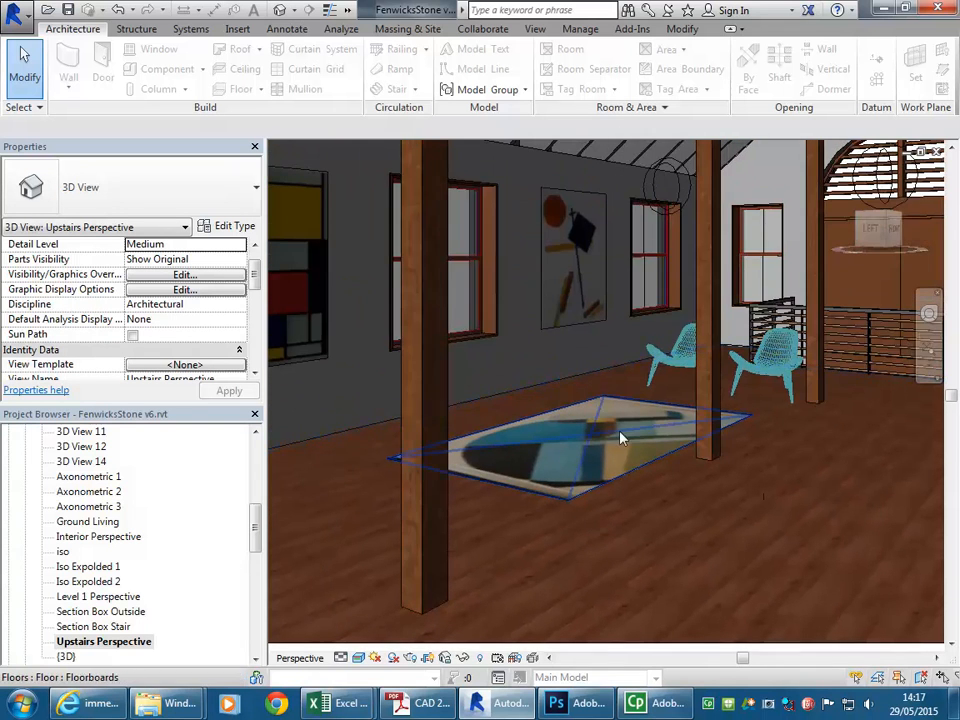
{"action": "scroll", "coordinate": [632, 447], "scroll_direction": "down", "scroll_amount": 3}
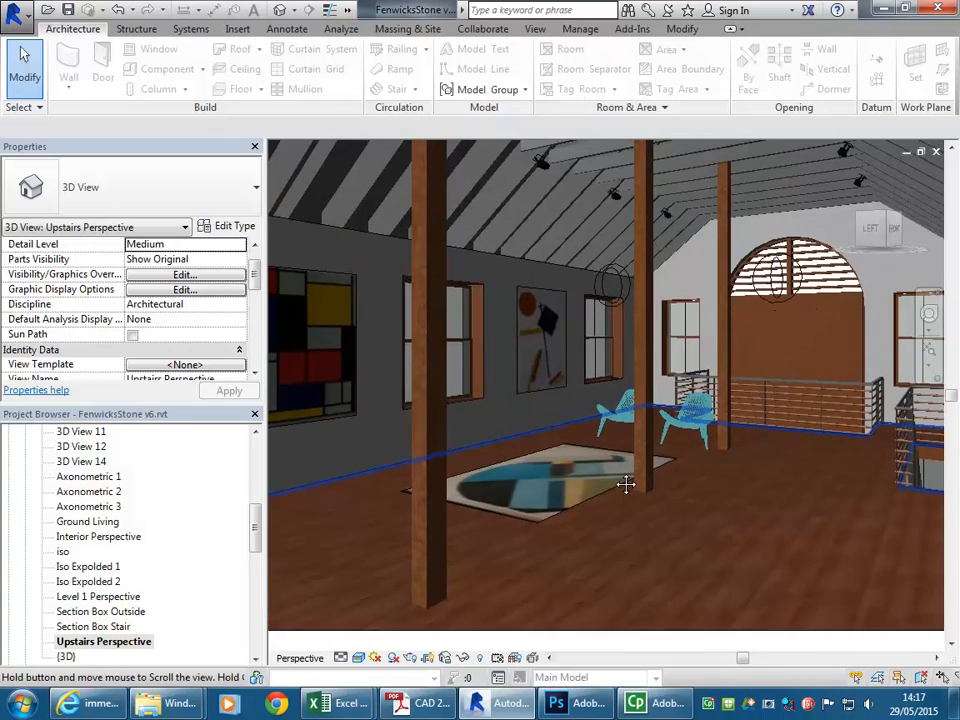
{"action": "scroll", "coordinate": [615, 480], "scroll_direction": "down", "scroll_amount": 3}
{"action": "scroll", "coordinate": [613, 493], "scroll_direction": "up", "scroll_amount": 3}
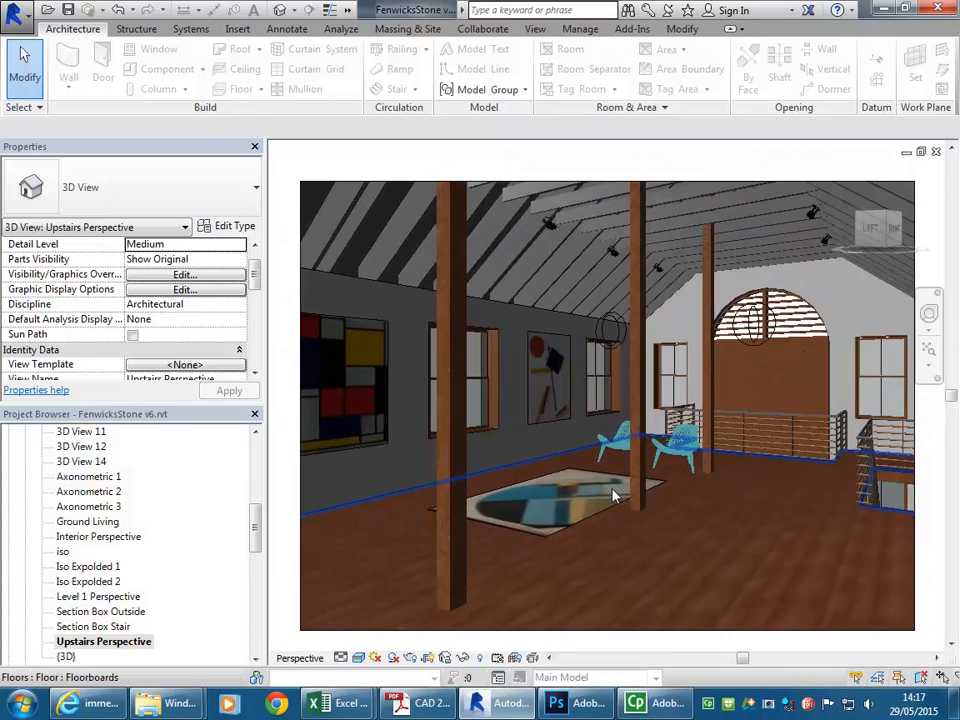
{"action": "left_click", "coordinate": [521, 477]}
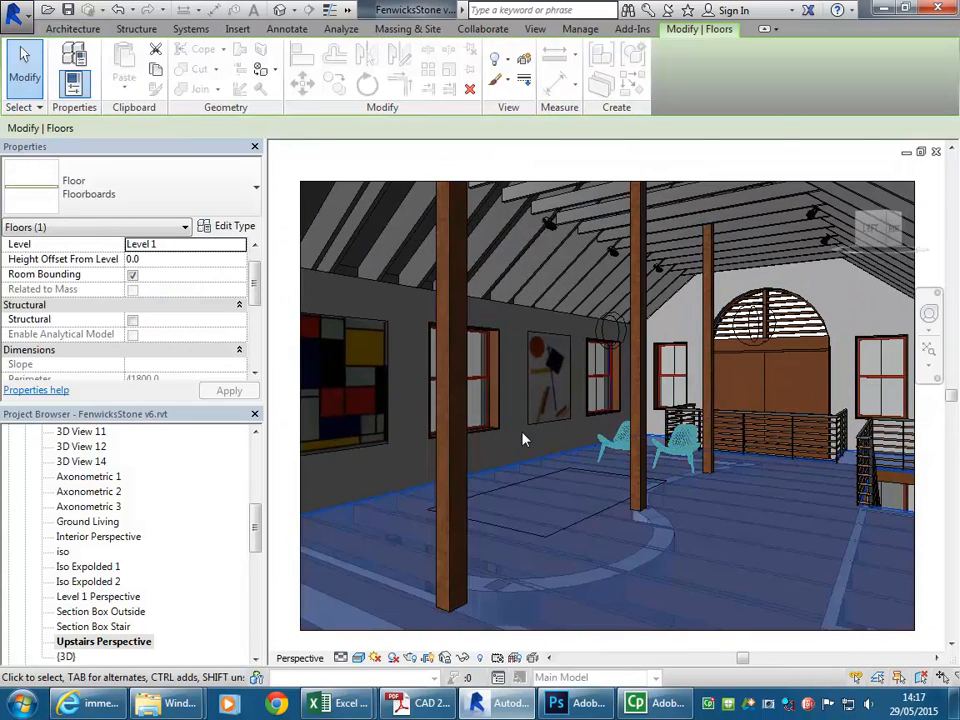
{"action": "key", "text": "Escape"}
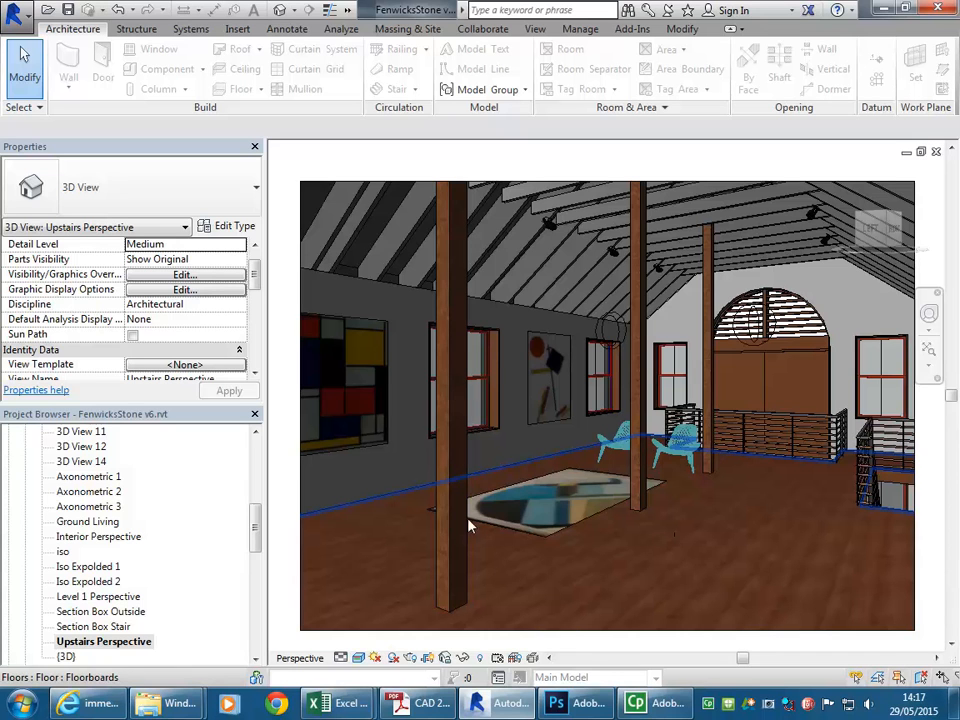
Open the rendering settings and set the quality to Draft with the output resolution based on the screen
{"action": "left_click", "coordinate": [410, 657]}
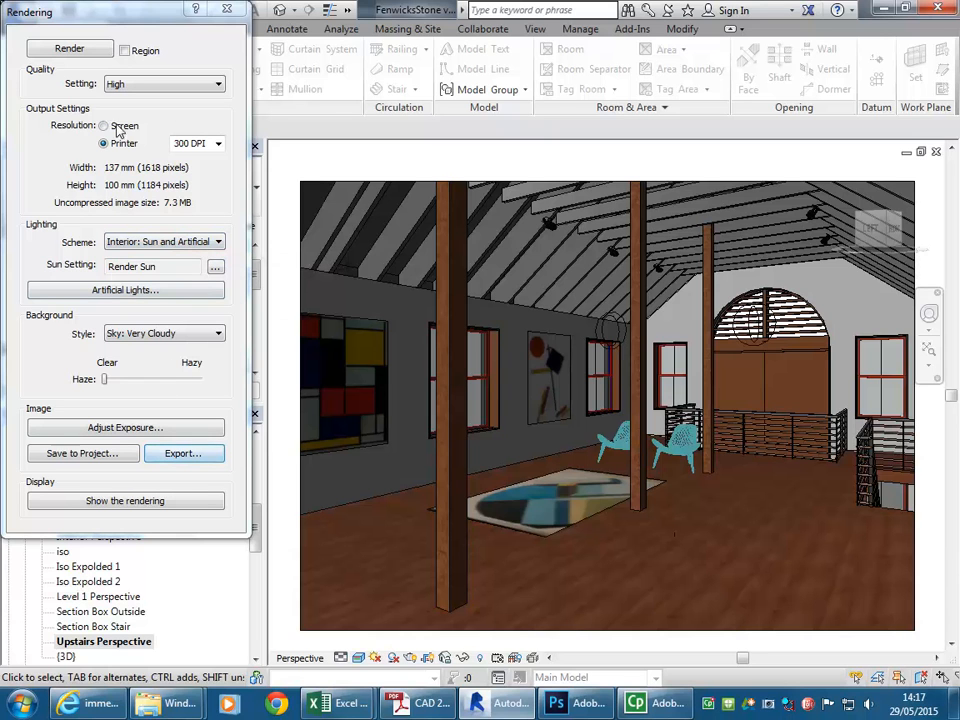
{"action": "left_click", "coordinate": [226, 9]}
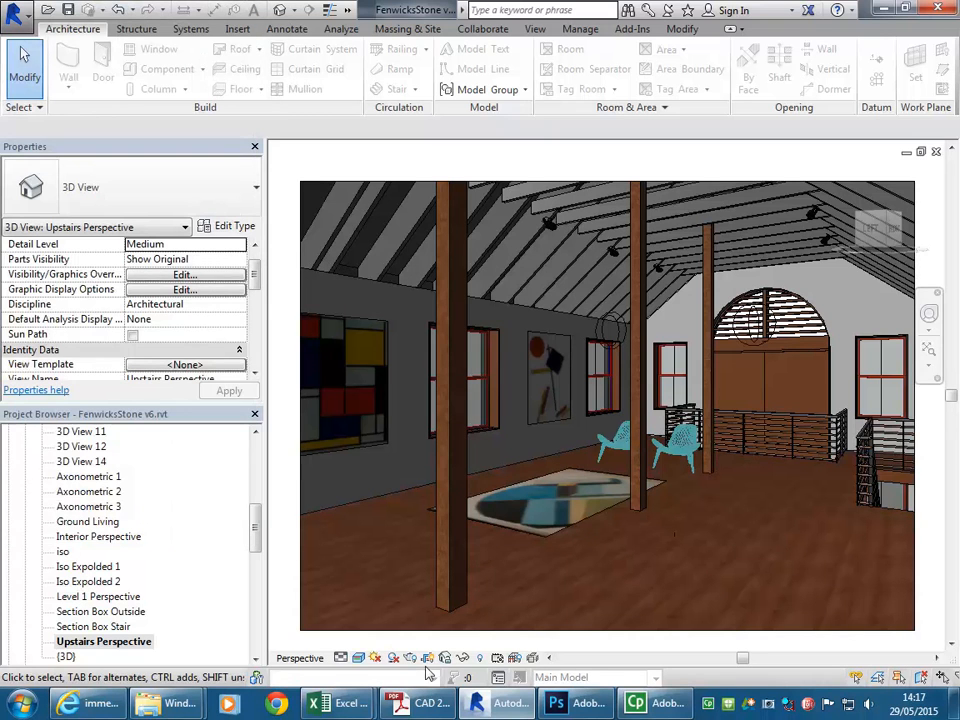
{"action": "left_click", "coordinate": [418, 662]}
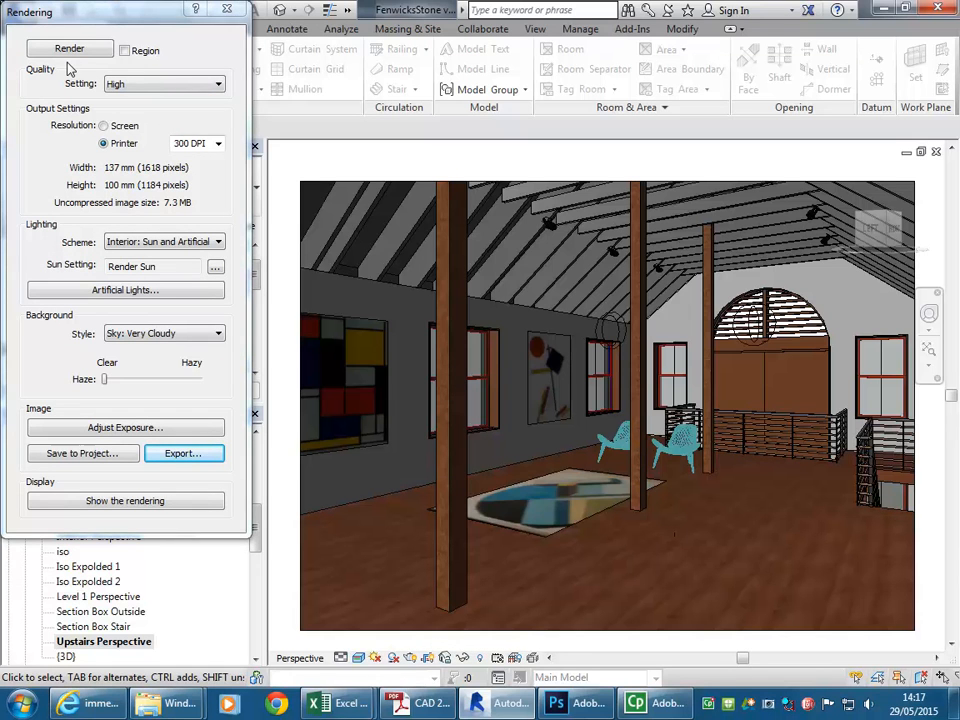
{"action": "left_click", "coordinate": [167, 84]}
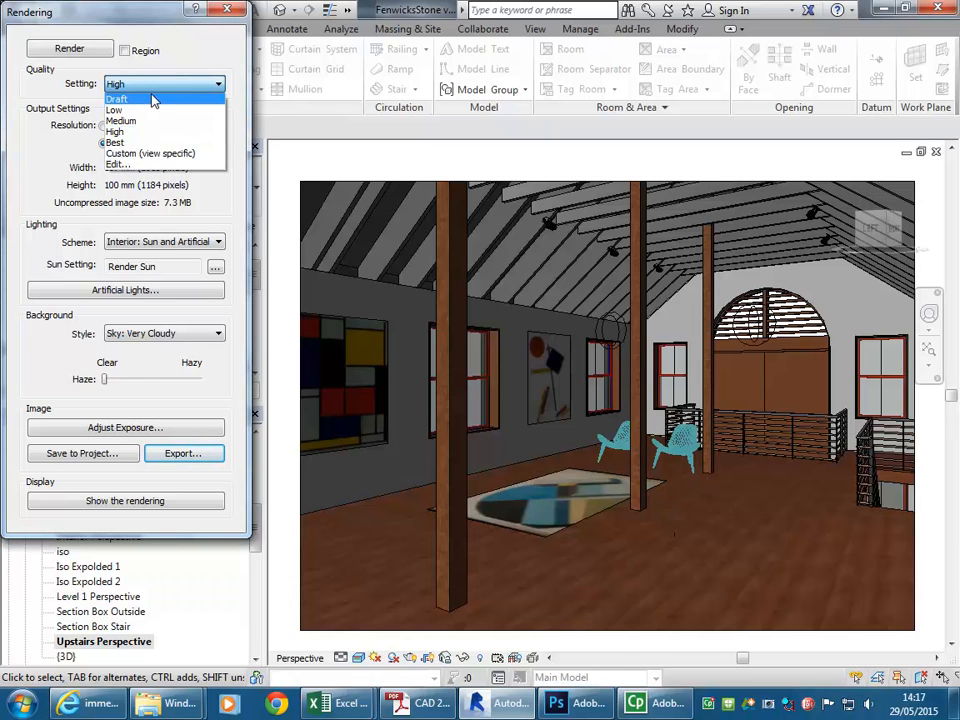
{"action": "left_click", "coordinate": [153, 100]}
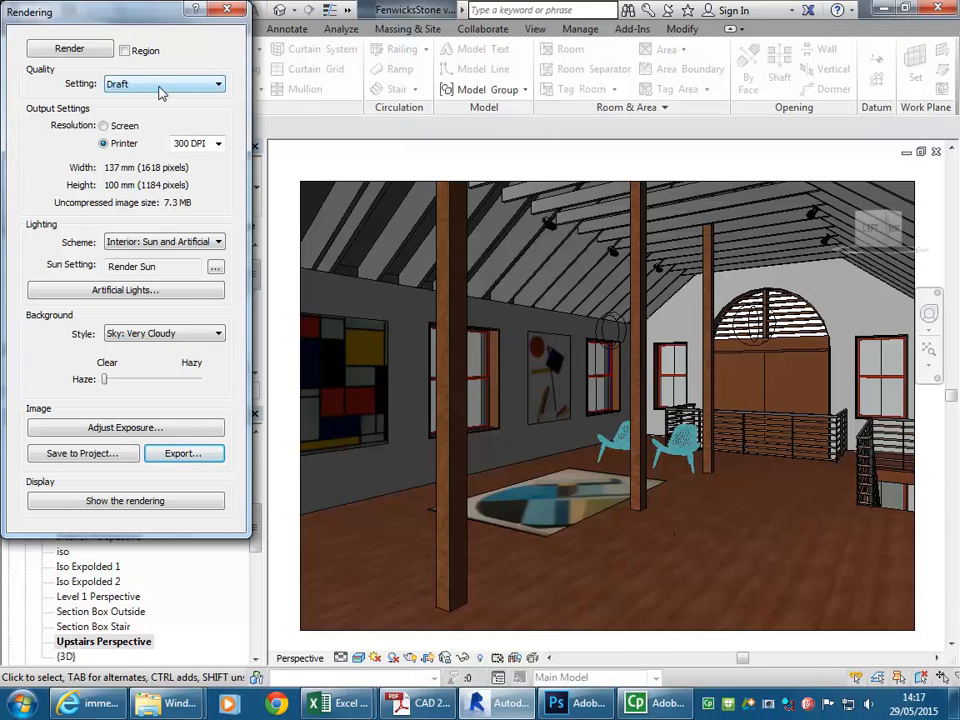
{"action": "left_click", "coordinate": [104, 126]}
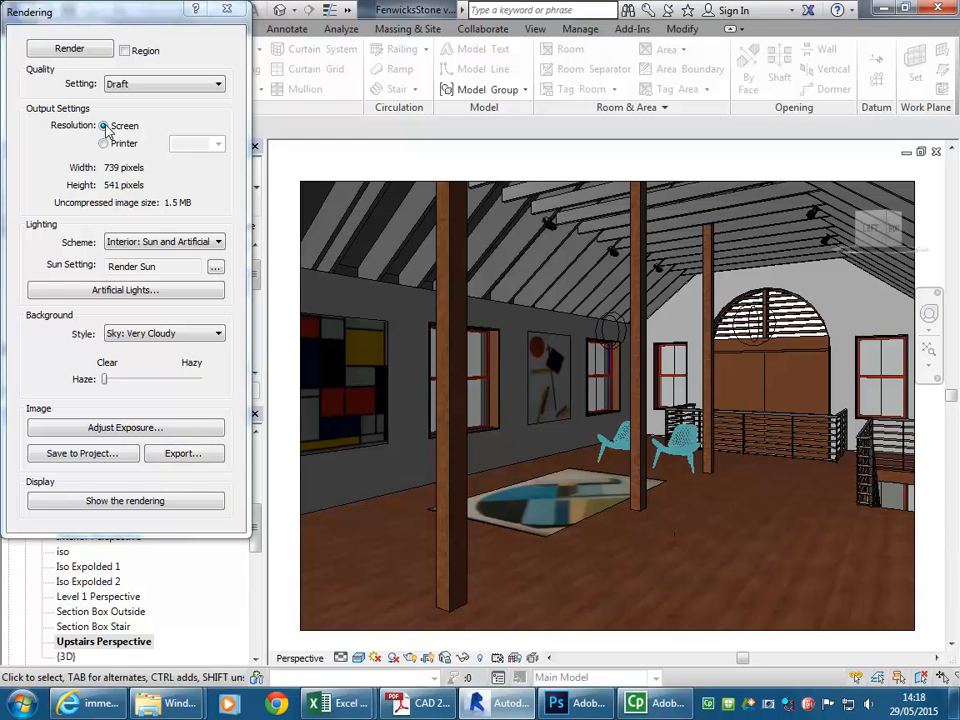
Zoom the perspective out and back in to check how the screen-based output width and height respond
{"action": "scroll", "coordinate": [581, 448], "scroll_direction": "down", "scroll_amount": 1}
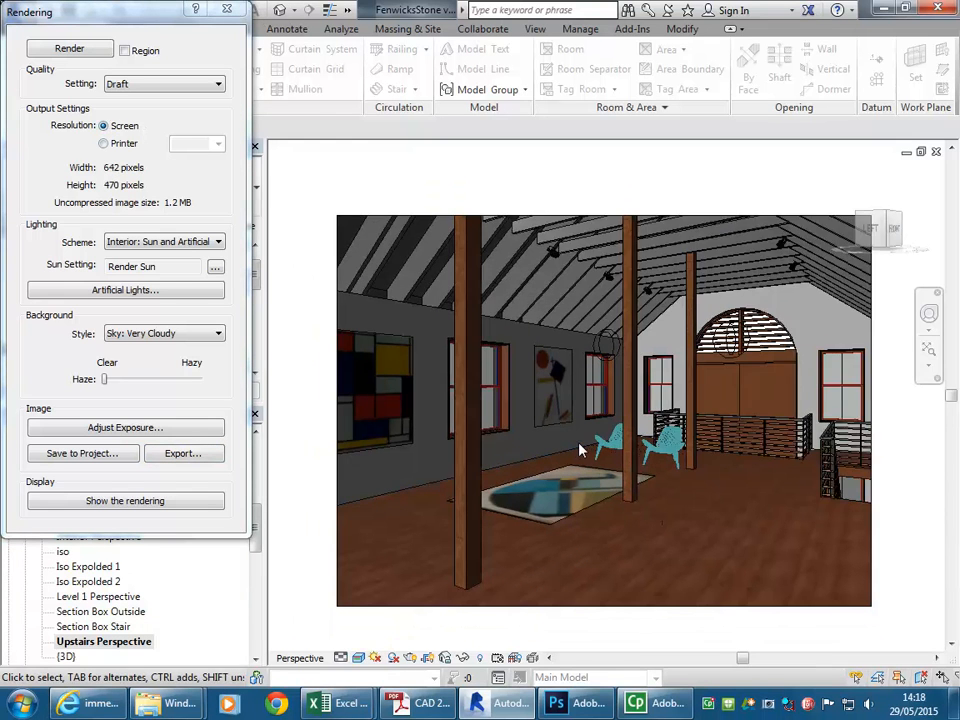
{"action": "scroll", "coordinate": [581, 448], "scroll_direction": "down", "scroll_amount": 1}
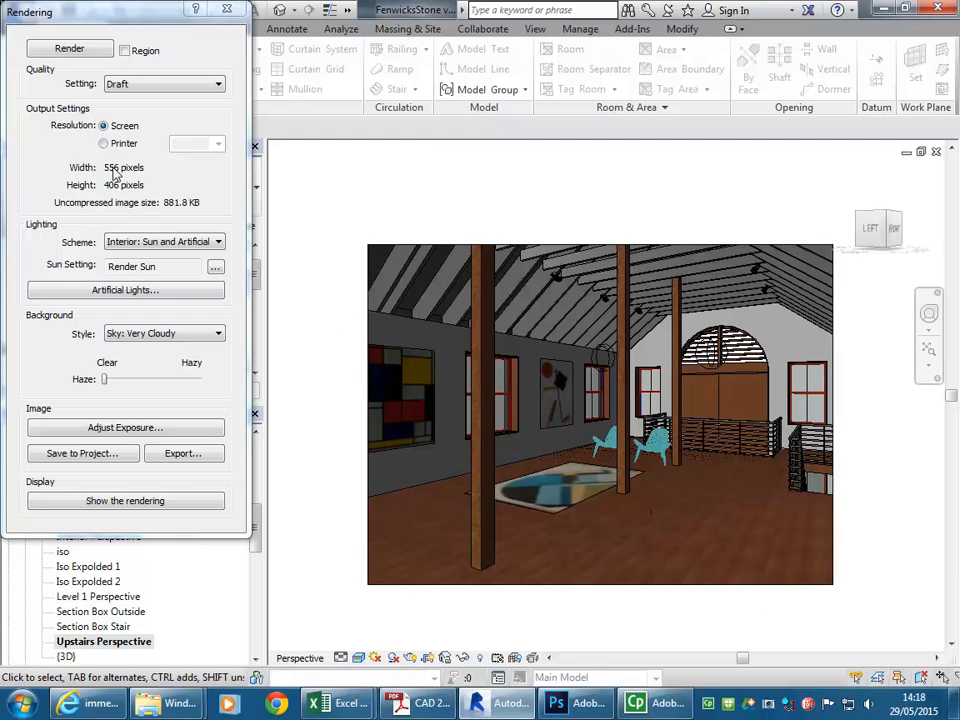
{"action": "scroll", "coordinate": [606, 425], "scroll_direction": "up", "scroll_amount": 2}
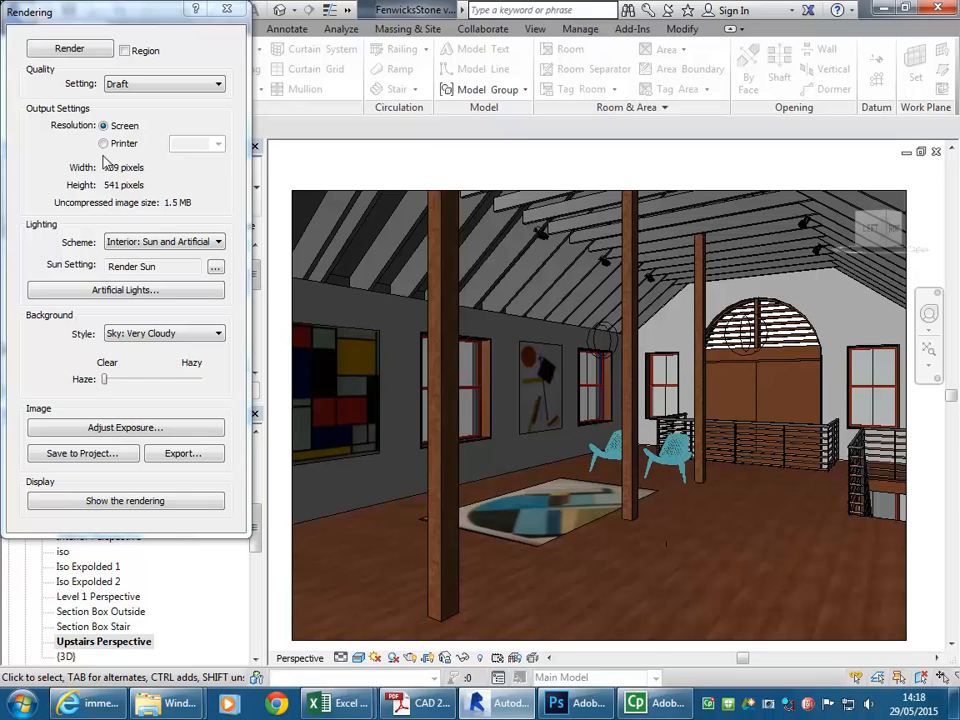
{"action": "middle_click", "coordinate": [479, 182]}
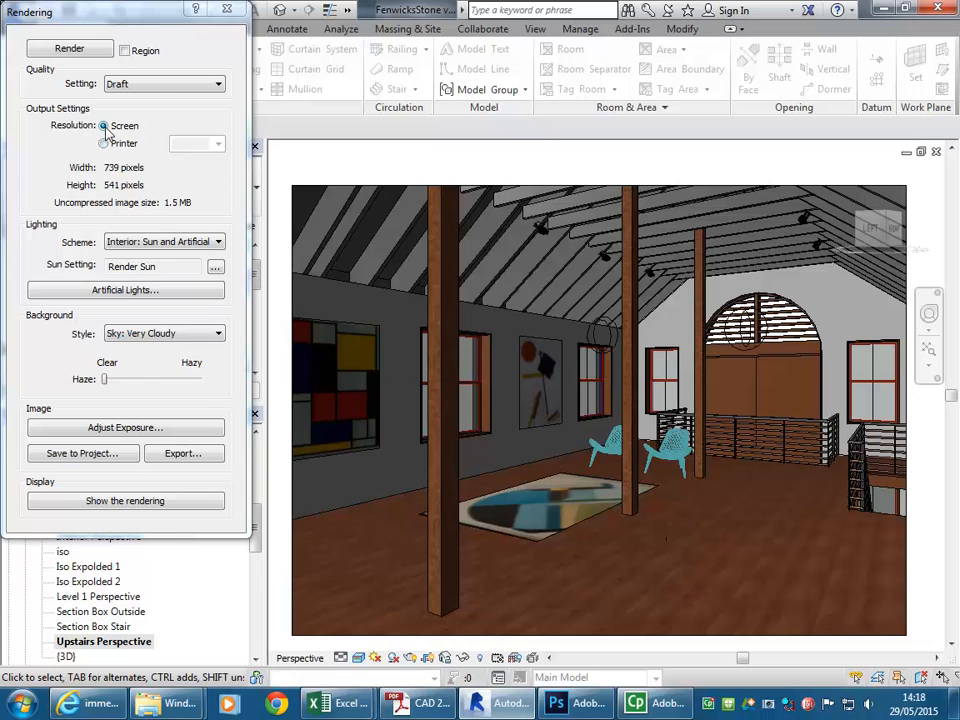
Try the Low quality setting, return to Draft, and render the Upstairs Perspective view
{"action": "left_click", "coordinate": [149, 86]}
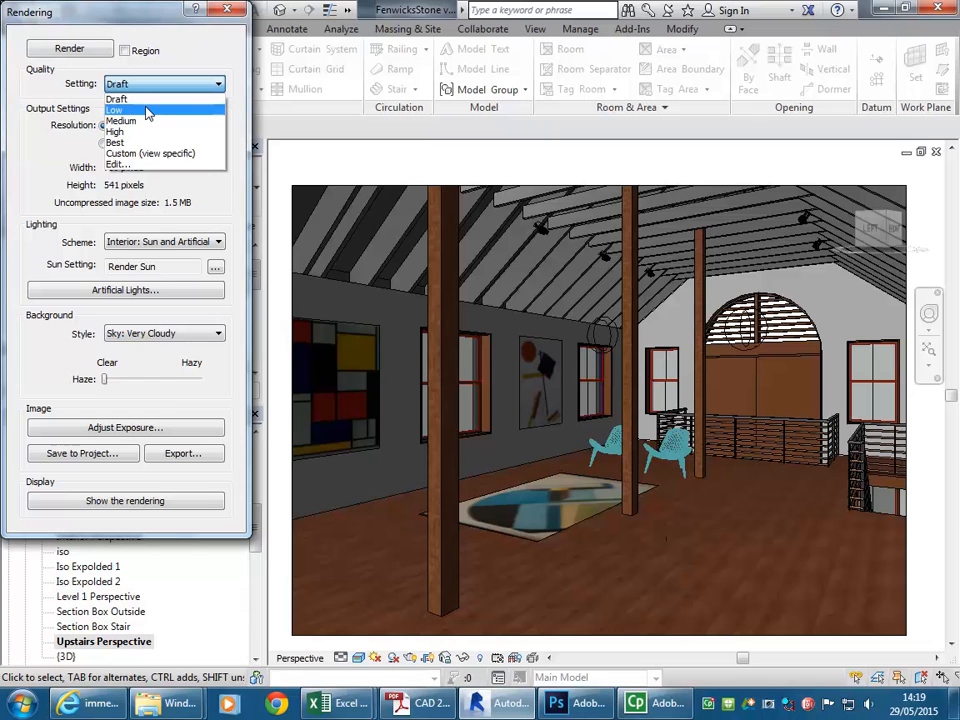
{"action": "left_click", "coordinate": [147, 110]}
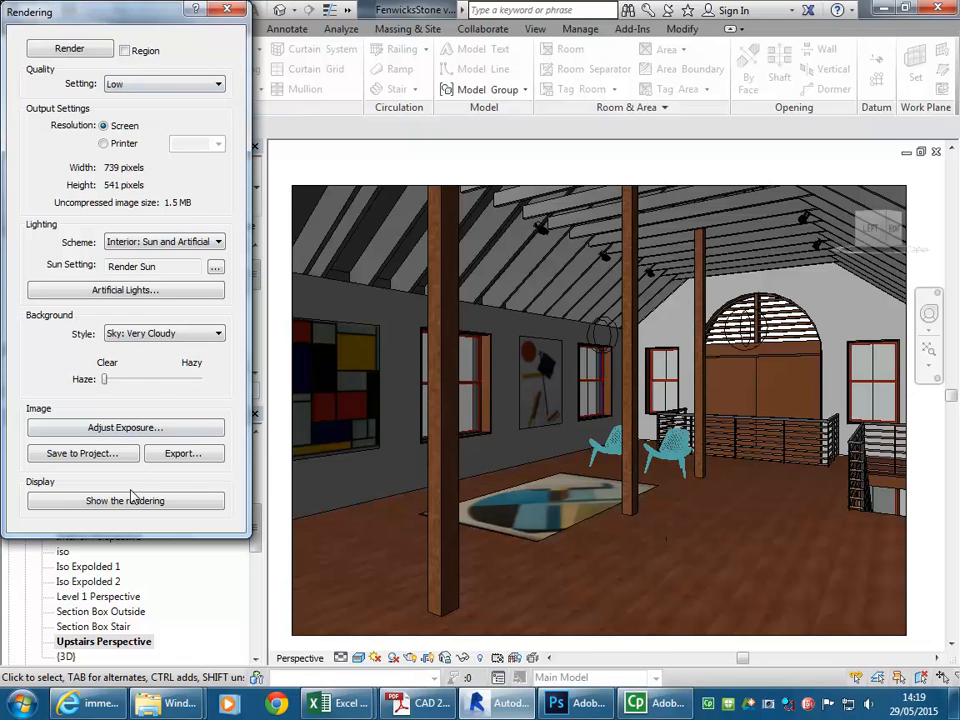
{"action": "left_click", "coordinate": [168, 85]}
{"action": "left_click", "coordinate": [117, 99]}
{"action": "left_click", "coordinate": [70, 49]}
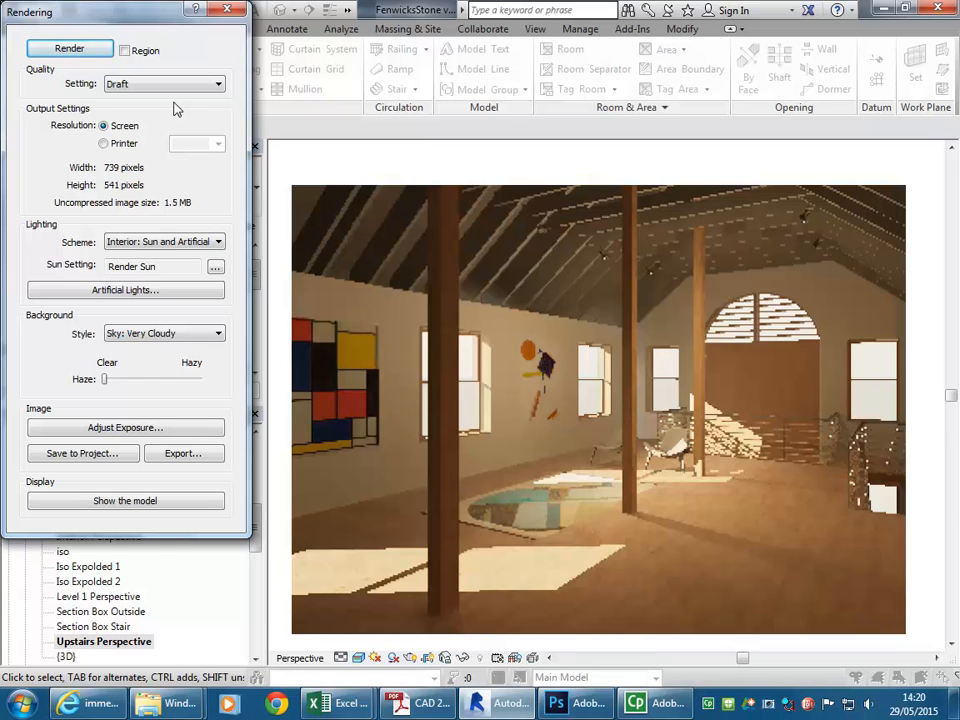
Set the render quality to Medium and render the Upstairs Perspective view again
{"action": "left_click", "coordinate": [155, 85]}
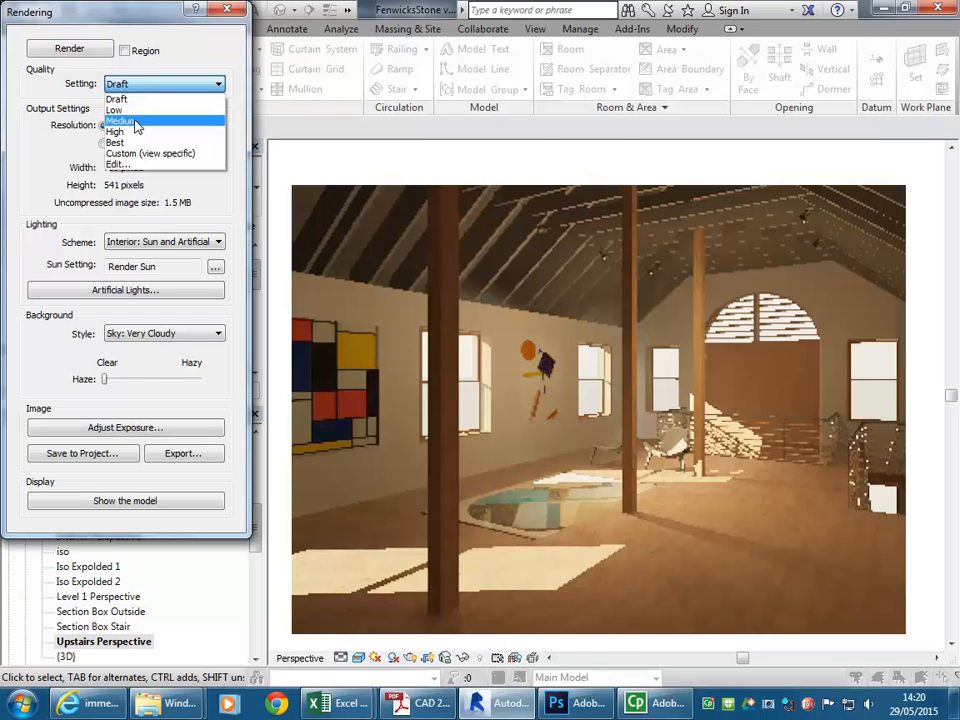
{"action": "left_click", "coordinate": [138, 121]}
{"action": "left_click", "coordinate": [69, 52]}
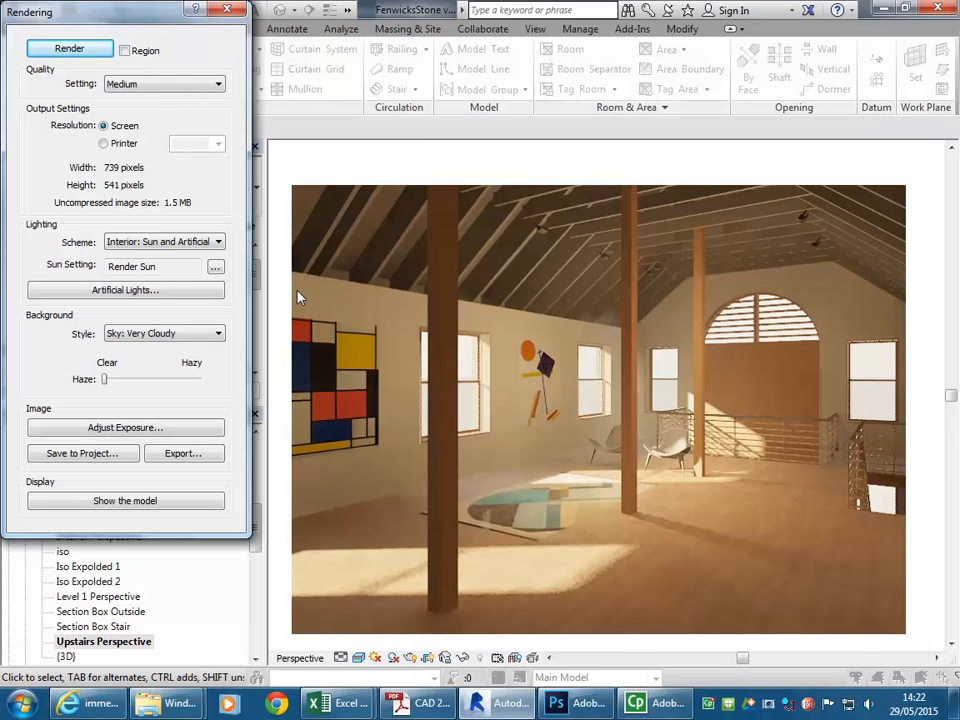
{"action": "left_click", "coordinate": [148, 84]}
{"action": "key", "text": "Up"}
{"action": "key", "text": "Up"}
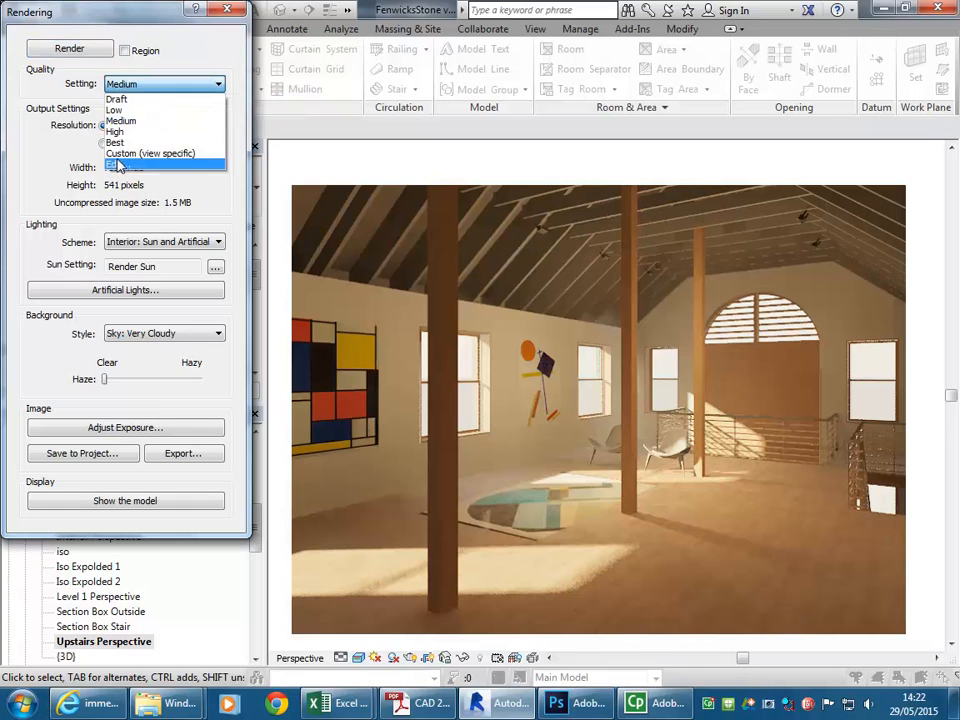
{"action": "left_click", "coordinate": [163, 84]}
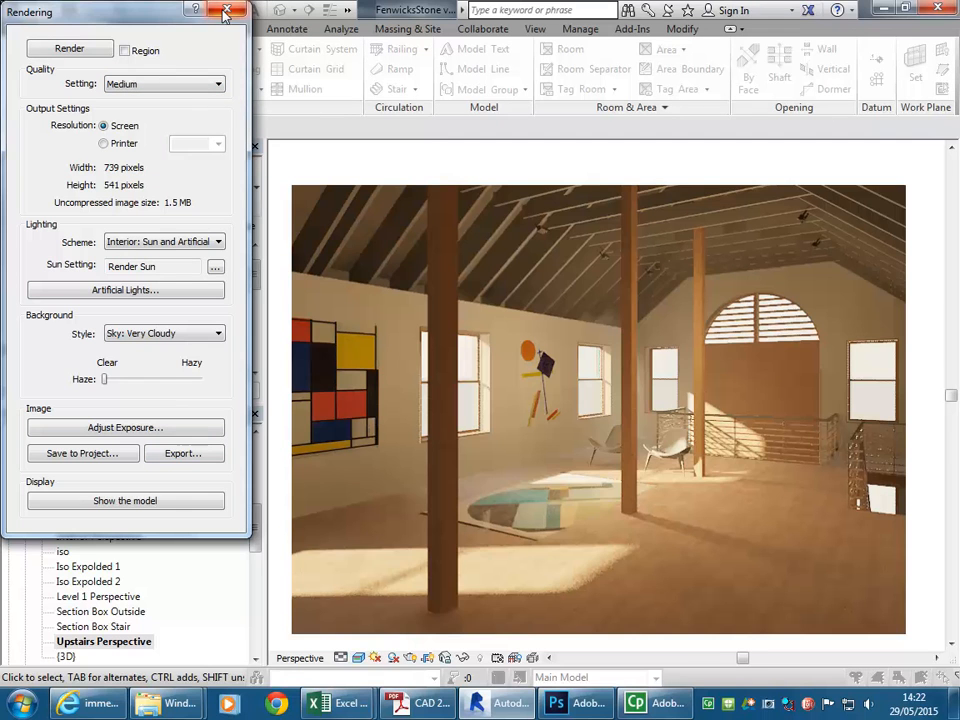
Set the render quality to High and open the advanced render quality settings for editing
{"action": "left_click", "coordinate": [157, 88]}
{"action": "left_click", "coordinate": [140, 131]}
{"action": "left_click", "coordinate": [170, 84]}
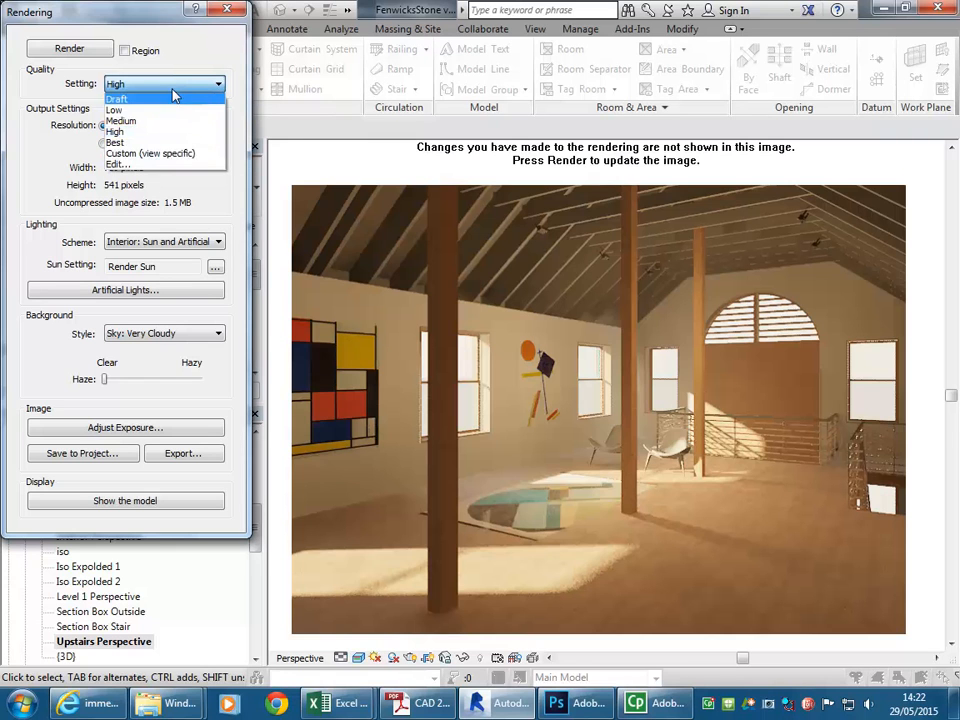
{"action": "left_click", "coordinate": [147, 166]}
{"action": "left_click_drag", "start_coordinate": [540, 160], "coordinate": [485, 14]}
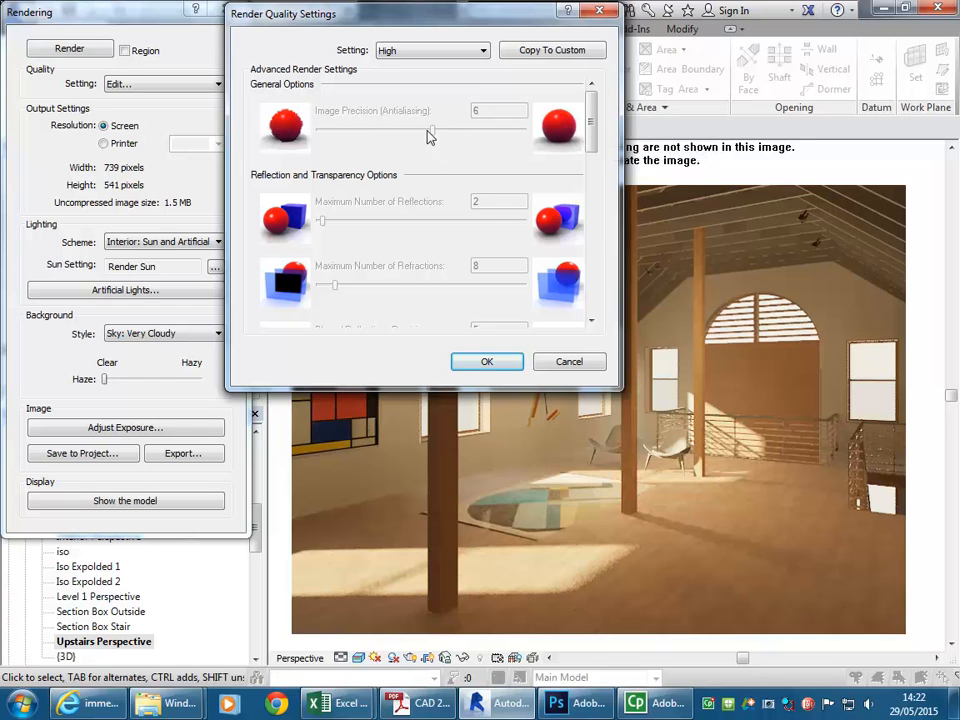
Examine the High preset's antialiasing, reflection, refraction, shadow, indirect illumination and daylight portal options, and cancel without changing them
{"action": "left_click_drag", "start_coordinate": [594, 124], "coordinate": [596, 148]}
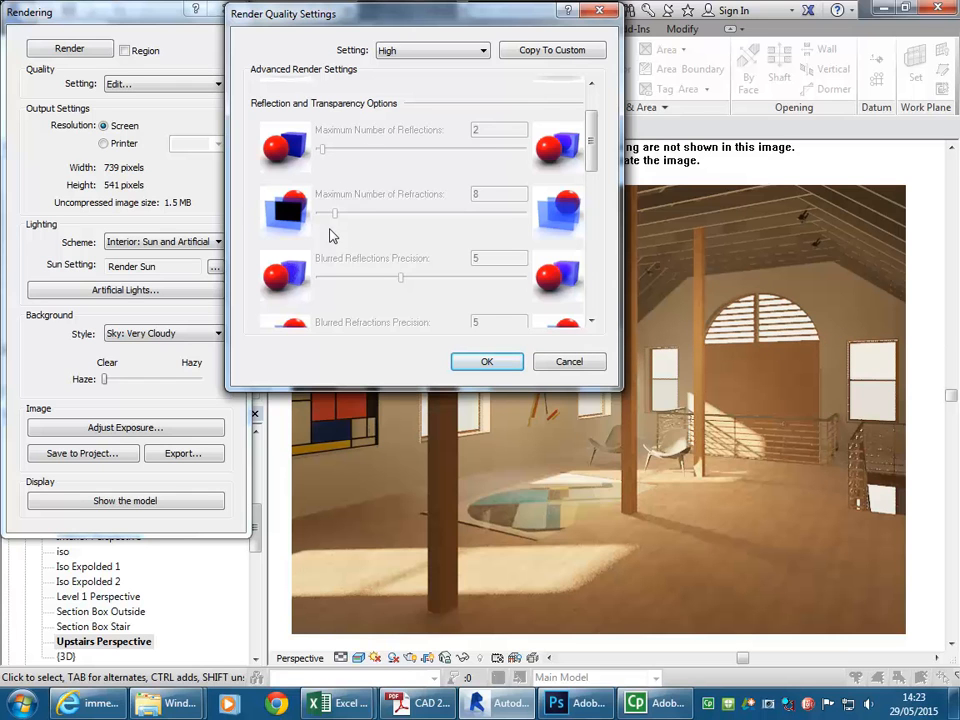
{"action": "left_click_drag", "start_coordinate": [589, 133], "coordinate": [591, 85]}
{"action": "left_click", "coordinate": [444, 55]}
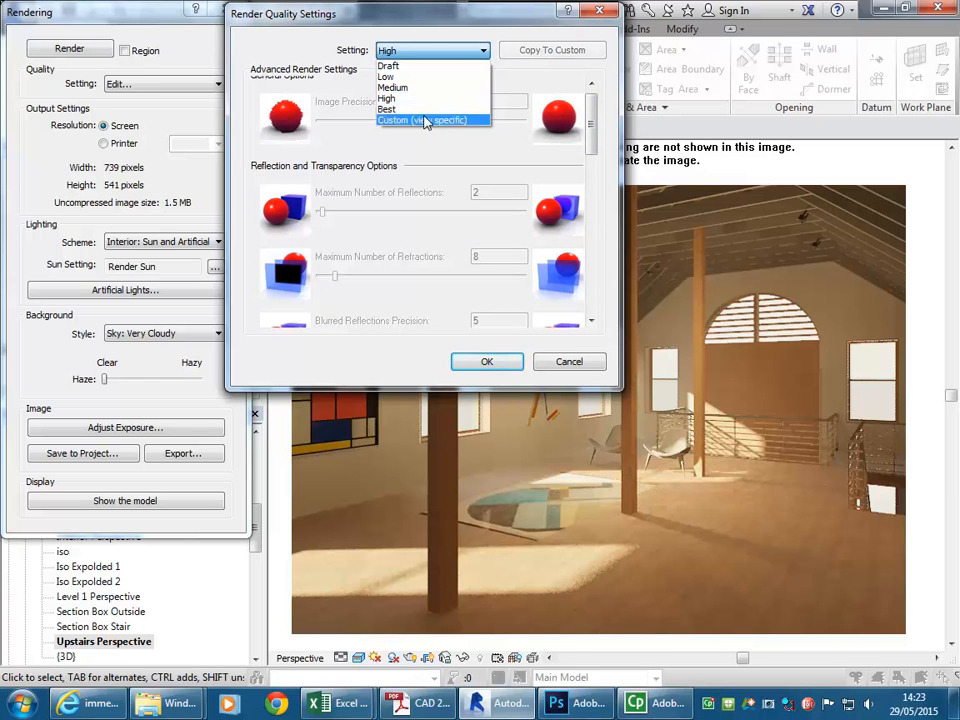
{"action": "left_click", "coordinate": [438, 50]}
{"action": "left_click_drag", "start_coordinate": [593, 135], "coordinate": [585, 226]}
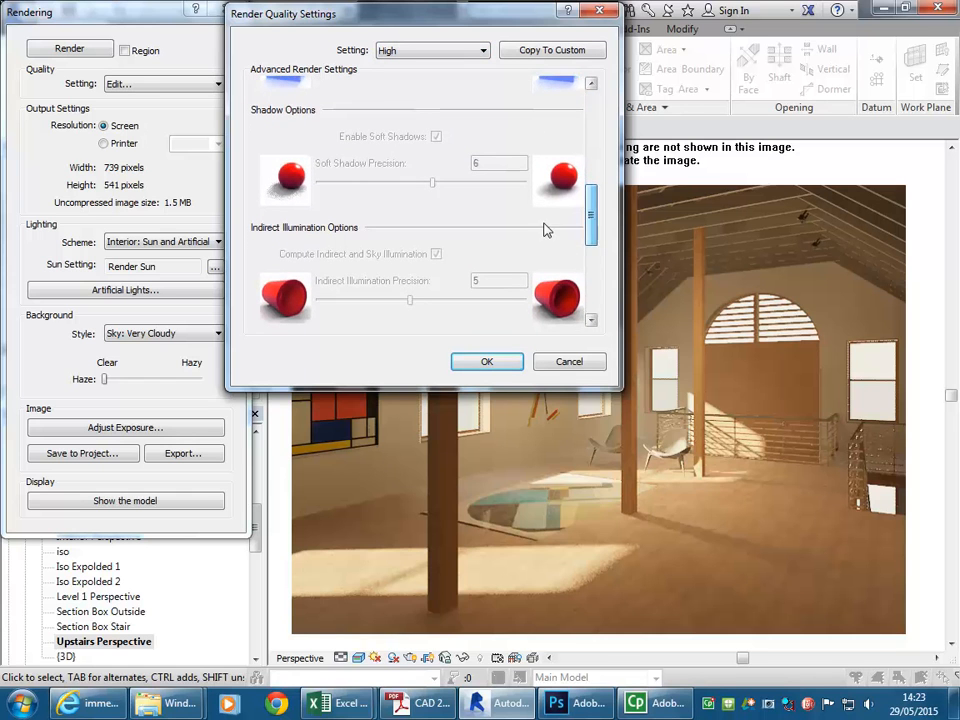
{"action": "scroll", "coordinate": [468, 165], "scroll_direction": "down", "scroll_amount": 1}
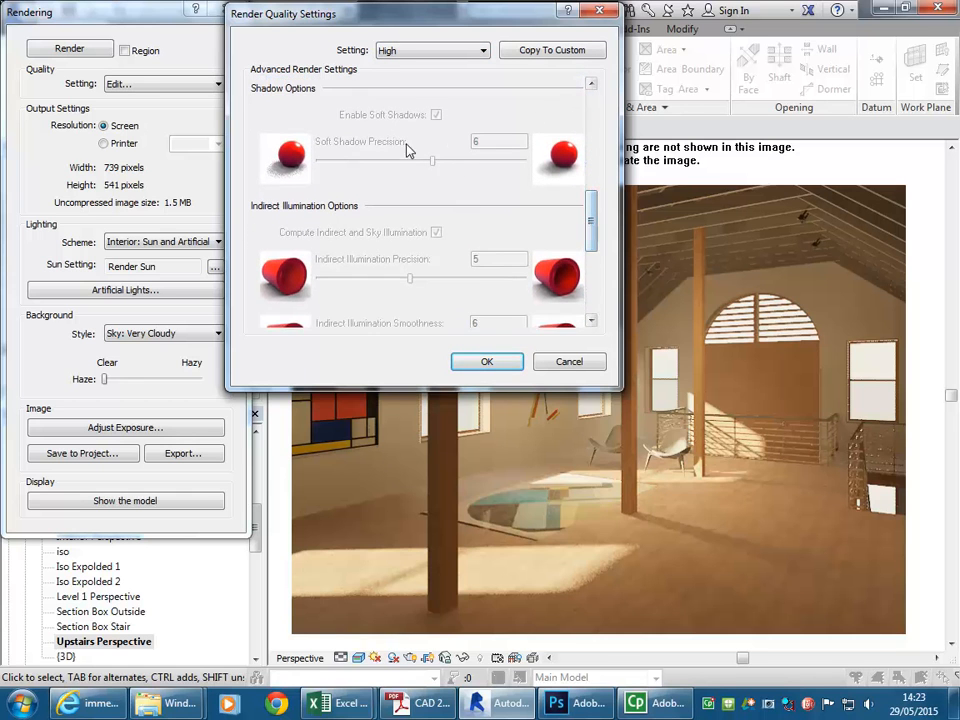
{"action": "left_click_drag", "start_coordinate": [594, 221], "coordinate": [594, 256]}
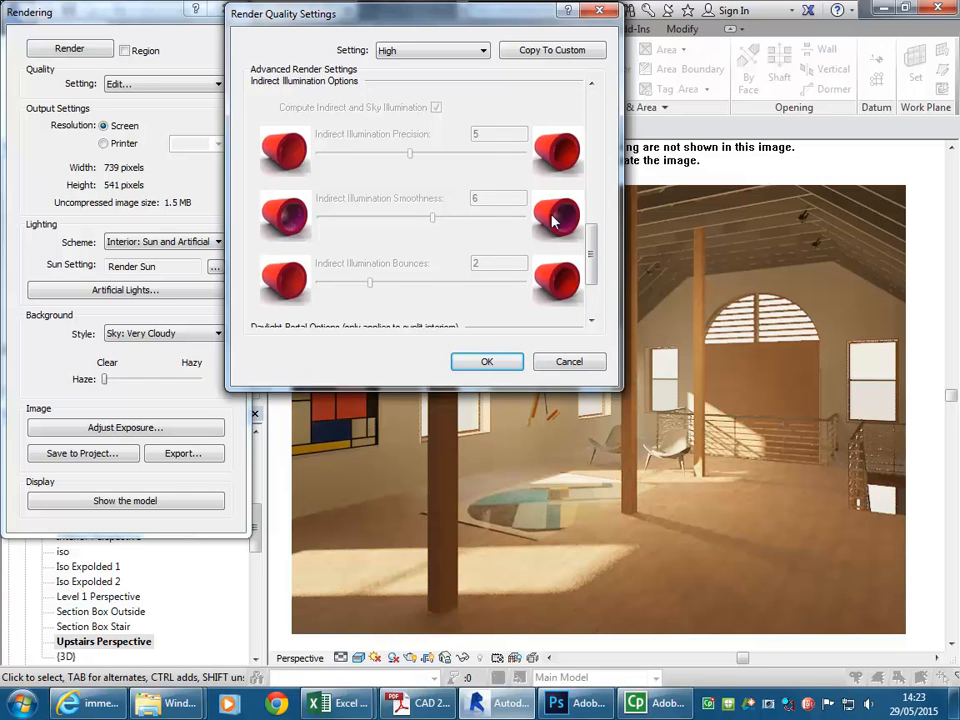
{"action": "left_click_drag", "start_coordinate": [591, 253], "coordinate": [591, 287]}
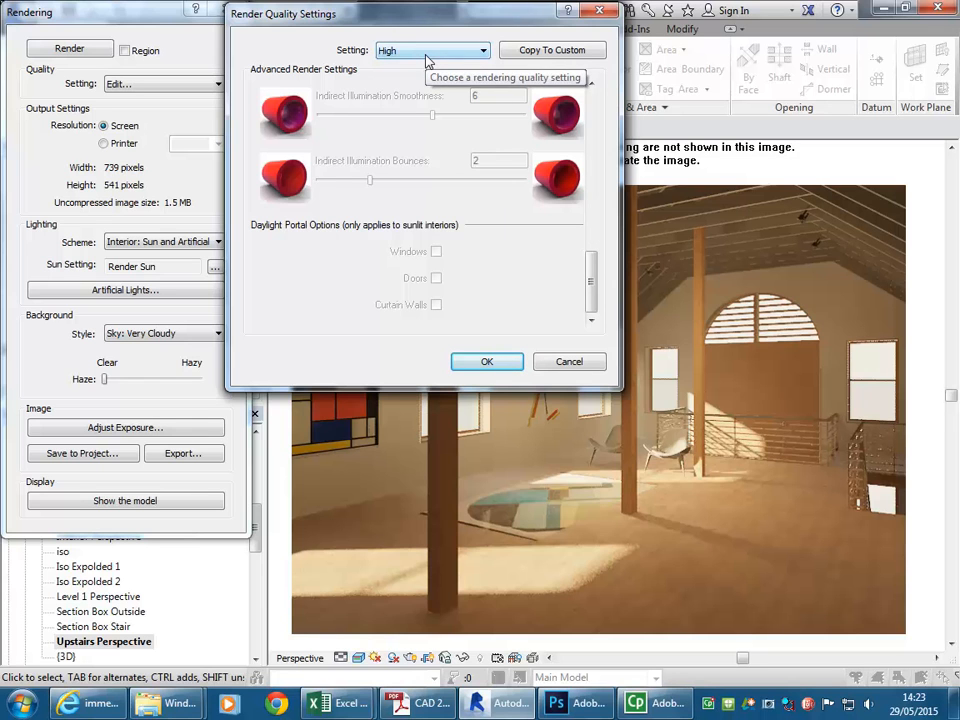
{"action": "left_click", "coordinate": [568, 362]}
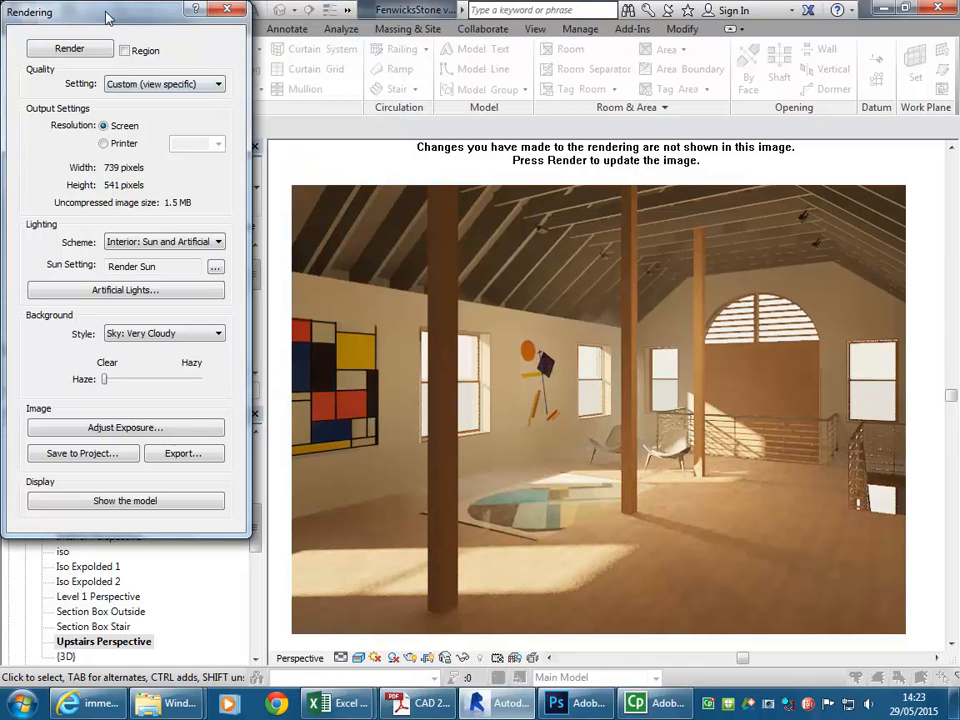
Set the render quality back to High for the Upstairs Perspective view
{"action": "left_click_drag", "start_coordinate": [125, 13], "coordinate": [153, 14]}
{"action": "left_click", "coordinate": [198, 85]}
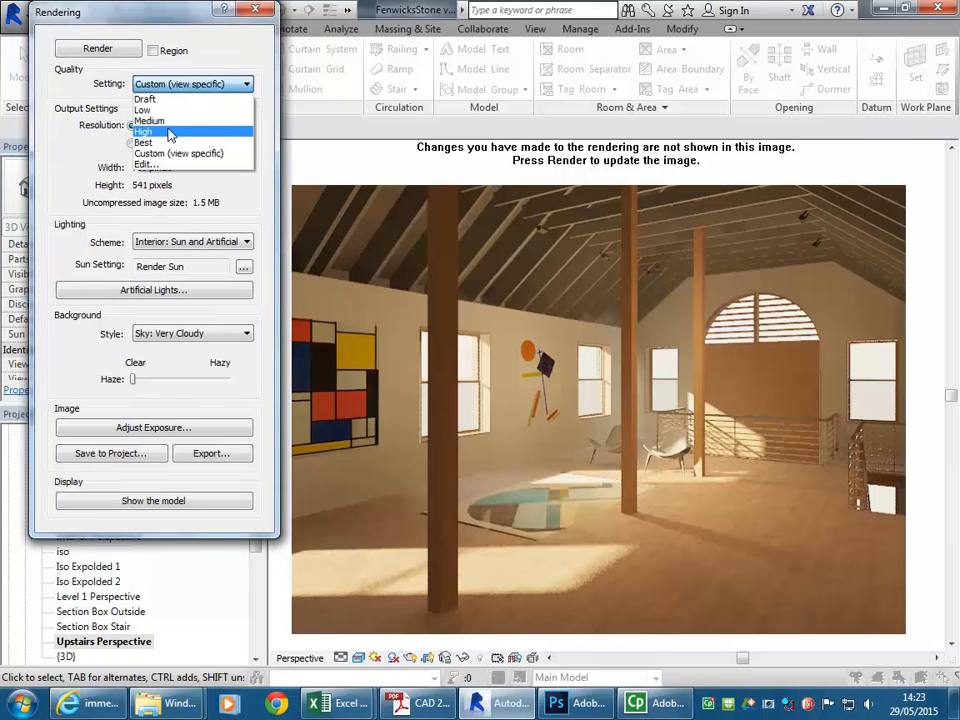
{"action": "left_click", "coordinate": [159, 134]}
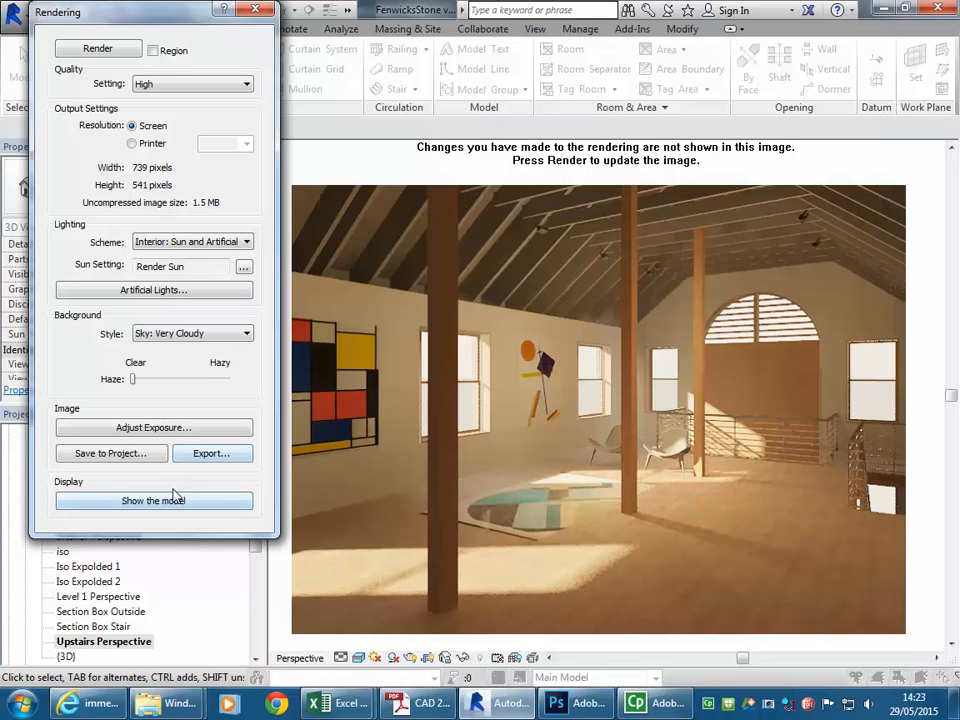
{"action": "mouse_move", "coordinate": [161, 17]}
{"action": "left_mouse_down"}
{"action": "mouse_move", "coordinate": [163, 33]}
{"action": "mouse_move", "coordinate": [171, 30]}
{"action": "left_mouse_up"}
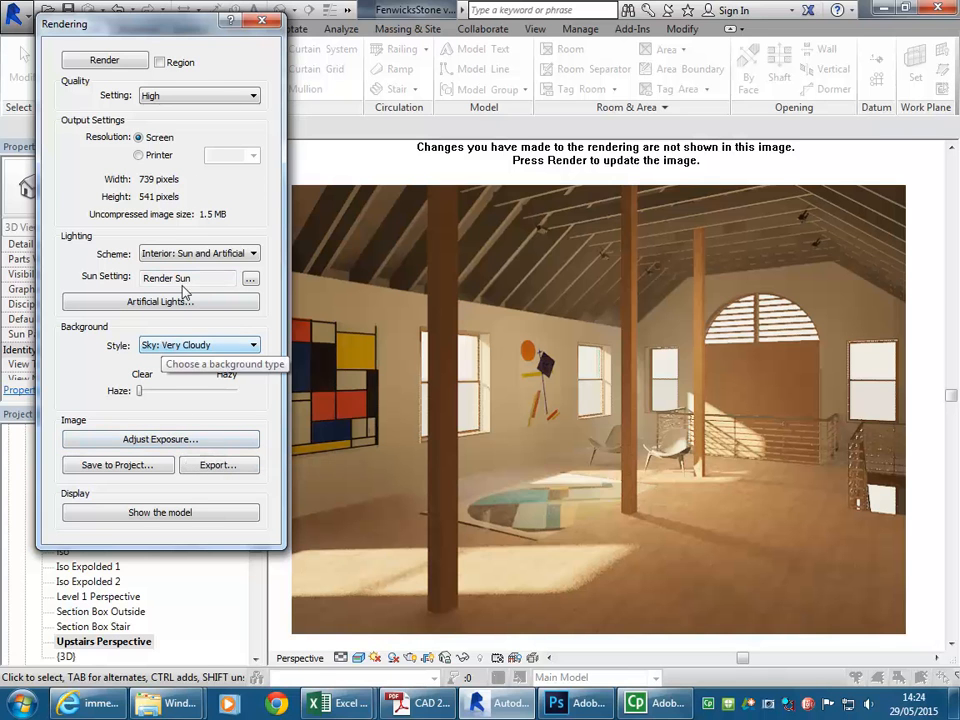
Close the rendering settings, look through the saved renderings in the project browser, and reopen the rendering settings
{"action": "left_click", "coordinate": [262, 21]}
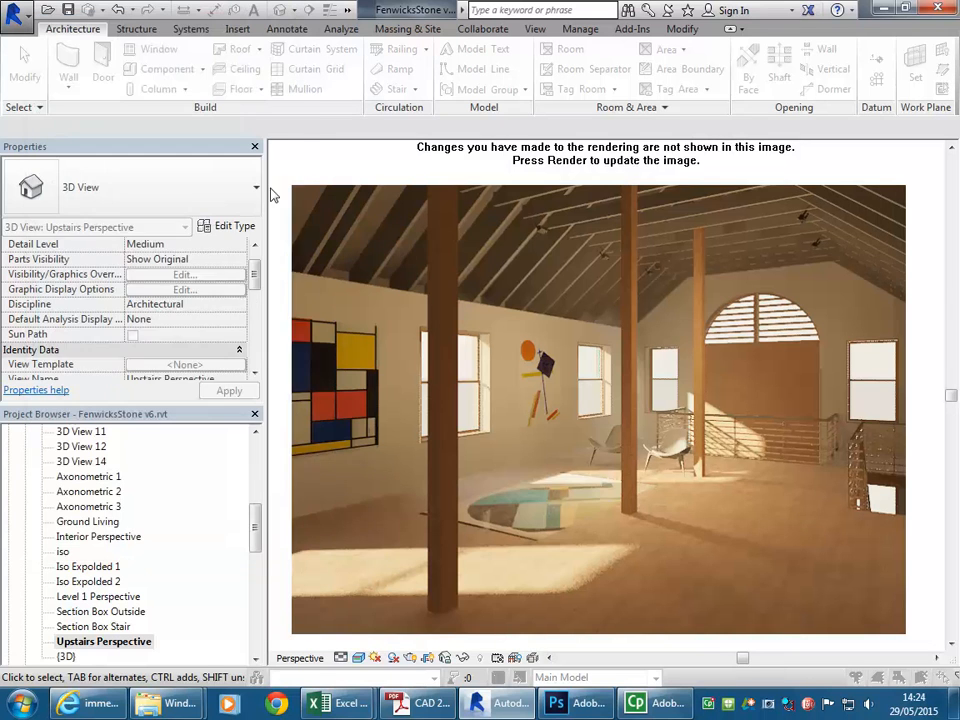
{"action": "left_click_drag", "start_coordinate": [256, 533], "coordinate": [256, 605]}
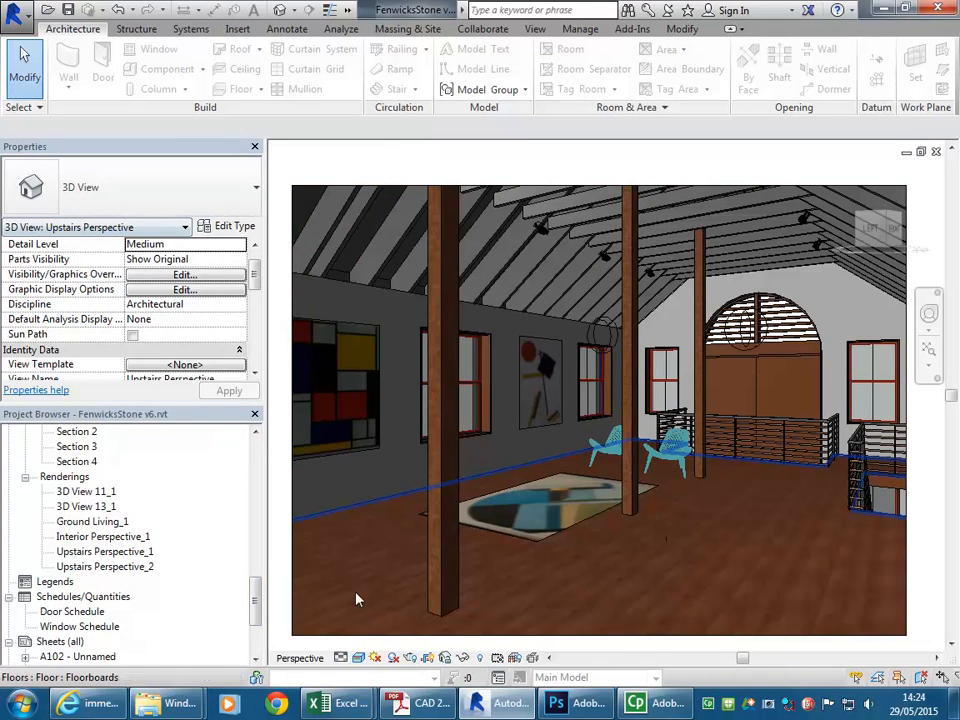
{"action": "left_click", "coordinate": [411, 659]}
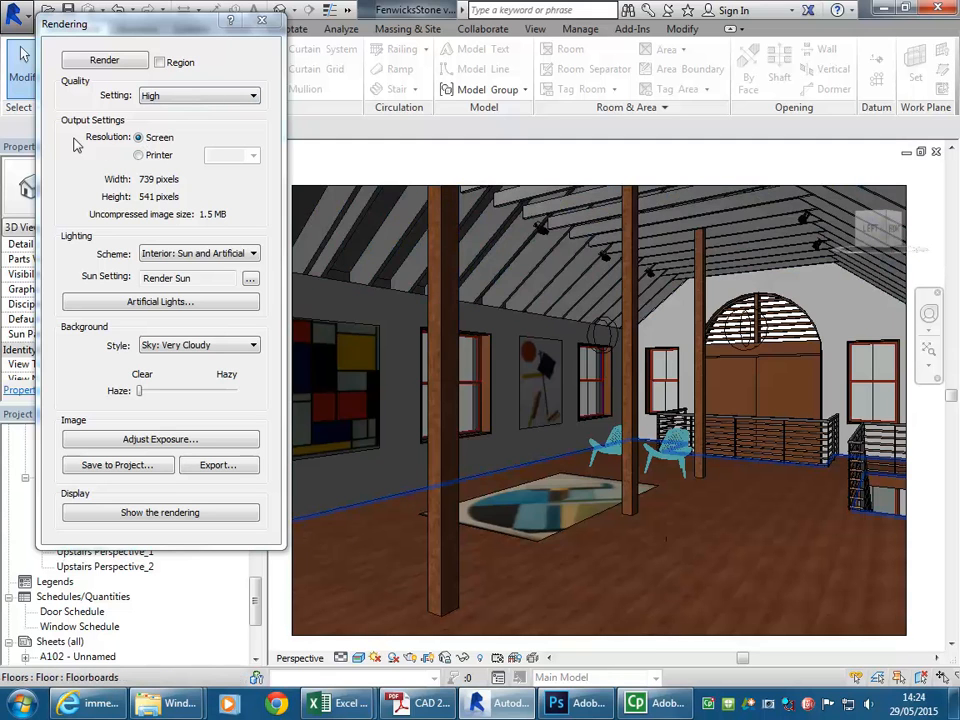
Base the output resolution on the printer at 75 DPI, comparing it briefly with the screen-based resolution
{"action": "left_click", "coordinate": [138, 155]}
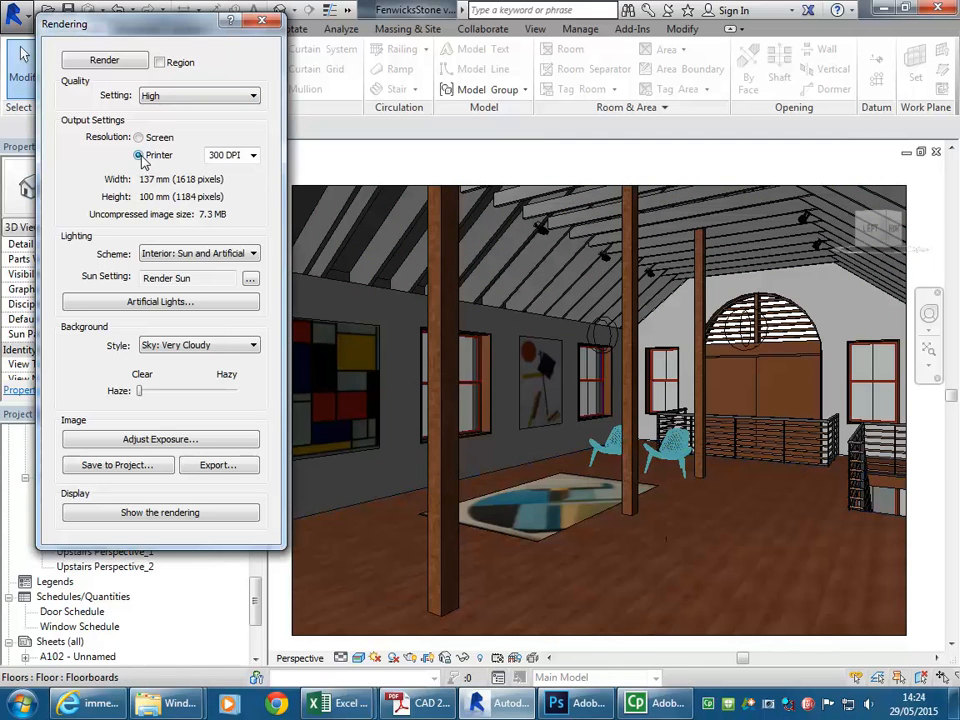
{"action": "left_click", "coordinate": [254, 156]}
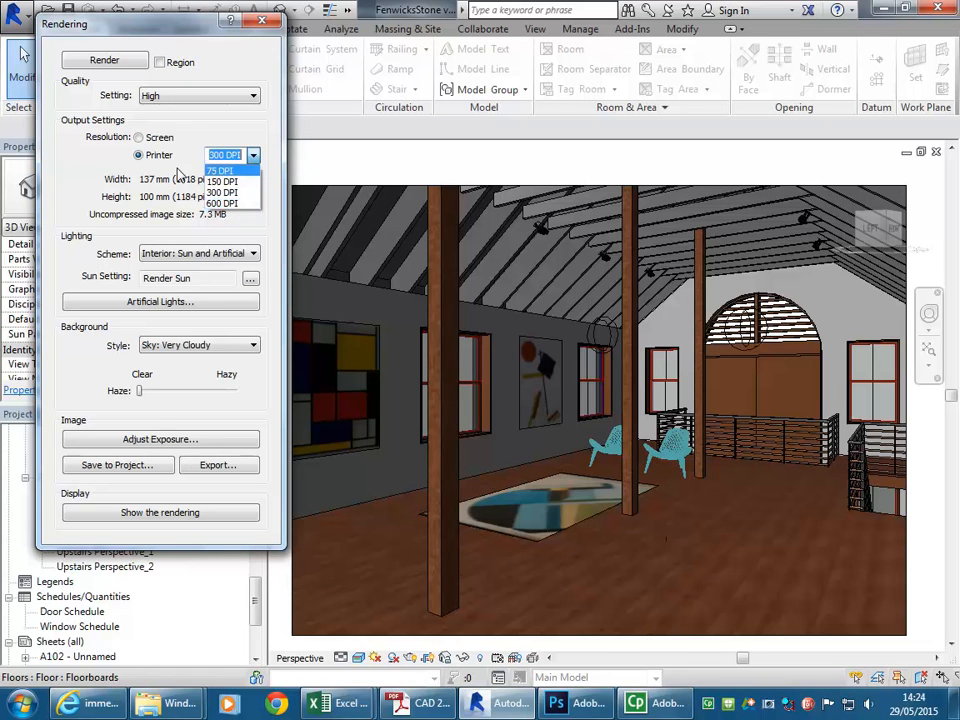
{"action": "left_click", "coordinate": [221, 171]}
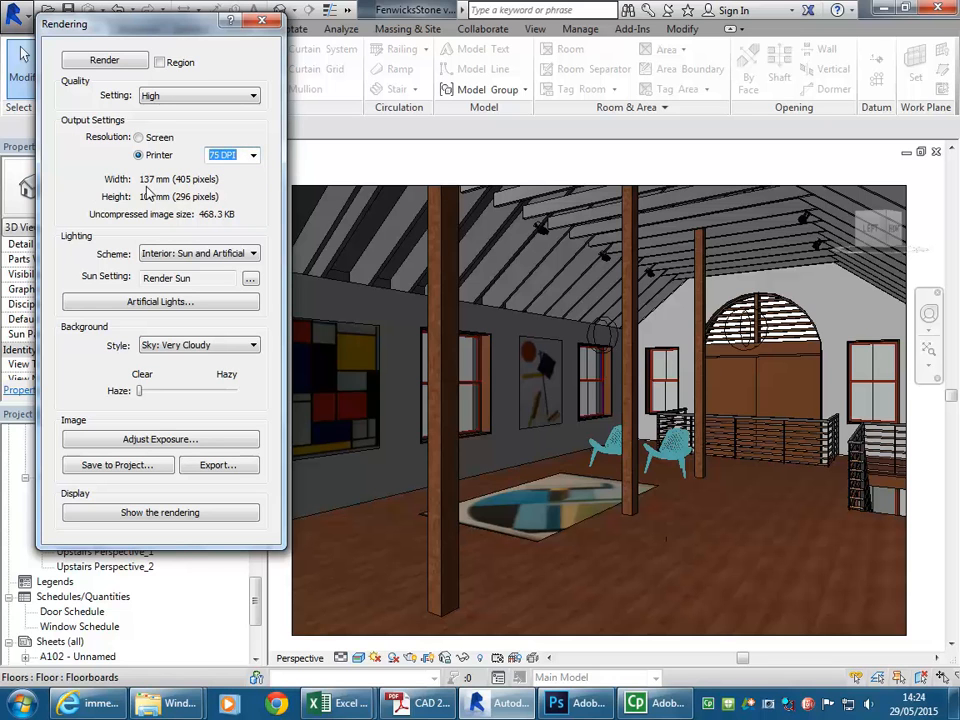
{"action": "left_click", "coordinate": [139, 137]}
{"action": "left_click", "coordinate": [139, 155]}
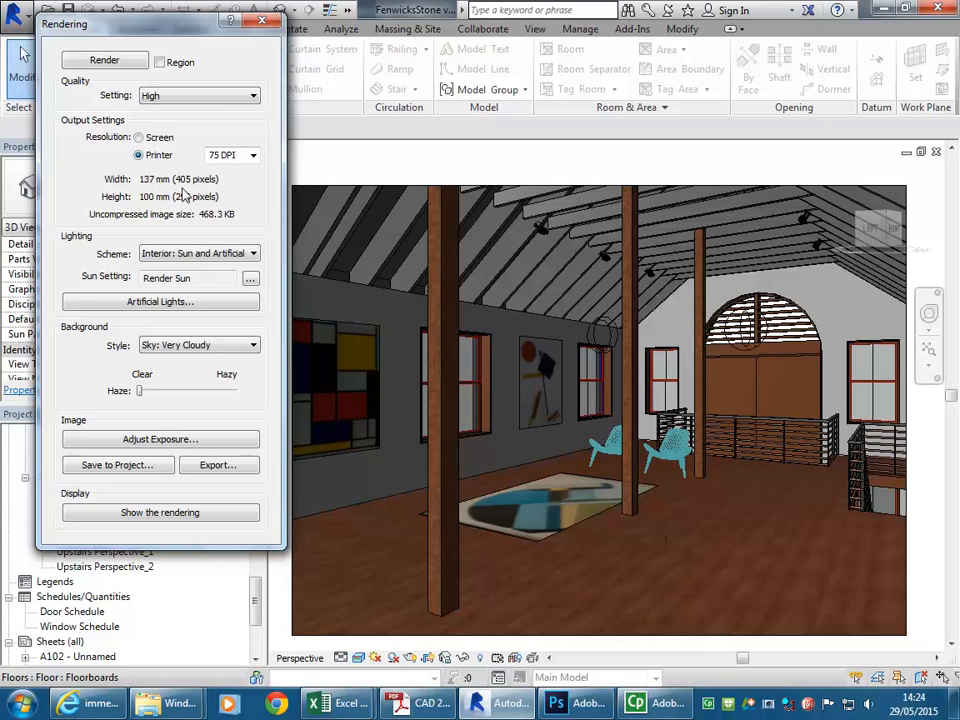
Scale the Upstairs Perspective's crop region with locked proportions to a height of 200 mm
{"action": "left_click_drag", "start_coordinate": [346, 178], "coordinate": [445, 177]}
{"action": "left_click", "coordinate": [380, 178]}
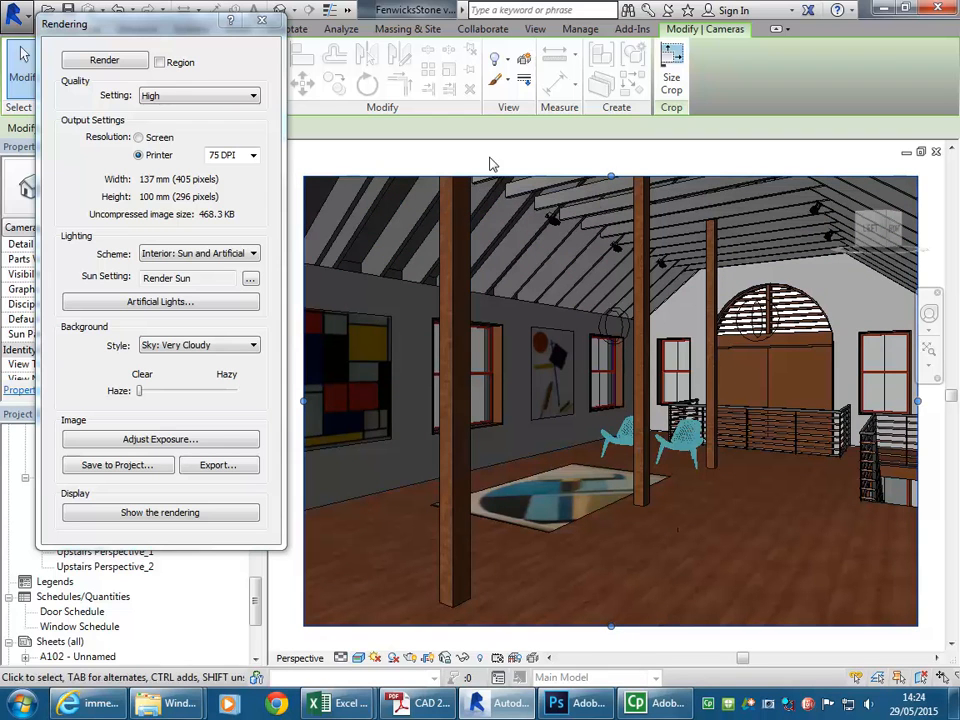
{"action": "left_click", "coordinate": [671, 72]}
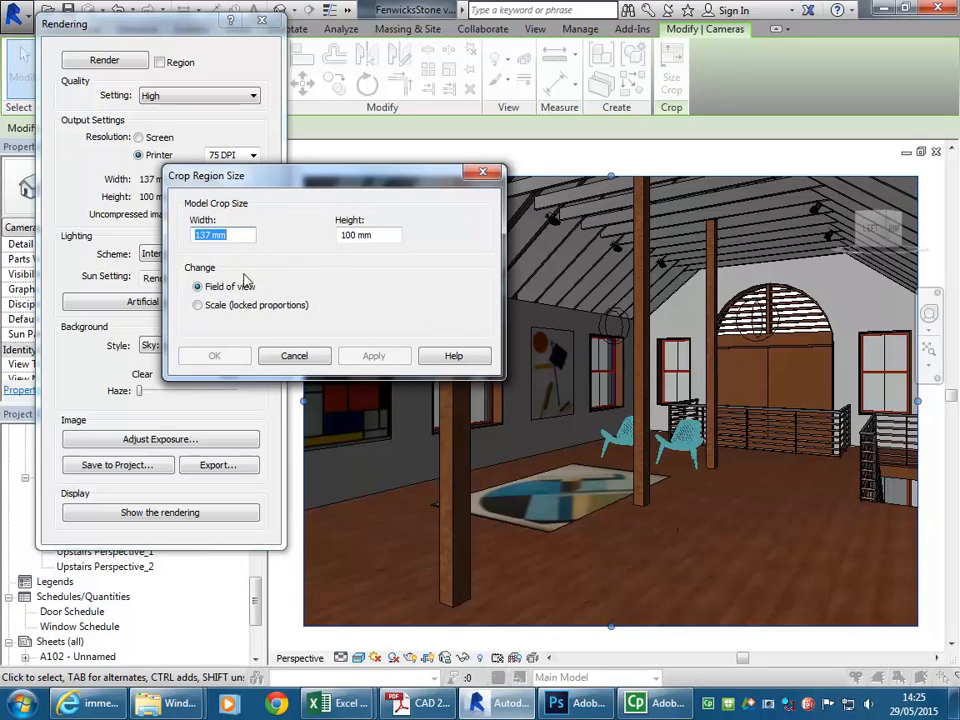
{"action": "left_click", "coordinate": [343, 235]}
{"action": "left_click", "coordinate": [198, 306]}
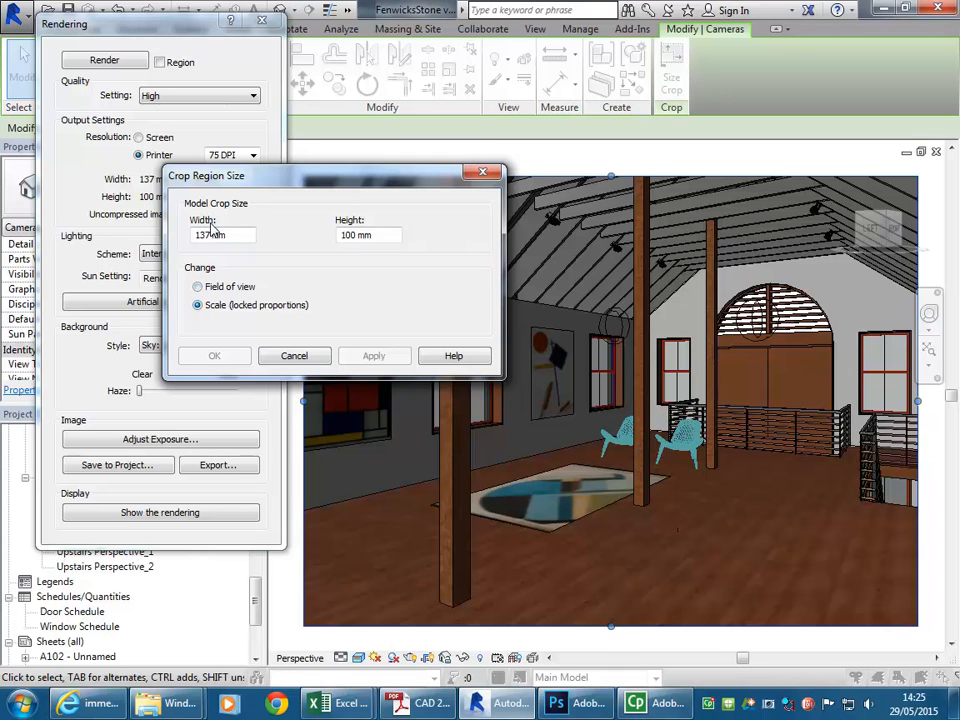
{"action": "double_click", "coordinate": [352, 235]}
{"action": "type", "text": "200"}
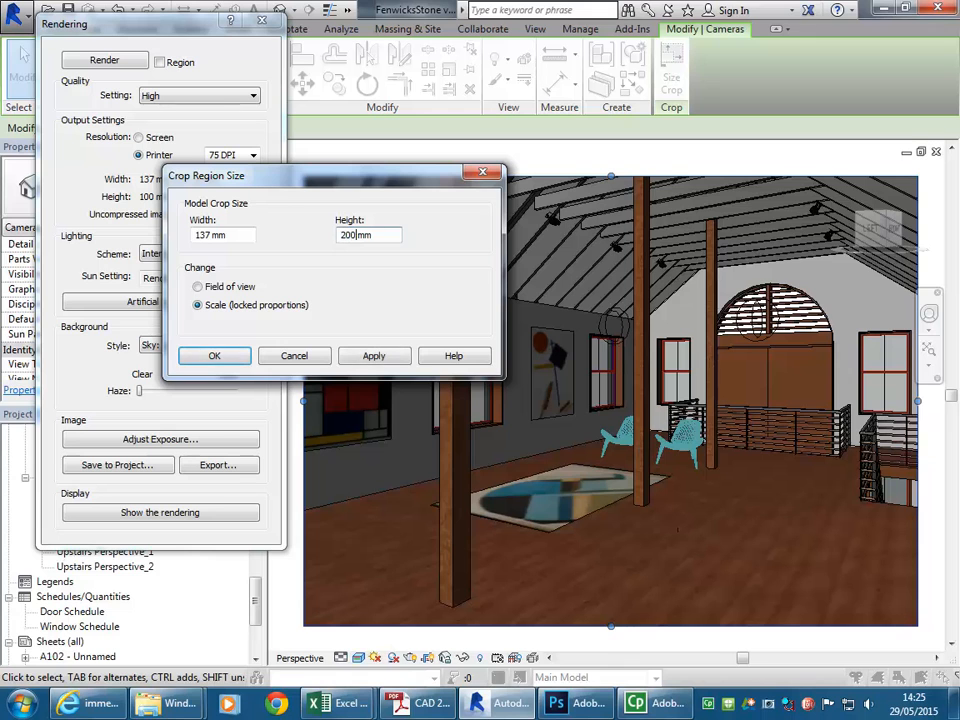
{"action": "left_click", "coordinate": [202, 235]}
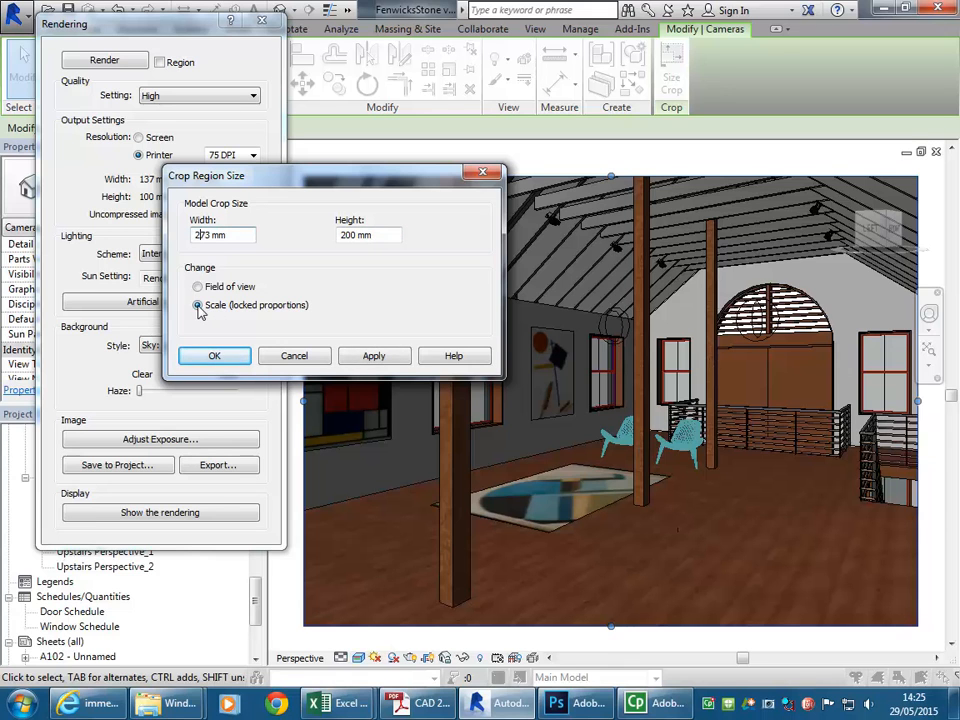
{"action": "left_click", "coordinate": [198, 287]}
{"action": "left_click", "coordinate": [198, 305]}
{"action": "left_click_drag", "start_coordinate": [247, 177], "coordinate": [326, 156]}
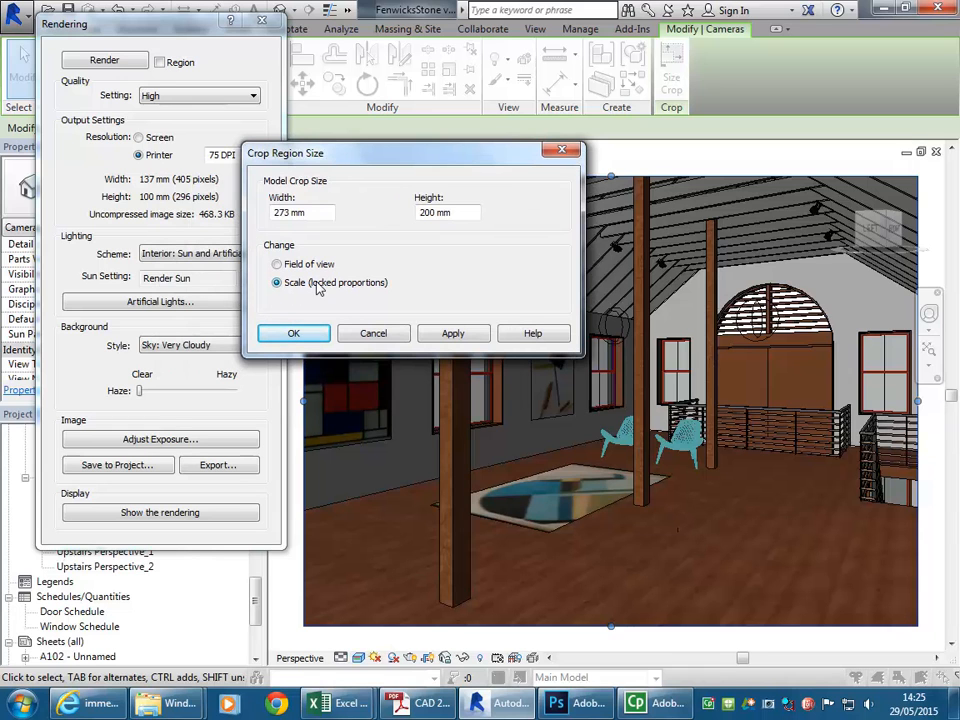
{"action": "left_click", "coordinate": [295, 334]}
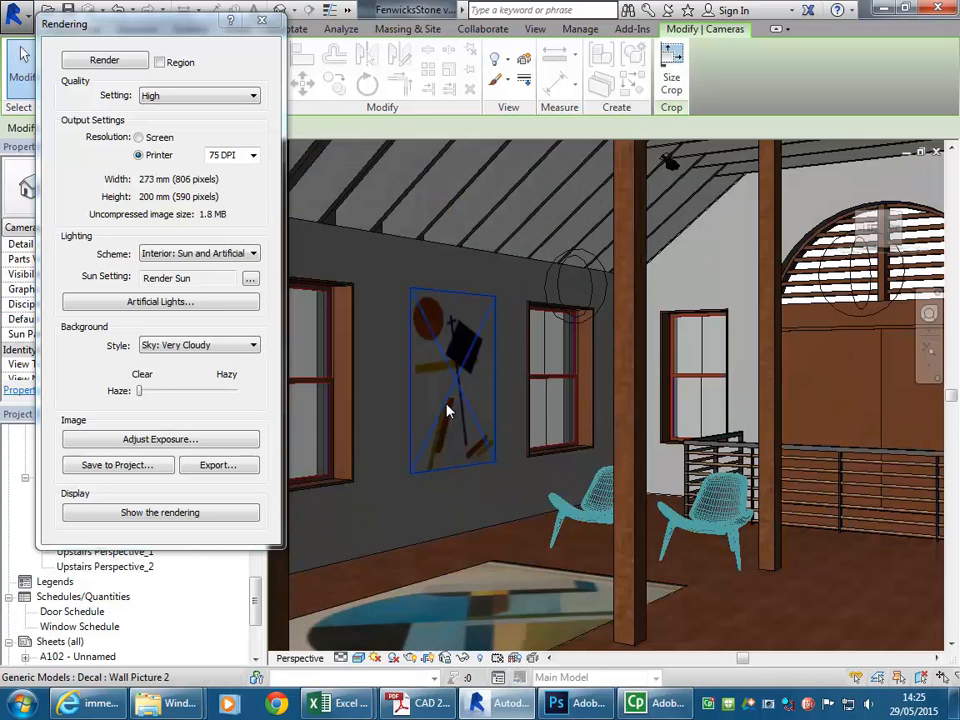
Scale the perspective's crop region with locked proportions to a height of 100 mm and deselect it
{"action": "scroll", "coordinate": [558, 288], "scroll_direction": "down", "scroll_amount": 5}
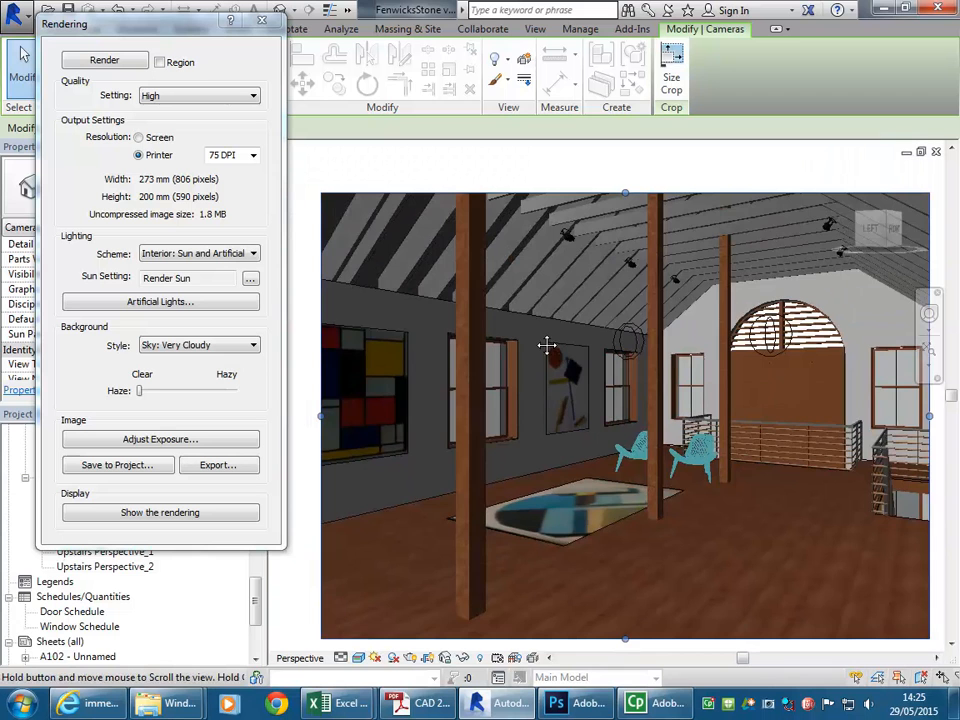
{"action": "left_click_drag", "start_coordinate": [547, 345], "coordinate": [526, 321]}
{"action": "scroll", "coordinate": [607, 286], "scroll_direction": "down", "scroll_amount": 1}
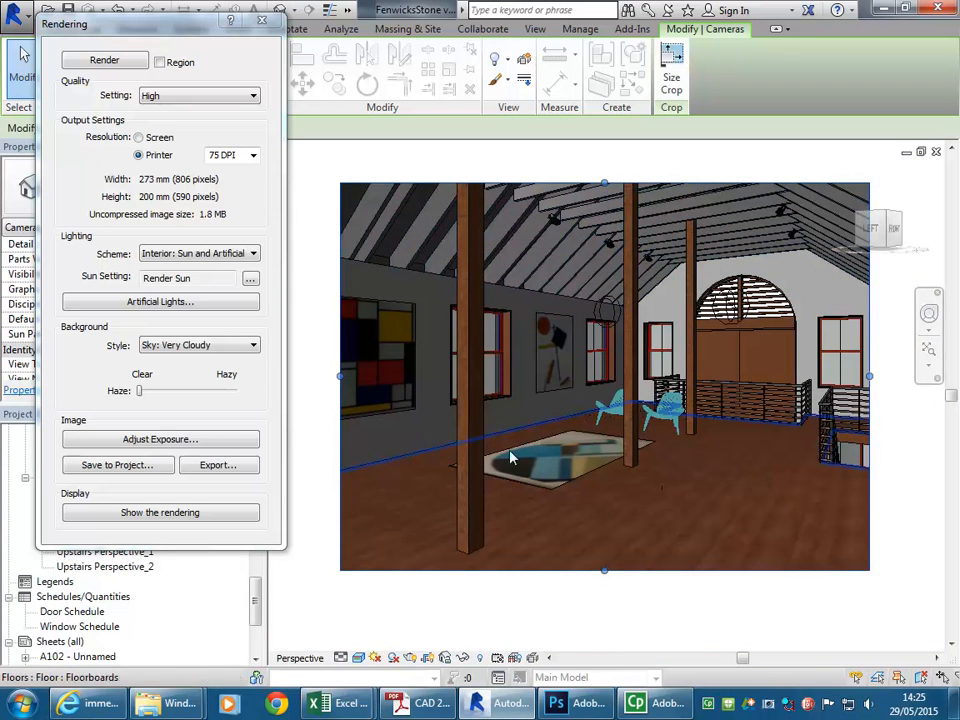
{"action": "left_click_drag", "start_coordinate": [559, 336], "coordinate": [551, 358]}
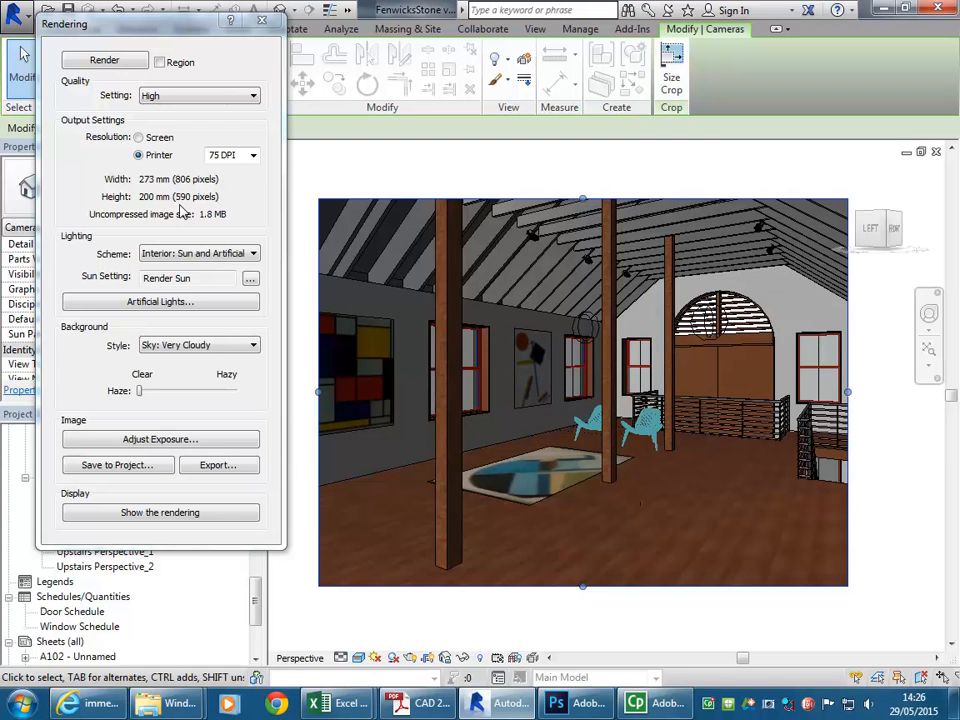
{"action": "left_click", "coordinate": [671, 62]}
{"action": "left_click", "coordinate": [277, 282]}
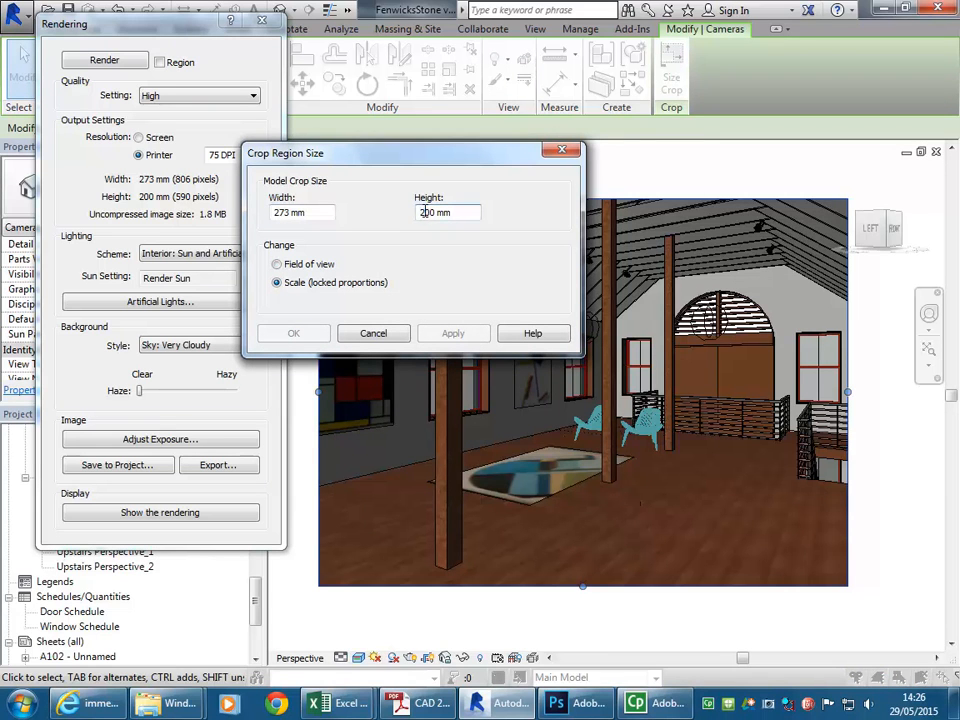
{"action": "type", "text": "1"}
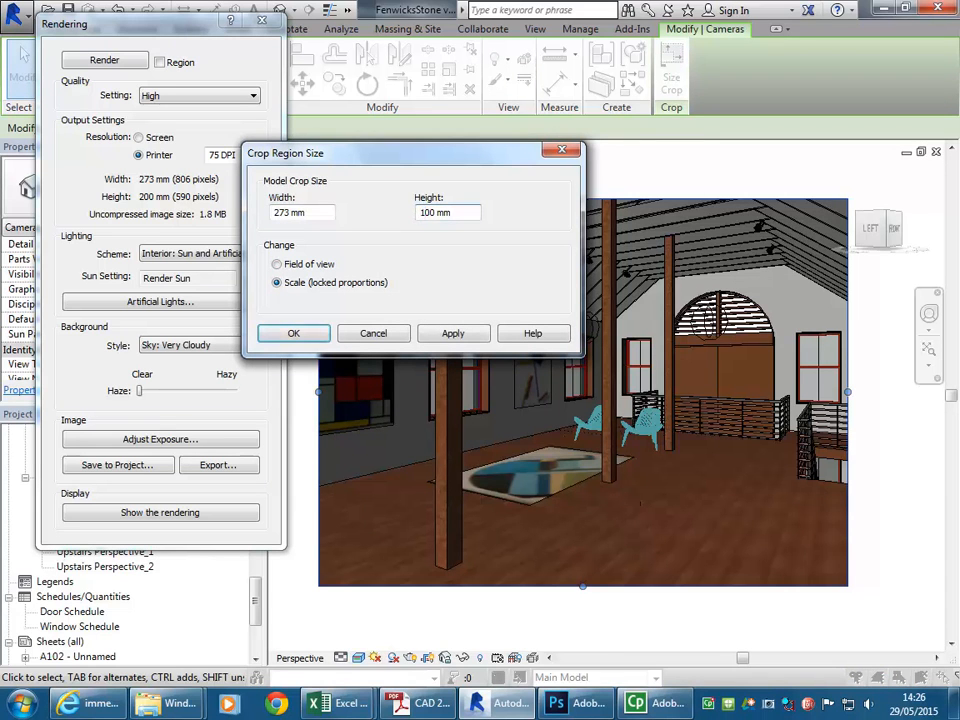
{"action": "left_click", "coordinate": [293, 333]}
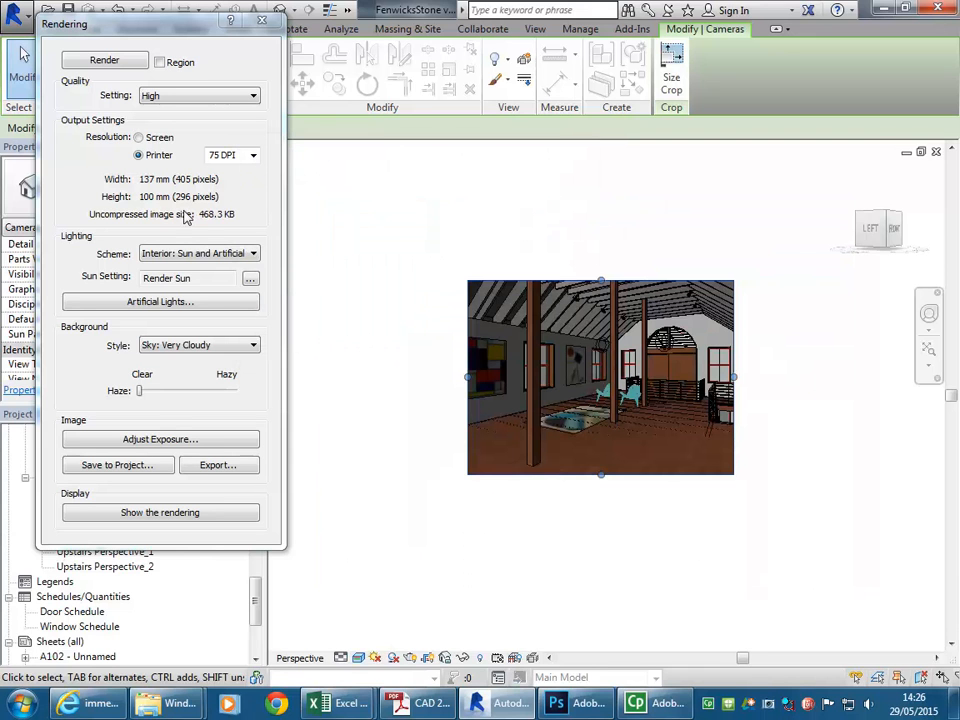
{"action": "left_click", "coordinate": [393, 304]}
Look through the available printer resolutions and set the rendering output to 150 DPI
{"action": "scroll", "coordinate": [542, 311], "scroll_direction": "up", "scroll_amount": 4}
{"action": "left_click_drag", "start_coordinate": [541, 311], "coordinate": [504, 303]}
{"action": "scroll", "coordinate": [504, 321], "scroll_direction": "up", "scroll_amount": 1}
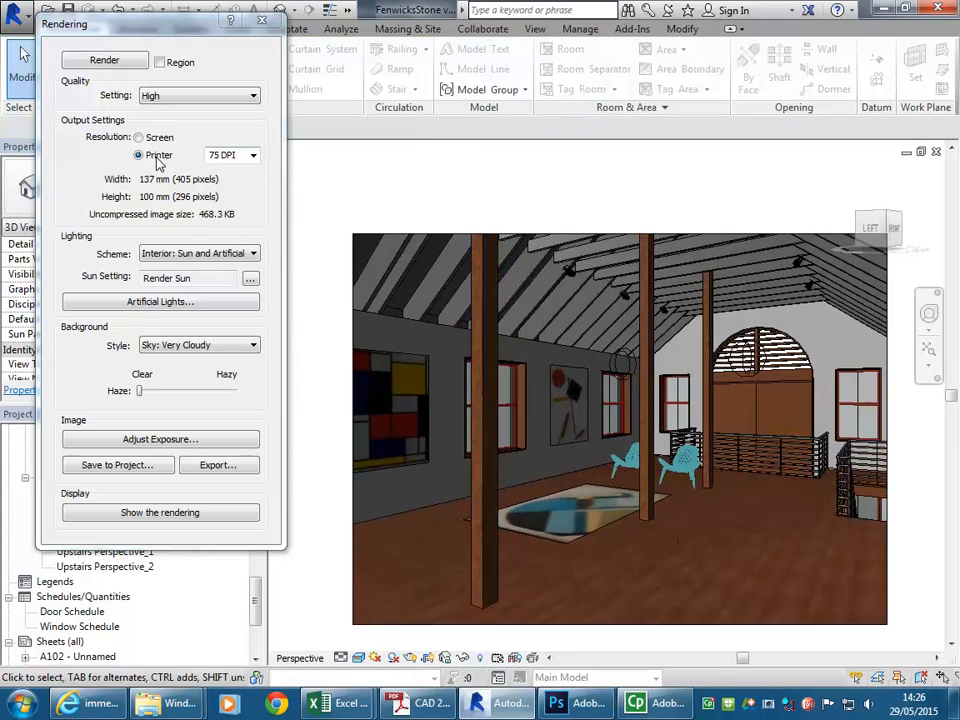
{"action": "left_click", "coordinate": [215, 154]}
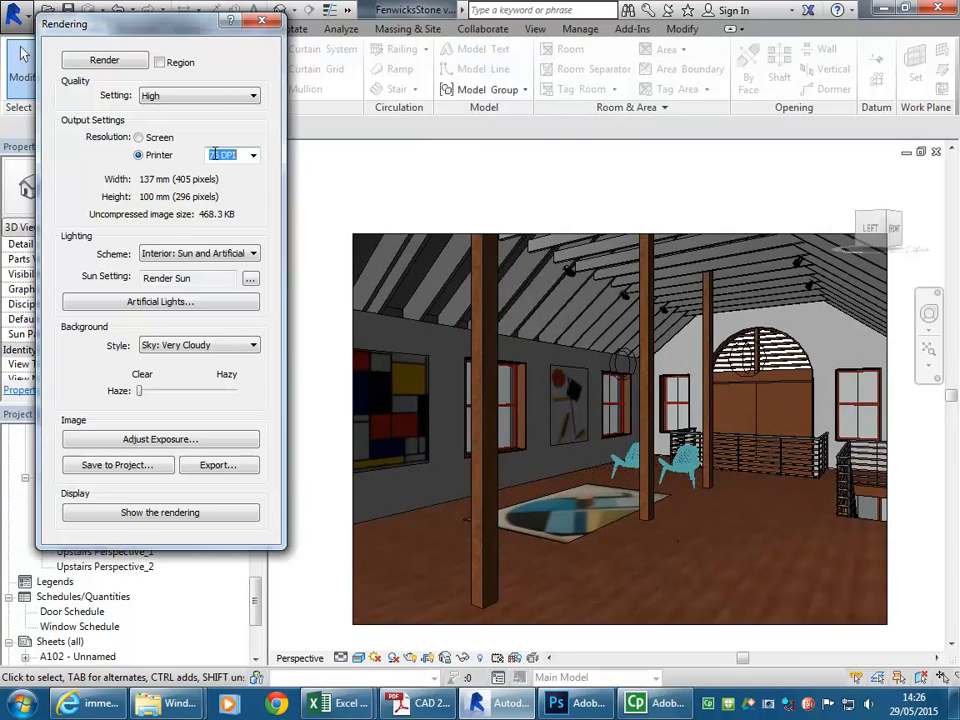
{"action": "left_click", "coordinate": [230, 155]}
{"action": "left_click", "coordinate": [253, 155]}
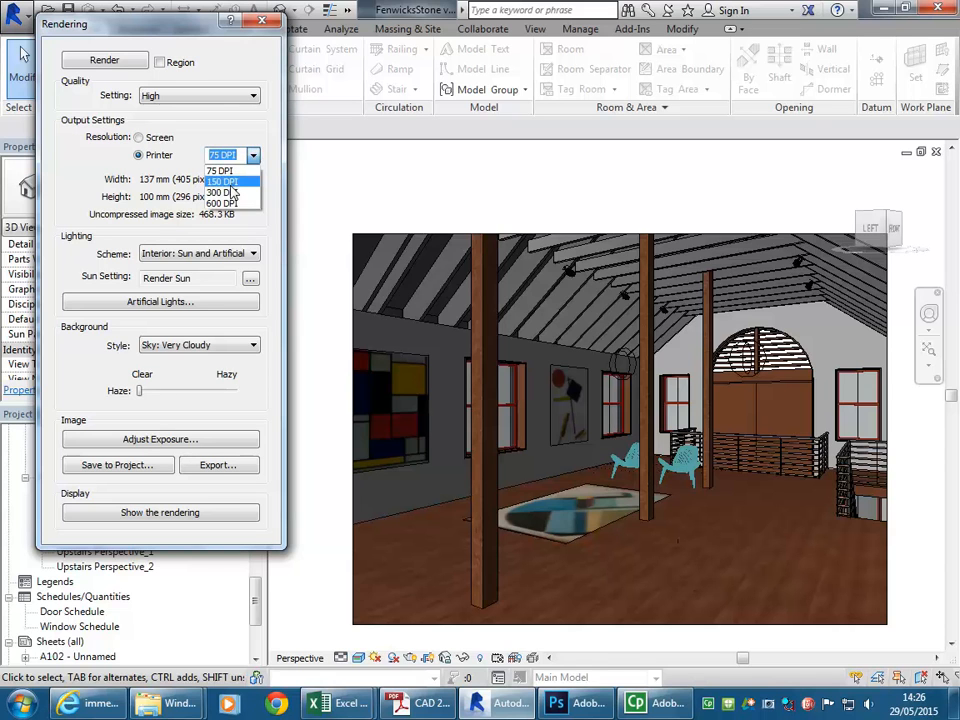
{"action": "left_click", "coordinate": [231, 153]}
{"action": "left_click", "coordinate": [223, 156]}
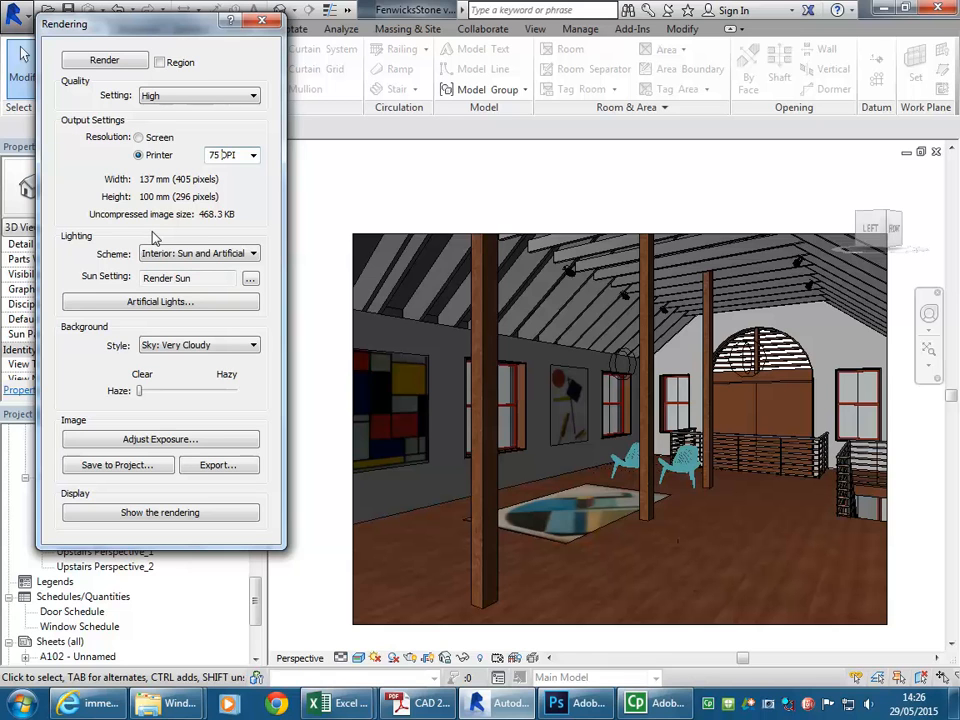
{"action": "left_click", "coordinate": [253, 158]}
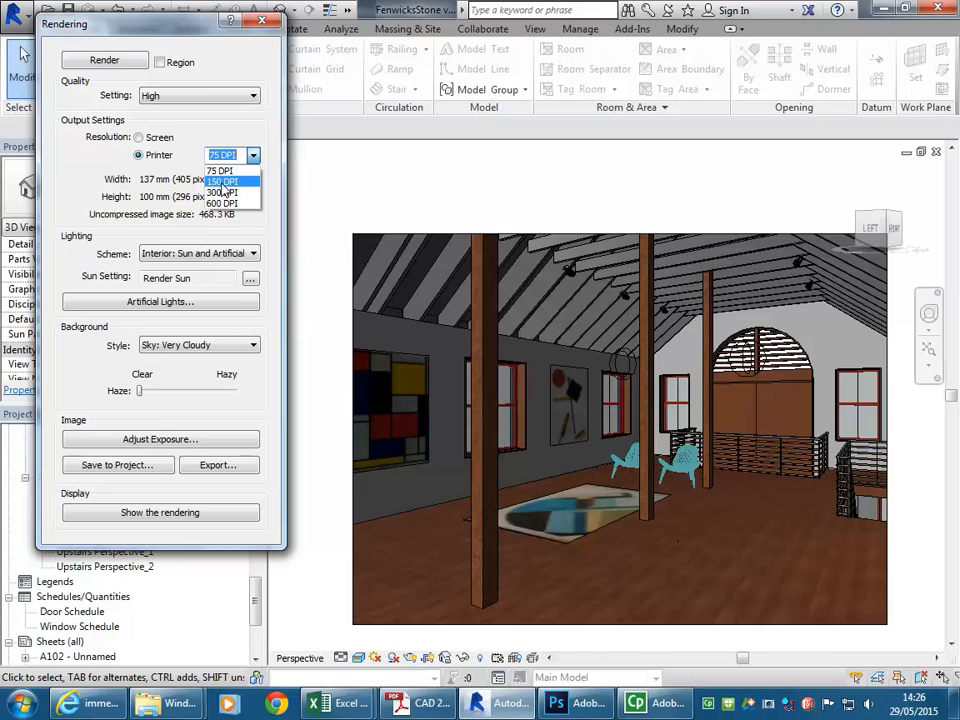
{"action": "left_click", "coordinate": [221, 182]}
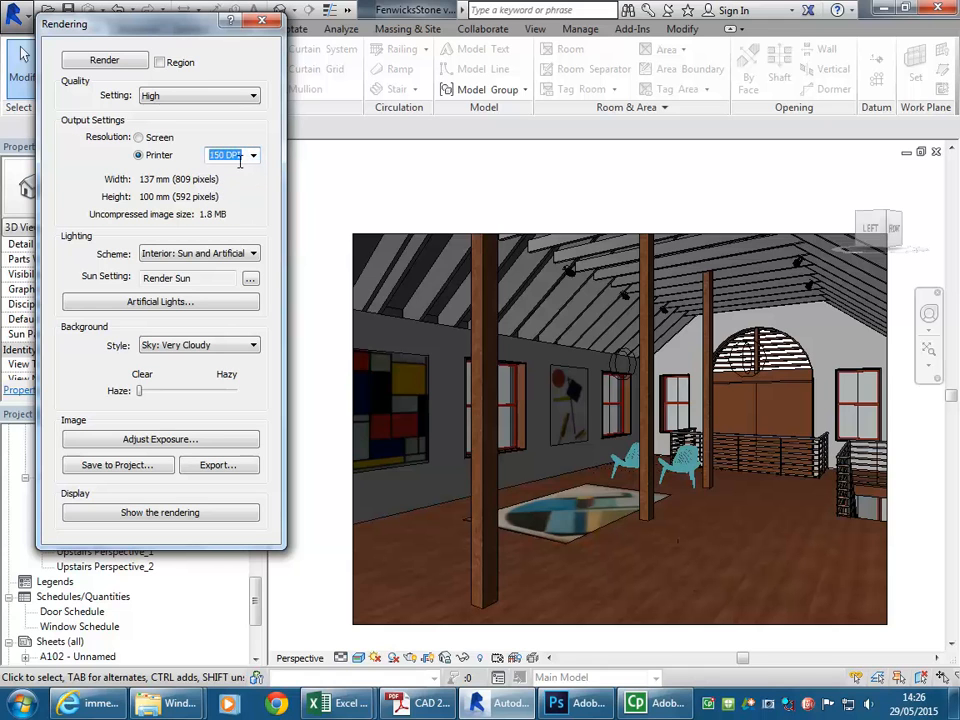
Switch the printer resolution to 75 DPI and back to 150 DPI to compare the output image sizes
{"action": "left_click", "coordinate": [254, 157]}
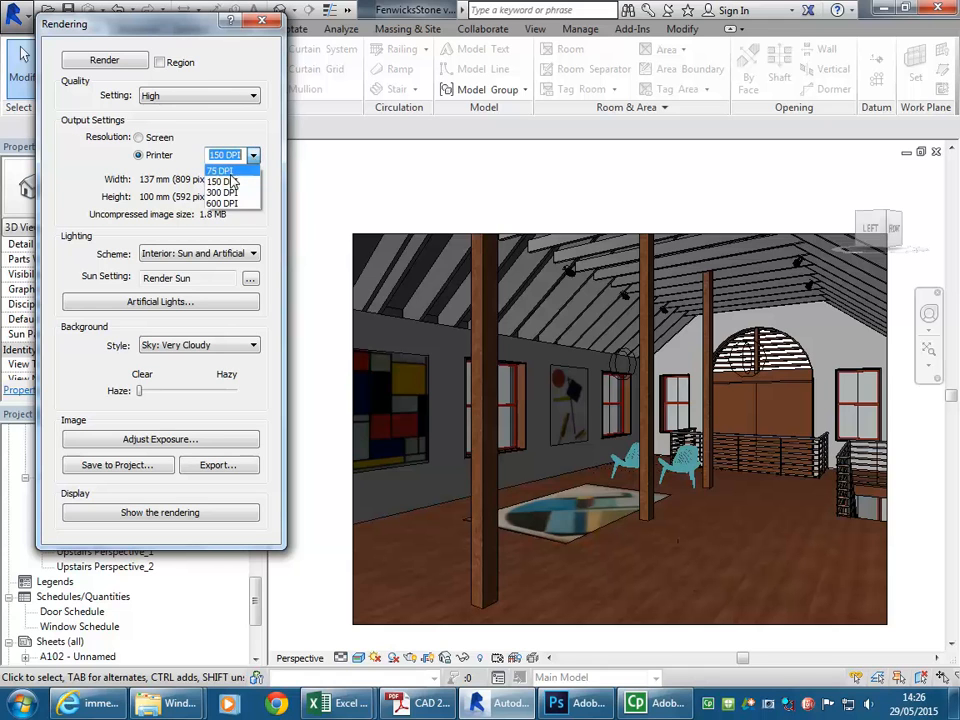
{"action": "left_click", "coordinate": [229, 172]}
{"action": "left_click", "coordinate": [254, 157]}
{"action": "left_click", "coordinate": [240, 182]}
Set the printer resolution to 300 DPI and close the rendering settings
{"action": "left_click", "coordinate": [253, 156]}
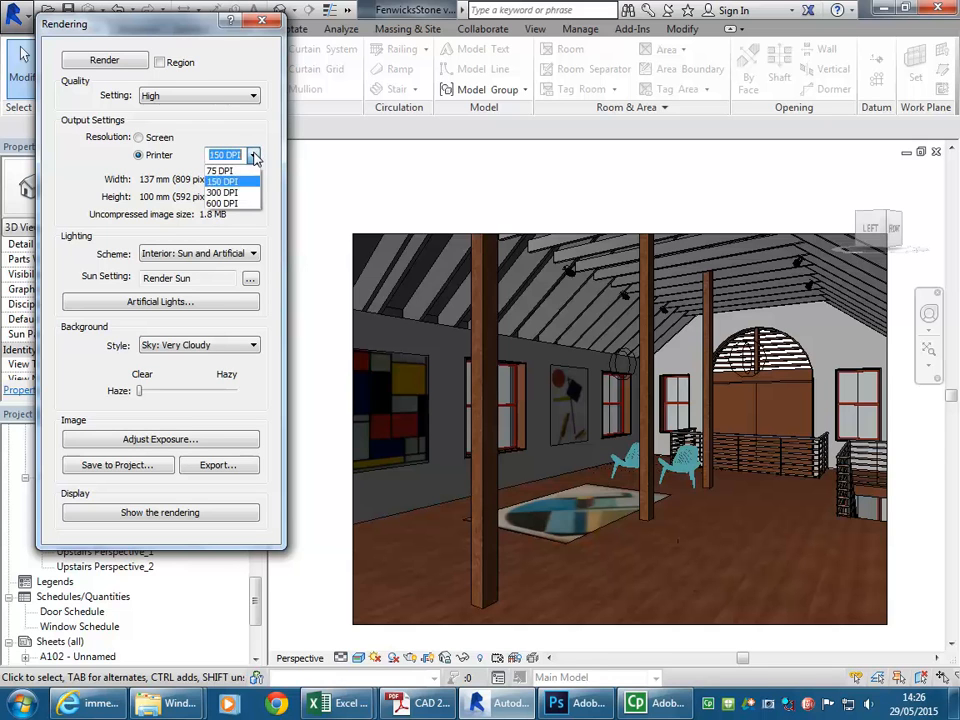
{"action": "left_click", "coordinate": [229, 193]}
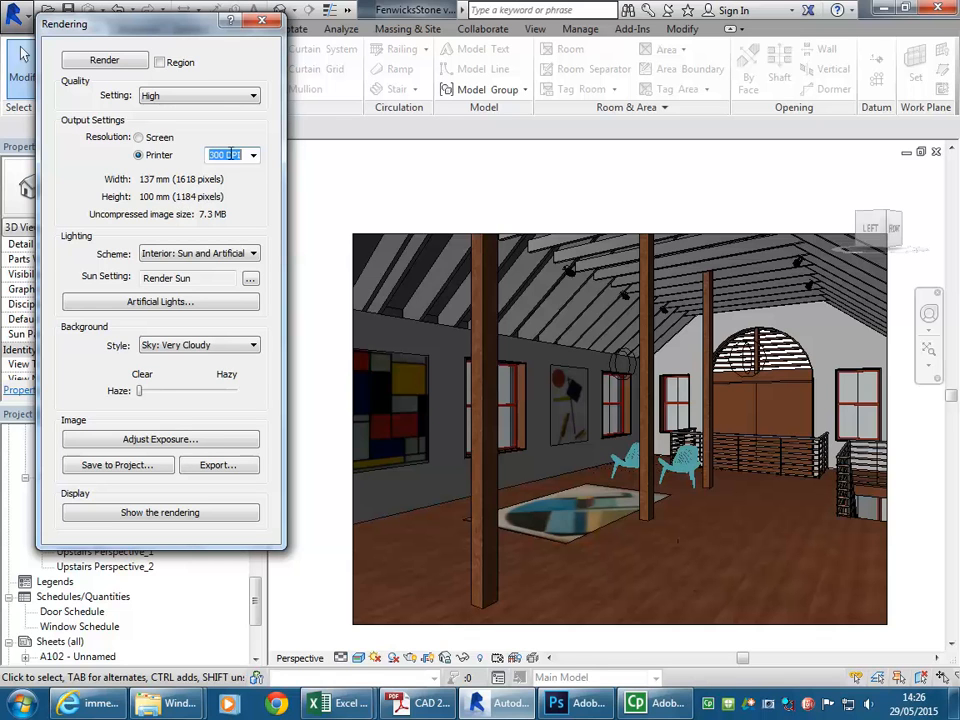
{"action": "left_click", "coordinate": [216, 158]}
{"action": "left_click", "coordinate": [264, 23]}
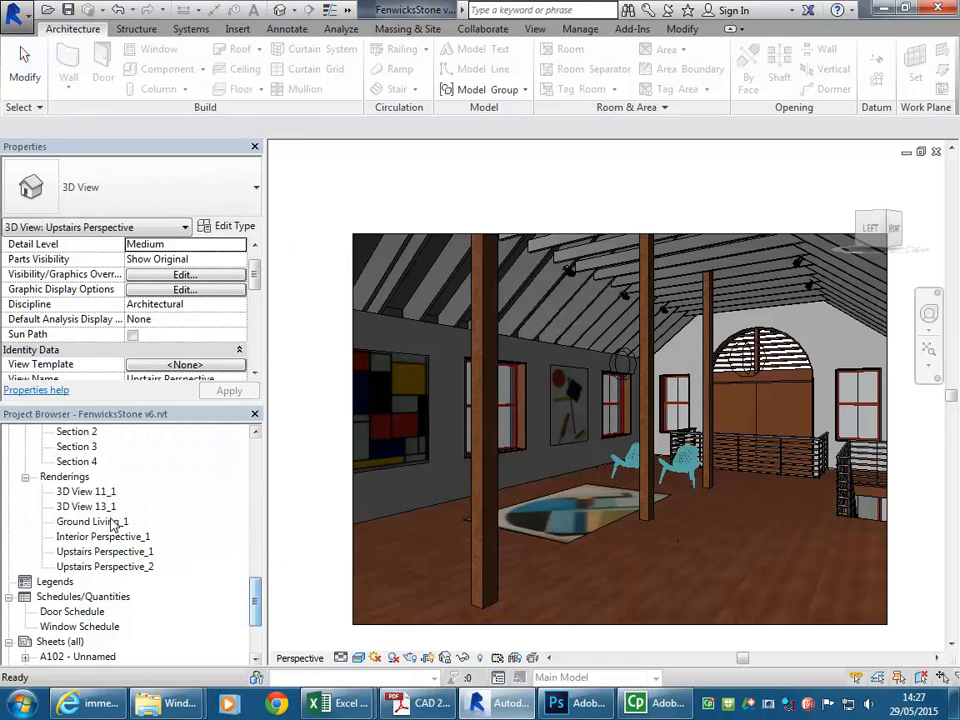
Open the saved rendering Upstairs Perspective_2 from the project browser and examine it
{"action": "left_click", "coordinate": [90, 567]}
{"action": "double_click", "coordinate": [90, 567]}
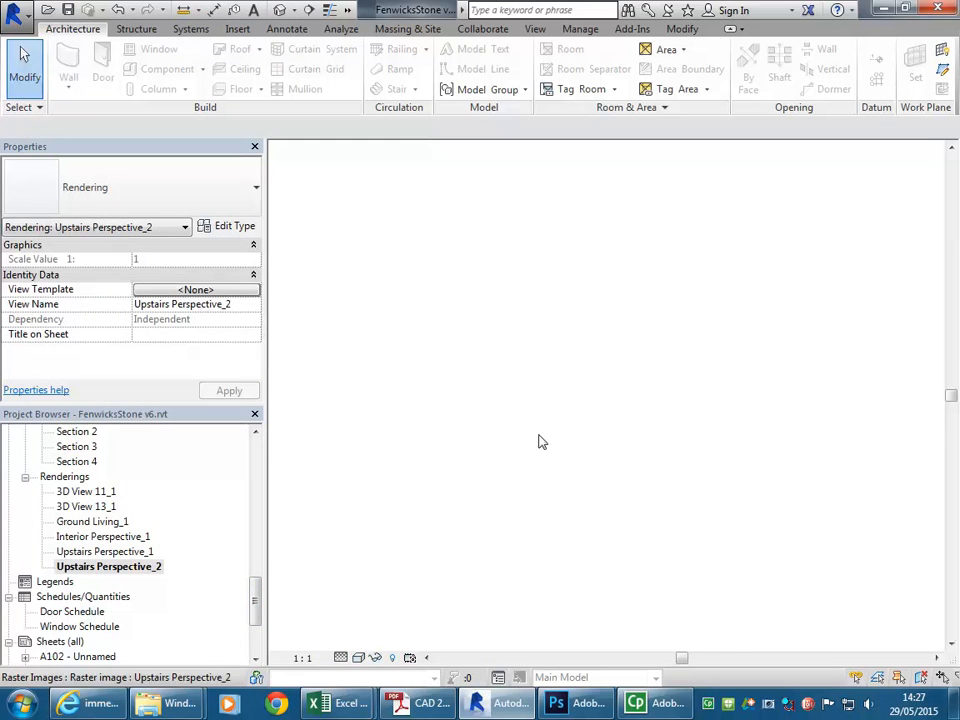
{"action": "left_click_drag", "start_coordinate": [518, 427], "coordinate": [518, 426]}
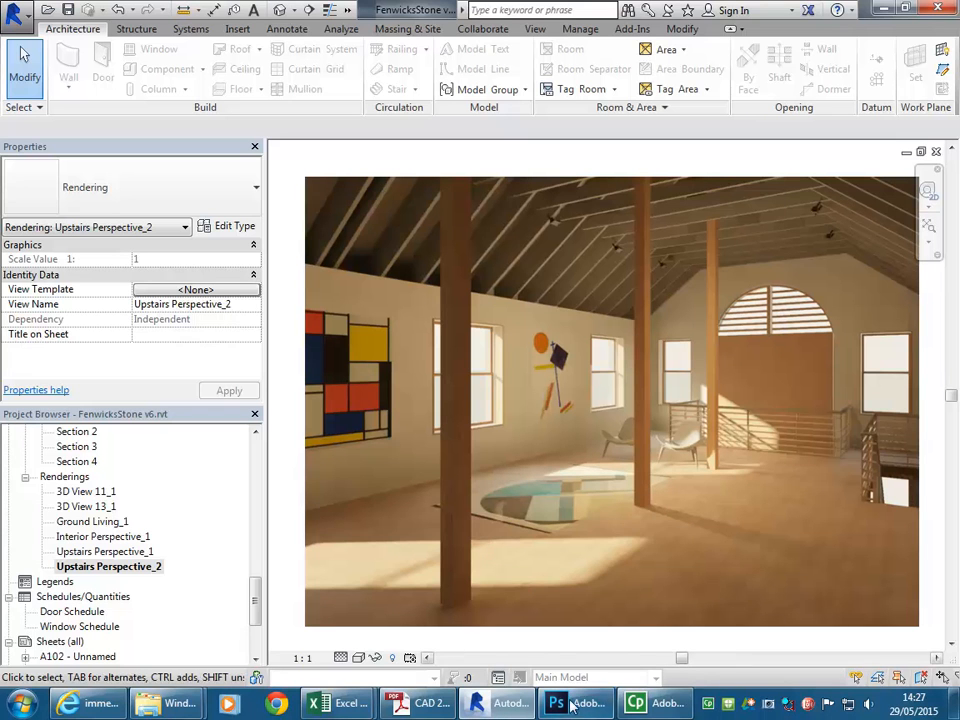
{"action": "mouse_move", "coordinate": [565, 705]}
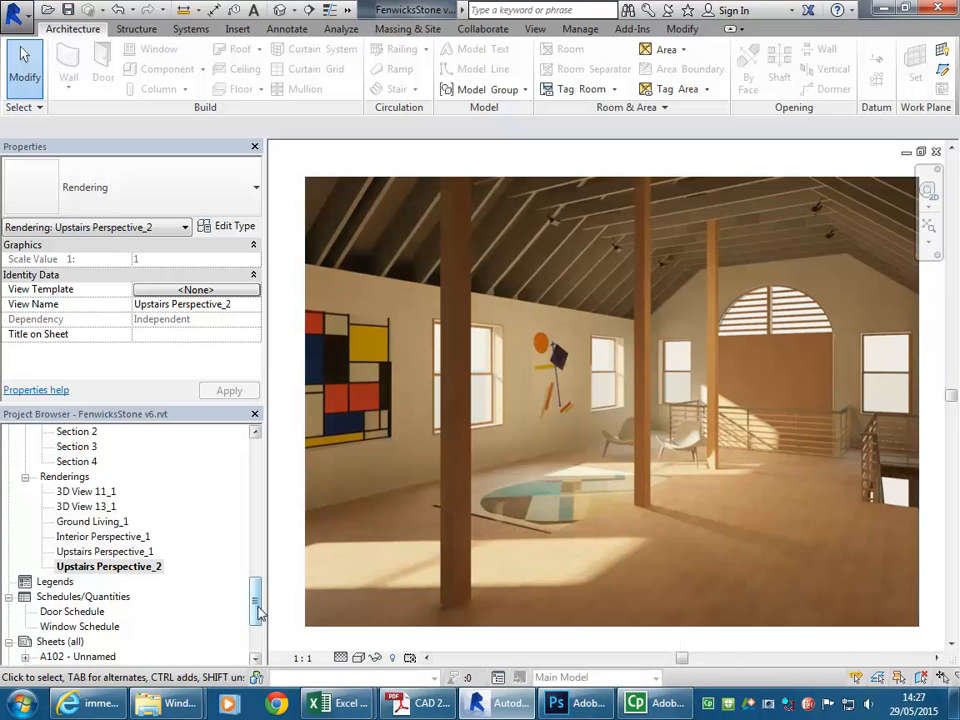
Return to the Upstairs Perspective 3D view and reopen its rendering settings
{"action": "scroll", "coordinate": [258, 600], "scroll_direction": "up", "scroll_amount": 3}
{"action": "left_click", "coordinate": [70, 462]}
{"action": "scroll", "coordinate": [70, 465], "scroll_direction": "up", "scroll_amount": 1}
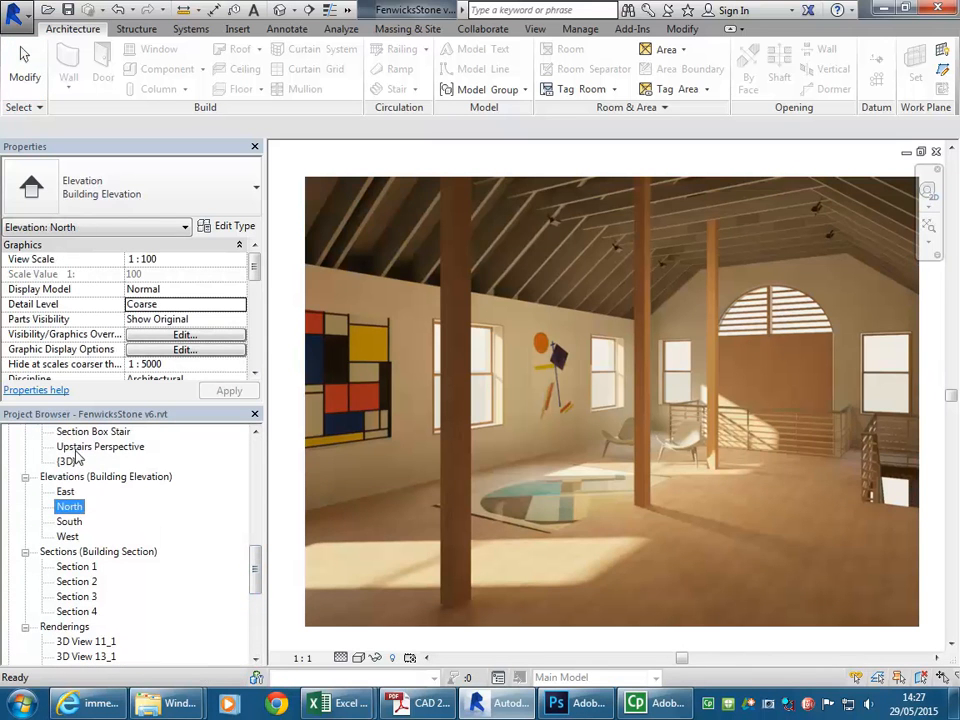
{"action": "double_click", "coordinate": [78, 447]}
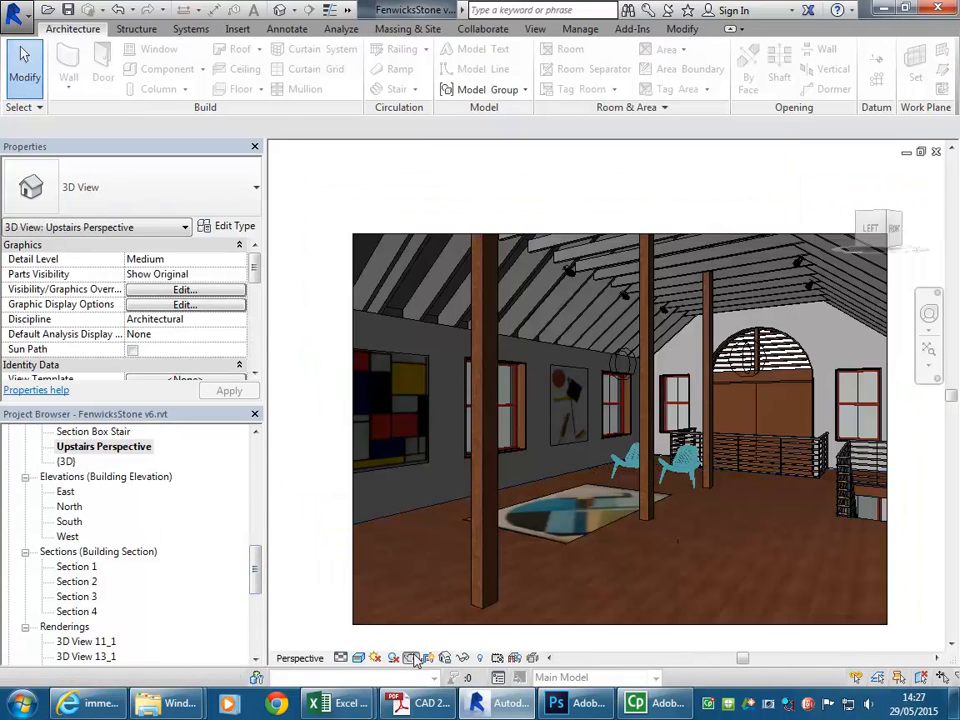
{"action": "left_click", "coordinate": [410, 657]}
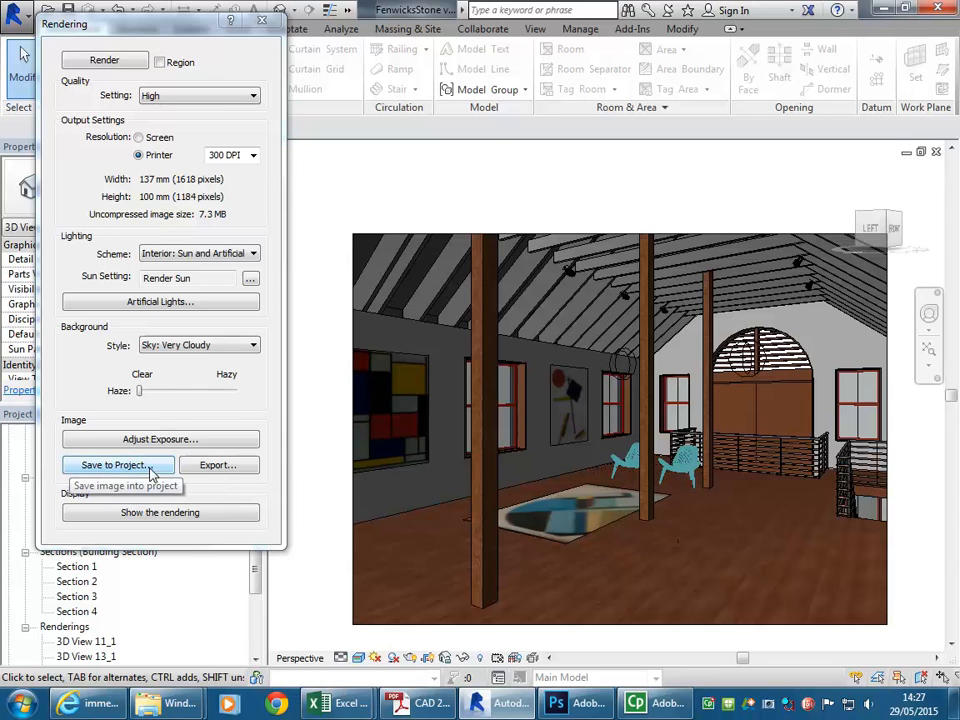
Show the existing rendering in the view and look at saving it to the project, cancelling the save
{"action": "left_click", "coordinate": [117, 465]}
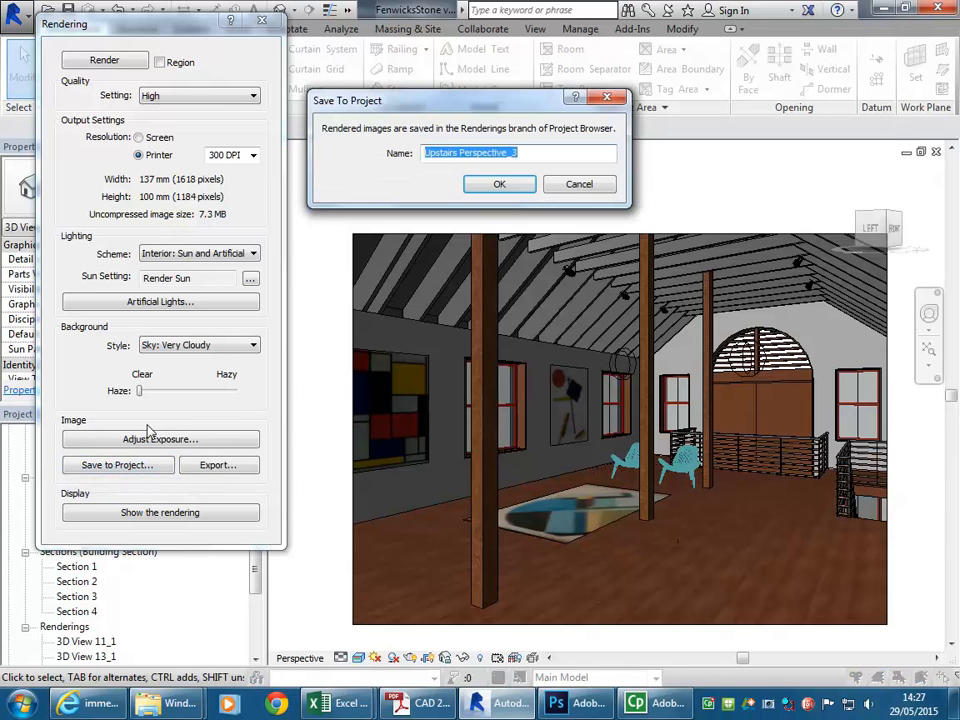
{"action": "left_click", "coordinate": [597, 186]}
{"action": "left_click", "coordinate": [165, 513]}
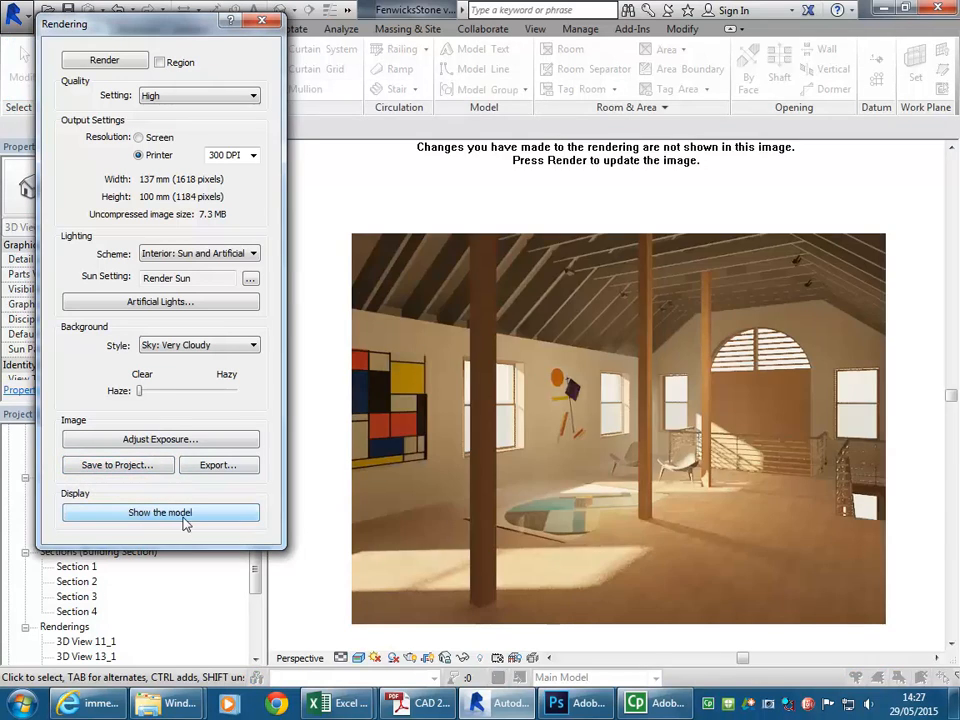
{"action": "left_click", "coordinate": [105, 465]}
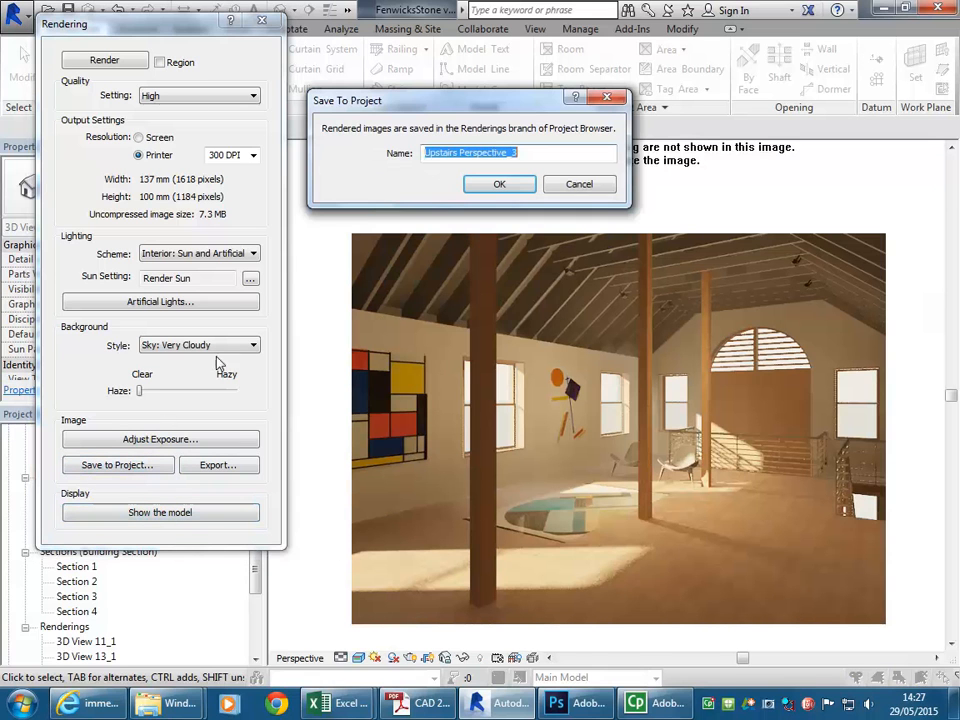
{"action": "left_click", "coordinate": [536, 152]}
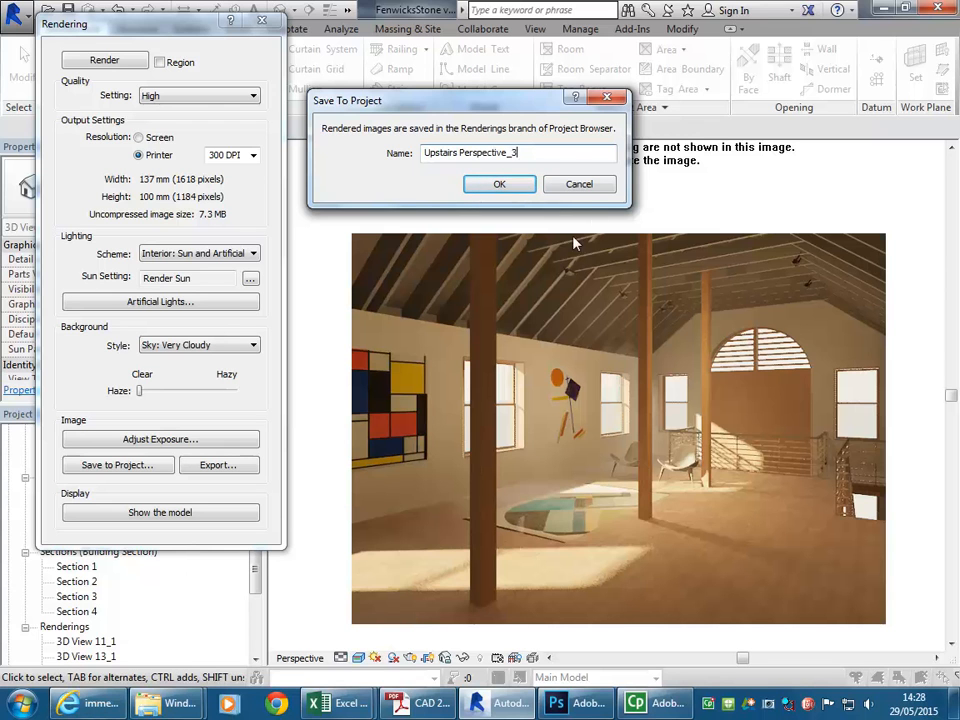
{"action": "left_click", "coordinate": [586, 185]}
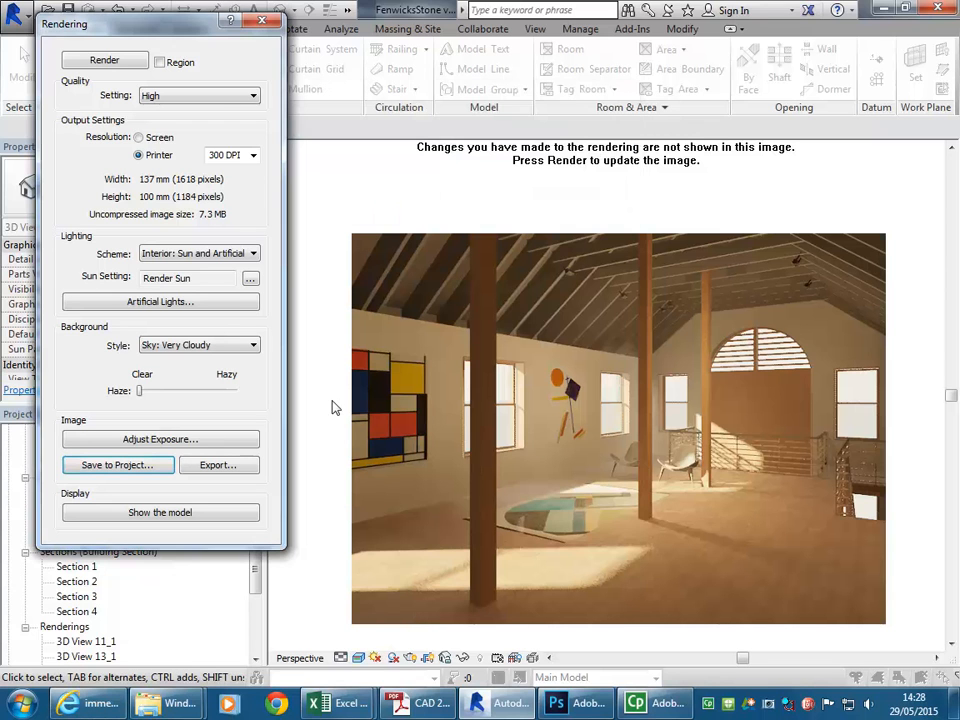
Look at exporting the rendering as a Portable Network Graphics file and cancel the export
{"action": "left_click", "coordinate": [216, 465]}
{"action": "left_click", "coordinate": [325, 478]}
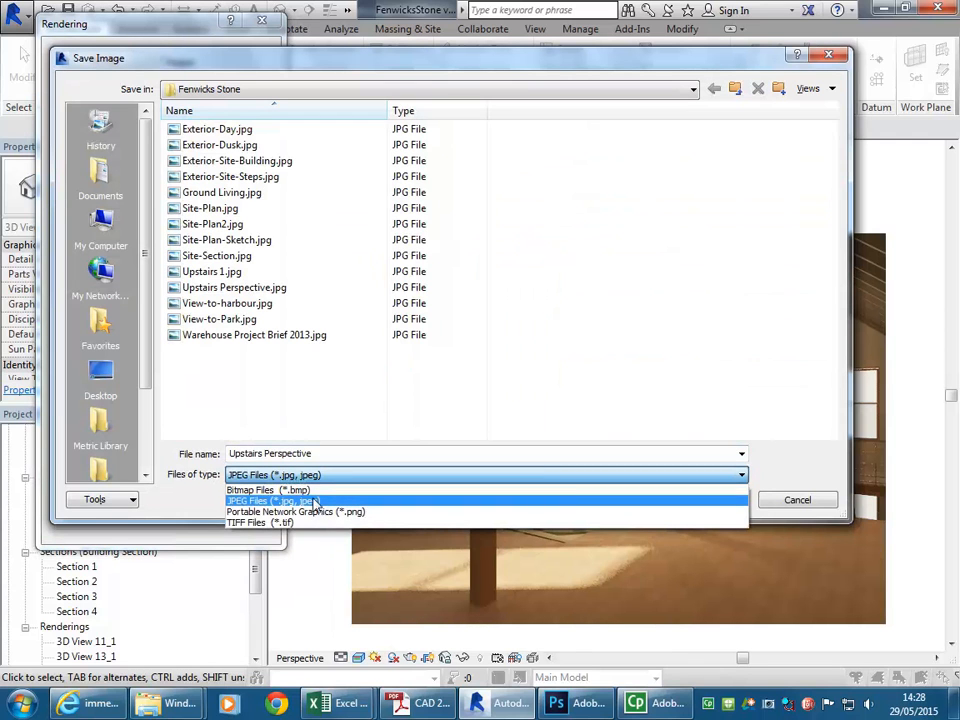
{"action": "left_click", "coordinate": [317, 511]}
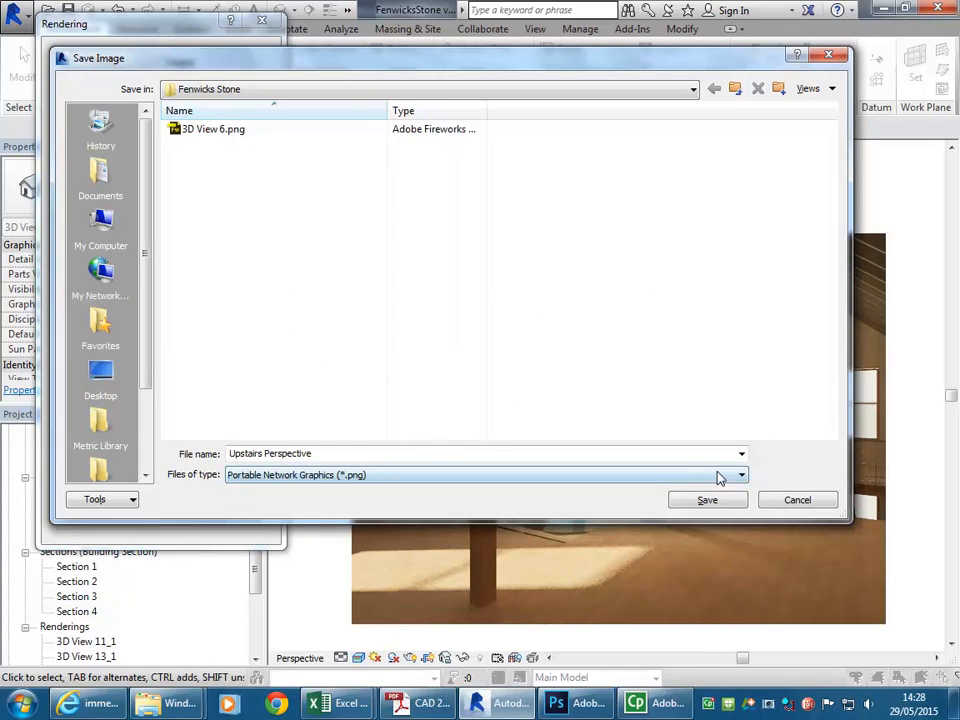
{"action": "left_click", "coordinate": [806, 500]}
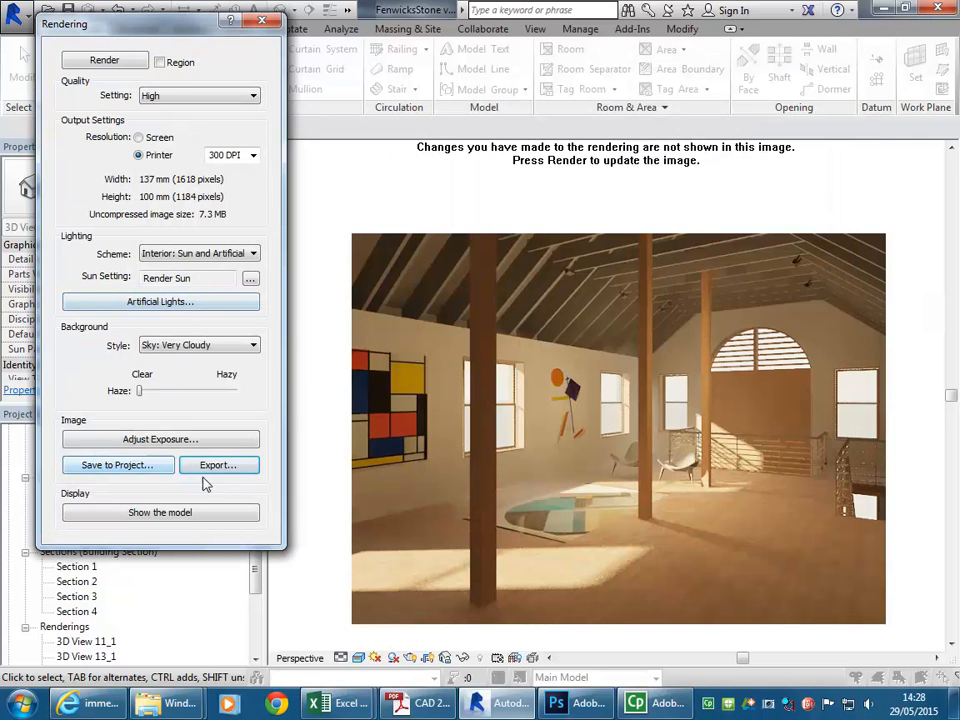
Start rendering the Upstairs Perspective at High quality and 300 DPI printer resolution
{"action": "mouse_move", "coordinate": [141, 31]}
{"action": "left_mouse_down"}
{"action": "mouse_move", "coordinate": [165, 17]}
{"action": "mouse_move", "coordinate": [154, 36]}
{"action": "left_mouse_up"}
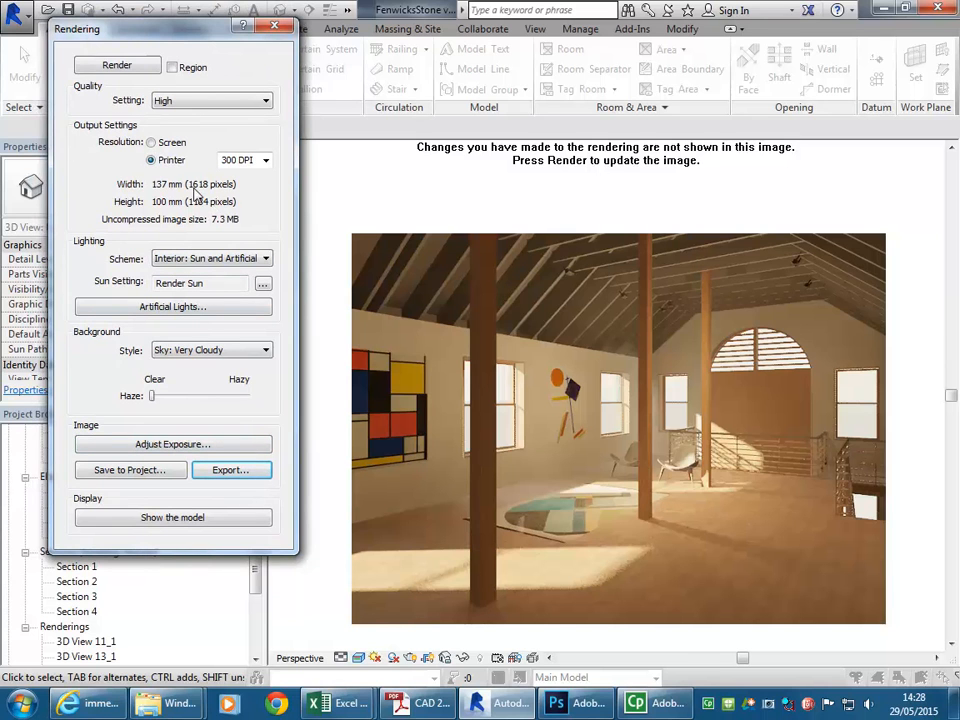
{"action": "left_click", "coordinate": [117, 66]}
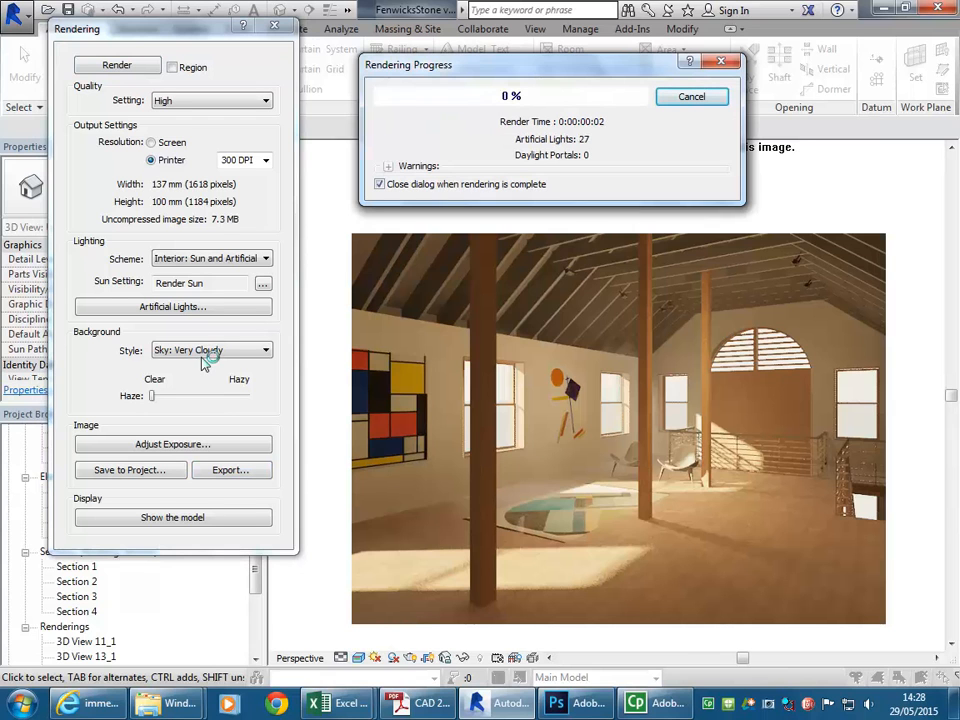
Switch to Photoshop, start opening an image, and browse to the 2015 folder on the home drive (U:)
{"action": "left_click", "coordinate": [575, 703]}
{"action": "left_click", "coordinate": [46, 11]}
{"action": "left_click", "coordinate": [52, 45]}
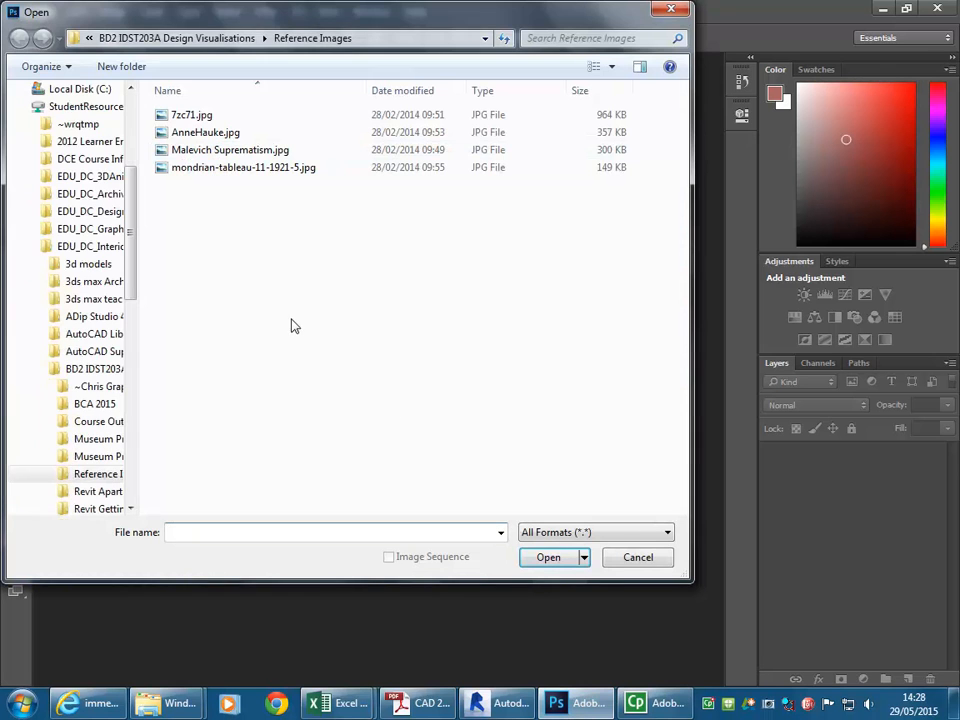
{"action": "left_click_drag", "start_coordinate": [130, 233], "coordinate": [131, 157]}
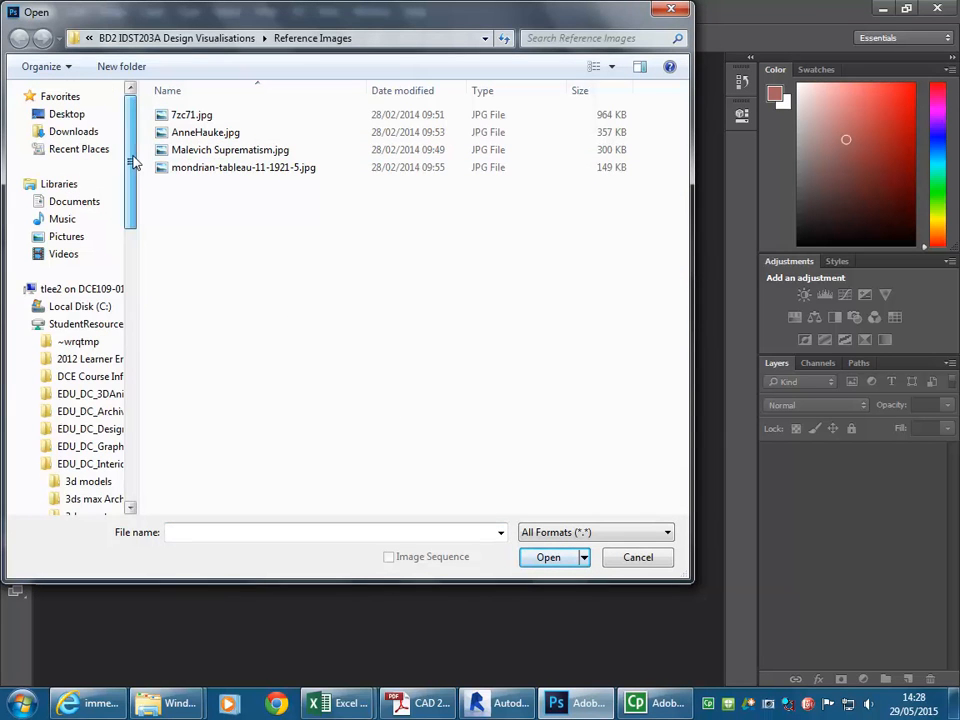
{"action": "left_click", "coordinate": [28, 326]}
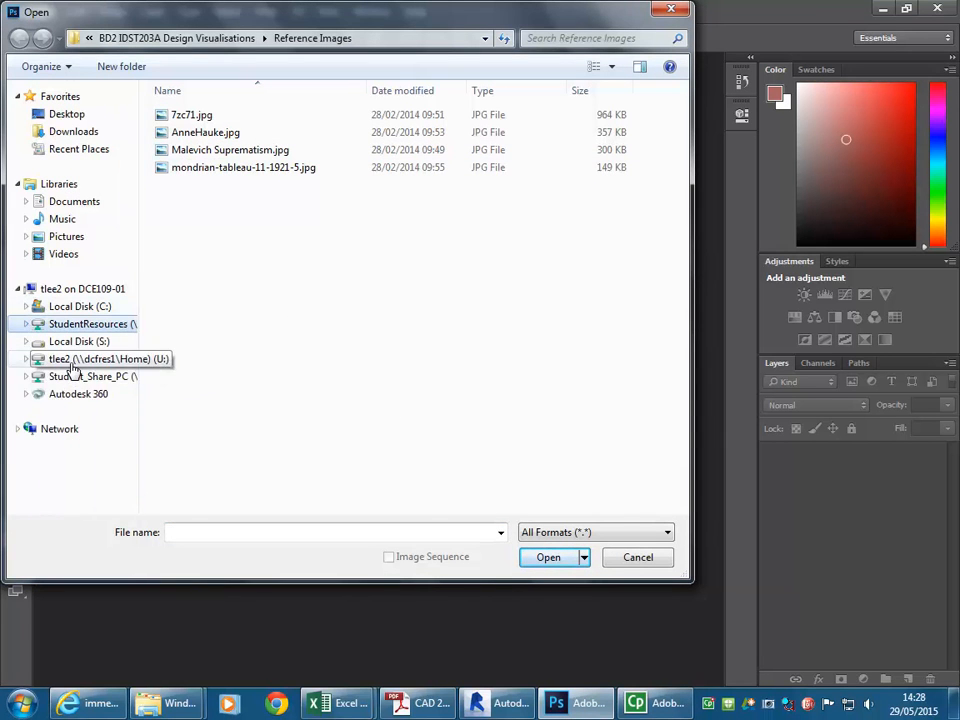
{"action": "left_click", "coordinate": [70, 360]}
{"action": "double_click", "coordinate": [208, 169]}
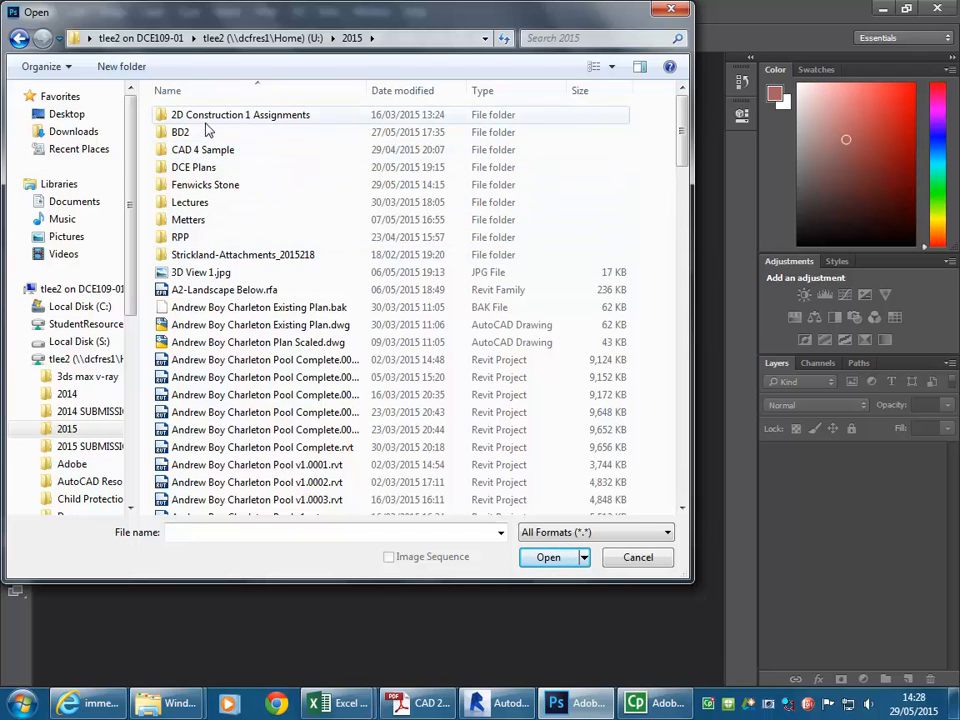
Open Upstairs 1.jpg from the Fenwicks Stone folder and switch back to Revit to check the rendering progress
{"action": "left_click", "coordinate": [198, 190]}
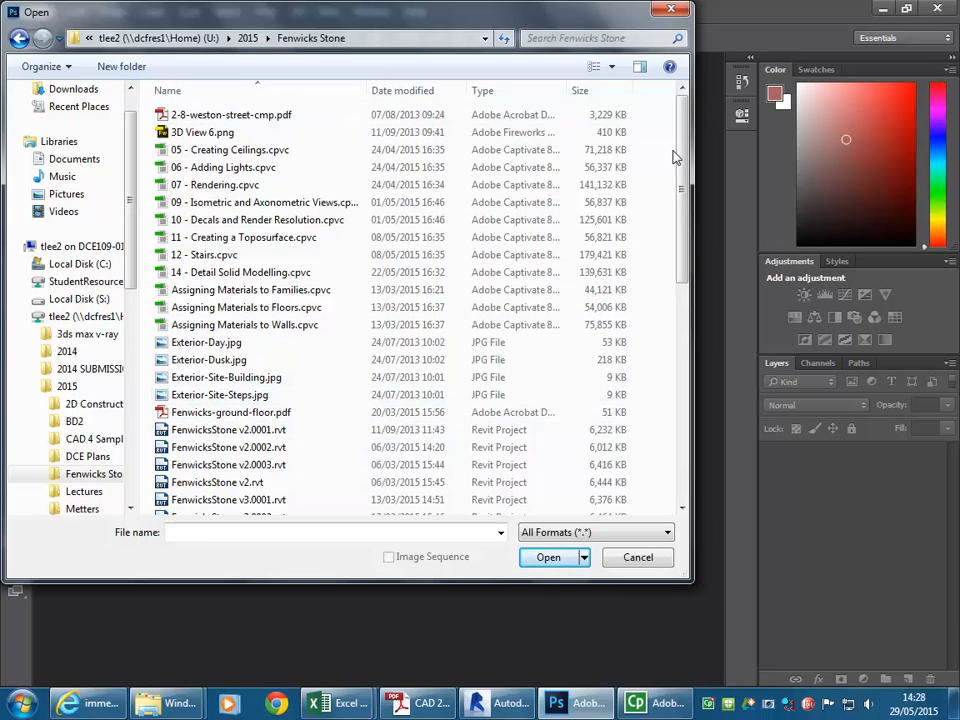
{"action": "scroll", "coordinate": [674, 157], "scroll_direction": "down", "scroll_amount": 10}
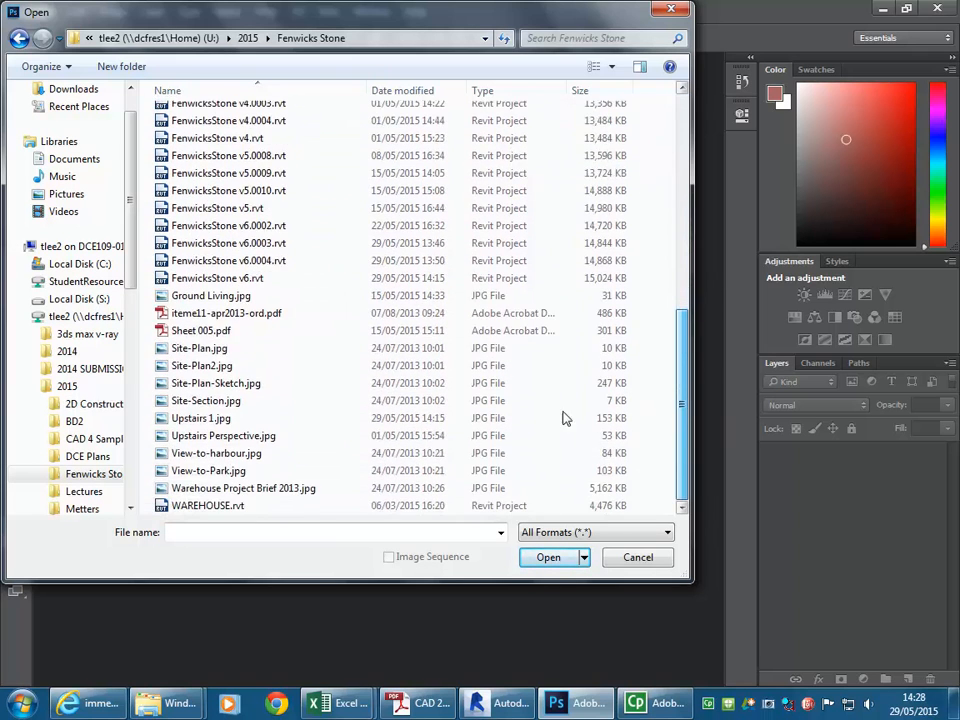
{"action": "left_click", "coordinate": [215, 418]}
{"action": "left_click", "coordinate": [550, 557]}
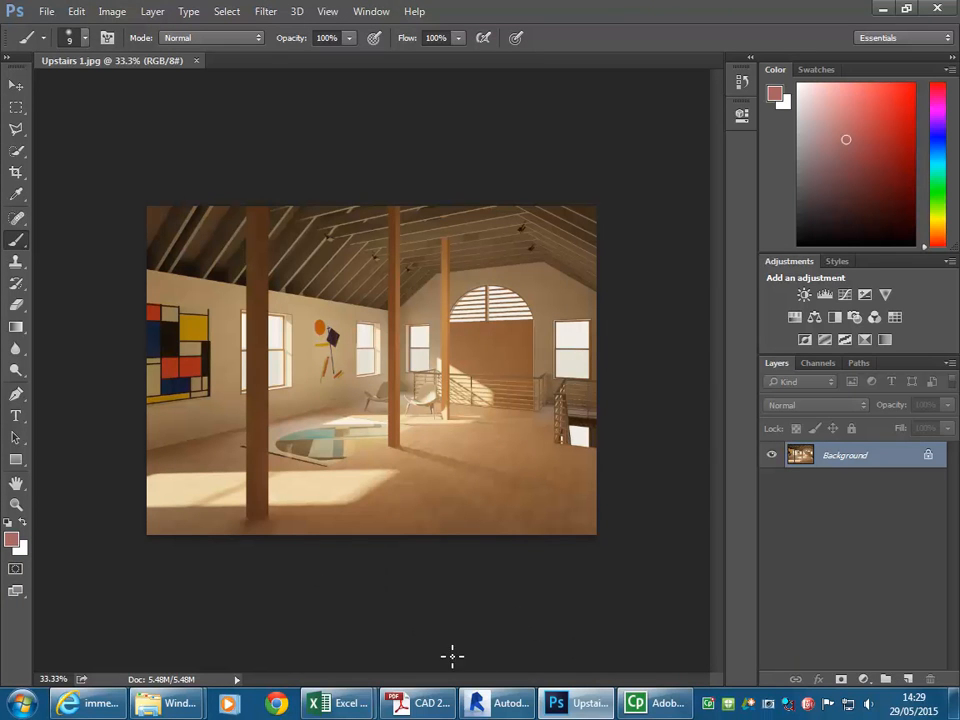
{"action": "mouse_move", "coordinate": [495, 710]}
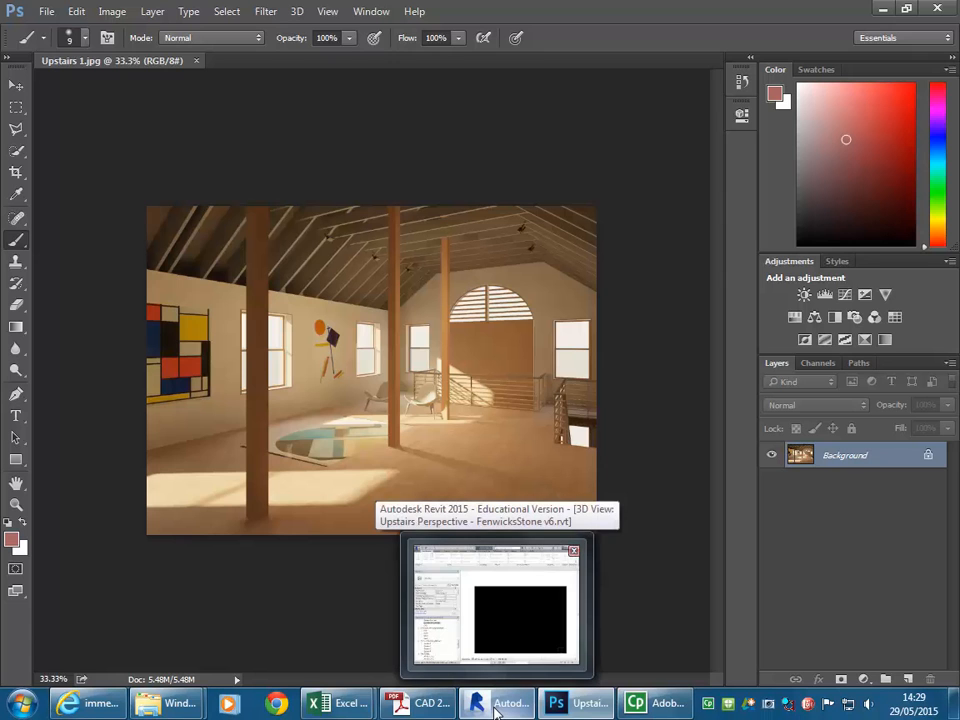
{"action": "left_click", "coordinate": [495, 707]}
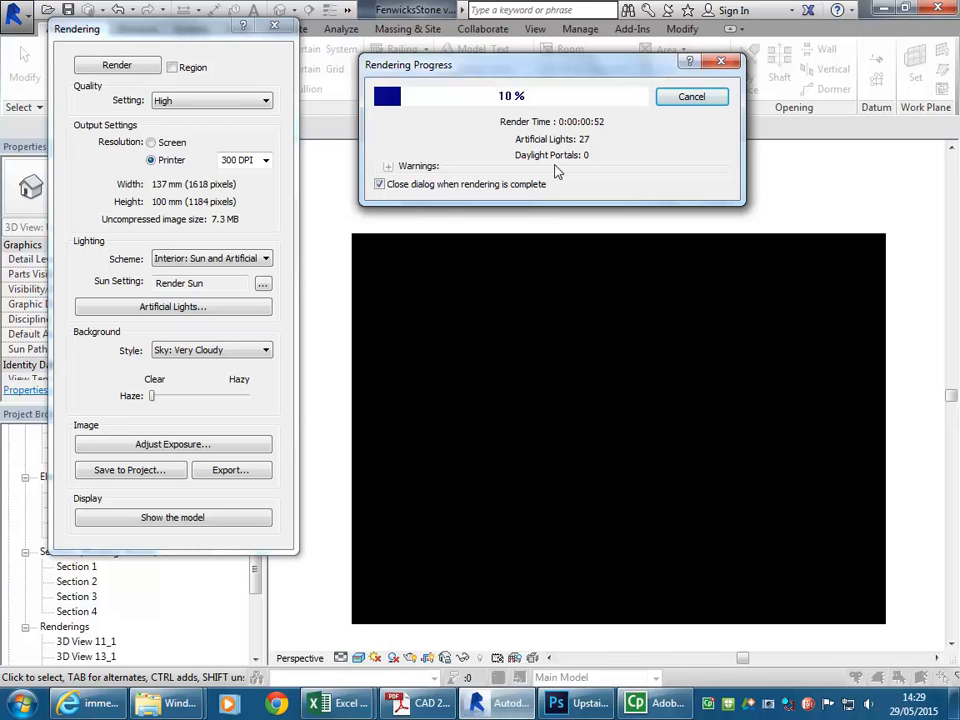
Cancel the running High-quality rendering, restart it at Medium quality, and switch to Photoshop
{"action": "left_click", "coordinate": [693, 97]}
{"action": "left_click", "coordinate": [520, 353]}
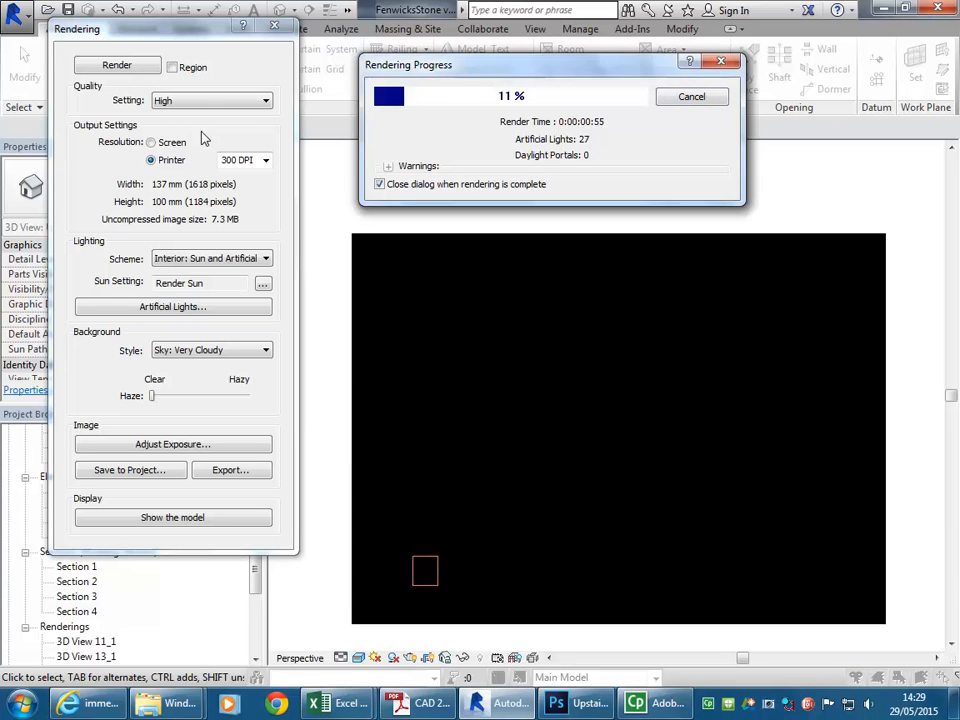
{"action": "left_click", "coordinate": [200, 101]}
{"action": "left_click", "coordinate": [180, 137]}
{"action": "left_click", "coordinate": [120, 66]}
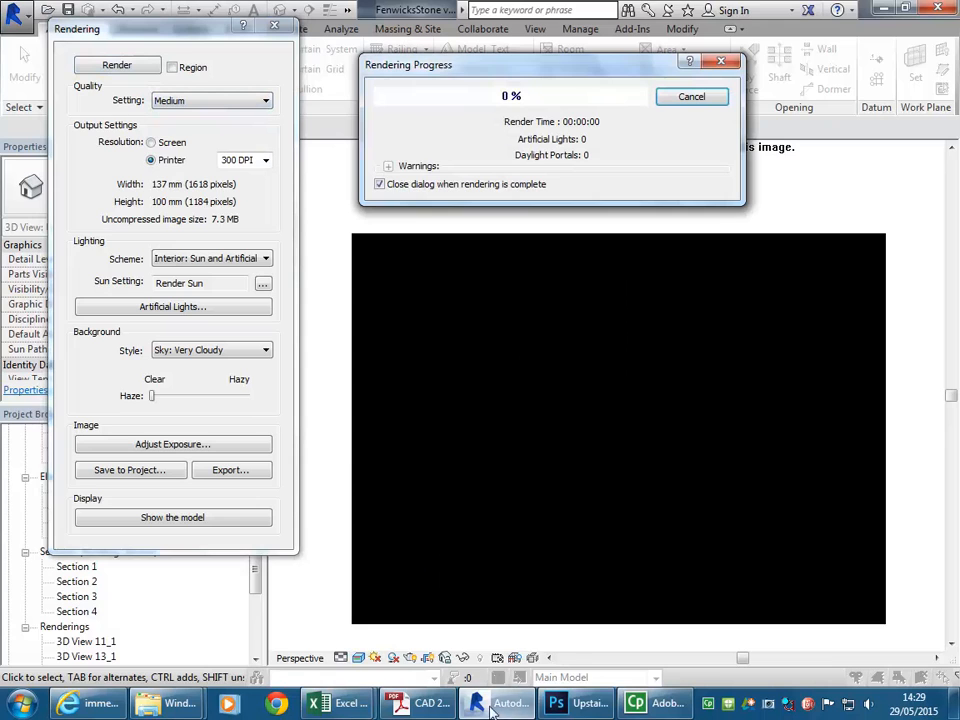
{"action": "left_click", "coordinate": [577, 703]}
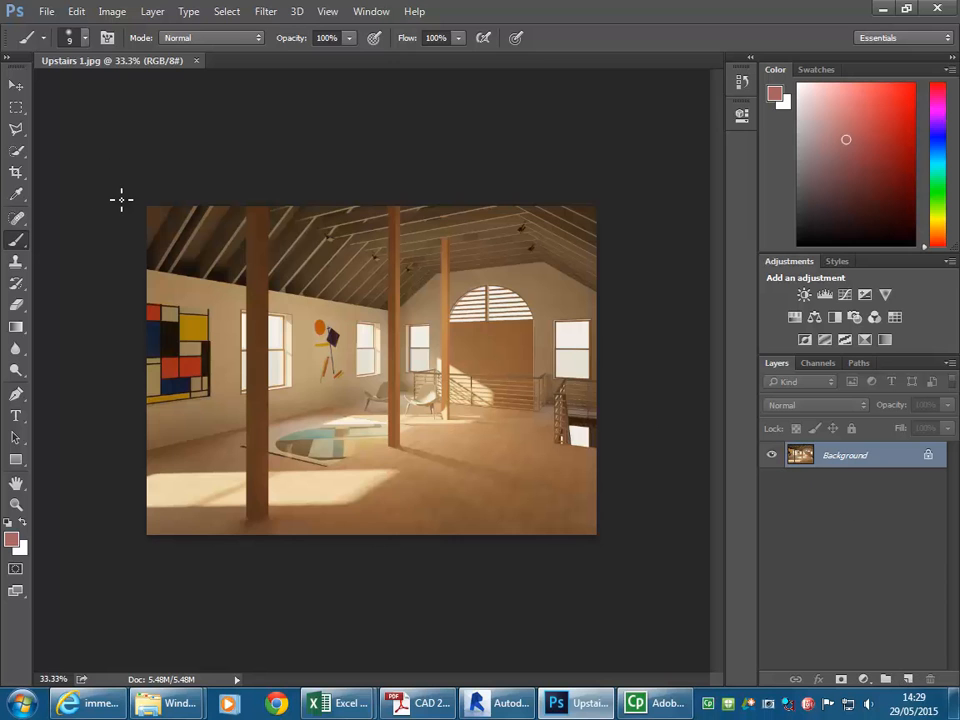
Look at the colour channels of Upstairs 1.jpg and return to its layers
{"action": "scroll", "coordinate": [130, 198], "scroll_direction": "up", "scroll_amount": 1}
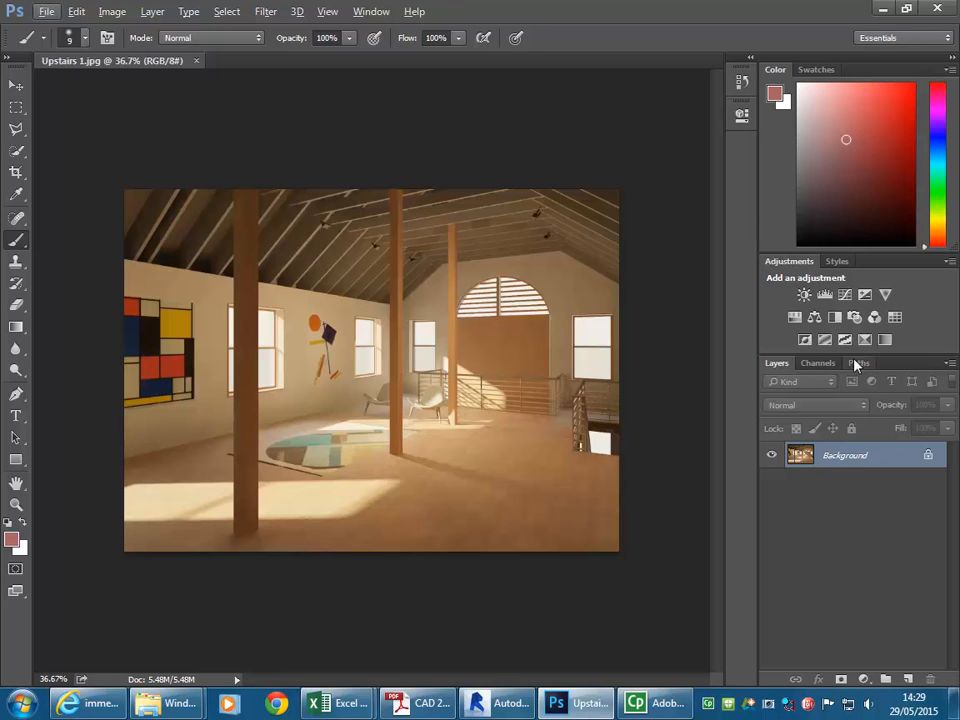
{"action": "left_click", "coordinate": [820, 364]}
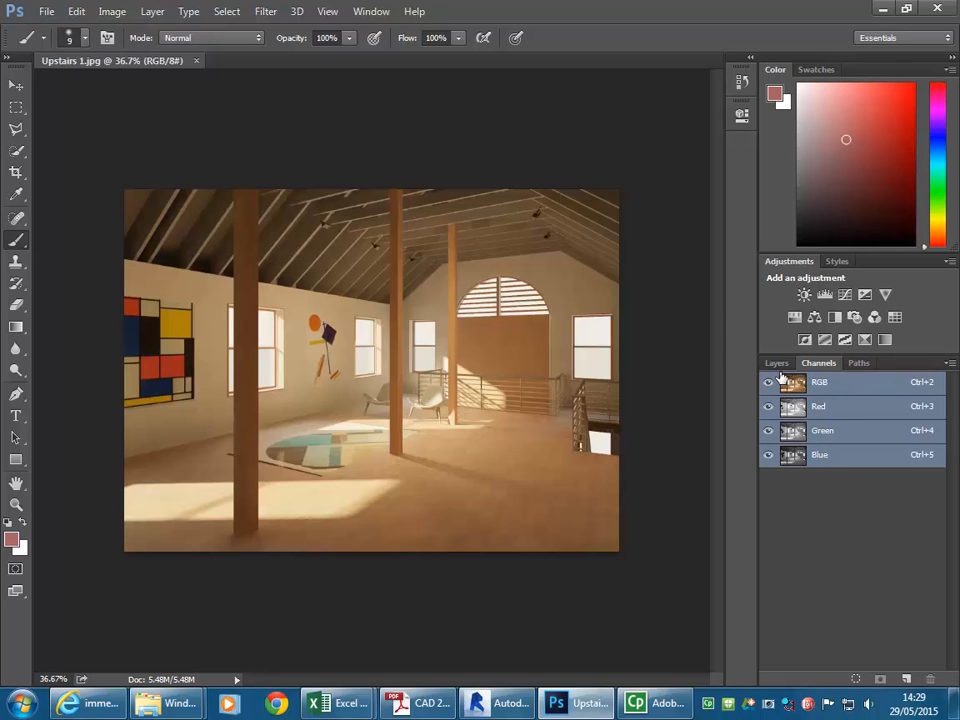
{"action": "left_click", "coordinate": [779, 366]}
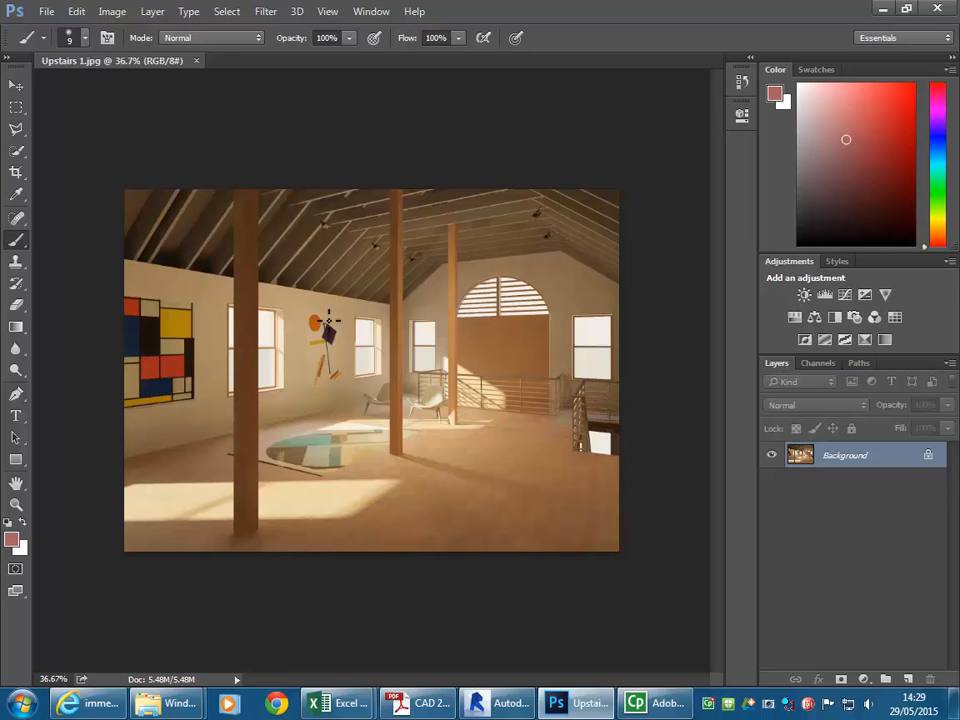
{"action": "left_click", "coordinate": [45, 12]}
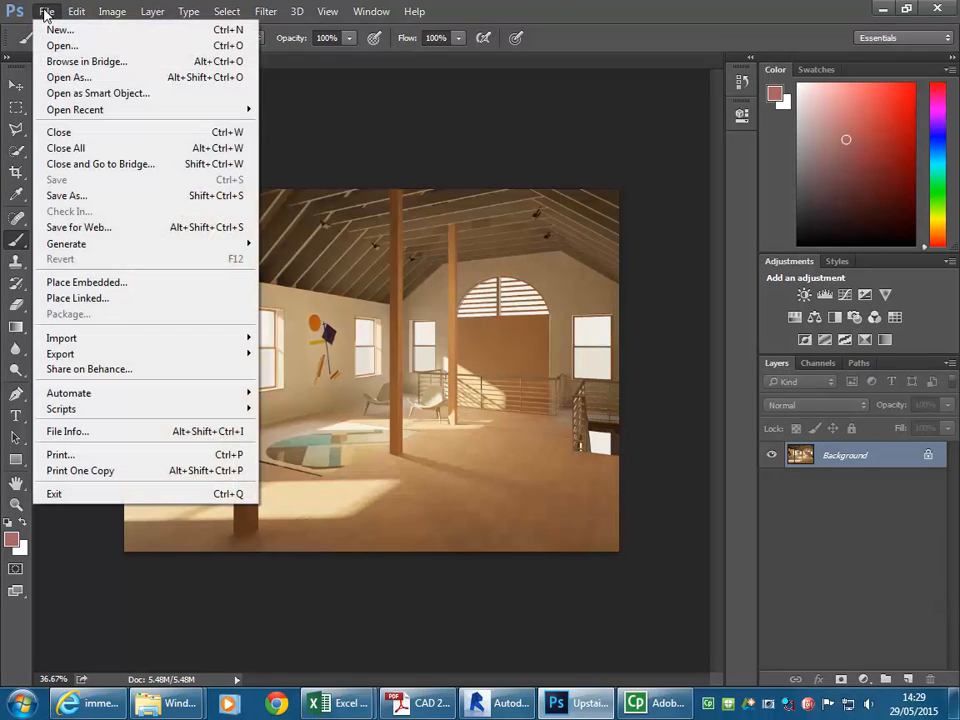
{"action": "left_click", "coordinate": [45, 13]}
{"action": "left_click", "coordinate": [45, 13]}
{"action": "left_click", "coordinate": [46, 13]}
{"action": "left_click", "coordinate": [100, 12]}
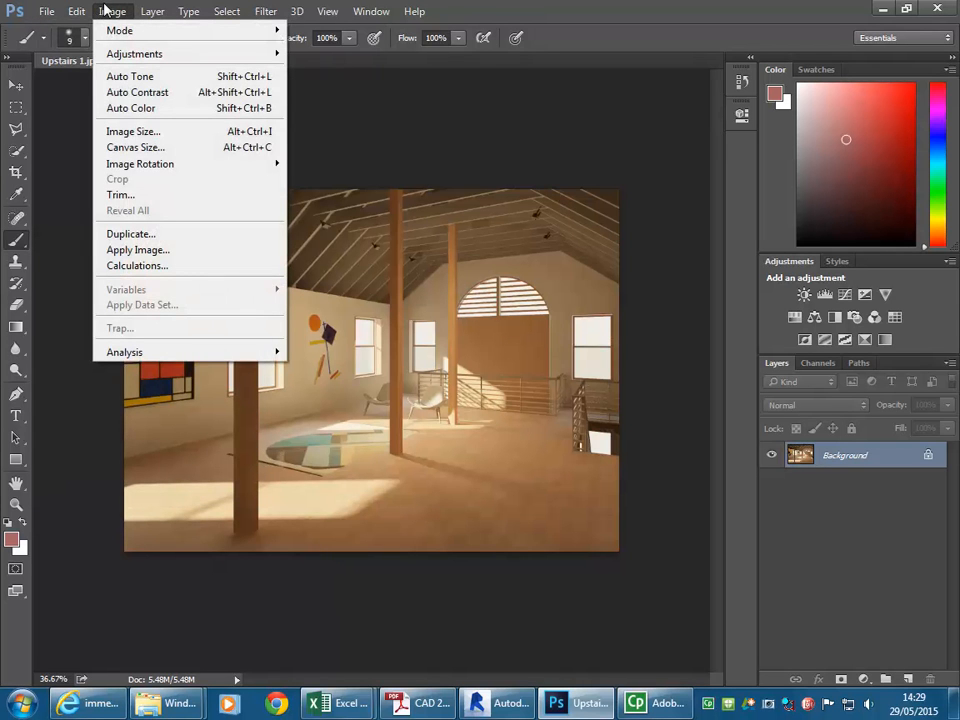
{"action": "left_click", "coordinate": [44, 9]}
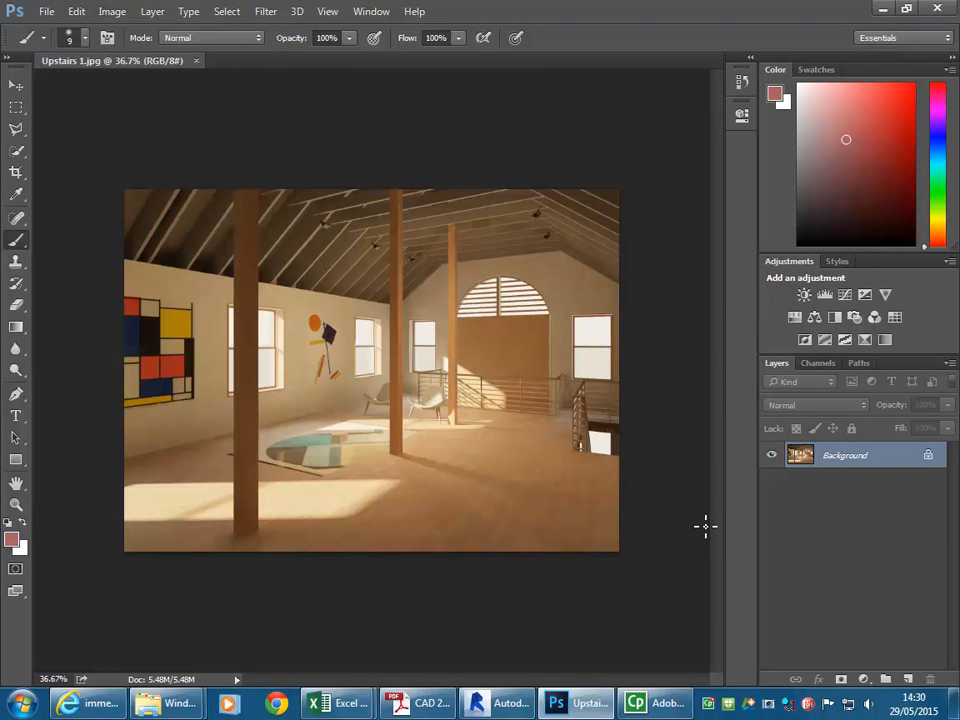
Start HDR Toning on the image, set the Edge Glow radius to 14 px and strength to 0.28, and compare with the original
{"action": "left_click", "coordinate": [111, 11]}
{"action": "mouse_move", "coordinate": [119, 55]}
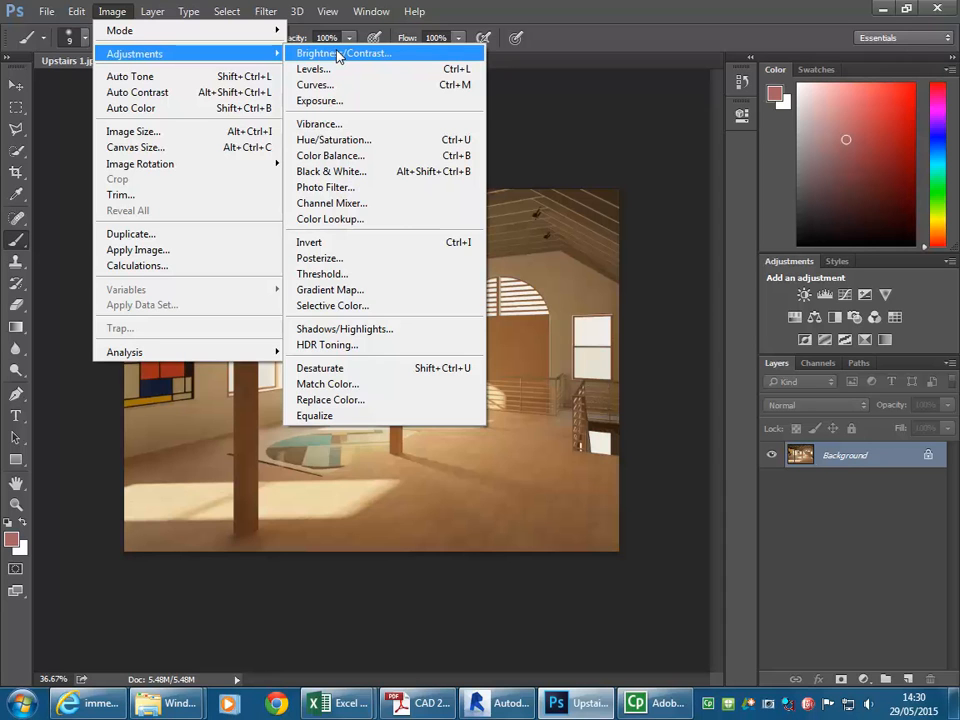
{"action": "left_click", "coordinate": [335, 345]}
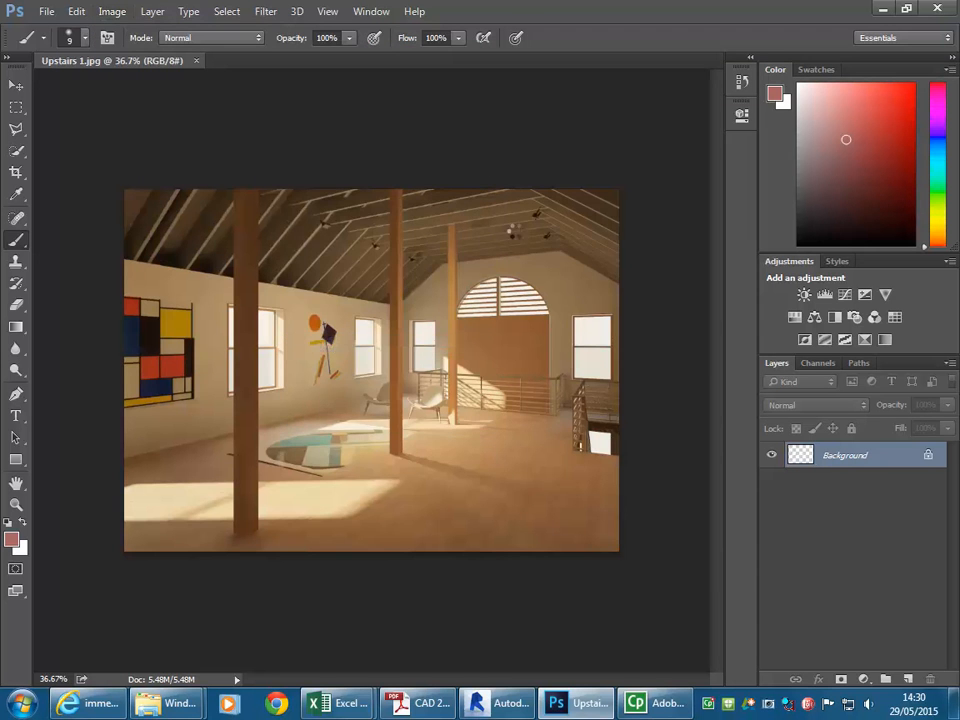
{"action": "left_click_drag", "start_coordinate": [521, 75], "coordinate": [780, 47]}
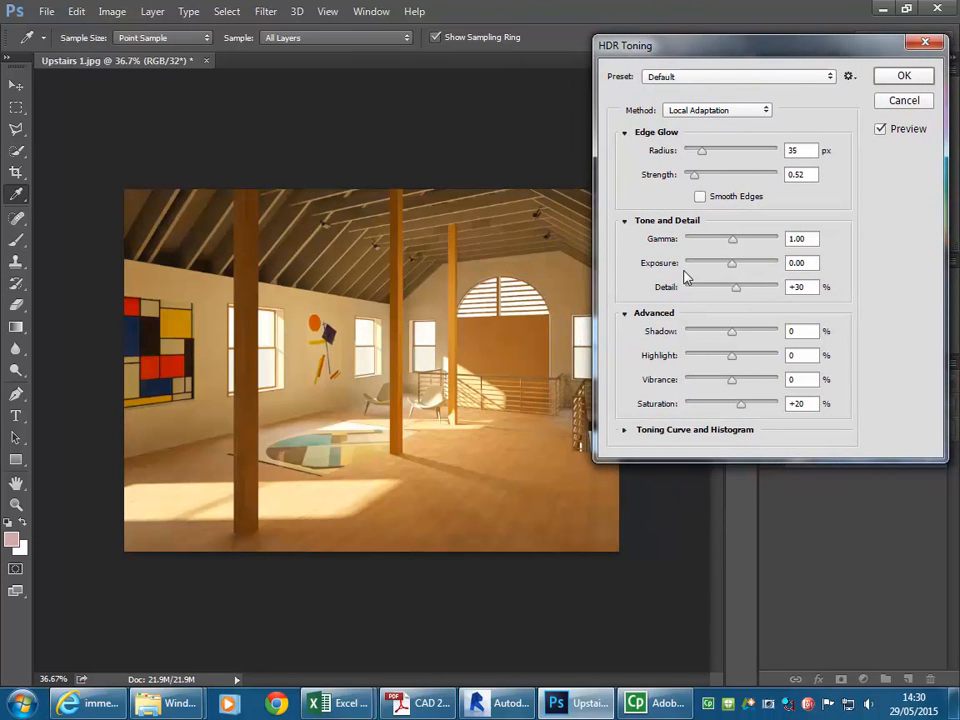
{"action": "left_click_drag", "start_coordinate": [763, 63], "coordinate": [748, 92]}
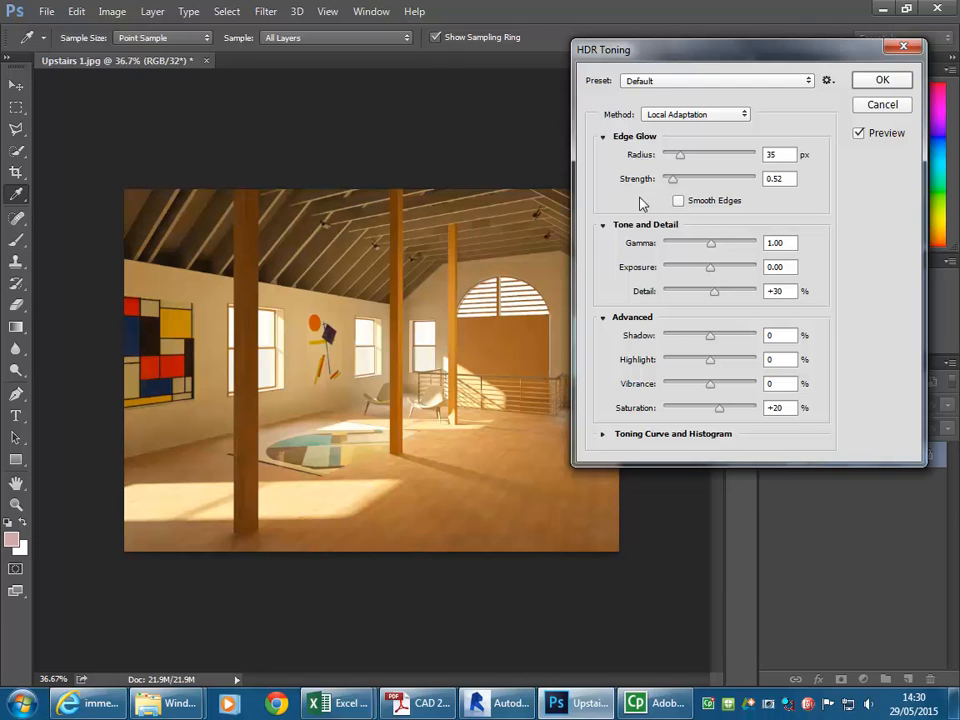
{"action": "left_click_drag", "start_coordinate": [679, 156], "coordinate": [665, 162]}
{"action": "left_click", "coordinate": [673, 181]}
{"action": "left_click_drag", "start_coordinate": [665, 183], "coordinate": [667, 183]}
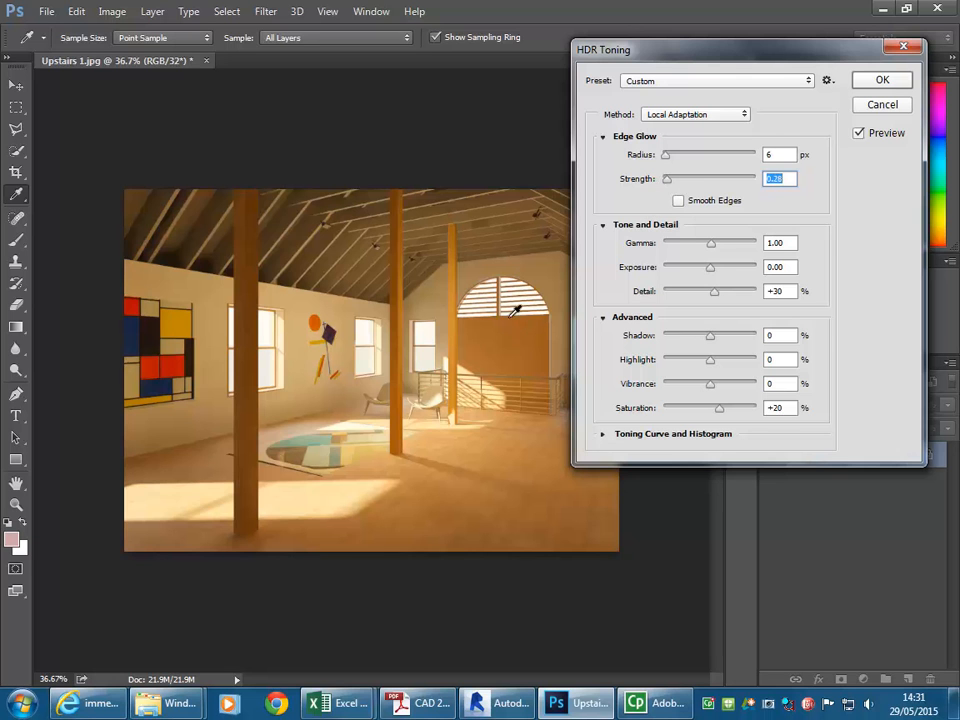
{"action": "left_click_drag", "start_coordinate": [664, 156], "coordinate": [670, 158]}
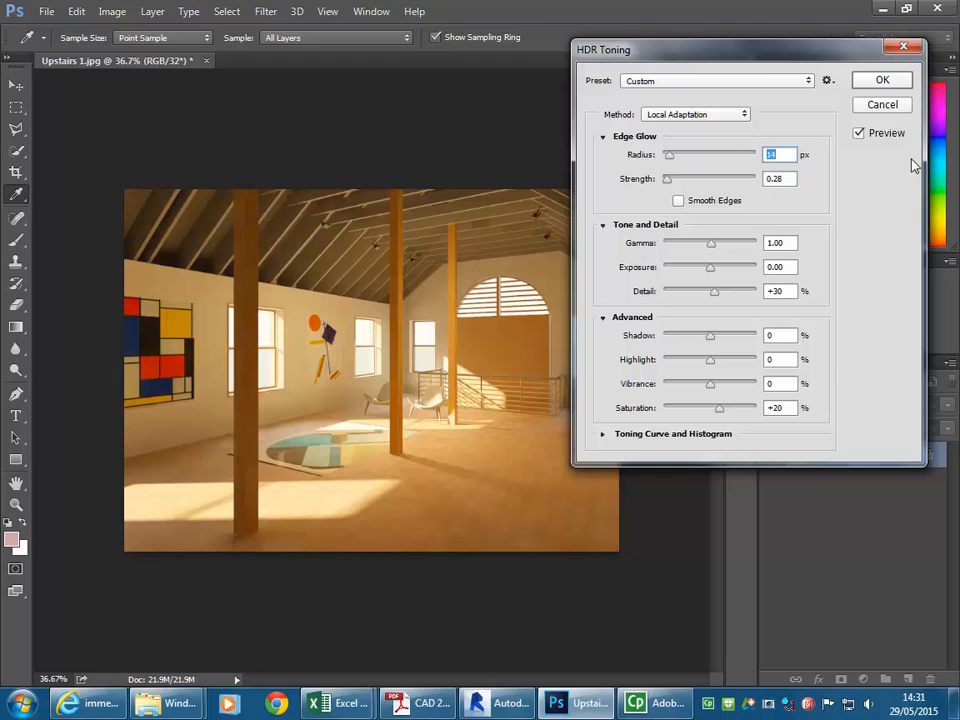
{"action": "left_click", "coordinate": [861, 136]}
{"action": "left_click", "coordinate": [861, 136]}
Set the HDR toning gamma to 2.40, exposure to -0.77 and detail to +116%
{"action": "left_click_drag", "start_coordinate": [712, 245], "coordinate": [698, 245]}
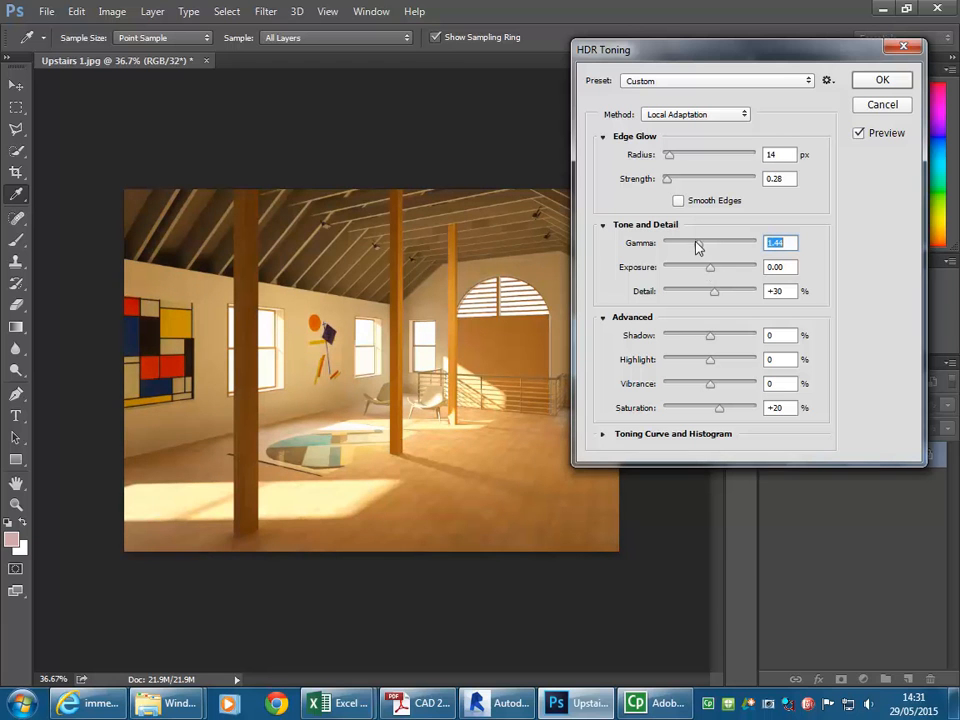
{"action": "left_click_drag", "start_coordinate": [711, 268], "coordinate": [684, 252]}
{"action": "left_click", "coordinate": [701, 253]}
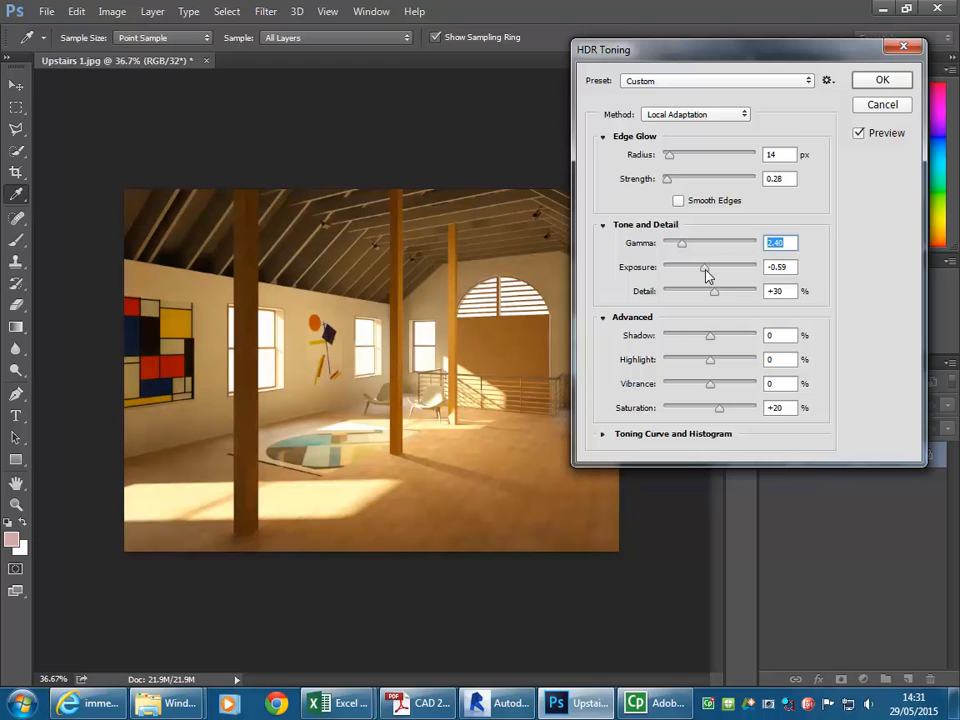
{"action": "left_click_drag", "start_coordinate": [705, 277], "coordinate": [703, 278]}
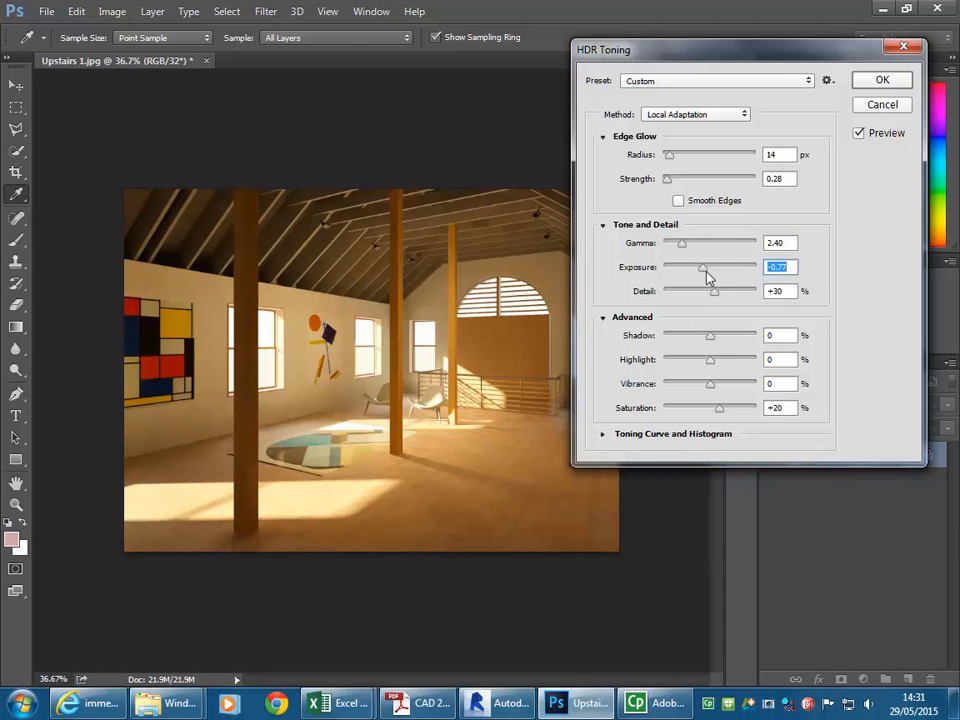
{"action": "left_click_drag", "start_coordinate": [714, 298], "coordinate": [673, 300]}
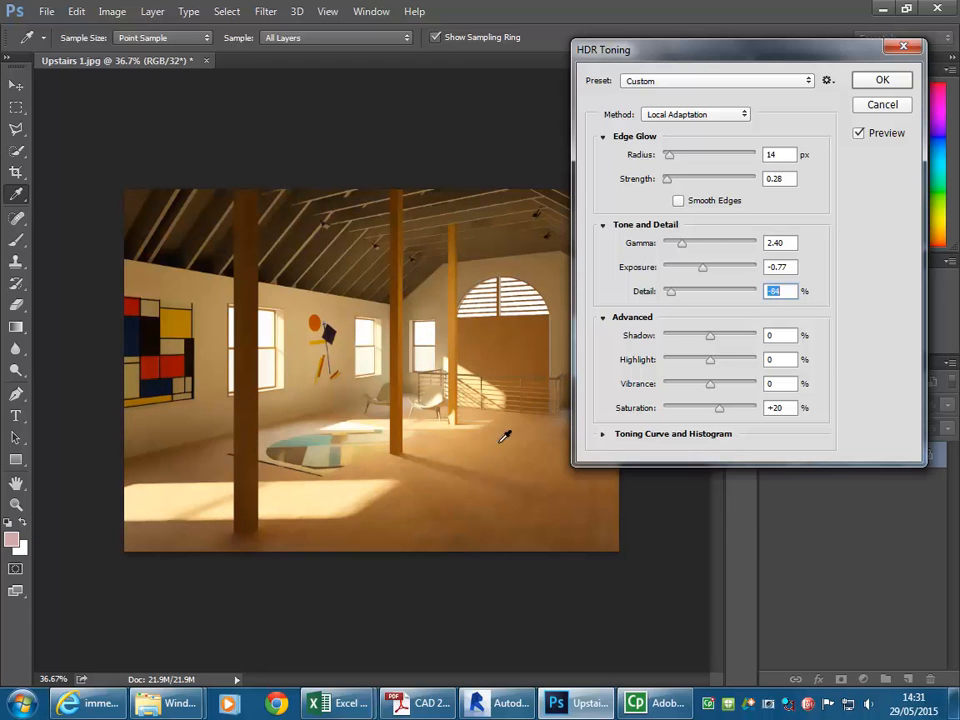
{"action": "left_click_drag", "start_coordinate": [673, 300], "coordinate": [729, 299]}
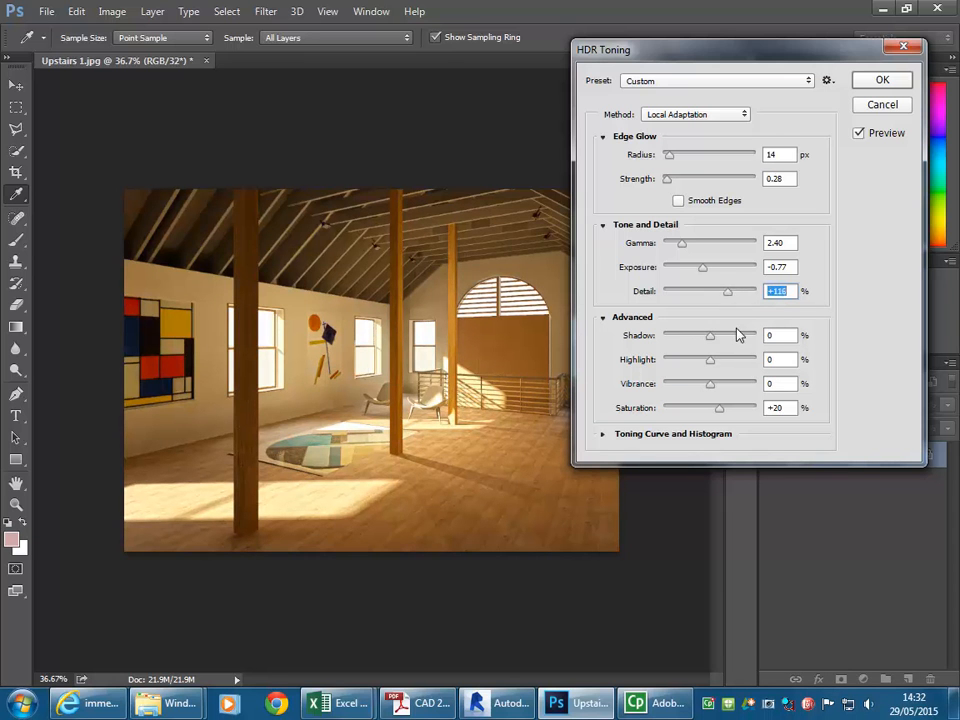
Set the HDR toning vibrance to -10% and saturation to +33%
{"action": "left_click_drag", "start_coordinate": [752, 45], "coordinate": [740, 38]}
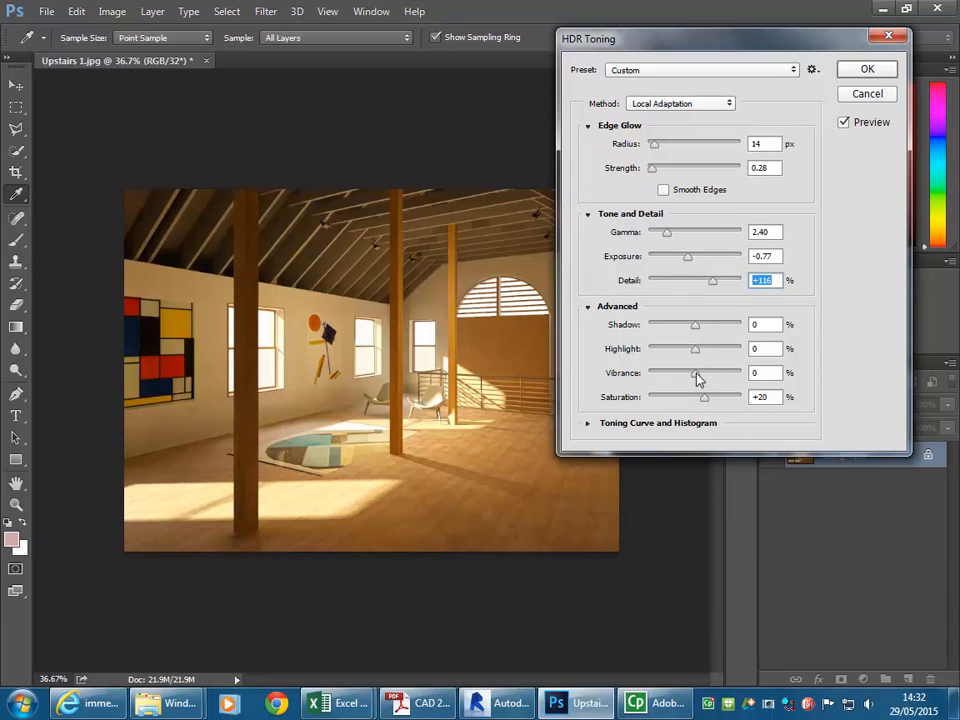
{"action": "left_click_drag", "start_coordinate": [695, 375], "coordinate": [689, 378]}
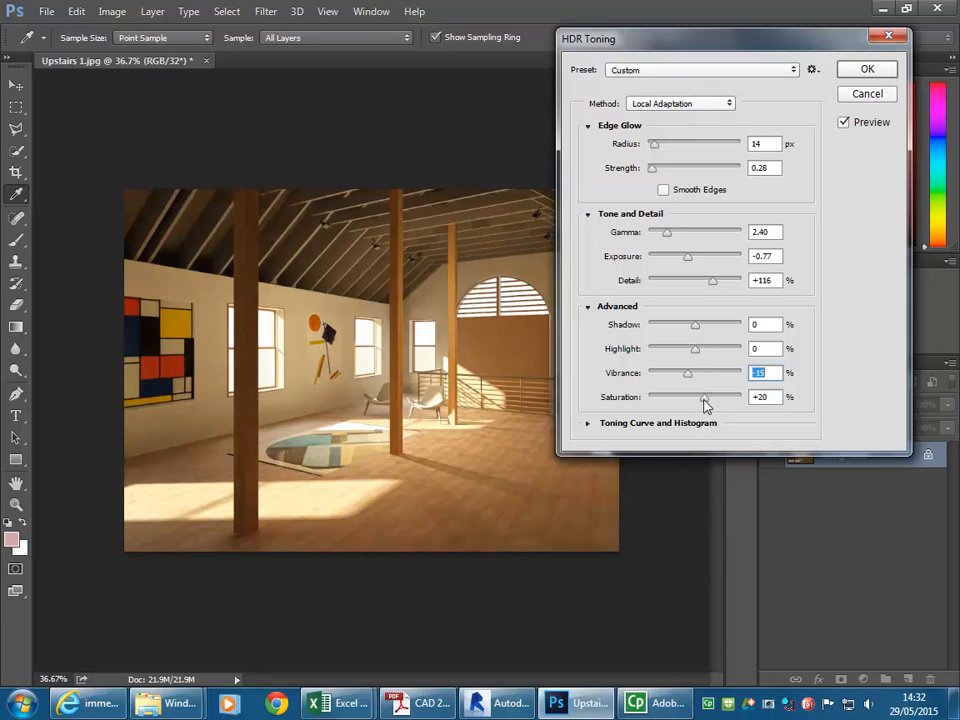
{"action": "left_click_drag", "start_coordinate": [708, 406], "coordinate": [652, 383]}
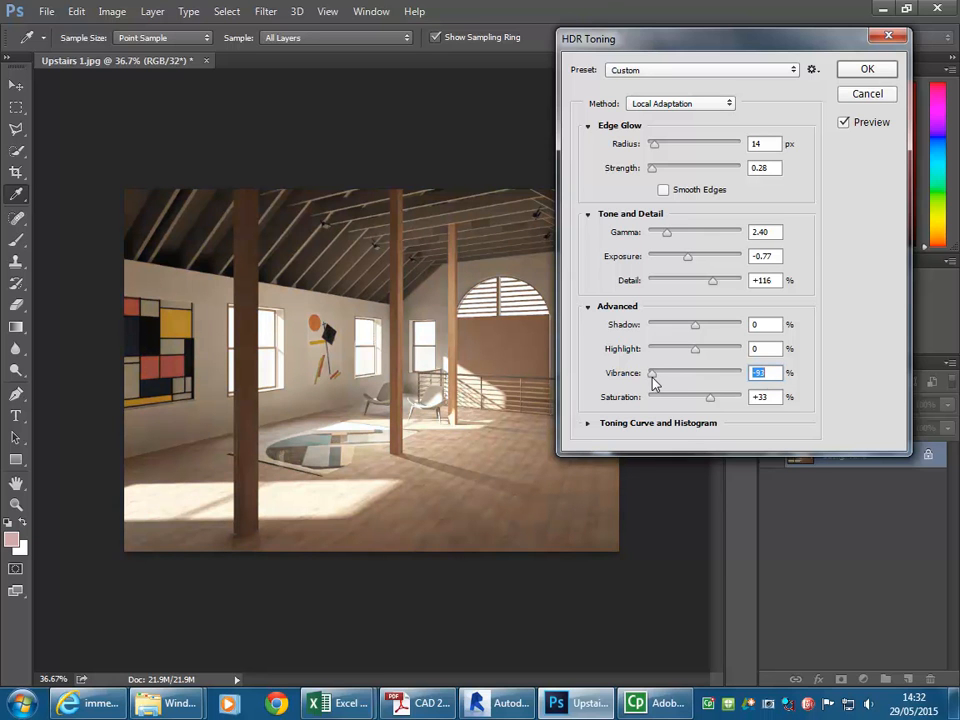
{"action": "left_click_drag", "start_coordinate": [654, 383], "coordinate": [651, 381]}
{"action": "left_click_drag", "start_coordinate": [651, 376], "coordinate": [691, 381]}
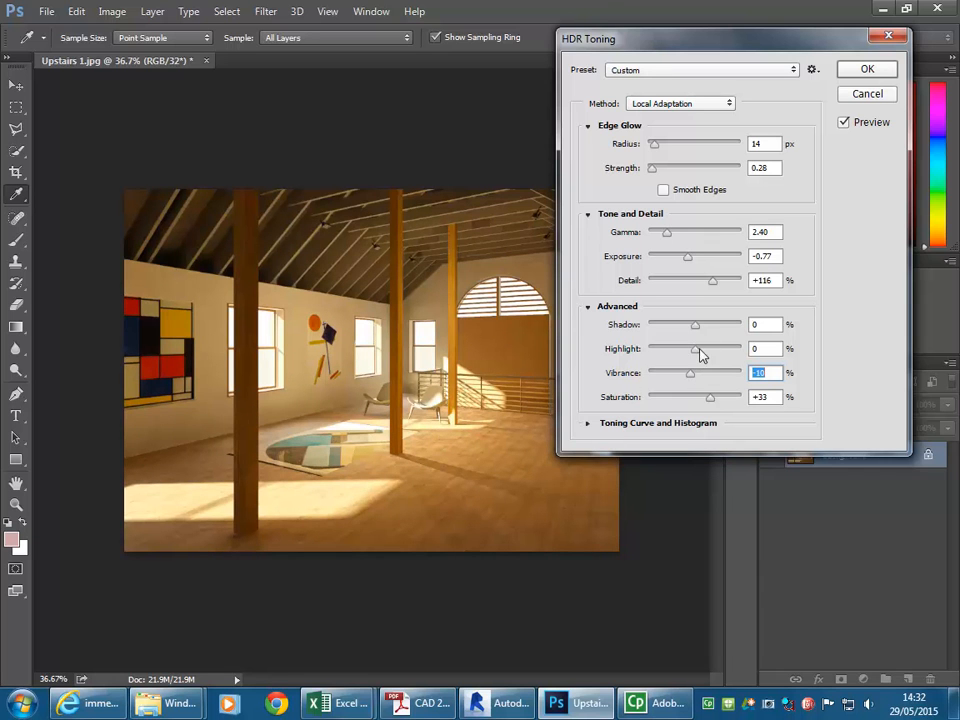
Set the shadow to +41% and highlight to -17%, compare the preview with the original, and apply the HDR toning
{"action": "left_click_drag", "start_coordinate": [695, 349], "coordinate": [720, 326]}
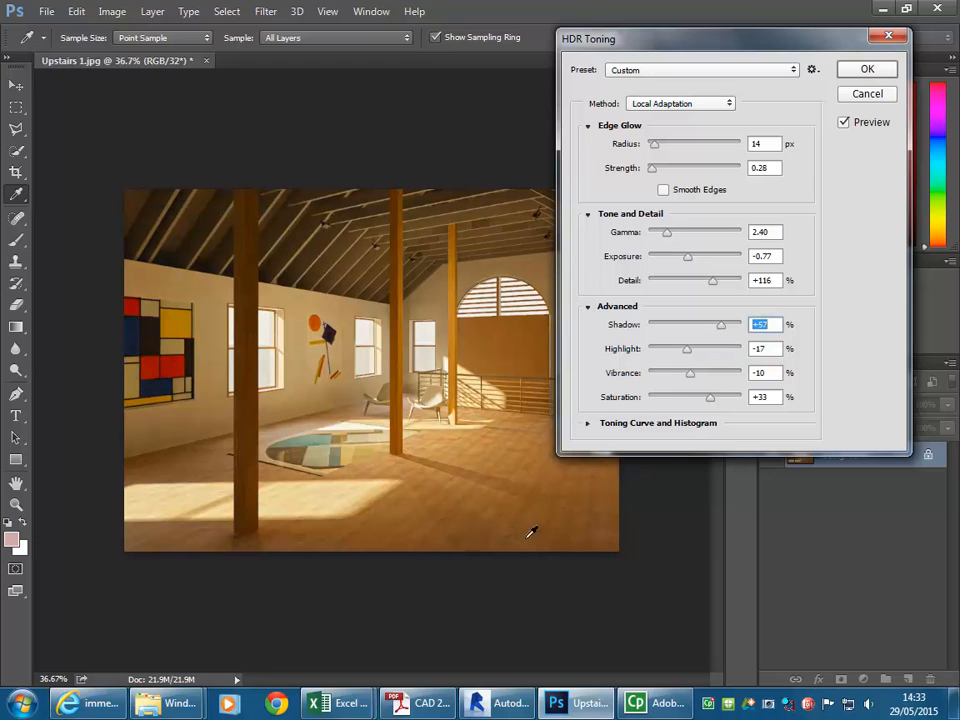
{"action": "left_click_drag", "start_coordinate": [718, 327], "coordinate": [713, 328]}
{"action": "left_click", "coordinate": [843, 123]}
{"action": "left_click", "coordinate": [844, 123]}
{"action": "left_click", "coordinate": [844, 123]}
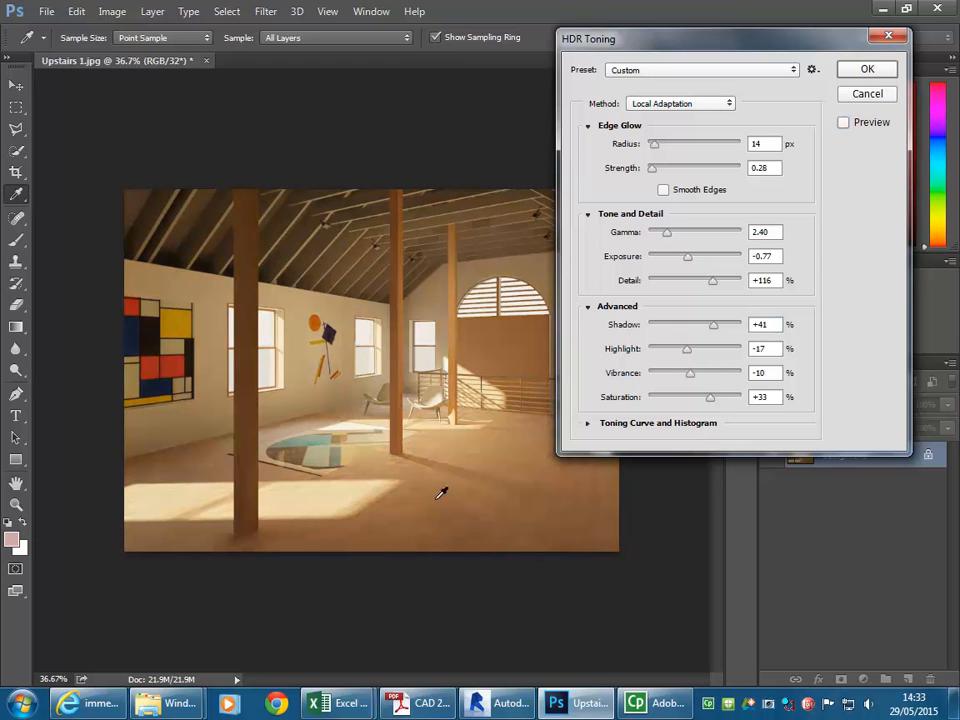
{"action": "left_click", "coordinate": [844, 123]}
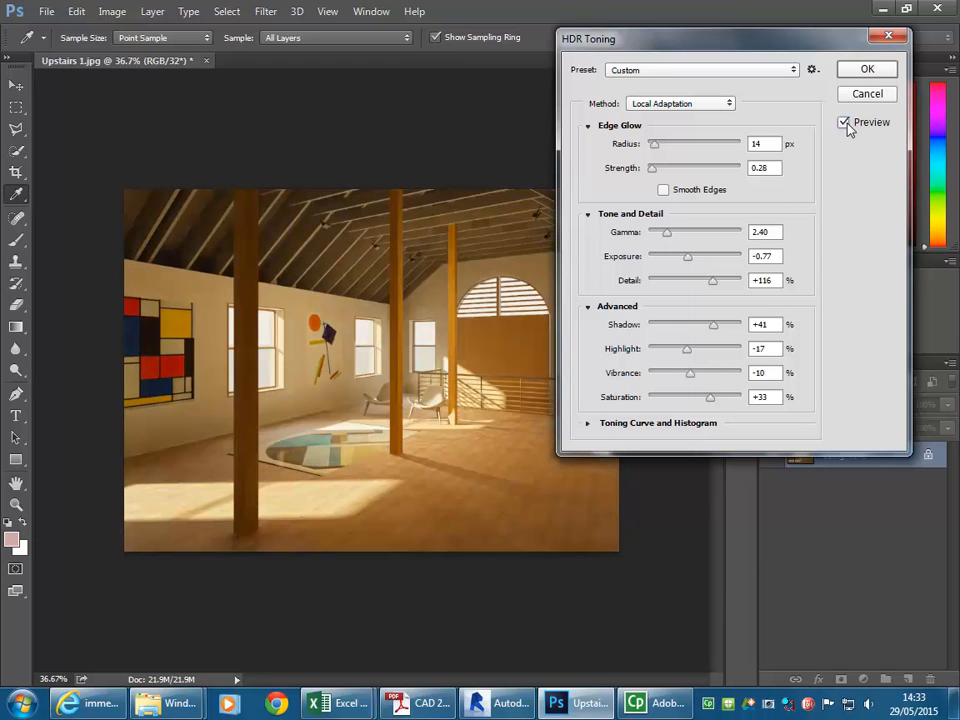
{"action": "left_click", "coordinate": [844, 123]}
{"action": "left_click", "coordinate": [844, 123]}
{"action": "left_click", "coordinate": [867, 69]}
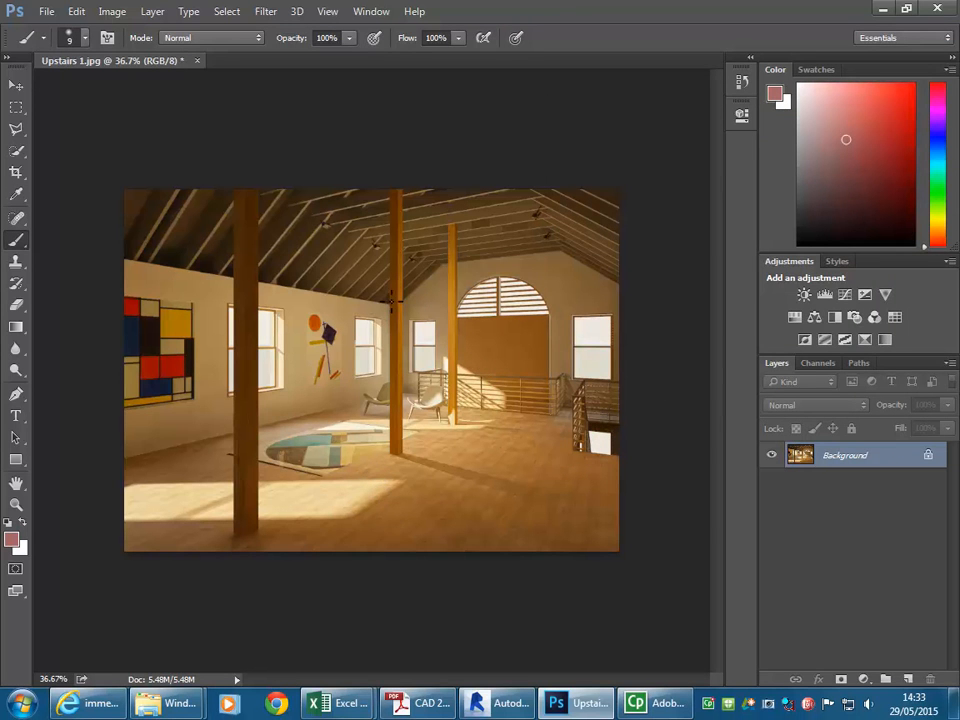
{"action": "left_click", "coordinate": [110, 12]}
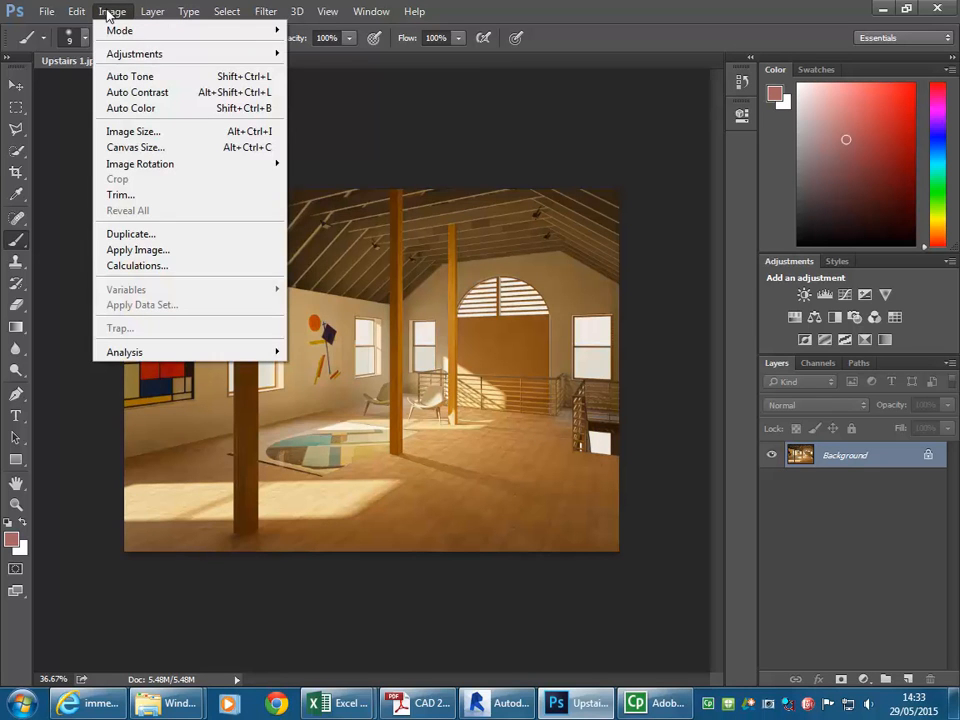
{"action": "mouse_move", "coordinate": [113, 55]}
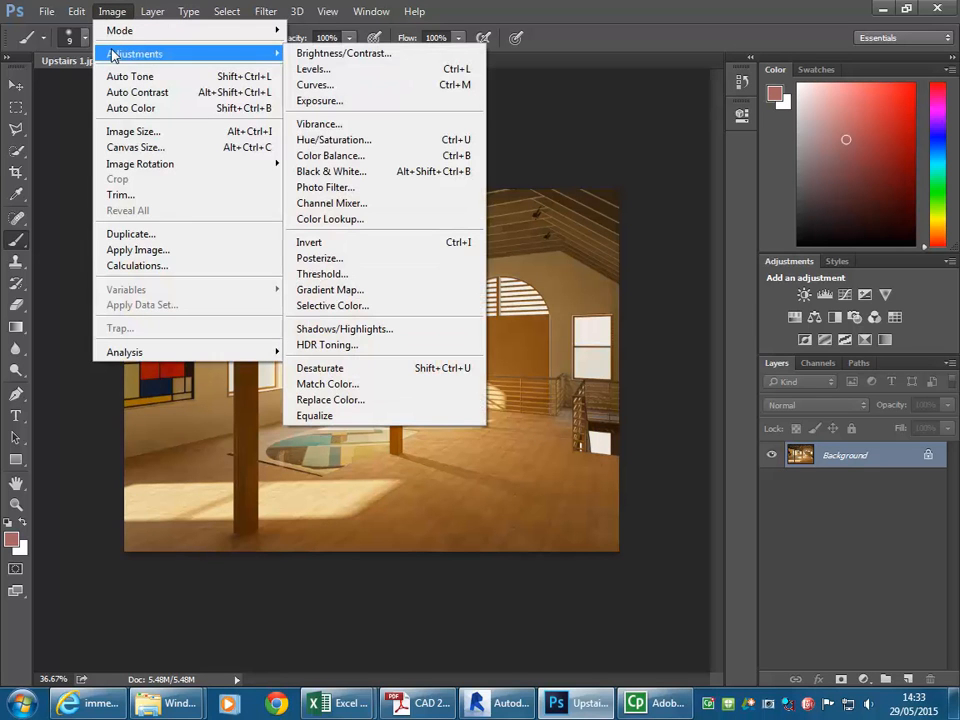
{"action": "left_click", "coordinate": [325, 188]}
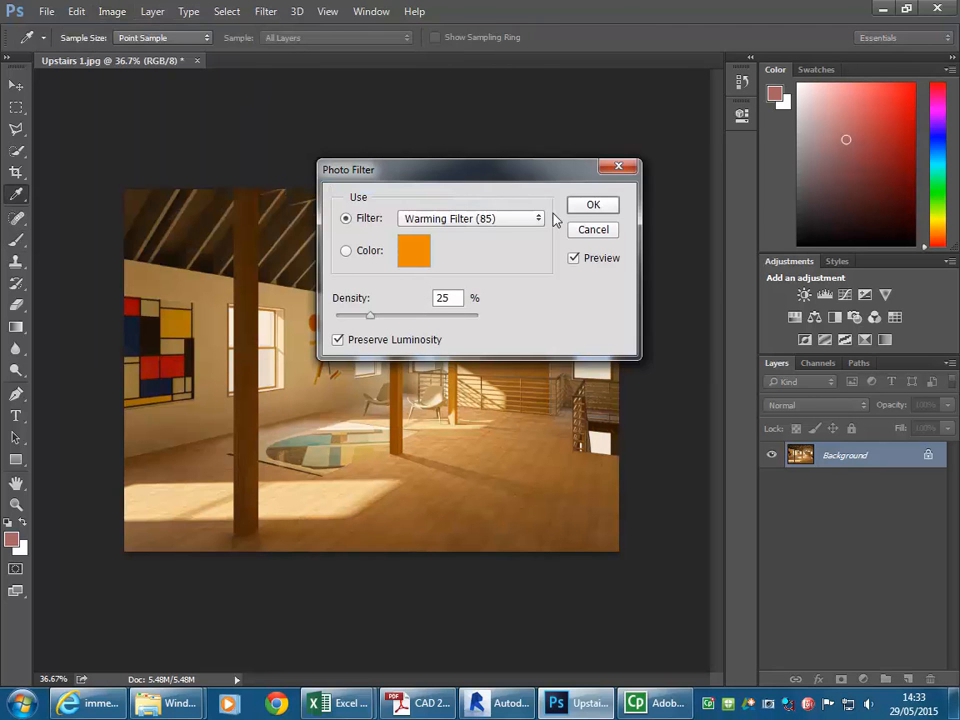
{"action": "left_click", "coordinate": [585, 230]}
Start a Photo Filter adjustment on the rendered image and choose Cooling Filter (80)
{"action": "left_click", "coordinate": [115, 12]}
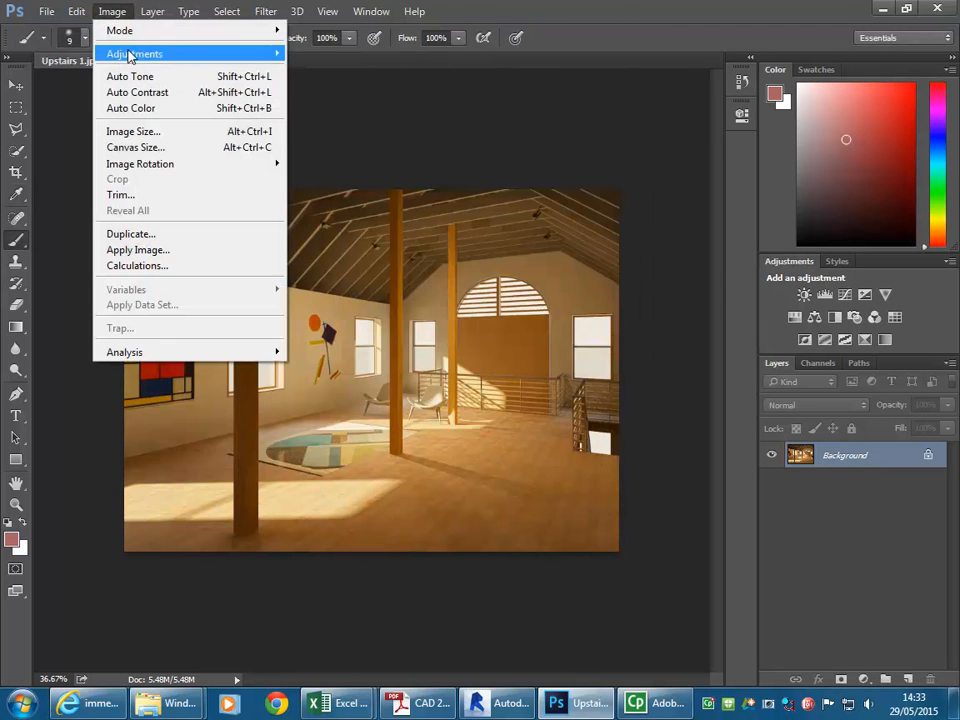
{"action": "mouse_move", "coordinate": [197, 60]}
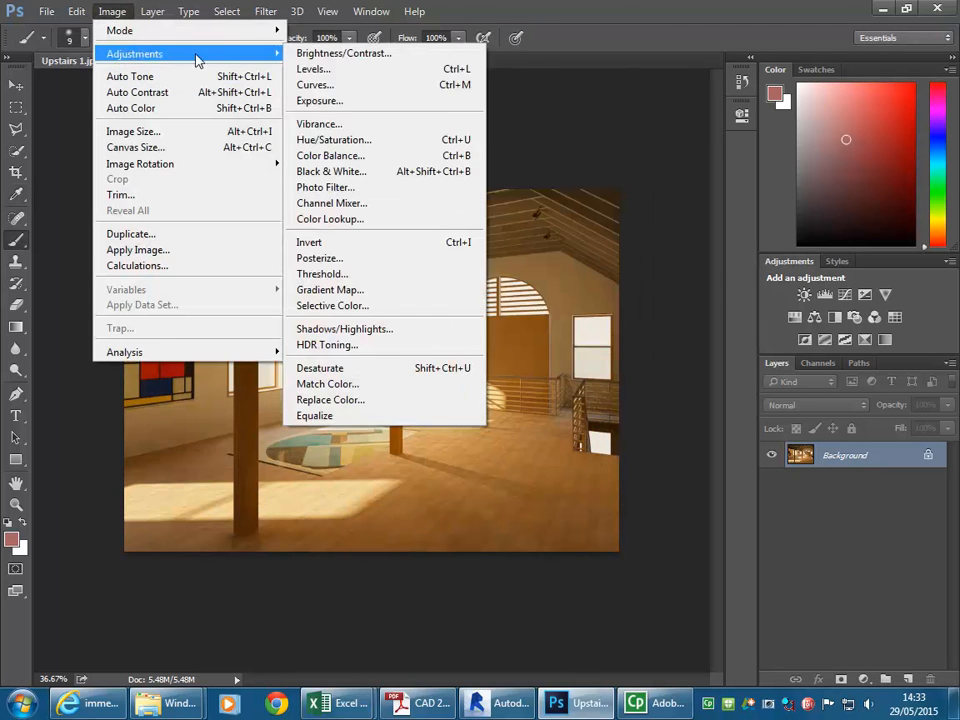
{"action": "left_click", "coordinate": [341, 190]}
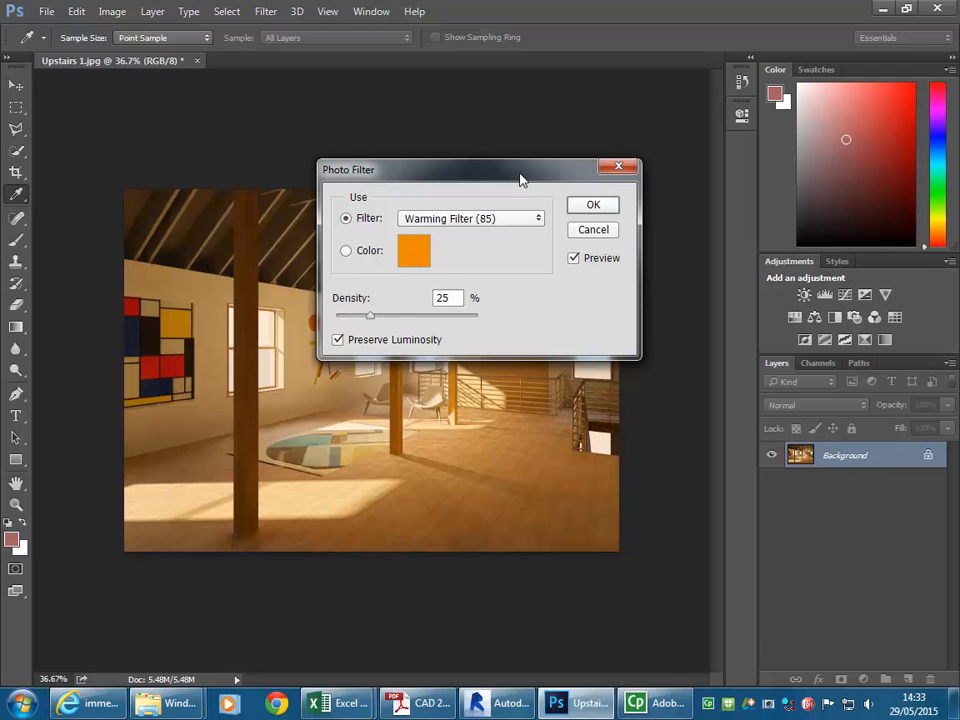
{"action": "left_click_drag", "start_coordinate": [519, 178], "coordinate": [543, 148]}
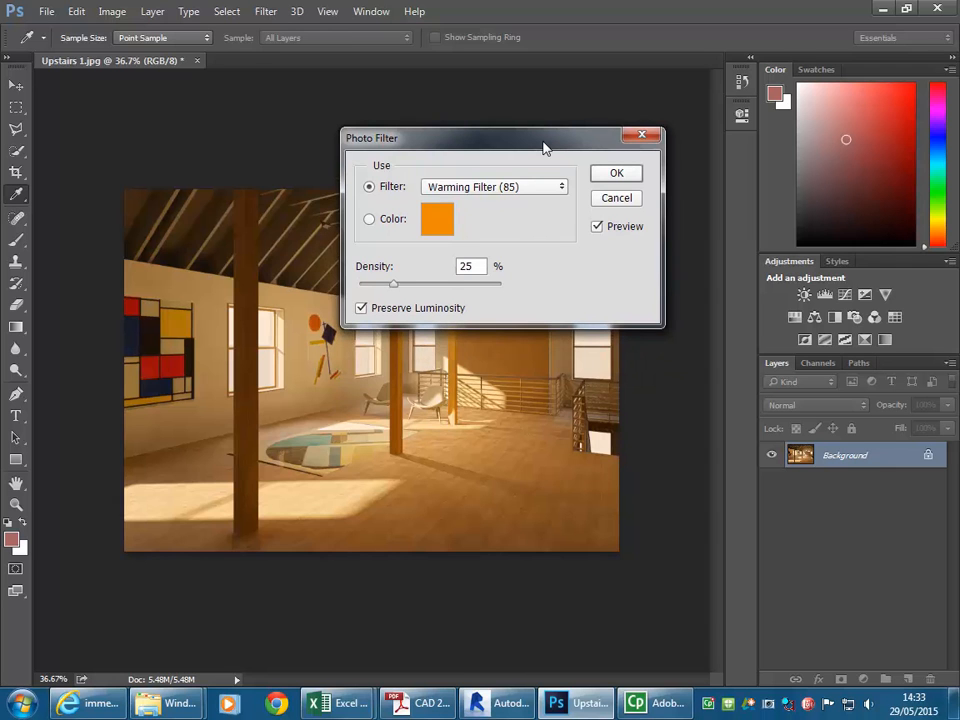
{"action": "left_click", "coordinate": [538, 186]}
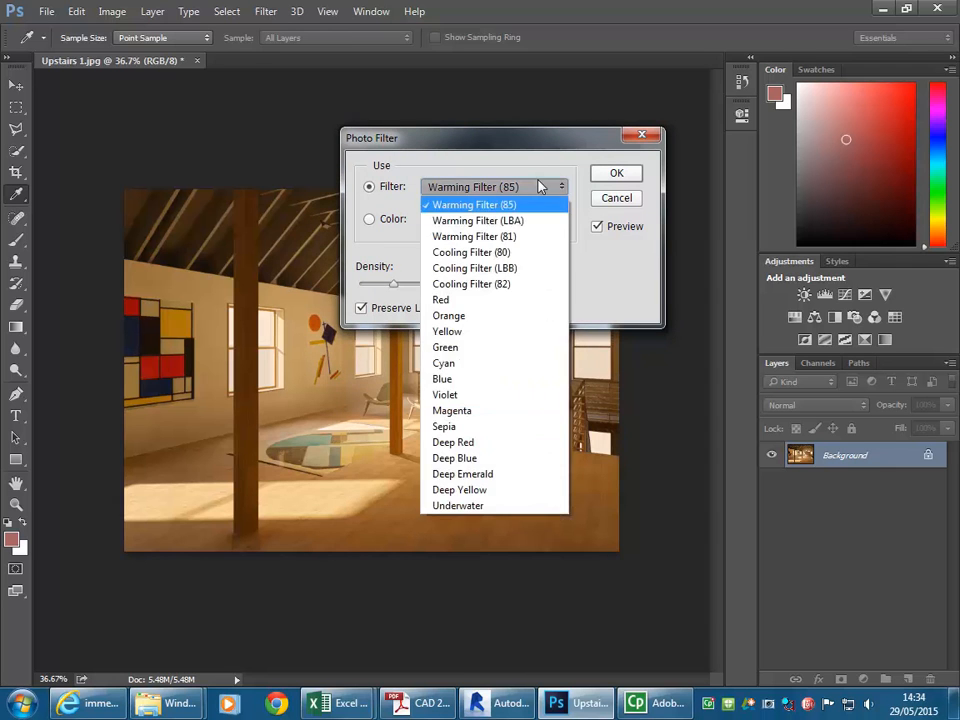
{"action": "left_click", "coordinate": [498, 252]}
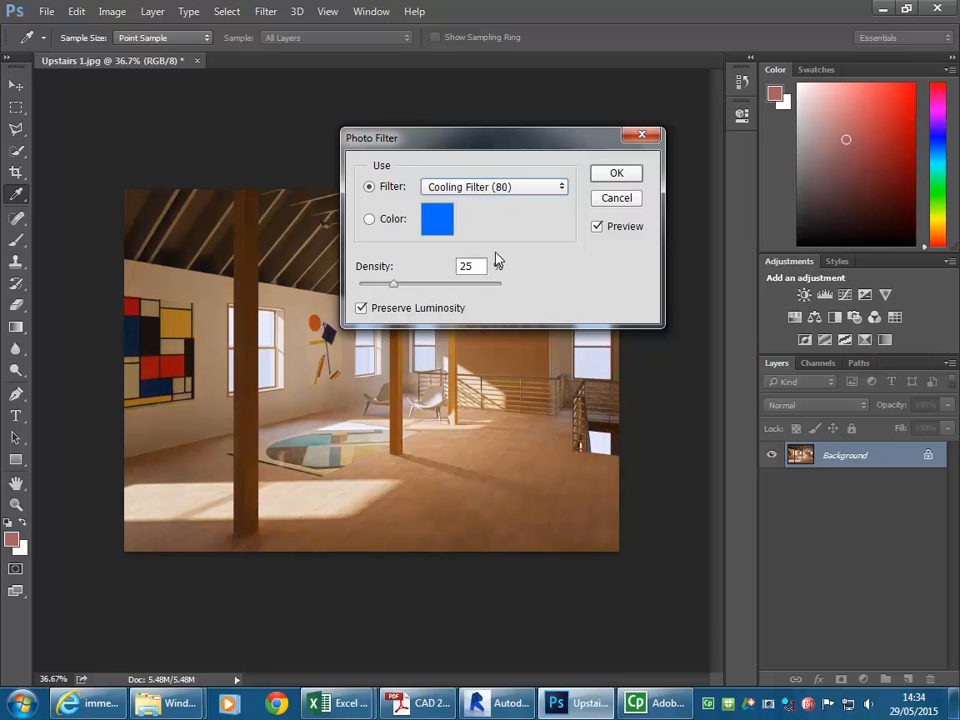
Try the Cooling Filter (LBB), (82) and (80) presets in turn, comparing their effect on the image
{"action": "left_click_drag", "start_coordinate": [512, 150], "coordinate": [612, 50]}
{"action": "left_click", "coordinate": [632, 91]}
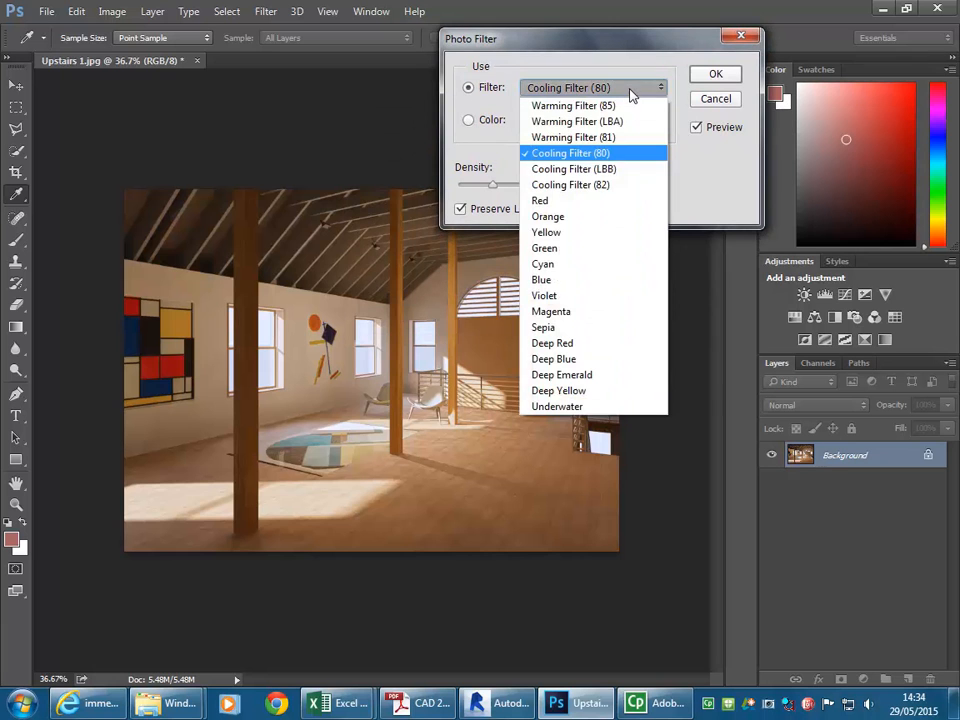
{"action": "left_click", "coordinate": [574, 169]}
{"action": "key", "text": "Down"}
{"action": "key", "text": "Up"}
{"action": "key", "text": "Down"}
{"action": "key", "text": "Down"}
{"action": "key", "text": "Up"}
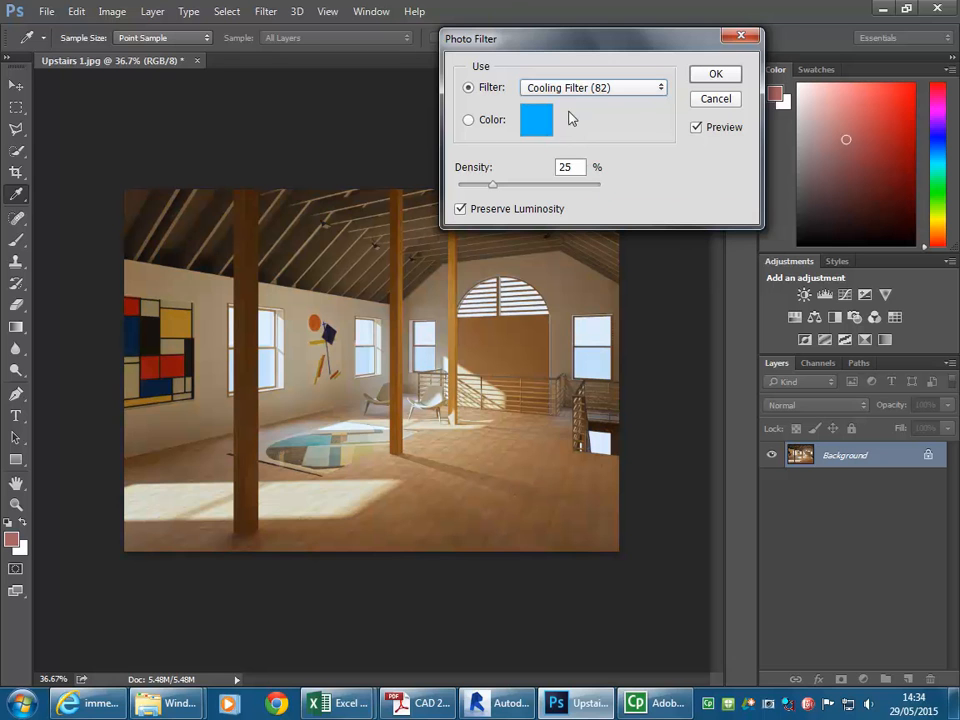
{"action": "key", "text": "Up"}
{"action": "key", "text": "Up"}
Set the photo filter to Cooling Filter (LBB) and apply it to the image
{"action": "left_click", "coordinate": [620, 88]}
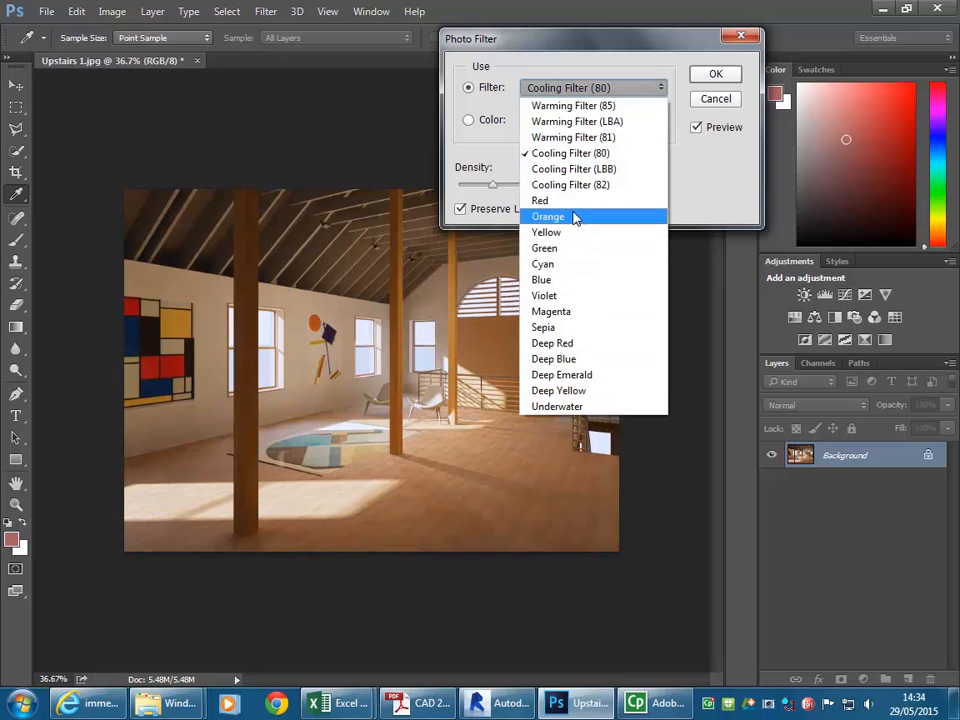
{"action": "left_click", "coordinate": [578, 170]}
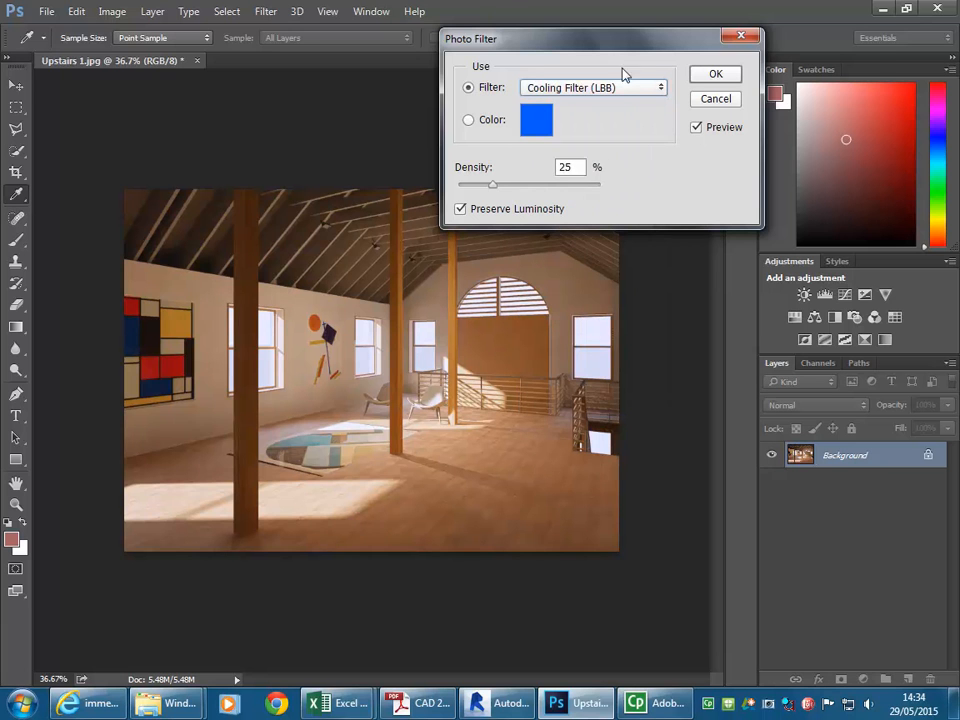
{"action": "left_click_drag", "start_coordinate": [623, 50], "coordinate": [731, 52]}
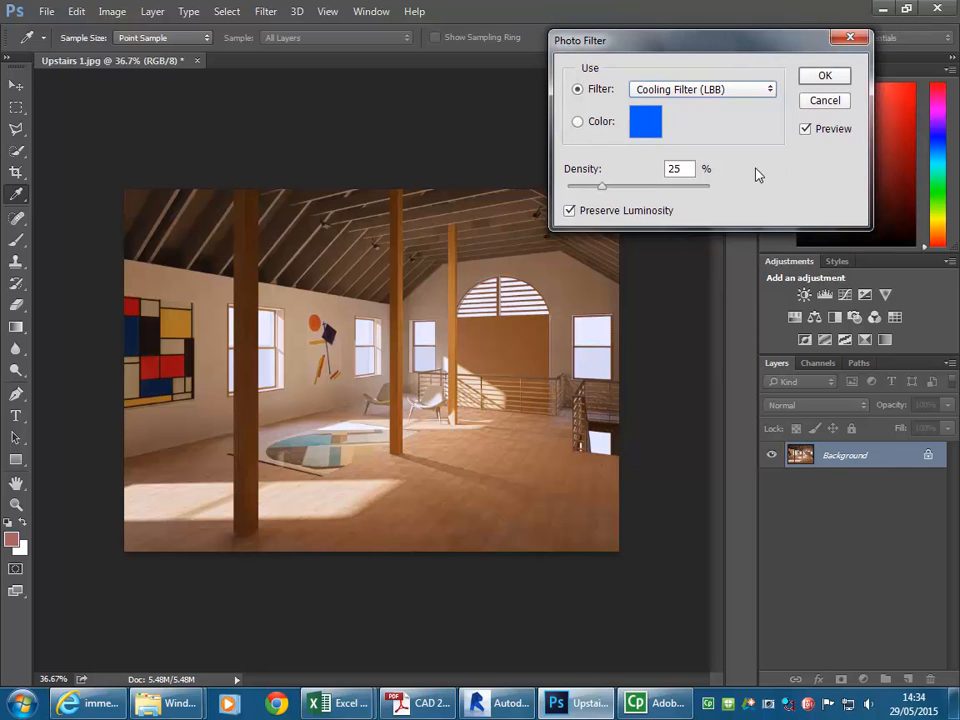
{"action": "left_click", "coordinate": [825, 76]}
{"action": "key", "text": "b"}
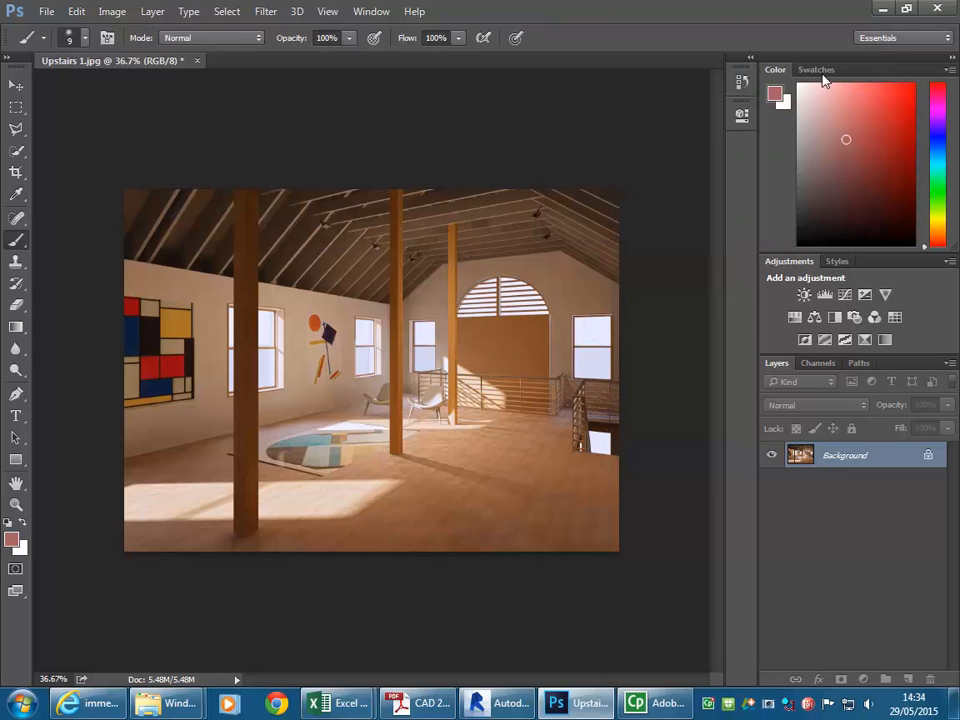
{"action": "left_click", "coordinate": [112, 11]}
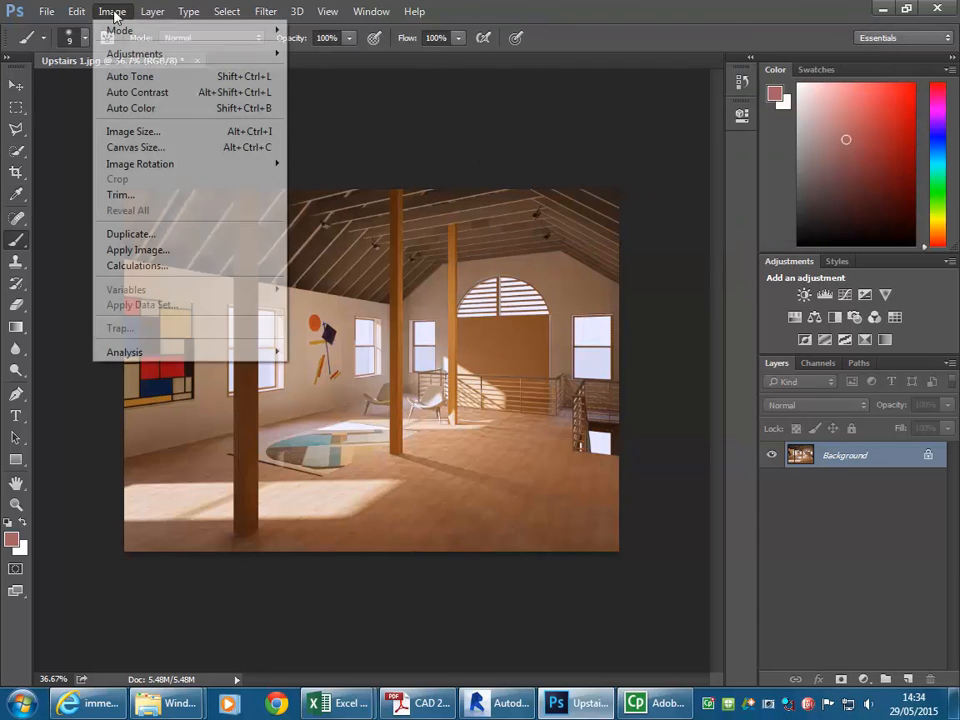
{"action": "mouse_move", "coordinate": [133, 56]}
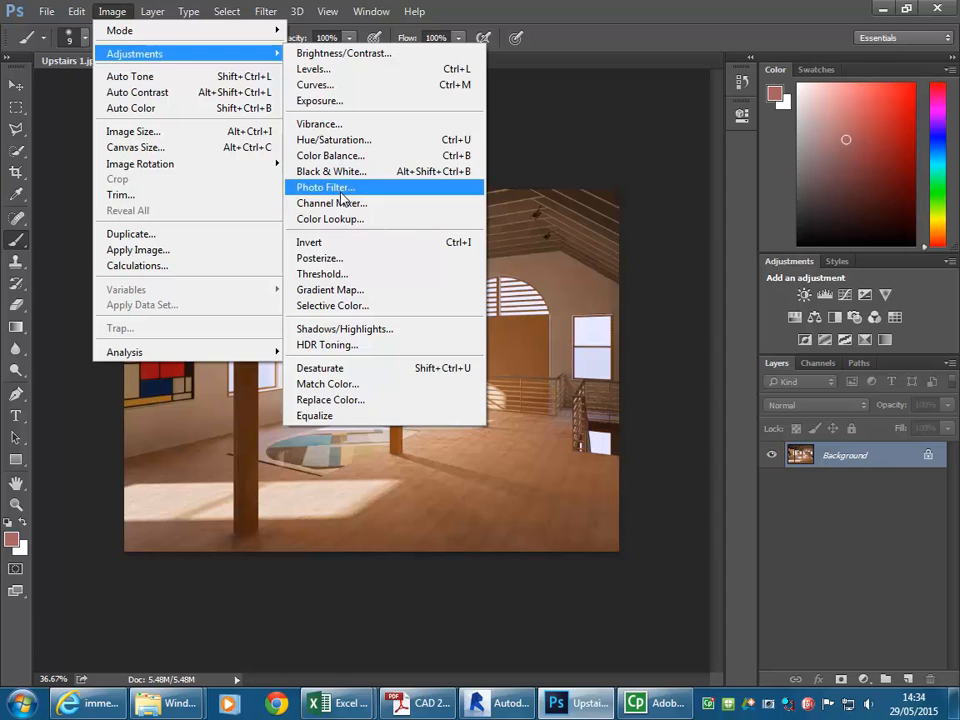
{"action": "mouse_move", "coordinate": [182, 55]}
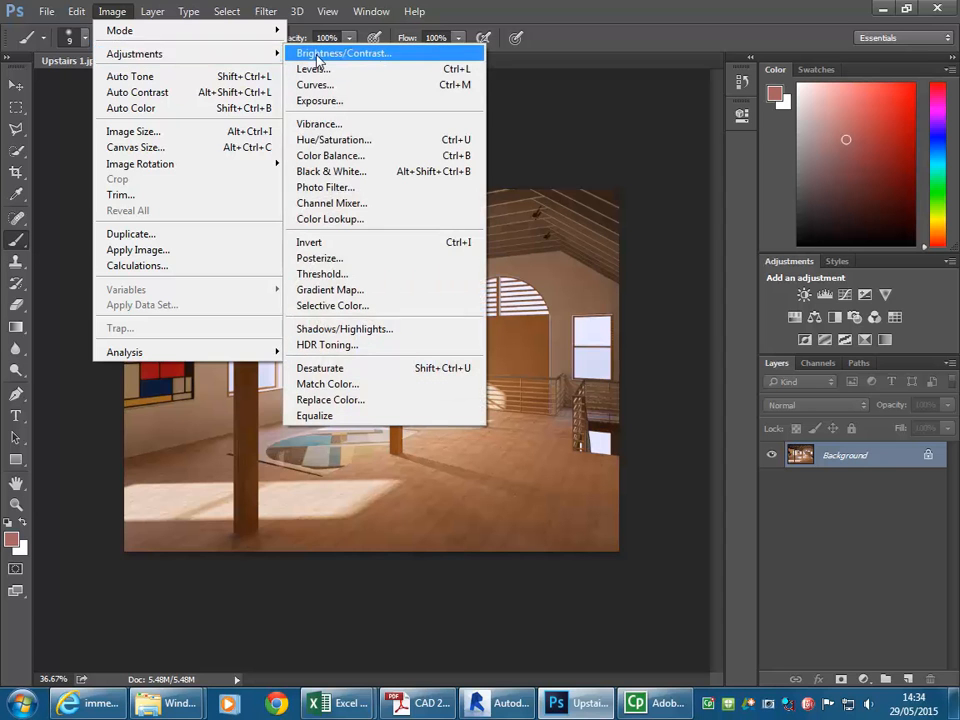
{"action": "left_click", "coordinate": [320, 53]}
{"action": "left_click", "coordinate": [566, 220]}
{"action": "key", "text": "b"}
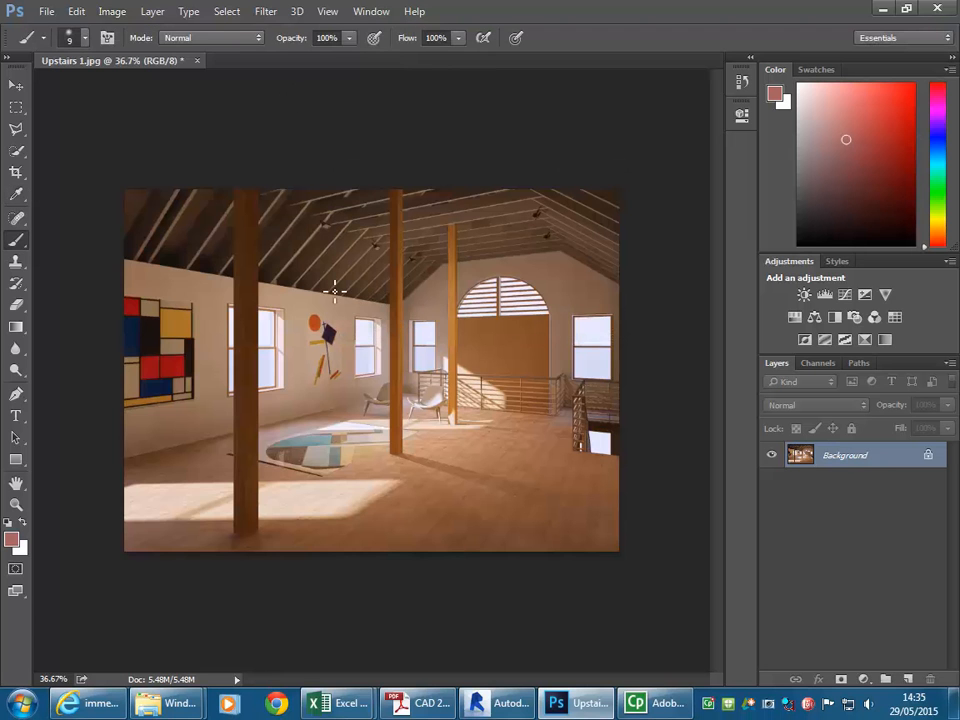
Try an Exposure adjustment of +0.89 with offset +0.0039 and gamma correction 0.86, and cancel it
{"action": "left_click", "coordinate": [110, 12]}
{"action": "mouse_move", "coordinate": [100, 52]}
{"action": "left_click", "coordinate": [375, 101]}
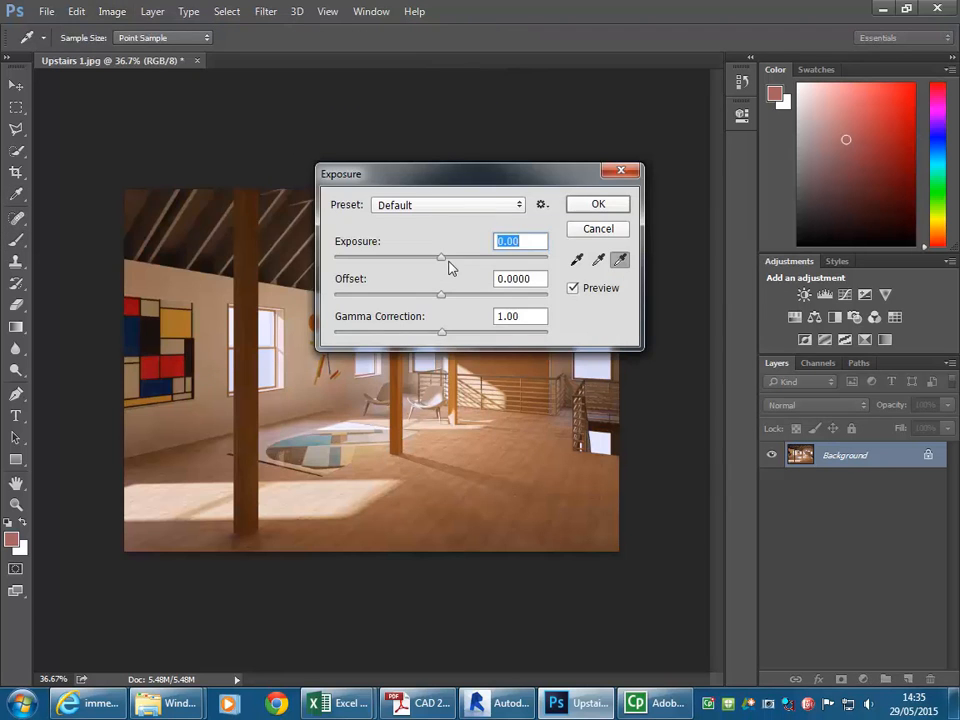
{"action": "left_click_drag", "start_coordinate": [441, 258], "coordinate": [450, 261]}
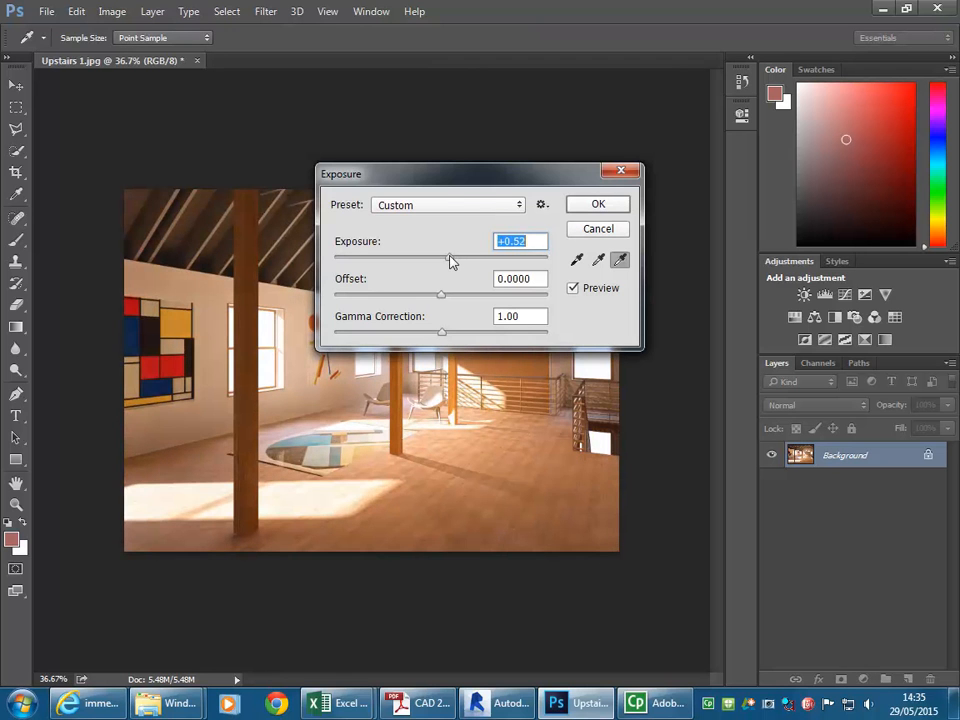
{"action": "left_click_drag", "start_coordinate": [468, 185], "coordinate": [698, 97]}
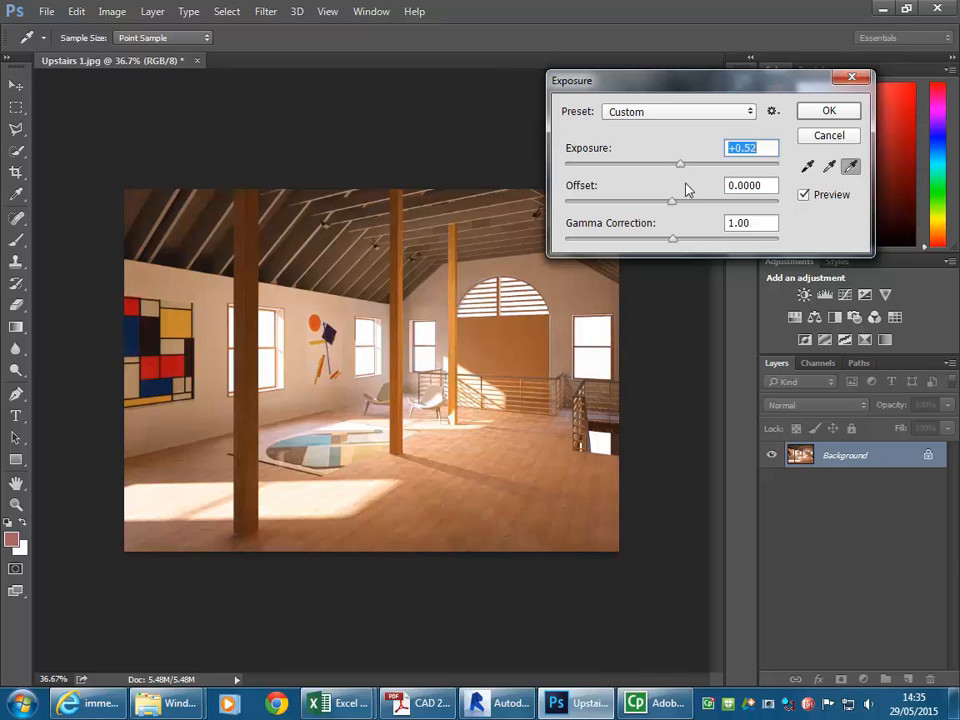
{"action": "left_click_drag", "start_coordinate": [678, 166], "coordinate": [683, 166]}
{"action": "mouse_move", "coordinate": [676, 244]}
{"action": "left_mouse_down"}
{"action": "mouse_move", "coordinate": [664, 248]}
{"action": "mouse_move", "coordinate": [694, 246]}
{"action": "mouse_move", "coordinate": [686, 249]}
{"action": "left_mouse_up"}
{"action": "left_click_drag", "start_coordinate": [671, 203], "coordinate": [673, 208]}
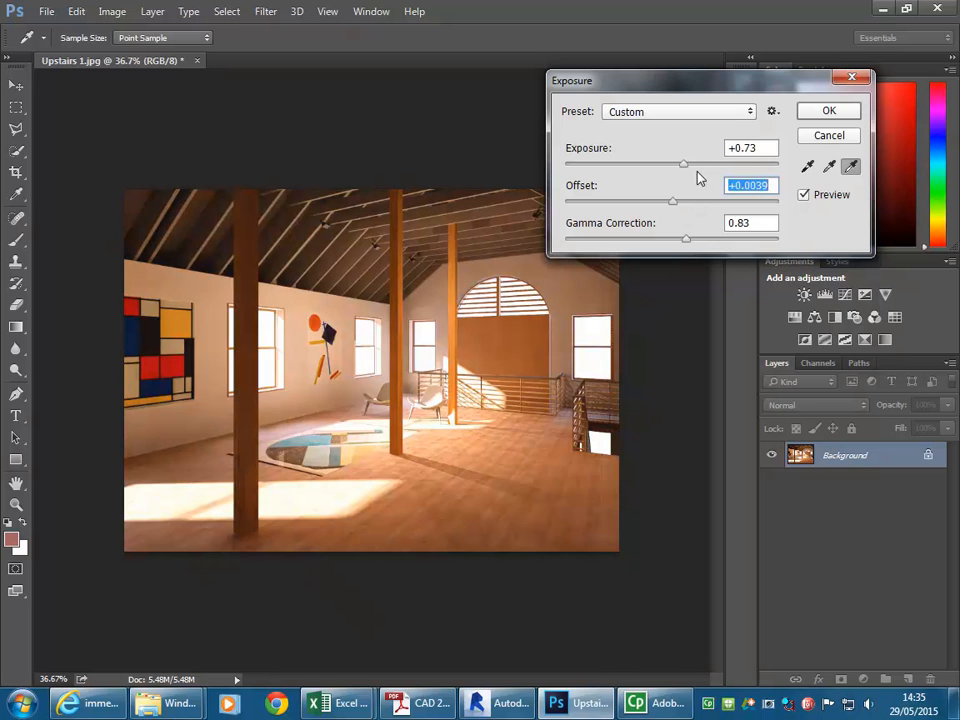
{"action": "left_click", "coordinate": [686, 168]}
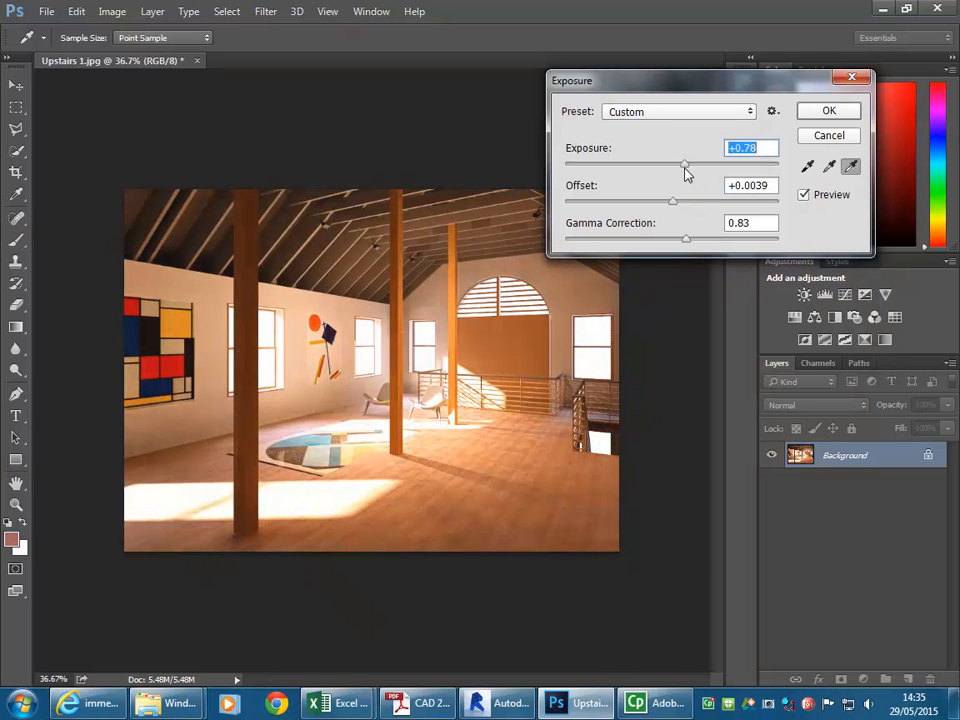
{"action": "left_click", "coordinate": [688, 171]}
{"action": "left_click_drag", "start_coordinate": [690, 239], "coordinate": [685, 245]}
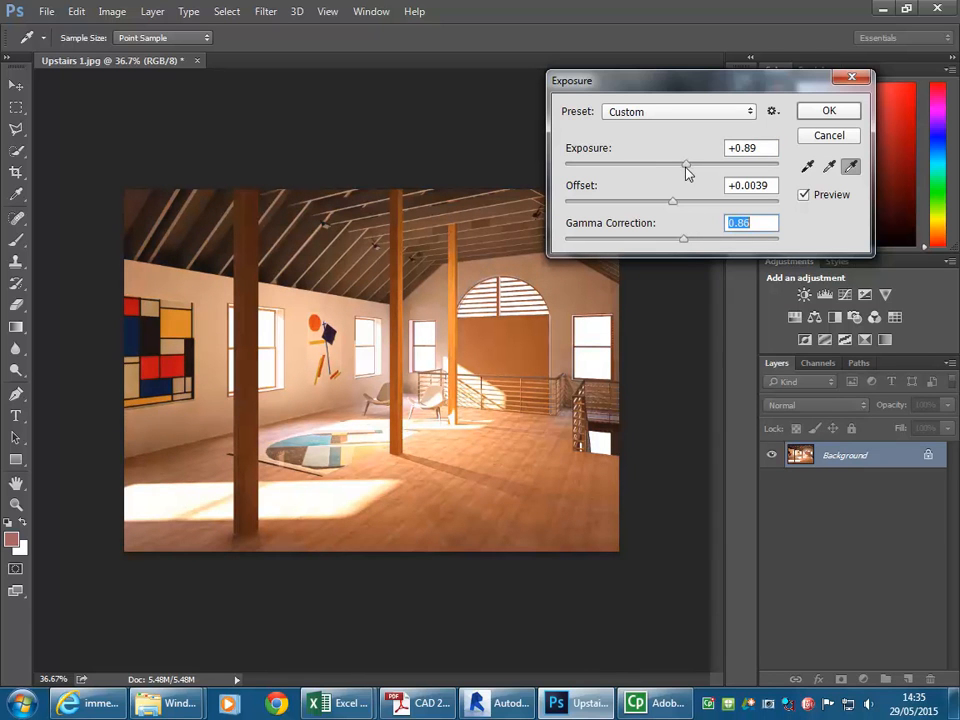
{"action": "left_click", "coordinate": [828, 136]}
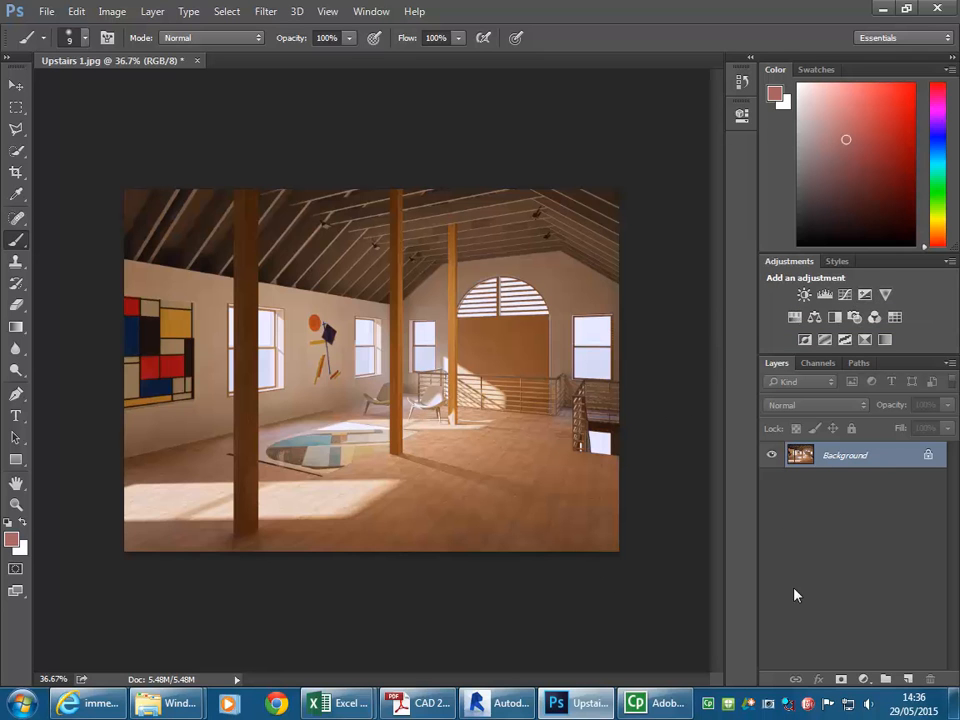
Duplicate the Background layer, select the copy and hide the original layer
{"action": "left_click_drag", "start_coordinate": [788, 446], "coordinate": [907, 679]}
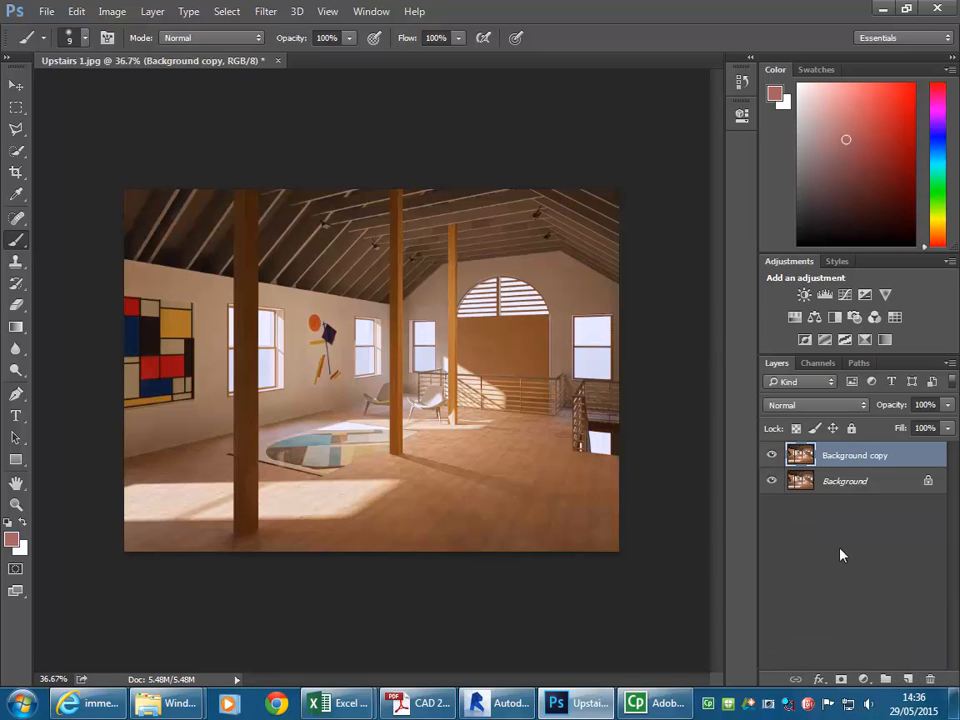
{"action": "left_click", "coordinate": [803, 482]}
{"action": "left_click", "coordinate": [802, 459]}
{"action": "left_click", "coordinate": [773, 481]}
Apply a Brightness/Contrast adjustment to the Background copy layer with brightness 36 and contrast -38
{"action": "left_click", "coordinate": [114, 11]}
{"action": "left_click", "coordinate": [117, 12]}
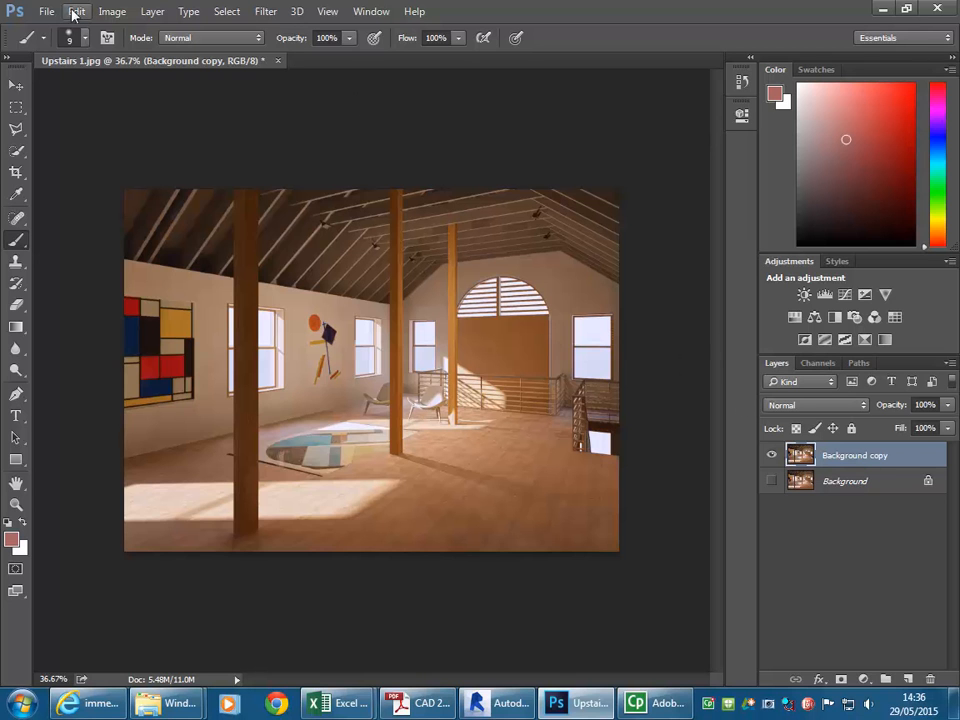
{"action": "left_click", "coordinate": [113, 12]}
{"action": "mouse_move", "coordinate": [137, 53]}
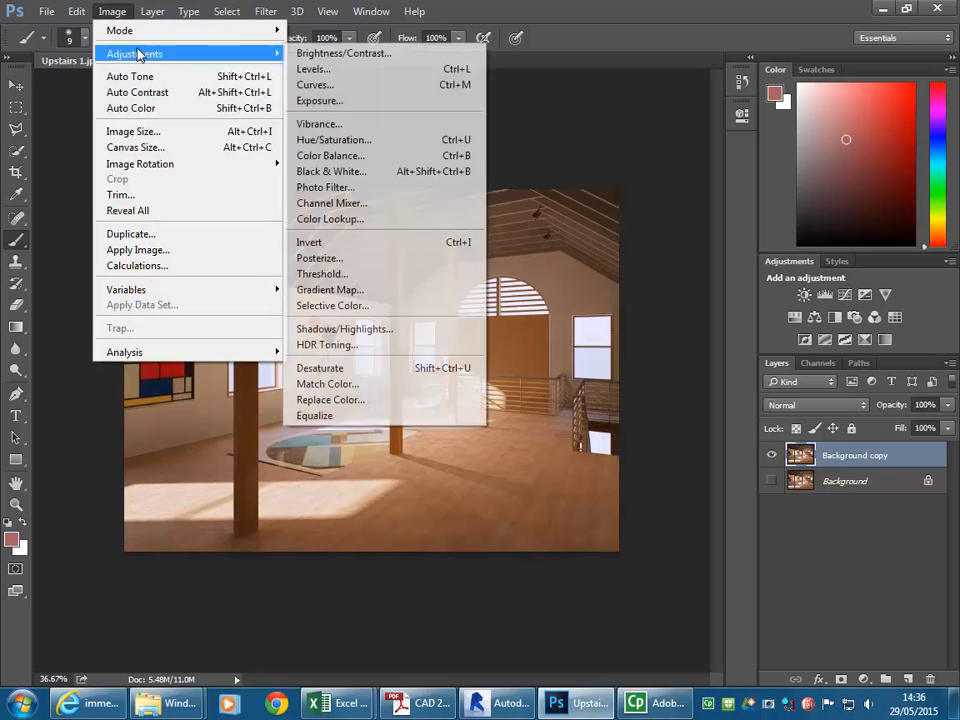
{"action": "left_click", "coordinate": [340, 53]}
{"action": "left_click_drag", "start_coordinate": [431, 192], "coordinate": [525, 125]}
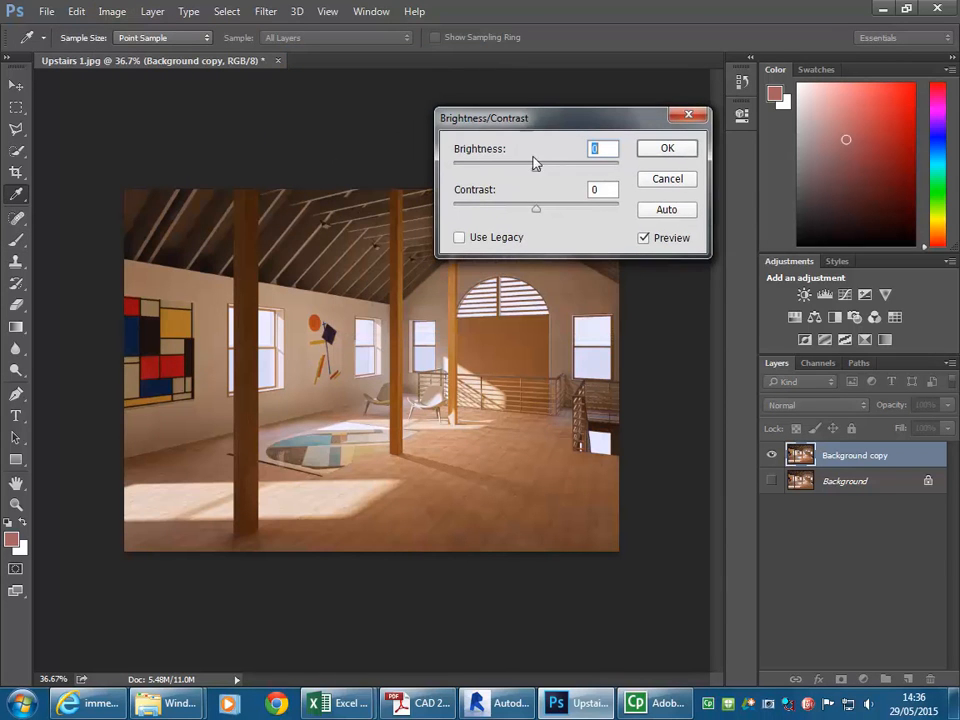
{"action": "left_click_drag", "start_coordinate": [536, 170], "coordinate": [474, 215]}
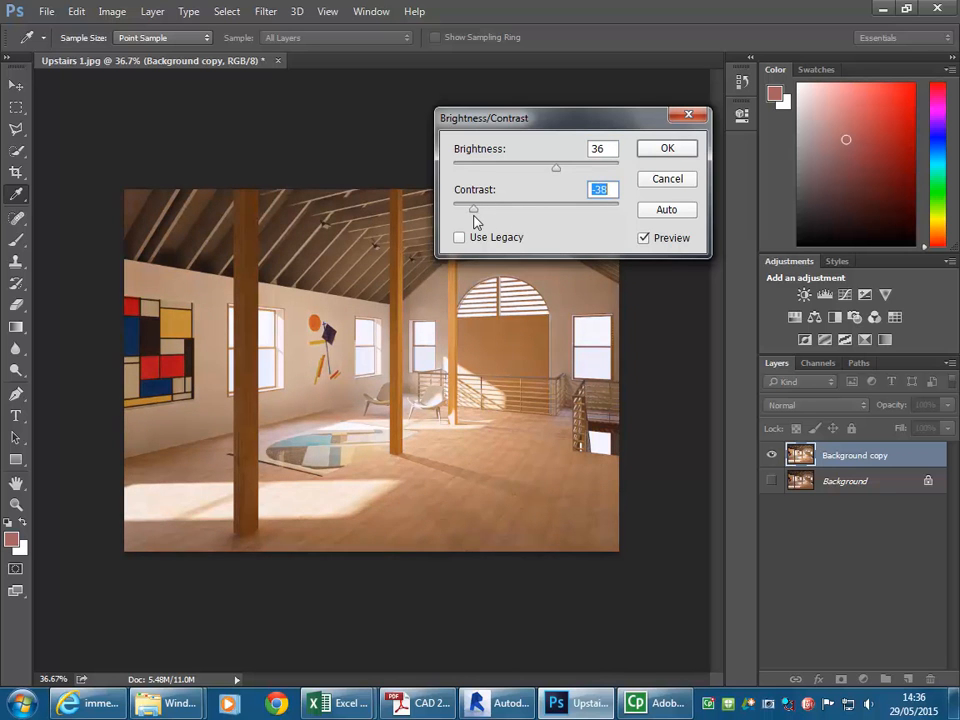
{"action": "left_click_drag", "start_coordinate": [614, 122], "coordinate": [690, 50]}
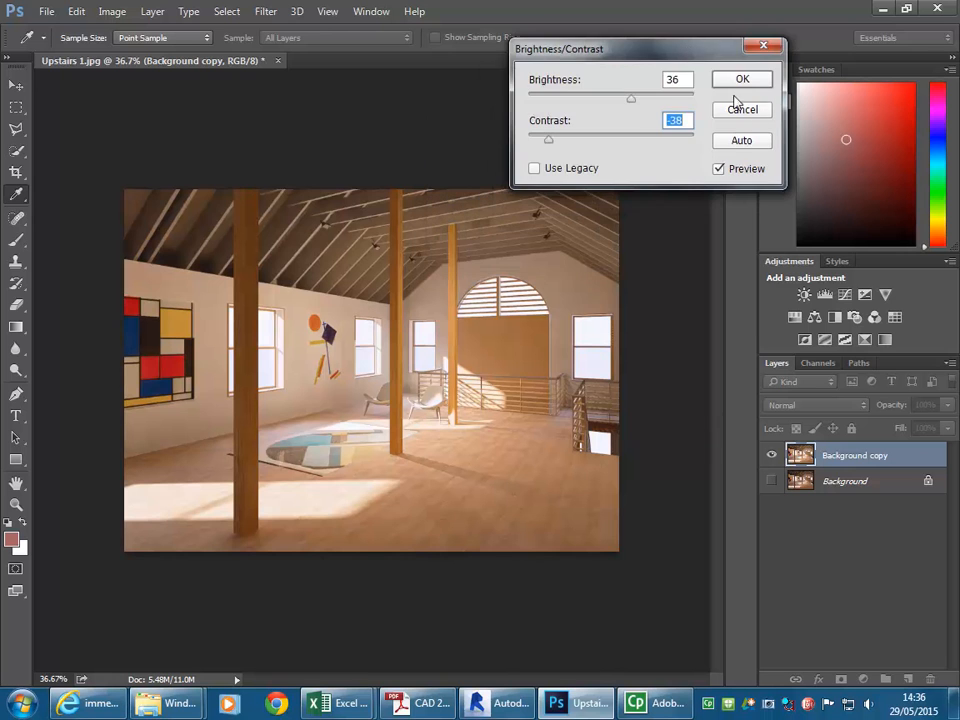
{"action": "left_click", "coordinate": [739, 79]}
{"action": "key", "text": "b"}
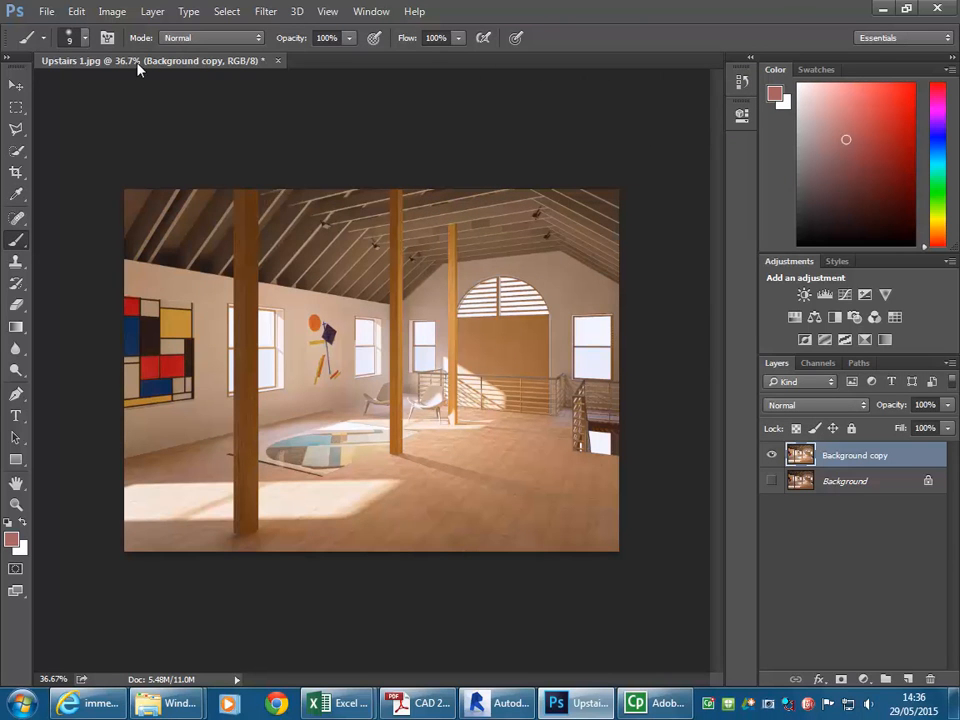
Apply an Exposure adjustment to the Background copy layer with exposure -0.05 and gamma correction 1.07
{"action": "left_click", "coordinate": [112, 11]}
{"action": "mouse_move", "coordinate": [133, 52]}
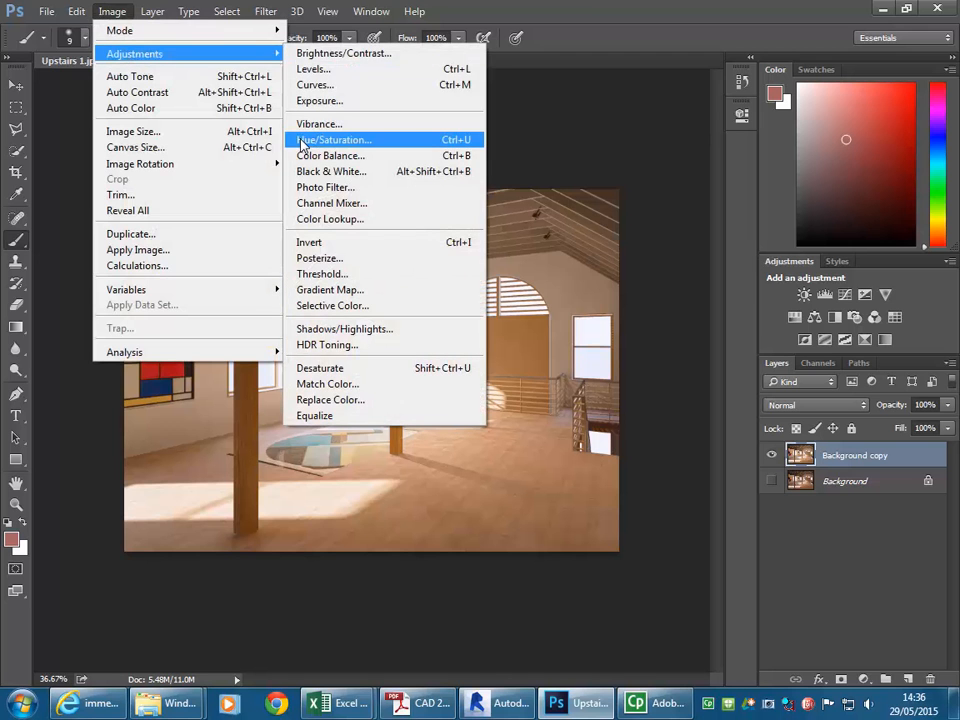
{"action": "left_click", "coordinate": [316, 100]}
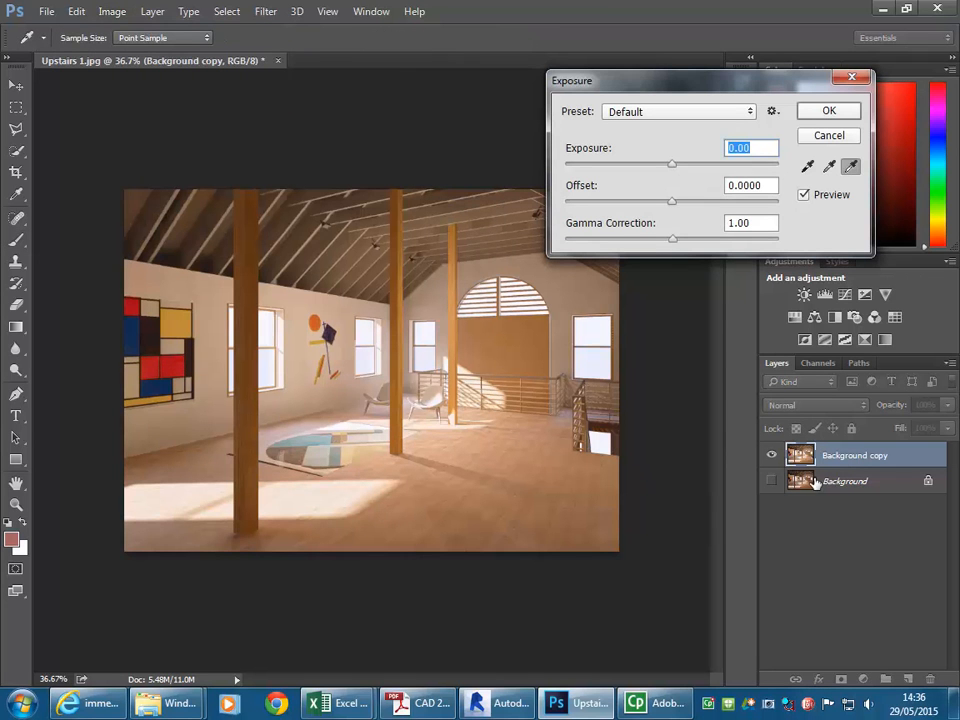
{"action": "mouse_move", "coordinate": [672, 165]}
{"action": "left_mouse_down"}
{"action": "mouse_move", "coordinate": [684, 167]}
{"action": "mouse_move", "coordinate": [672, 172]}
{"action": "left_mouse_up"}
{"action": "mouse_move", "coordinate": [674, 240]}
{"action": "left_mouse_down"}
{"action": "mouse_move", "coordinate": [655, 248]}
{"action": "mouse_move", "coordinate": [686, 244]}
{"action": "mouse_move", "coordinate": [656, 242]}
{"action": "mouse_move", "coordinate": [668, 243]}
{"action": "left_mouse_up"}
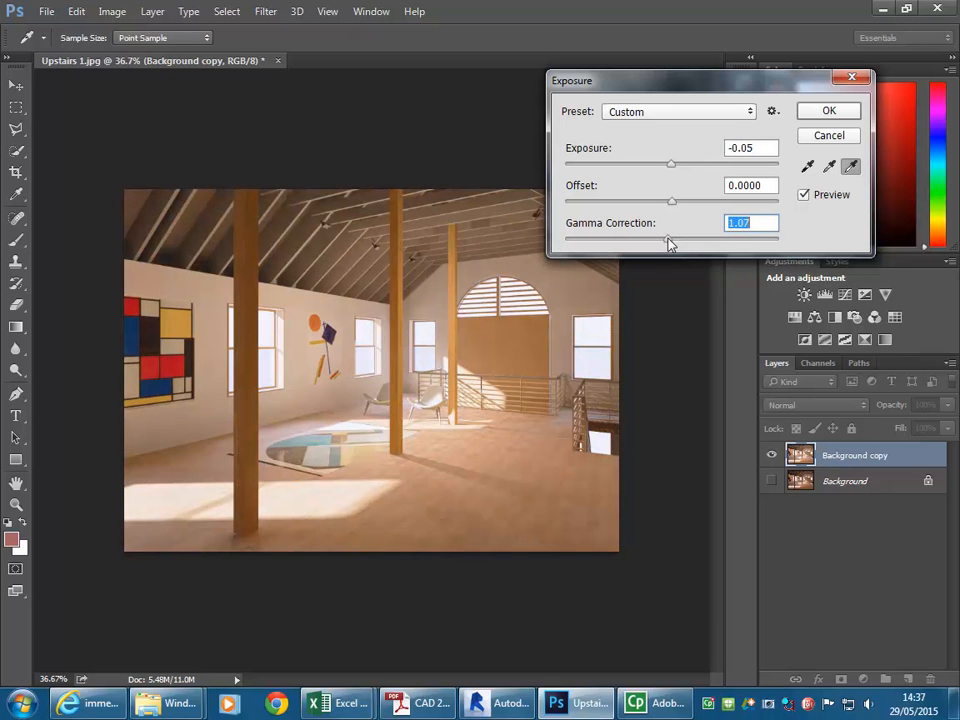
{"action": "left_click", "coordinate": [818, 114]}
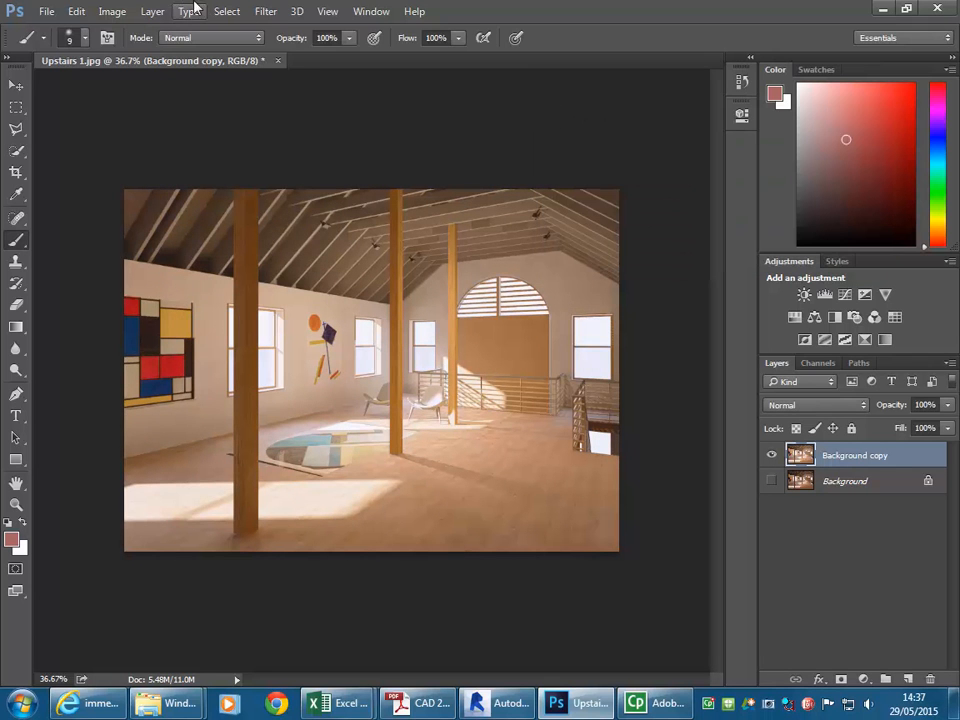
Apply a Hue/Saturation adjustment to the Background copy layer with saturation -3 and lightness -11
{"action": "left_click", "coordinate": [113, 12]}
{"action": "mouse_move", "coordinate": [116, 56]}
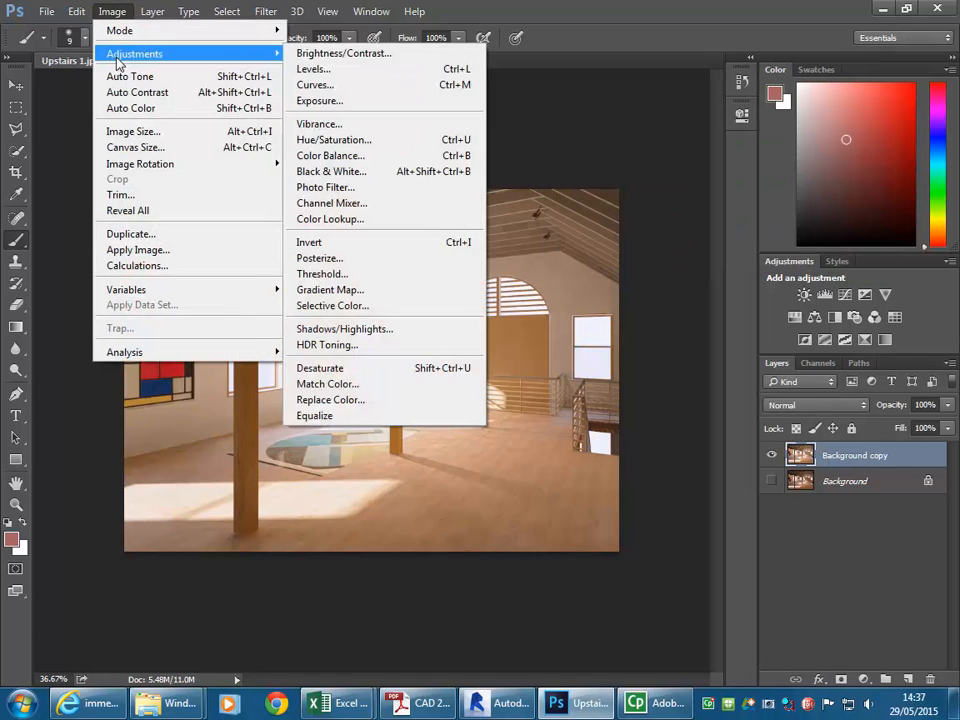
{"action": "left_click", "coordinate": [341, 144]}
{"action": "left_click_drag", "start_coordinate": [474, 139], "coordinate": [760, 66]}
{"action": "mouse_move", "coordinate": [734, 230]}
{"action": "left_mouse_down"}
{"action": "mouse_move", "coordinate": [750, 231]}
{"action": "mouse_move", "coordinate": [733, 233]}
{"action": "left_mouse_up"}
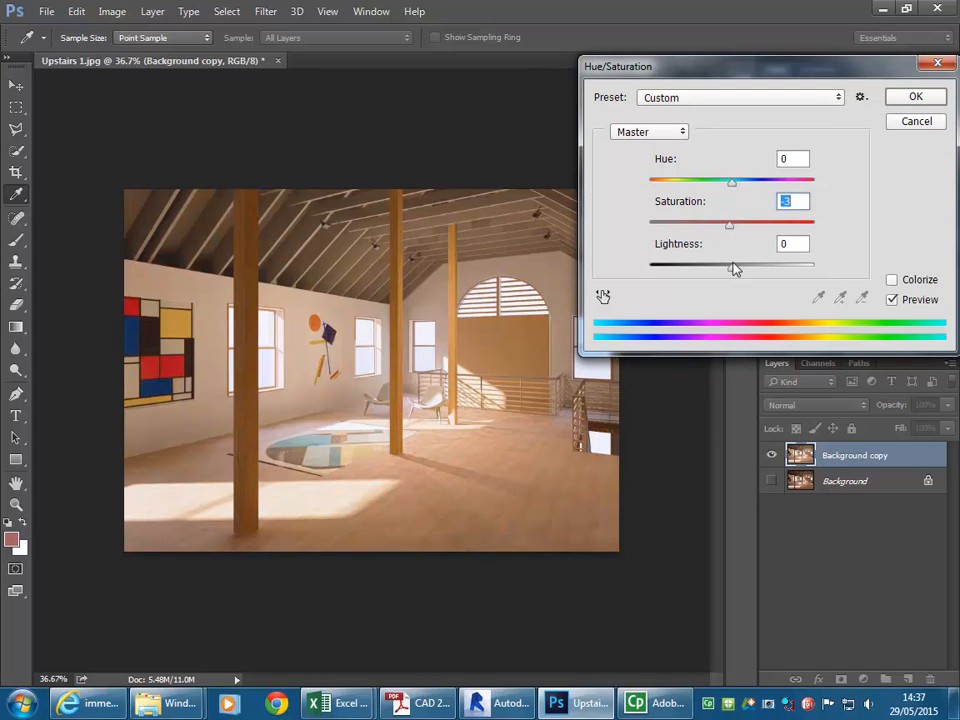
{"action": "mouse_move", "coordinate": [734, 270]}
{"action": "left_mouse_down"}
{"action": "mouse_move", "coordinate": [750, 272]}
{"action": "mouse_move", "coordinate": [724, 281]}
{"action": "left_mouse_up"}
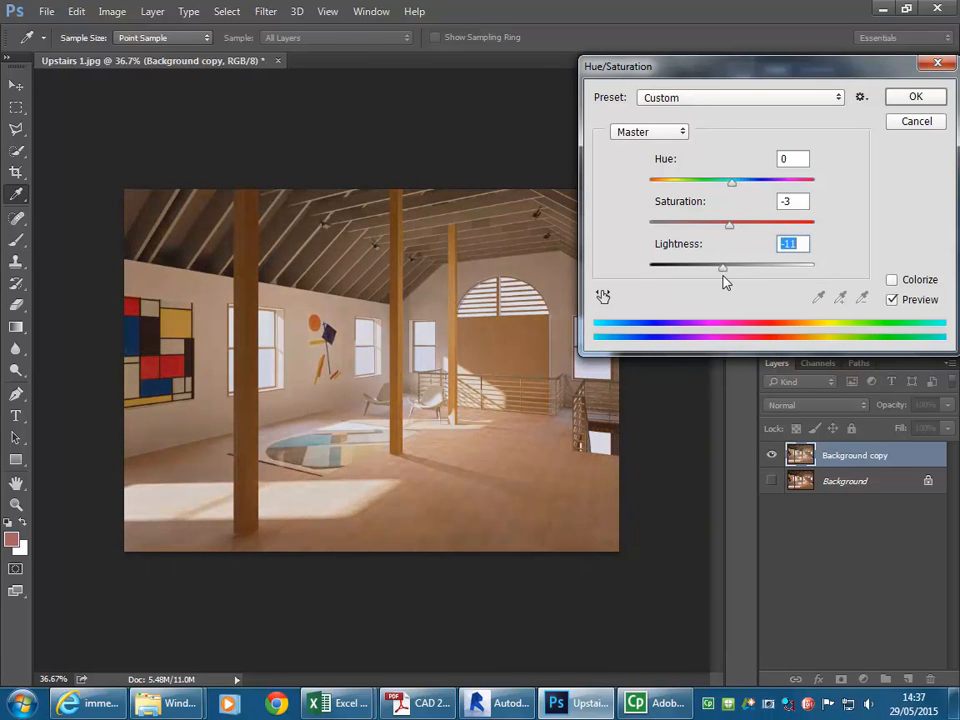
{"action": "left_click", "coordinate": [914, 97]}
{"action": "key", "text": "b"}
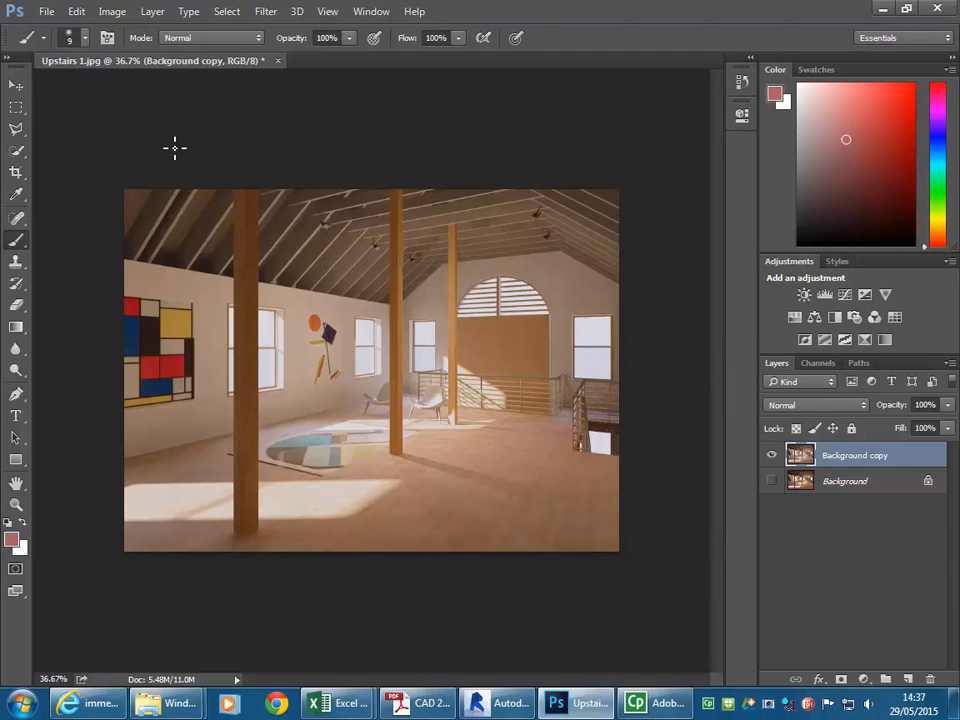
Try Auto Tone on the Background copy layer and undo it
{"action": "left_click", "coordinate": [113, 12]}
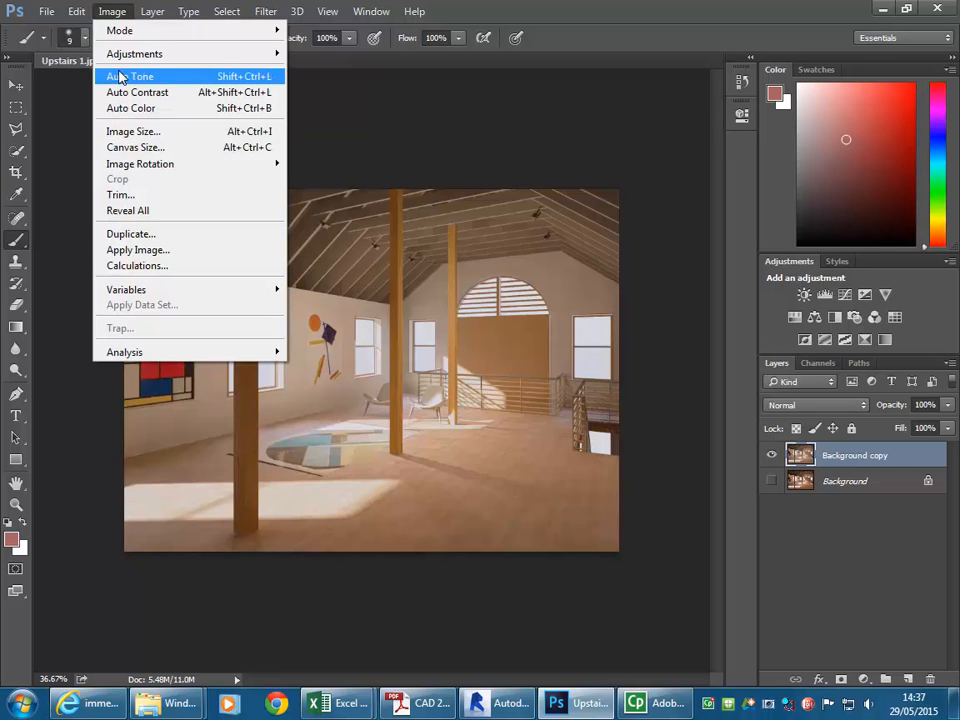
{"action": "left_click", "coordinate": [120, 77]}
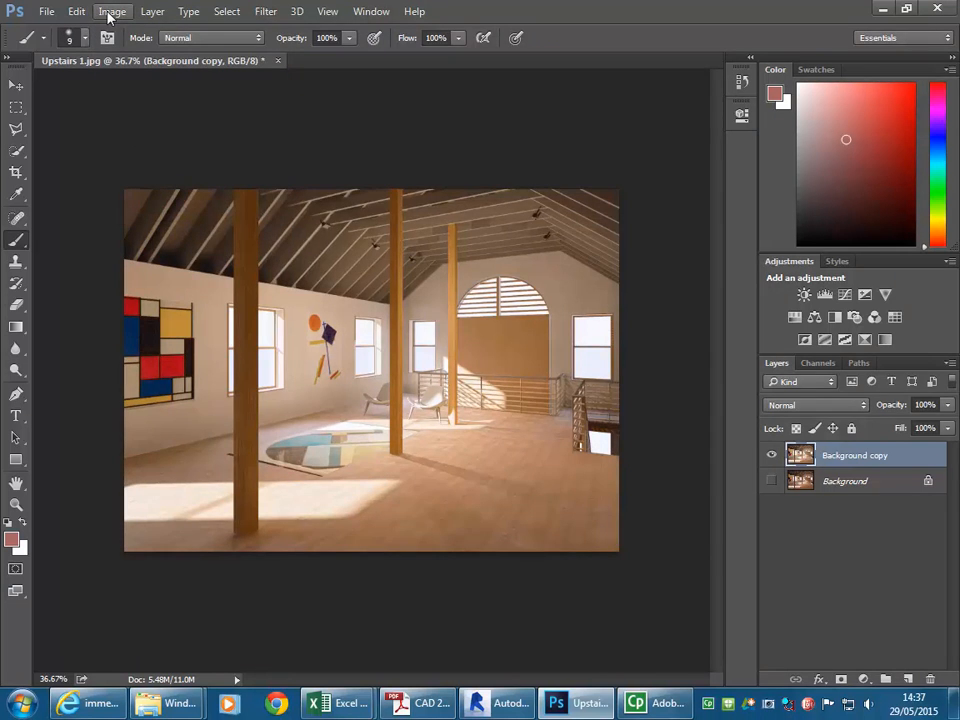
{"action": "left_click", "coordinate": [75, 12]}
{"action": "left_click", "coordinate": [80, 28]}
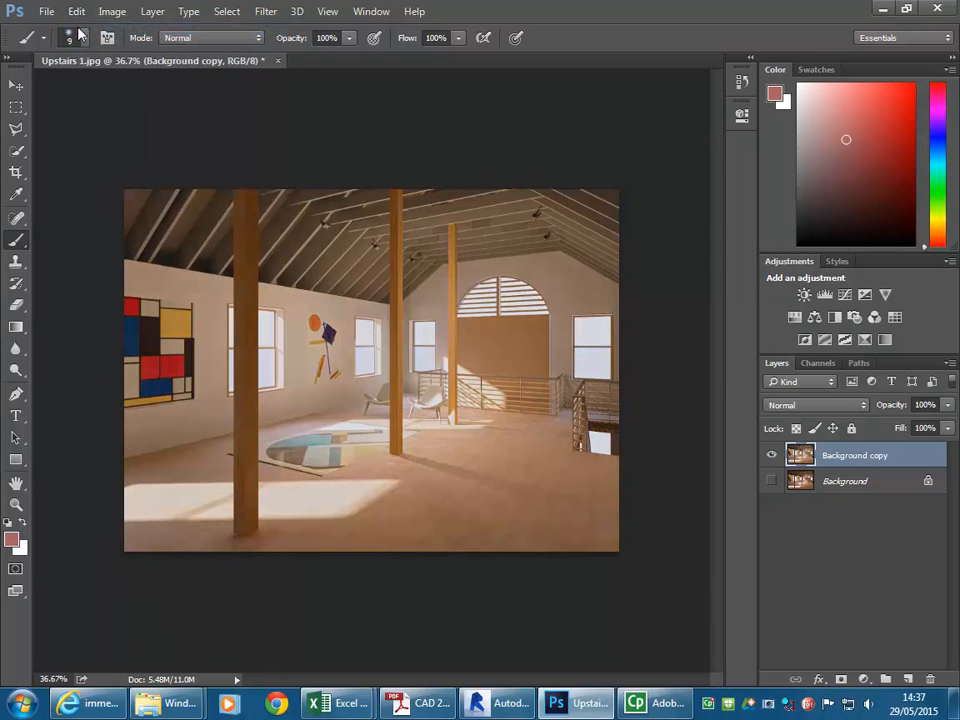
Apply Auto Tone and Auto Contrast to the Background copy layer
{"action": "left_click", "coordinate": [111, 11]}
{"action": "left_click", "coordinate": [118, 77]}
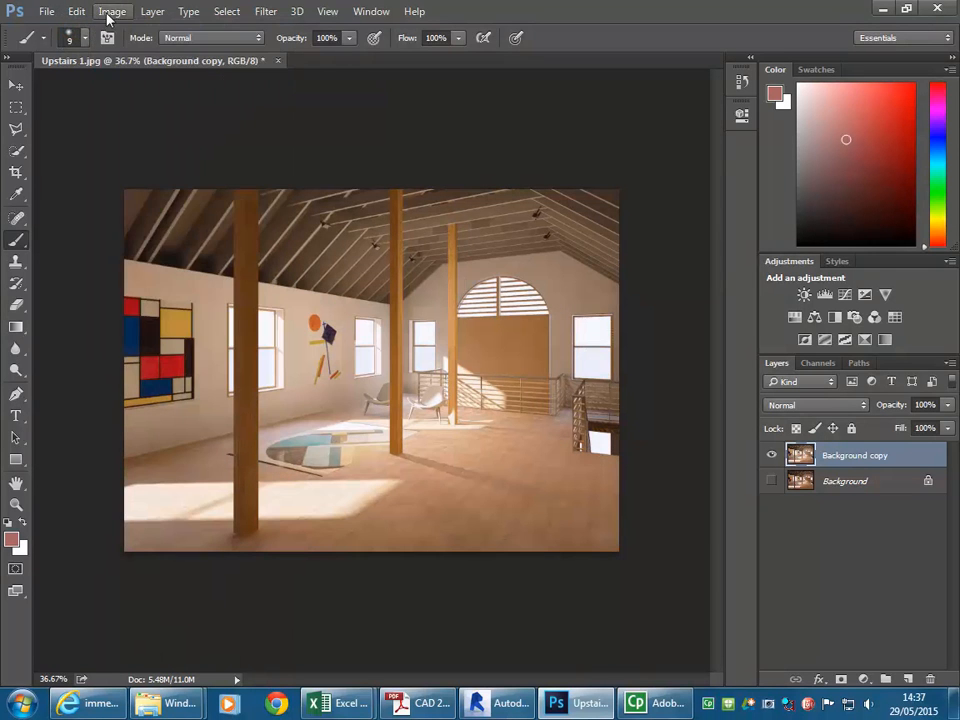
{"action": "left_click", "coordinate": [108, 12]}
{"action": "left_click", "coordinate": [118, 90]}
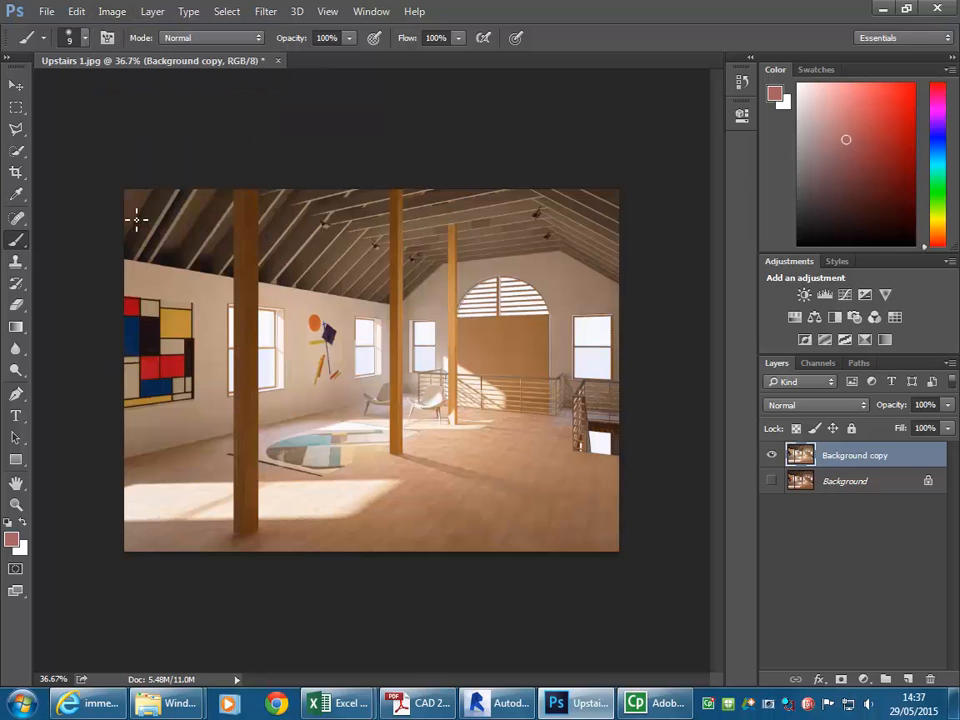
Try Auto Color on the Background copy layer and undo it
{"action": "left_click", "coordinate": [112, 11]}
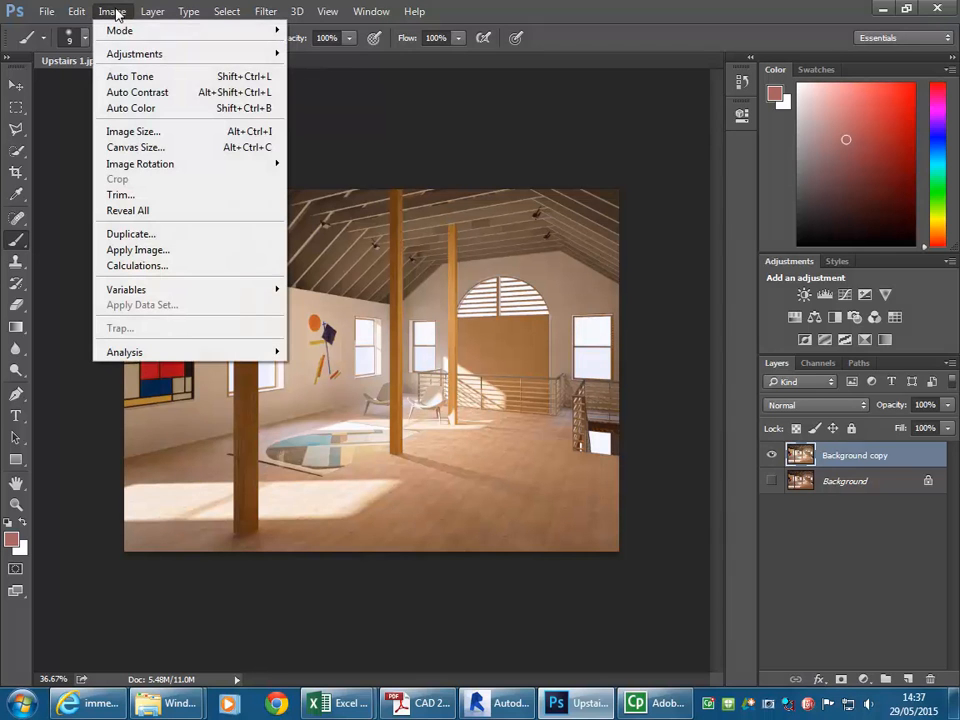
{"action": "left_click", "coordinate": [122, 108]}
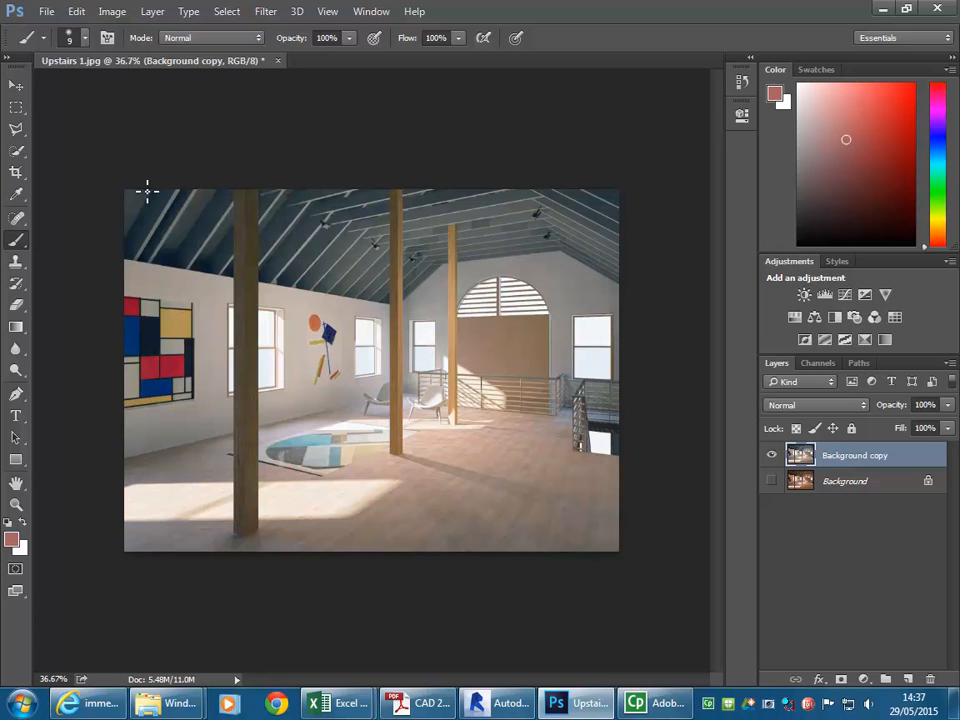
{"action": "left_click", "coordinate": [76, 11]}
{"action": "left_click", "coordinate": [100, 26]}
Start a Photo Filter adjustment on the Background copy layer and choose Cooling Filter (80)
{"action": "left_click", "coordinate": [112, 11]}
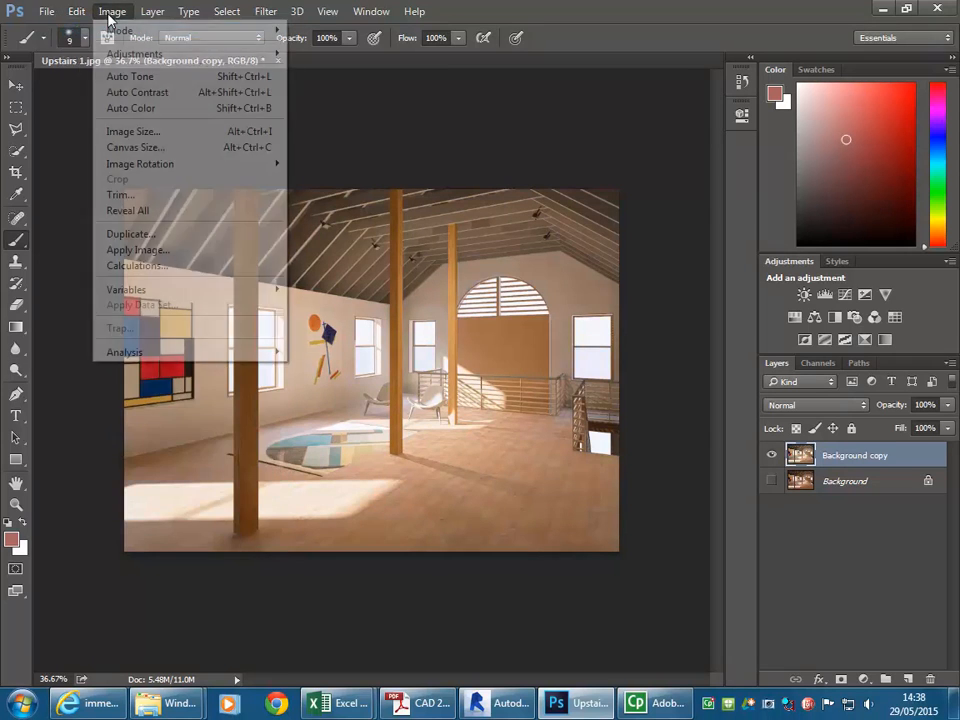
{"action": "mouse_move", "coordinate": [139, 53]}
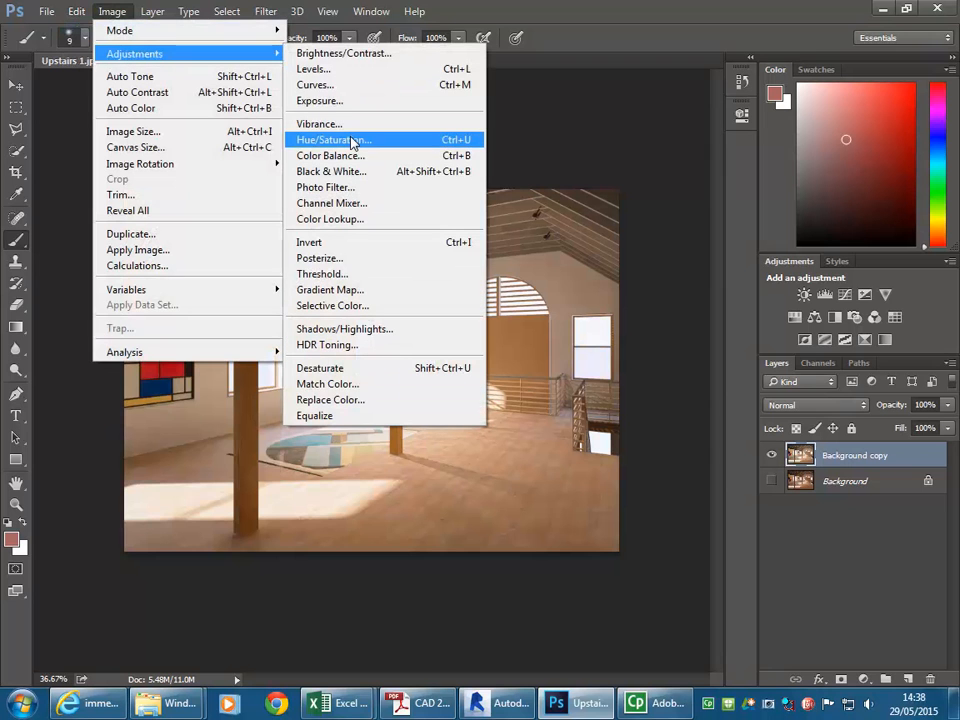
{"action": "left_click", "coordinate": [340, 188]}
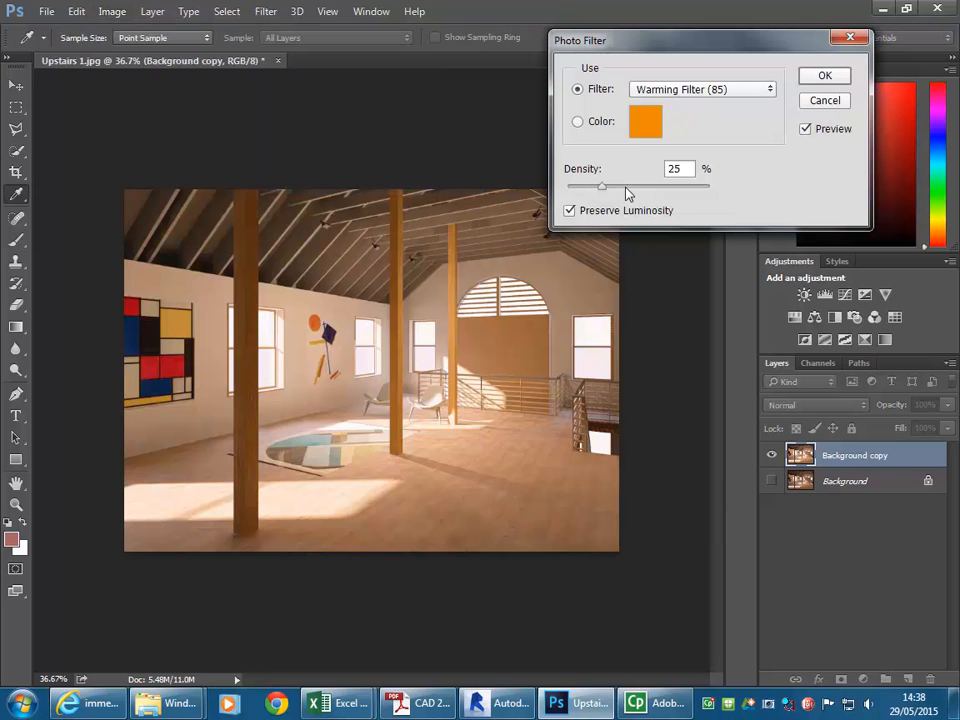
{"action": "left_click", "coordinate": [697, 89]}
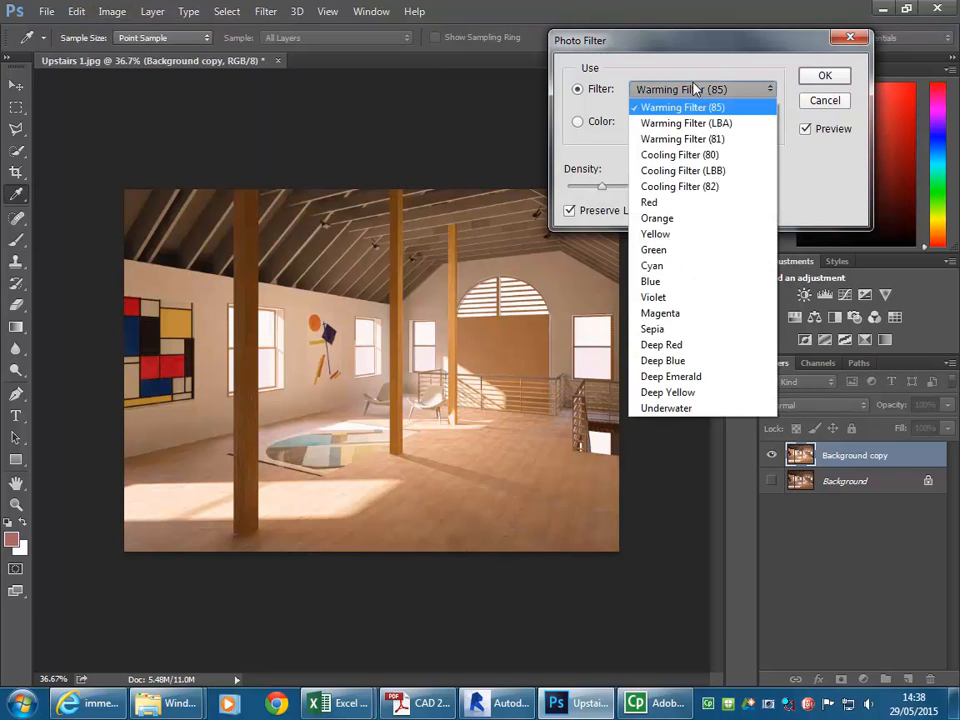
{"action": "left_click", "coordinate": [697, 89]}
{"action": "left_click", "coordinate": [578, 121]}
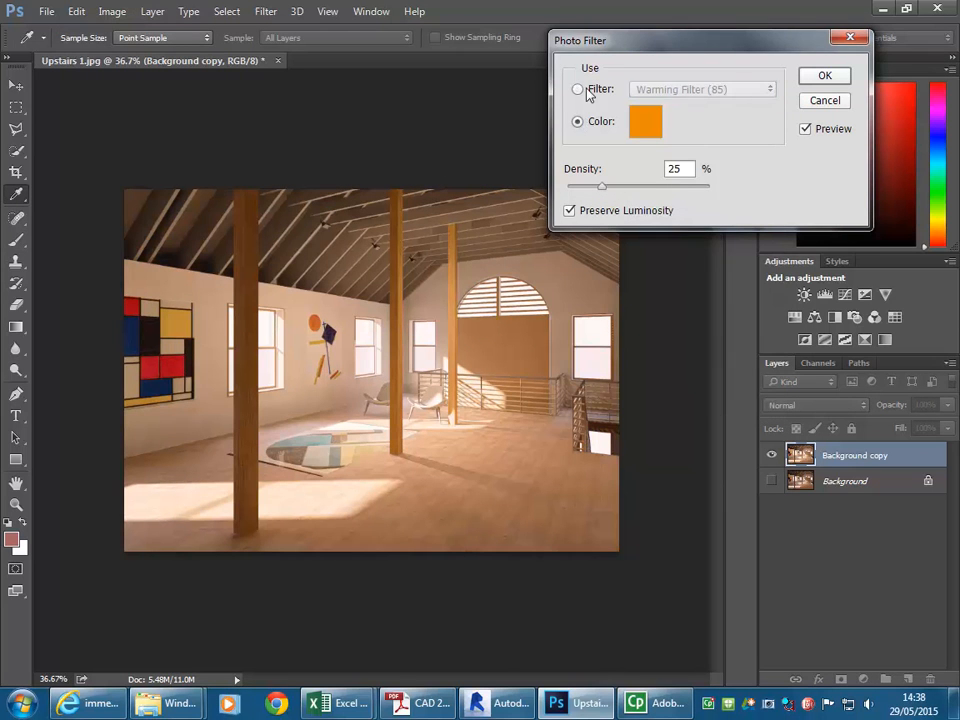
{"action": "left_click", "coordinate": [588, 92]}
{"action": "left_click", "coordinate": [668, 92]}
{"action": "left_click", "coordinate": [676, 155]}
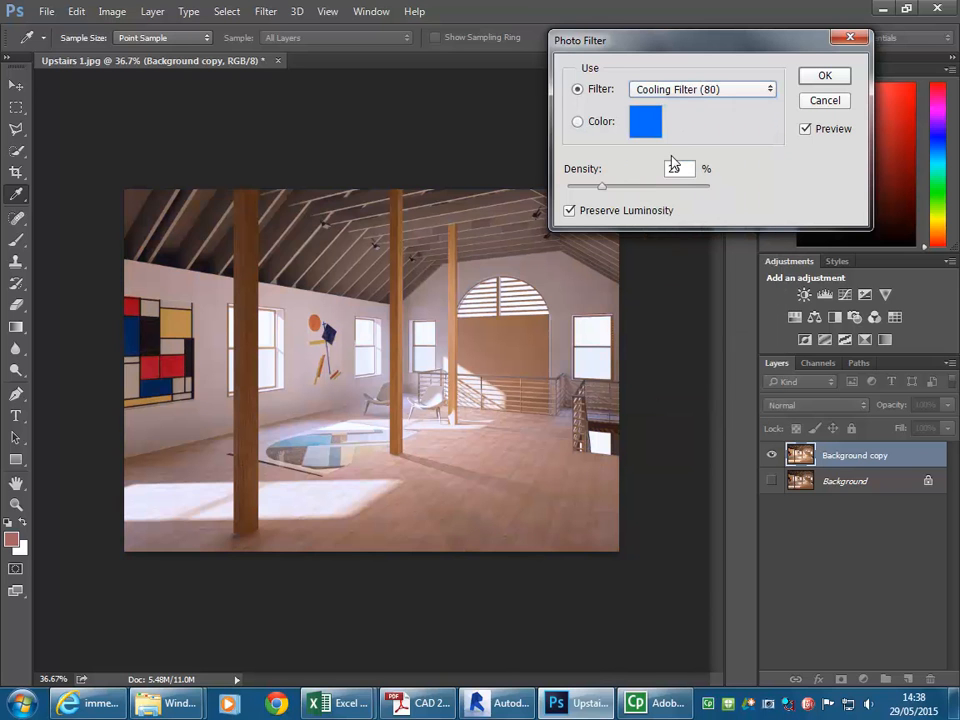
Switch the Photo Filter to a custom lighter blue colour and apply it at 25% density
{"action": "left_click", "coordinate": [577, 121]}
{"action": "left_click", "coordinate": [645, 121]}
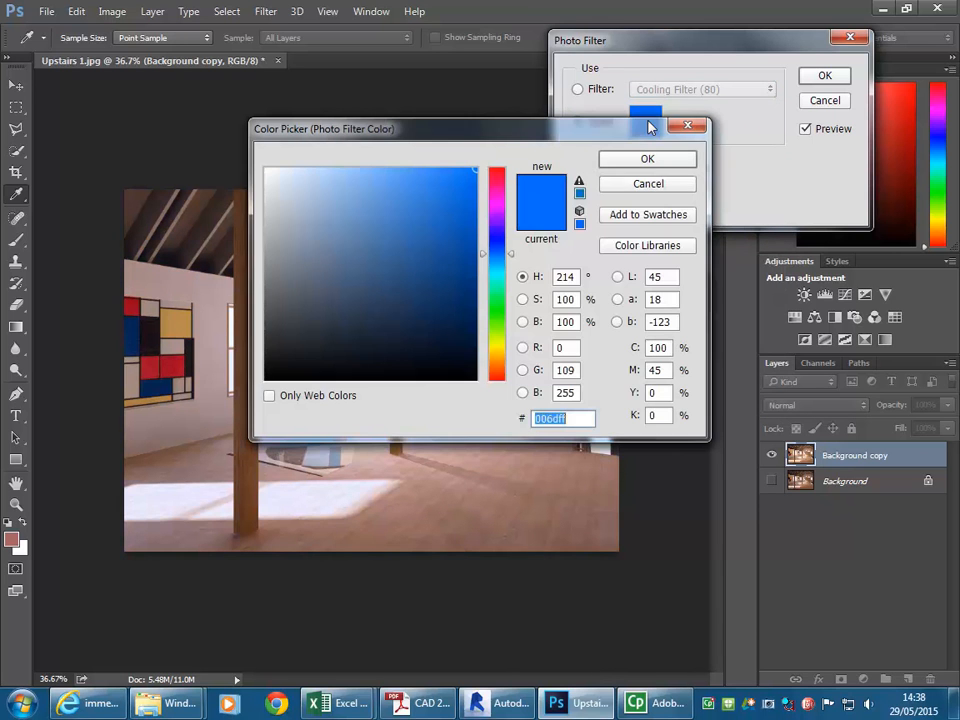
{"action": "mouse_move", "coordinate": [487, 141]}
{"action": "left_mouse_down"}
{"action": "mouse_move", "coordinate": [655, 88]}
{"action": "mouse_move", "coordinate": [694, 46]}
{"action": "mouse_move", "coordinate": [708, 46]}
{"action": "mouse_move", "coordinate": [649, 75]}
{"action": "left_mouse_up"}
{"action": "left_click", "coordinate": [685, 76]}
{"action": "left_click", "coordinate": [860, 64]}
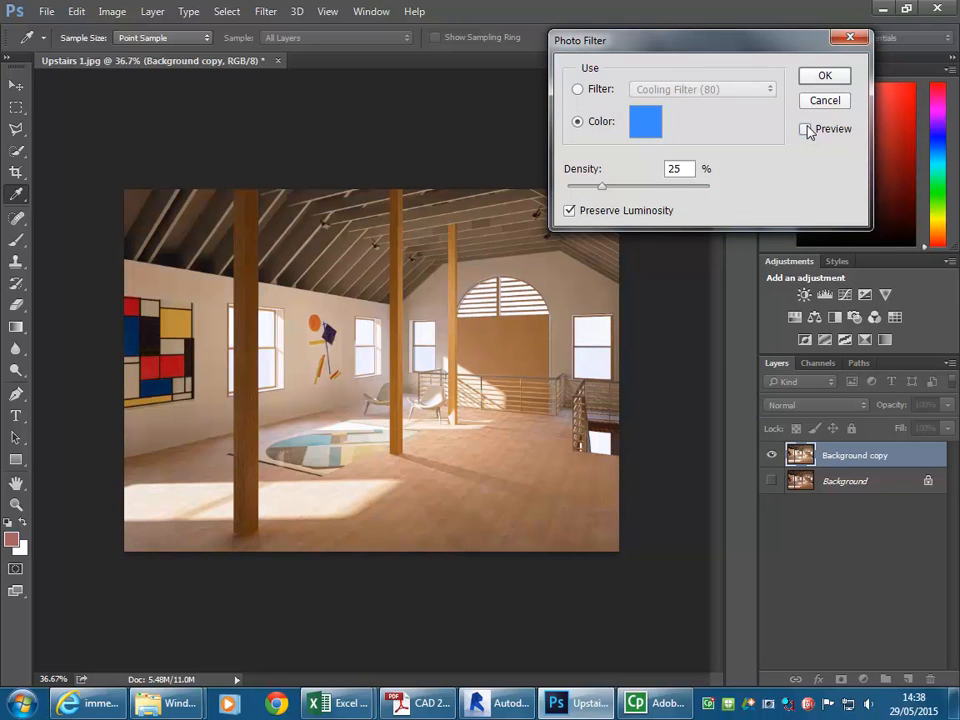
{"action": "left_click", "coordinate": [824, 75]}
{"action": "key", "text": "b"}
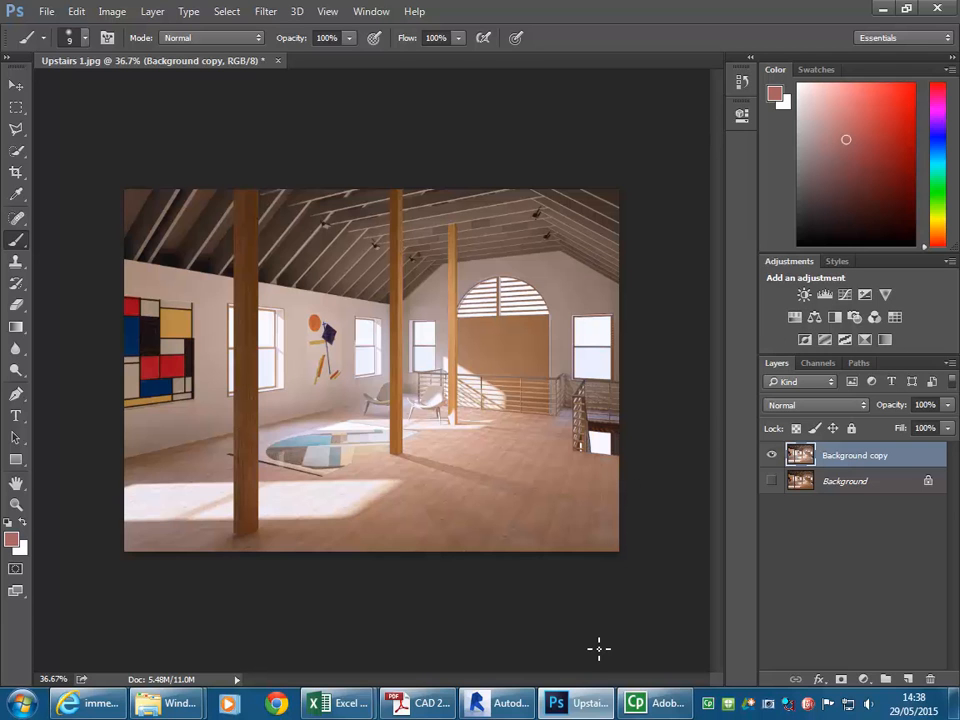
Switch to Revit, export the rendered view as a PNG named Upstairs Perspective, and close the Rendering dialog
{"action": "mouse_move", "coordinate": [660, 703]}
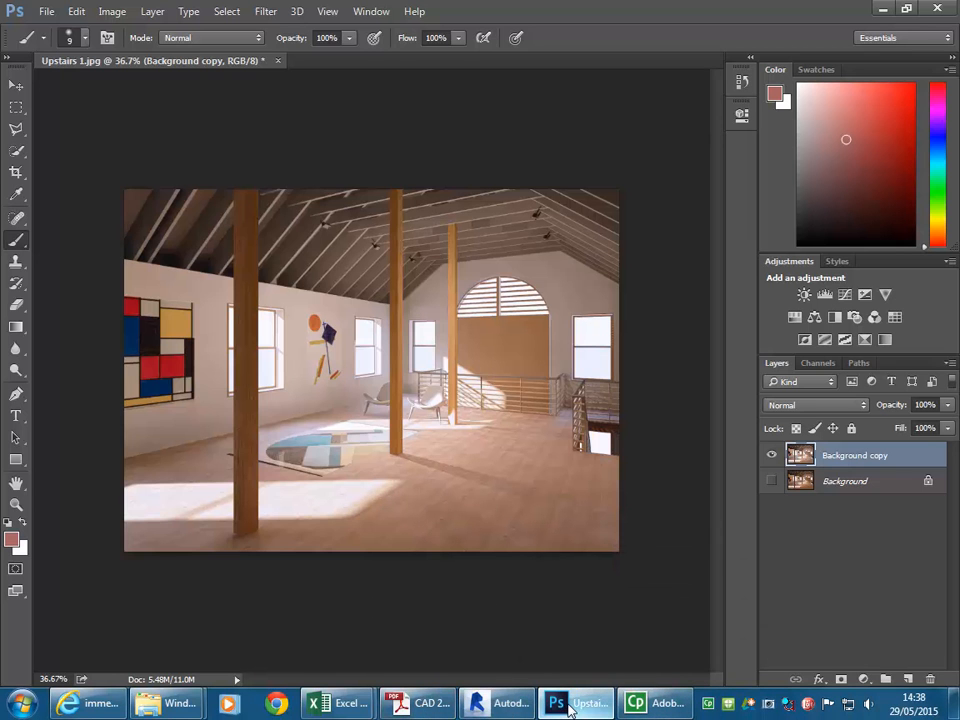
{"action": "mouse_move", "coordinate": [570, 708]}
{"action": "mouse_move", "coordinate": [88, 706]}
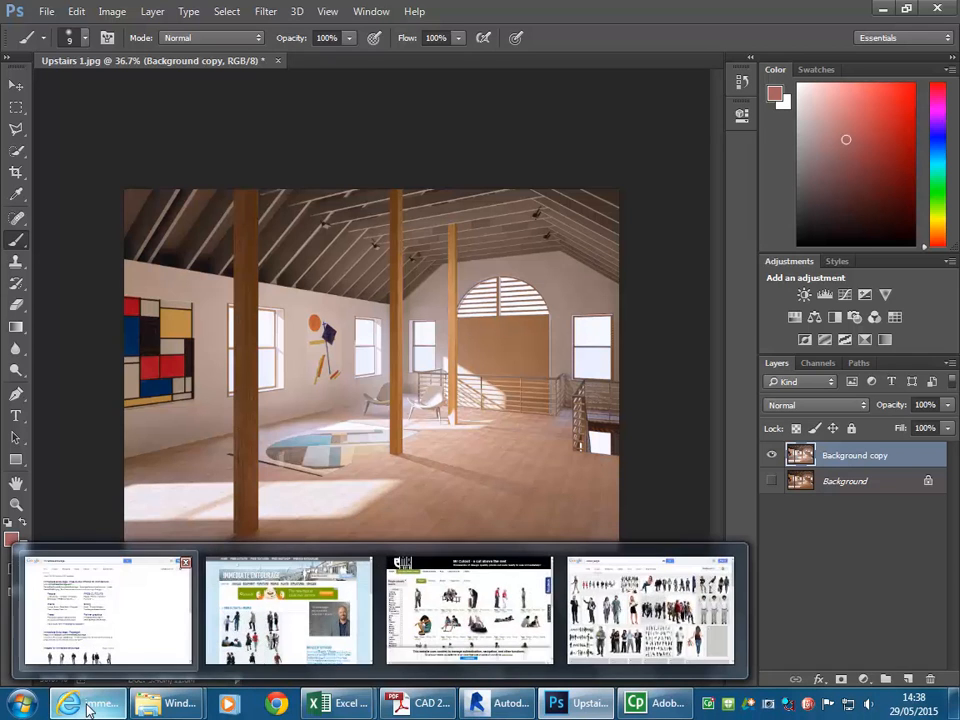
{"action": "left_click", "coordinate": [500, 704]}
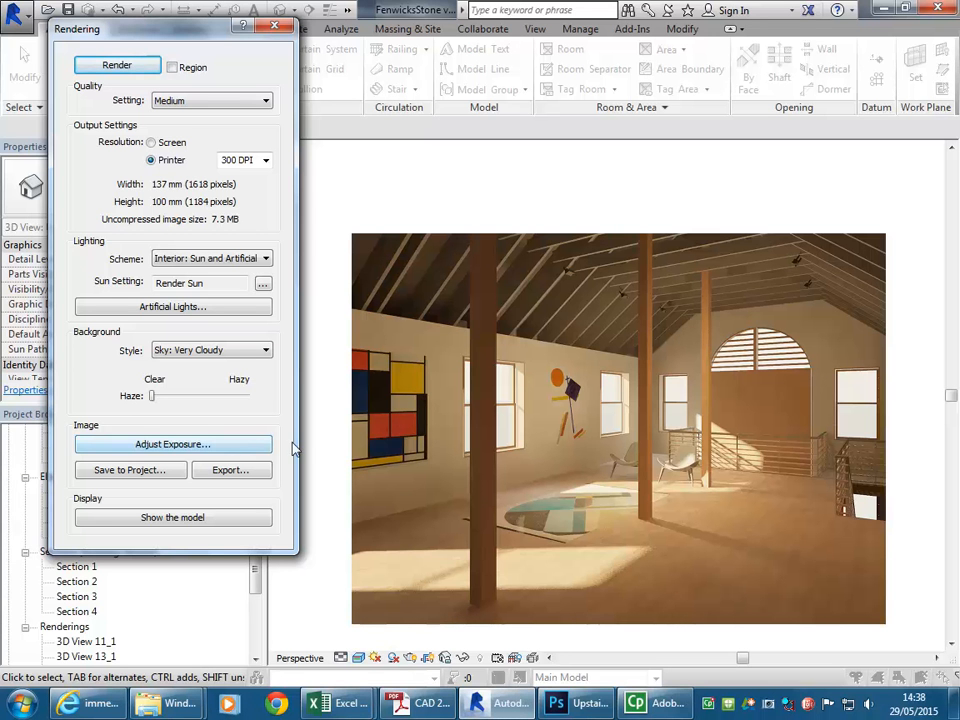
{"action": "left_click", "coordinate": [228, 472]}
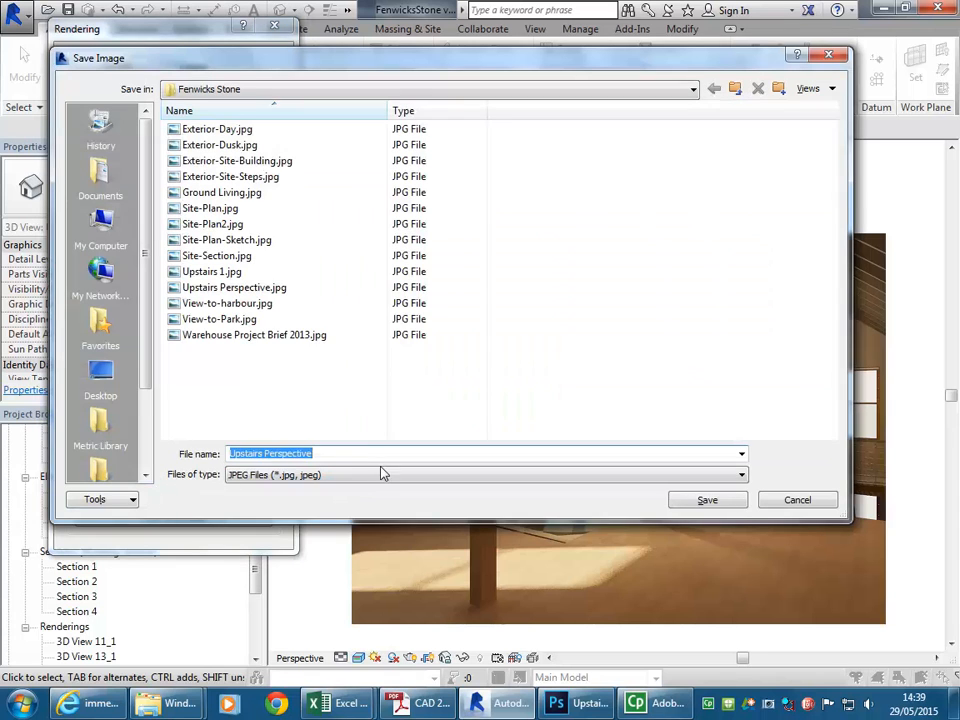
{"action": "left_click", "coordinate": [386, 474]}
{"action": "left_click", "coordinate": [318, 511]}
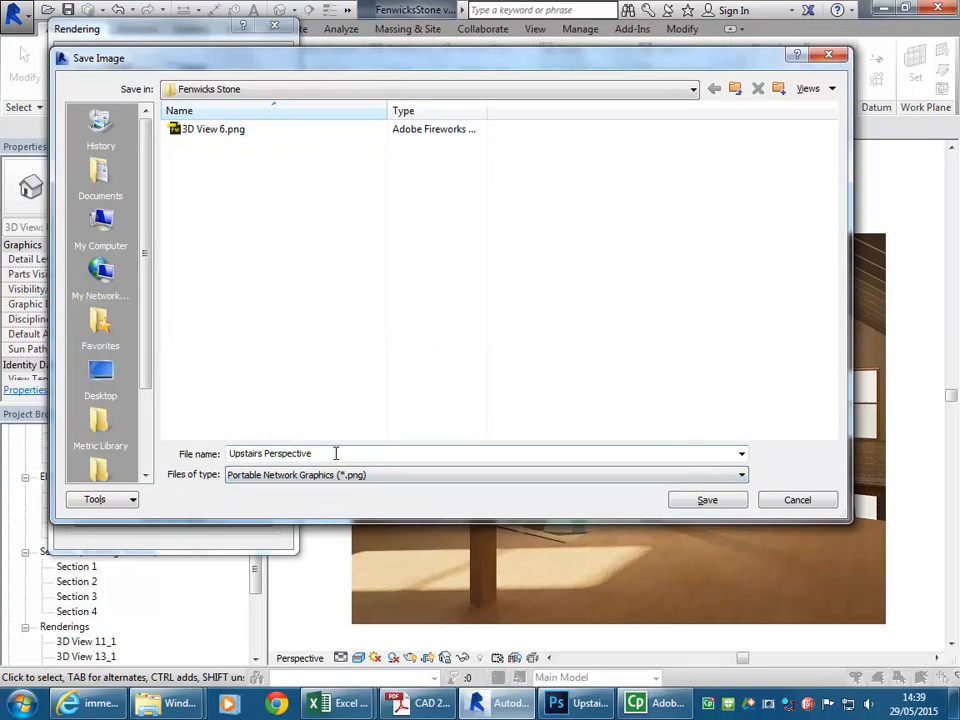
{"action": "left_click", "coordinate": [737, 499]}
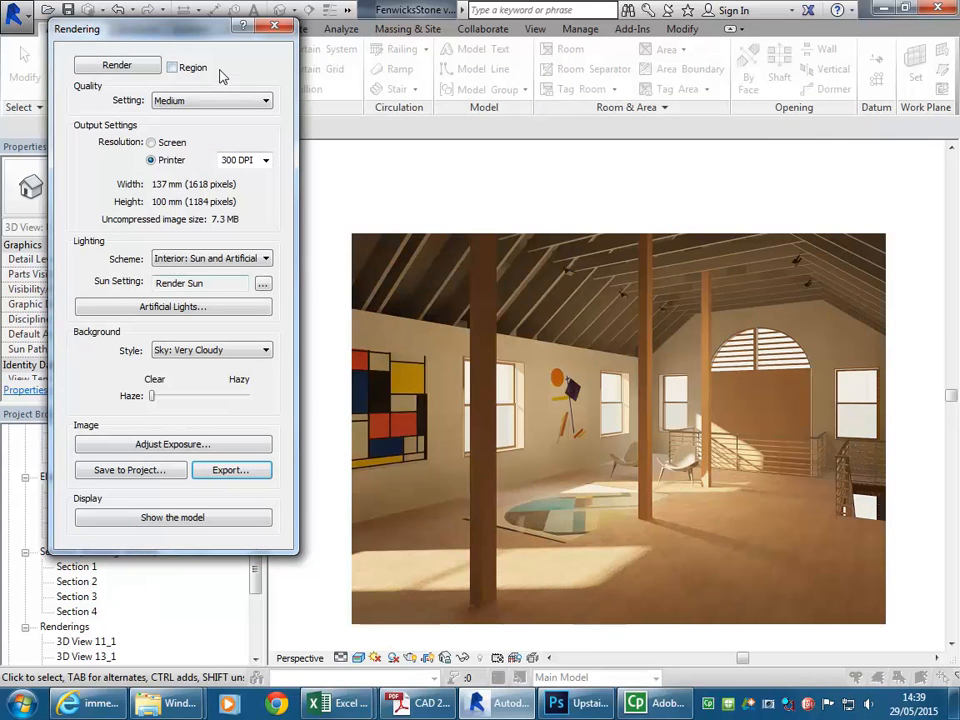
{"action": "left_click", "coordinate": [274, 26]}
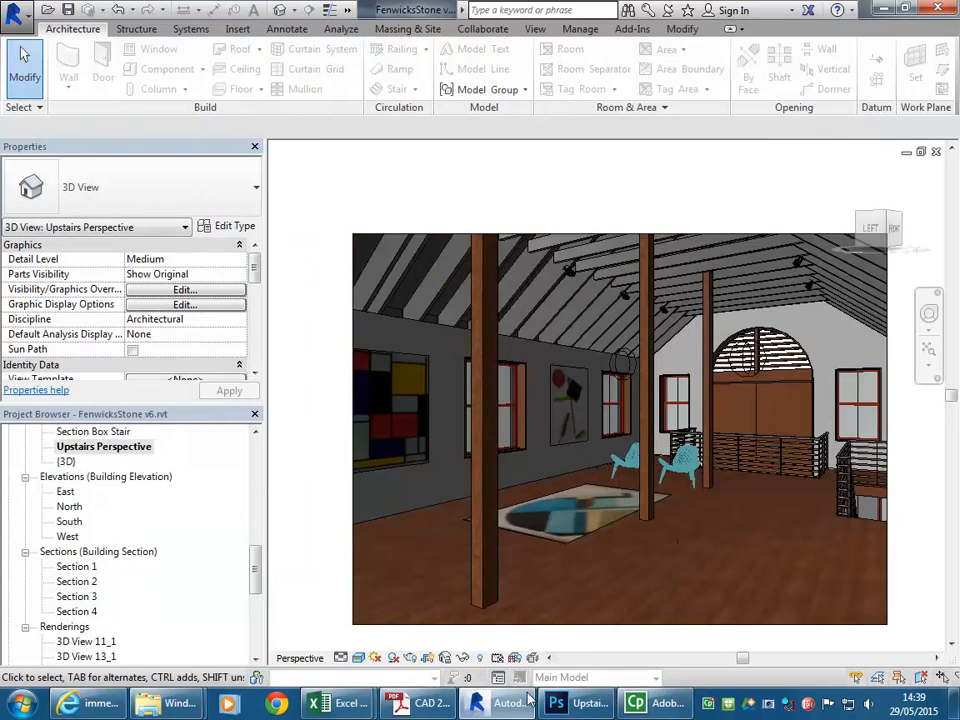
Return to Photoshop and open Upstairs Perspective.png from the Fenwicks Stone folder, sorting the files by date modified
{"action": "left_click", "coordinate": [583, 703]}
{"action": "left_click", "coordinate": [50, 11]}
{"action": "left_click", "coordinate": [55, 46]}
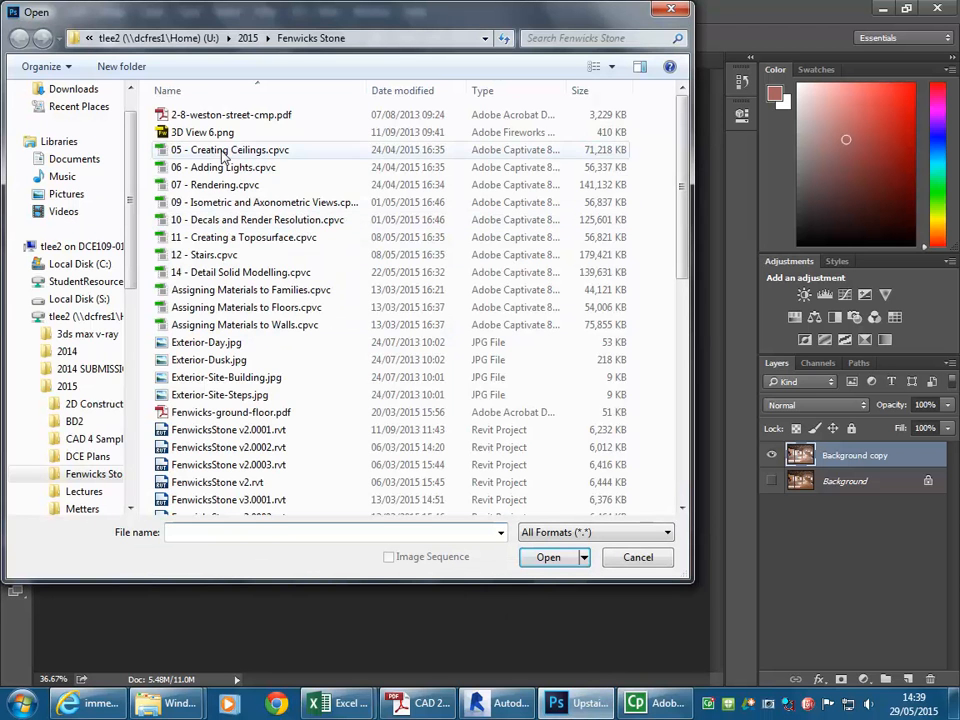
{"action": "left_click", "coordinate": [209, 116]}
{"action": "scroll", "coordinate": [208, 205], "scroll_direction": "down", "scroll_amount": 2}
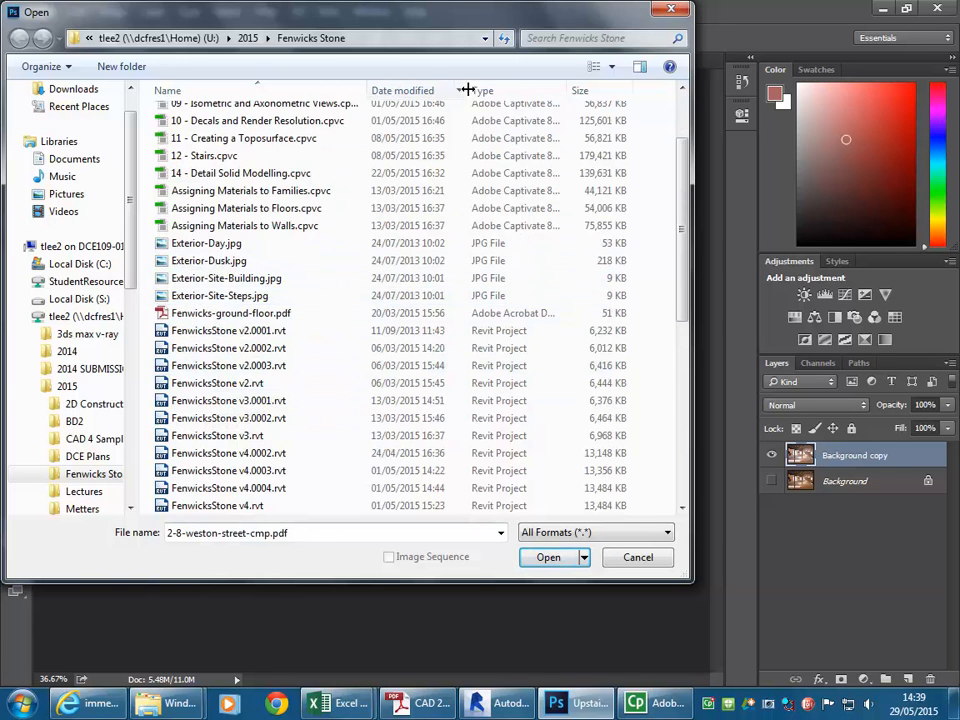
{"action": "left_click", "coordinate": [398, 90]}
{"action": "left_click_drag", "start_coordinate": [680, 271], "coordinate": [681, 137]}
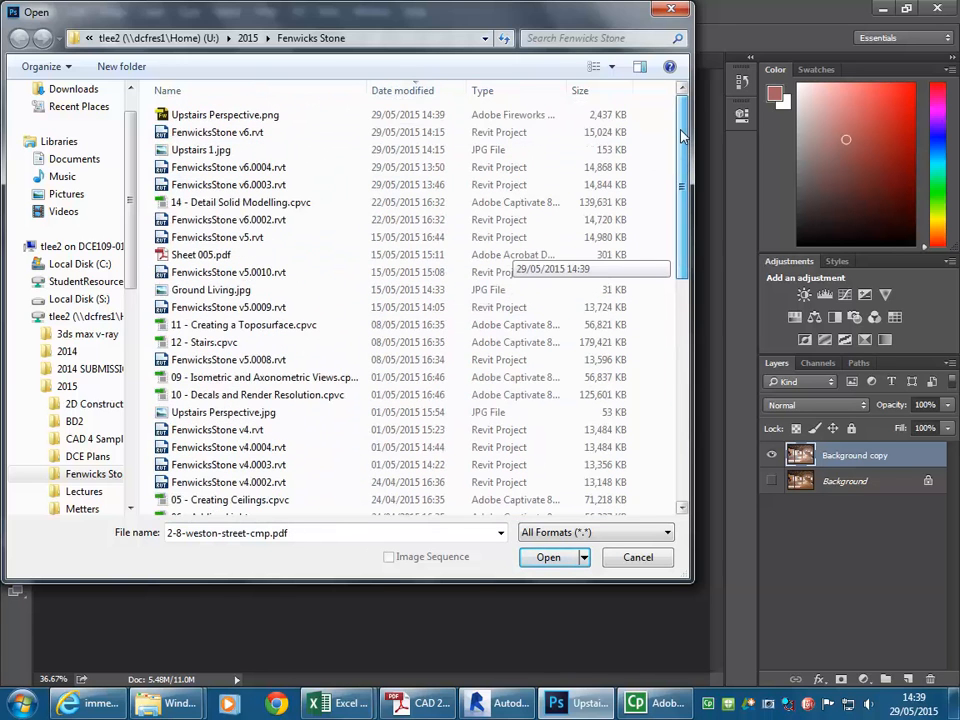
{"action": "double_click", "coordinate": [197, 113]}
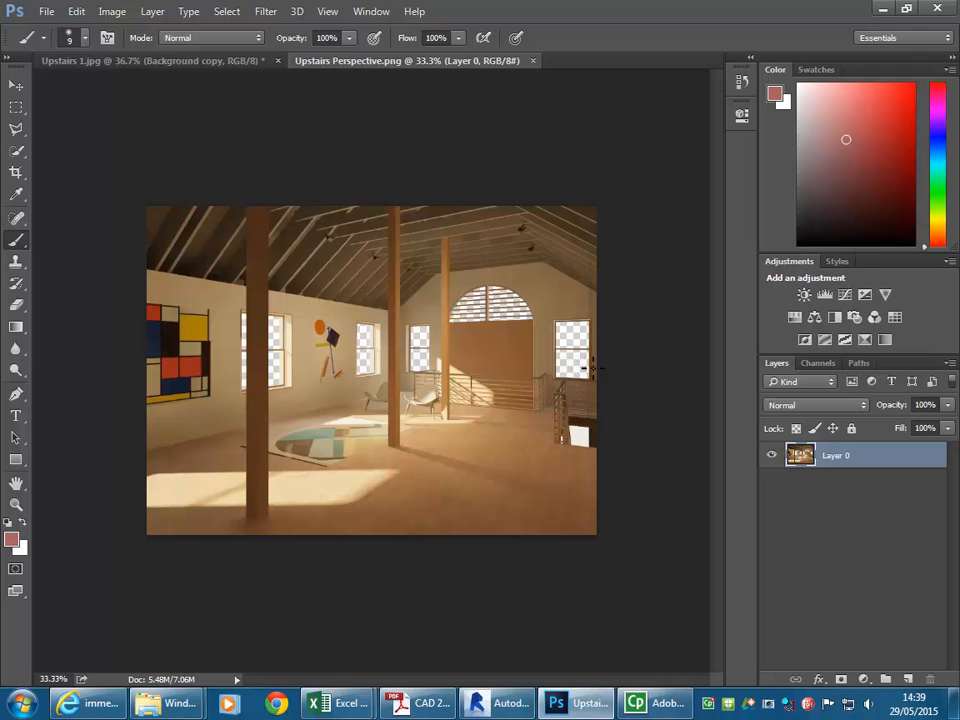
Copy the entire Upstairs Perspective.png image into Upstairs 1.jpg as a new layer and hide the Background copy layer
{"action": "left_click", "coordinate": [816, 363]}
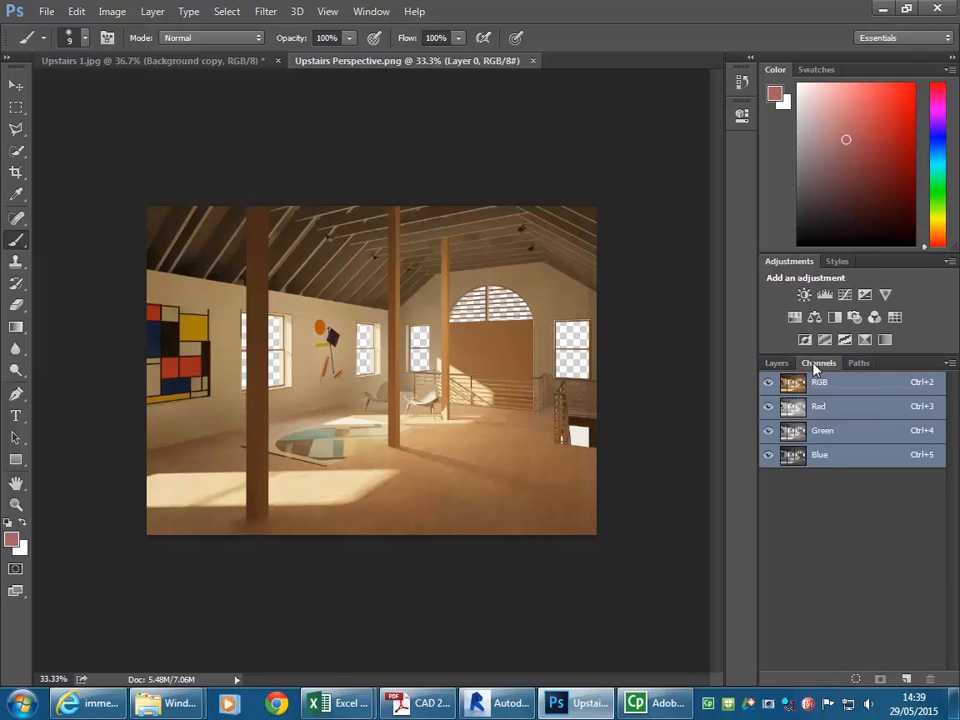
{"action": "left_click", "coordinate": [778, 364]}
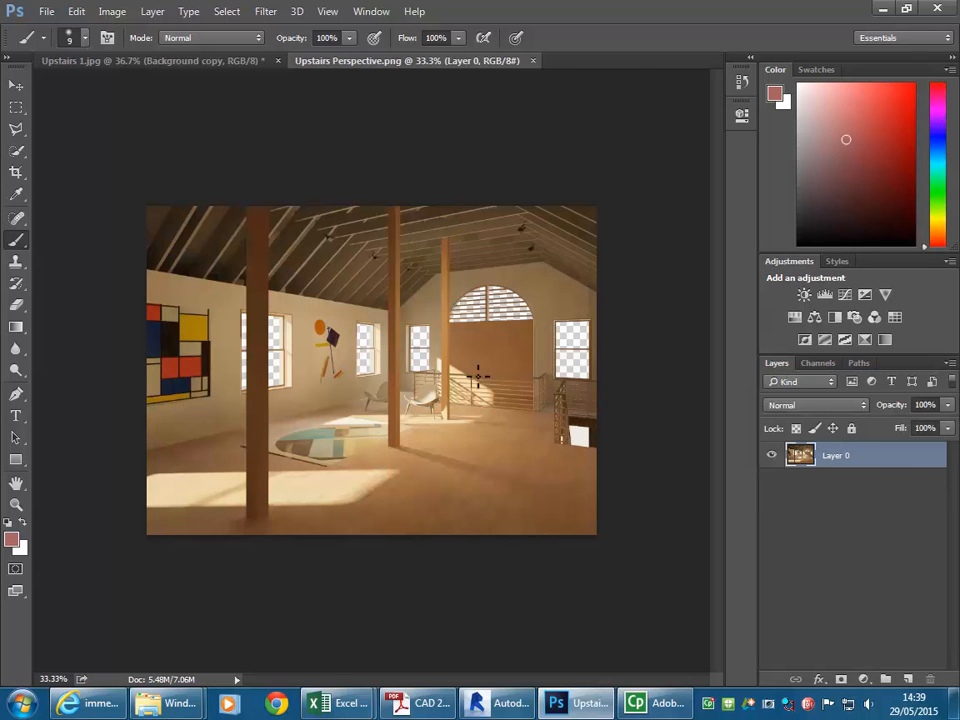
{"action": "key", "text": "ctrl+a"}
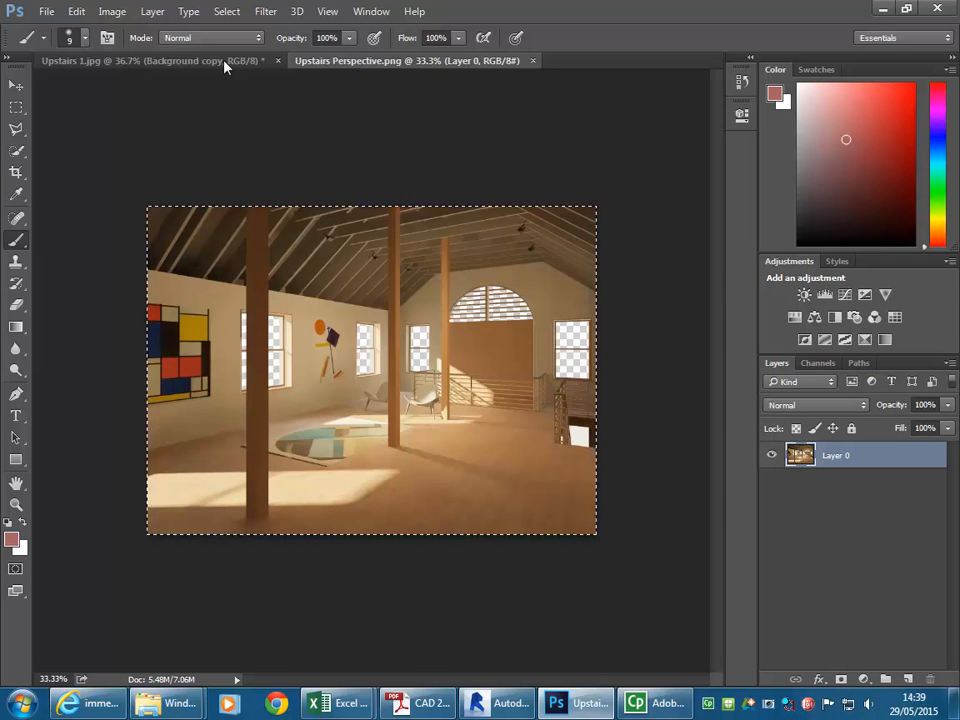
{"action": "left_click", "coordinate": [131, 60]}
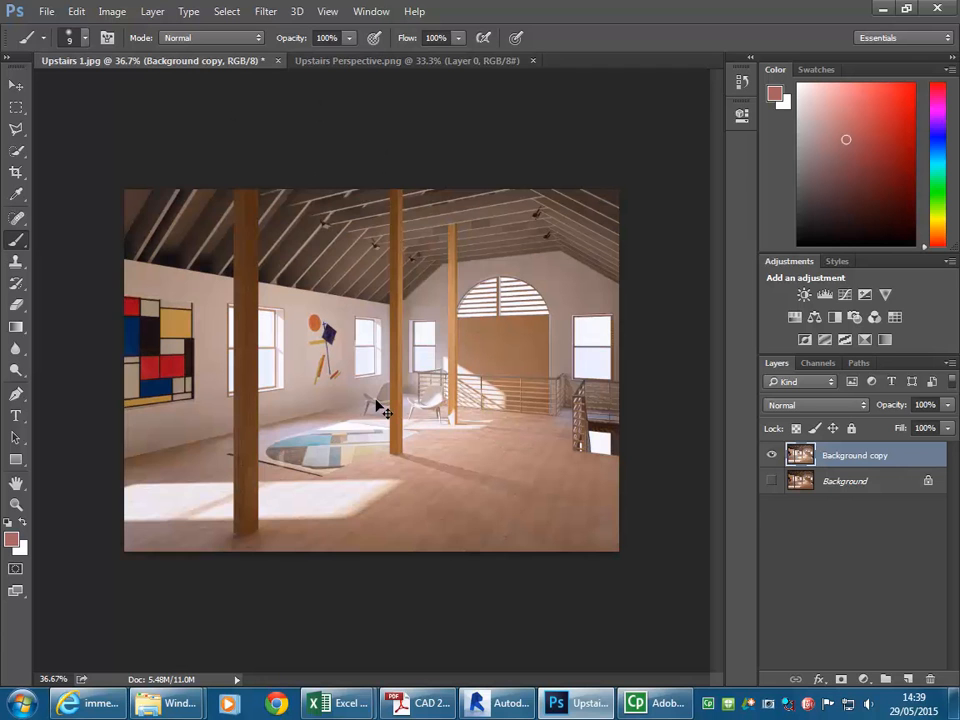
{"action": "left_click_drag", "start_coordinate": [376, 403], "coordinate": [381, 405]}
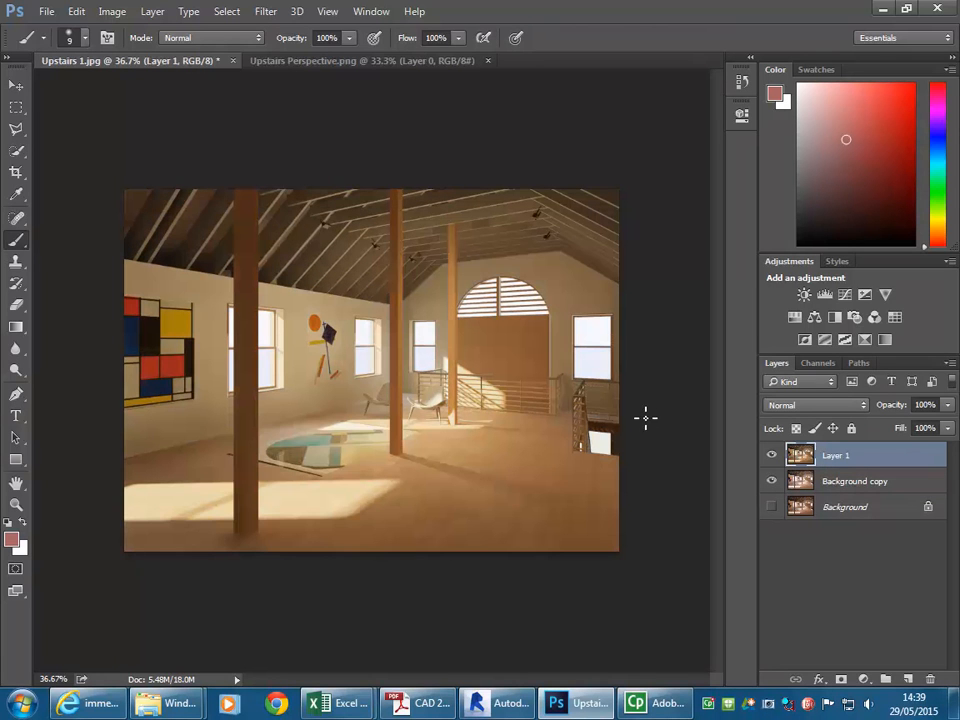
{"action": "left_click", "coordinate": [772, 481]}
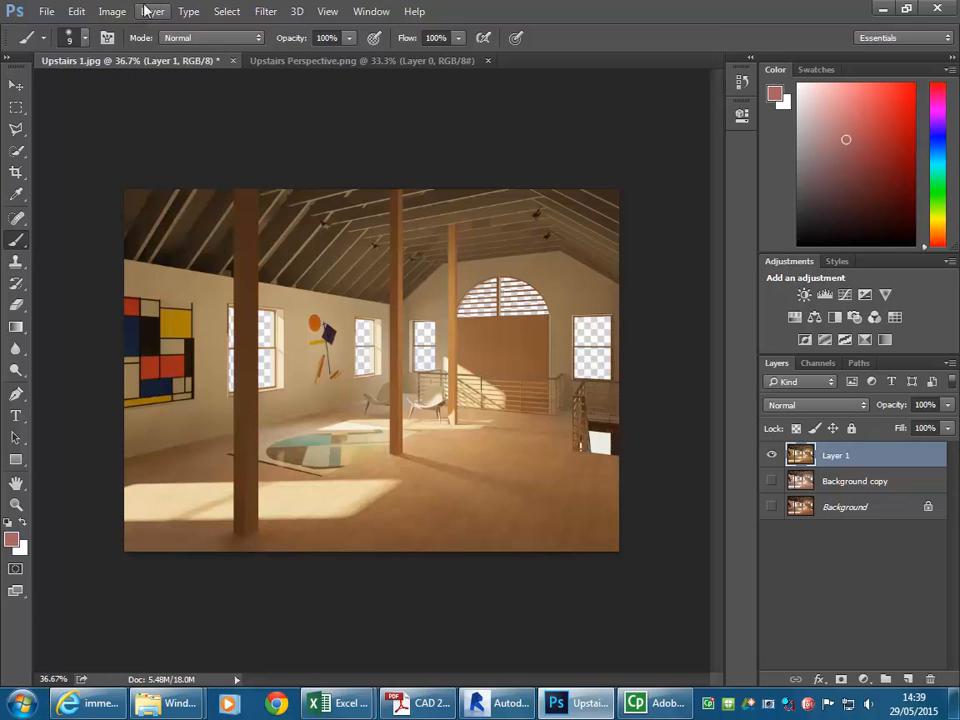
{"action": "left_click", "coordinate": [113, 11]}
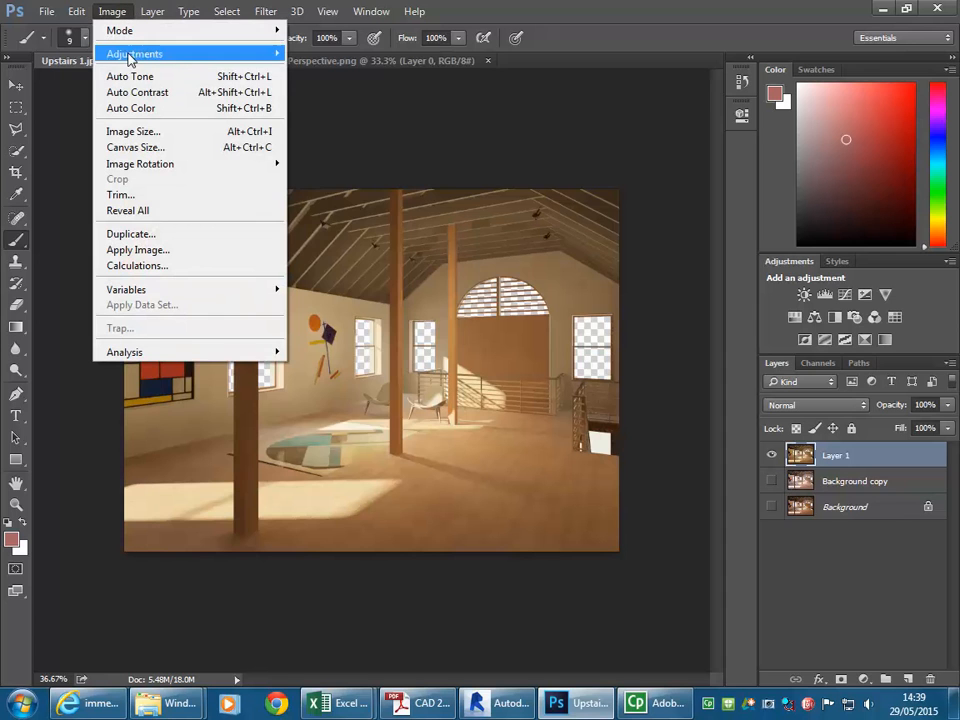
{"action": "mouse_move", "coordinate": [129, 54]}
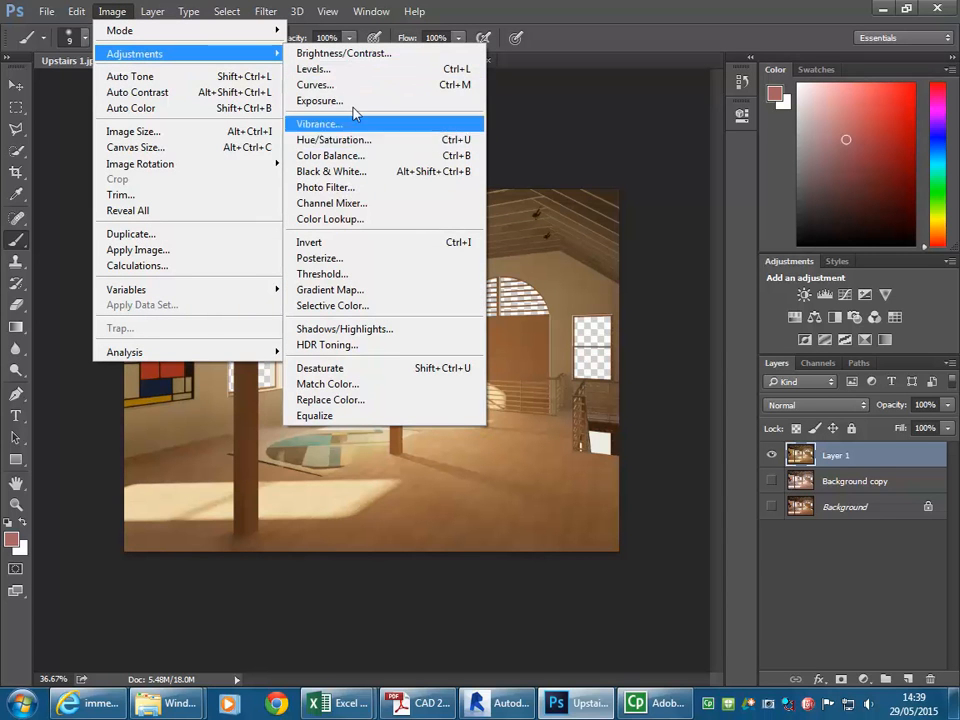
{"action": "left_click", "coordinate": [333, 348]}
{"action": "left_click_drag", "start_coordinate": [496, 323], "coordinate": [601, 122]}
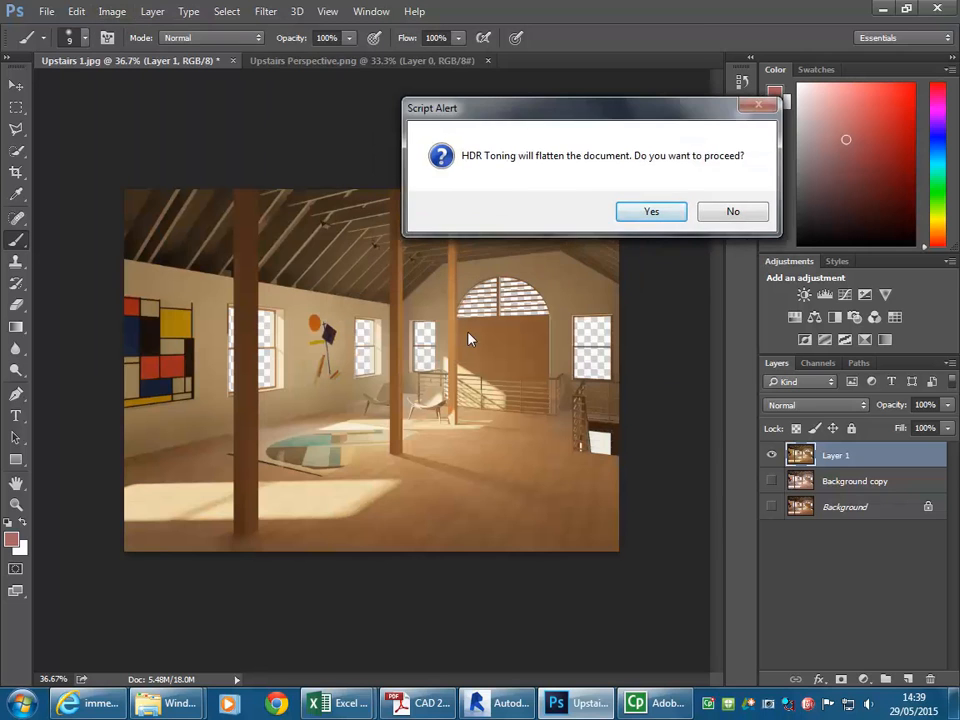
{"action": "left_click", "coordinate": [734, 215]}
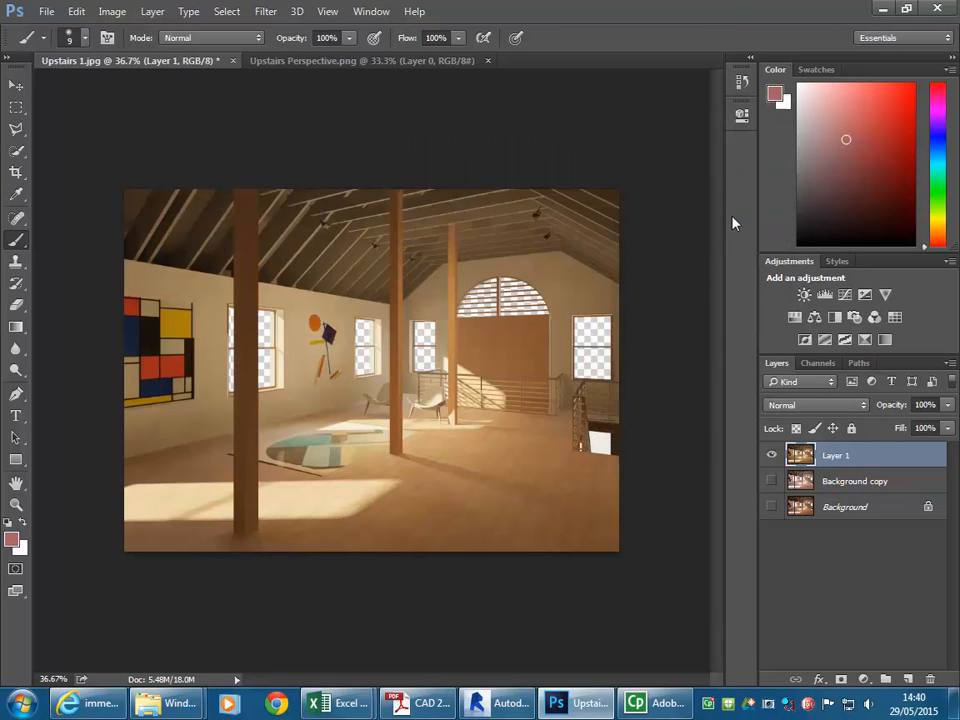
{"action": "left_click", "coordinate": [338, 62]}
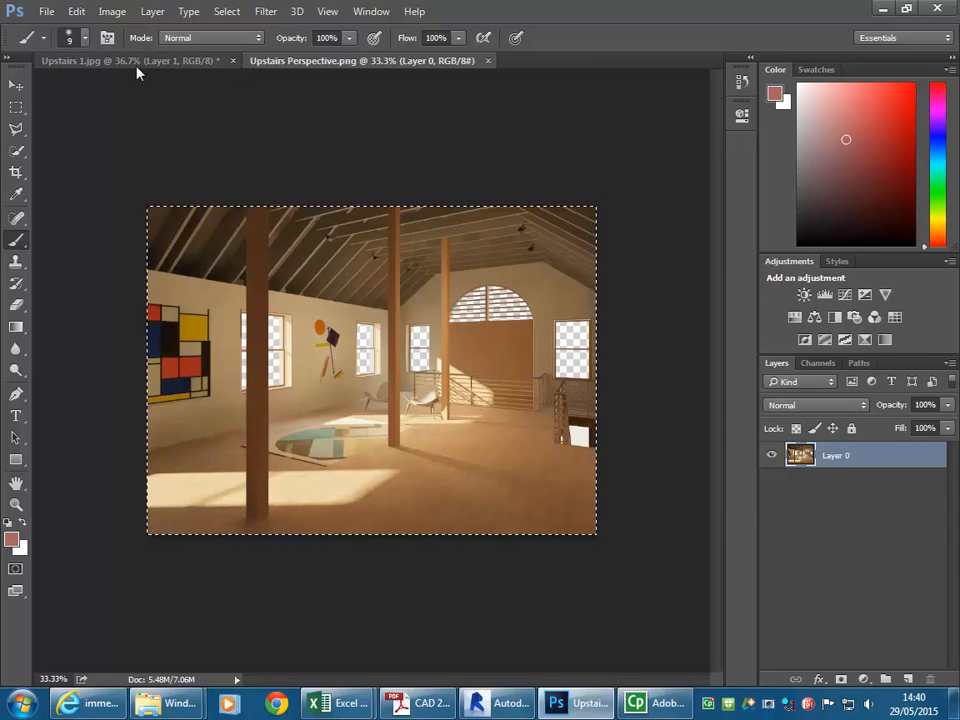
{"action": "left_click", "coordinate": [110, 61]}
Apply an Exposure adjustment to Layer 1 with exposure +0.42, offset -0.0352 and gamma correction 1.11
{"action": "left_click", "coordinate": [110, 12]}
{"action": "mouse_move", "coordinate": [150, 53]}
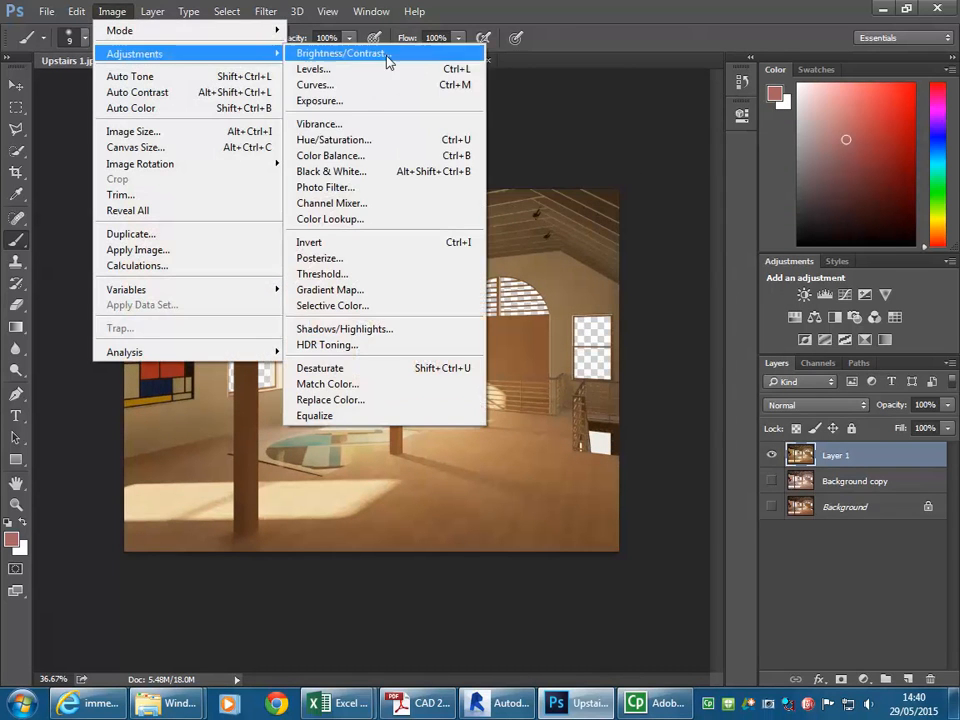
{"action": "left_click", "coordinate": [339, 101]}
{"action": "left_click_drag", "start_coordinate": [687, 94], "coordinate": [744, 71]}
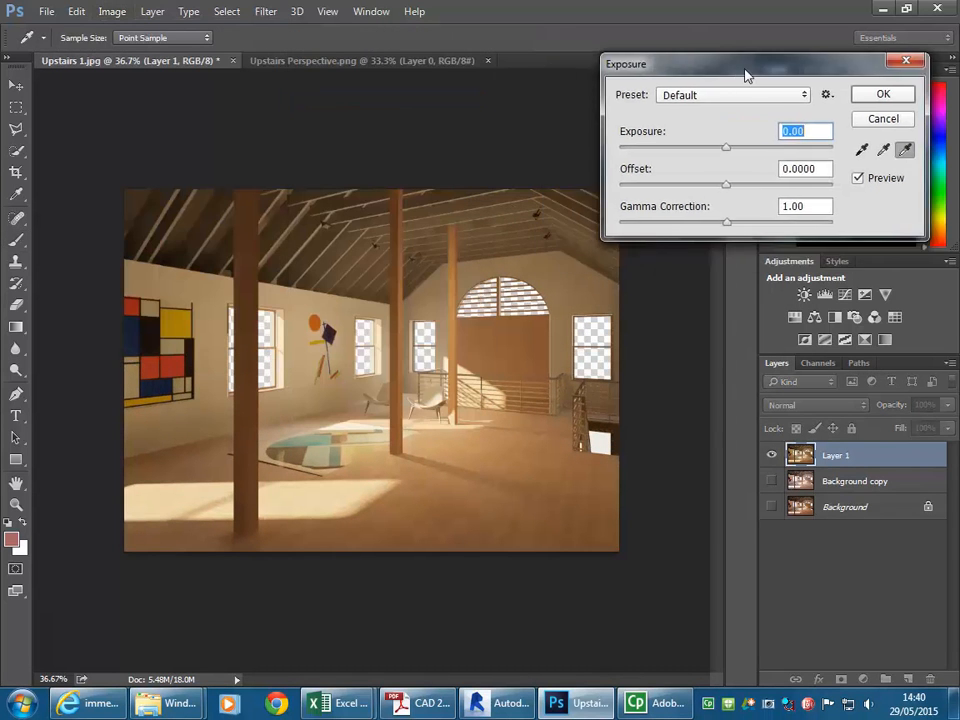
{"action": "left_click_drag", "start_coordinate": [727, 148], "coordinate": [733, 149]}
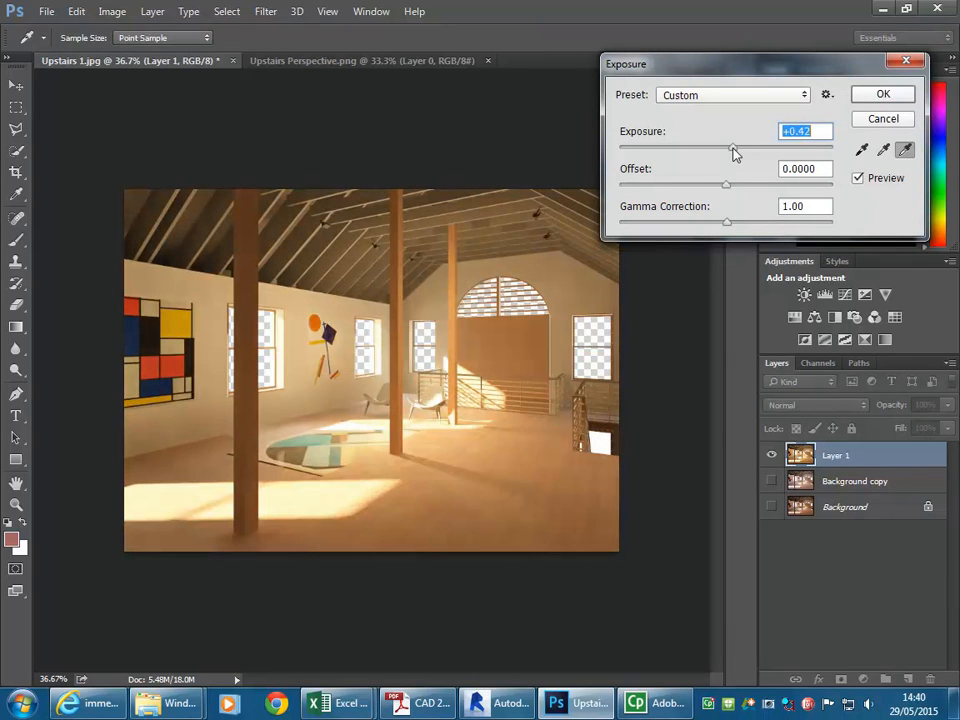
{"action": "left_click_drag", "start_coordinate": [727, 218], "coordinate": [720, 191]}
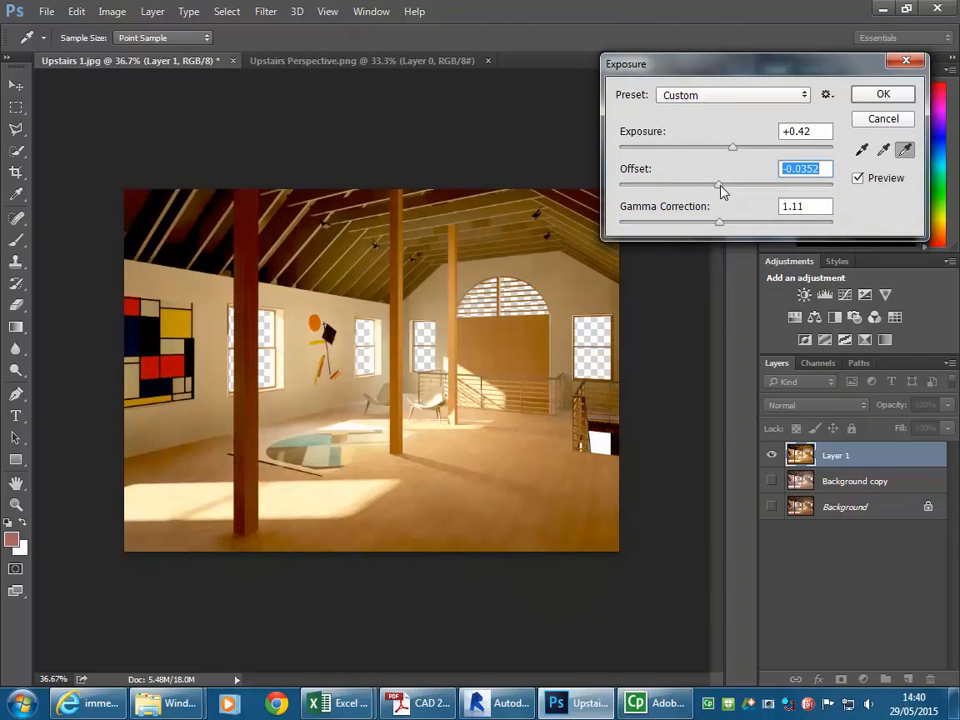
{"action": "left_click", "coordinate": [881, 96]}
Apply a Photo Filter to Layer 1 using Cooling Filter (80) at 25% density
{"action": "left_click", "coordinate": [112, 12]}
{"action": "mouse_move", "coordinate": [116, 57]}
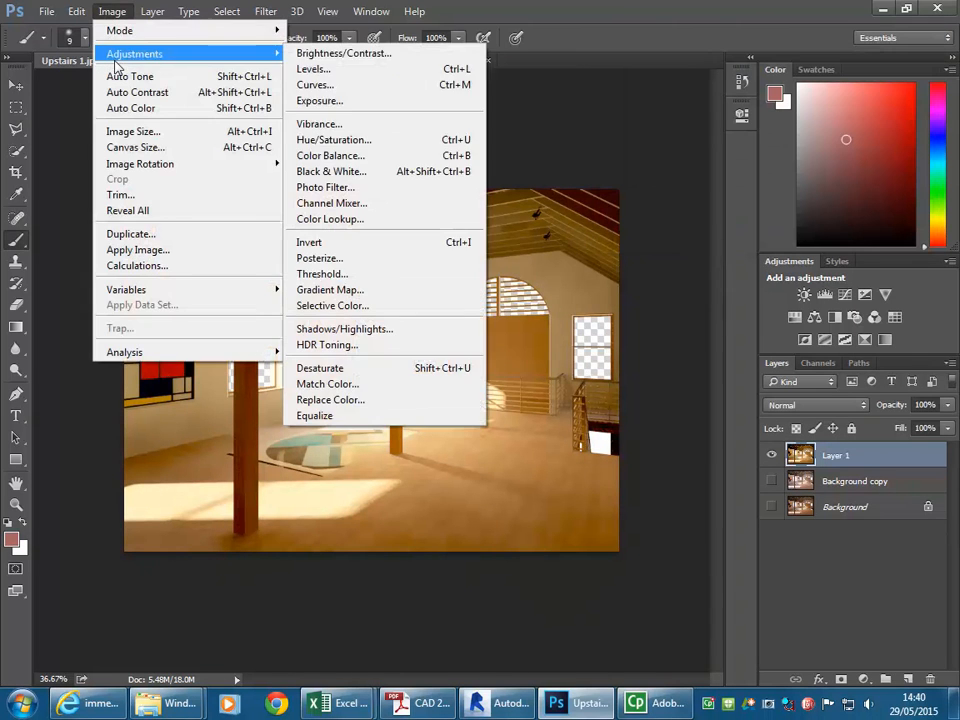
{"action": "left_click", "coordinate": [316, 188]}
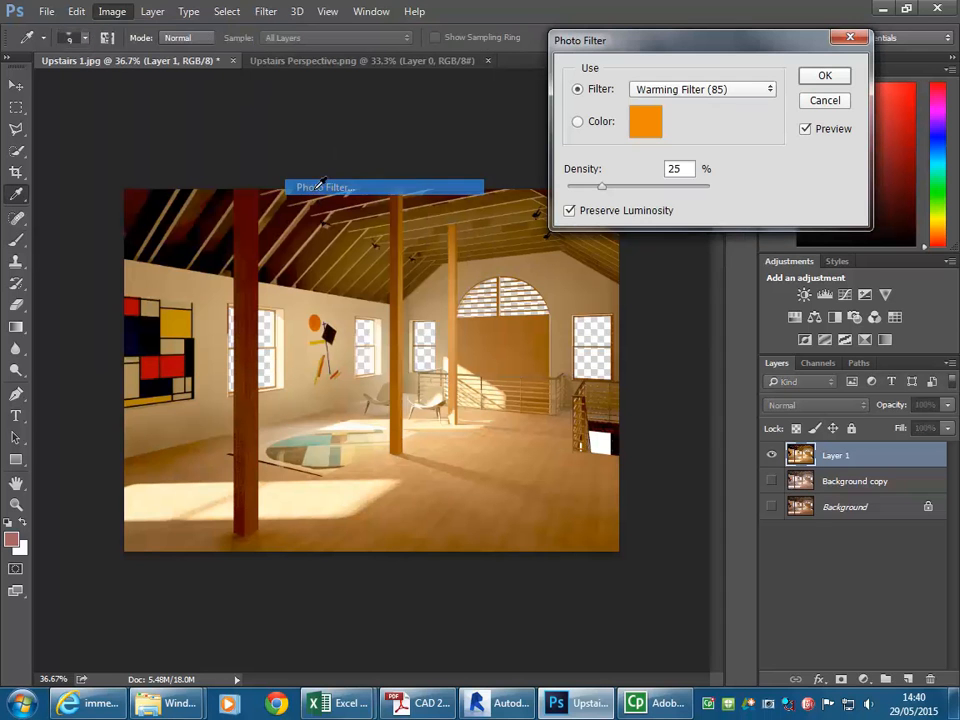
{"action": "left_click", "coordinate": [679, 92]}
{"action": "left_click", "coordinate": [679, 154]}
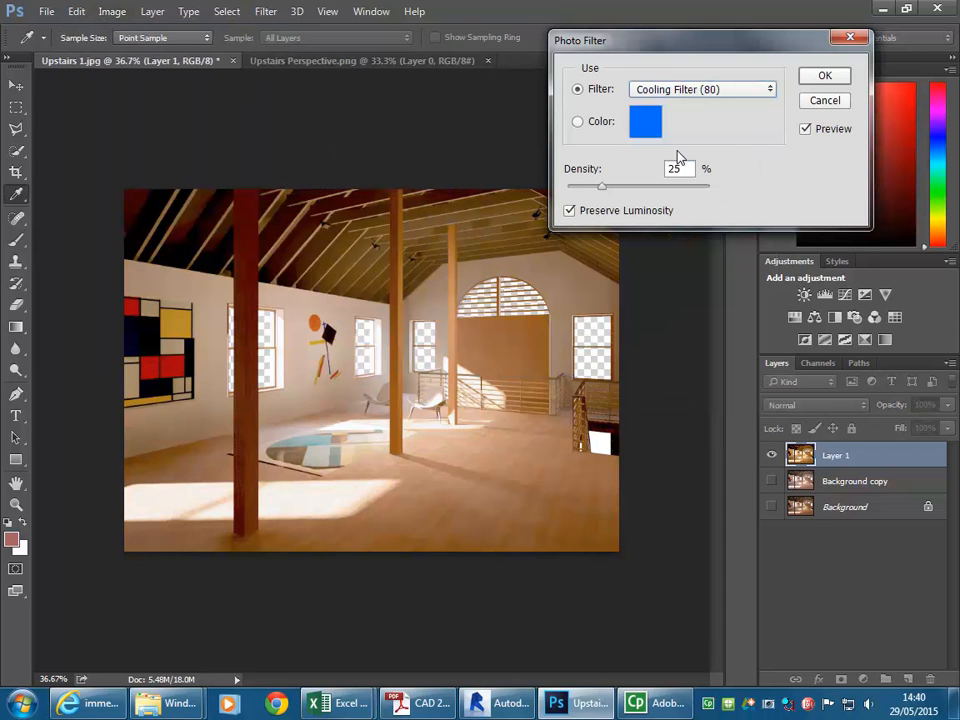
{"action": "left_click", "coordinate": [828, 76]}
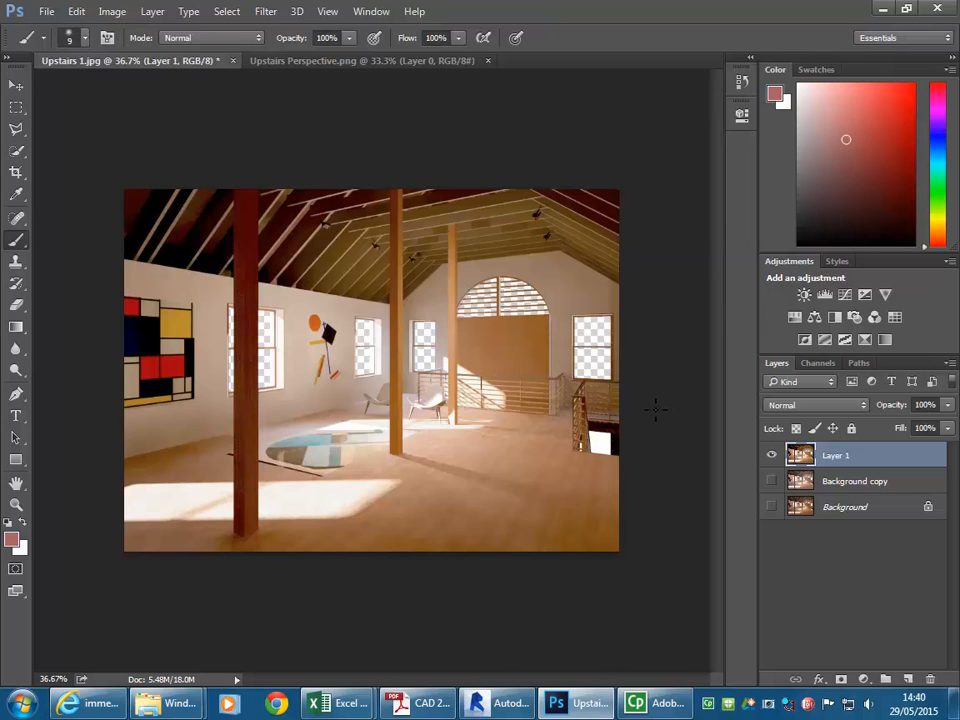
Select the Background copy layer and browse for a file to open in StudentResources (P:) > EDU_DC_InteriorDesign > Material Images > background
{"action": "left_click", "coordinate": [805, 480]}
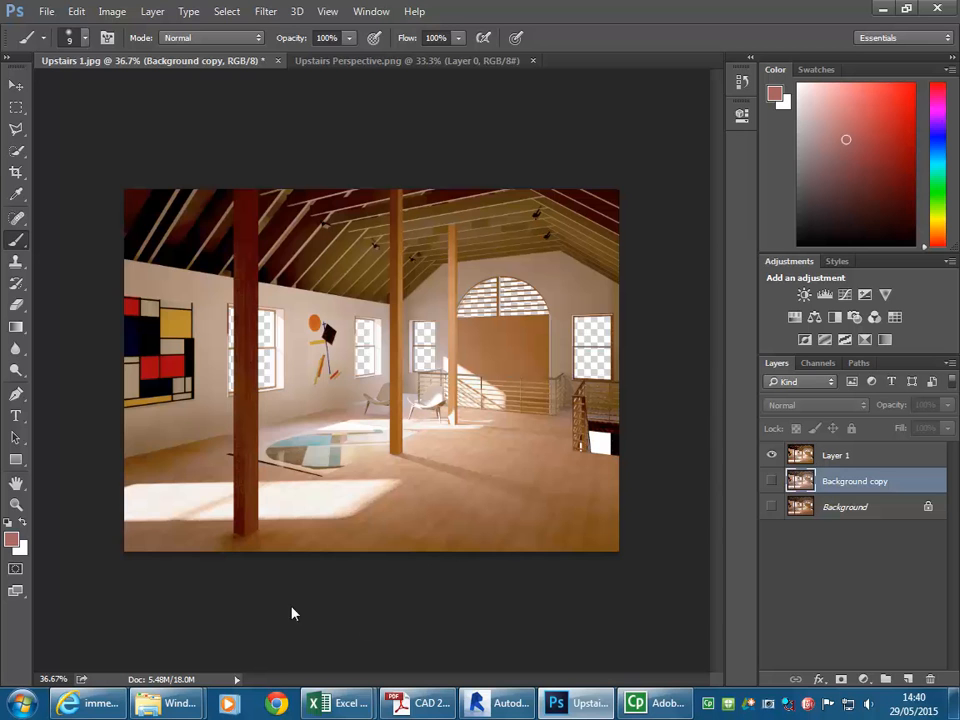
{"action": "left_click", "coordinate": [44, 11]}
{"action": "left_click", "coordinate": [62, 43]}
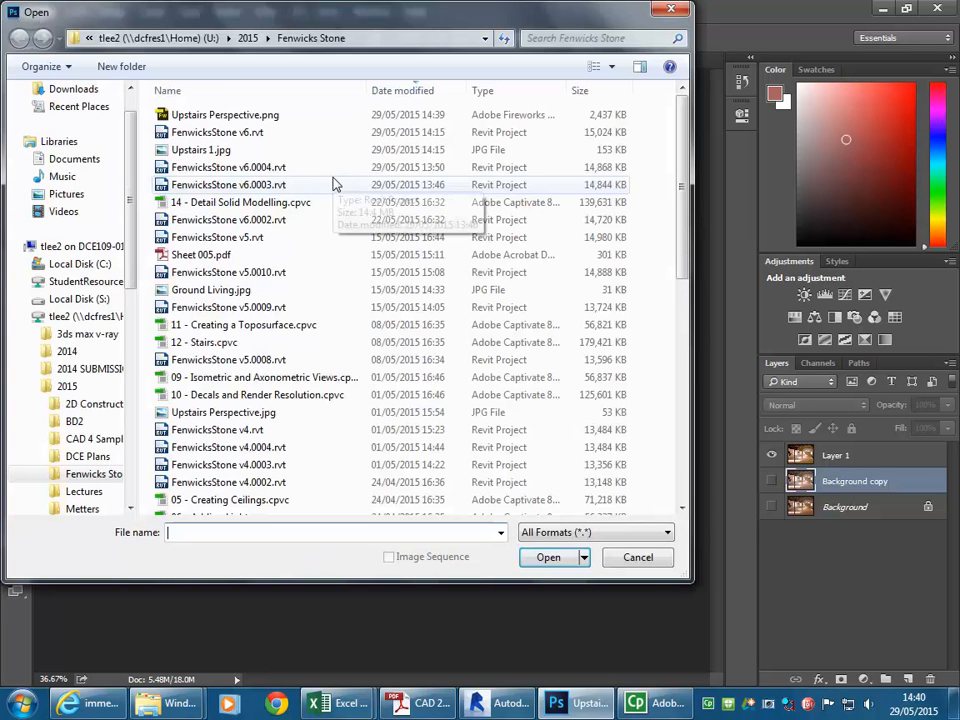
{"action": "left_click", "coordinate": [85, 281]}
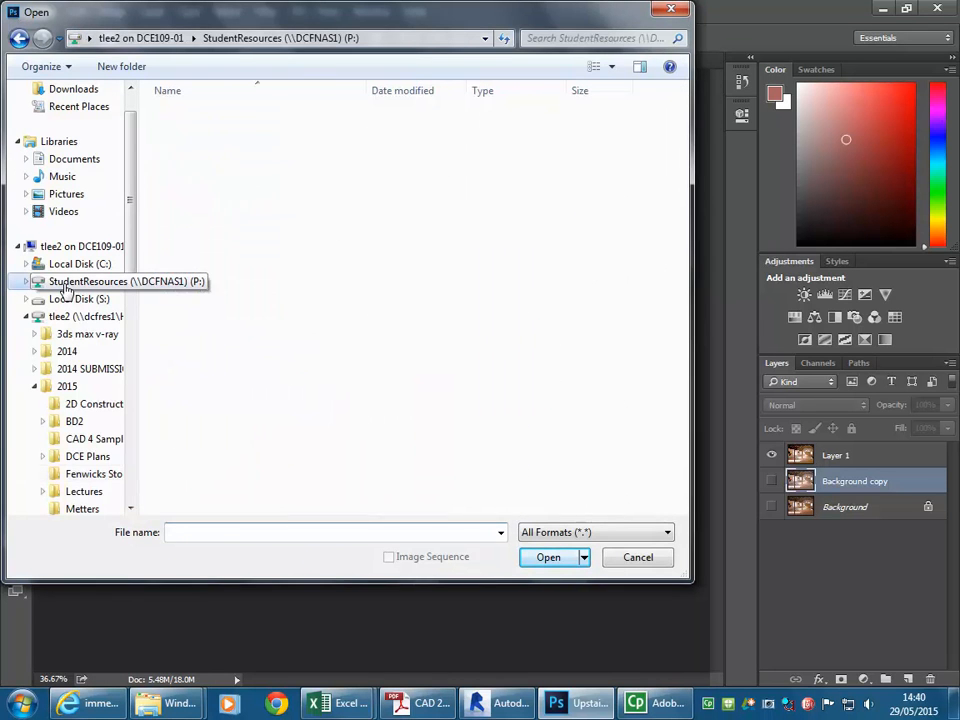
{"action": "double_click", "coordinate": [200, 237]}
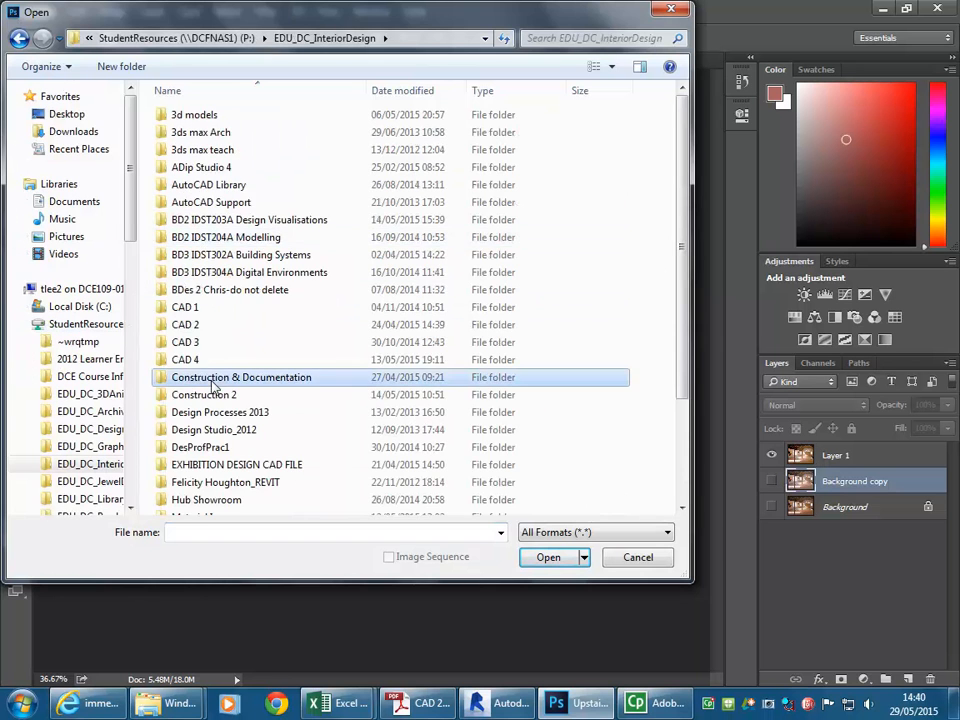
{"action": "left_click", "coordinate": [216, 380]}
{"action": "scroll", "coordinate": [213, 397], "scroll_direction": "down", "scroll_amount": 1}
{"action": "scroll", "coordinate": [213, 397], "scroll_direction": "down", "scroll_amount": 2}
{"action": "double_click", "coordinate": [195, 380]}
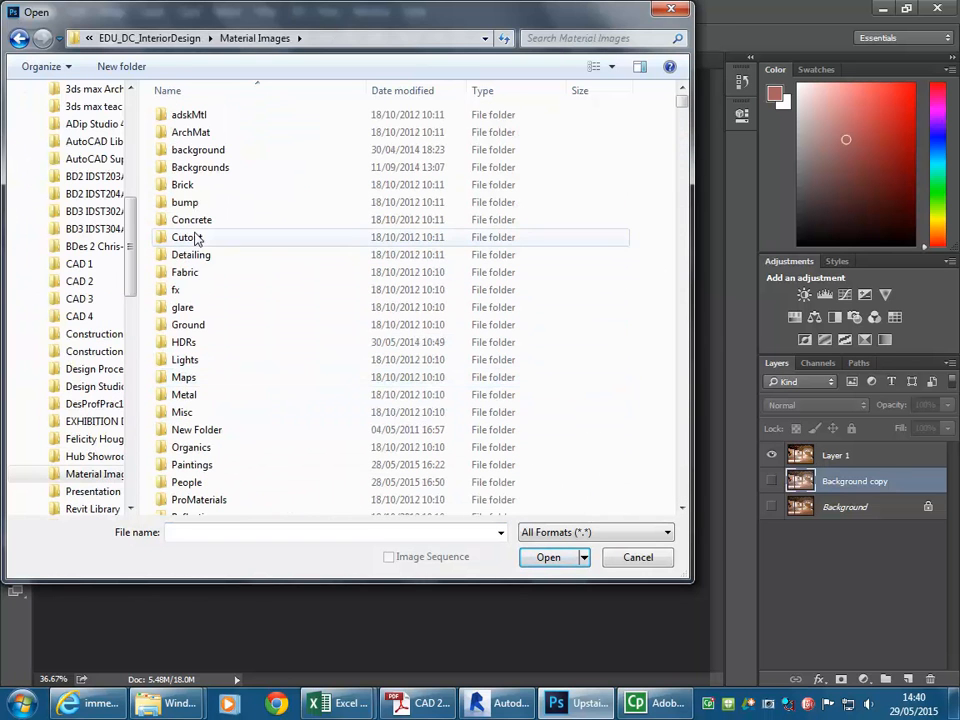
{"action": "double_click", "coordinate": [193, 150]}
Show the background folder's files as medium icons and open the sky image CLOUD01B.JPG
{"action": "left_click", "coordinate": [603, 68]}
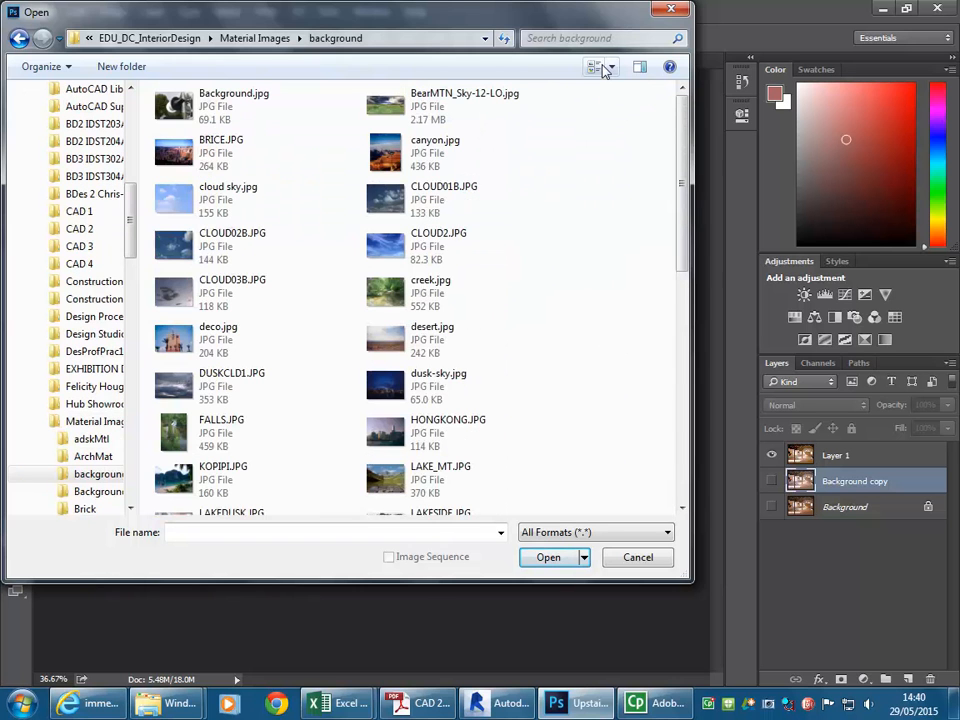
{"action": "left_click", "coordinate": [614, 68]}
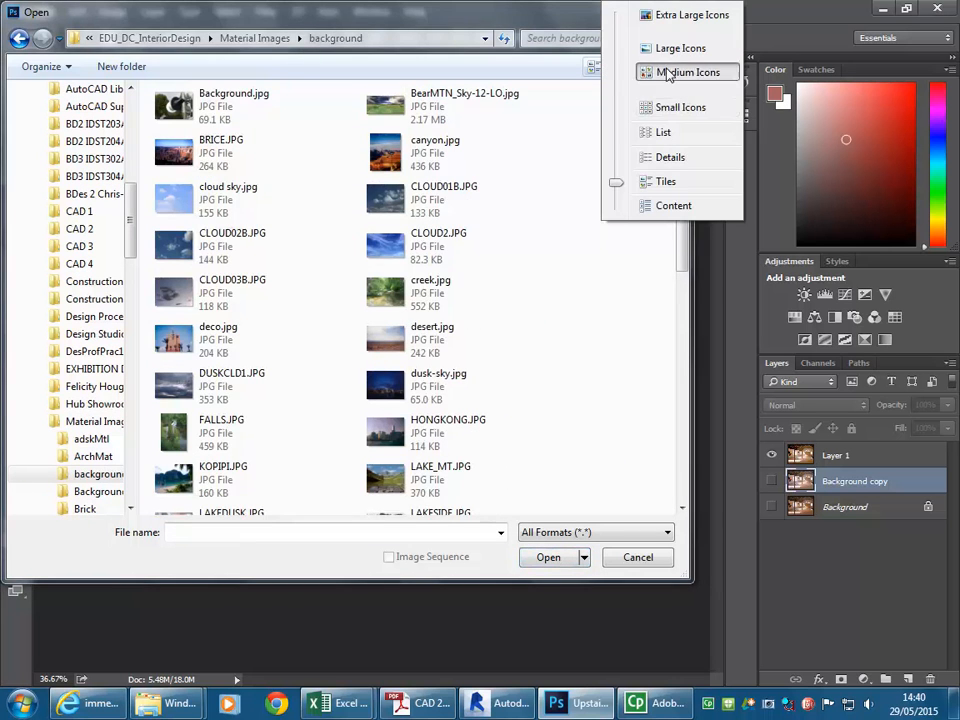
{"action": "left_click", "coordinate": [672, 72]}
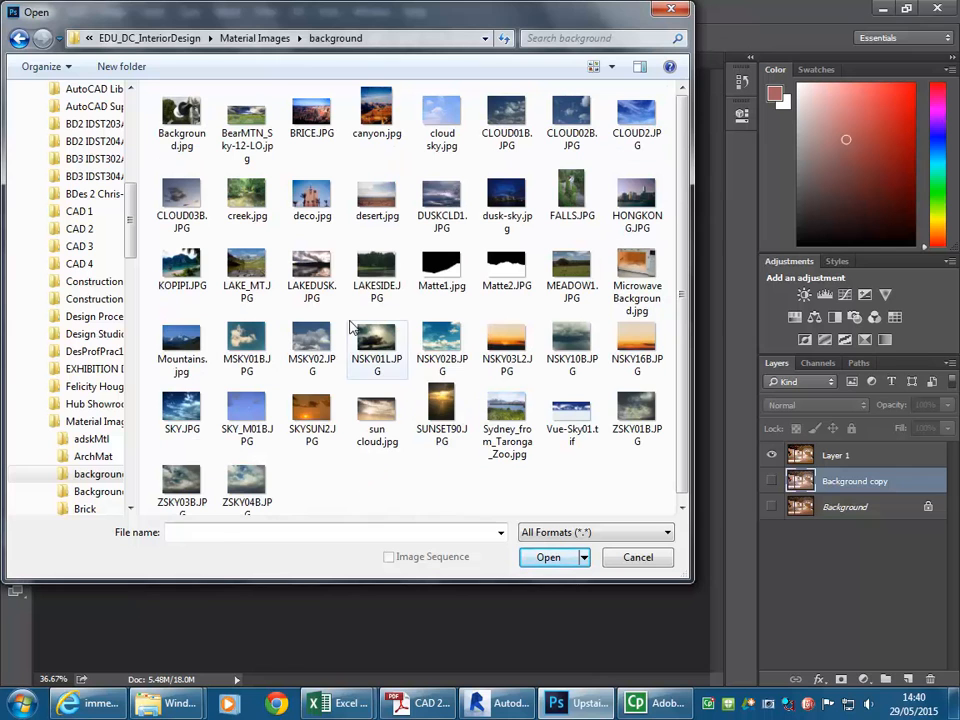
{"action": "left_click", "coordinate": [449, 337]}
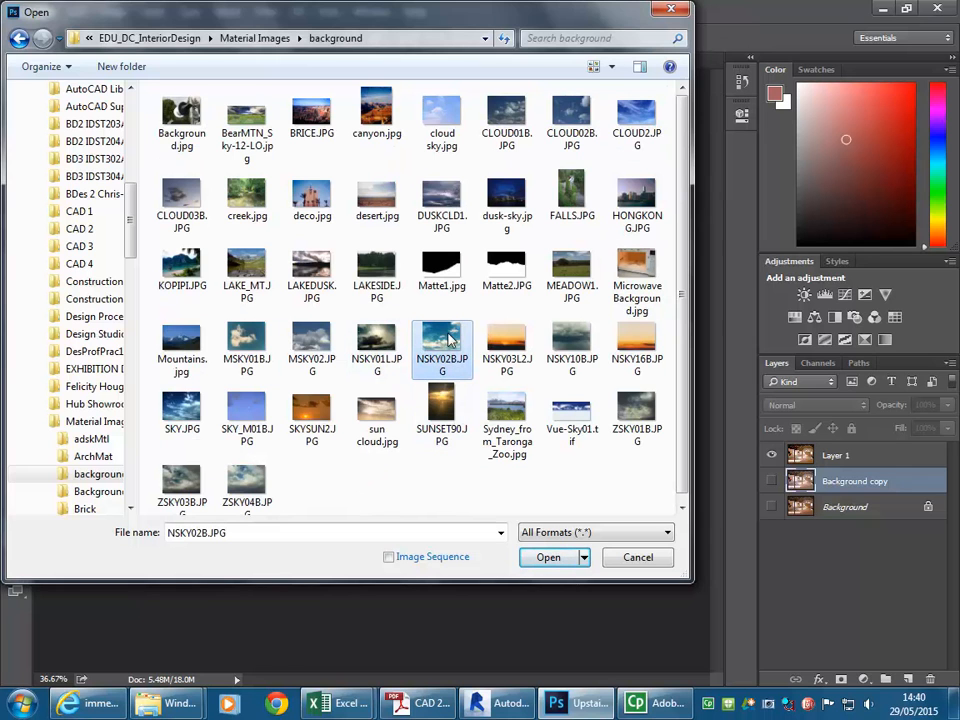
{"action": "left_click", "coordinate": [522, 121]}
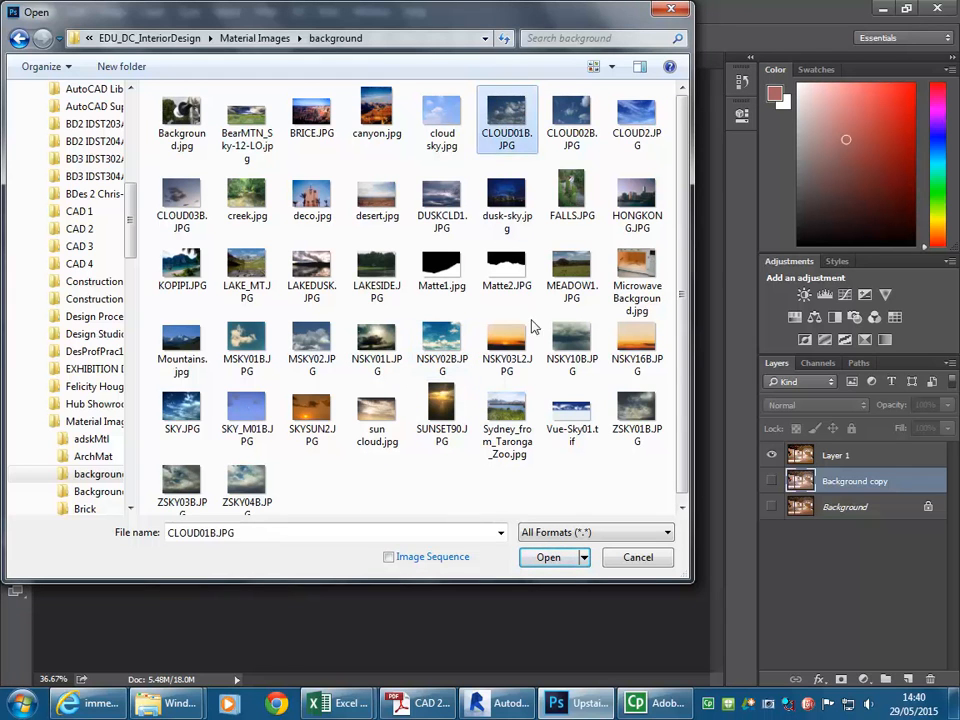
{"action": "double_click", "coordinate": [509, 120]}
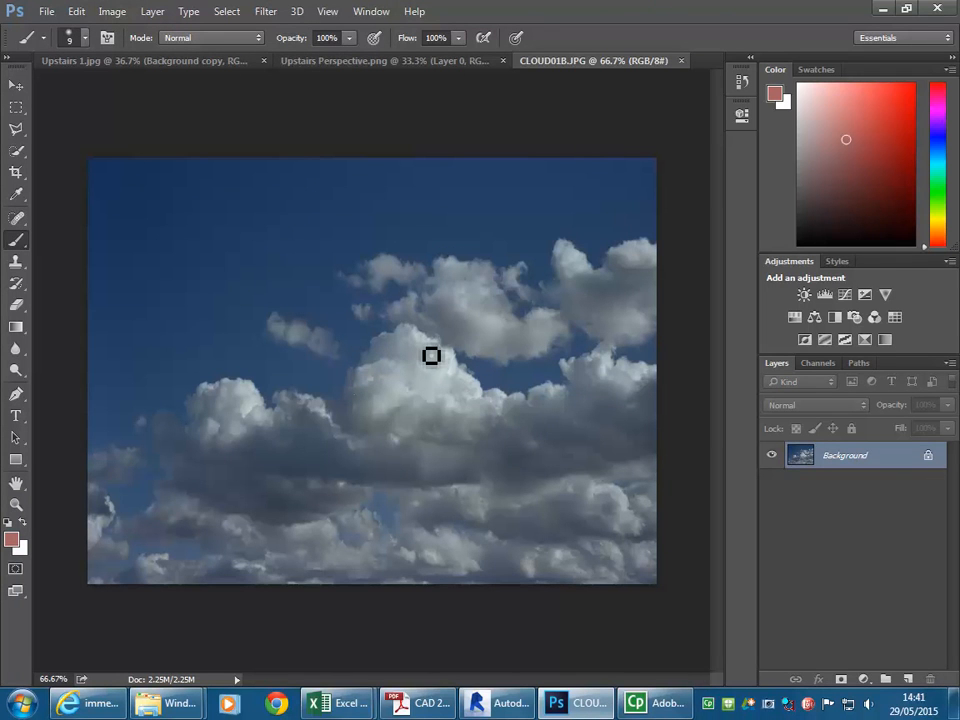
Copy the entire cloud image and paste it into Upstairs 1.jpg as a layer directly above Background copy
{"action": "key", "text": "ctrl+a"}
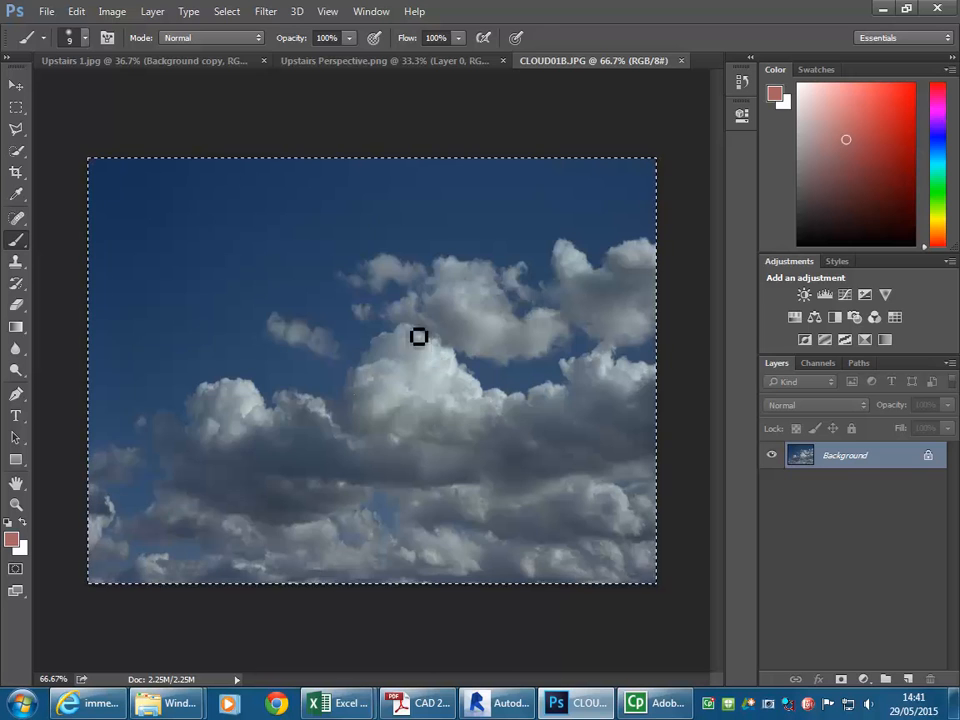
{"action": "left_click", "coordinate": [143, 62]}
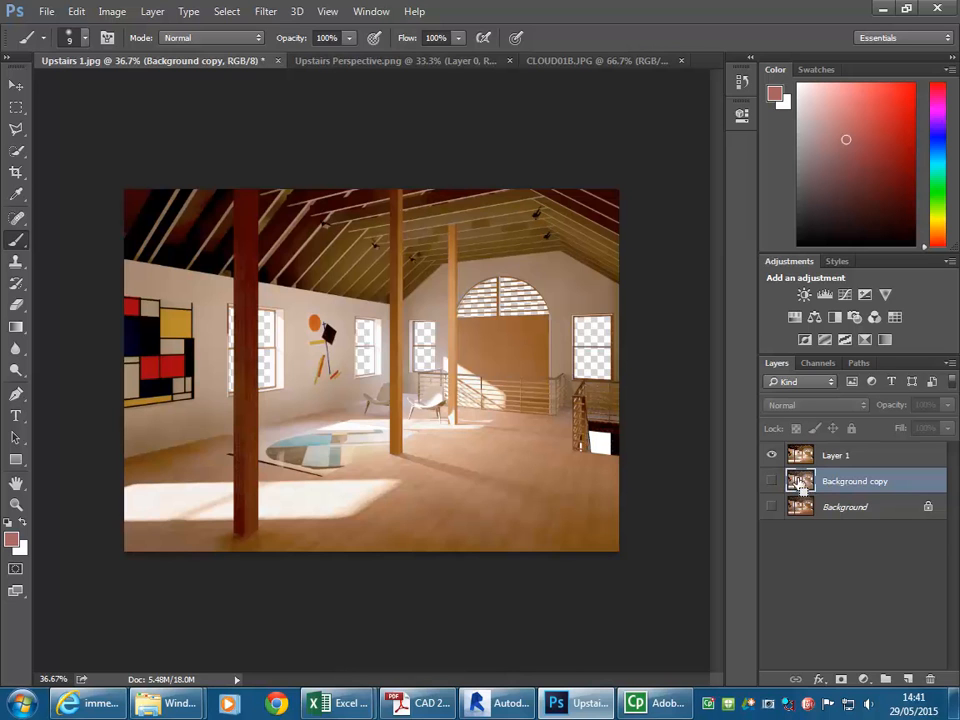
{"action": "key", "text": "ctrl+v"}
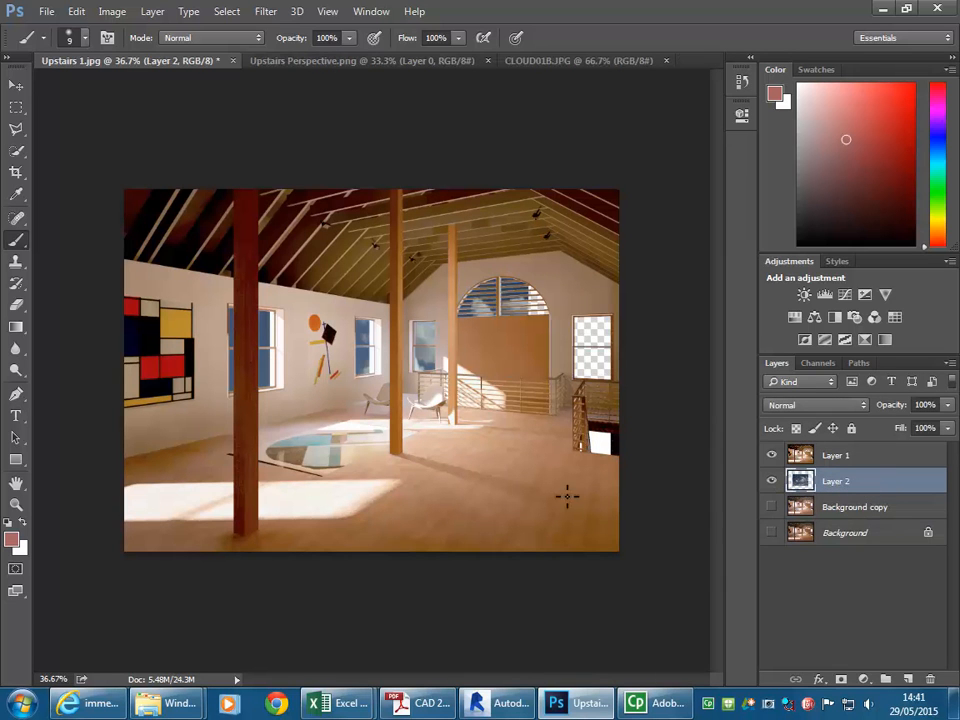
Free Transform the cloud layer (Layer 2), enlarging it to about 145% so the sky reaches behind all the windows
{"action": "left_click", "coordinate": [15, 85]}
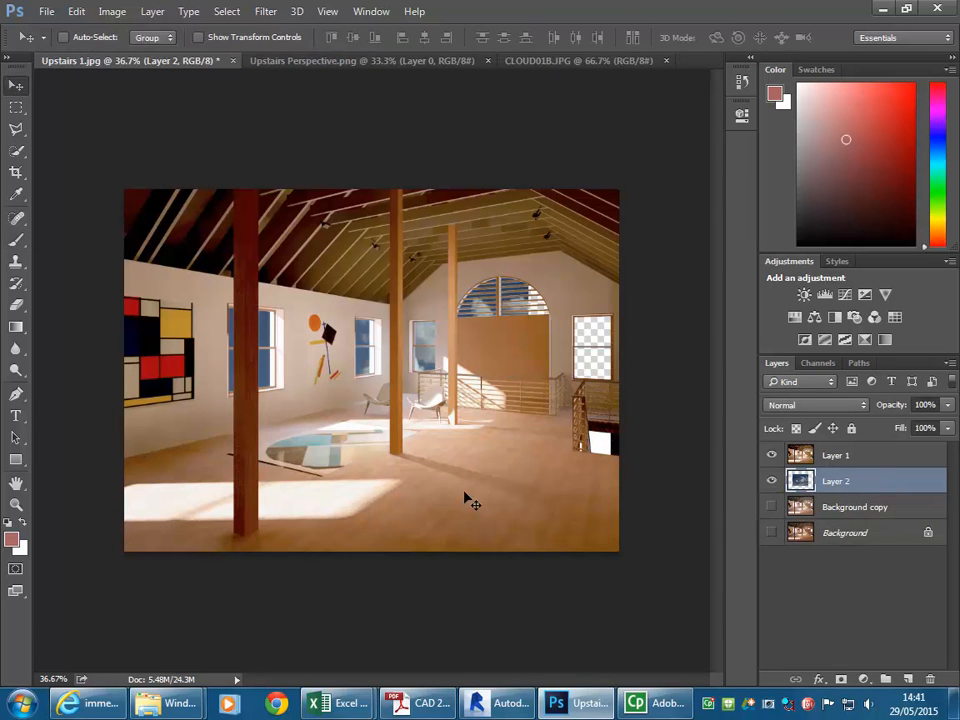
{"action": "key", "text": "ctrl+t"}
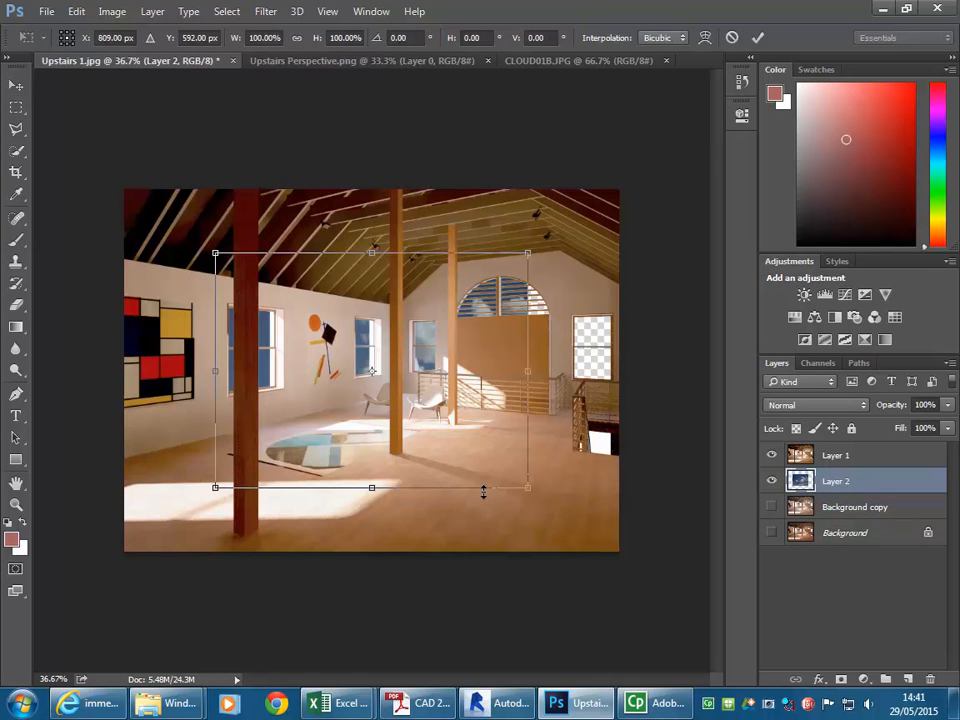
{"action": "left_click_drag", "start_coordinate": [645, 175], "coordinate": [623, 182]}
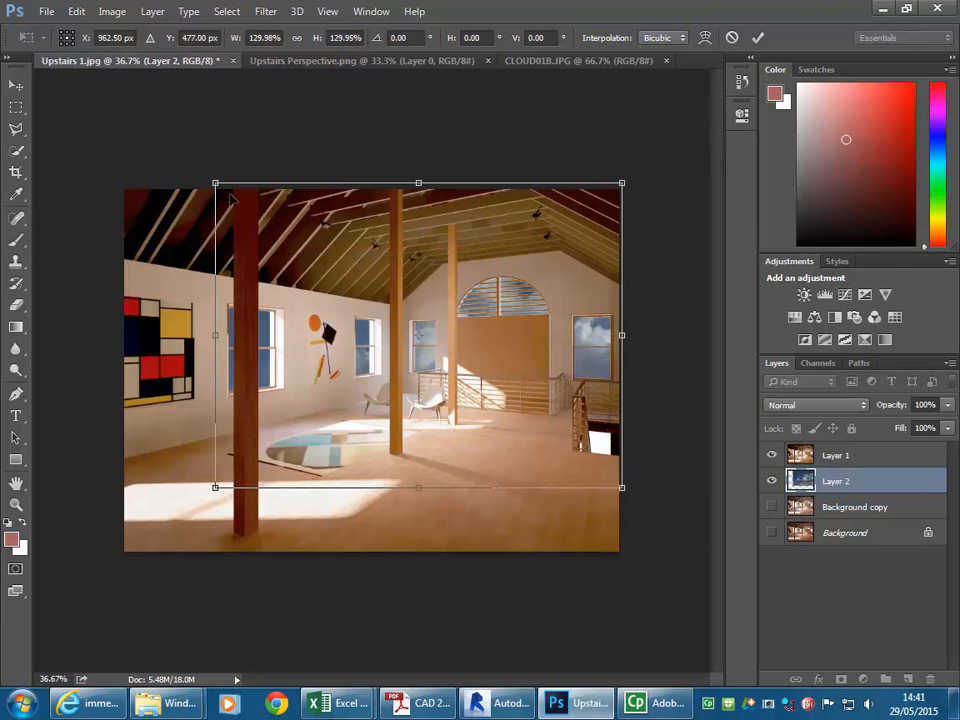
{"action": "left_click_drag", "start_coordinate": [214, 180], "coordinate": [147, 166]}
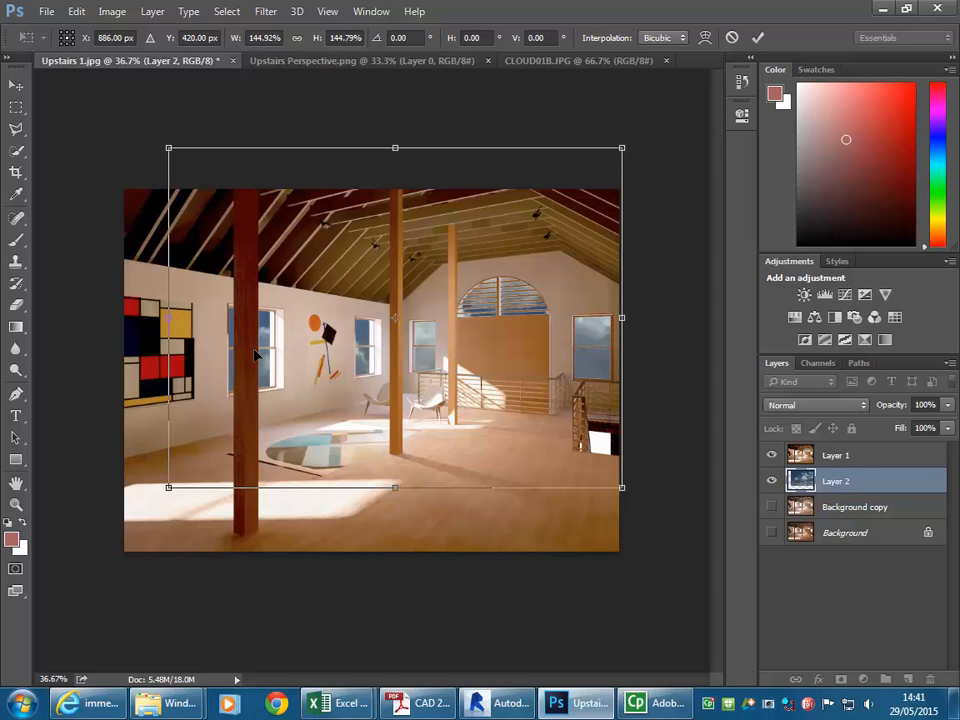
Reposition the enlarged cloud layer at about X 968 px, Y 237 px behind the windows and apply the transform
{"action": "key", "text": "Up"}
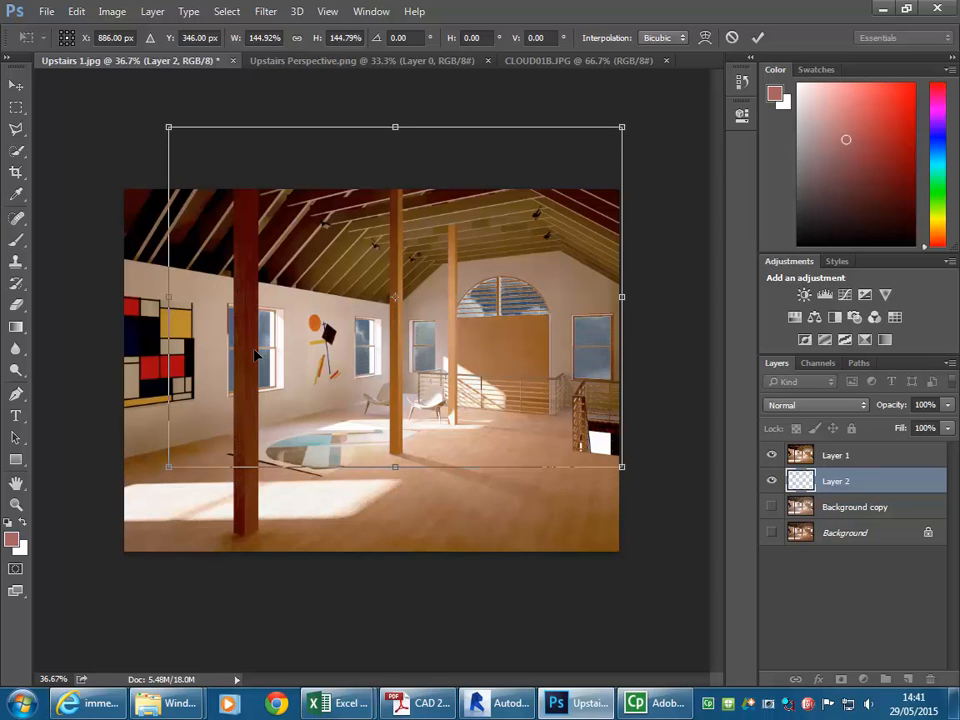
{"action": "key", "text": "Up"}
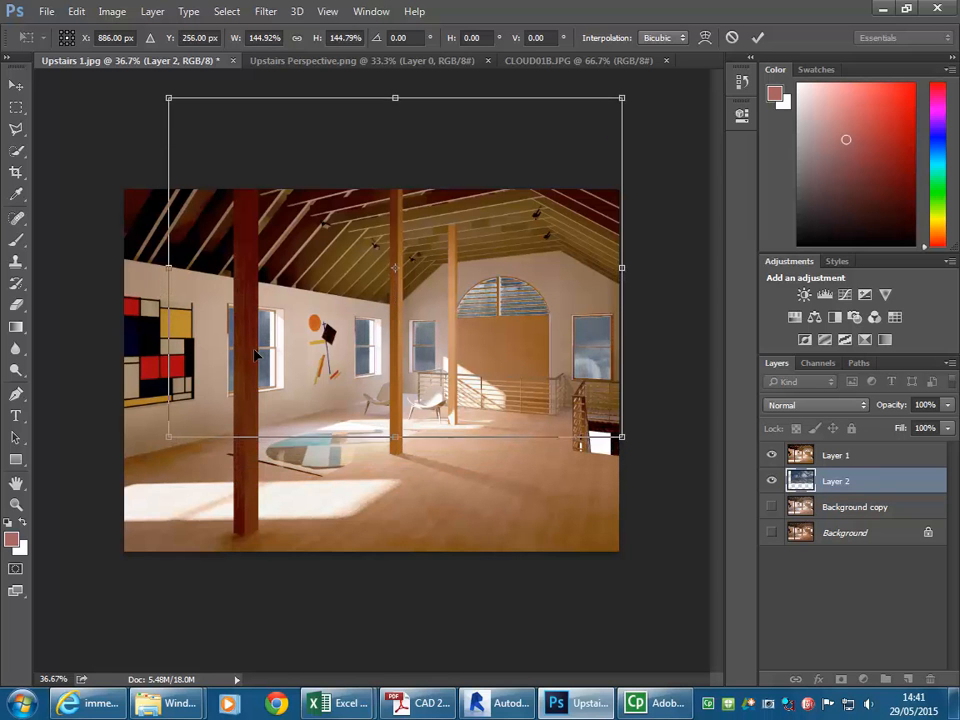
{"action": "key", "text": "Up"}
{"action": "key", "text": "Up"}
{"action": "key", "text": "Down"}
{"action": "key", "text": "Down"}
{"action": "key", "text": "Down"}
{"action": "key", "text": "Down"}
{"action": "key", "text": "Right"}
{"action": "key", "text": "Right"}
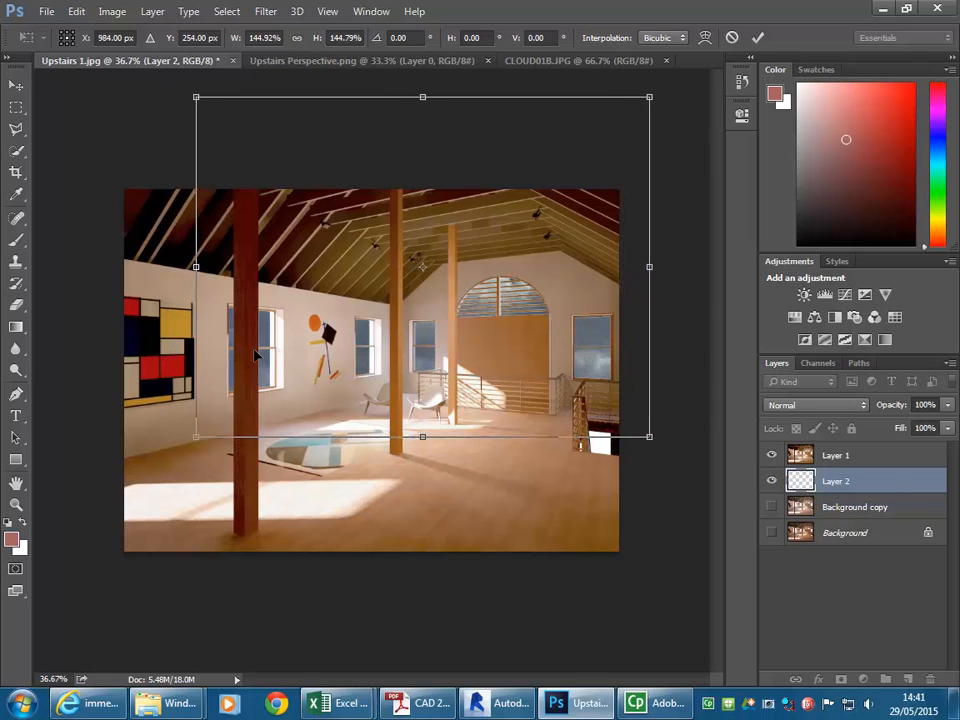
{"action": "key", "text": "Up"}
{"action": "key", "text": "Left"}
{"action": "key", "text": "Left"}
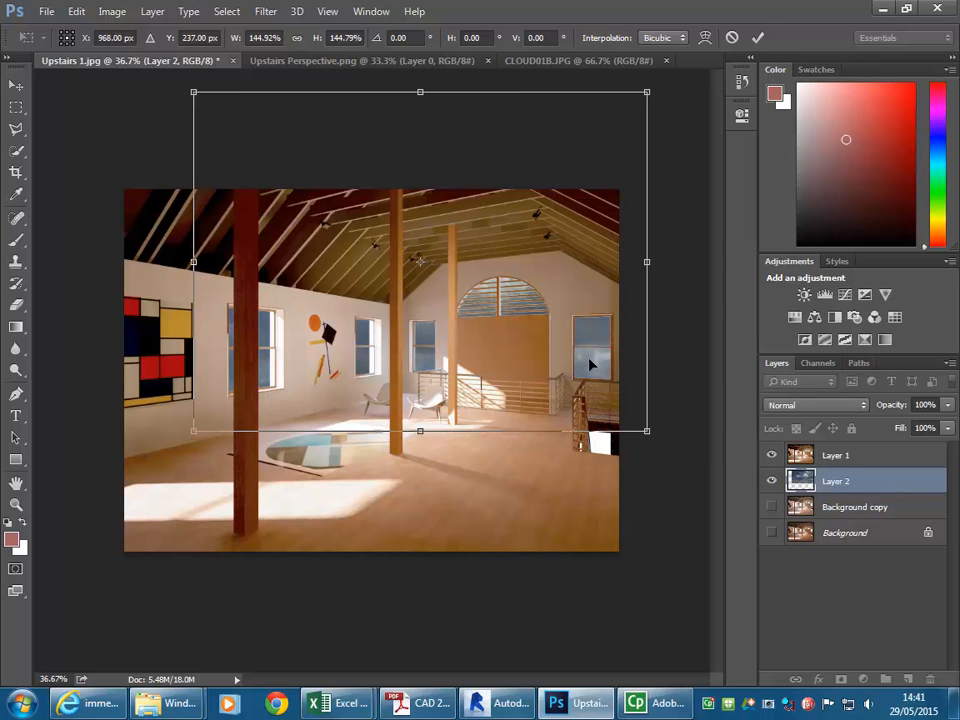
{"action": "key", "text": "Return"}
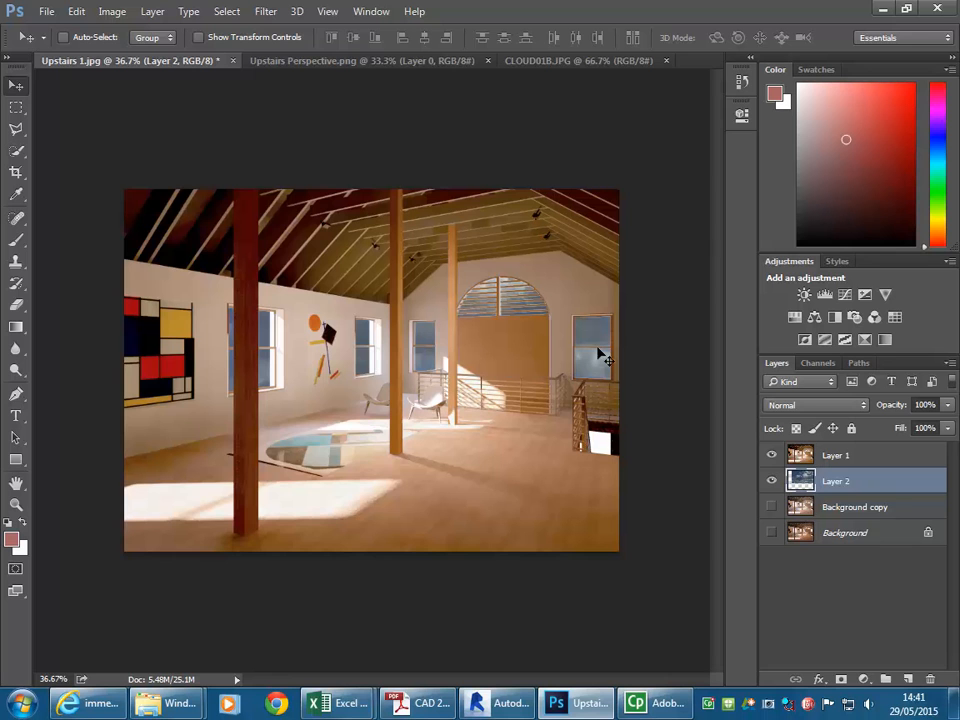
Shift the cloud layer to about X 1080 px, Y 199 px and use Free Transform to stretch it further down
{"action": "left_click_drag", "start_coordinate": [600, 355], "coordinate": [632, 343]}
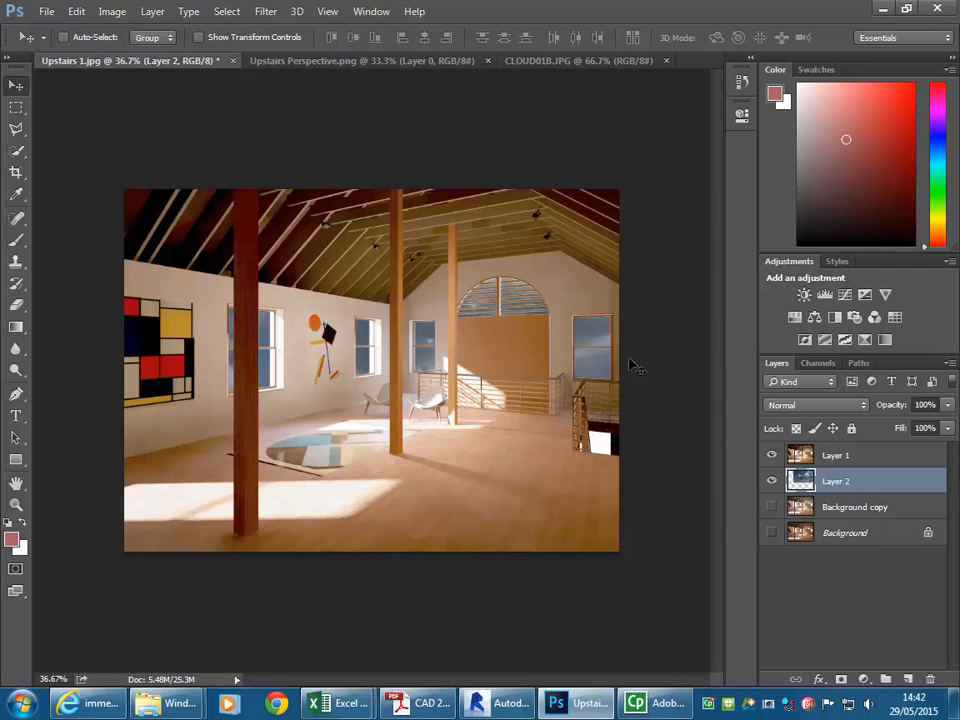
{"action": "key", "text": "ctrl+t"}
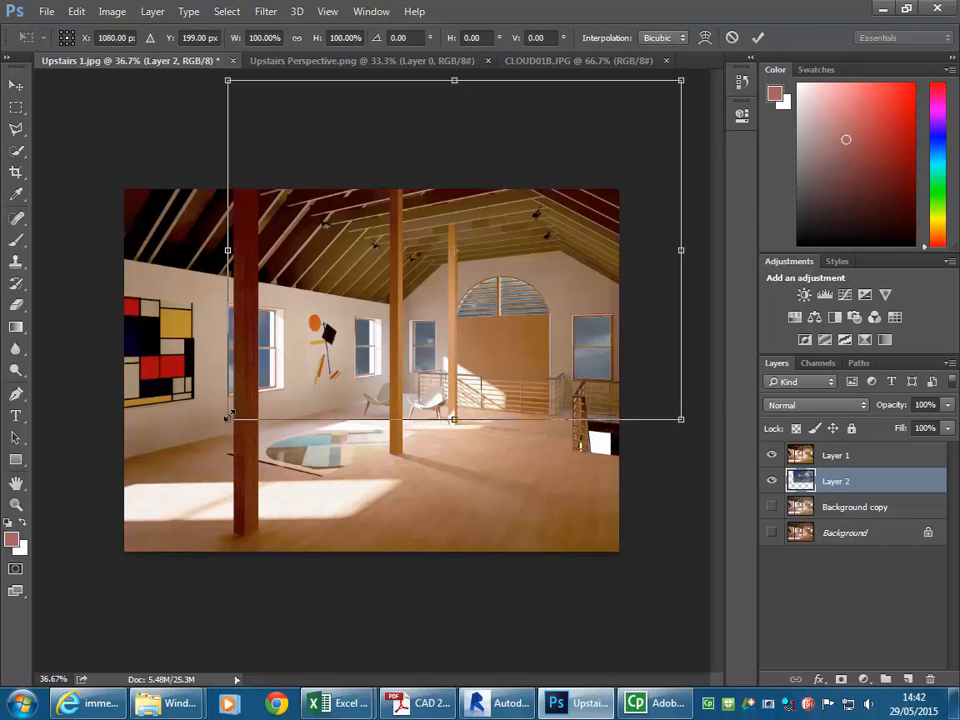
{"action": "left_click_drag", "start_coordinate": [228, 416], "coordinate": [266, 620]}
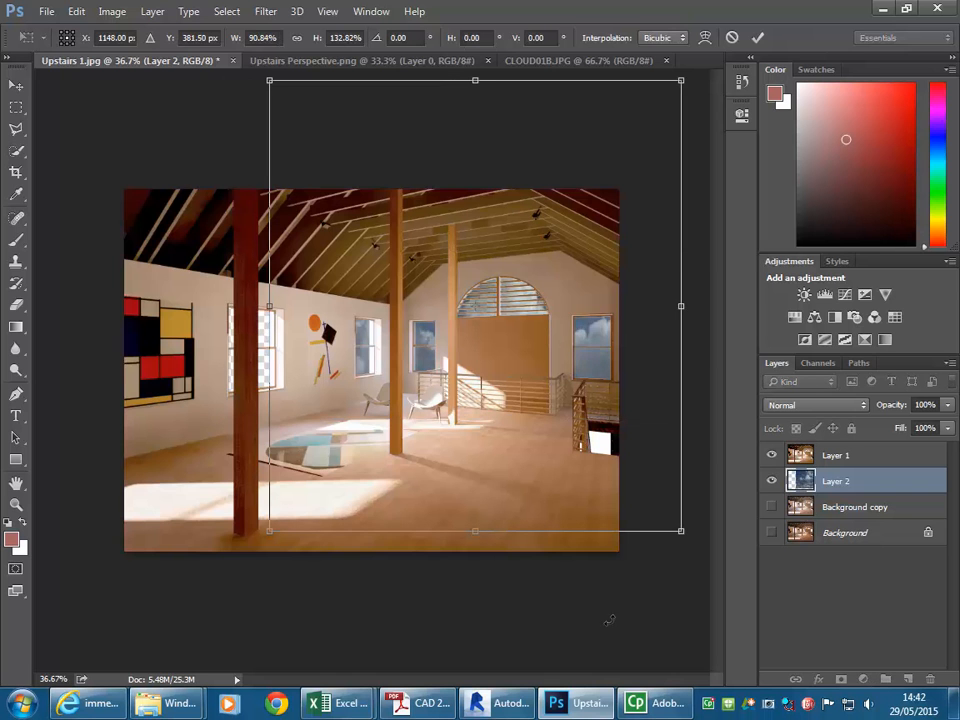
Switch to Revit and open the Level 1 floor plan of FenwicksStone v6.rvt, centred on the rug and chairs
{"action": "left_click", "coordinate": [490, 705]}
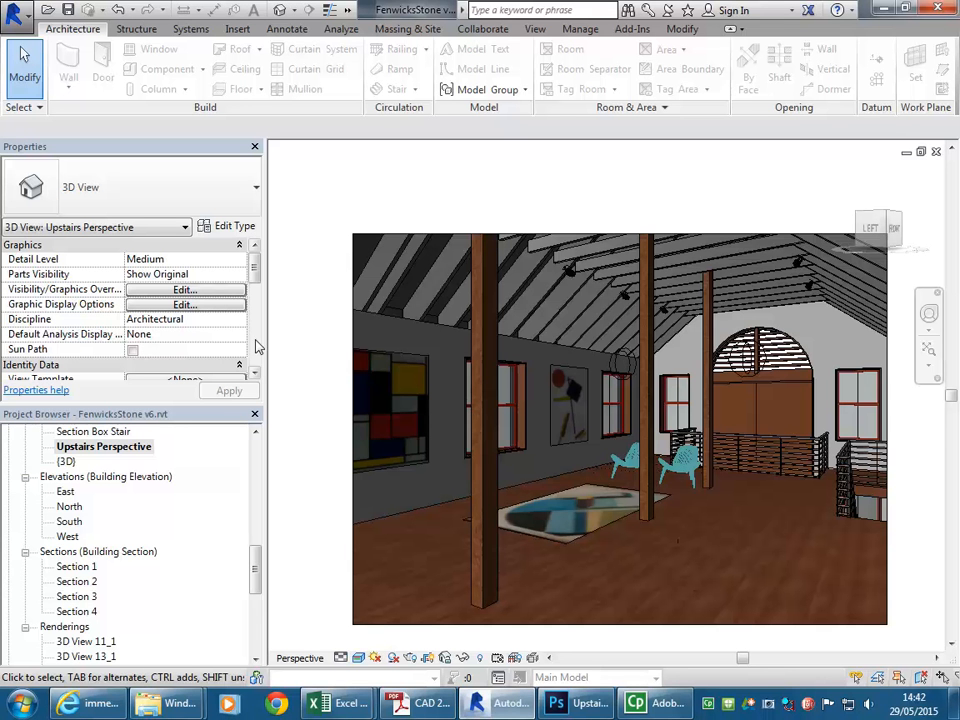
{"action": "left_click_drag", "start_coordinate": [257, 561], "coordinate": [255, 467]}
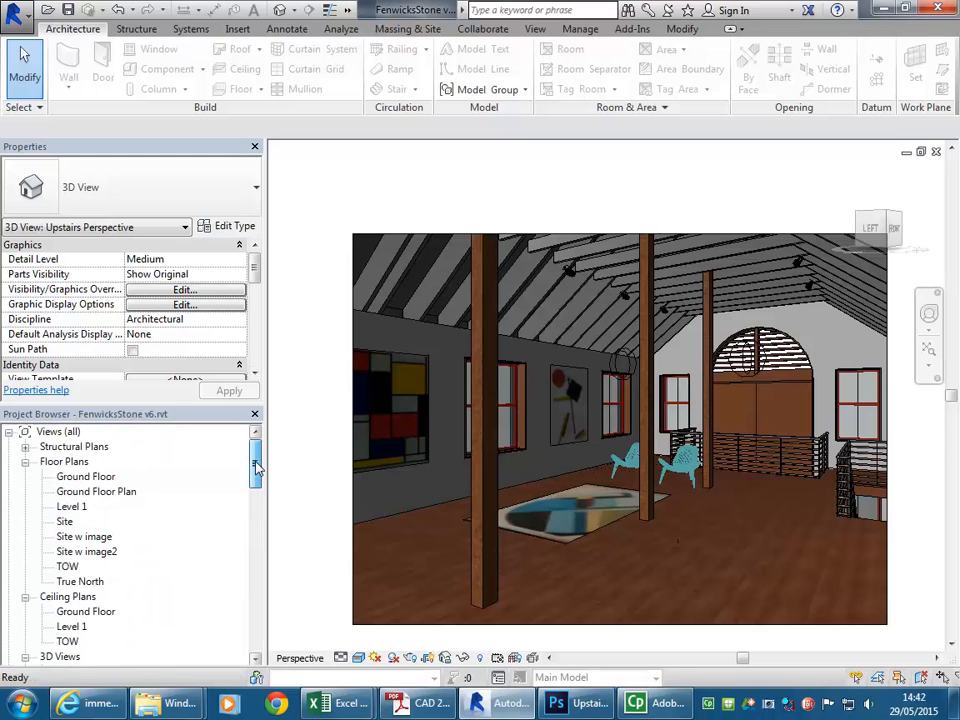
{"action": "double_click", "coordinate": [70, 506]}
{"action": "left_click_drag", "start_coordinate": [480, 362], "coordinate": [755, 506]}
{"action": "scroll", "coordinate": [755, 506], "scroll_direction": "down", "scroll_amount": 2}
{"action": "left_click_drag", "start_coordinate": [700, 486], "coordinate": [580, 501]}
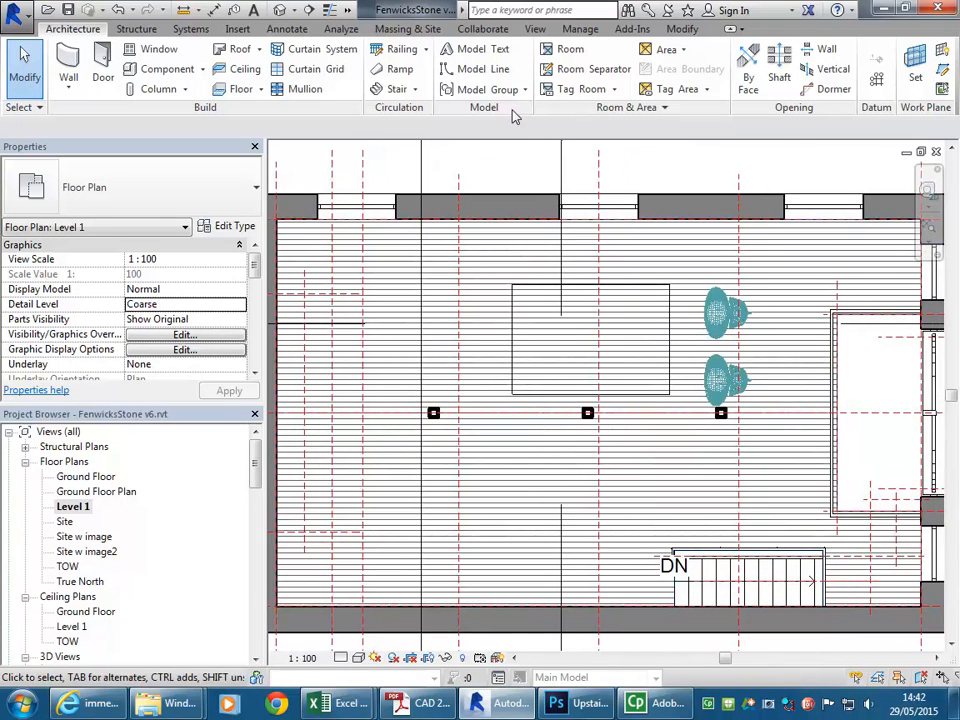
Start placing a component and load the RPC Female.rfa family from the Entourage folder
{"action": "left_click", "coordinate": [168, 72]}
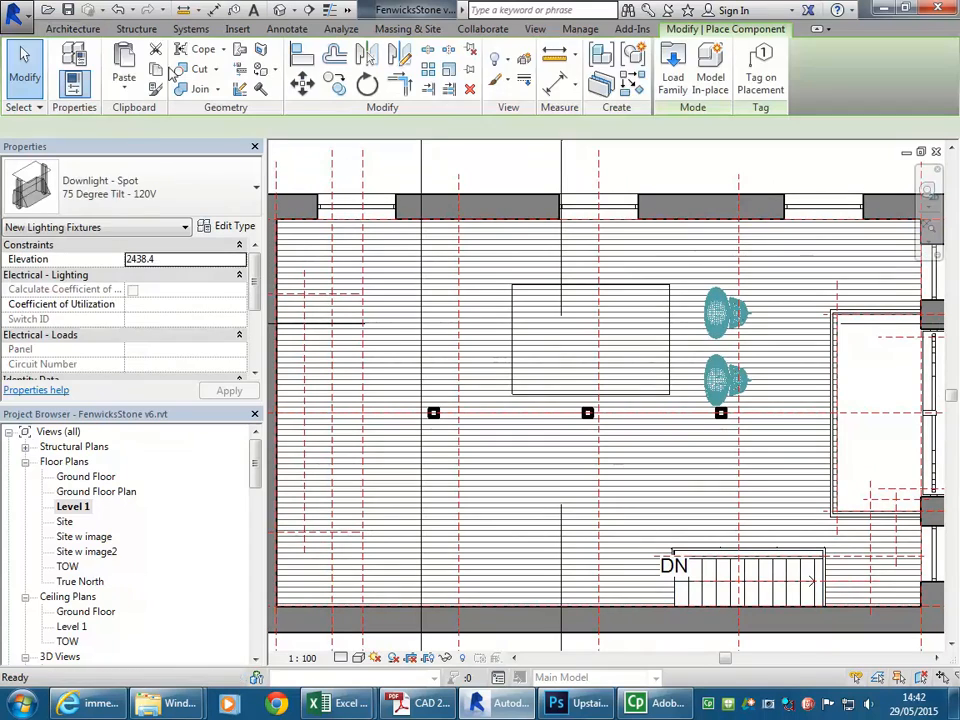
{"action": "left_click", "coordinate": [672, 70]}
{"action": "double_click", "coordinate": [390, 218]}
{"action": "left_click", "coordinate": [393, 138]}
{"action": "left_click", "coordinate": [455, 140]}
{"action": "left_click", "coordinate": [518, 140]}
{"action": "left_click", "coordinate": [453, 150]}
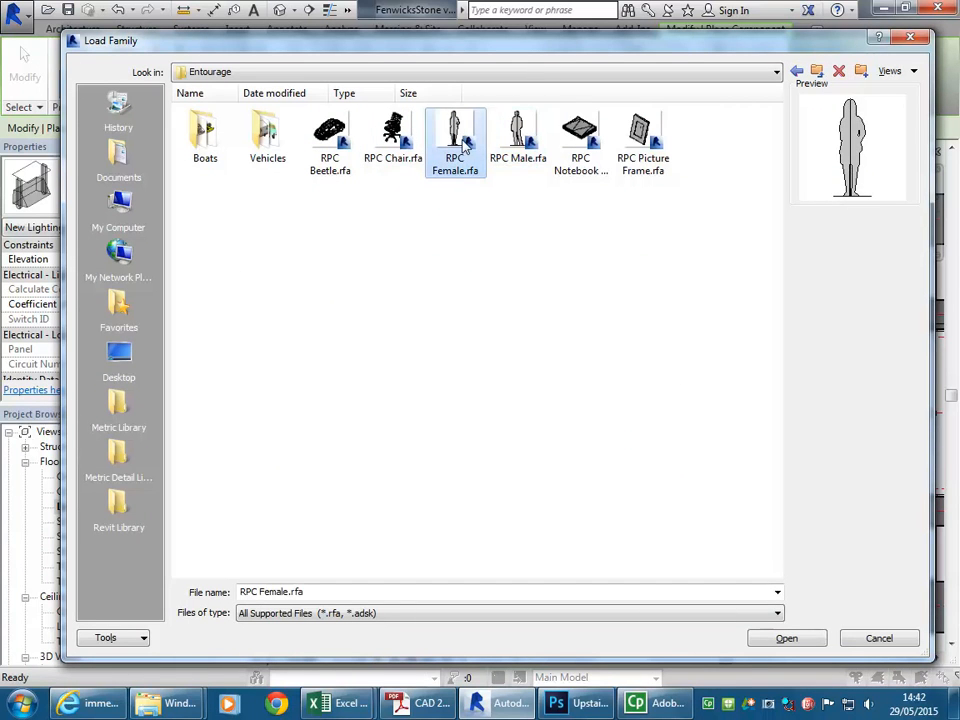
{"action": "left_click", "coordinate": [512, 145]}
{"action": "left_click", "coordinate": [457, 140]}
{"action": "double_click", "coordinate": [452, 140]}
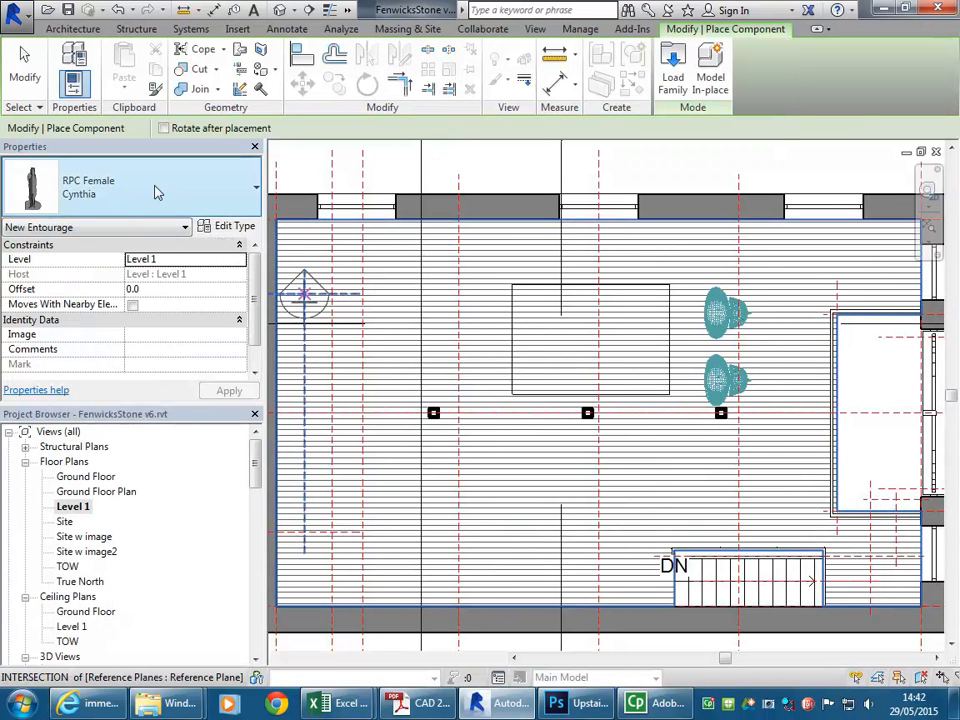
Place an RPC Female of type Tina at the rug's upper-left corner on Level 1, rotated to face down the plan
{"action": "left_click", "coordinate": [98, 180]}
{"action": "scroll", "coordinate": [86, 357], "scroll_direction": "down", "scroll_amount": 1}
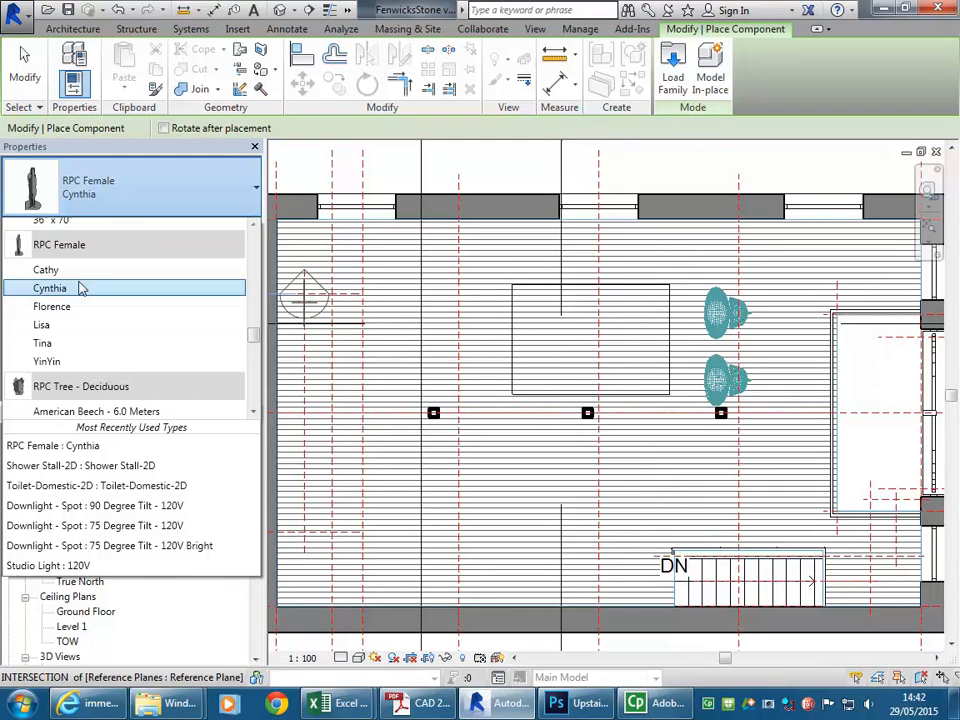
{"action": "left_click", "coordinate": [65, 345]}
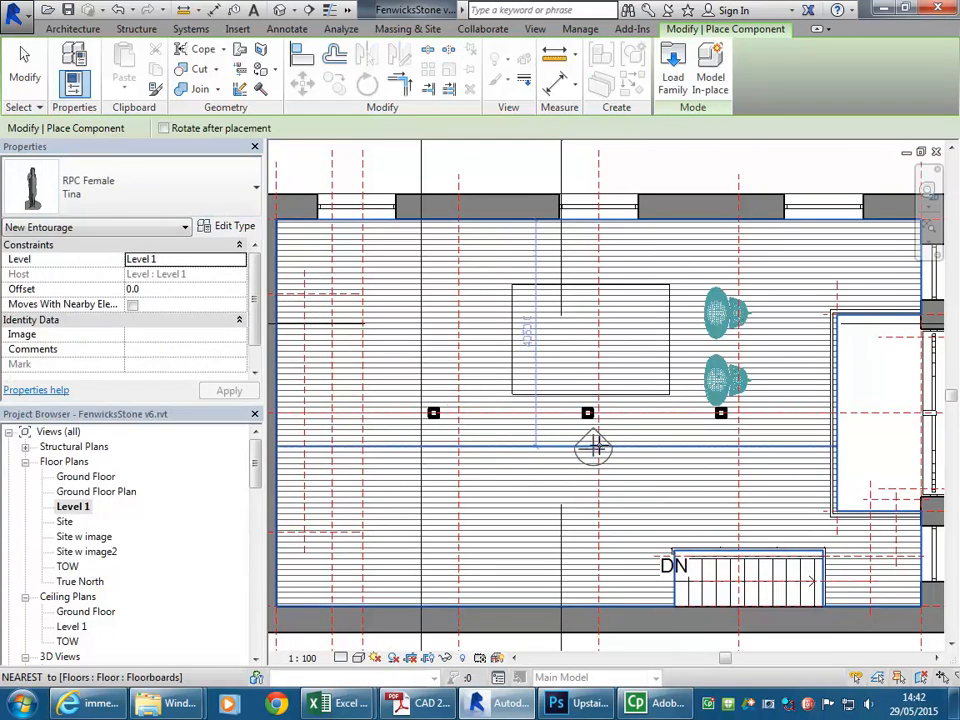
{"action": "scroll", "coordinate": [621, 444], "scroll_direction": "up", "scroll_amount": 2}
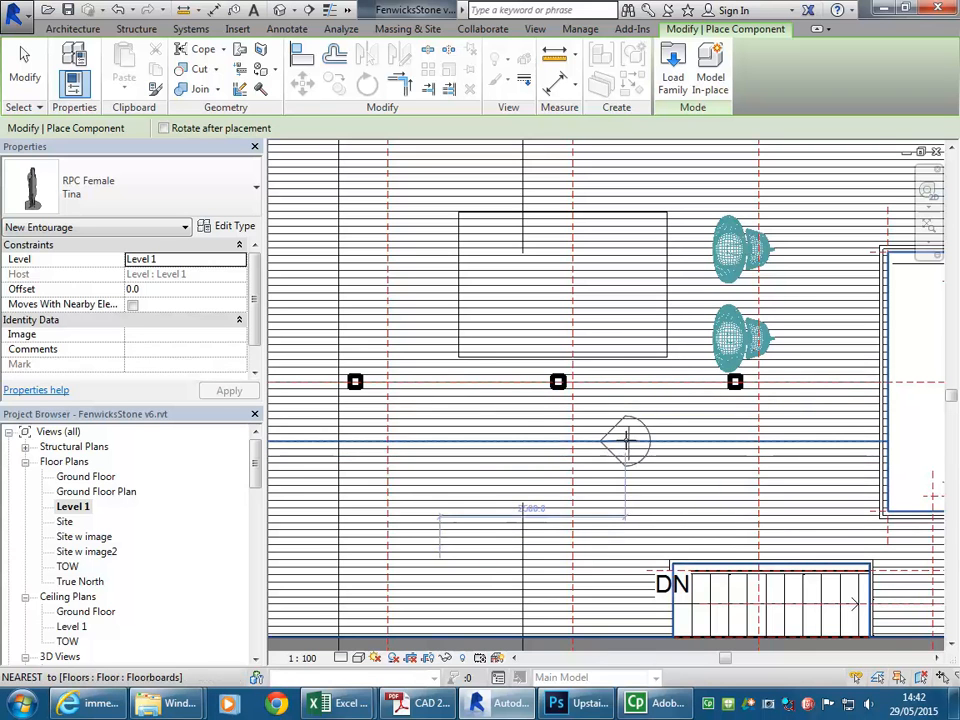
{"action": "scroll", "coordinate": [627, 440], "scroll_direction": "down", "scroll_amount": 1}
{"action": "left_click_drag", "start_coordinate": [628, 441], "coordinate": [707, 493]}
{"action": "scroll", "coordinate": [564, 315], "scroll_direction": "up", "scroll_amount": 3}
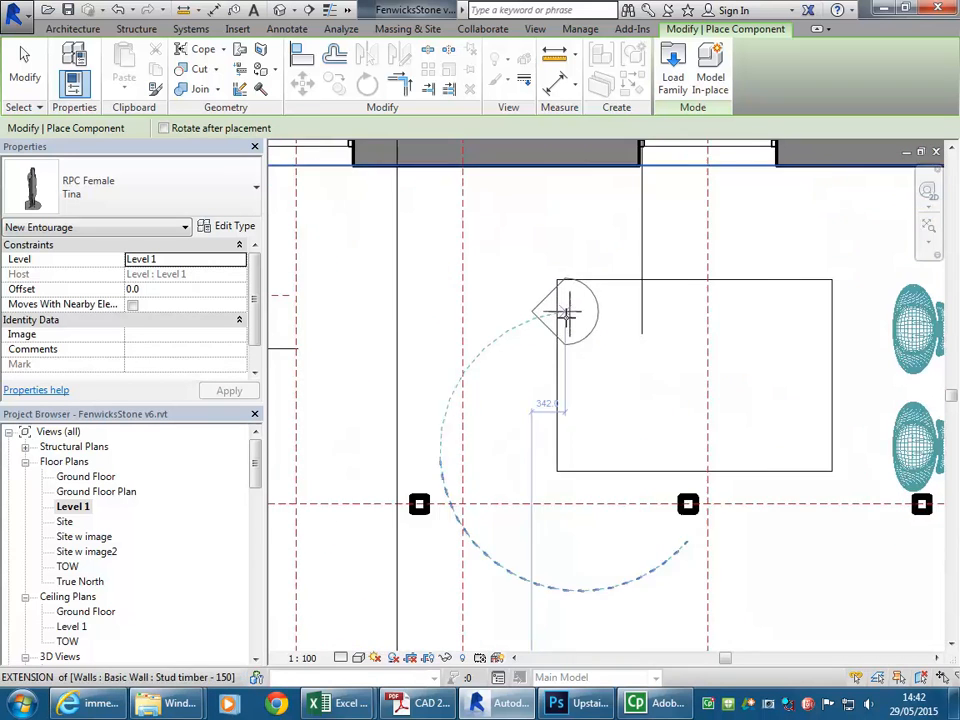
{"action": "scroll", "coordinate": [566, 315], "scroll_direction": "down", "scroll_amount": 2}
{"action": "key", "text": "space"}
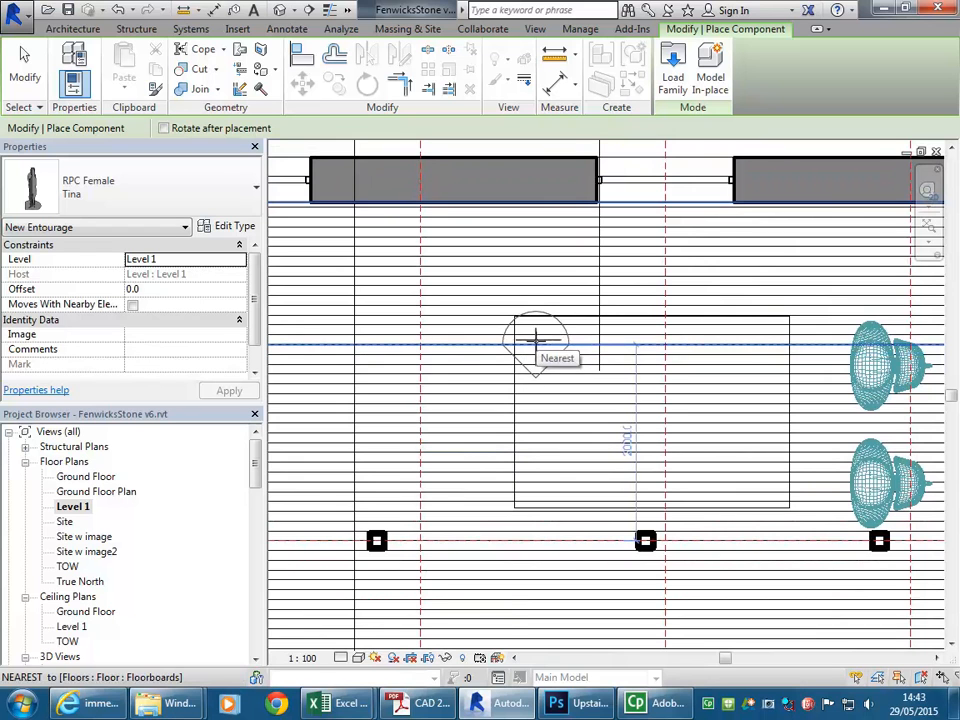
{"action": "scroll", "coordinate": [533, 340], "scroll_direction": "up", "scroll_amount": 1}
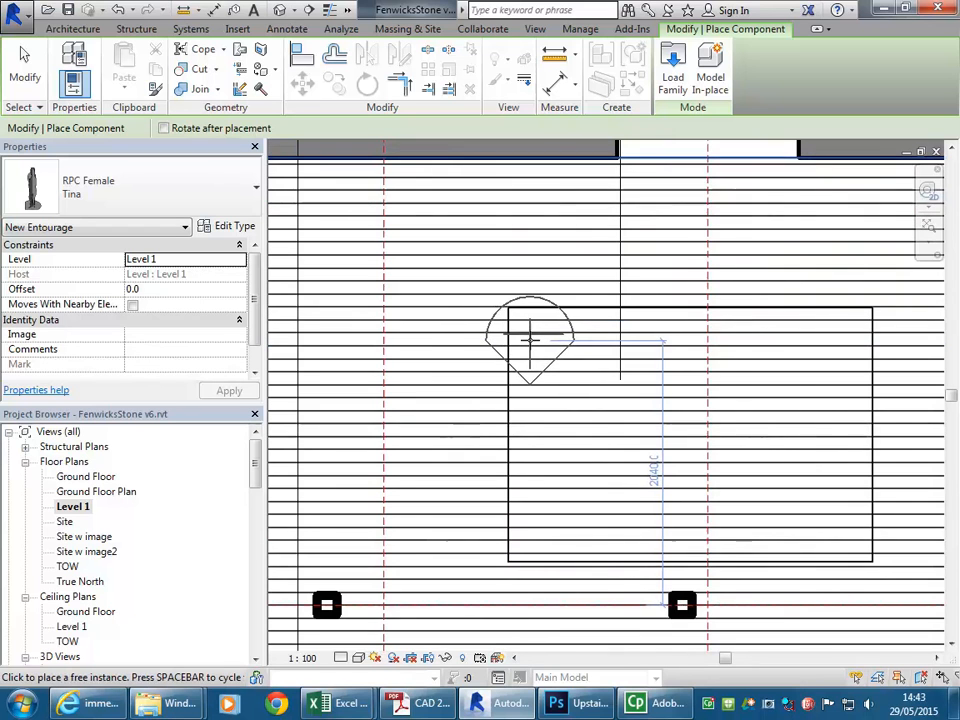
{"action": "scroll", "coordinate": [531, 340], "scroll_direction": "up", "scroll_amount": 1}
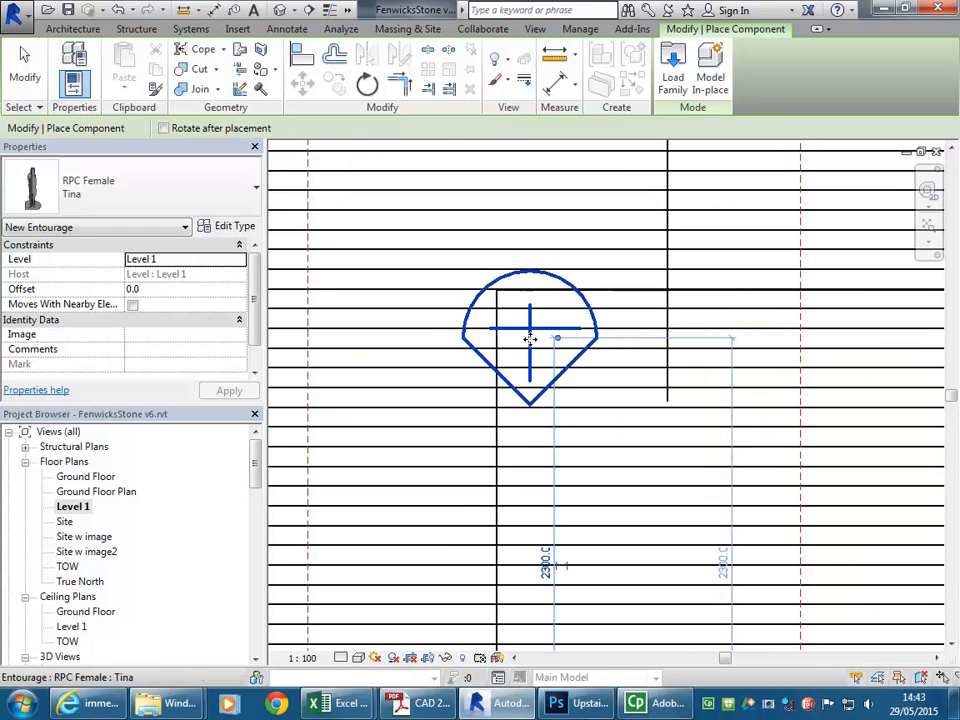
{"action": "scroll", "coordinate": [531, 340], "scroll_direction": "down", "scroll_amount": 1}
{"action": "scroll", "coordinate": [531, 340], "scroll_direction": "down", "scroll_amount": 2}
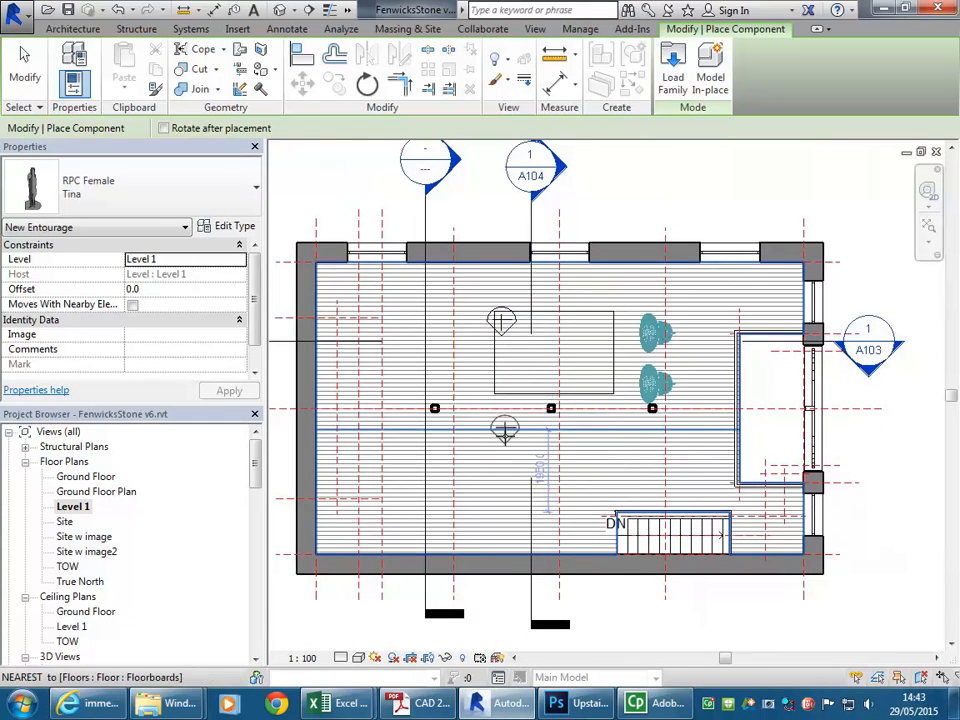
{"action": "key", "text": "Escape"}
{"action": "key", "text": "Escape"}
Place an RPC Female of type Cathy at the upper of the two chairs, facing left towards the rug
{"action": "left_click", "coordinate": [133, 69]}
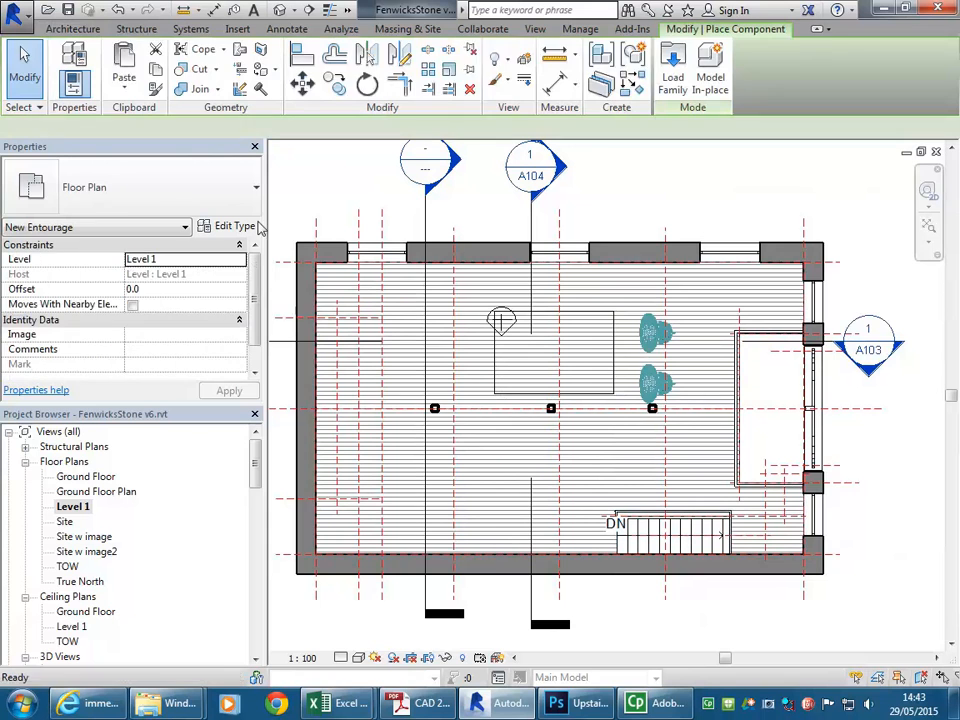
{"action": "left_click", "coordinate": [128, 193]}
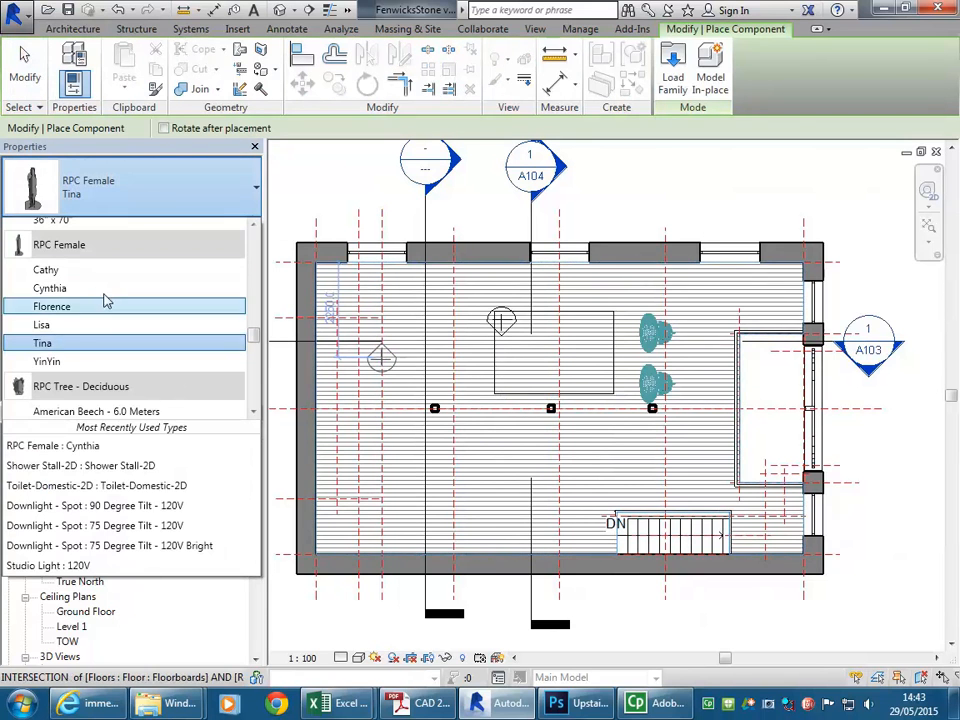
{"action": "left_click", "coordinate": [86, 363]}
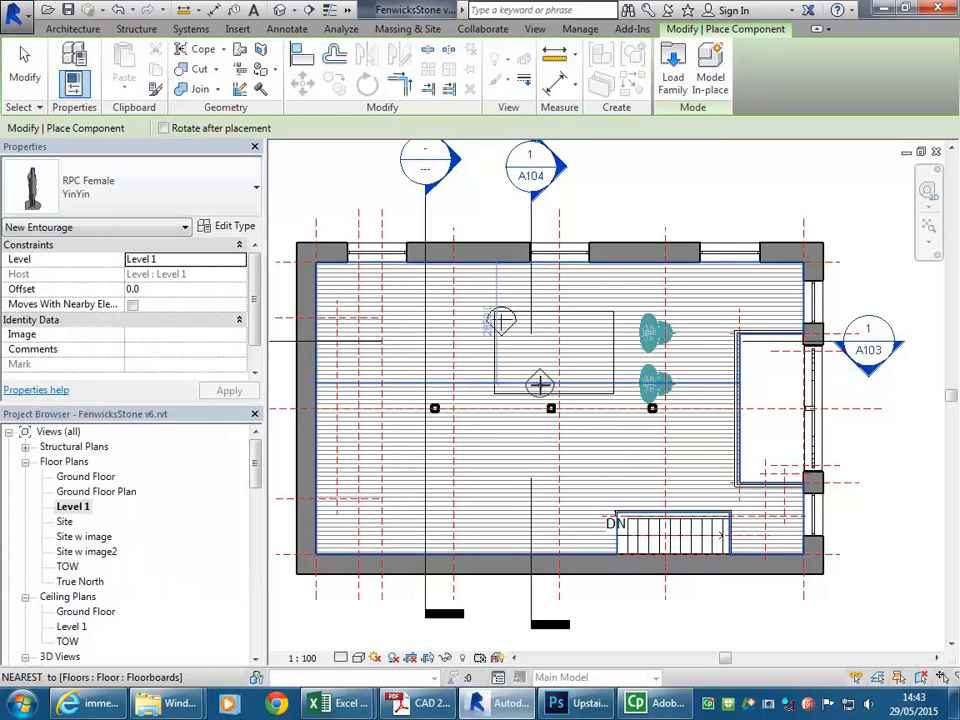
{"action": "left_click", "coordinate": [141, 190]}
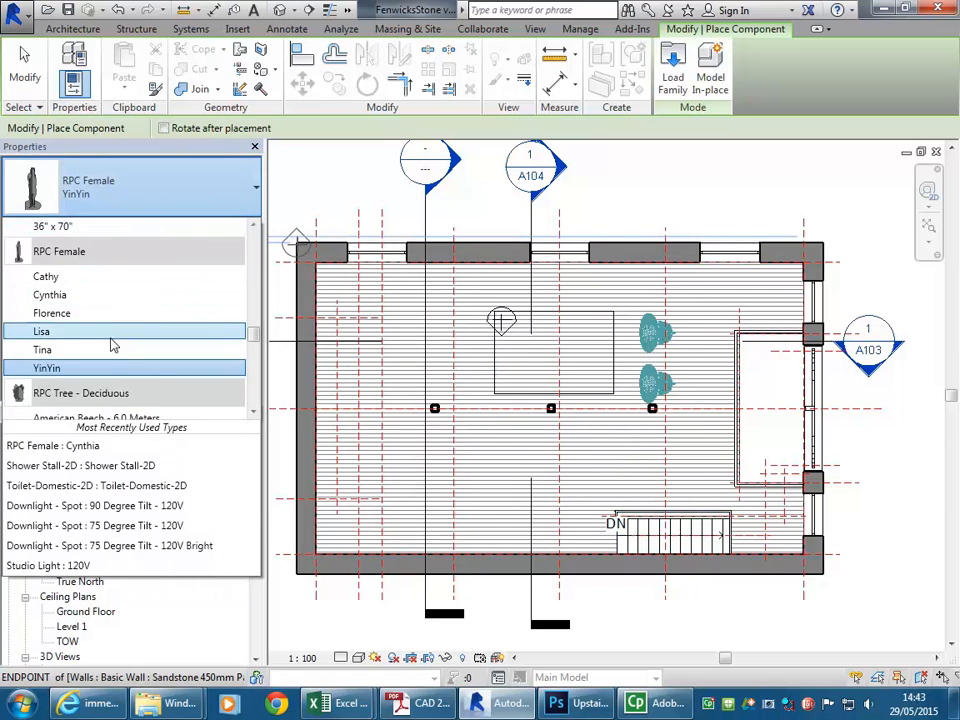
{"action": "left_click", "coordinate": [146, 175]}
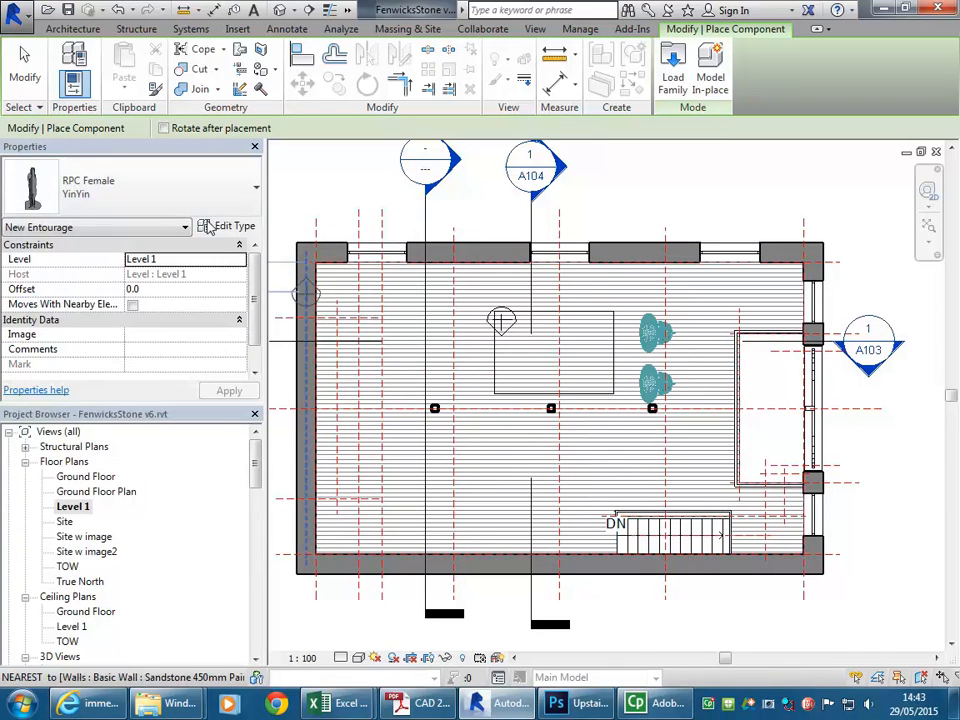
{"action": "left_click", "coordinate": [147, 194]}
{"action": "left_click", "coordinate": [82, 280]}
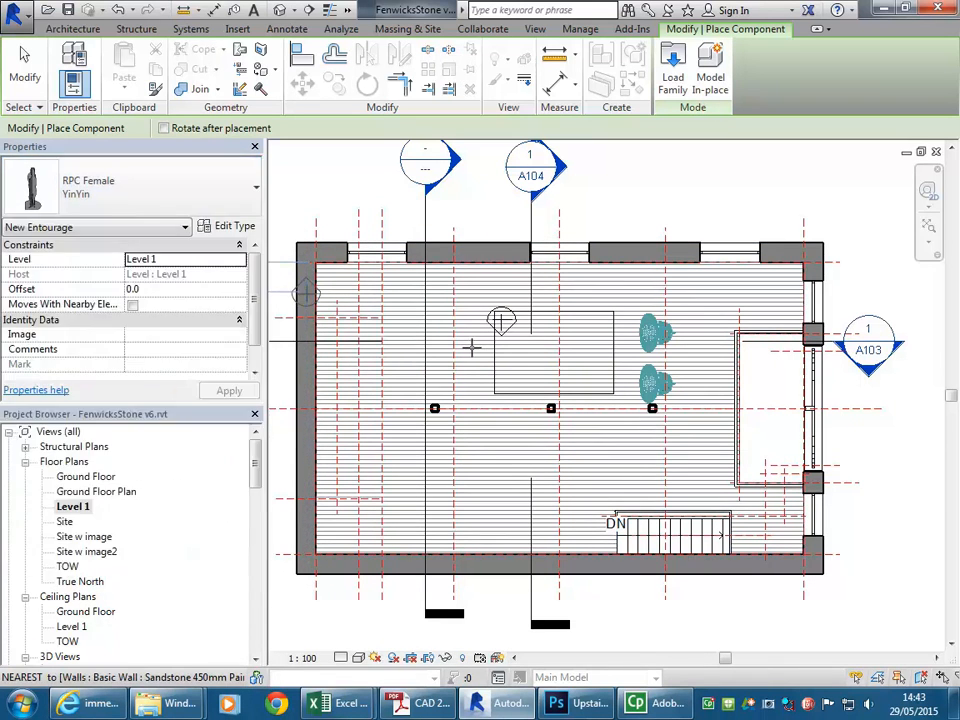
{"action": "scroll", "coordinate": [621, 364], "scroll_direction": "up", "scroll_amount": 4}
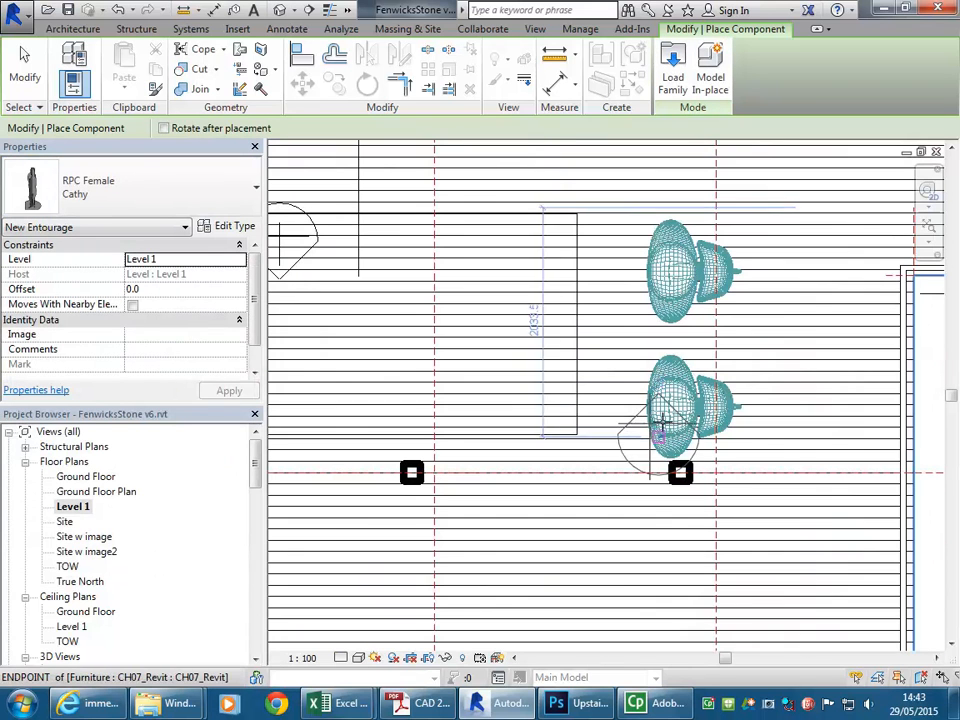
{"action": "scroll", "coordinate": [648, 265], "scroll_direction": "up", "scroll_amount": 2}
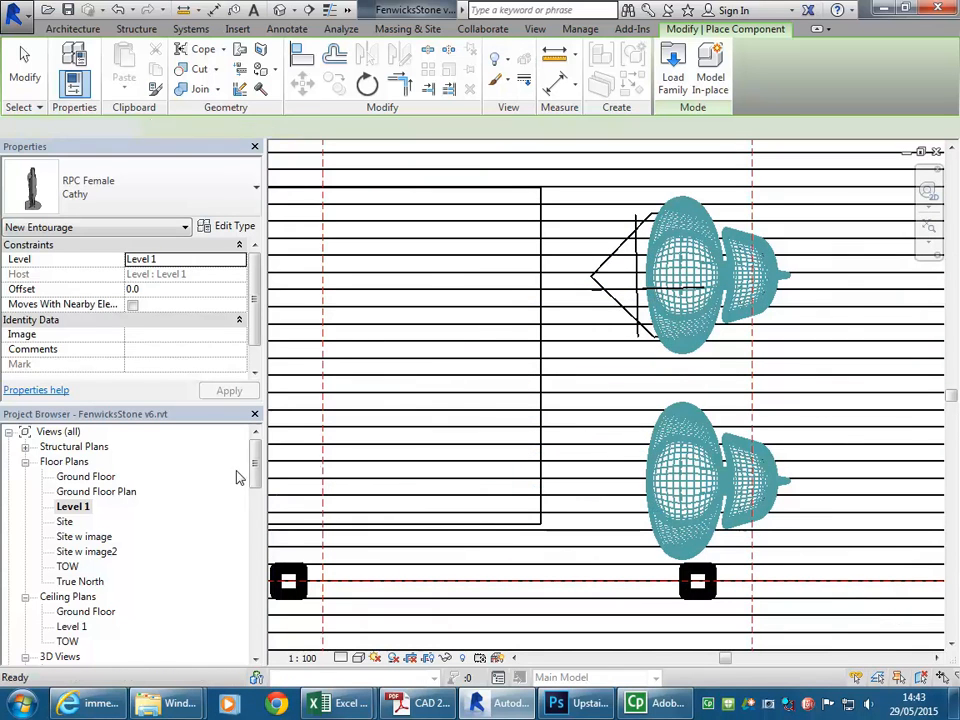
{"action": "key", "text": "Escape"}
Start placing a component and load the RPC Male family from the Entourage folder
{"action": "mouse_move", "coordinate": [256, 470]}
{"action": "left_mouse_down"}
{"action": "mouse_move", "coordinate": [257, 489]}
{"action": "mouse_move", "coordinate": [256, 452]}
{"action": "left_mouse_up"}
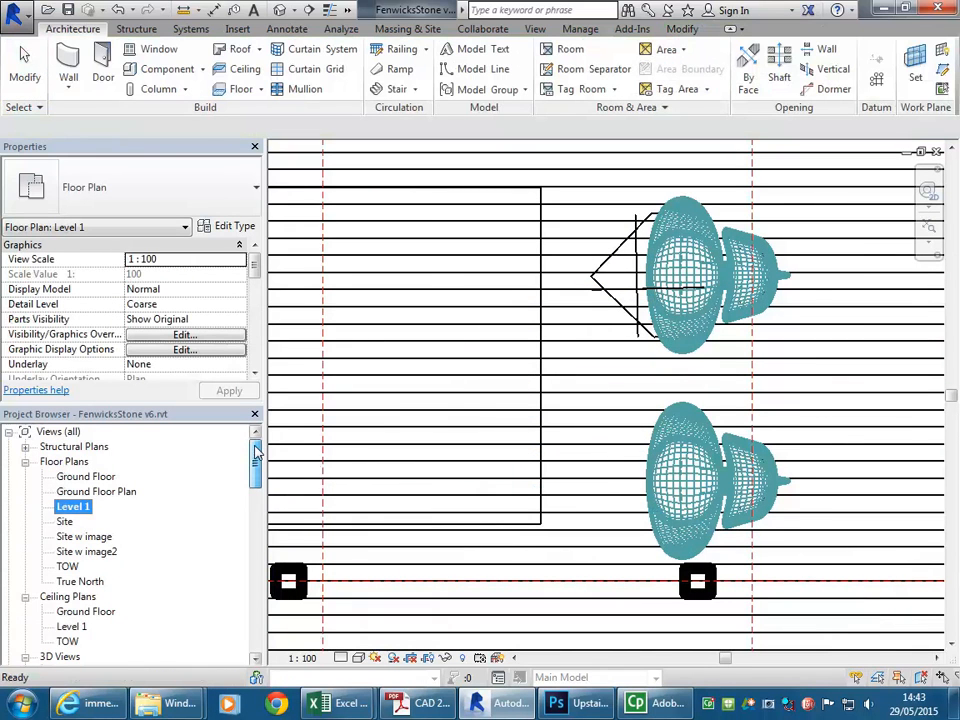
{"action": "left_click", "coordinate": [158, 72]}
{"action": "left_click", "coordinate": [674, 75]}
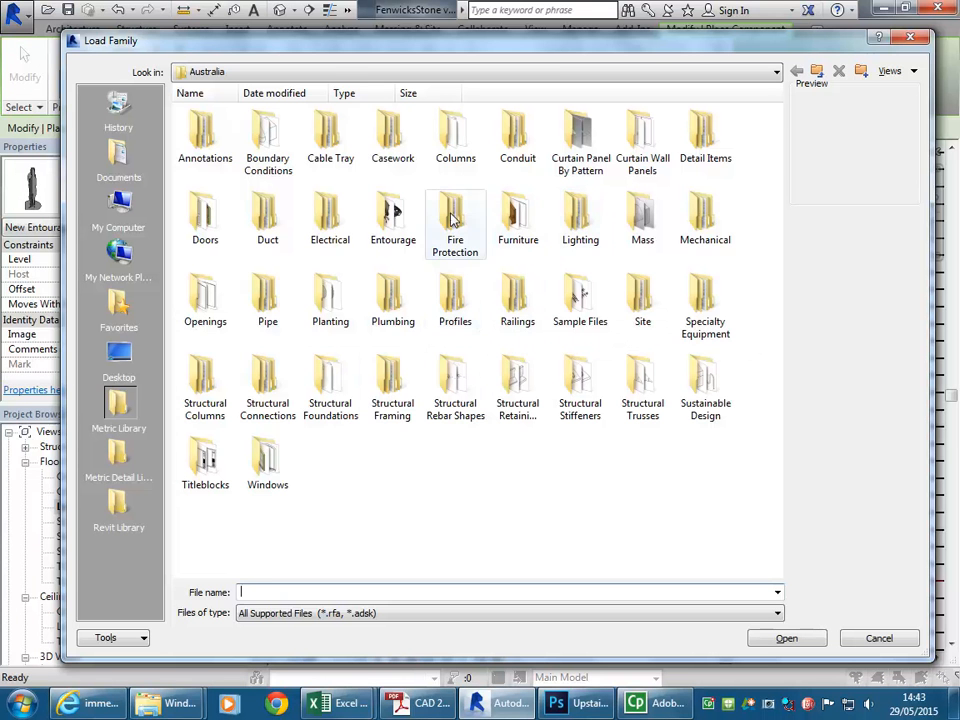
{"action": "double_click", "coordinate": [396, 208]}
{"action": "double_click", "coordinate": [472, 175]}
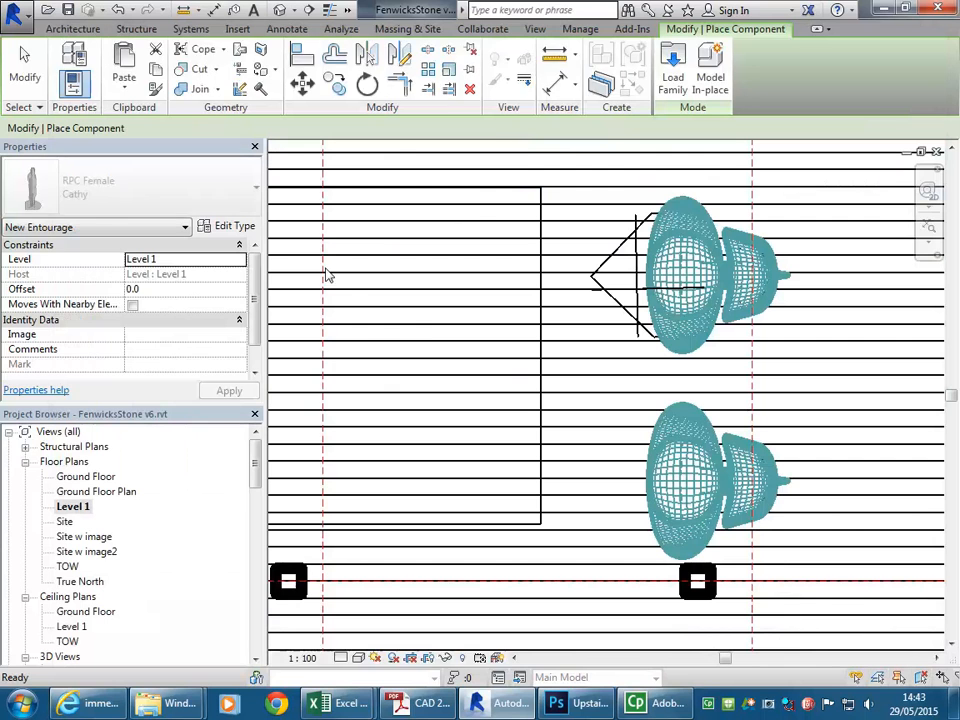
Place an RPC Male of type Jay on Level 1 below the rug and column line, facing the rug
{"action": "left_click", "coordinate": [168, 199]}
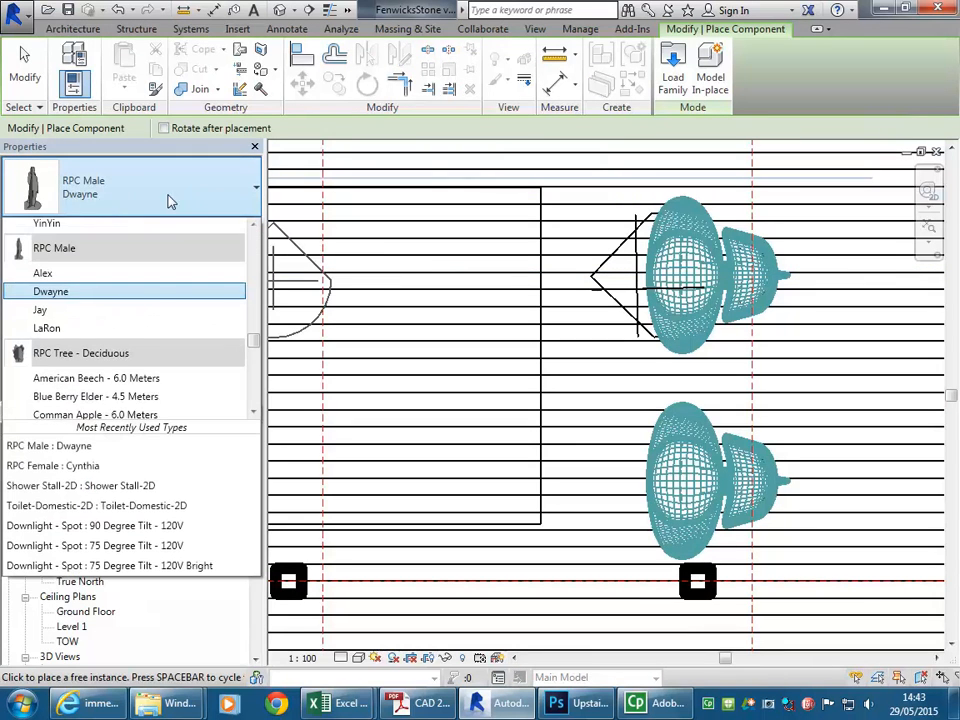
{"action": "left_click", "coordinate": [70, 320]}
{"action": "left_click_drag", "start_coordinate": [452, 388], "coordinate": [550, 378]}
{"action": "scroll", "coordinate": [550, 378], "scroll_direction": "down", "scroll_amount": 3}
{"action": "left_click_drag", "start_coordinate": [538, 424], "coordinate": [624, 422]}
{"action": "left_click_drag", "start_coordinate": [549, 555], "coordinate": [610, 506]}
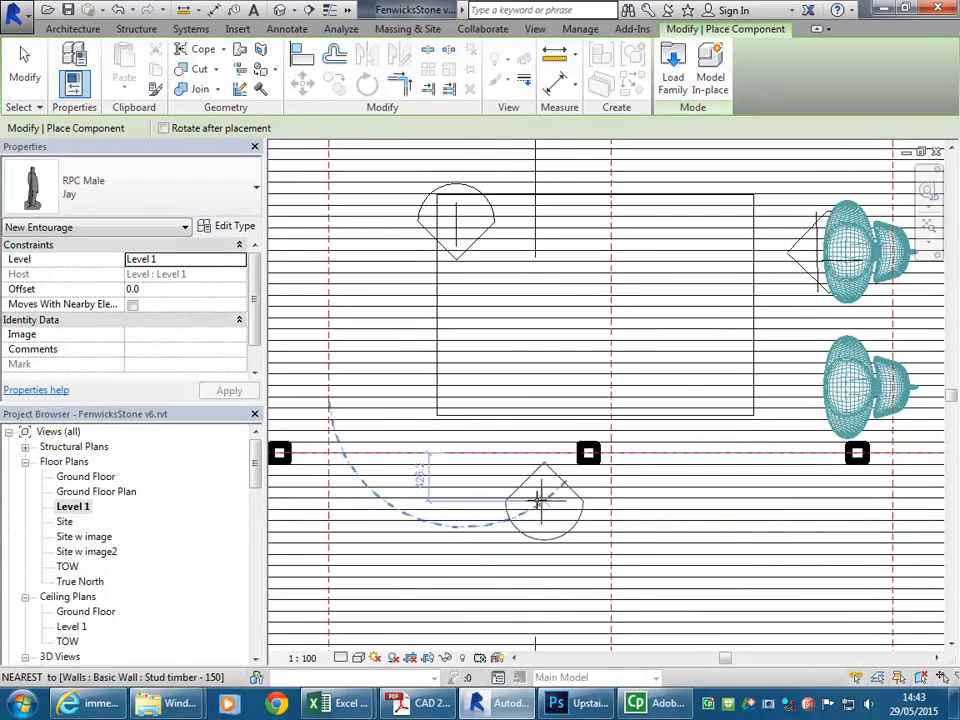
{"action": "scroll", "coordinate": [530, 495], "scroll_direction": "down", "scroll_amount": 1}
{"action": "left_click_drag", "start_coordinate": [529, 494], "coordinate": [497, 454]}
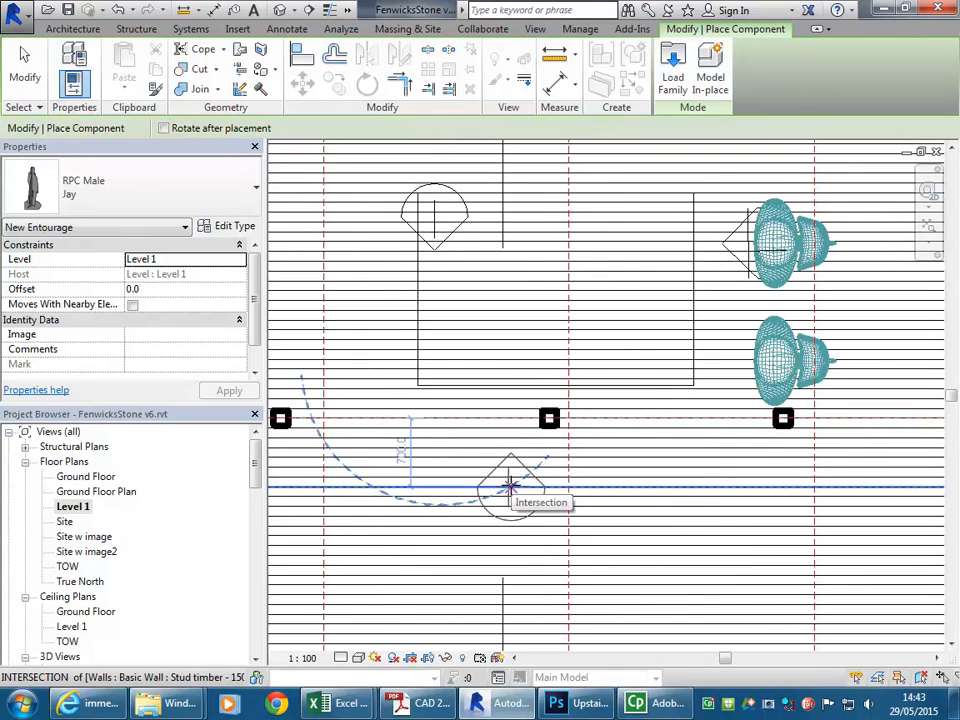
{"action": "left_click", "coordinate": [496, 478]}
Open the Upstairs Perspective 3D view and inspect the placed figures near the rug and chairs
{"action": "left_click_drag", "start_coordinate": [256, 480], "coordinate": [254, 525]}
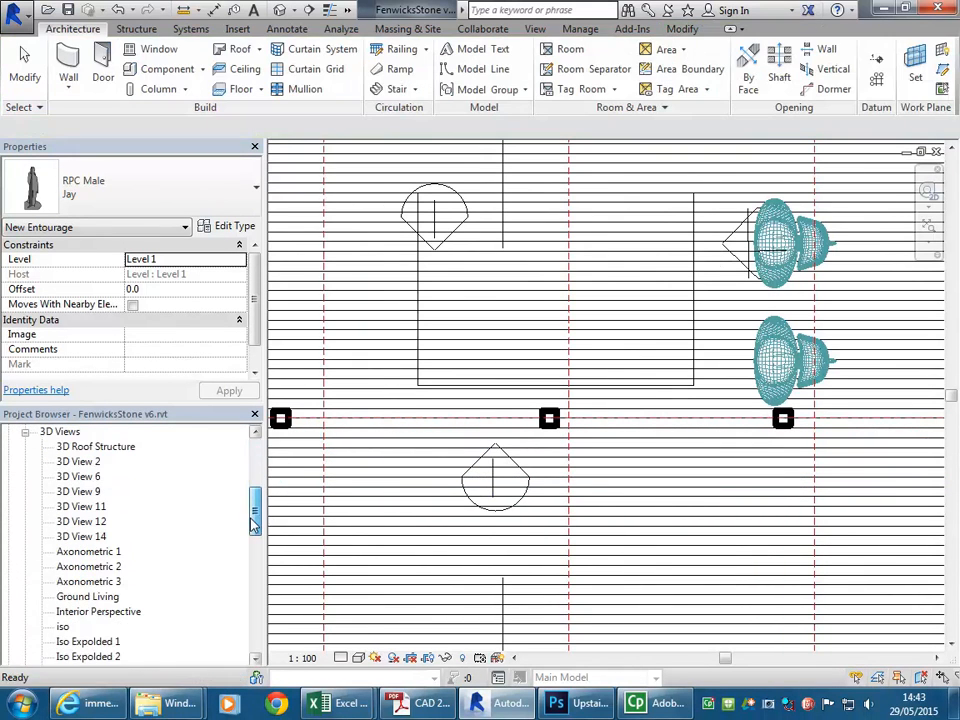
{"action": "left_click", "coordinate": [80, 614]}
{"action": "scroll", "coordinate": [80, 620], "scroll_direction": "down", "scroll_amount": 2}
{"action": "scroll", "coordinate": [80, 636], "scroll_direction": "down", "scroll_amount": 2}
{"action": "double_click", "coordinate": [100, 596]}
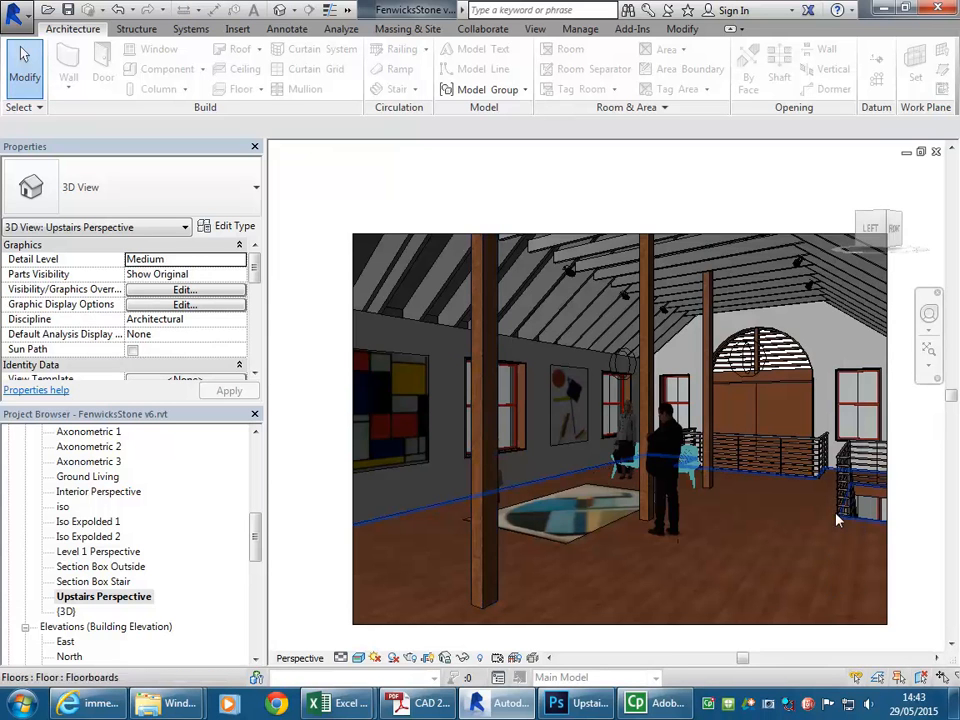
{"action": "scroll", "coordinate": [688, 480], "scroll_direction": "up", "scroll_amount": 1}
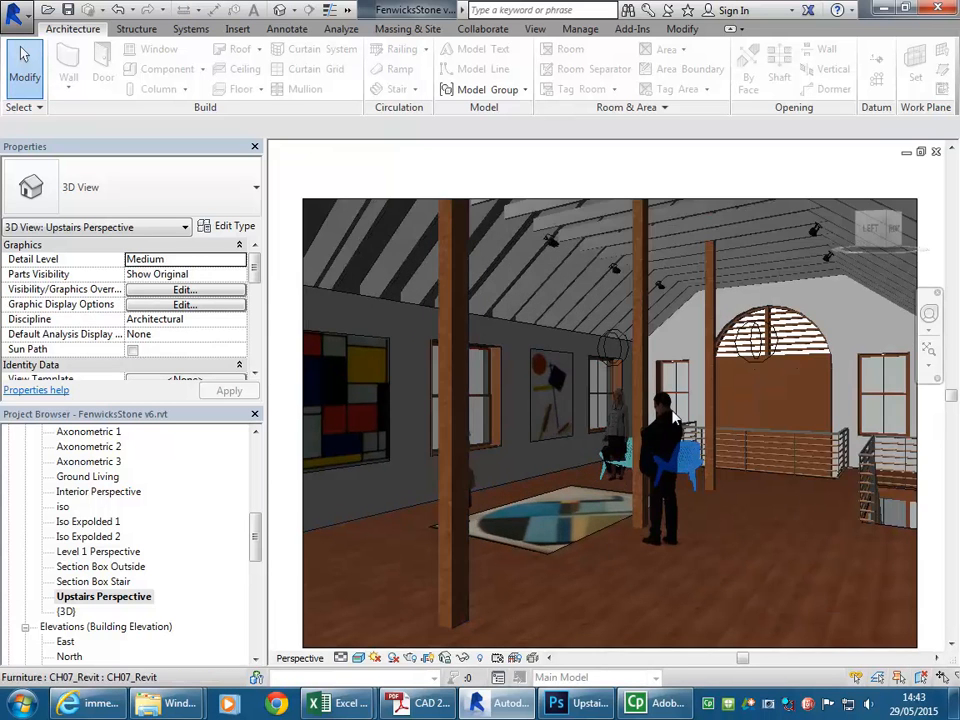
{"action": "scroll", "coordinate": [675, 420], "scroll_direction": "up", "scroll_amount": 5}
{"action": "scroll", "coordinate": [611, 347], "scroll_direction": "down", "scroll_amount": 4}
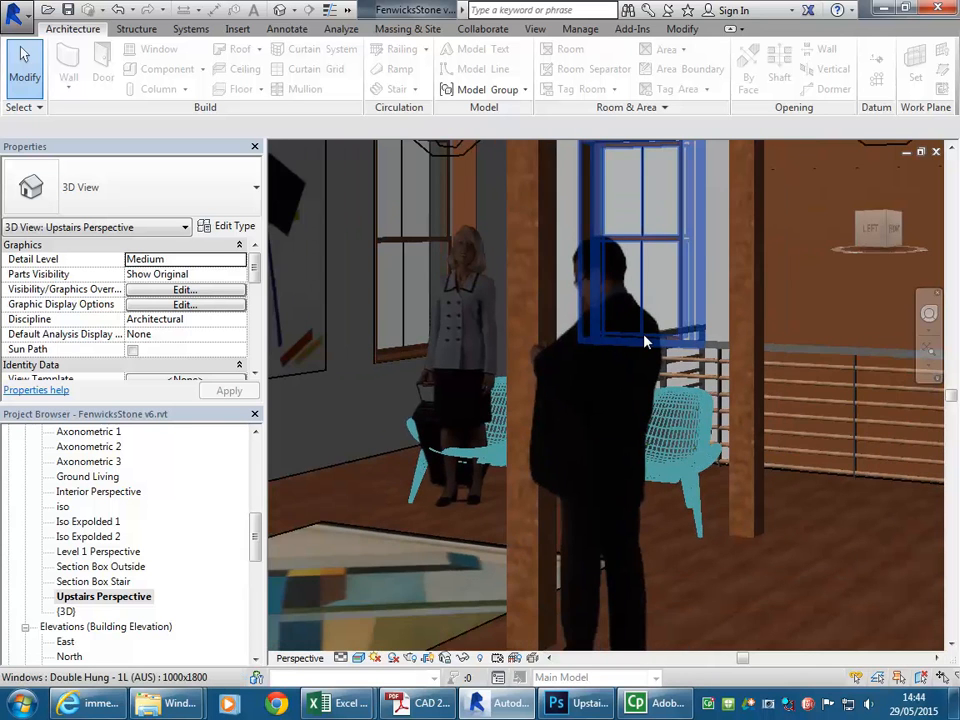
{"action": "scroll", "coordinate": [645, 343], "scroll_direction": "down", "scroll_amount": 5}
{"action": "left_click_drag", "start_coordinate": [571, 457], "coordinate": [594, 480]}
Brighten the Upstairs Perspective view by setting the ambient light to 25 in its Graphic Display Options lighting settings
{"action": "left_click", "coordinate": [359, 659]}
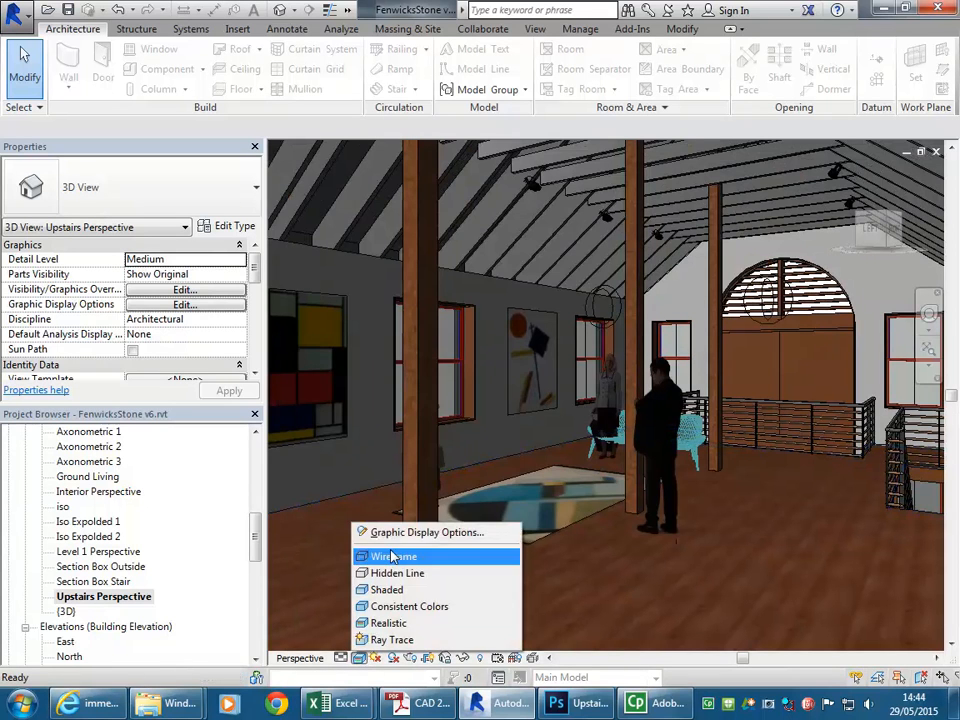
{"action": "left_click", "coordinate": [398, 542]}
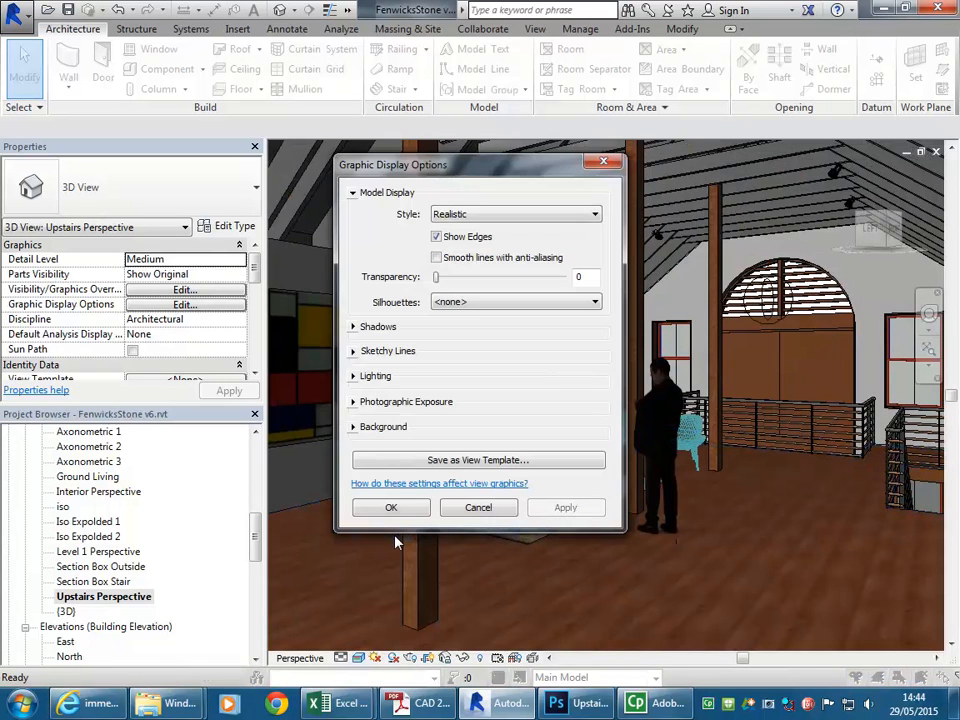
{"action": "left_click", "coordinate": [352, 377]}
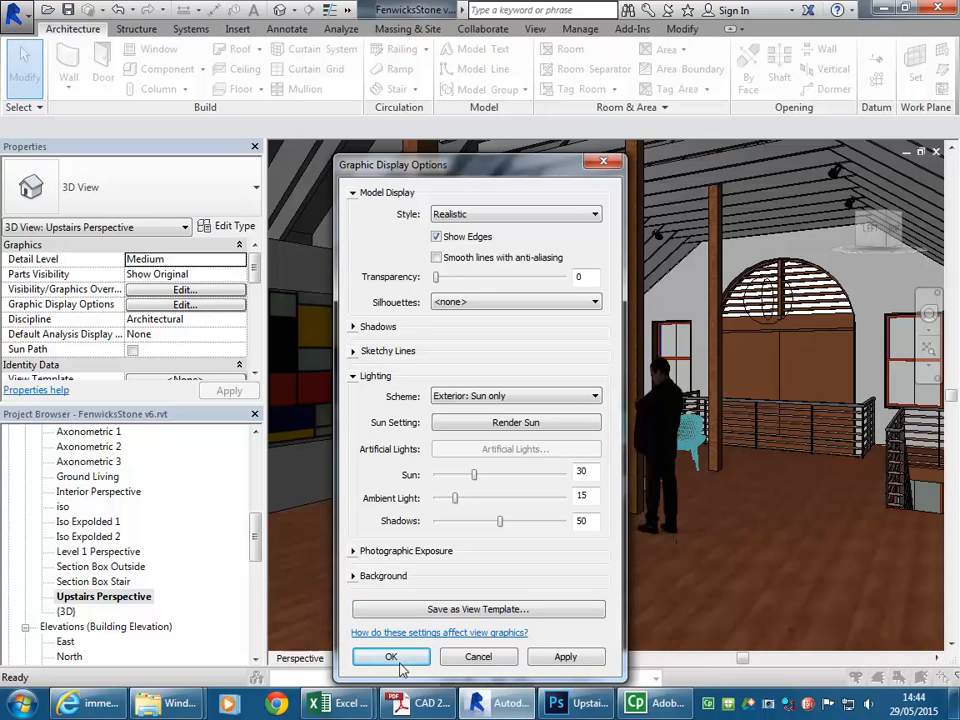
{"action": "left_click_drag", "start_coordinate": [484, 170], "coordinate": [258, 89]}
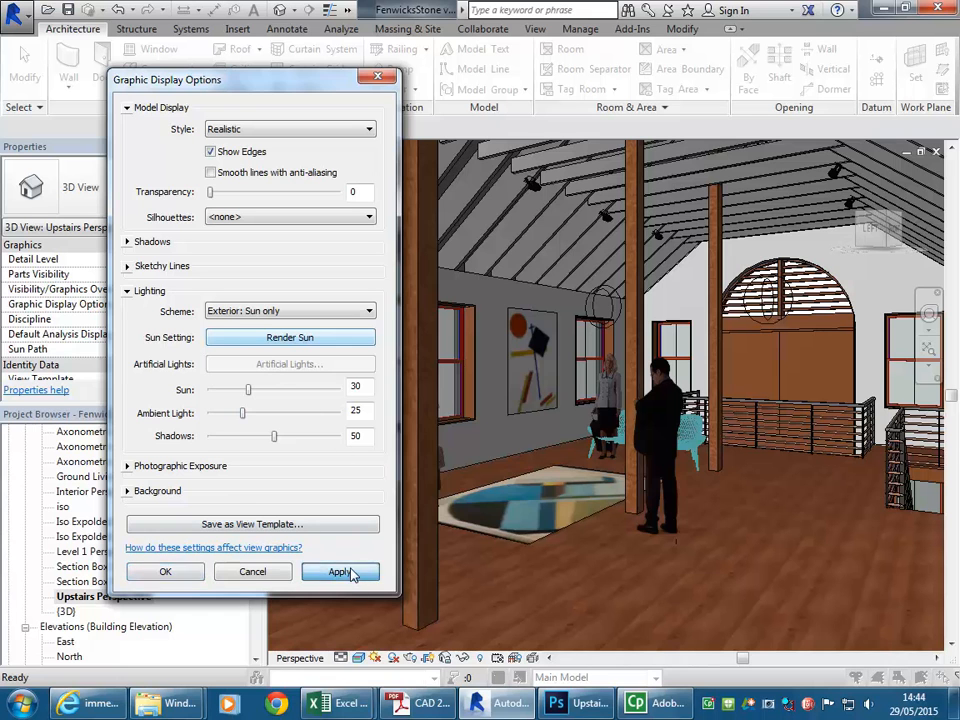
{"action": "left_click", "coordinate": [348, 572]}
{"action": "left_click", "coordinate": [163, 571]}
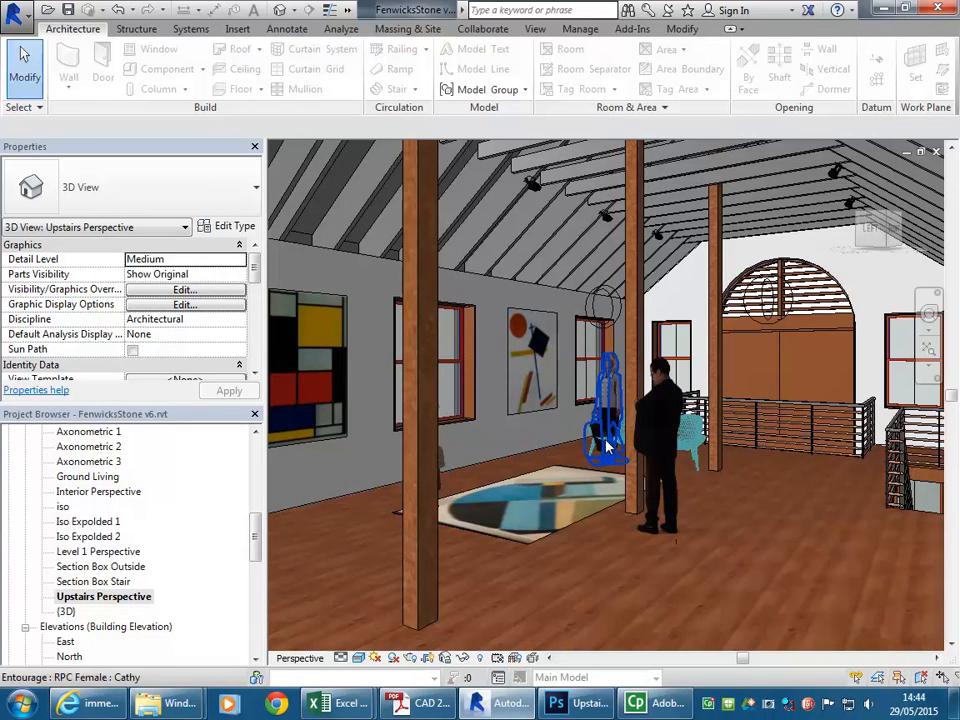
On the Level 1 plan, move the RPC Female Tina to the rug's upper edge, about 1060 mm from the wall, facing that wall
{"action": "scroll", "coordinate": [460, 491], "scroll_direction": "down", "scroll_amount": 1}
{"action": "left_click_drag", "start_coordinate": [462, 490], "coordinate": [500, 462]}
{"action": "scroll", "coordinate": [499, 460], "scroll_direction": "down", "scroll_amount": 1}
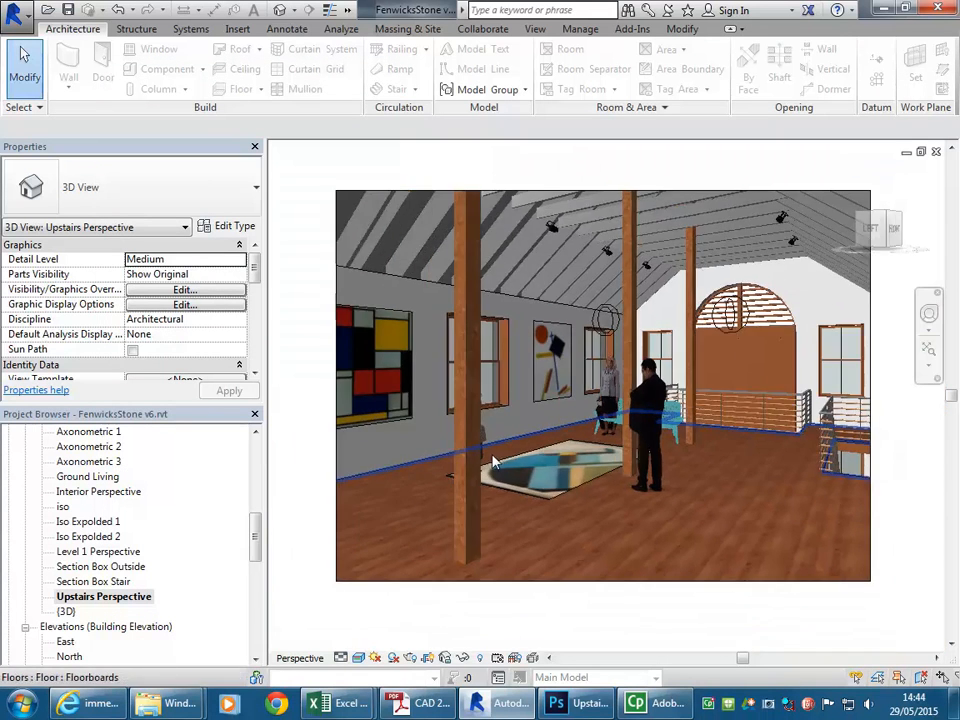
{"action": "scroll", "coordinate": [488, 443], "scroll_direction": "up", "scroll_amount": 3}
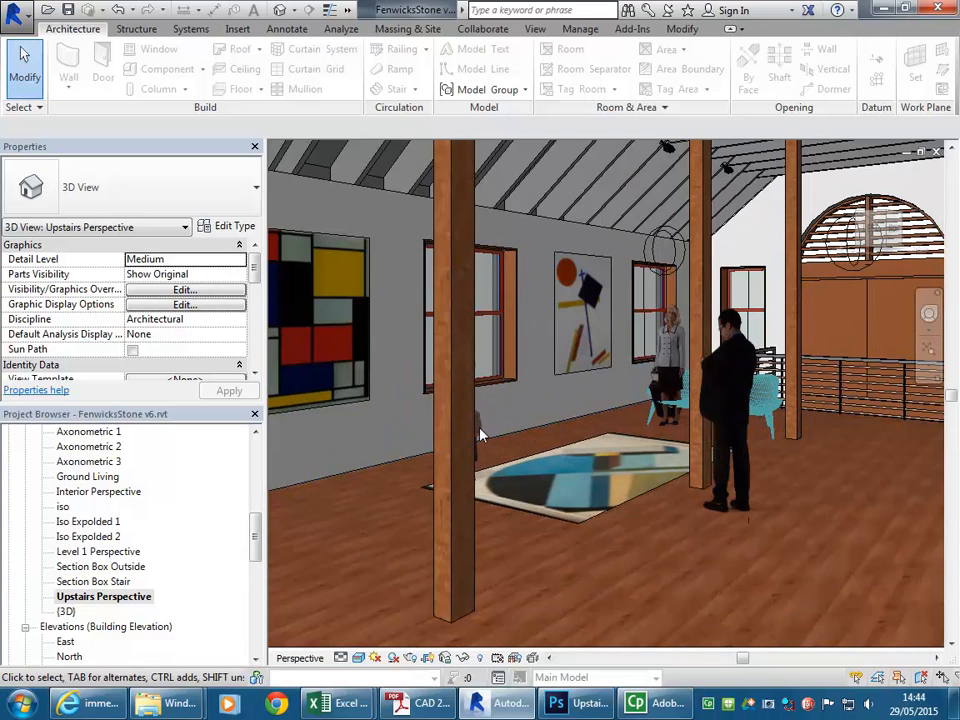
{"action": "scroll", "coordinate": [497, 386], "scroll_direction": "up", "scroll_amount": 3}
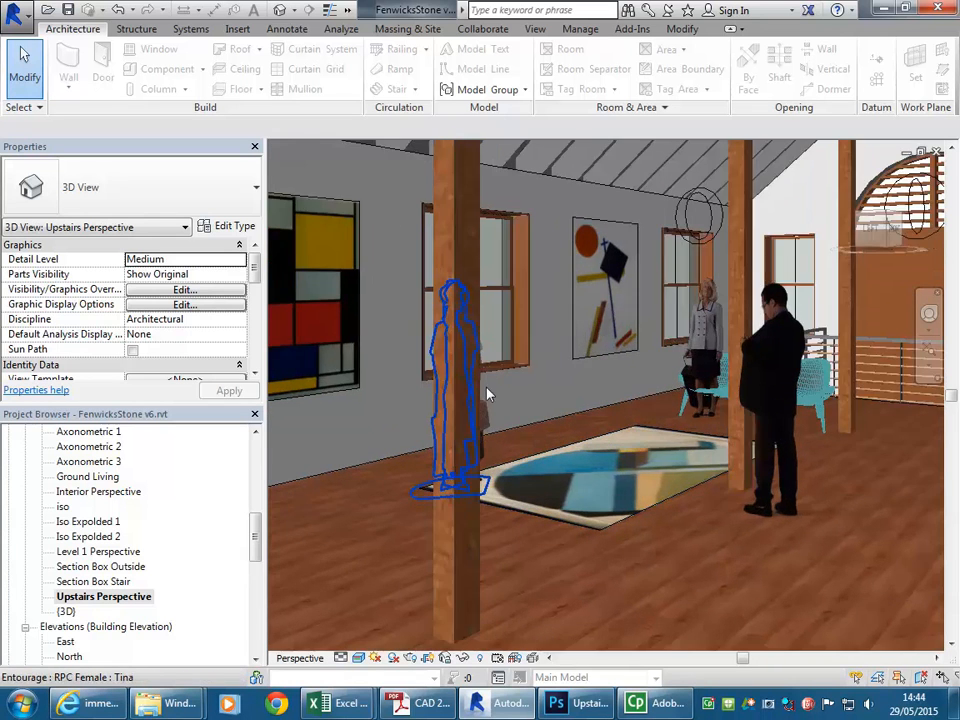
{"action": "scroll", "coordinate": [480, 440], "scroll_direction": "down", "scroll_amount": 3}
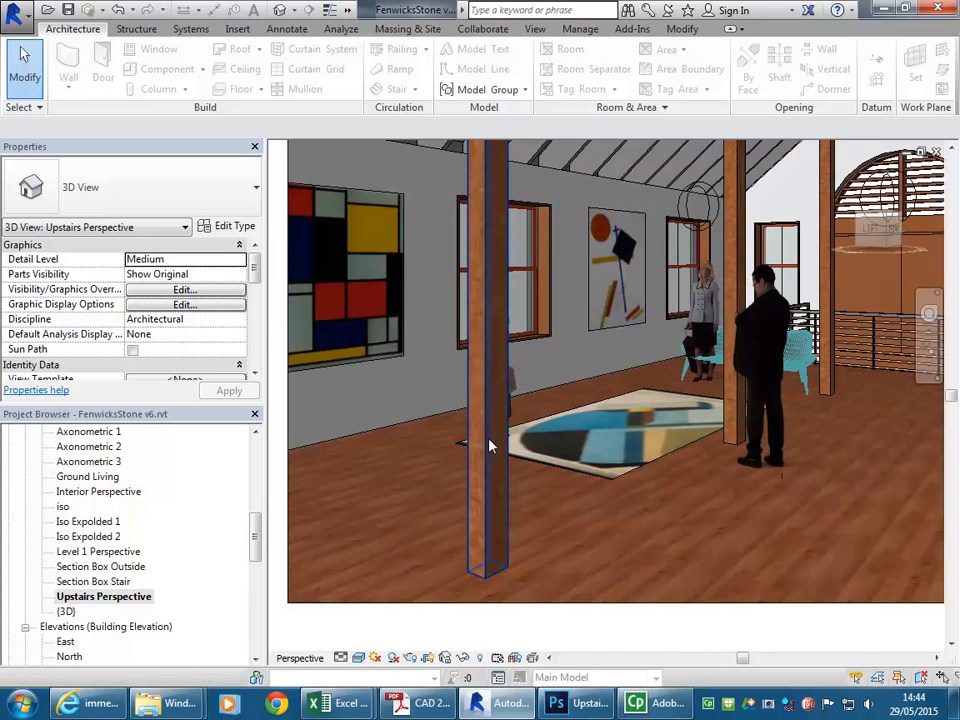
{"action": "left_click_drag", "start_coordinate": [257, 523], "coordinate": [257, 460]}
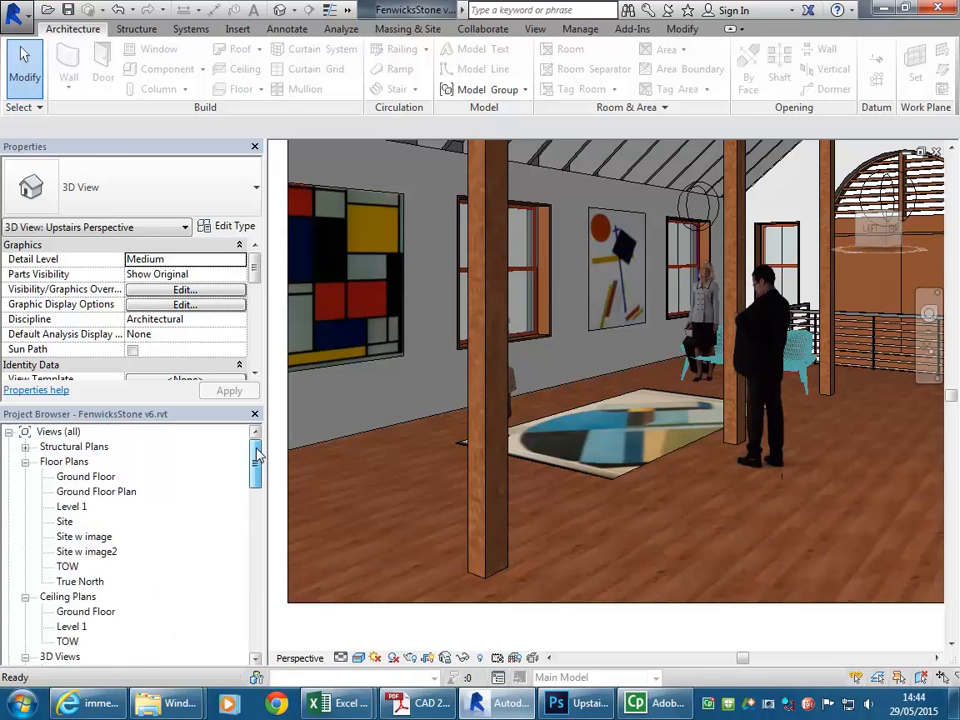
{"action": "double_click", "coordinate": [71, 506]}
{"action": "scroll", "coordinate": [493, 460], "scroll_direction": "down", "scroll_amount": 4}
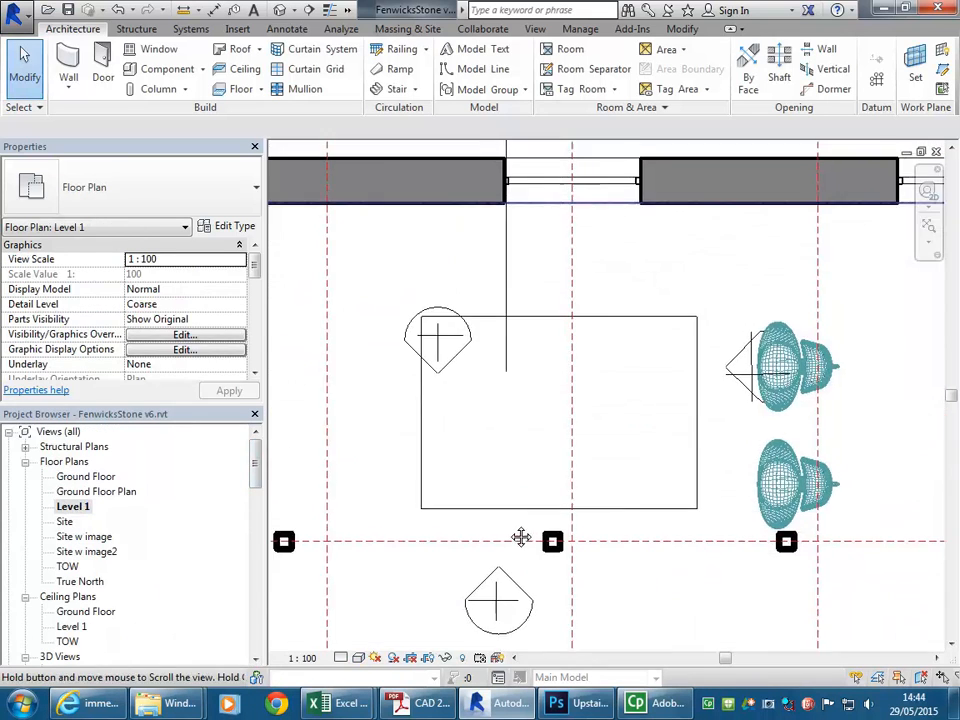
{"action": "left_click_drag", "start_coordinate": [457, 388], "coordinate": [560, 368]}
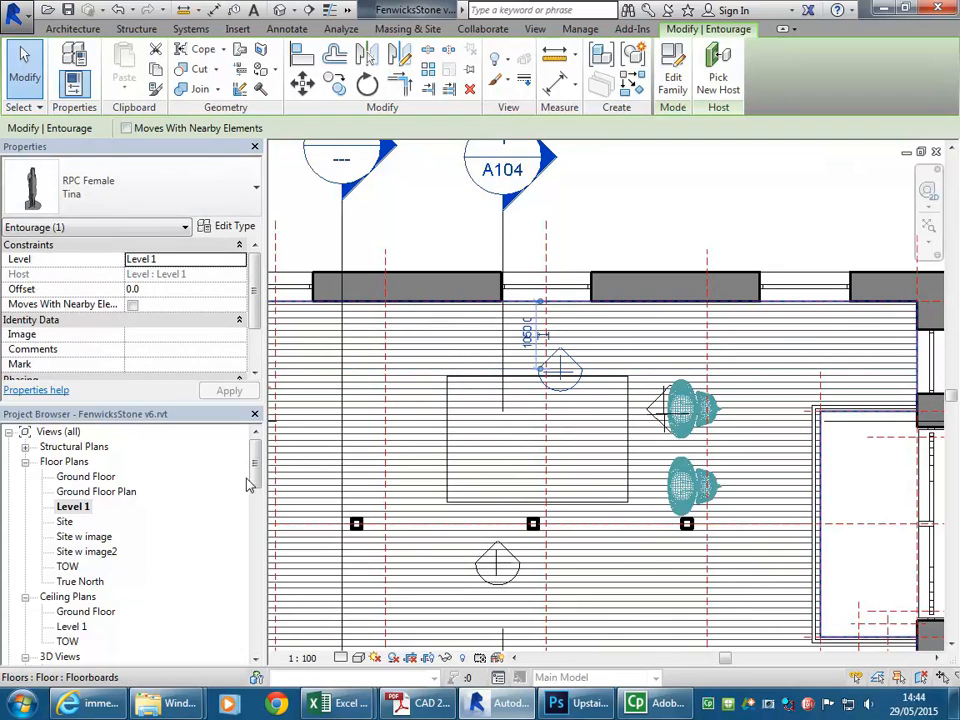
In the Upstairs Perspective view, change the RPC Female Cathy at the chair to type Cynthia
{"action": "left_click_drag", "start_coordinate": [258, 476], "coordinate": [254, 547]}
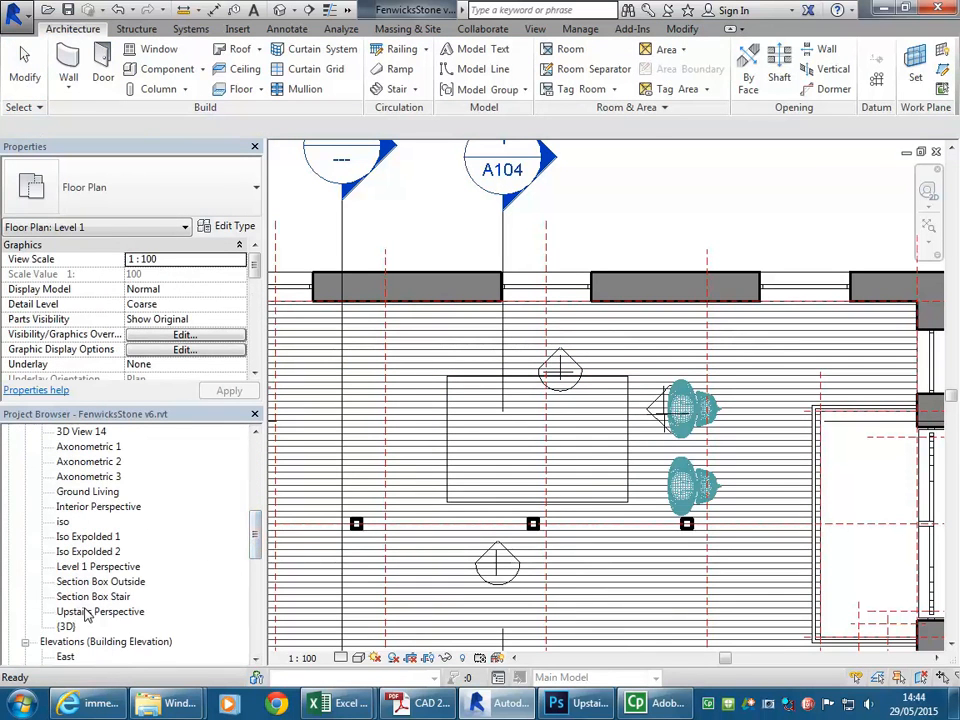
{"action": "double_click", "coordinate": [90, 611]}
{"action": "left_click_drag", "start_coordinate": [595, 388], "coordinate": [555, 393]}
{"action": "scroll", "coordinate": [667, 308], "scroll_direction": "up", "scroll_amount": 5}
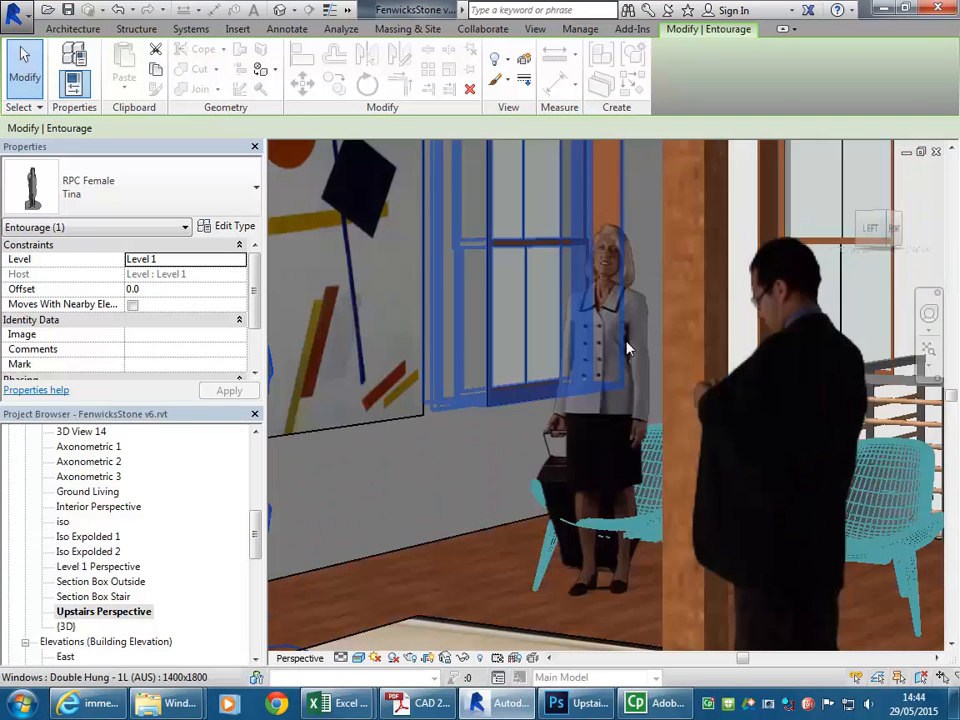
{"action": "left_click", "coordinate": [603, 367]}
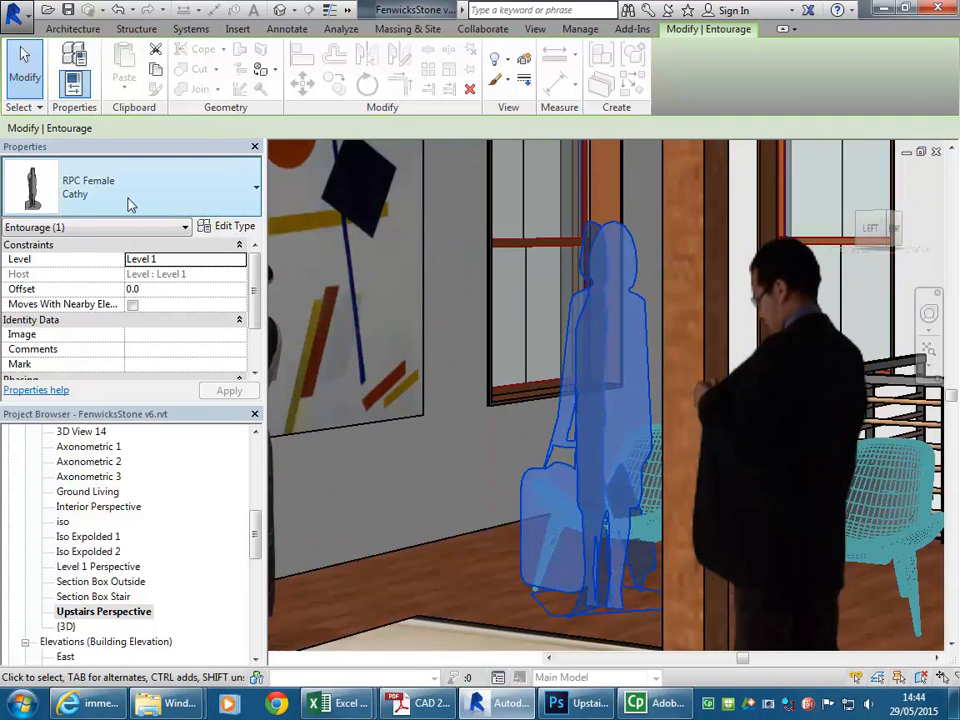
{"action": "left_click", "coordinate": [128, 200]}
{"action": "left_click", "coordinate": [94, 255]}
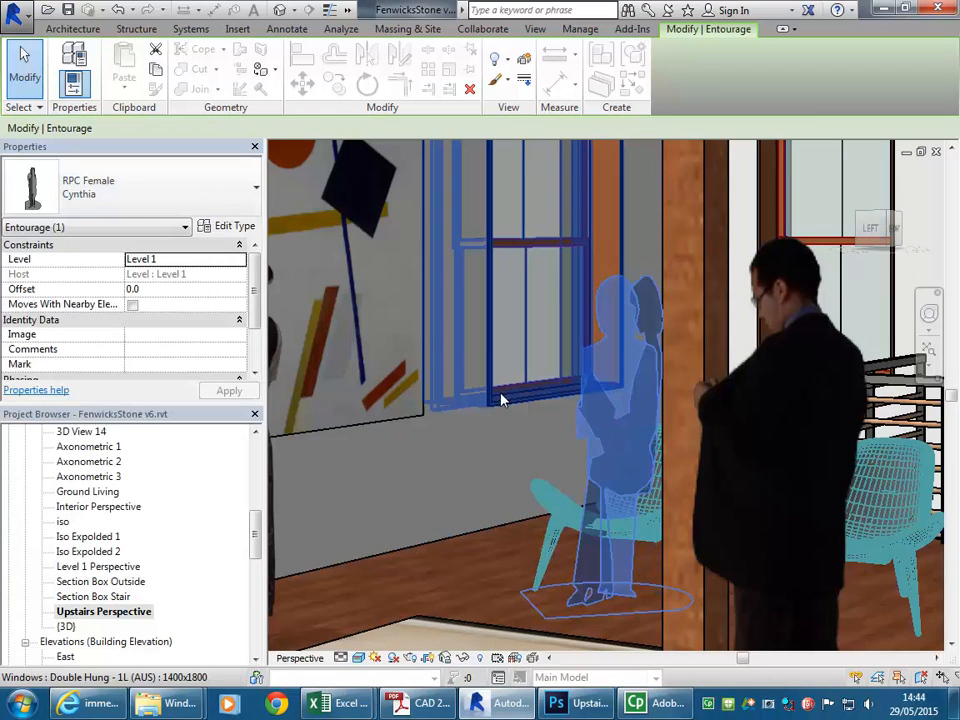
{"action": "key", "text": "Escape"}
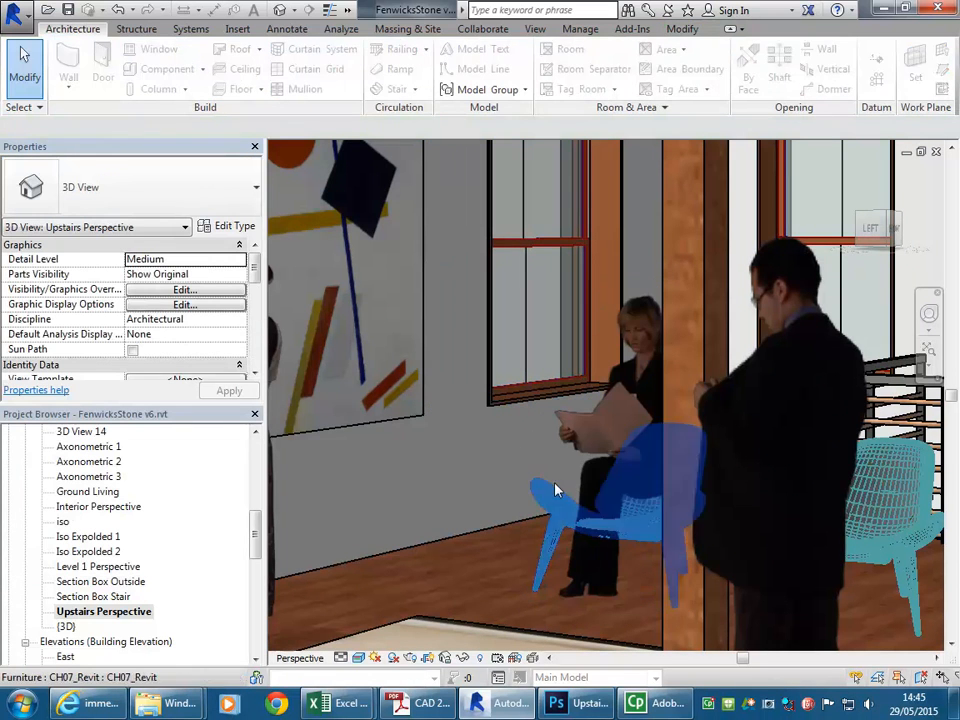
On the Level 1 plan, nudge the RPC Female Cynthia slightly away from the chair back towards the rug
{"action": "left_click", "coordinate": [591, 486]}
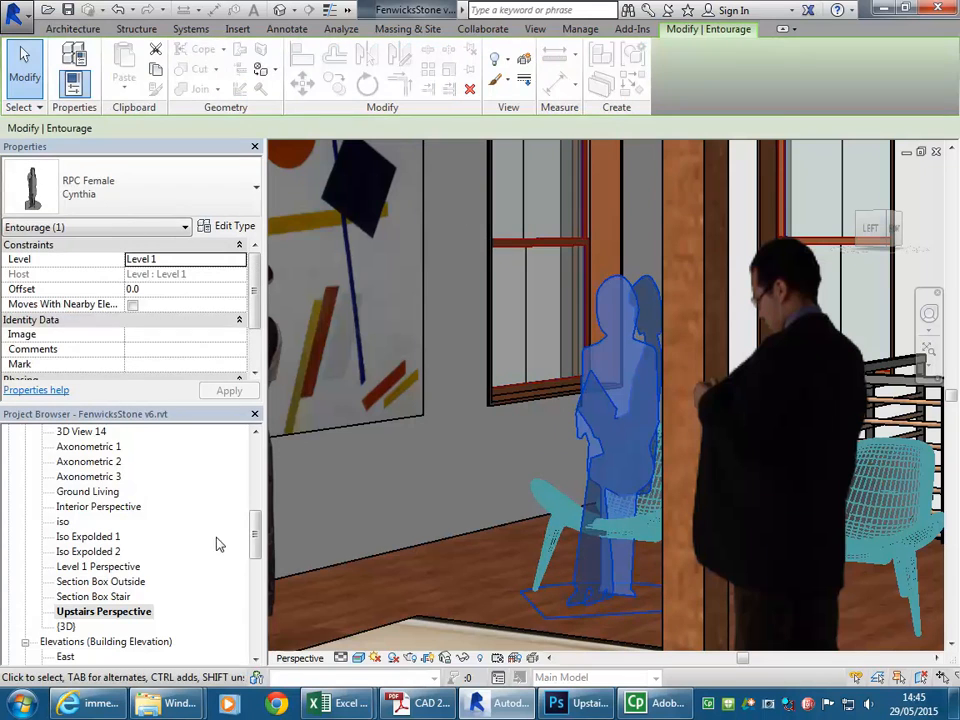
{"action": "key", "text": "Escape"}
{"action": "left_click_drag", "start_coordinate": [253, 499], "coordinate": [253, 482]}
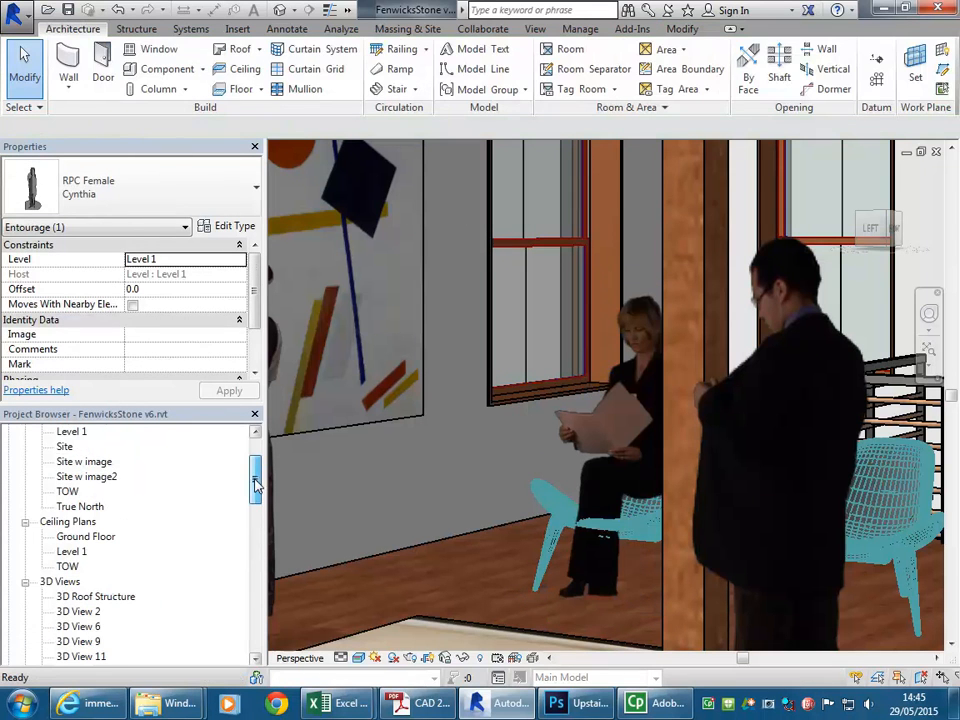
{"action": "left_click", "coordinate": [72, 462]}
{"action": "scroll", "coordinate": [72, 470], "scroll_direction": "up", "scroll_amount": 2}
{"action": "double_click", "coordinate": [72, 491]}
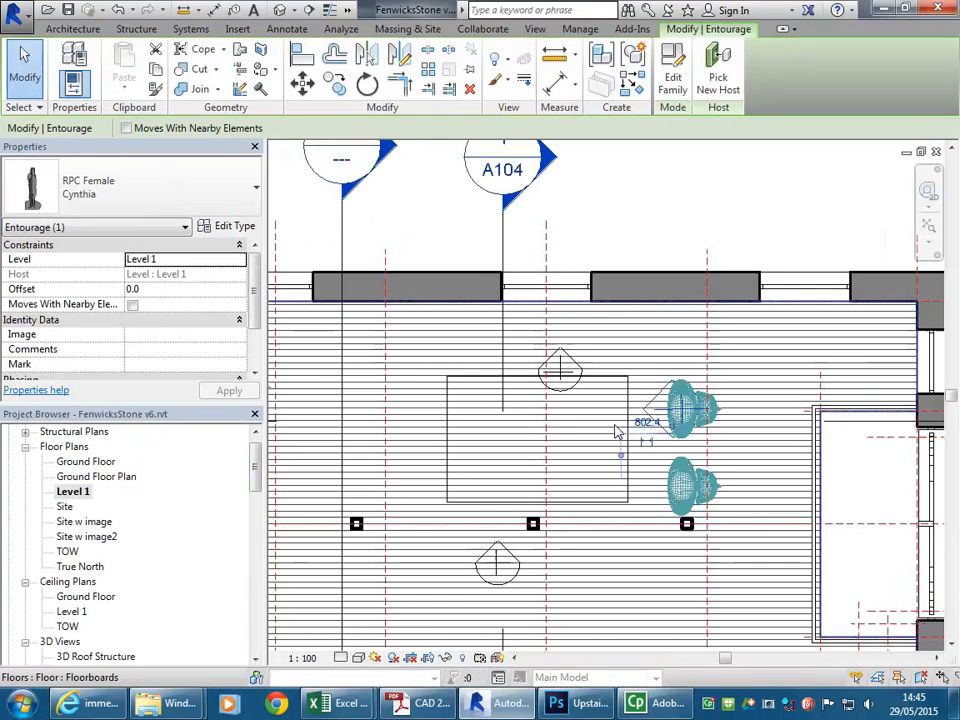
{"action": "scroll", "coordinate": [640, 425], "scroll_direction": "up", "scroll_amount": 4}
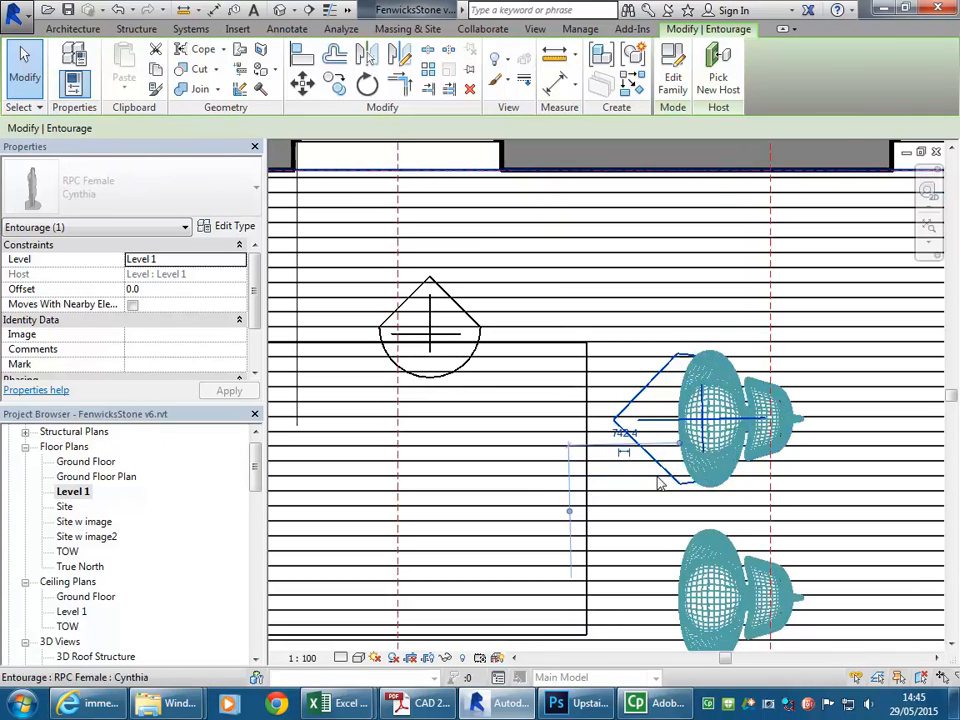
Check how Cynthia sits on the chair in the Upstairs Perspective view
{"action": "left_click_drag", "start_coordinate": [255, 476], "coordinate": [250, 548]}
{"action": "double_click", "coordinate": [94, 596]}
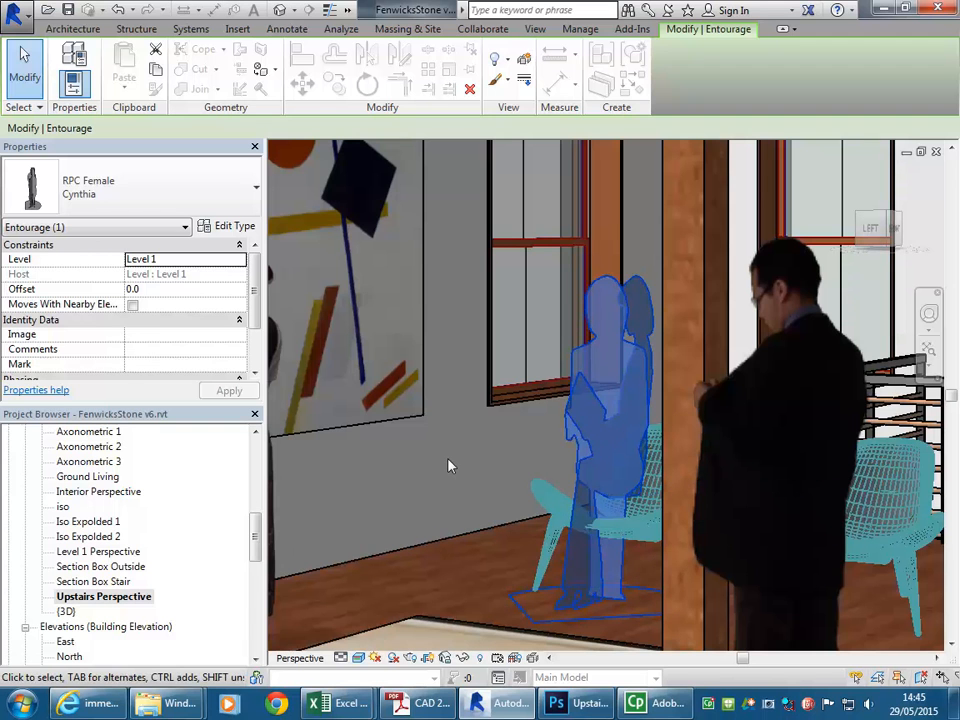
{"action": "key", "text": "Escape"}
Reselect Cynthia and nudge her further towards the rug on the Level 1 plan
{"action": "left_click", "coordinate": [596, 460]}
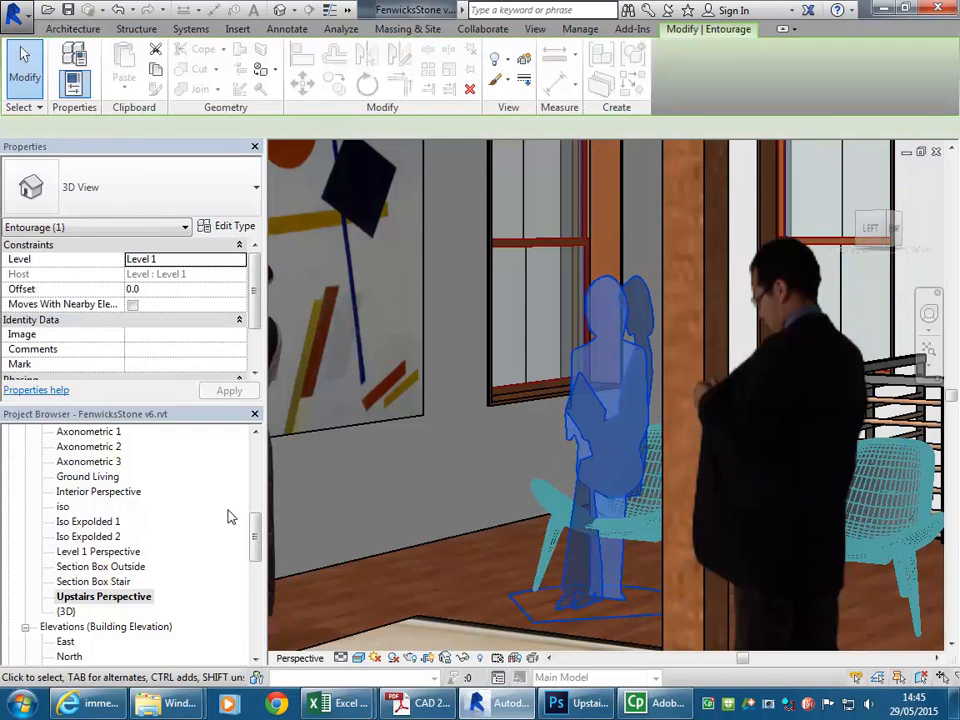
{"action": "left_click_drag", "start_coordinate": [252, 538], "coordinate": [255, 471]}
{"action": "left_click", "coordinate": [78, 493]}
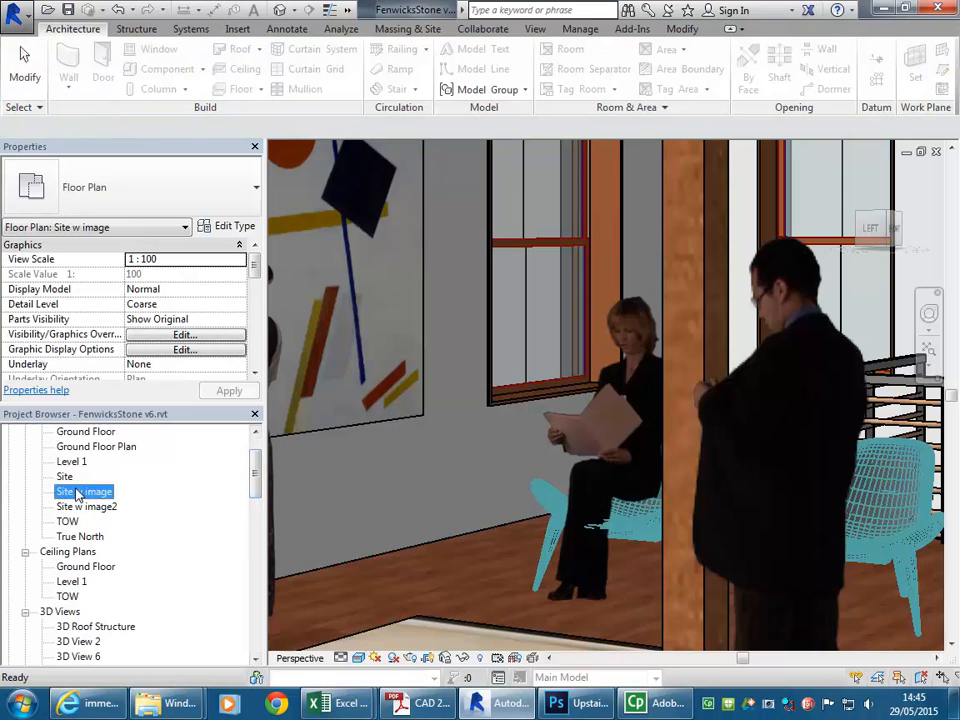
{"action": "scroll", "coordinate": [81, 515], "scroll_direction": "up", "scroll_amount": 1}
{"action": "double_click", "coordinate": [71, 508]}
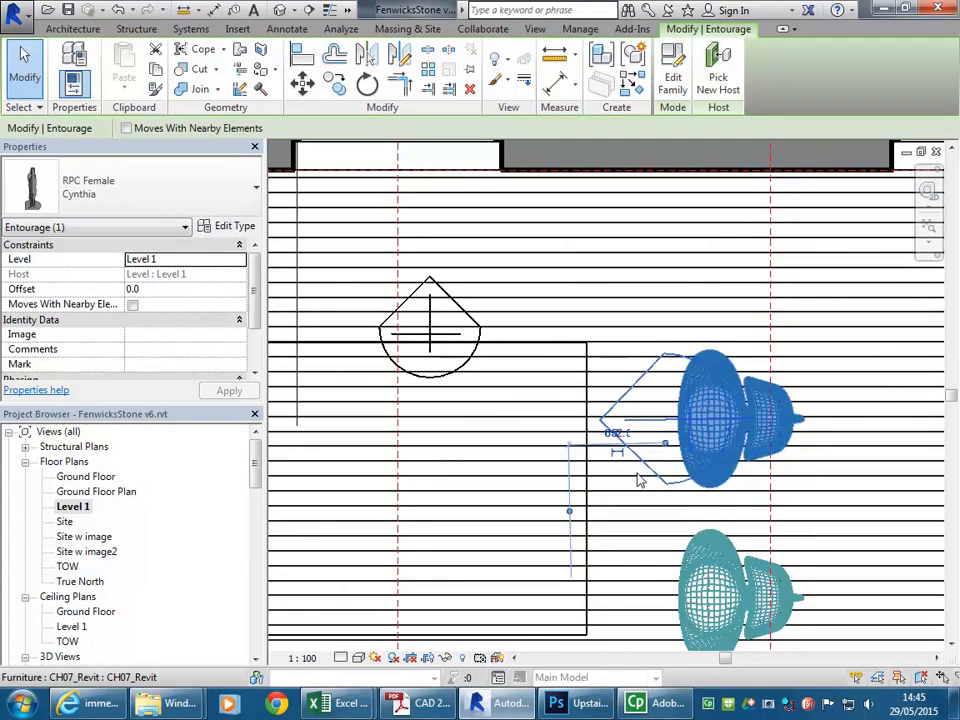
Check how Cynthia sits on the chair in the Upstairs Perspective view
{"action": "left_click_drag", "start_coordinate": [256, 468], "coordinate": [256, 588]}
{"action": "key", "text": "Escape"}
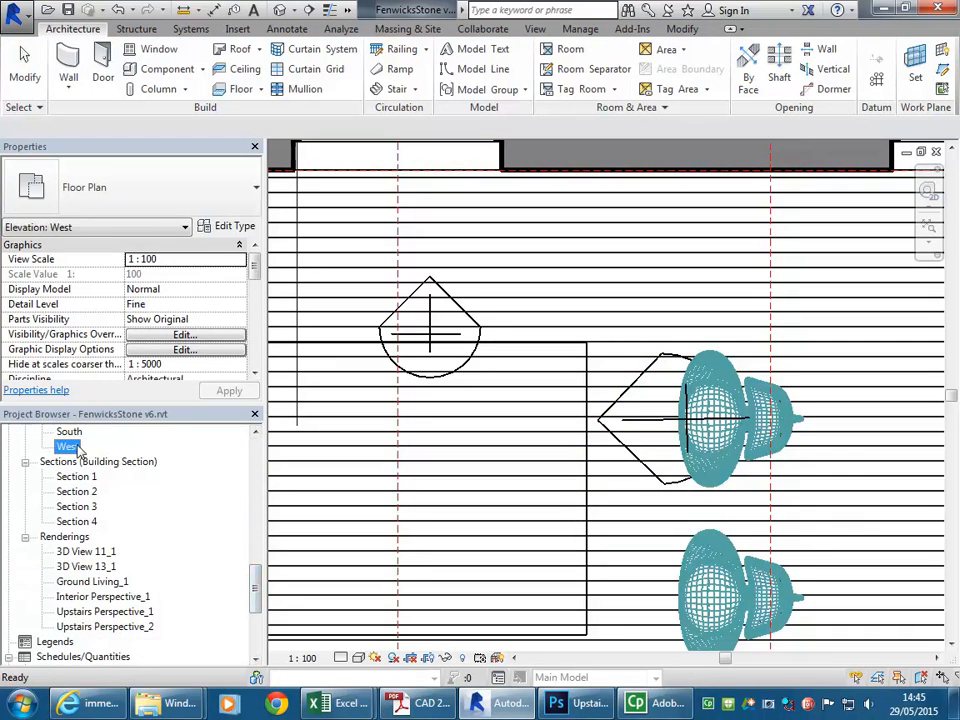
{"action": "scroll", "coordinate": [75, 452], "scroll_direction": "up", "scroll_amount": 3}
{"action": "double_click", "coordinate": [84, 508]}
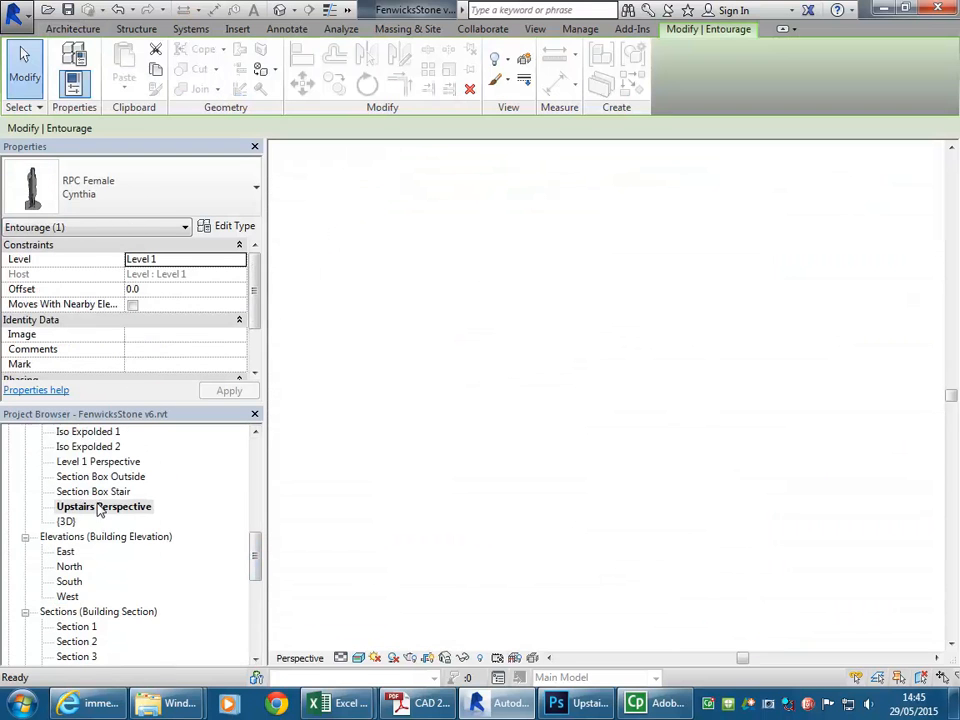
{"action": "key", "text": "Escape"}
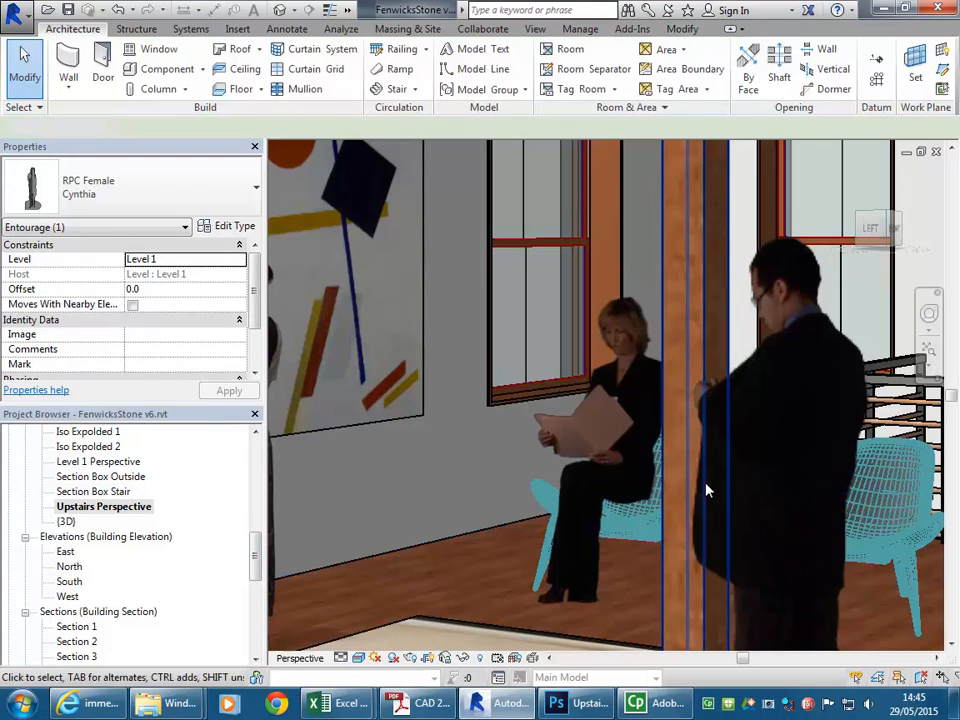
Select the RPC Male Jay and move him on the Level 1 plan to the open floor near the stair
{"action": "left_click", "coordinate": [748, 386]}
{"action": "scroll", "coordinate": [748, 383], "scroll_direction": "down", "scroll_amount": 6}
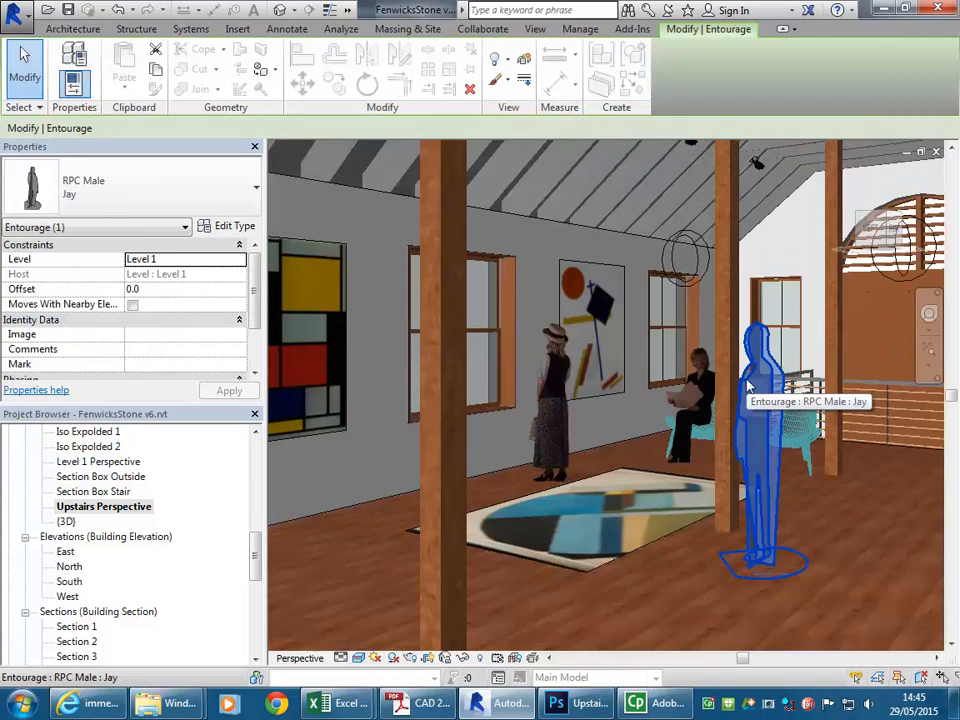
{"action": "scroll", "coordinate": [692, 385], "scroll_direction": "down", "scroll_amount": 5}
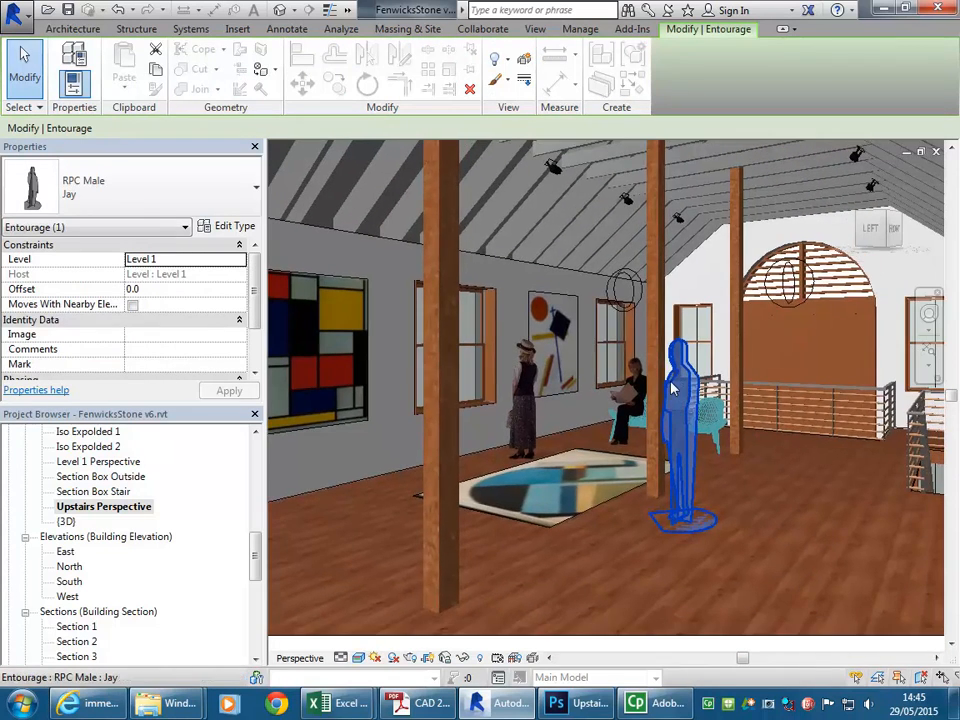
{"action": "scroll", "coordinate": [671, 388], "scroll_direction": "down", "scroll_amount": 2}
{"action": "left_click_drag", "start_coordinate": [673, 388], "coordinate": [659, 399]}
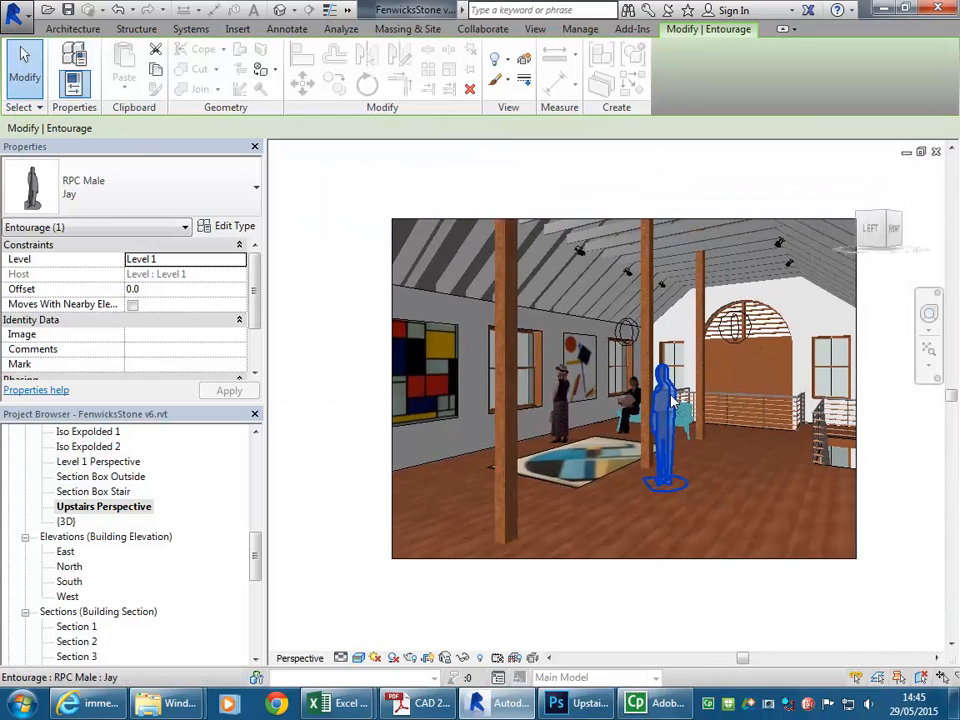
{"action": "scroll", "coordinate": [662, 397], "scroll_direction": "up", "scroll_amount": 2}
{"action": "left_click_drag", "start_coordinate": [255, 568], "coordinate": [249, 477]}
{"action": "double_click", "coordinate": [72, 491]}
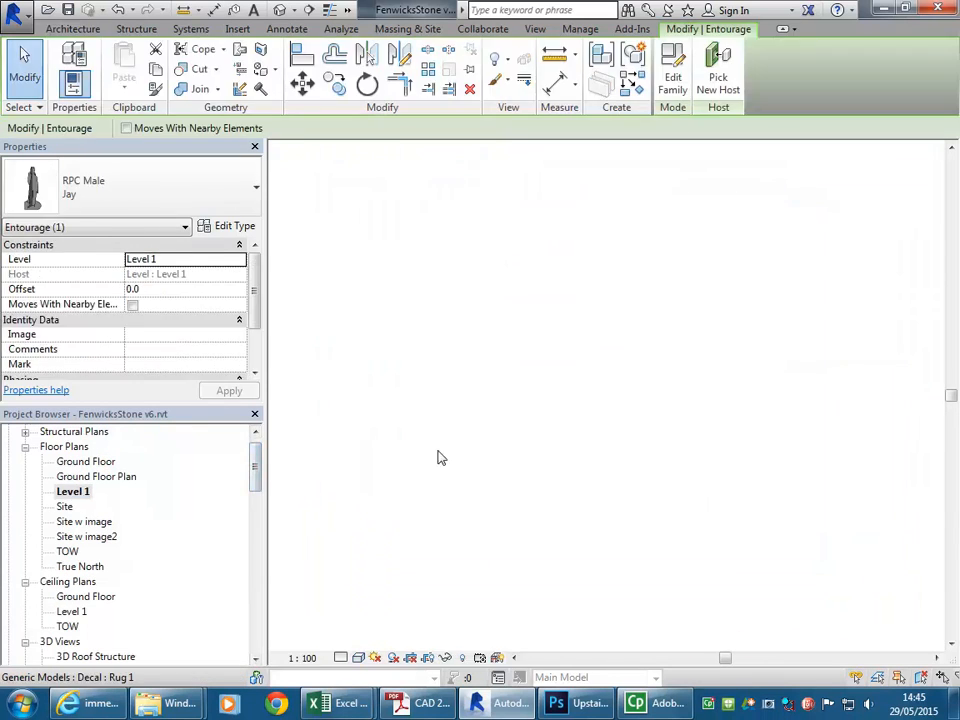
{"action": "scroll", "coordinate": [505, 466], "scroll_direction": "down", "scroll_amount": 3}
{"action": "left_click_drag", "start_coordinate": [520, 464], "coordinate": [551, 488]}
{"action": "scroll", "coordinate": [501, 437], "scroll_direction": "down", "scroll_amount": 1}
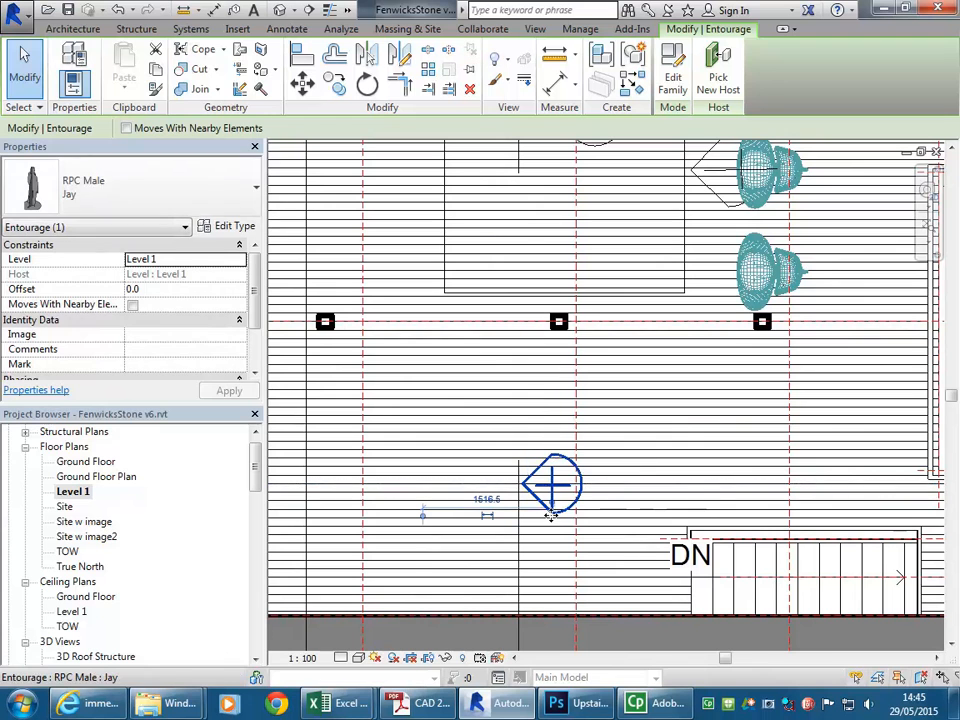
Review Jay's position and his available person types in the Upstairs Perspective view, keeping the current type
{"action": "left_click", "coordinate": [178, 204]}
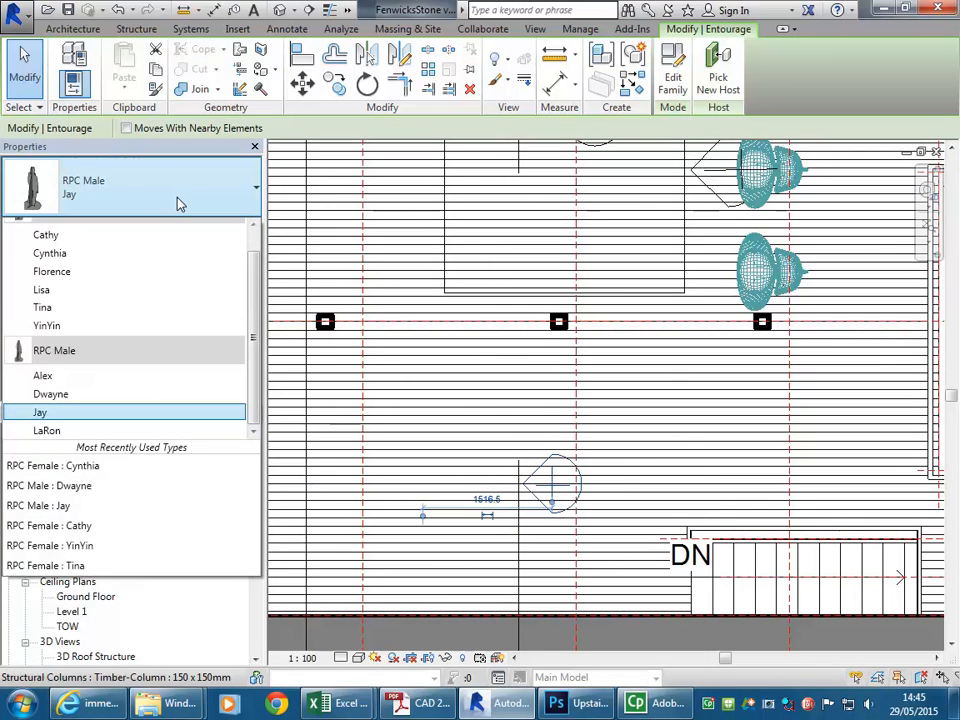
{"action": "left_click", "coordinate": [178, 204]}
{"action": "left_click_drag", "start_coordinate": [255, 468], "coordinate": [252, 545]}
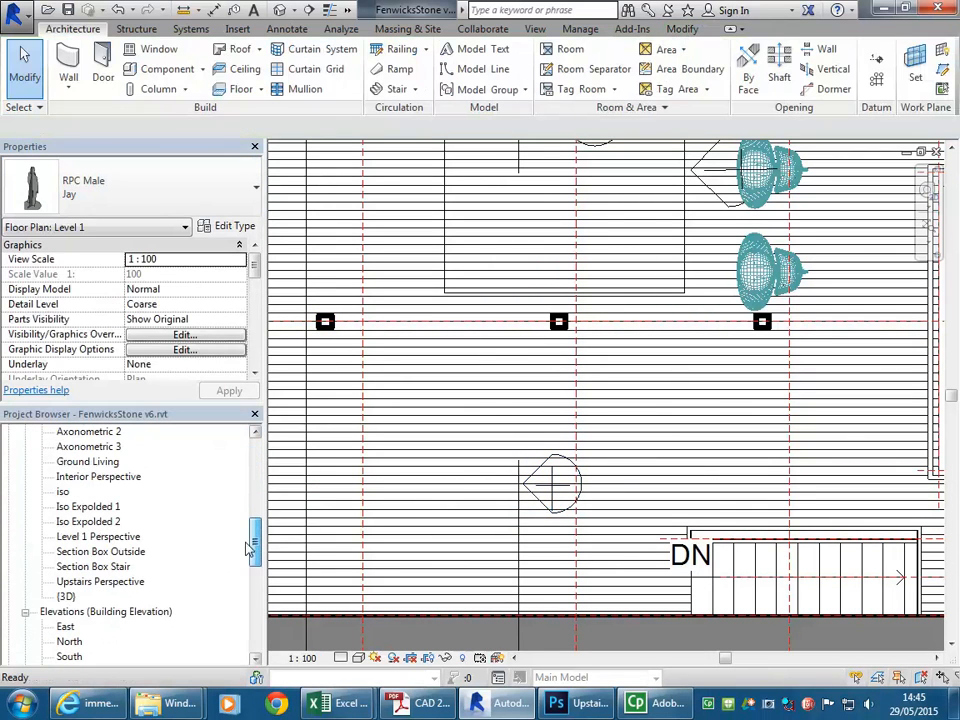
{"action": "double_click", "coordinate": [100, 581]}
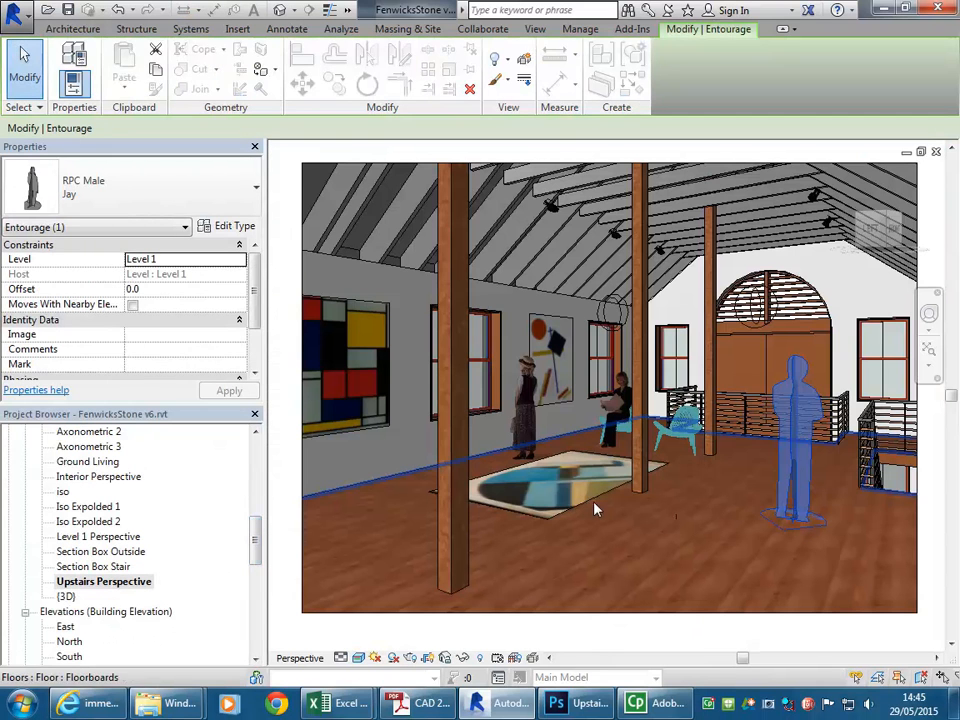
{"action": "key", "text": "Escape"}
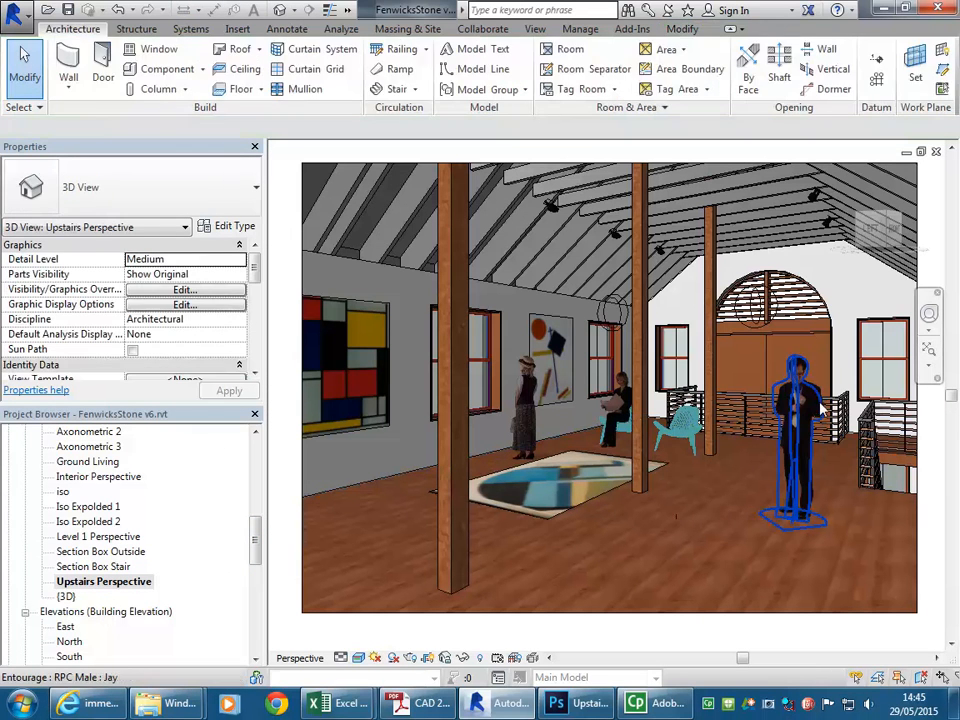
{"action": "left_click", "coordinate": [795, 400]}
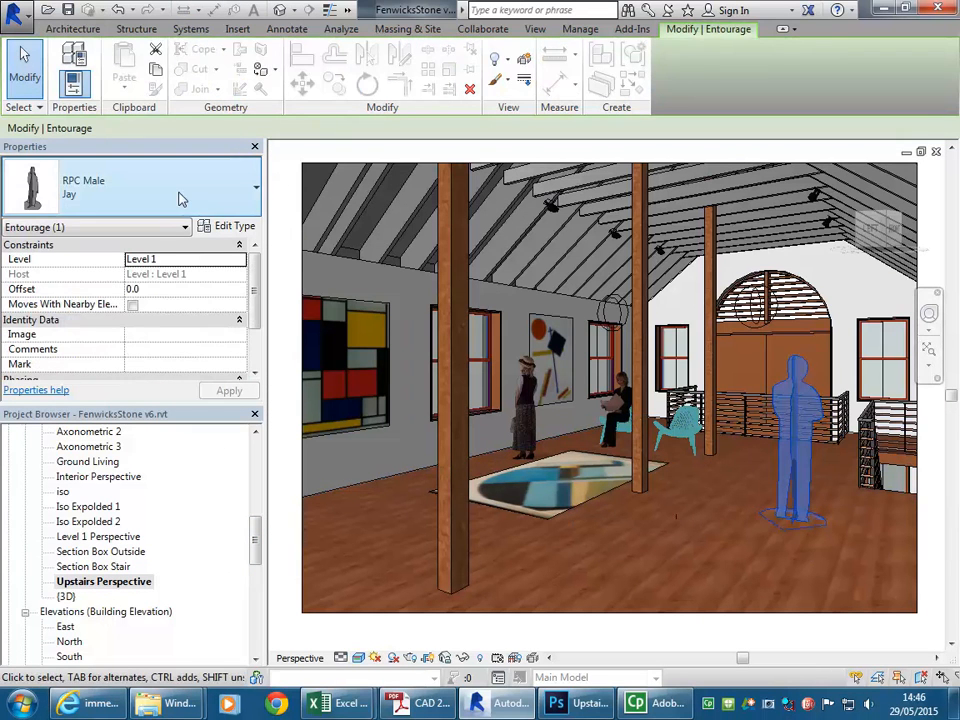
{"action": "left_click", "coordinate": [180, 199]}
{"action": "key", "text": "Escape"}
{"action": "key", "text": "Escape"}
{"action": "left_click_drag", "start_coordinate": [697, 325], "coordinate": [686, 331]}
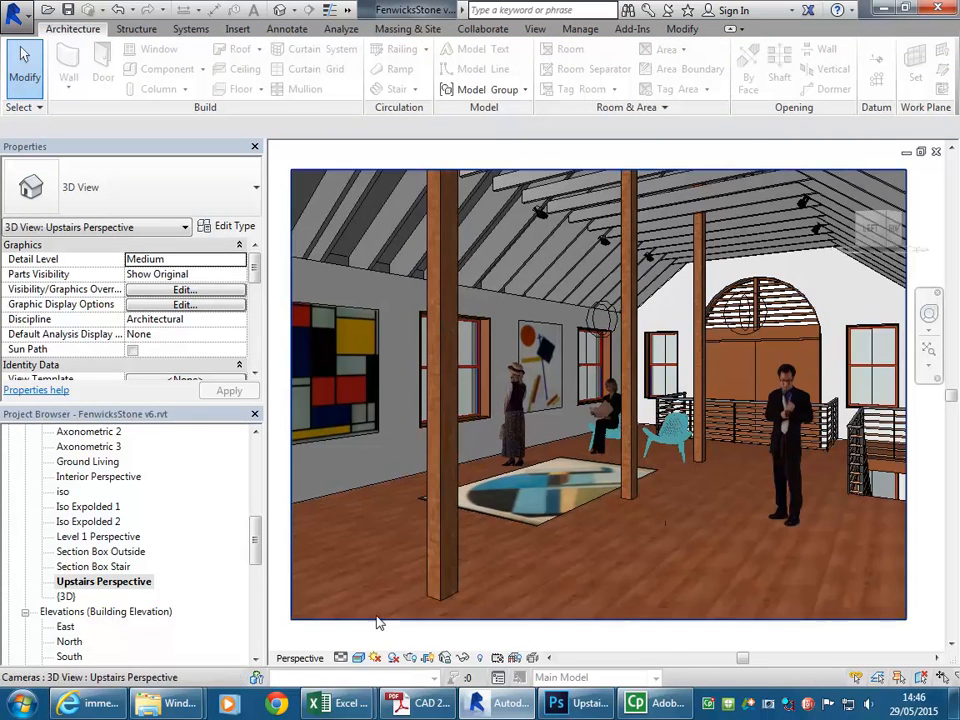
Render the Upstairs Perspective view at Draft quality
{"action": "left_click", "coordinate": [411, 657]}
{"action": "left_click", "coordinate": [175, 100]}
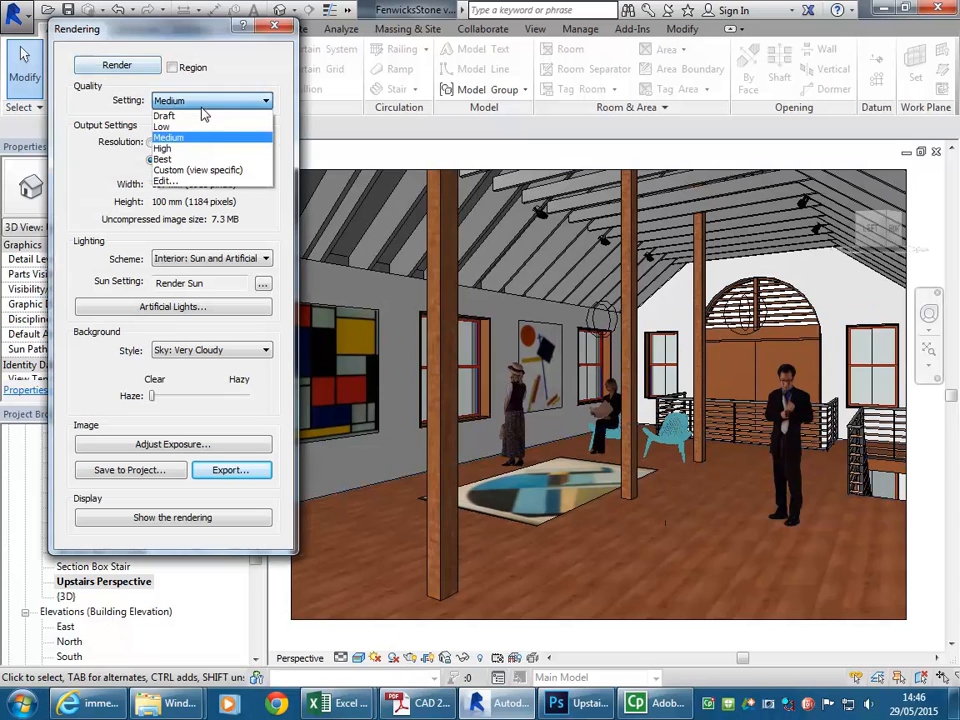
{"action": "left_click", "coordinate": [184, 118]}
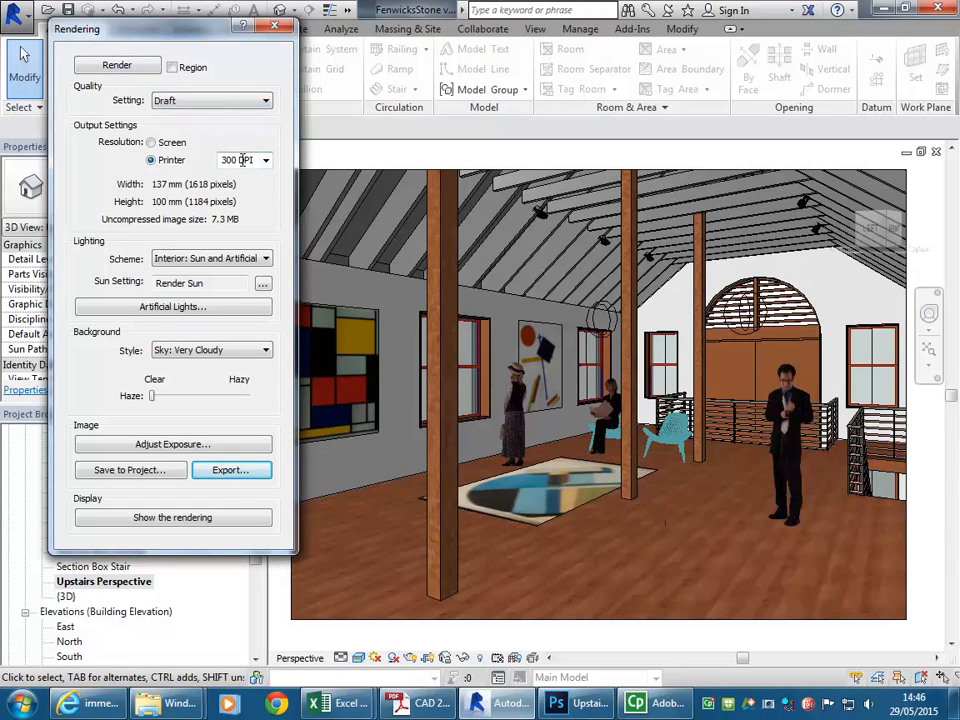
{"action": "left_click", "coordinate": [116, 66]}
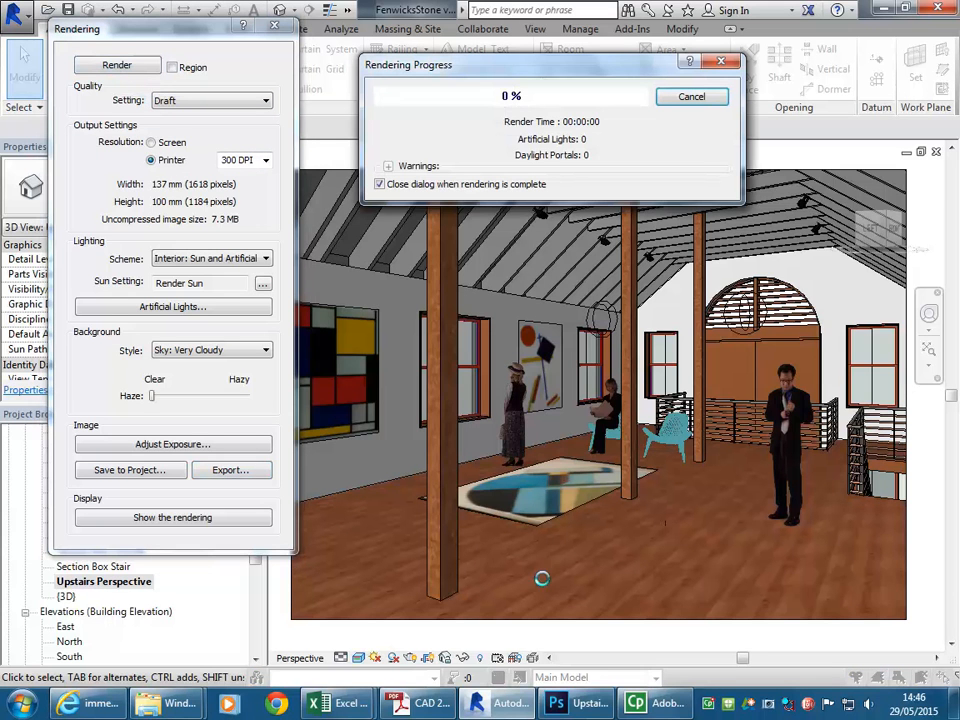
Switch to Photoshop, stretch the cloud sky on Layer 2 to cover all the windows, and reposition it behind them
{"action": "left_click", "coordinate": [583, 706]}
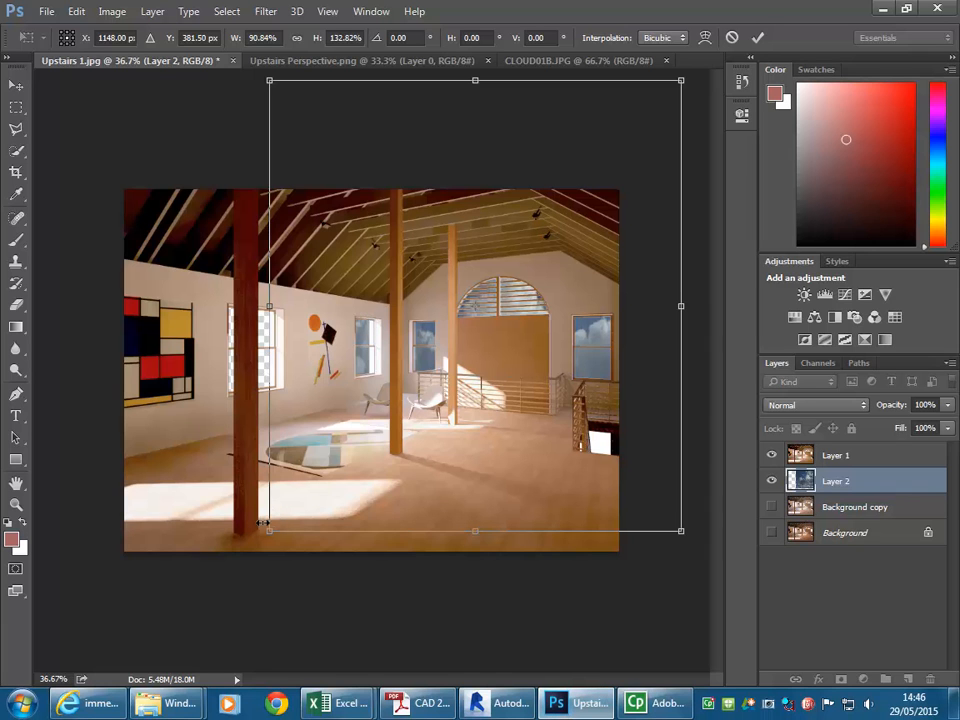
{"action": "left_click_drag", "start_coordinate": [218, 566], "coordinate": [206, 573]}
{"action": "key", "text": "Return"}
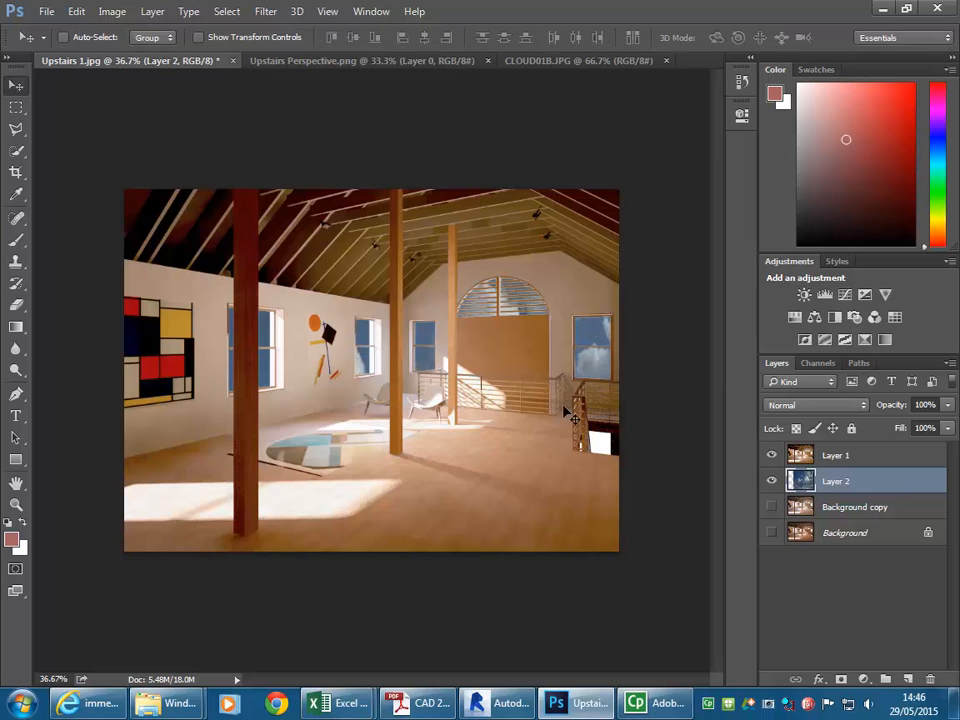
{"action": "left_click_drag", "start_coordinate": [596, 360], "coordinate": [556, 182]}
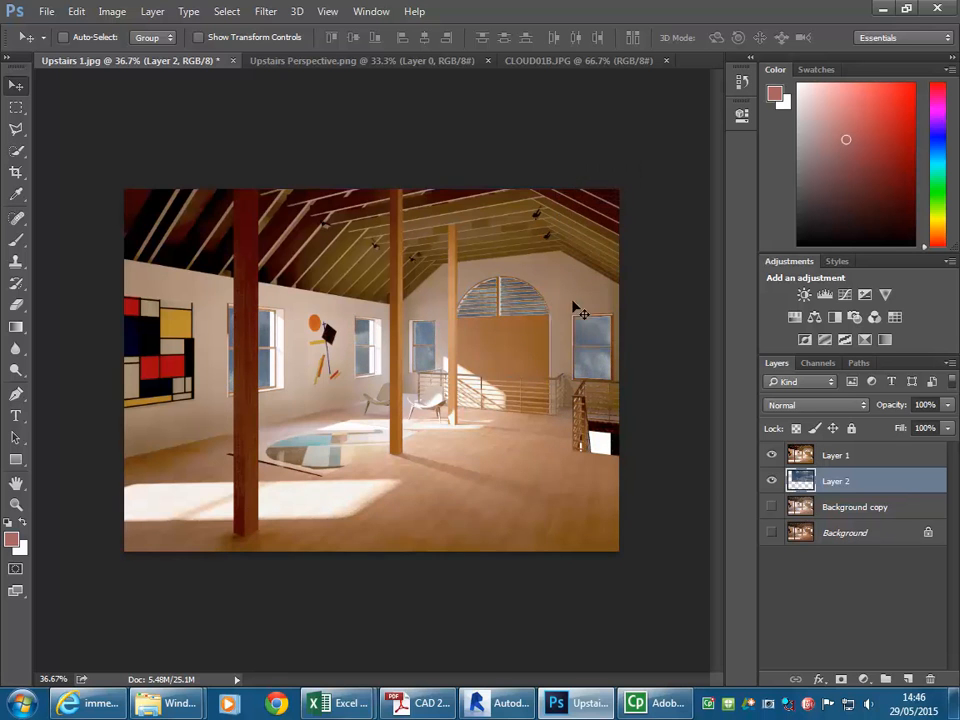
{"action": "mouse_move", "coordinate": [588, 354]}
{"action": "left_mouse_down"}
{"action": "mouse_move", "coordinate": [591, 337]}
{"action": "mouse_move", "coordinate": [590, 437]}
{"action": "mouse_move", "coordinate": [597, 373]}
{"action": "left_mouse_up"}
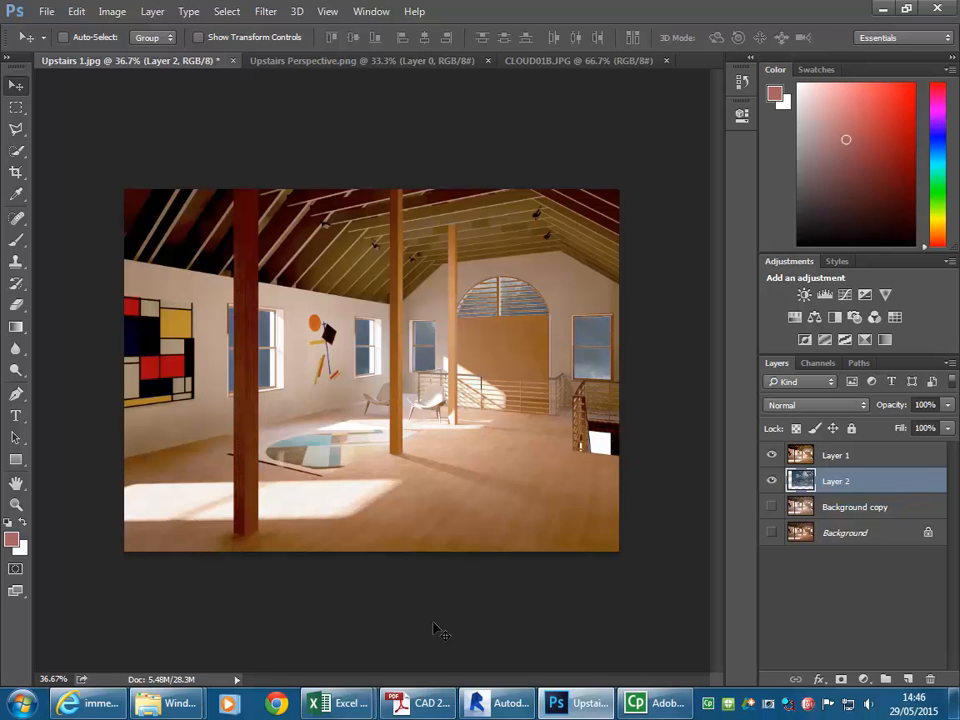
Open desert.jpg from the background images folder and select the whole picture for copying
{"action": "left_click", "coordinate": [46, 11]}
{"action": "left_click", "coordinate": [55, 39]}
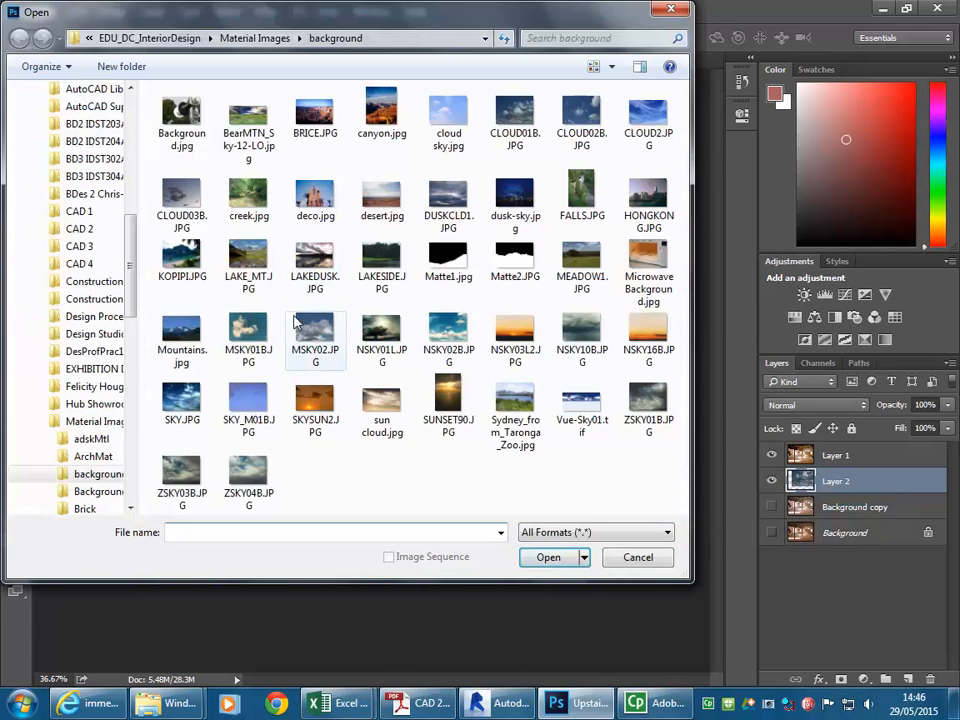
{"action": "left_click", "coordinate": [392, 226]}
{"action": "double_click", "coordinate": [392, 228]}
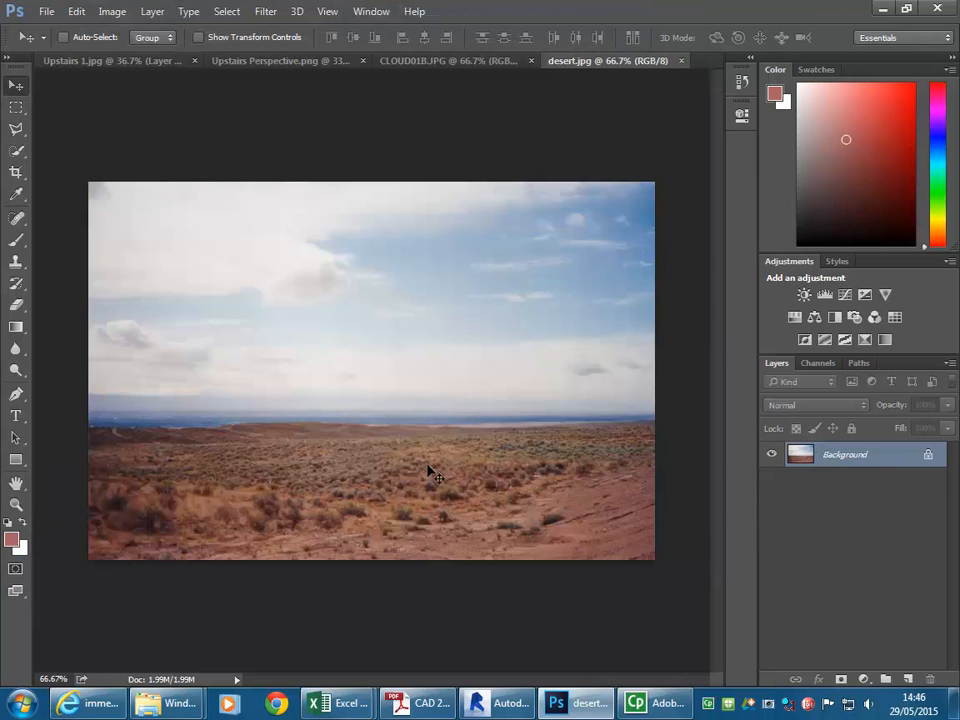
{"action": "key", "text": "ctrl+a"}
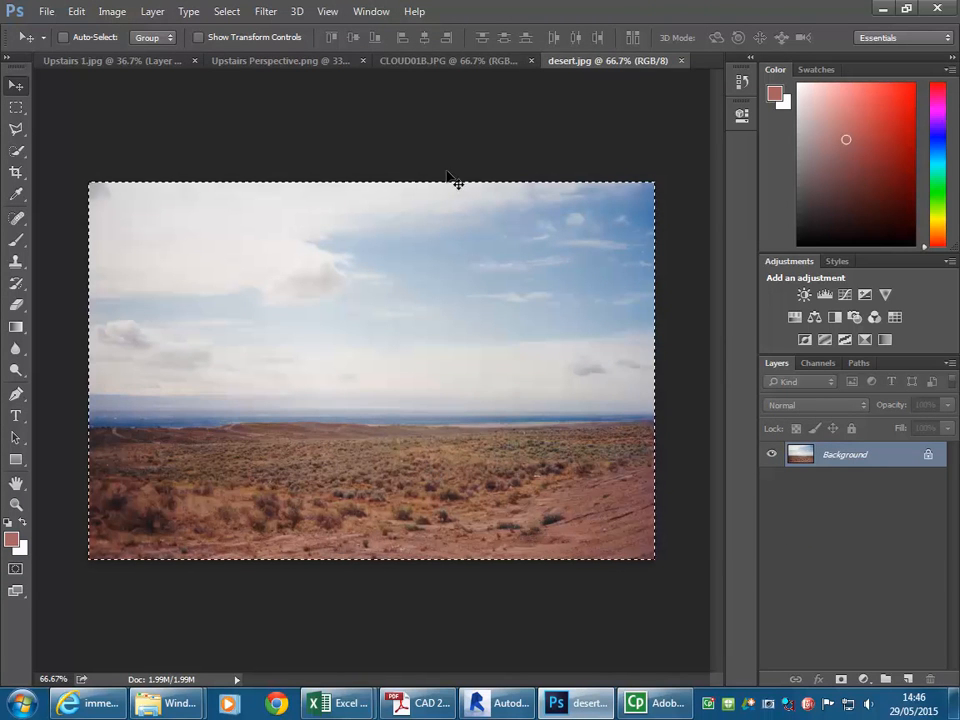
In Upstairs 1.jpg, hide the cloud sky on Layer 2 and paste the desert picture below Layer 1
{"action": "left_click", "coordinate": [432, 61]}
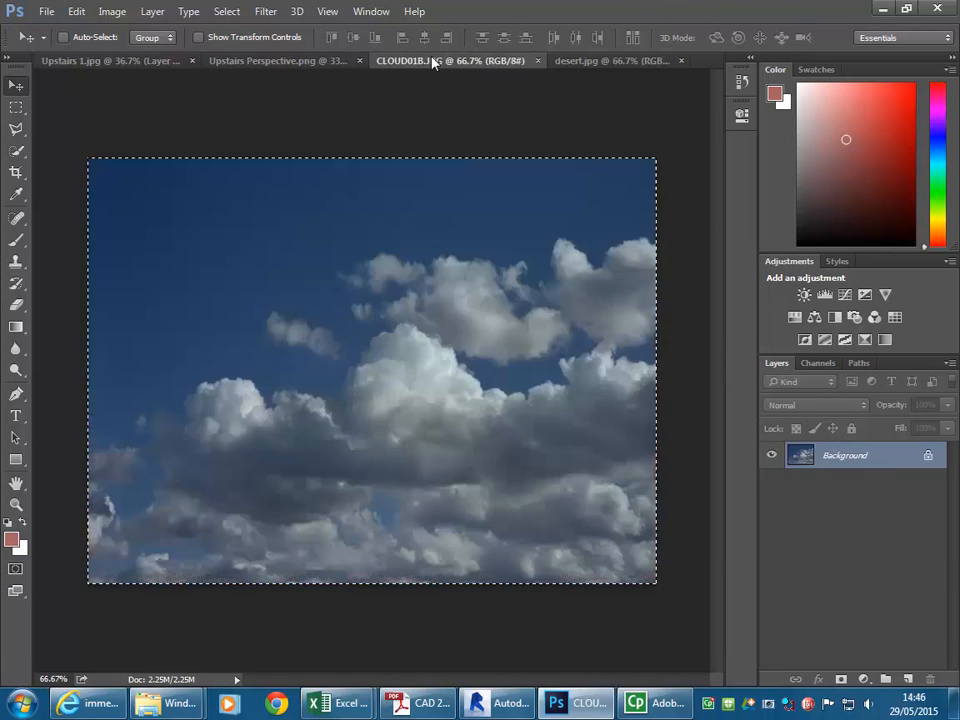
{"action": "left_click", "coordinate": [294, 61]}
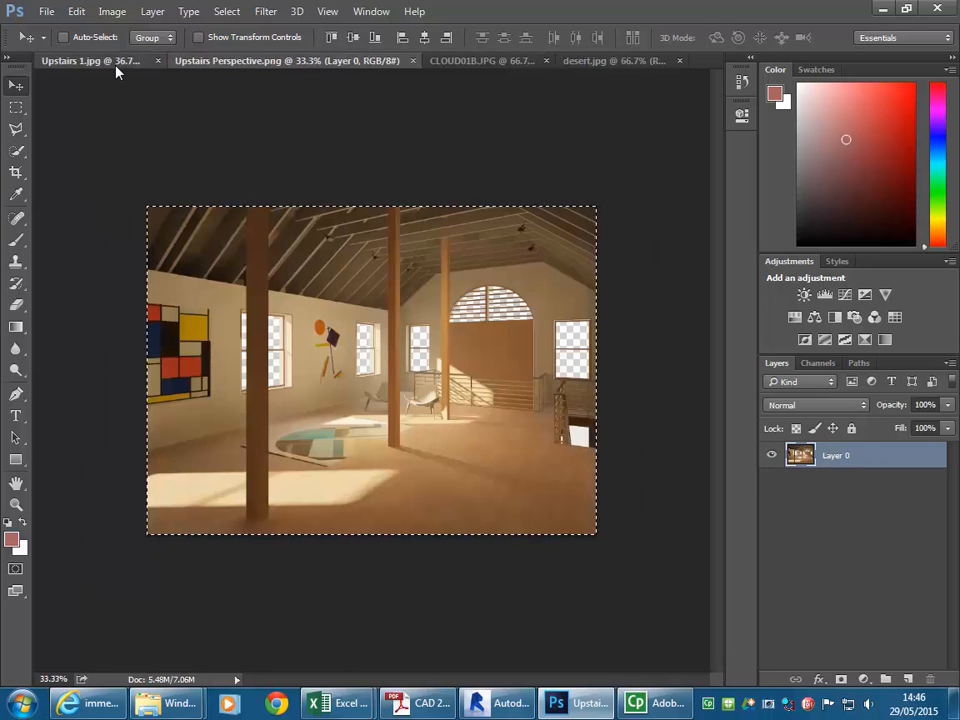
{"action": "left_click", "coordinate": [84, 59]}
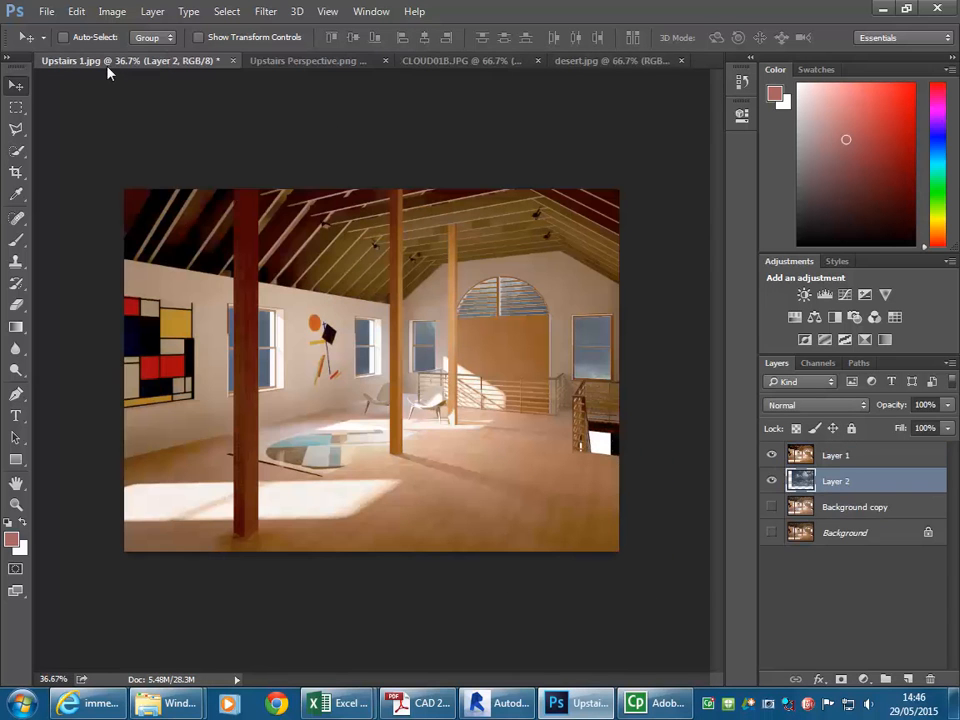
{"action": "left_click", "coordinate": [771, 481]}
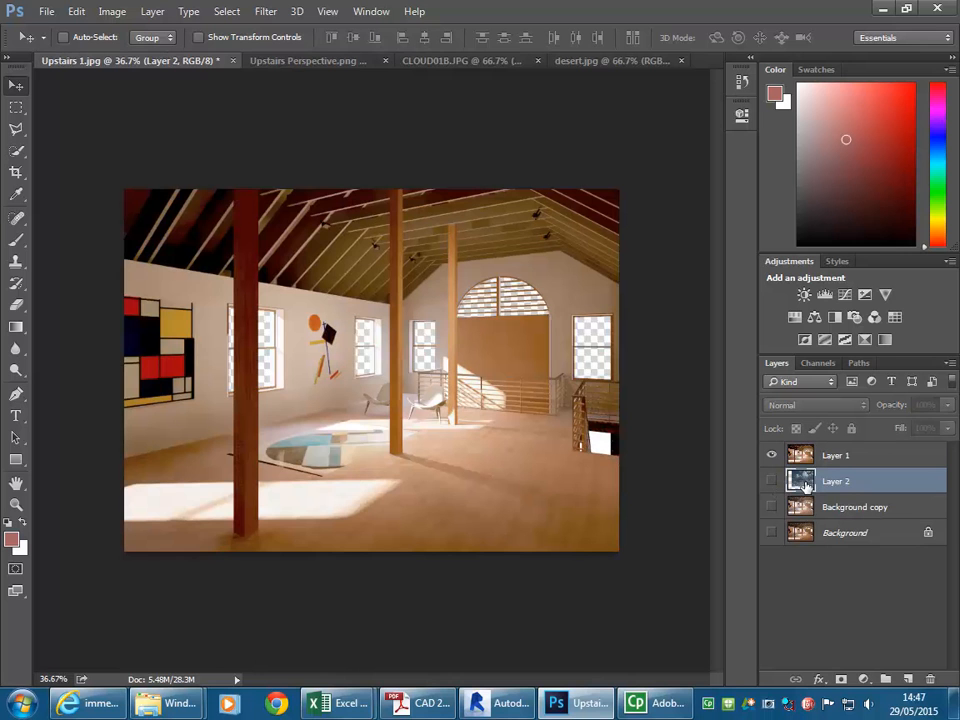
{"action": "key", "text": "ctrl+v"}
{"action": "left_click_drag", "start_coordinate": [546, 435], "coordinate": [549, 437]}
Enlarge the desert layer proportionally and position it so its horizon shows through the windows
{"action": "key", "text": "ctrl+t"}
{"action": "left_click_drag", "start_coordinate": [526, 266], "coordinate": [628, 196]}
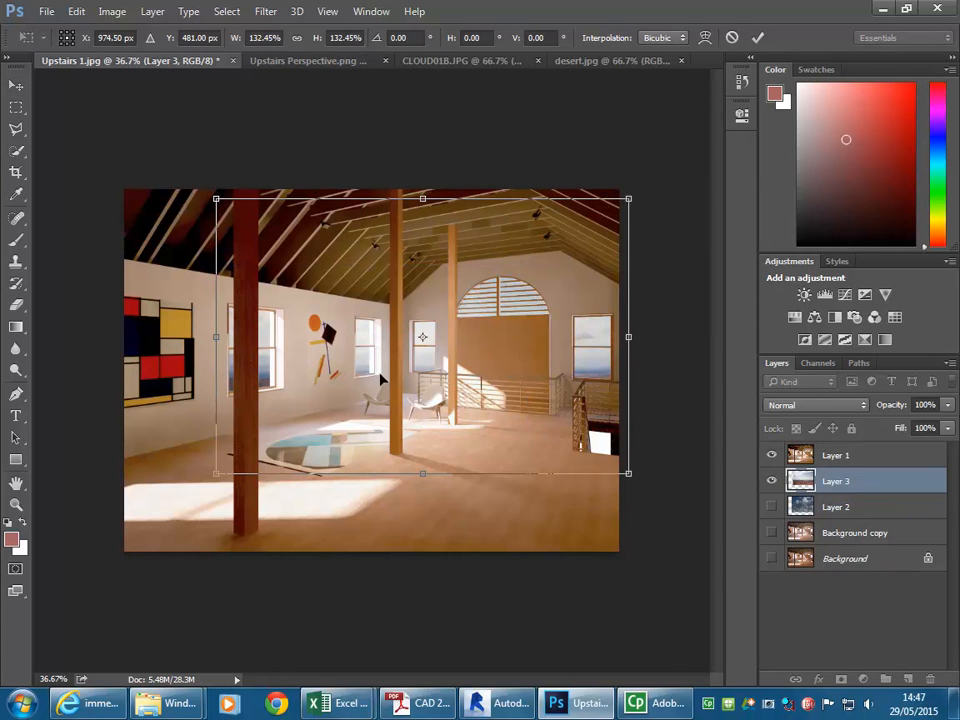
{"action": "mouse_move", "coordinate": [358, 368]}
{"action": "left_mouse_down"}
{"action": "mouse_move", "coordinate": [354, 350]}
{"action": "mouse_move", "coordinate": [334, 356]}
{"action": "mouse_move", "coordinate": [355, 352]}
{"action": "mouse_move", "coordinate": [359, 366]}
{"action": "left_mouse_up"}
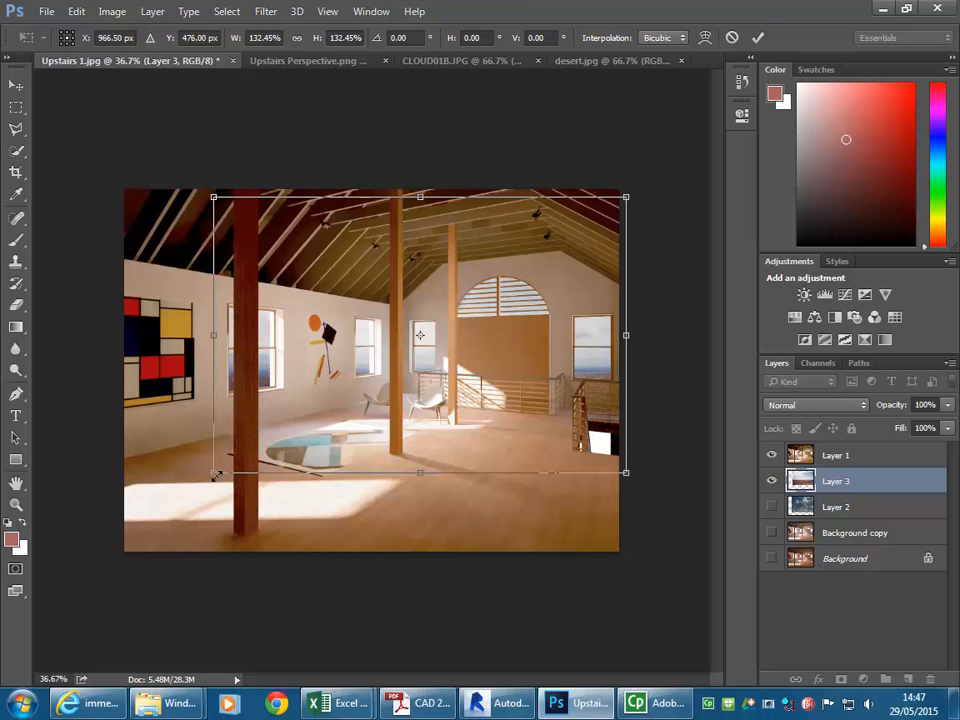
{"action": "left_click_drag", "start_coordinate": [216, 475], "coordinate": [183, 493]}
Switch to Revit to examine the draft render and the background style options, and return to Photoshop
{"action": "left_click", "coordinate": [500, 703]}
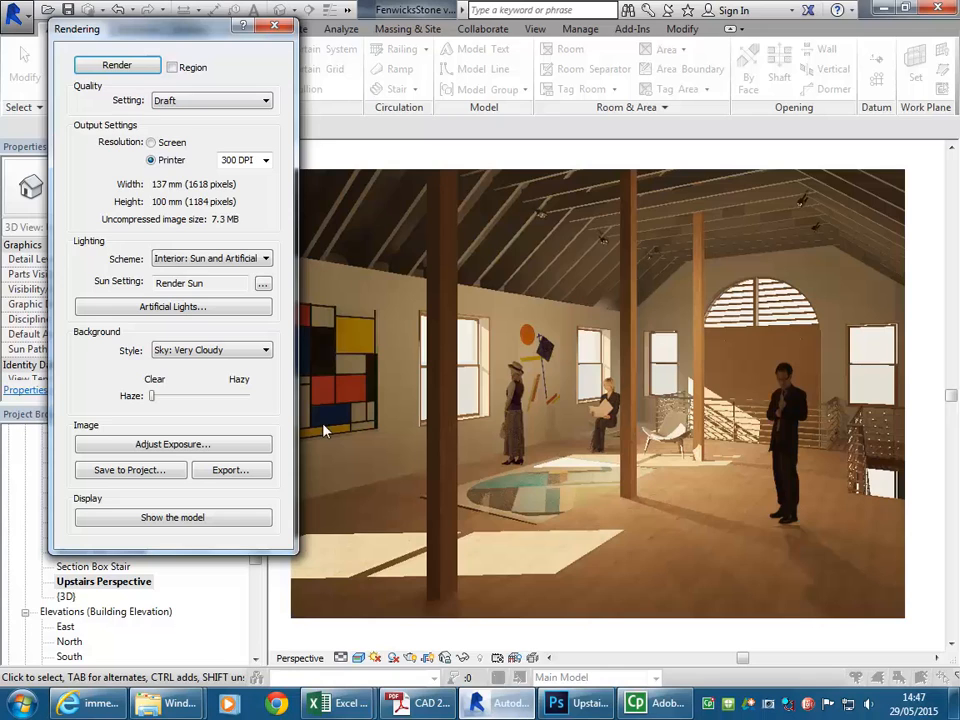
{"action": "left_click", "coordinate": [226, 352]}
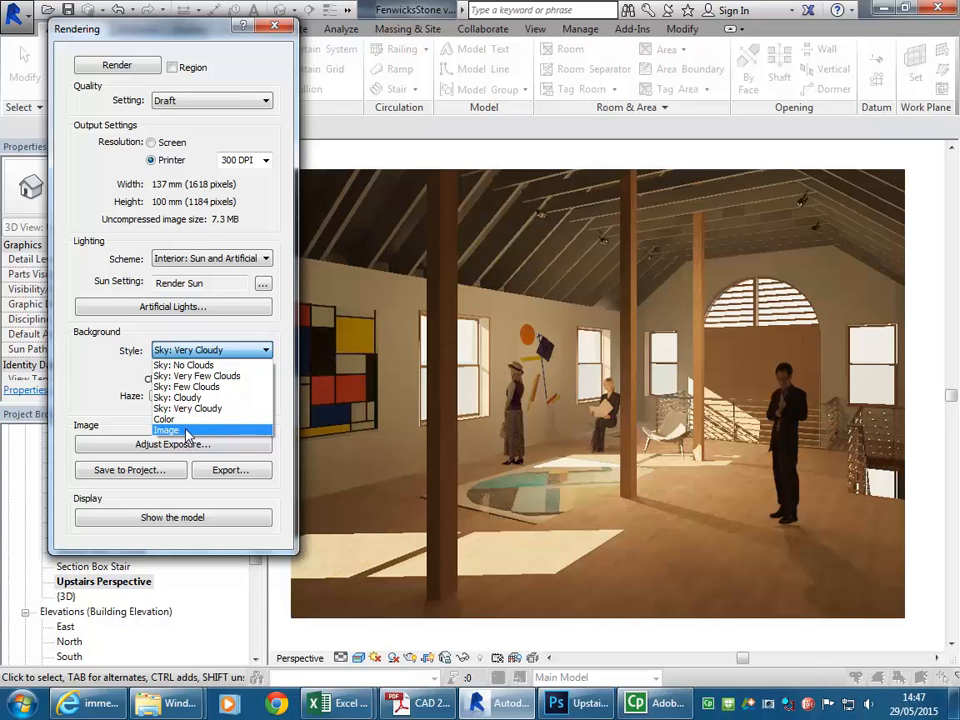
{"action": "left_click", "coordinate": [576, 627]}
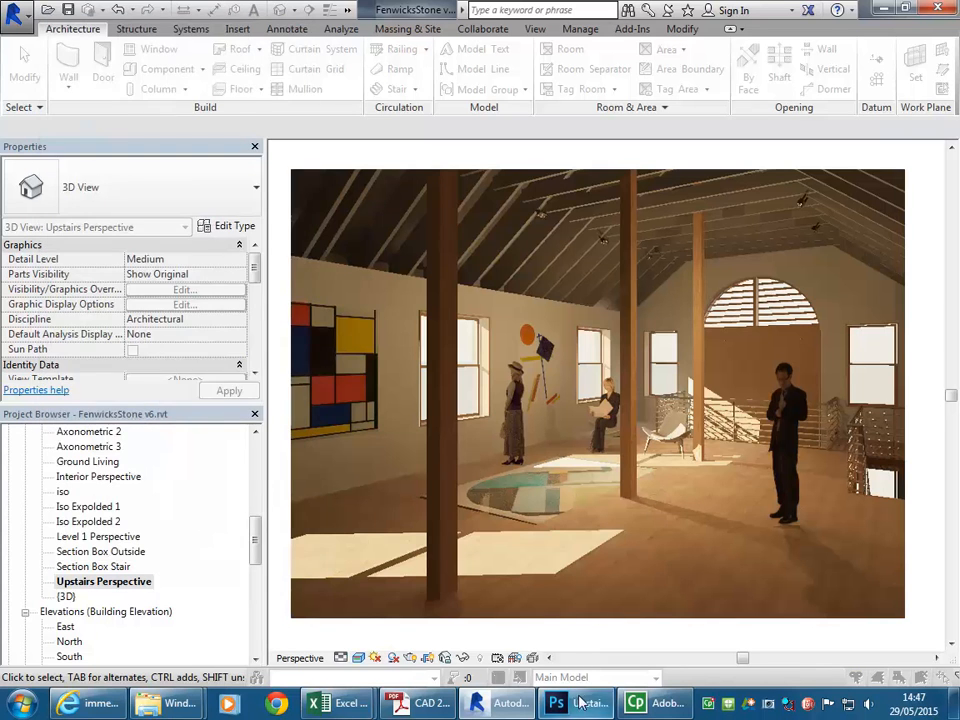
Switch to Photoshop, nudge the background image on Layer 3 upward behind the windows, and apply its transform
{"action": "left_click", "coordinate": [582, 701]}
{"action": "key", "text": "Up"}
{"action": "key", "text": "Up"}
{"action": "key", "text": "Up"}
{"action": "key", "text": "Up"}
{"action": "key", "text": "Up"}
{"action": "key", "text": "Up"}
{"action": "key", "text": "Up"}
{"action": "key", "text": "Up"}
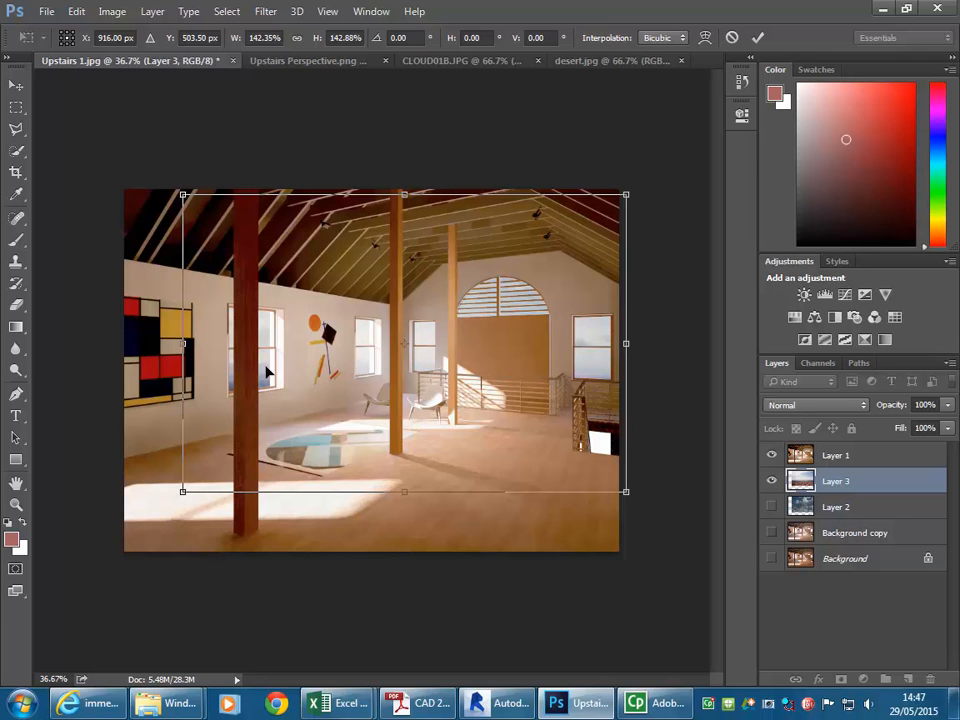
{"action": "key", "text": "Return"}
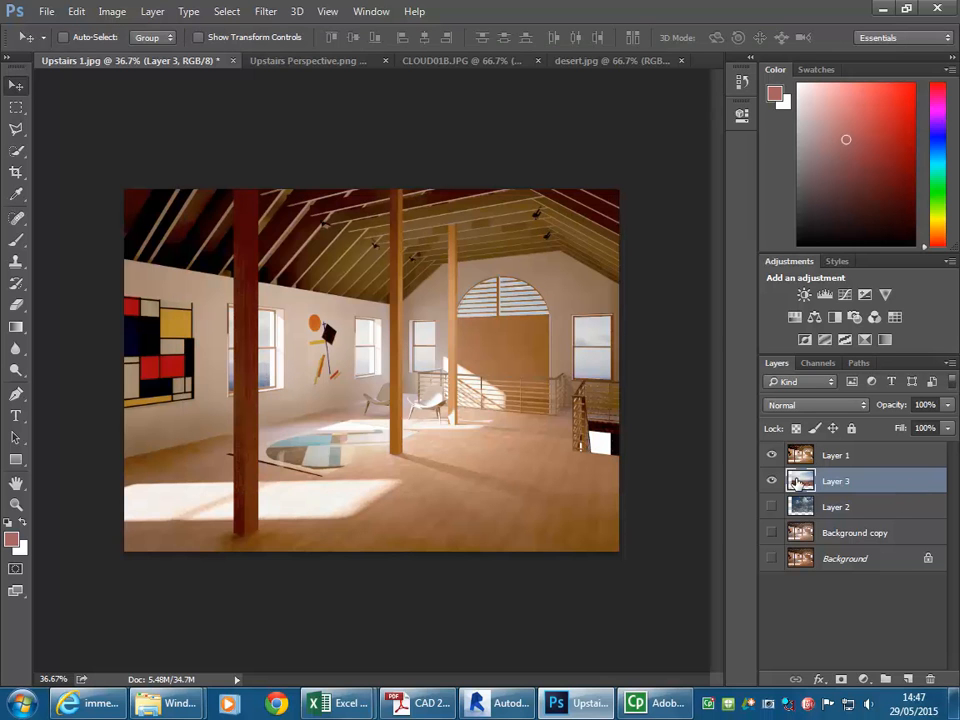
Apply an Exposure adjustment to Layer 3 with exposure -0.21 and gamma correction 0.93
{"action": "left_click", "coordinate": [108, 11]}
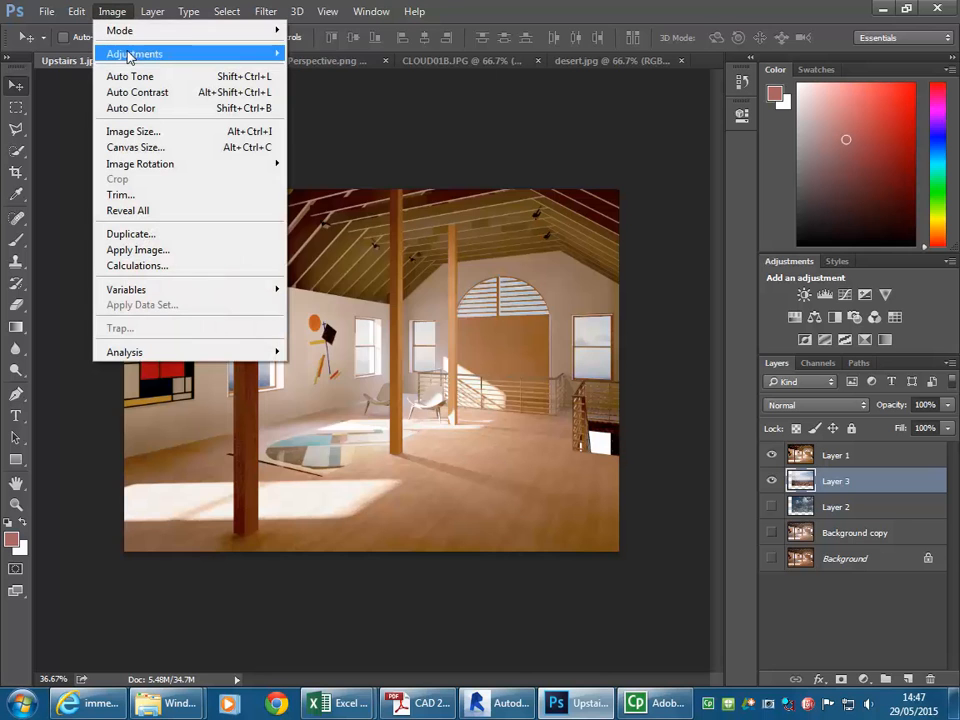
{"action": "mouse_move", "coordinate": [129, 54]}
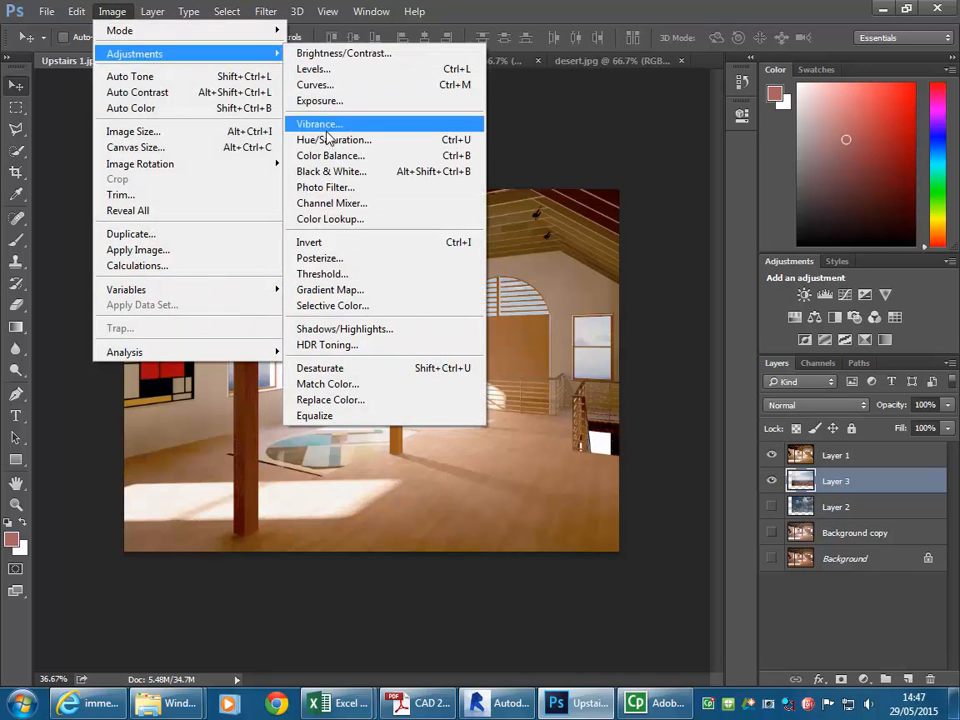
{"action": "left_click", "coordinate": [316, 100]}
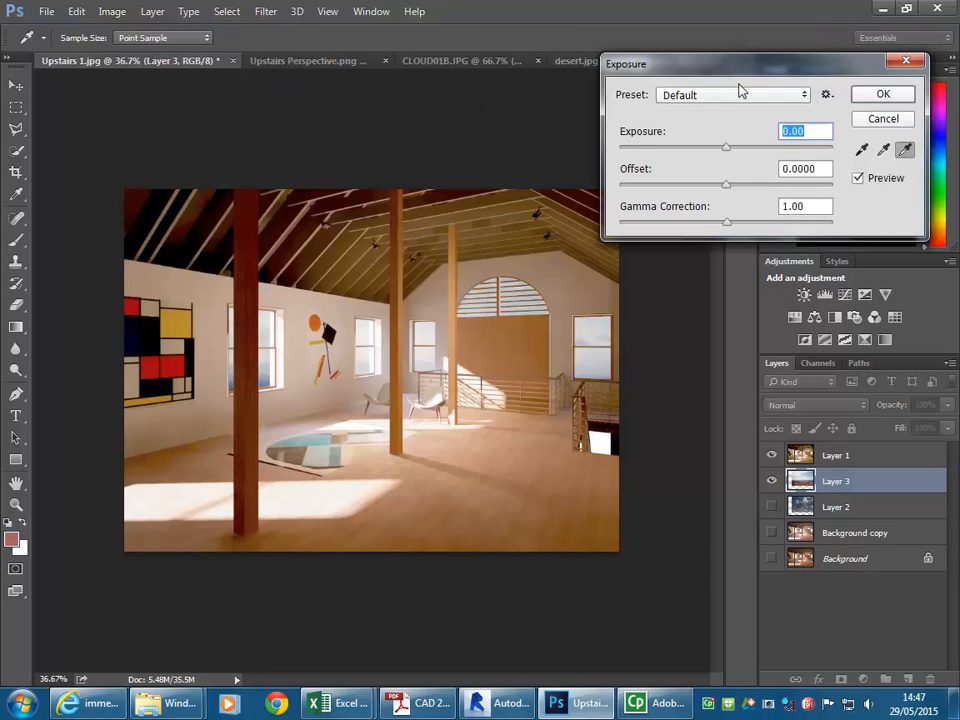
{"action": "left_click_drag", "start_coordinate": [741, 75], "coordinate": [648, 70]}
{"action": "mouse_move", "coordinate": [638, 144]}
{"action": "left_mouse_down"}
{"action": "mouse_move", "coordinate": [658, 146]}
{"action": "mouse_move", "coordinate": [627, 148]}
{"action": "left_mouse_up"}
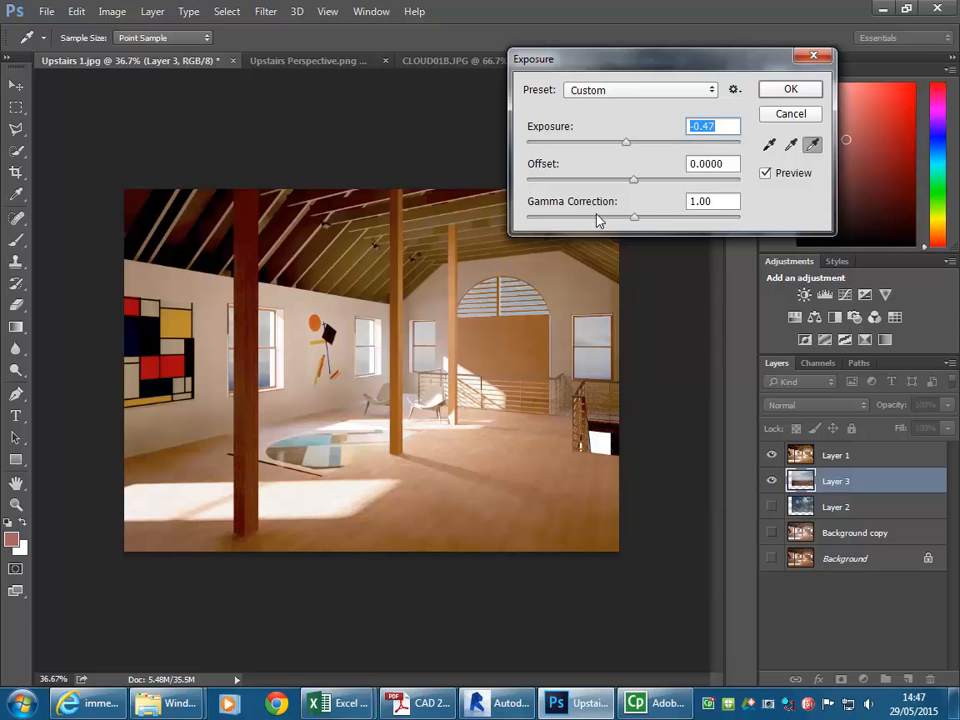
{"action": "mouse_move", "coordinate": [636, 223]}
{"action": "left_mouse_down"}
{"action": "mouse_move", "coordinate": [649, 219]}
{"action": "mouse_move", "coordinate": [627, 224]}
{"action": "mouse_move", "coordinate": [648, 222]}
{"action": "mouse_move", "coordinate": [639, 220]}
{"action": "left_mouse_up"}
{"action": "mouse_move", "coordinate": [630, 147]}
{"action": "left_mouse_down"}
{"action": "mouse_move", "coordinate": [621, 145]}
{"action": "mouse_move", "coordinate": [632, 148]}
{"action": "left_mouse_up"}
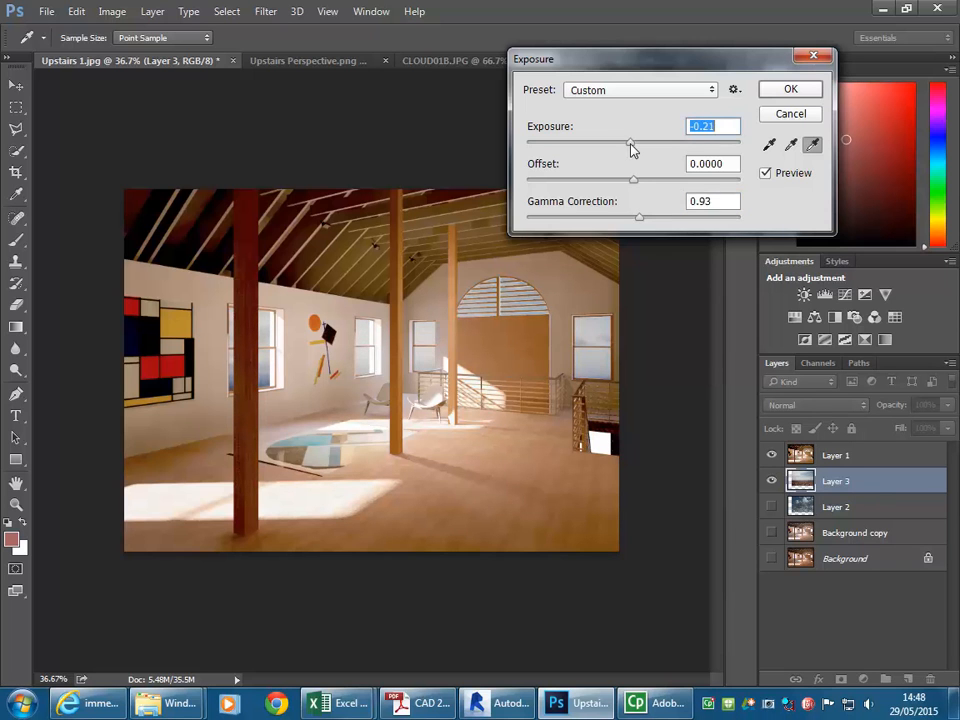
{"action": "left_click", "coordinate": [790, 90]}
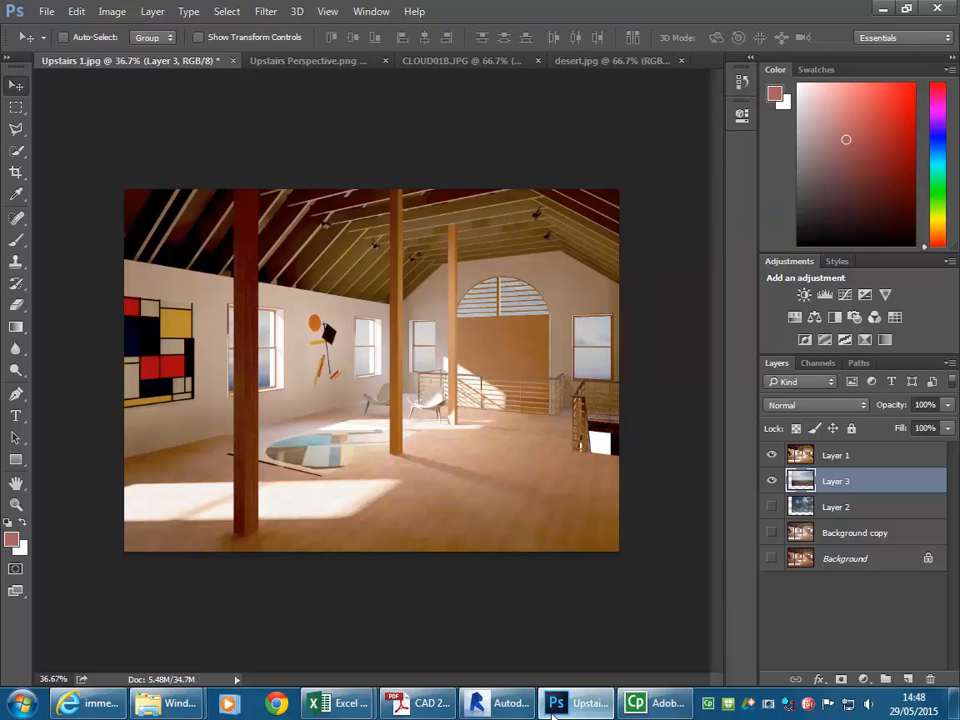
Switch to Revit and export the Upstairs Perspective rendering with people as the JPEG "Upstairs Perspective People"
{"action": "left_click", "coordinate": [493, 710]}
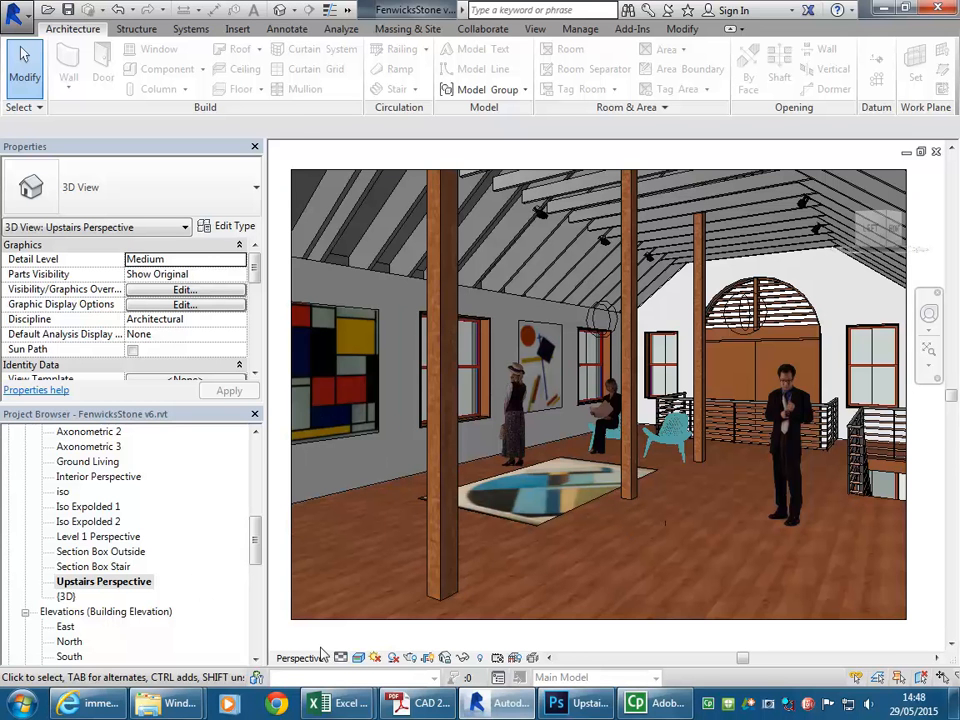
{"action": "left_click", "coordinate": [417, 662]}
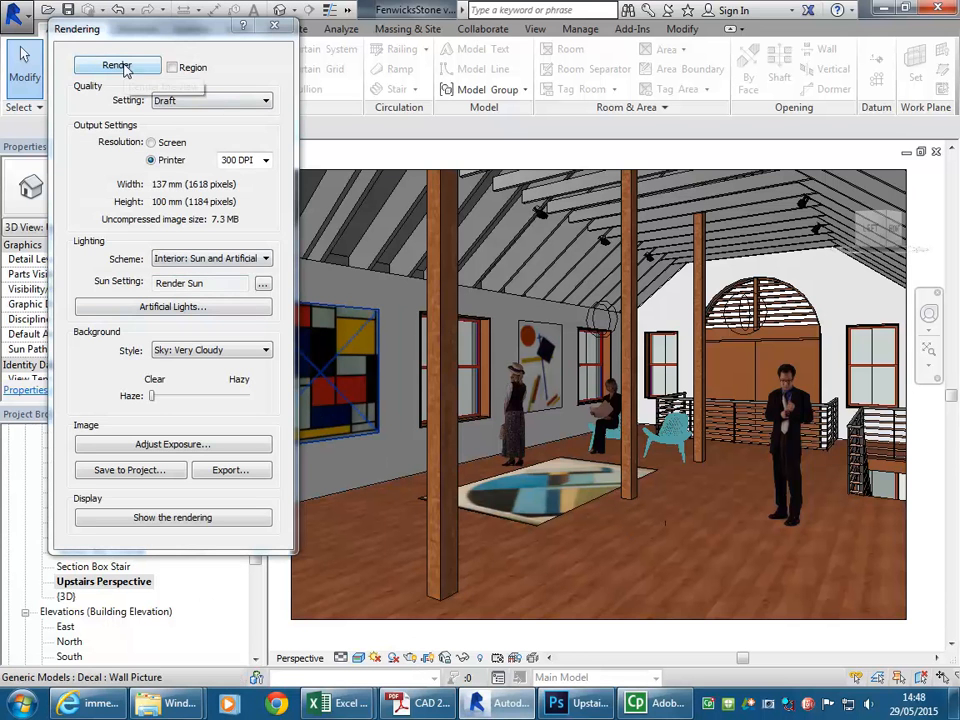
{"action": "left_click", "coordinate": [193, 518]}
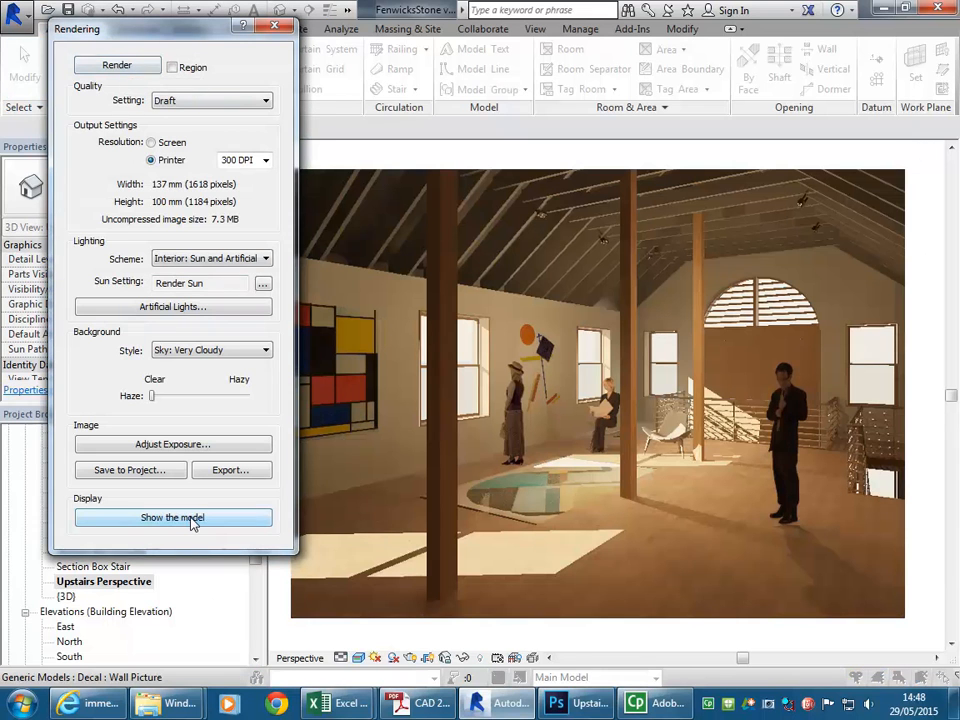
{"action": "left_click", "coordinate": [229, 470]}
{"action": "left_click", "coordinate": [331, 457]}
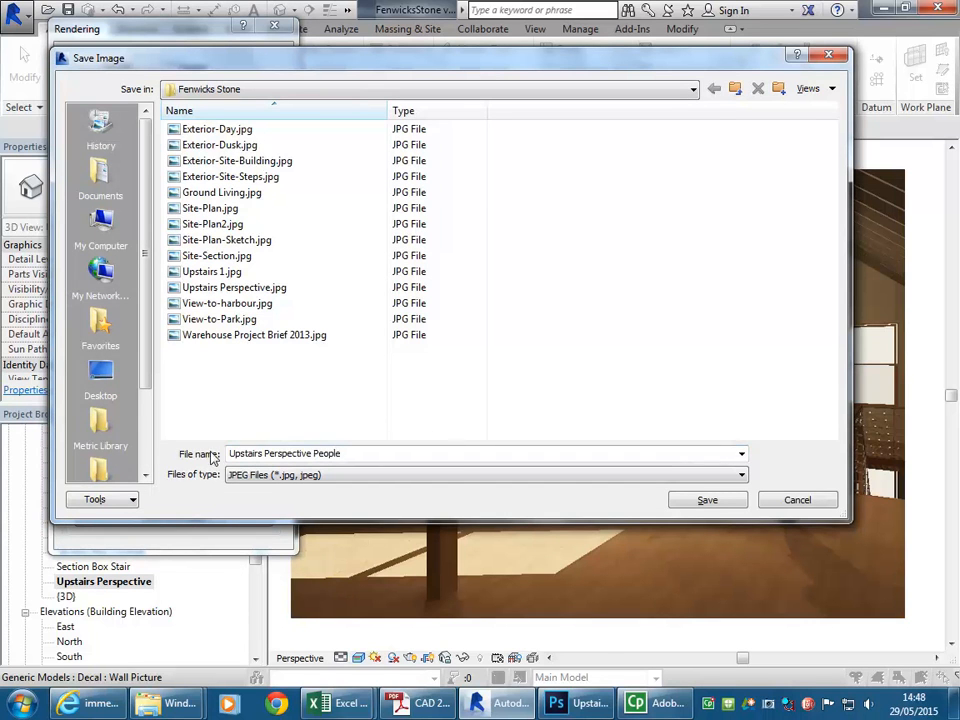
{"action": "left_click", "coordinate": [700, 502]}
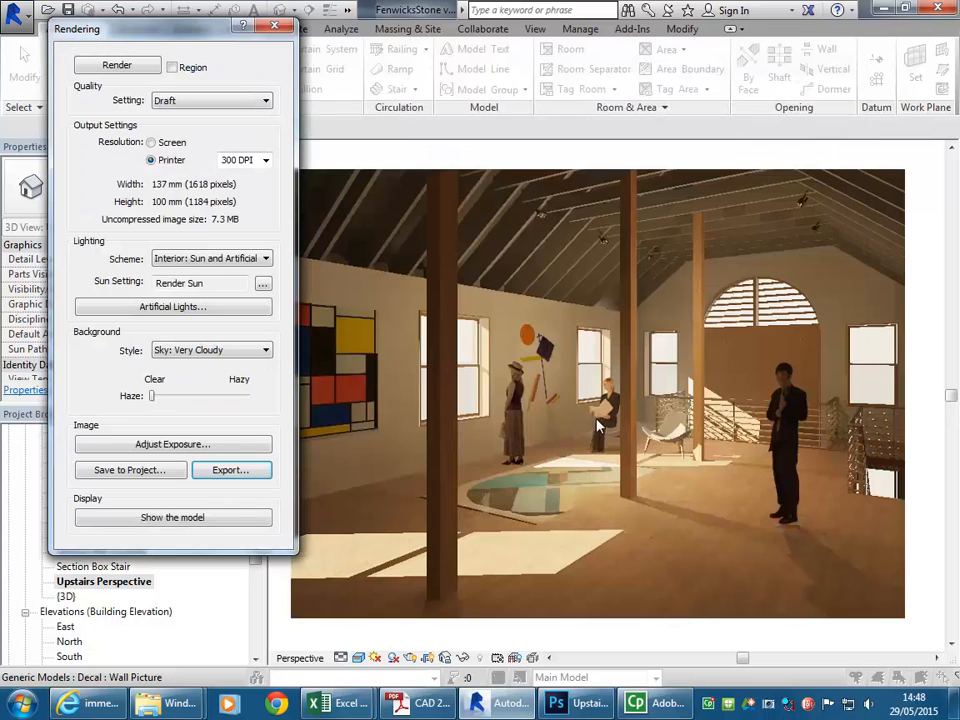
{"action": "left_click", "coordinate": [276, 27]}
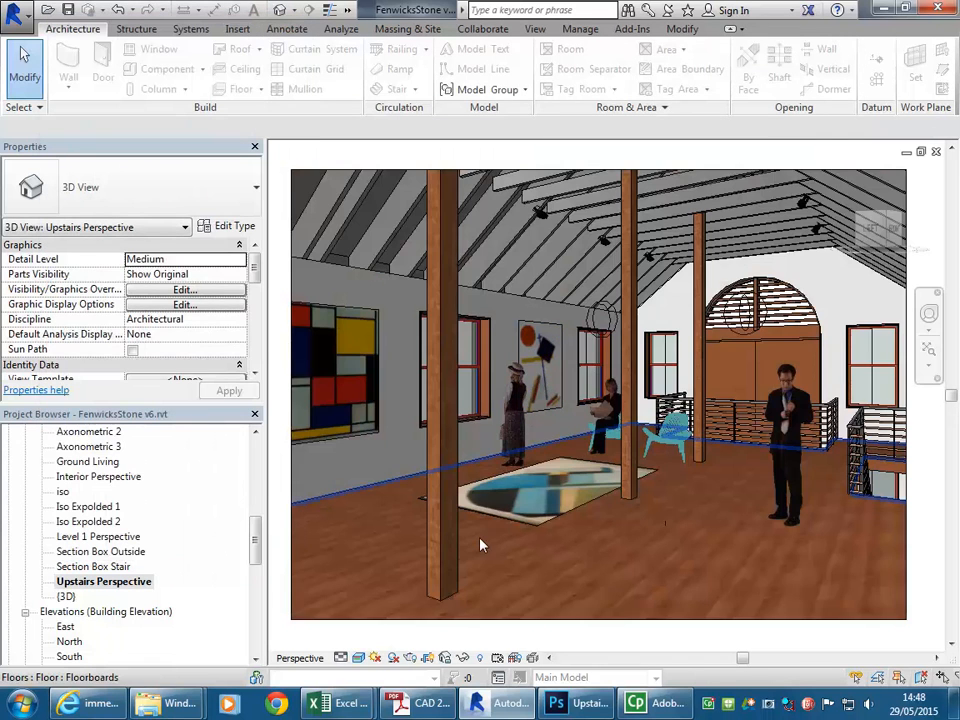
Switch to Photoshop and open Upstairs Perspective People.jpg from the Fenwicks Stone folder inside the 2015 folder
{"action": "left_click", "coordinate": [578, 712]}
{"action": "left_click", "coordinate": [46, 11]}
{"action": "left_click", "coordinate": [60, 45]}
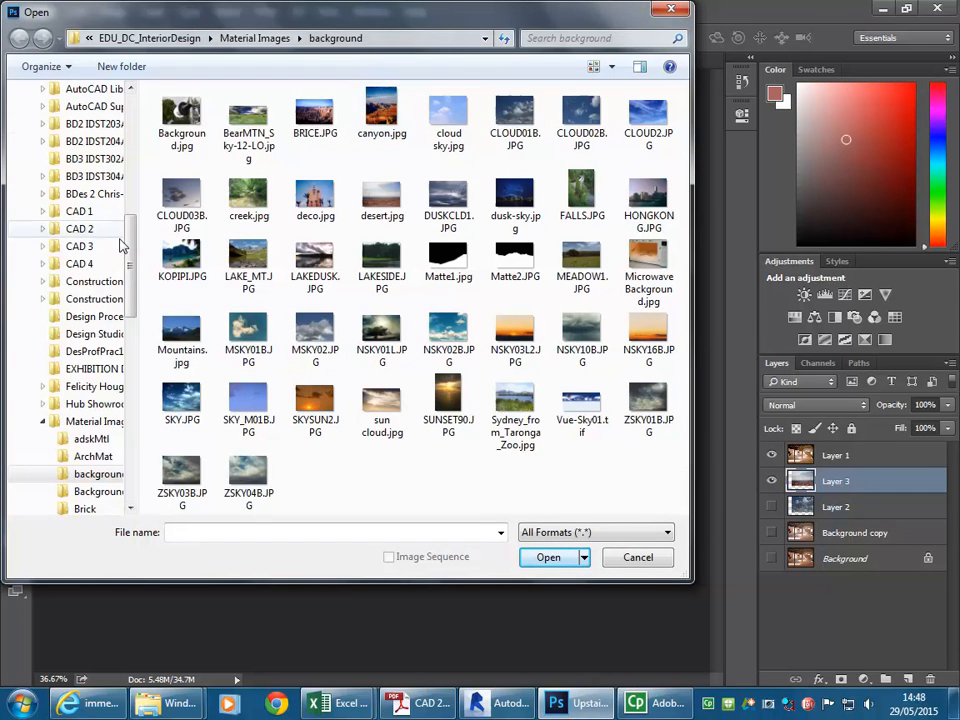
{"action": "left_click_drag", "start_coordinate": [133, 278], "coordinate": [133, 163]}
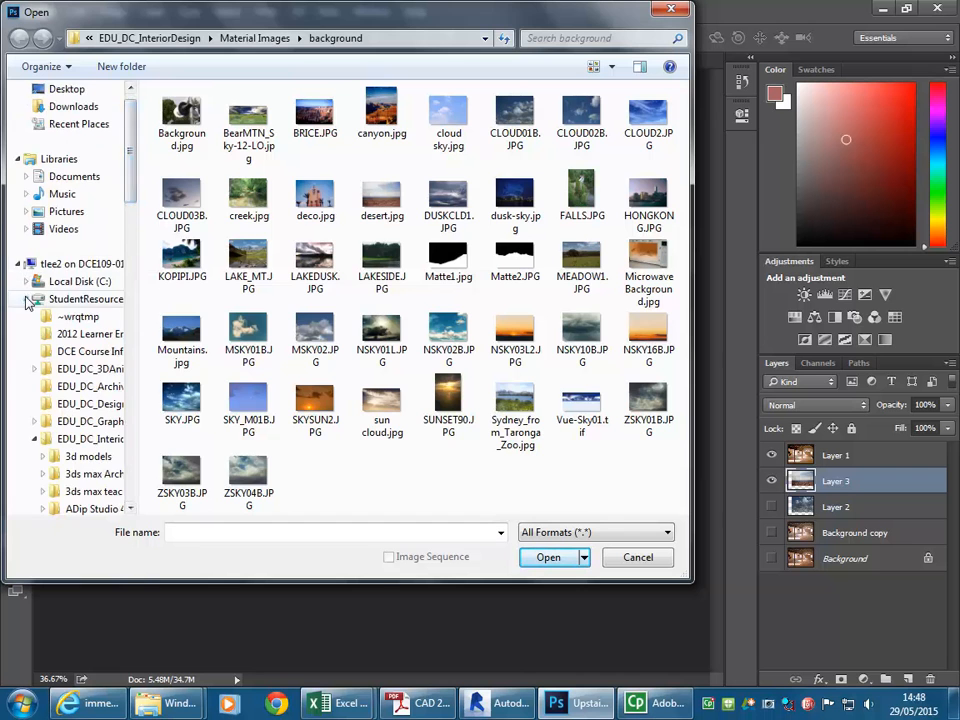
{"action": "left_click", "coordinate": [27, 299]}
{"action": "left_click", "coordinate": [65, 359]}
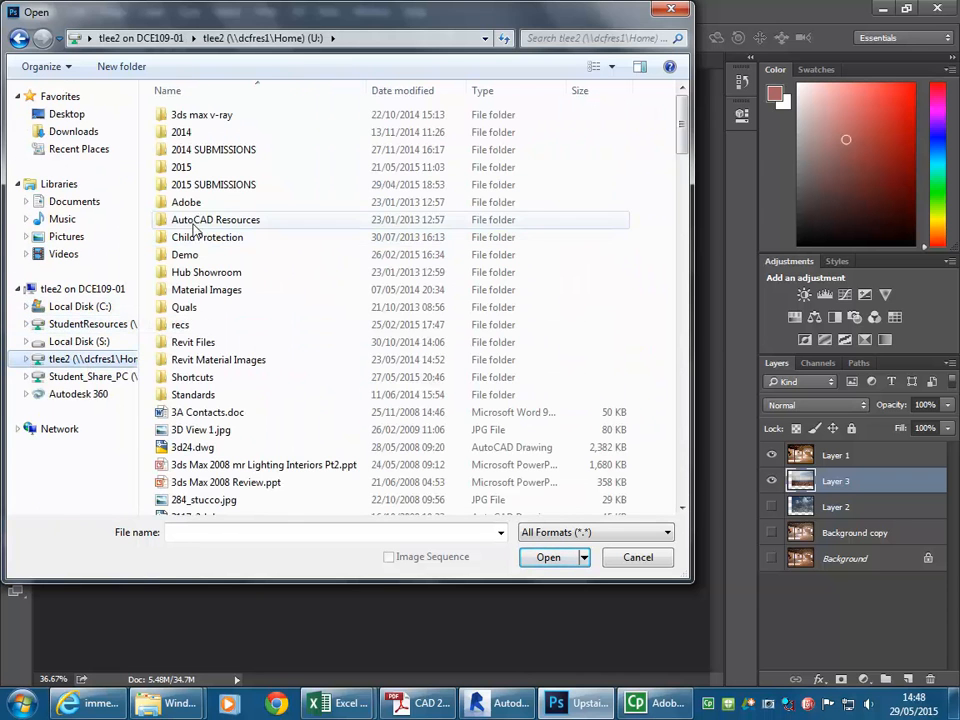
{"action": "double_click", "coordinate": [205, 168]}
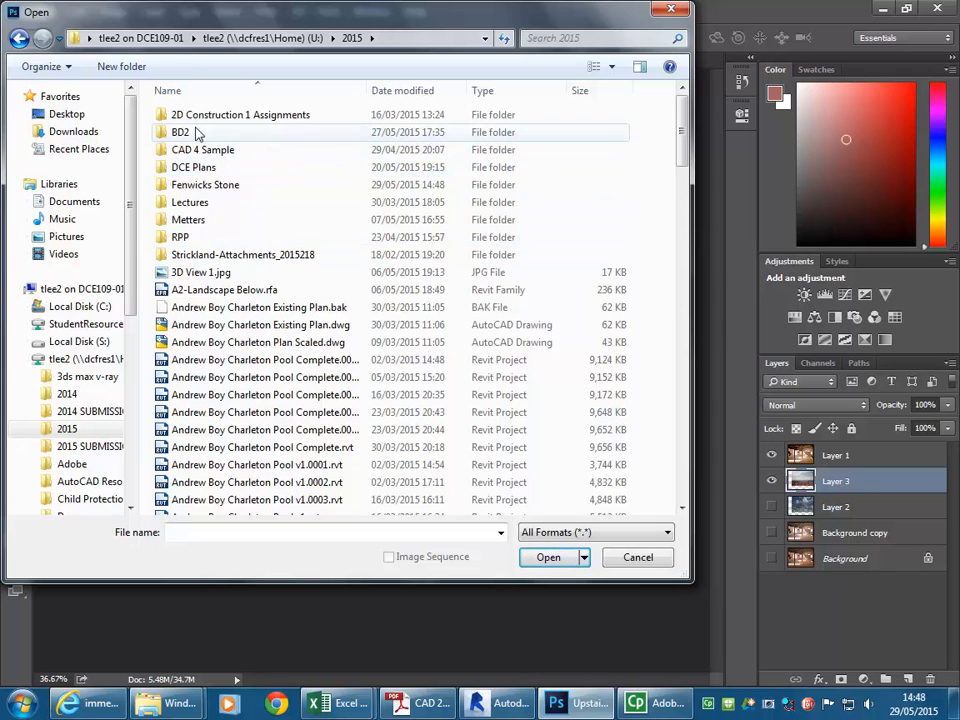
{"action": "double_click", "coordinate": [210, 188]}
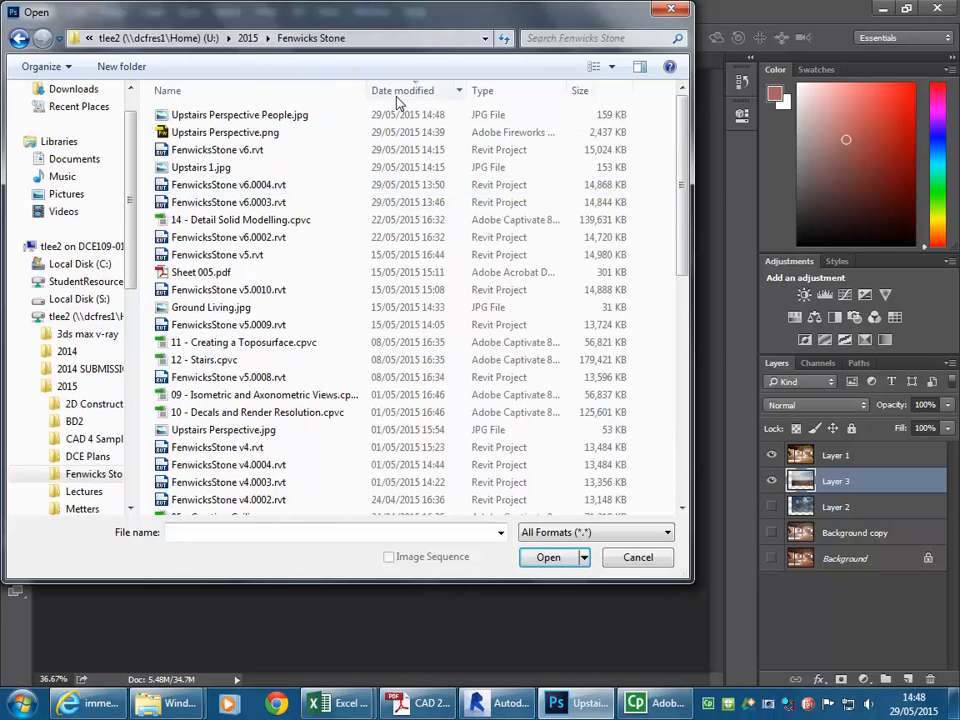
{"action": "double_click", "coordinate": [222, 117]}
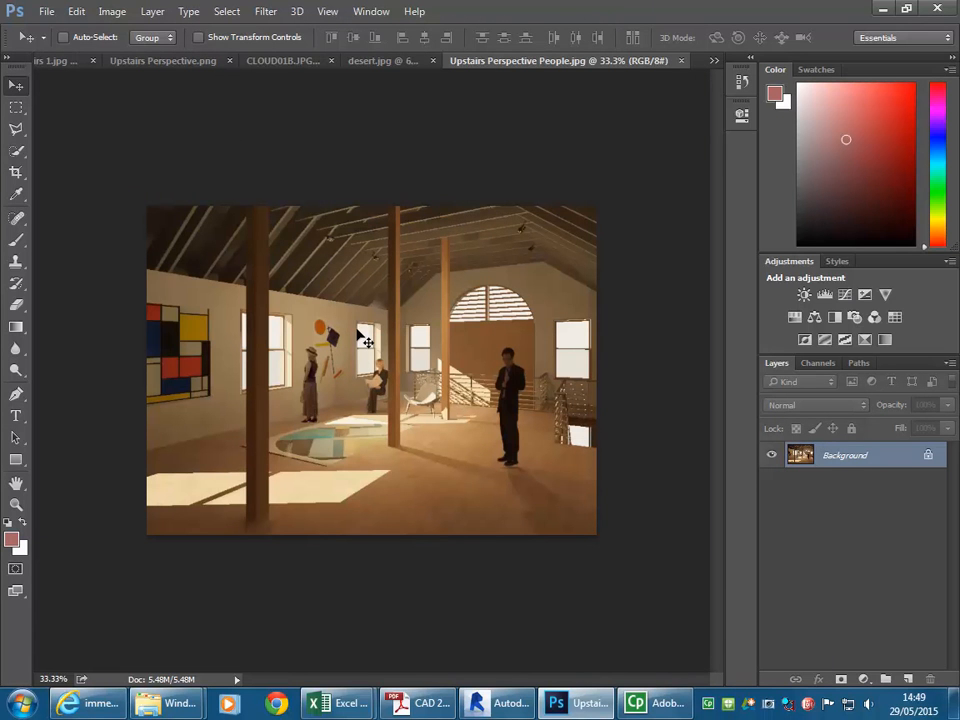
Copy the entire people rendering and paste it into Upstairs 1.jpg as a new layer above Layer 1
{"action": "key", "text": "ctrl+a"}
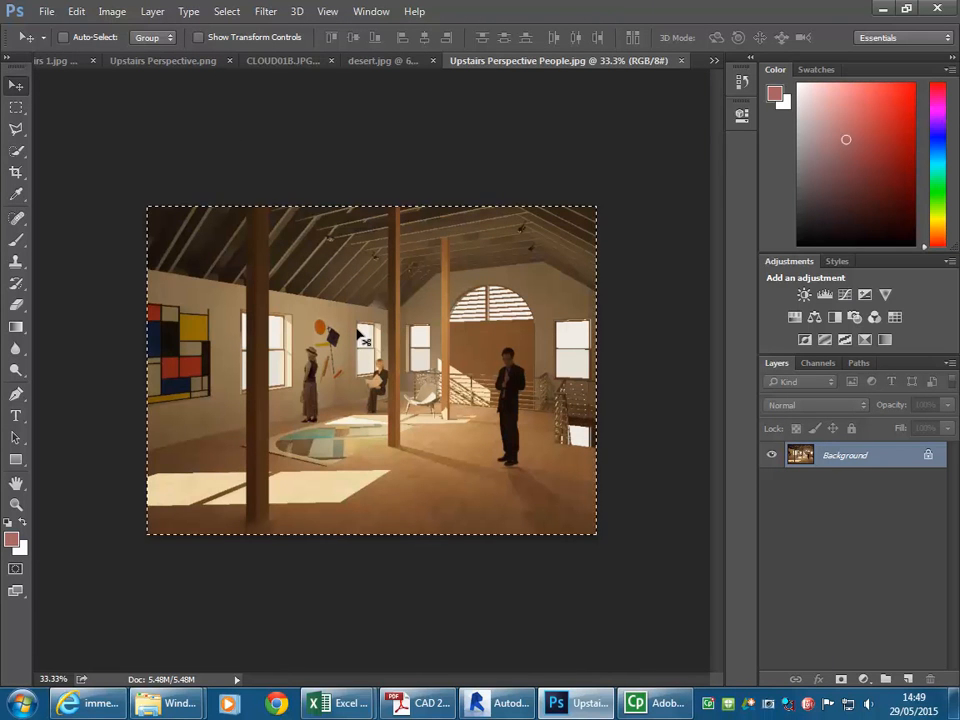
{"action": "left_click", "coordinate": [157, 60]}
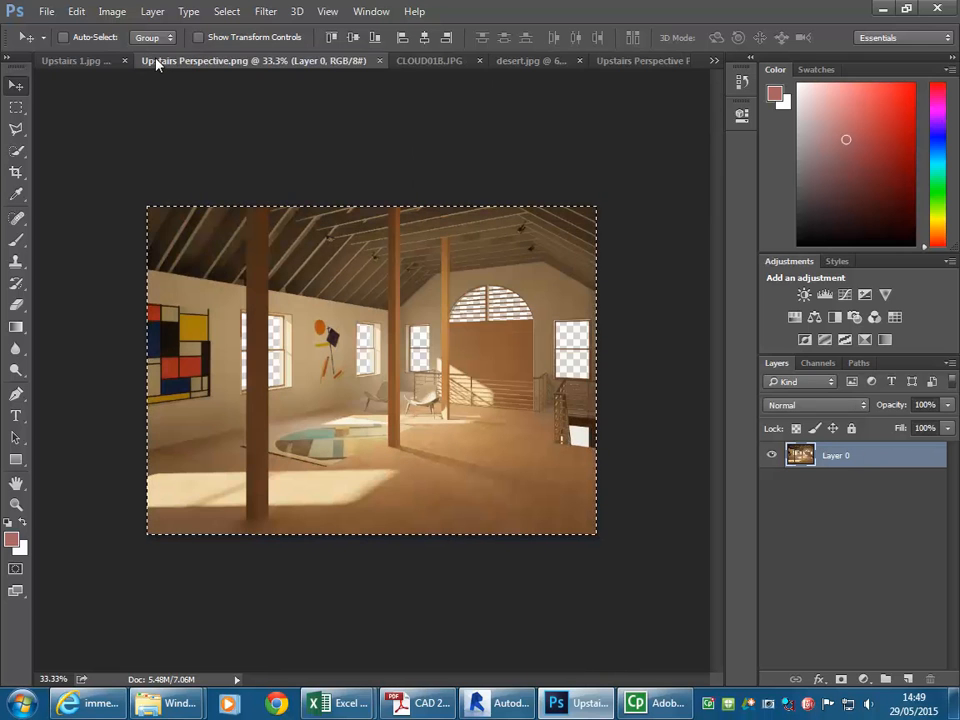
{"action": "left_click", "coordinate": [72, 61]}
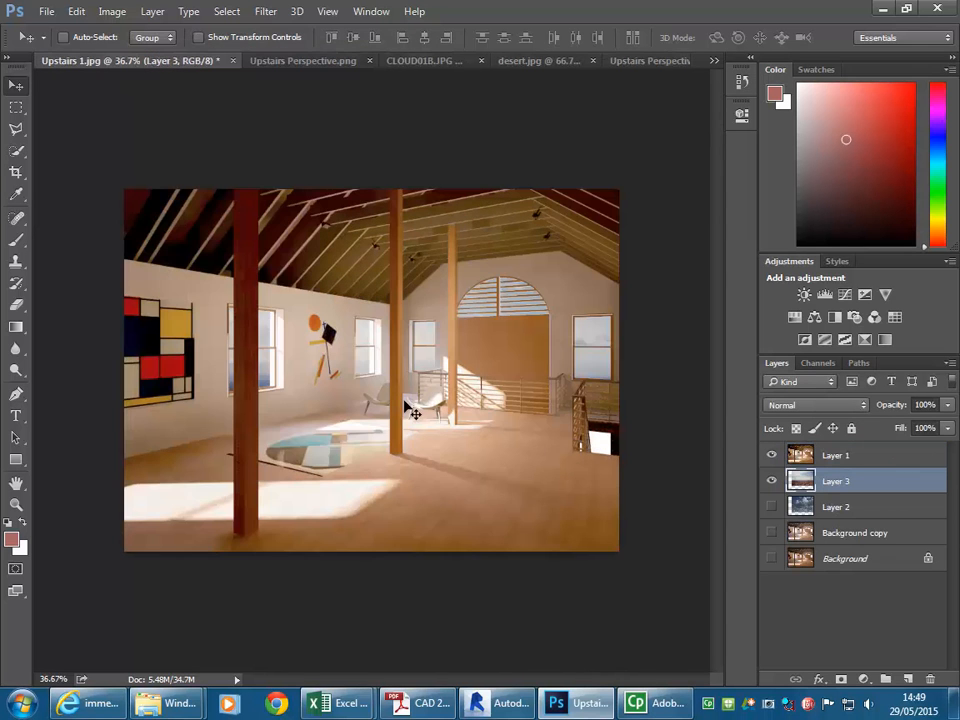
{"action": "left_click", "coordinate": [780, 460]}
{"action": "left_click", "coordinate": [775, 457]}
{"action": "left_click", "coordinate": [775, 457]}
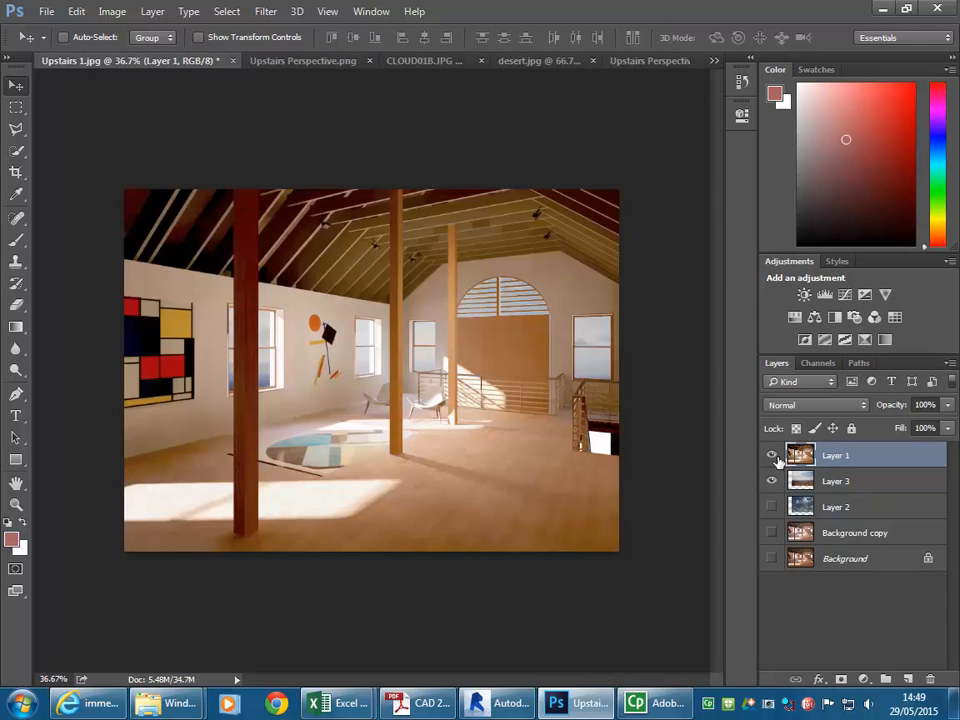
{"action": "key", "text": "ctrl+v"}
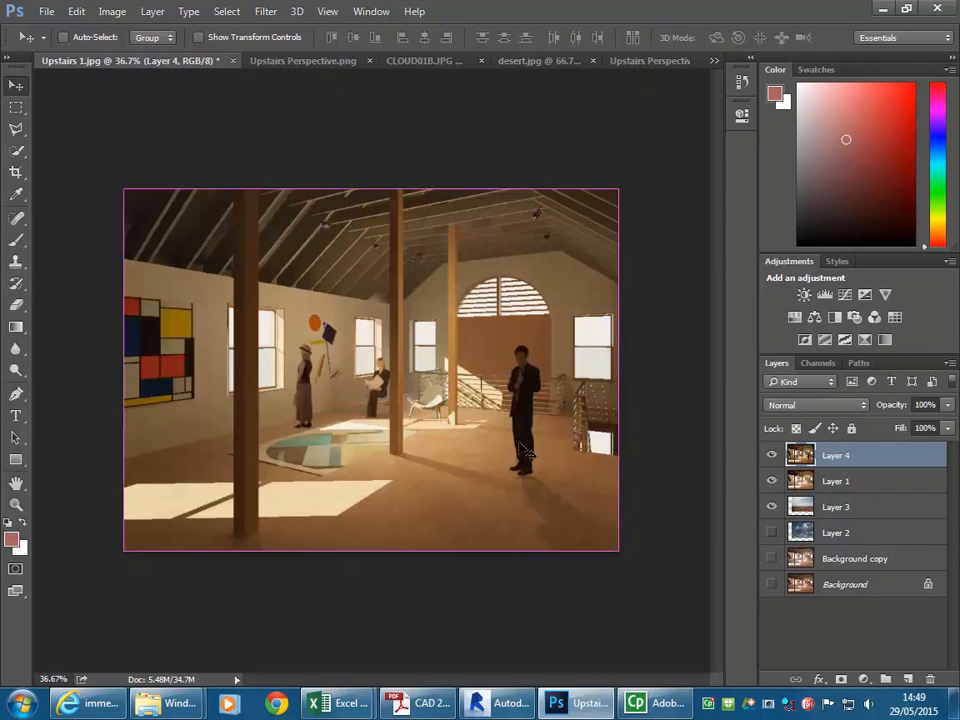
Toggle the visibility of Layer 4 to compare the pasted people rendering with the image beneath it
{"action": "left_click", "coordinate": [771, 455]}
{"action": "left_click", "coordinate": [770, 455]}
{"action": "left_click", "coordinate": [770, 455]}
{"action": "left_click", "coordinate": [770, 455]}
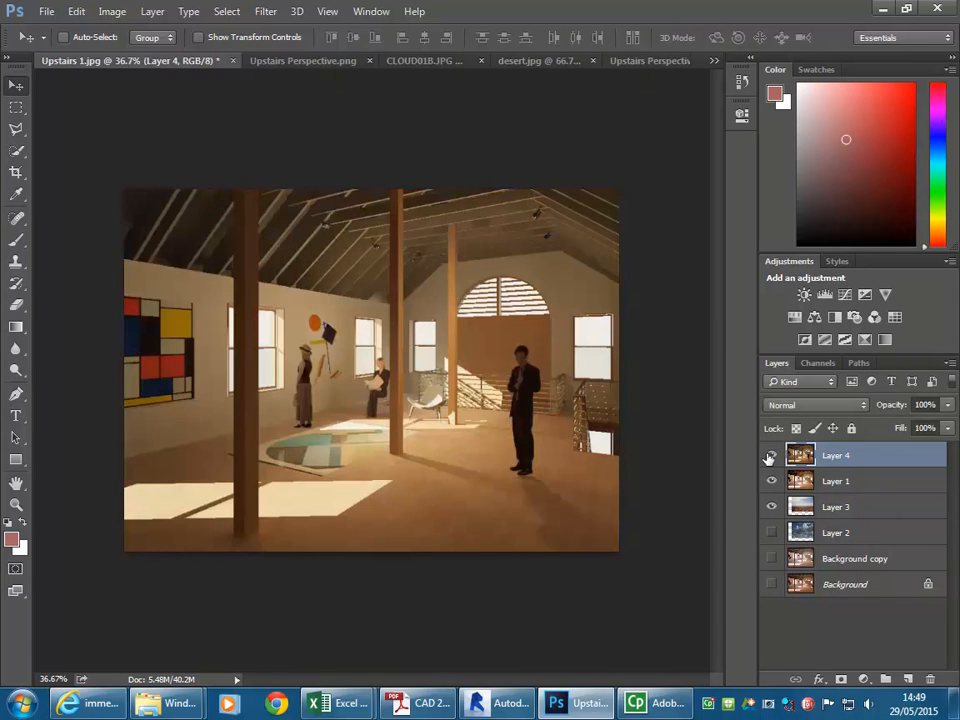
{"action": "left_click", "coordinate": [770, 455]}
{"action": "left_click", "coordinate": [770, 455]}
Switch to Revit and review the printer resolution options and image dimensions in the rendering settings
{"action": "left_click", "coordinate": [503, 703]}
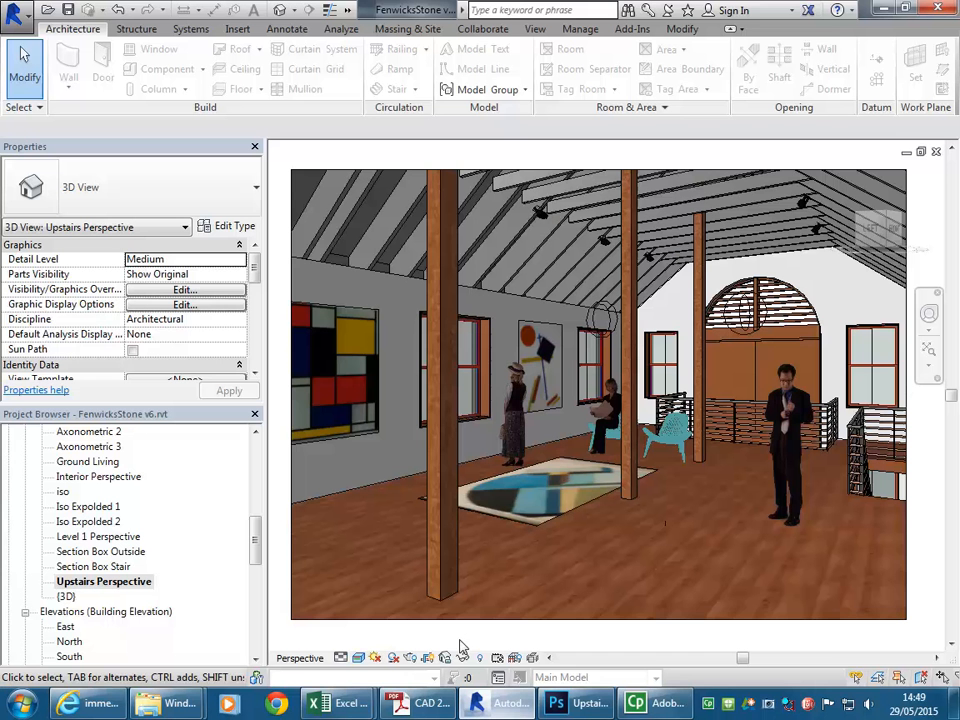
{"action": "left_click", "coordinate": [410, 657]}
{"action": "left_click", "coordinate": [266, 161]}
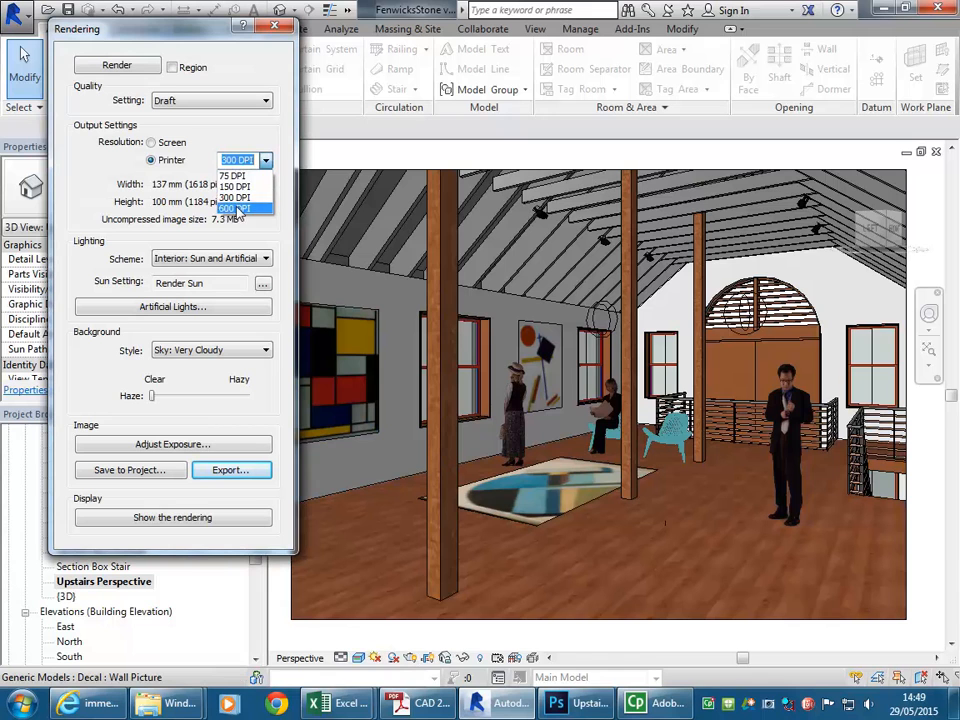
{"action": "left_click", "coordinate": [266, 160]}
{"action": "left_click", "coordinate": [266, 160]}
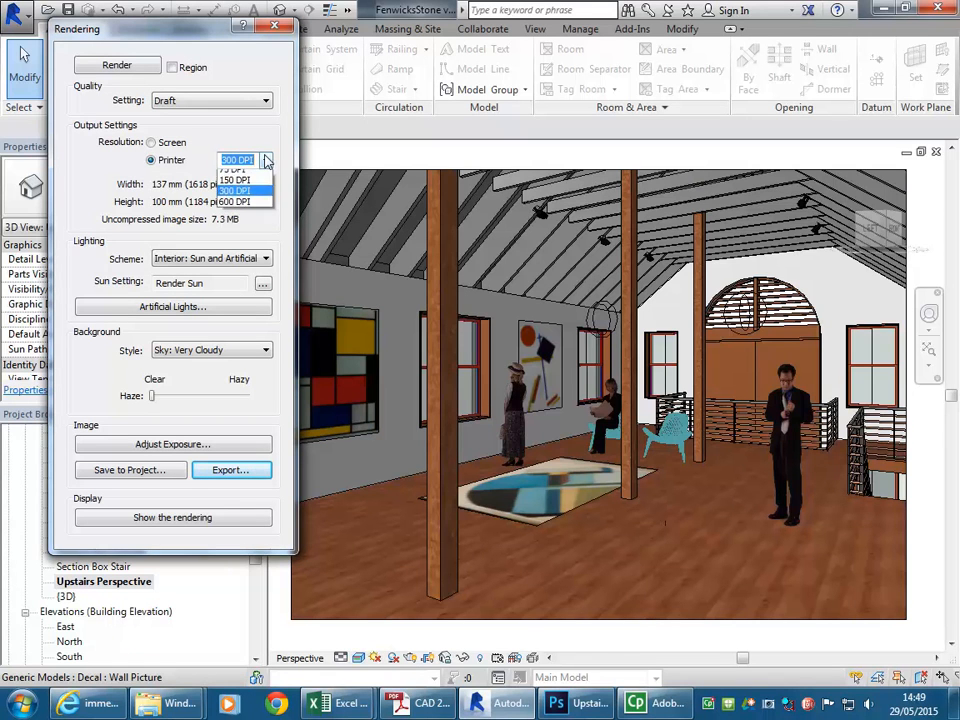
{"action": "left_click", "coordinate": [172, 193]}
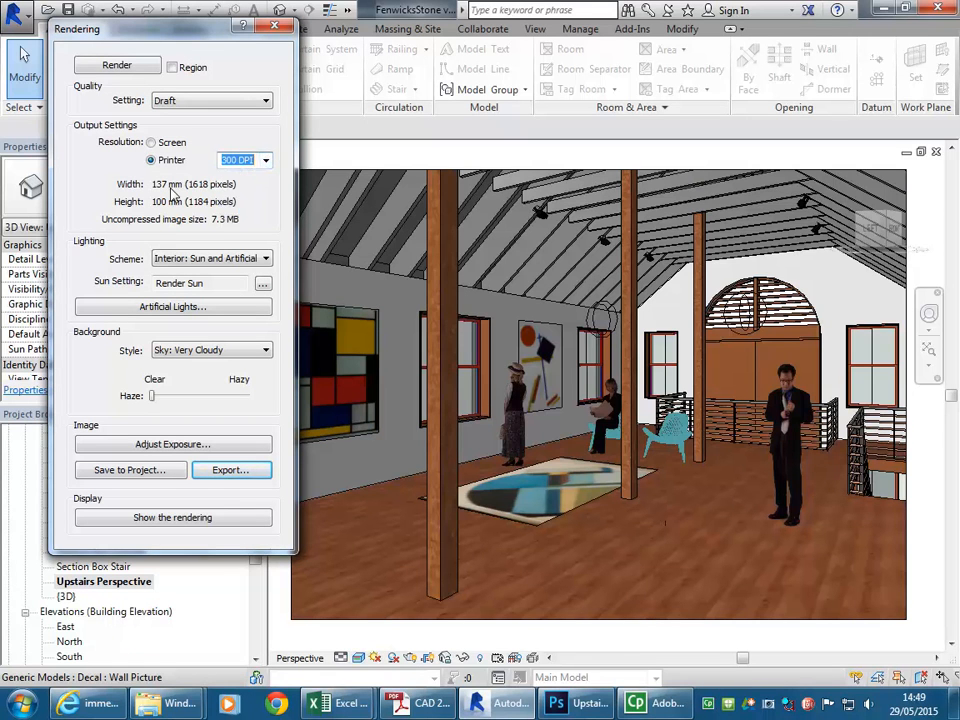
{"action": "left_click", "coordinate": [274, 25]}
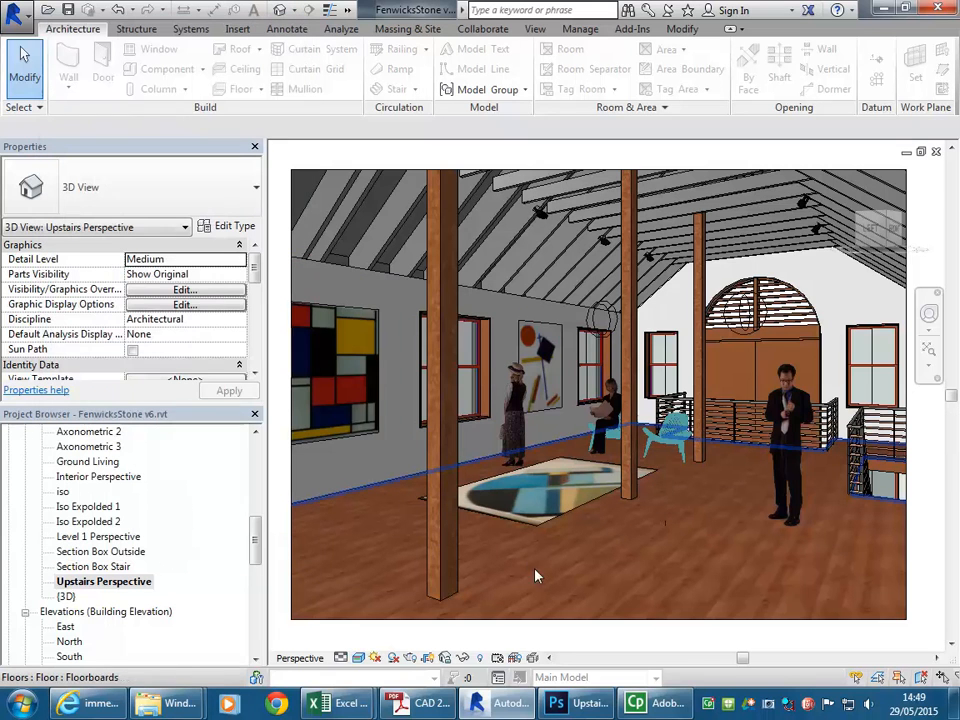
Switch to Photoshop and examine the pixel dimensions and print size of Upstairs 1.jpg in Image Size
{"action": "left_click", "coordinate": [575, 705]}
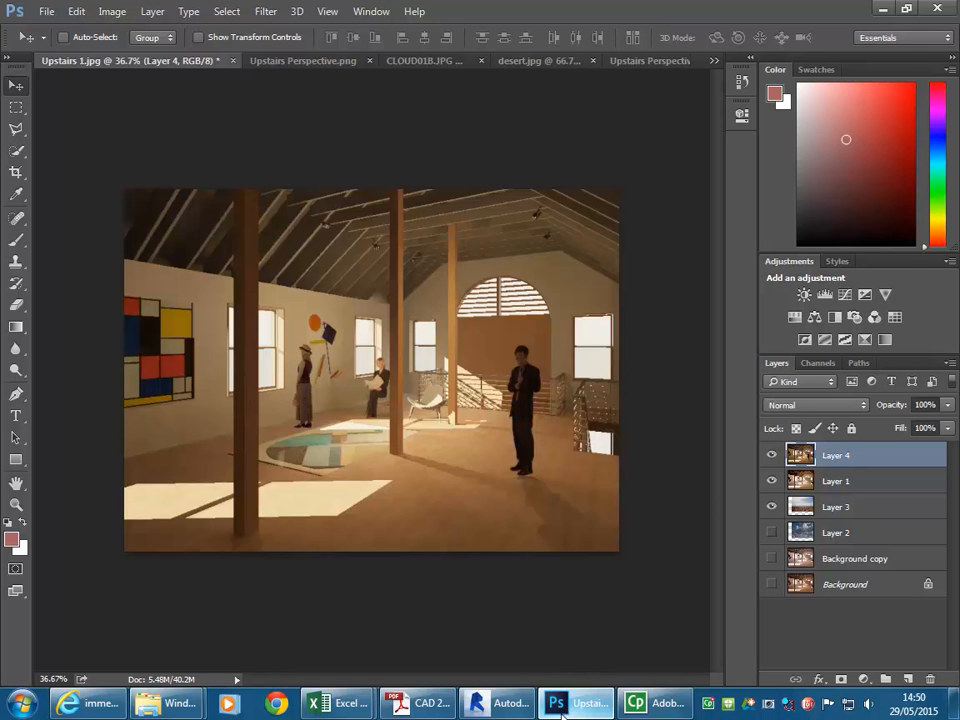
{"action": "left_click", "coordinate": [112, 12]}
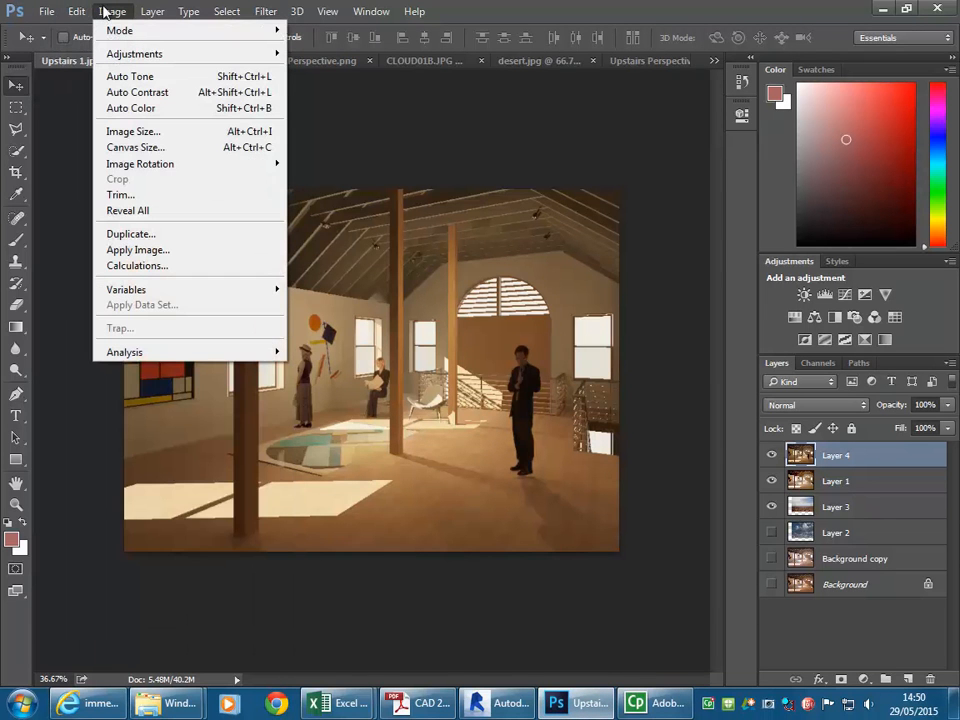
{"action": "left_click", "coordinate": [128, 134]}
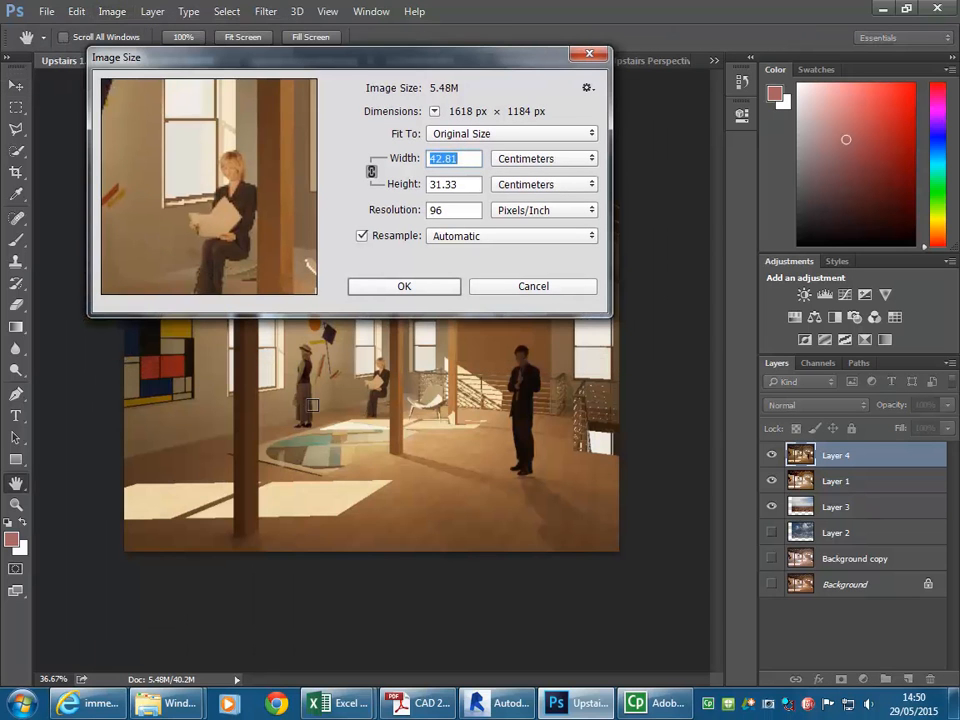
{"action": "left_click", "coordinate": [174, 281]}
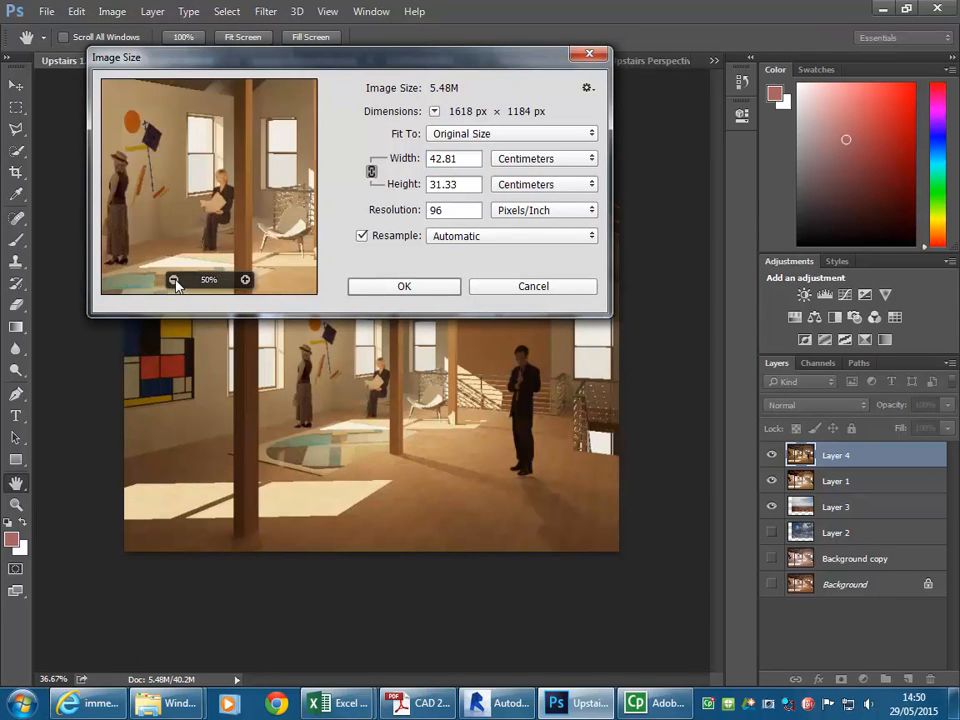
{"action": "left_click", "coordinate": [174, 281]}
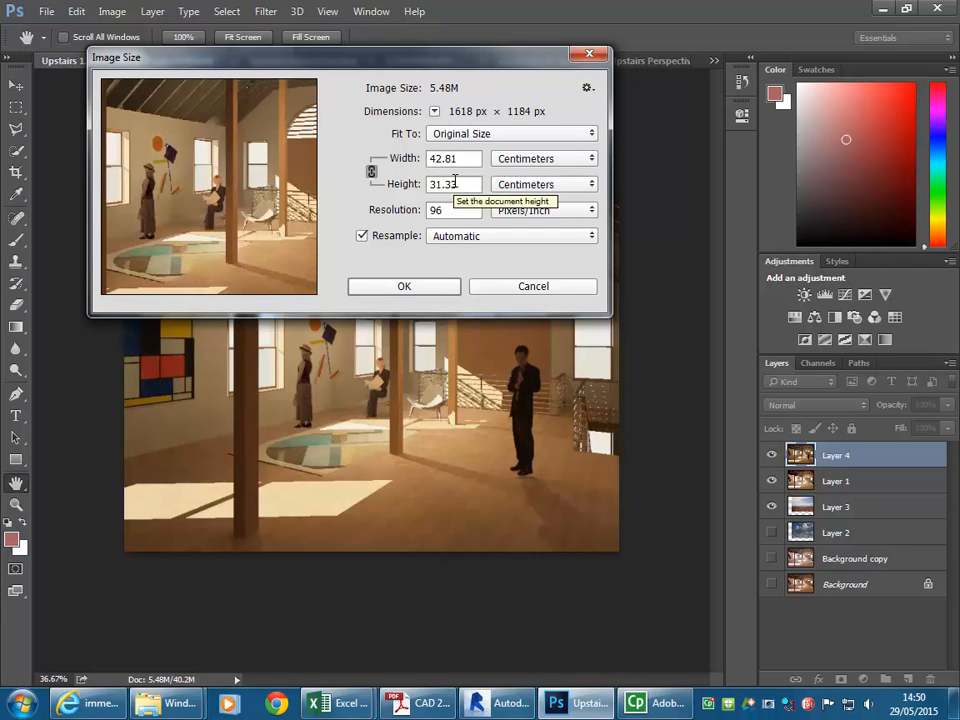
Switch to Revit, examine the output width and height in the rendering settings, and return to Photoshop
{"action": "left_click", "coordinate": [480, 703]}
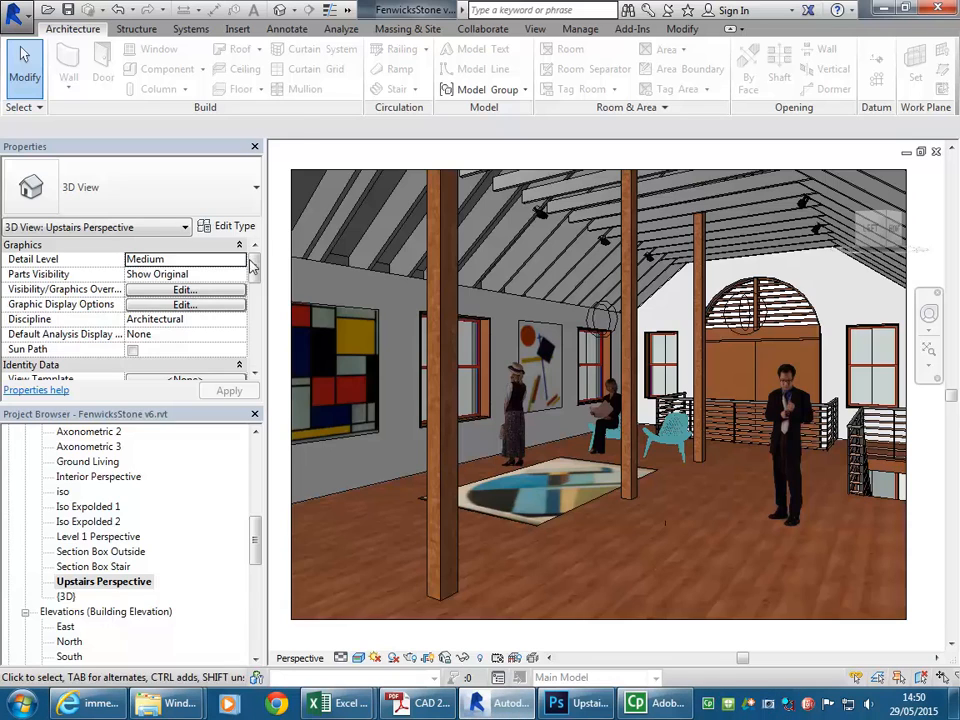
{"action": "left_click", "coordinate": [418, 660]}
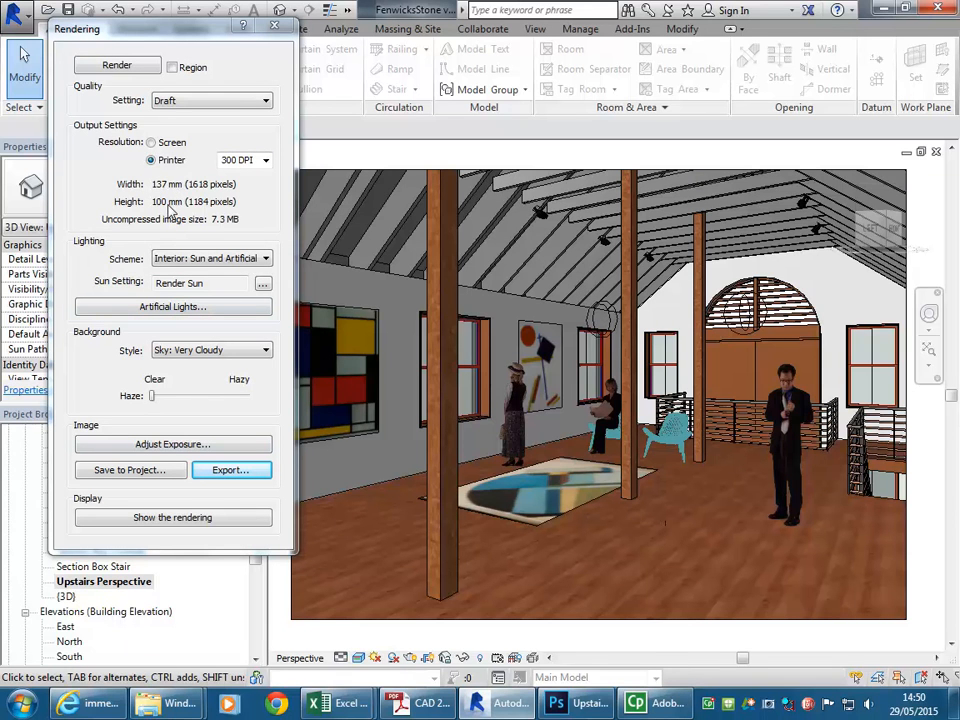
{"action": "left_click", "coordinate": [575, 703]}
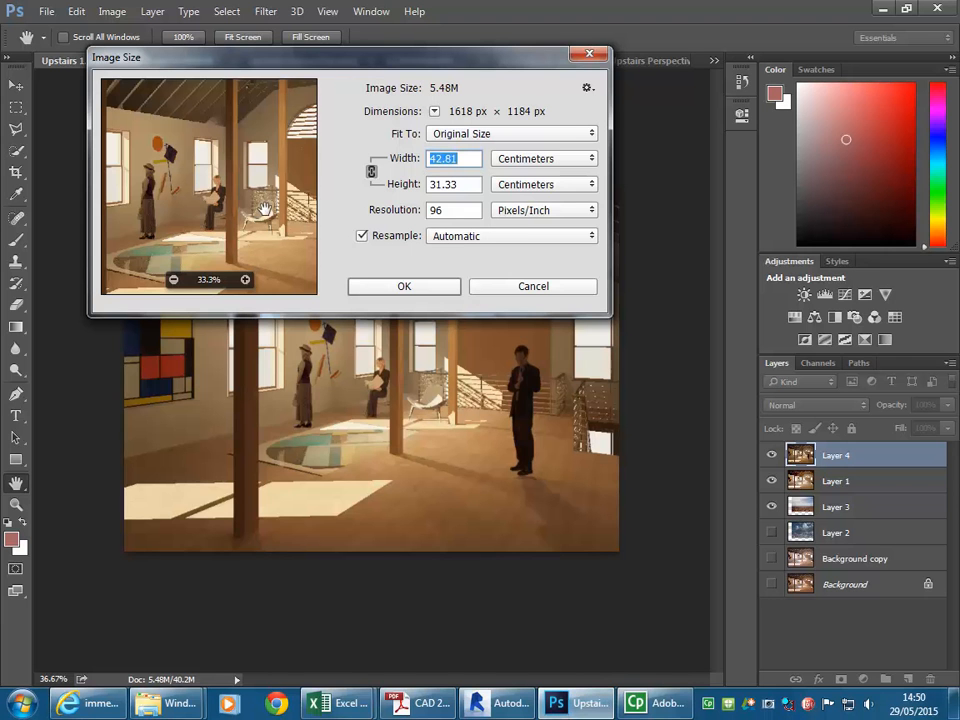
Compare the document width and height in centimetres with the pixel dimensions and resolution in Image Size
{"action": "left_click", "coordinate": [469, 159]}
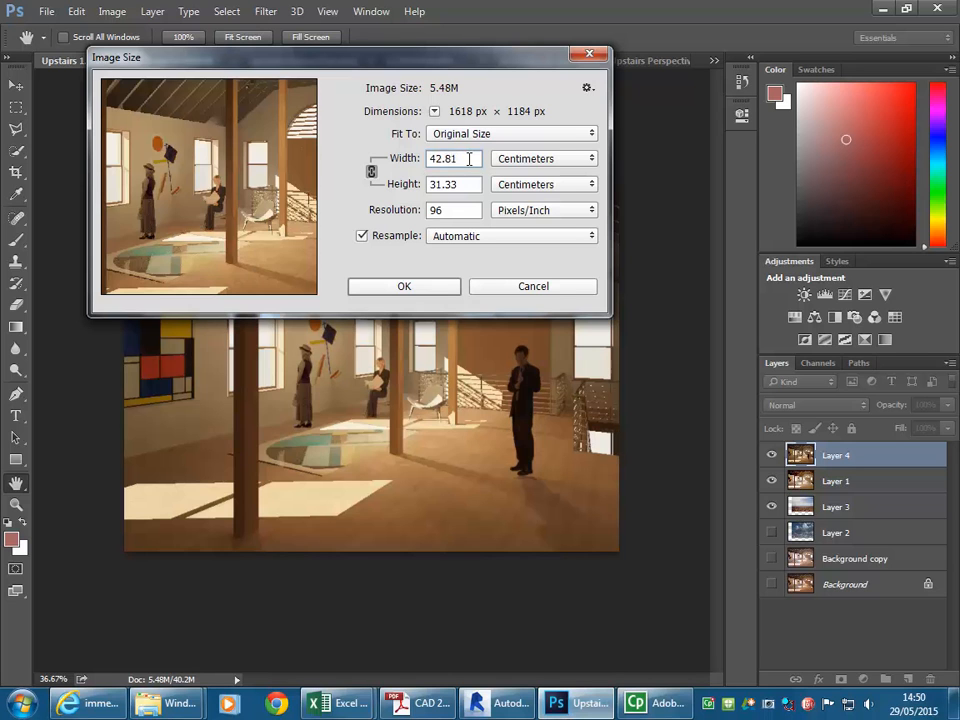
{"action": "left_click", "coordinate": [468, 185]}
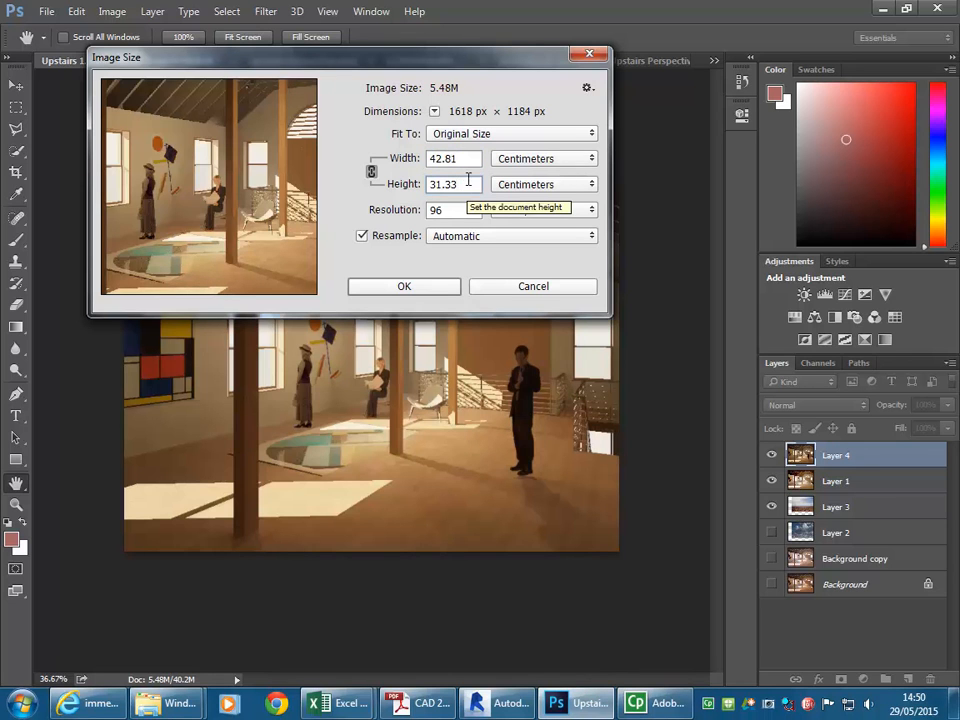
{"action": "left_click", "coordinate": [462, 210]}
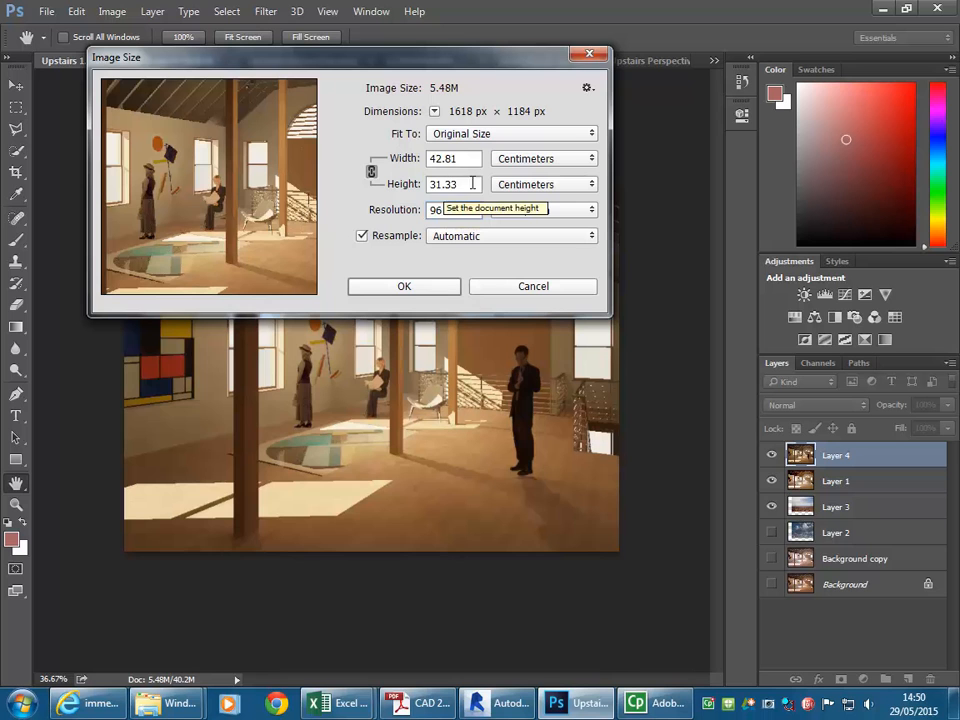
{"action": "left_click", "coordinate": [463, 161]}
{"action": "left_click", "coordinate": [461, 186]}
{"action": "left_click", "coordinate": [470, 163]}
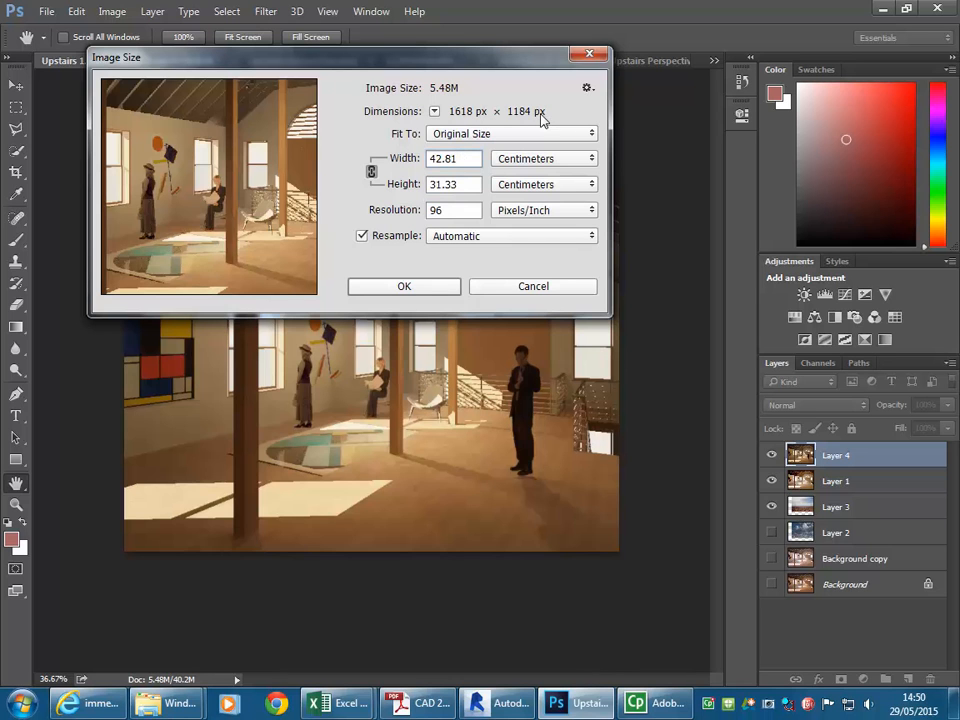
{"action": "left_click", "coordinate": [466, 190]}
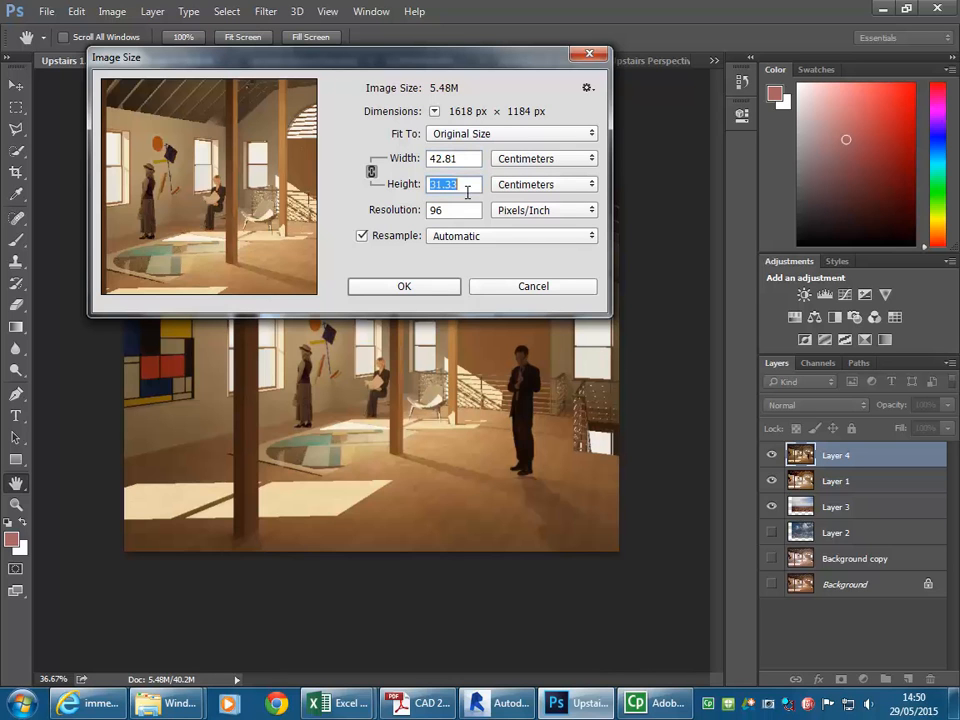
Try a resolution of 300 pixels/inch with resampling enabled, and cancel the image size change
{"action": "left_click", "coordinate": [459, 208]}
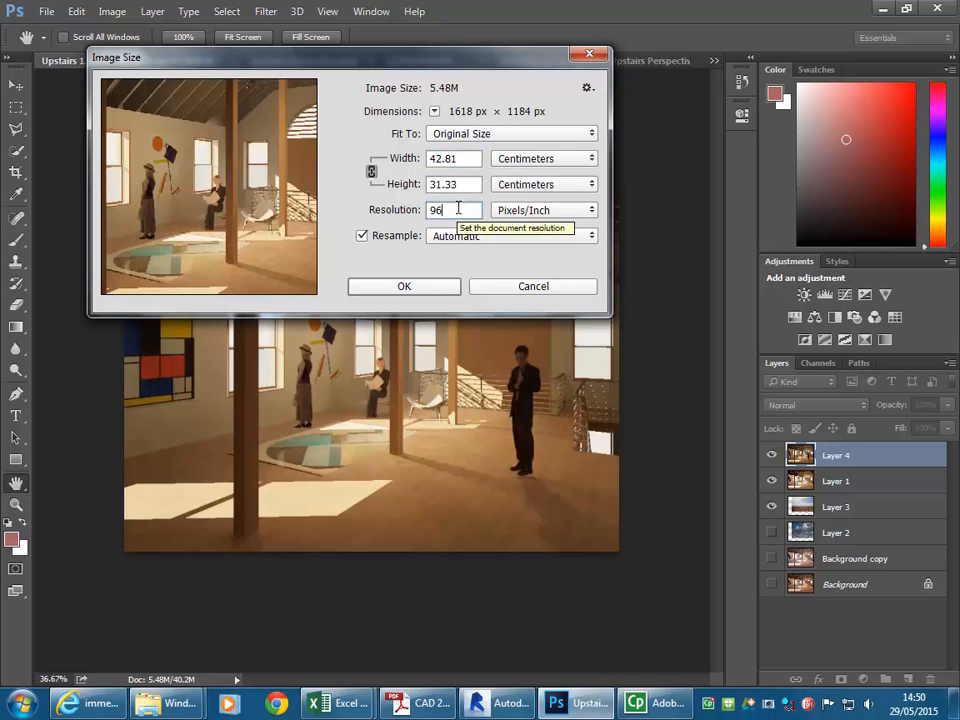
{"action": "left_click_drag", "start_coordinate": [459, 208], "coordinate": [405, 211]}
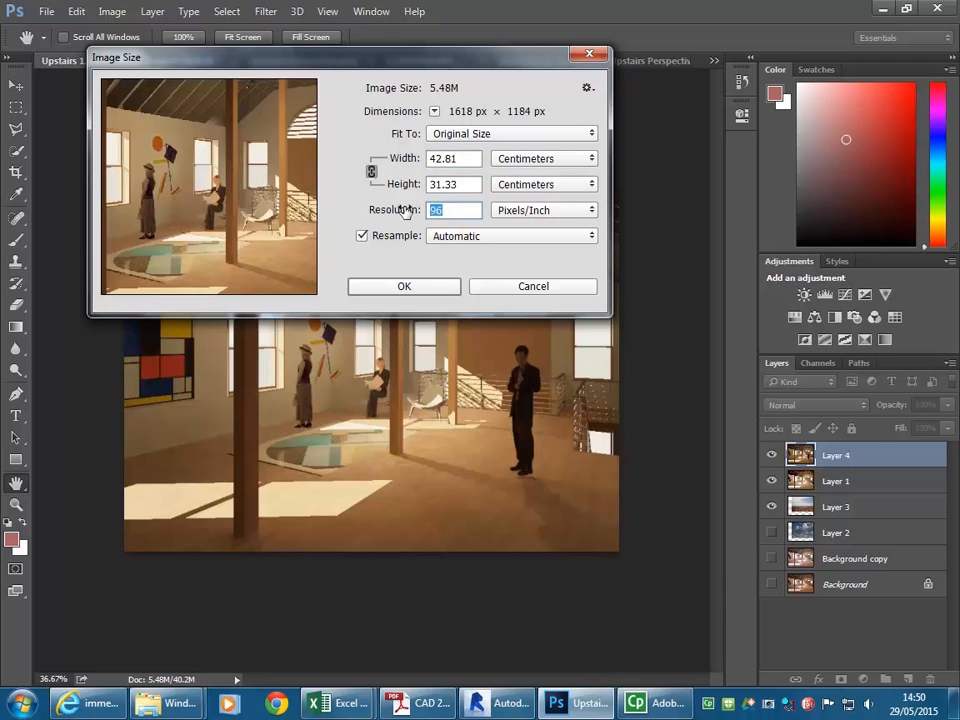
{"action": "type", "text": "300"}
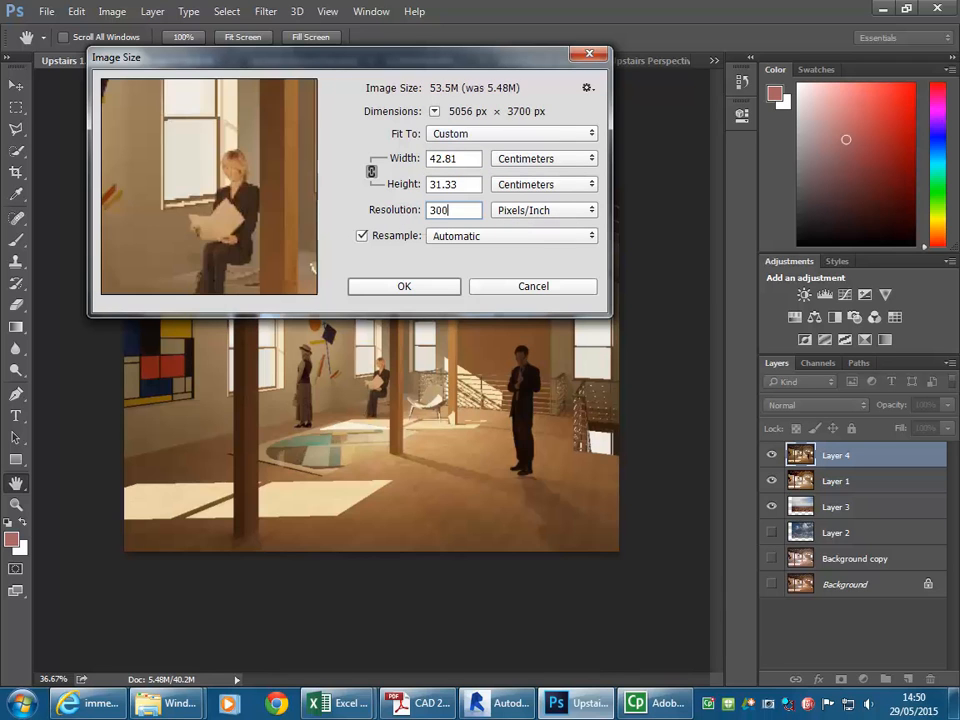
{"action": "left_click", "coordinate": [461, 182]}
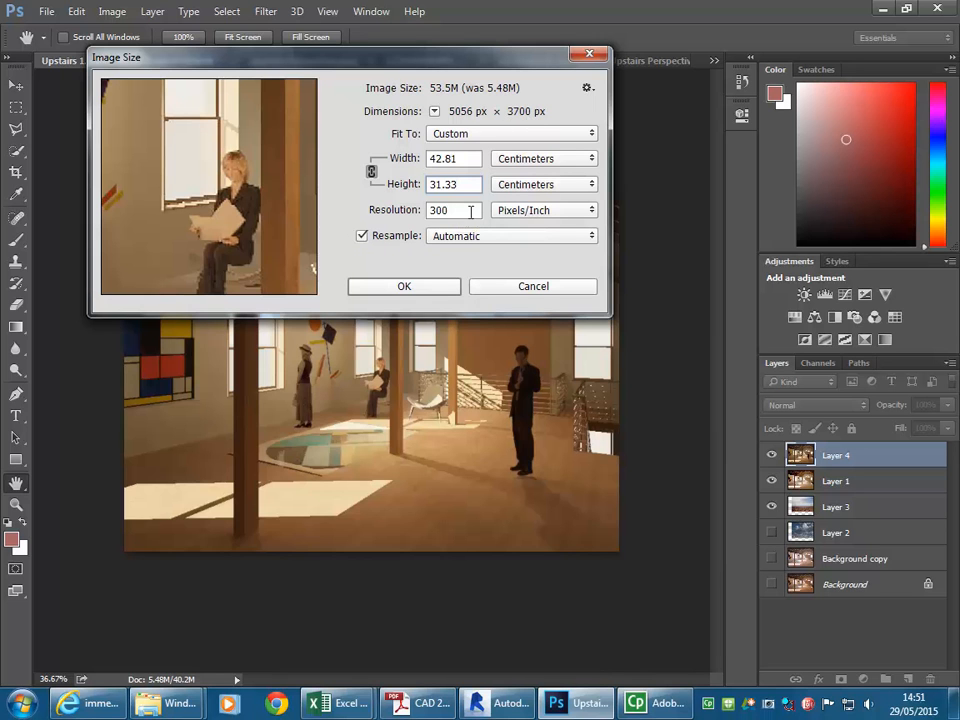
{"action": "left_click", "coordinate": [510, 286]}
Reopen Image Size, disable resampling and set the resolution to 300 pixels/inch
{"action": "left_click", "coordinate": [112, 11]}
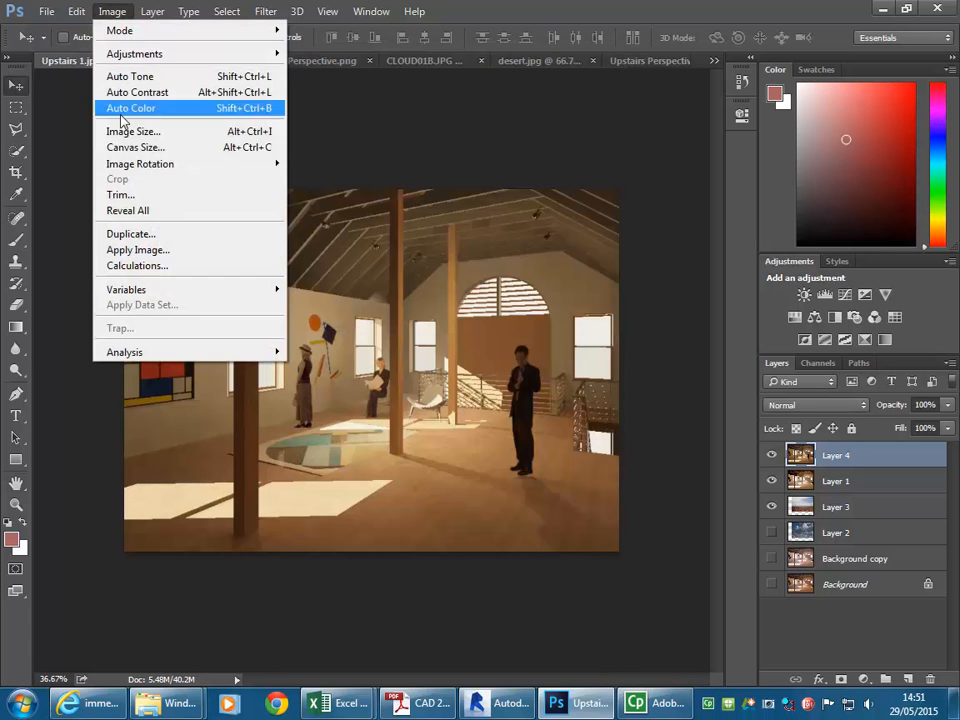
{"action": "left_click", "coordinate": [108, 131]}
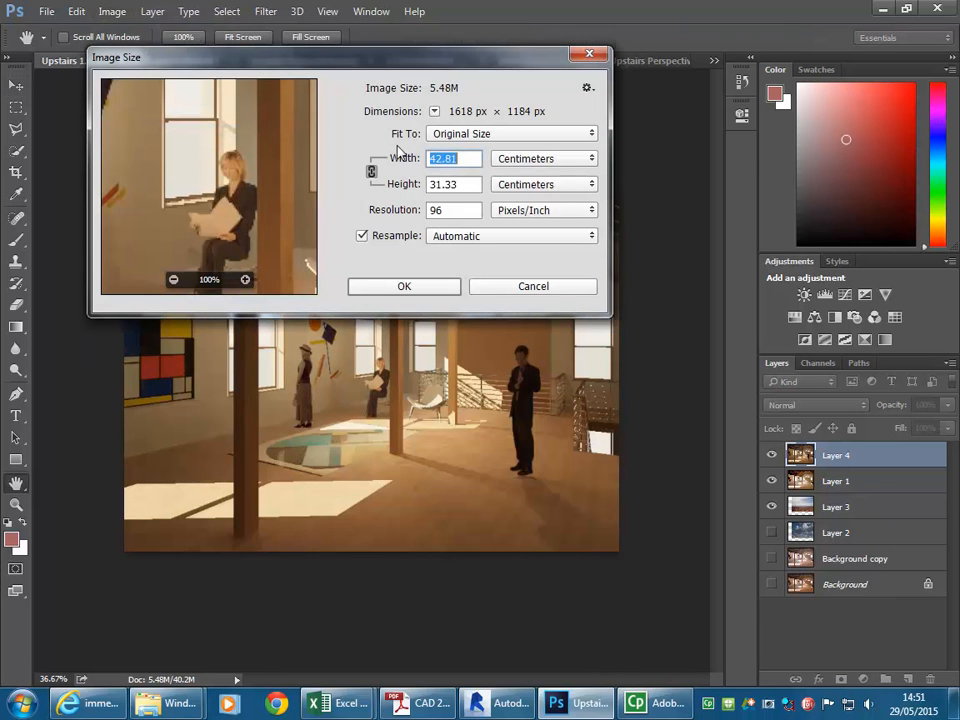
{"action": "left_click", "coordinate": [363, 239]}
{"action": "left_click", "coordinate": [400, 215]}
{"action": "double_click", "coordinate": [445, 211]}
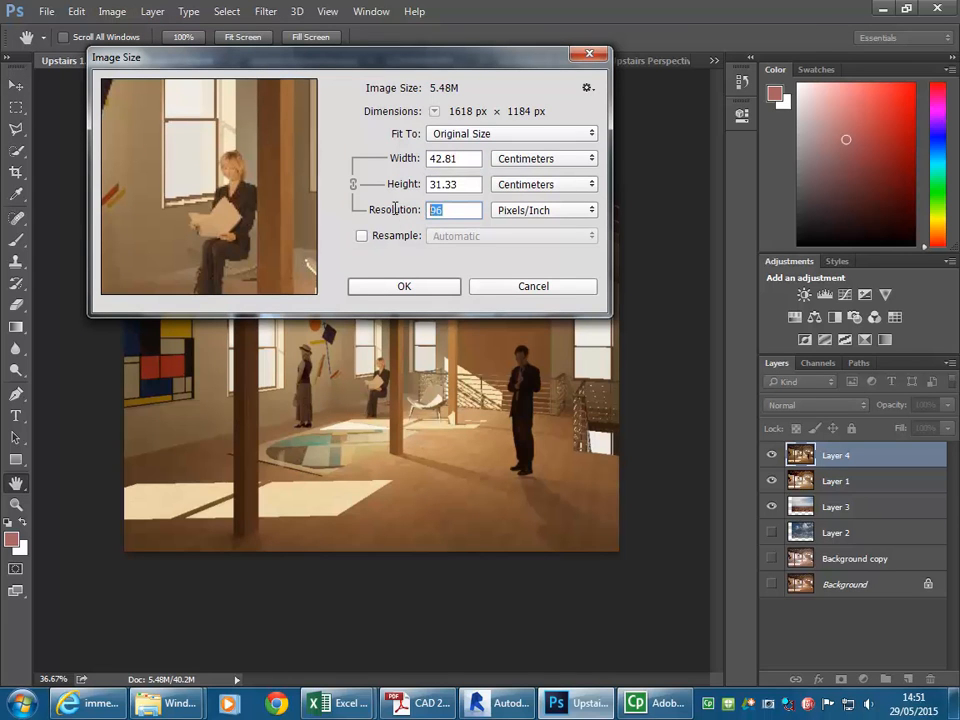
{"action": "type", "text": "300"}
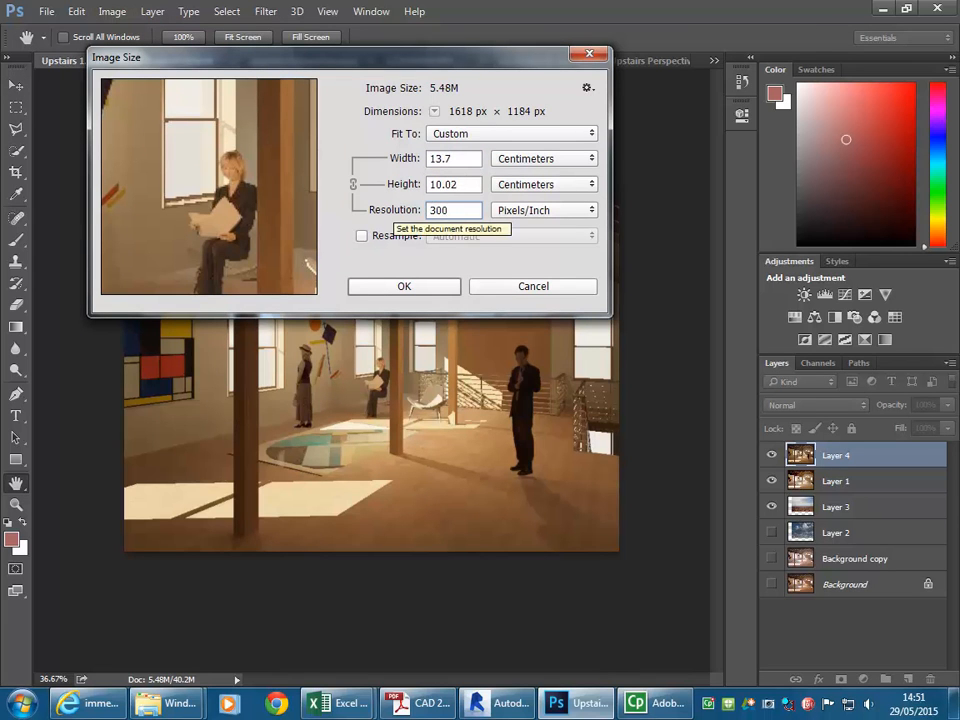
Examine how the document width and height relate to the resolution and pixel dimensions without resampling
{"action": "left_click", "coordinate": [467, 185]}
{"action": "left_click", "coordinate": [461, 162]}
{"action": "left_click", "coordinate": [465, 187]}
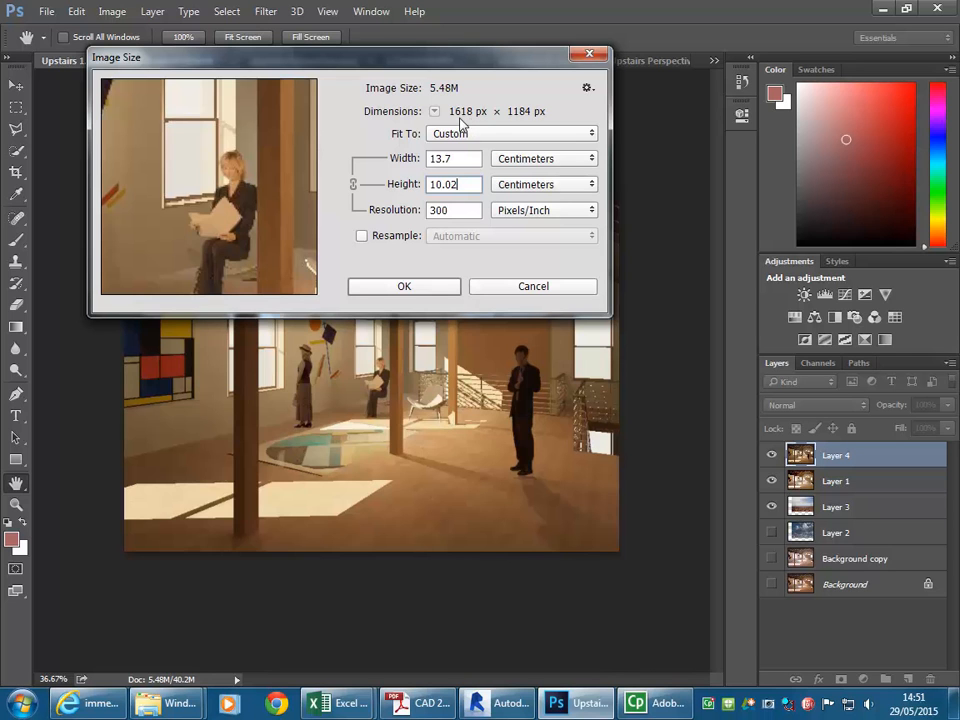
{"action": "left_click", "coordinate": [463, 209]}
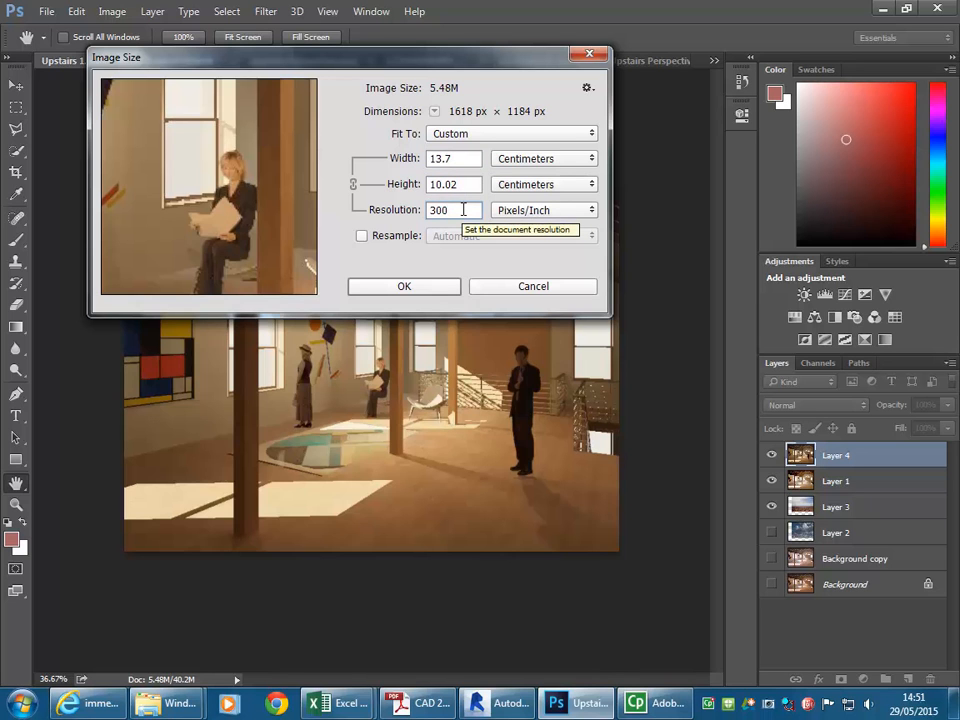
{"action": "double_click", "coordinate": [461, 187]}
{"action": "left_click", "coordinate": [464, 185]}
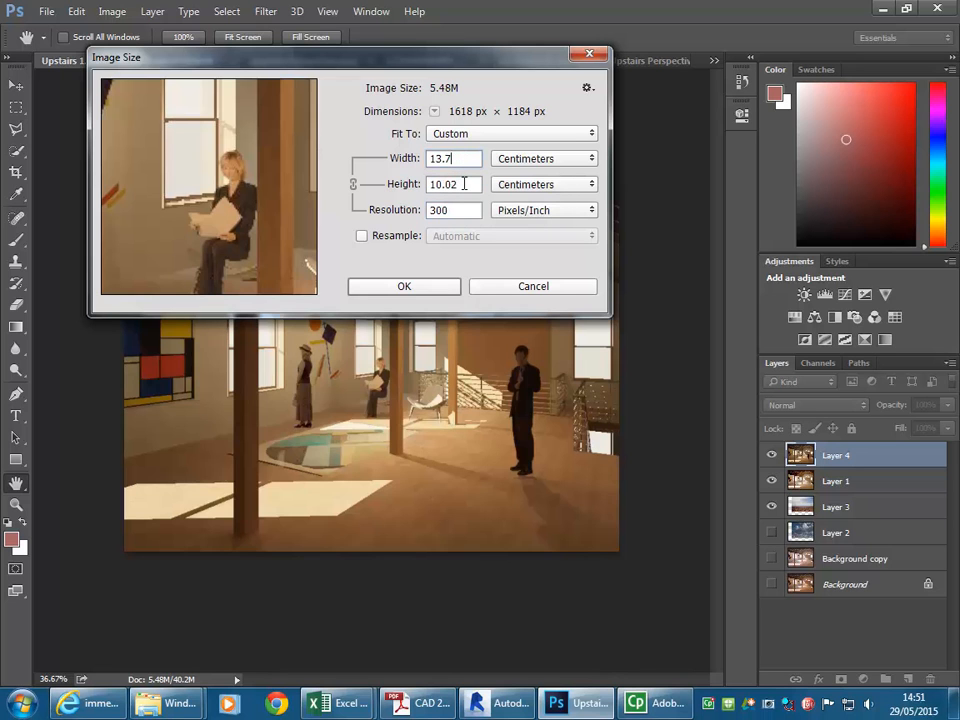
{"action": "double_click", "coordinate": [439, 210]}
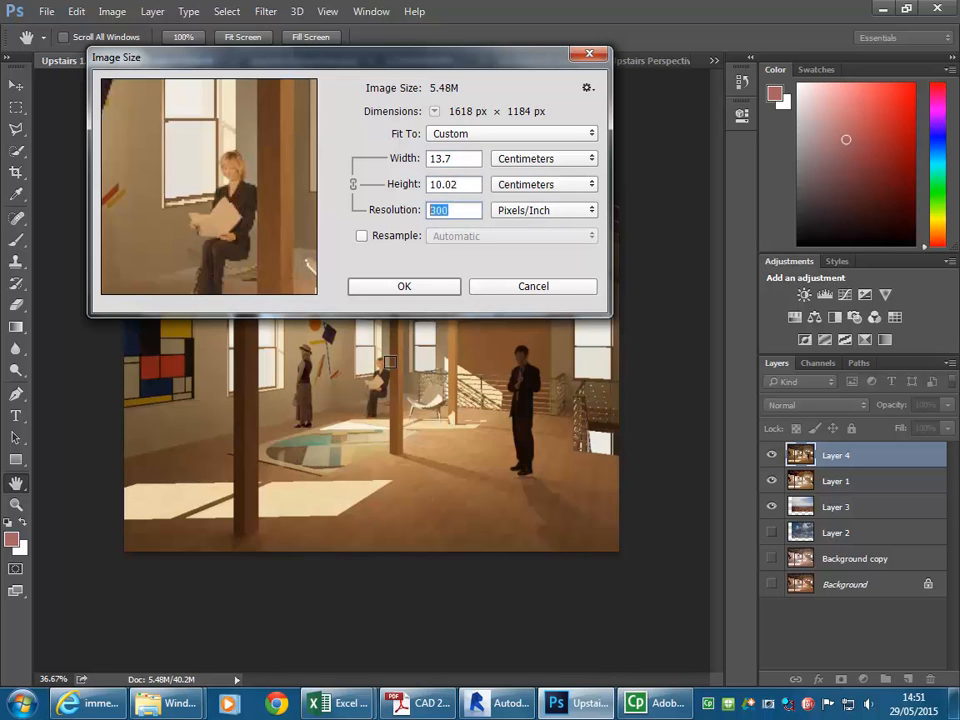
{"action": "left_click", "coordinate": [469, 210]}
{"action": "left_click", "coordinate": [463, 158]}
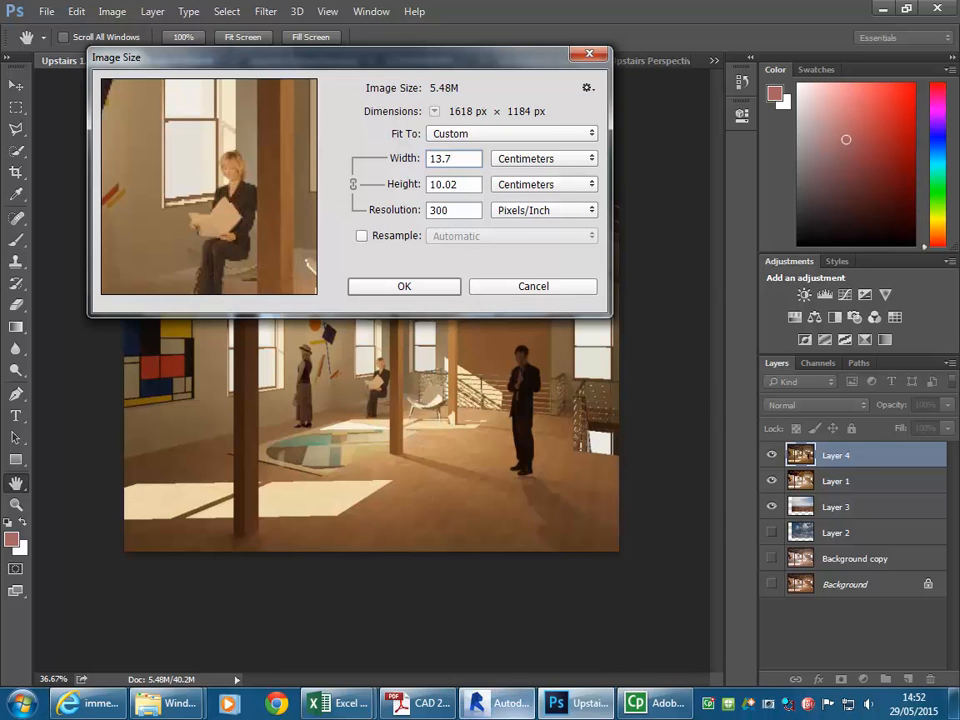
Switch to Revit and scale the Upstairs Perspective crop region to a width of 280 mm with locked proportions
{"action": "left_click", "coordinate": [514, 697]}
{"action": "left_click", "coordinate": [455, 621]}
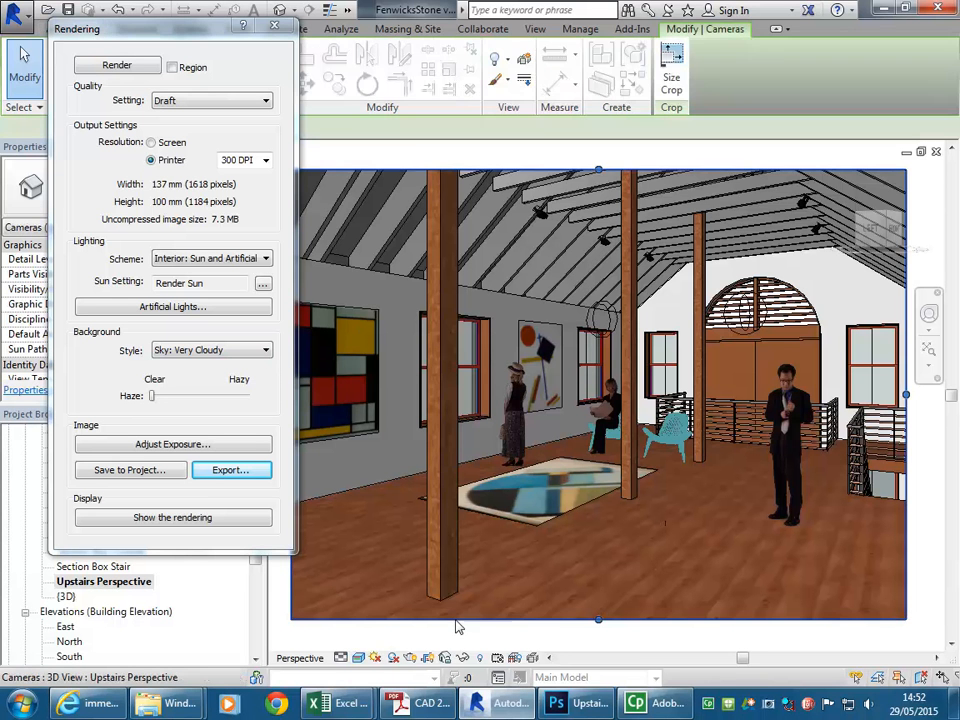
{"action": "left_click", "coordinate": [672, 86]}
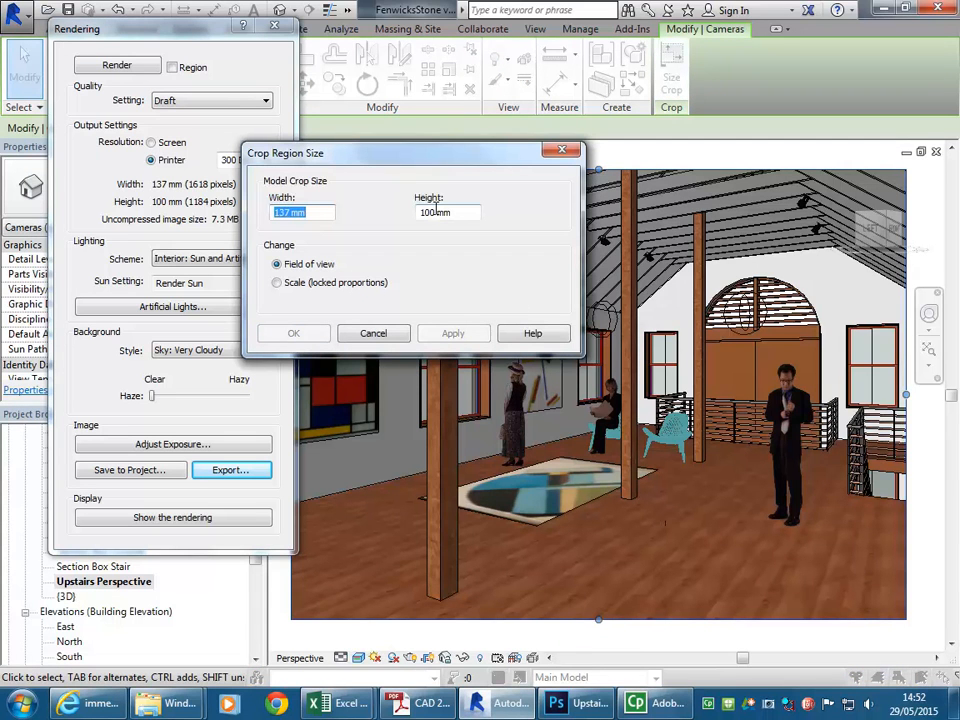
{"action": "left_click", "coordinate": [290, 212]}
{"action": "left_click_drag", "start_coordinate": [290, 212], "coordinate": [238, 215]}
{"action": "type", "text": "28"}
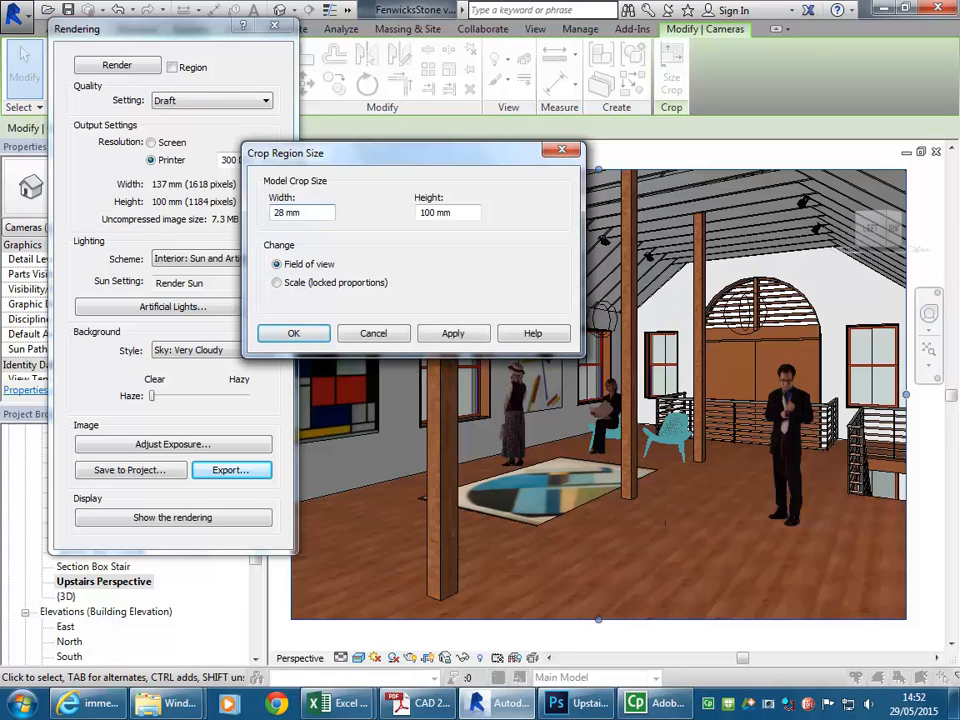
{"action": "type", "text": "0"}
{"action": "left_click", "coordinate": [277, 283]}
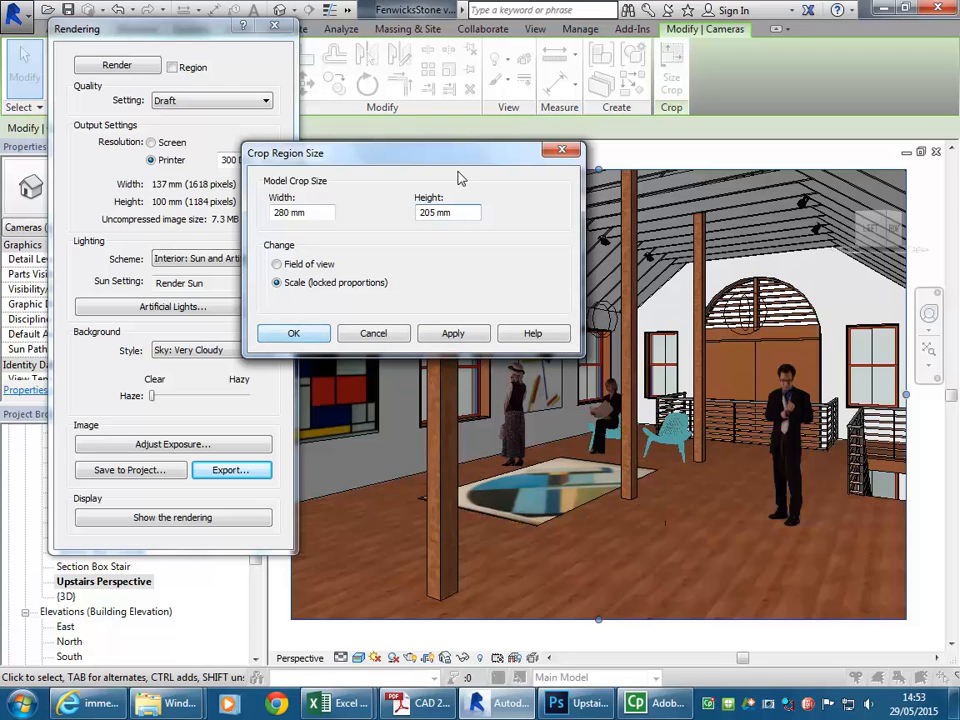
{"action": "left_click", "coordinate": [292, 334]}
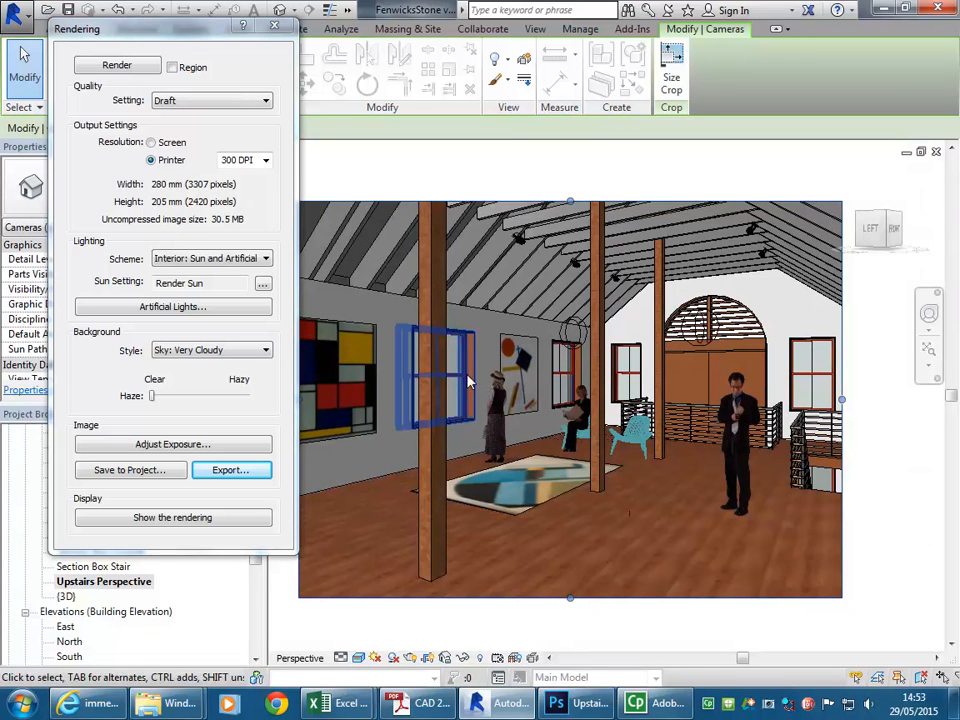
{"action": "scroll", "coordinate": [505, 382], "scroll_direction": "up", "scroll_amount": 2}
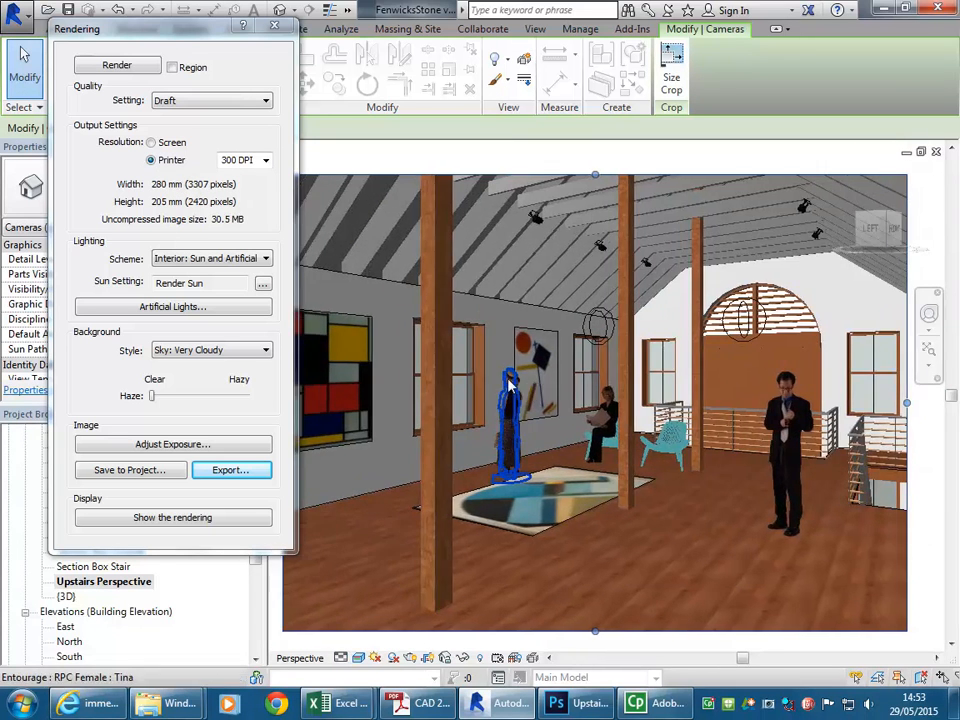
{"action": "scroll", "coordinate": [507, 382], "scroll_direction": "down", "scroll_amount": 1}
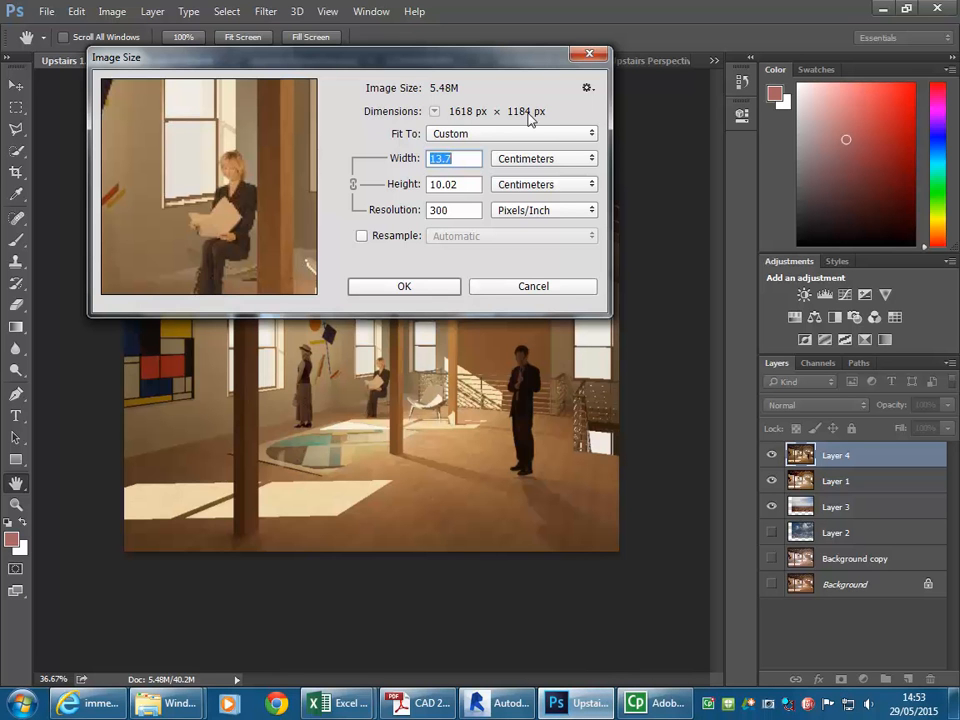
Review the height and resolution in Photoshop's Image Size once more and cancel the size changes
{"action": "left_click", "coordinate": [465, 185]}
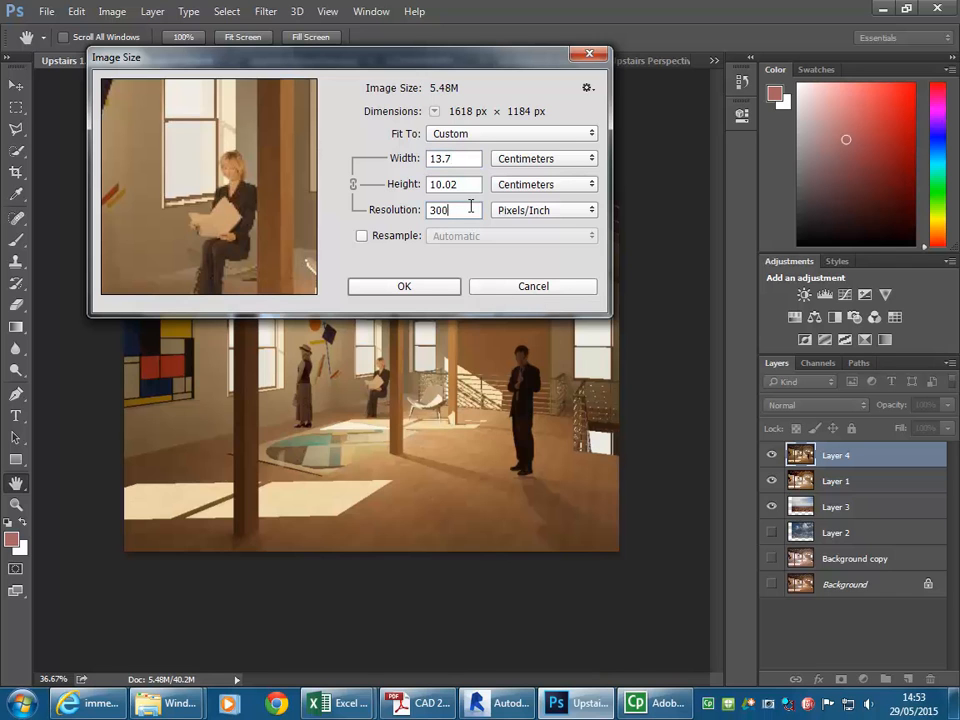
{"action": "left_click", "coordinate": [532, 287]}
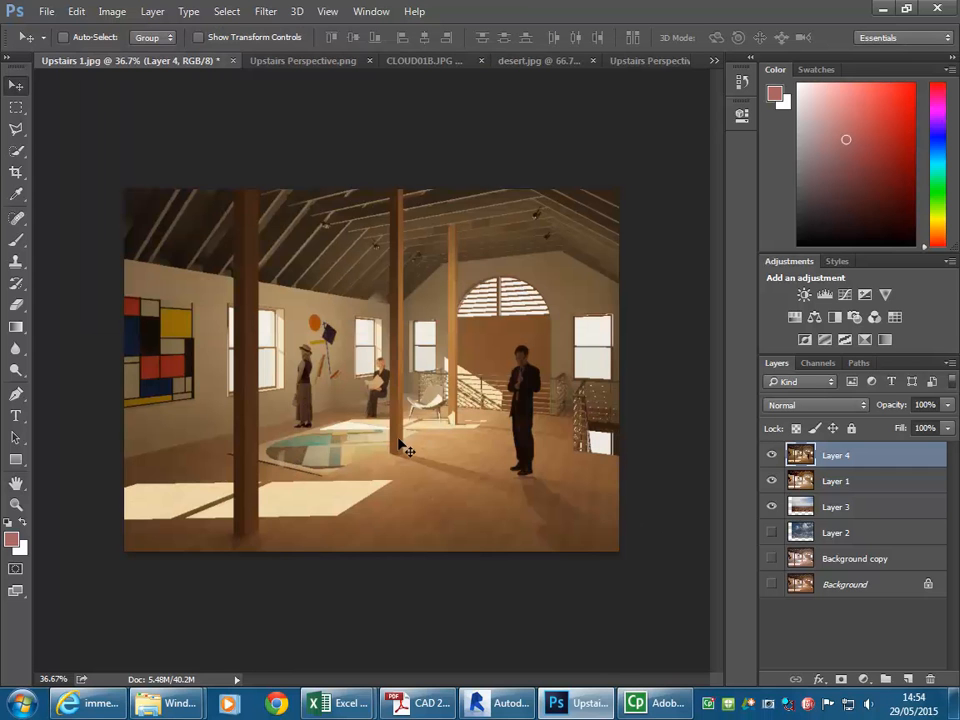
Switch to Internet Explorer, view the open cutout people pages and try rerunning the Google image search for cutout people
{"action": "left_click", "coordinate": [90, 703]}
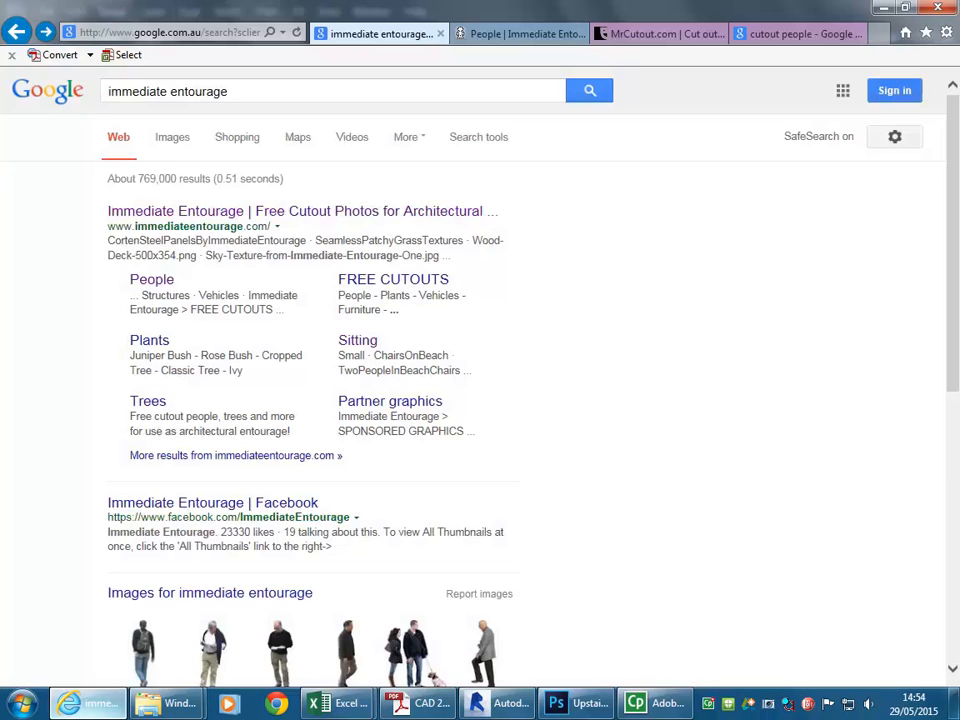
{"action": "left_click", "coordinate": [520, 34]}
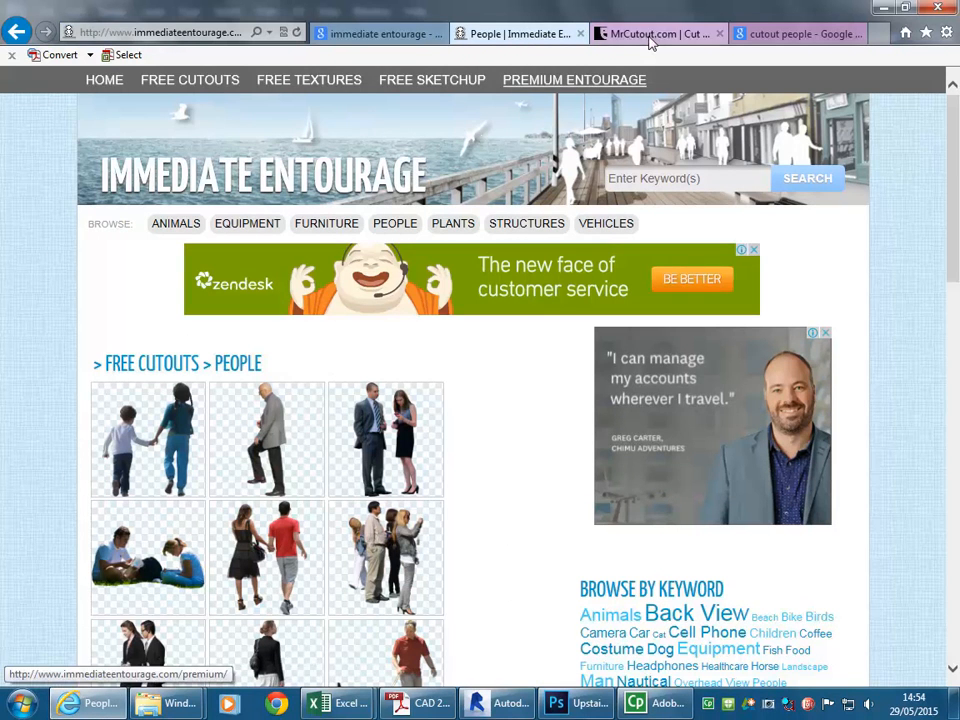
{"action": "left_click", "coordinate": [787, 34]}
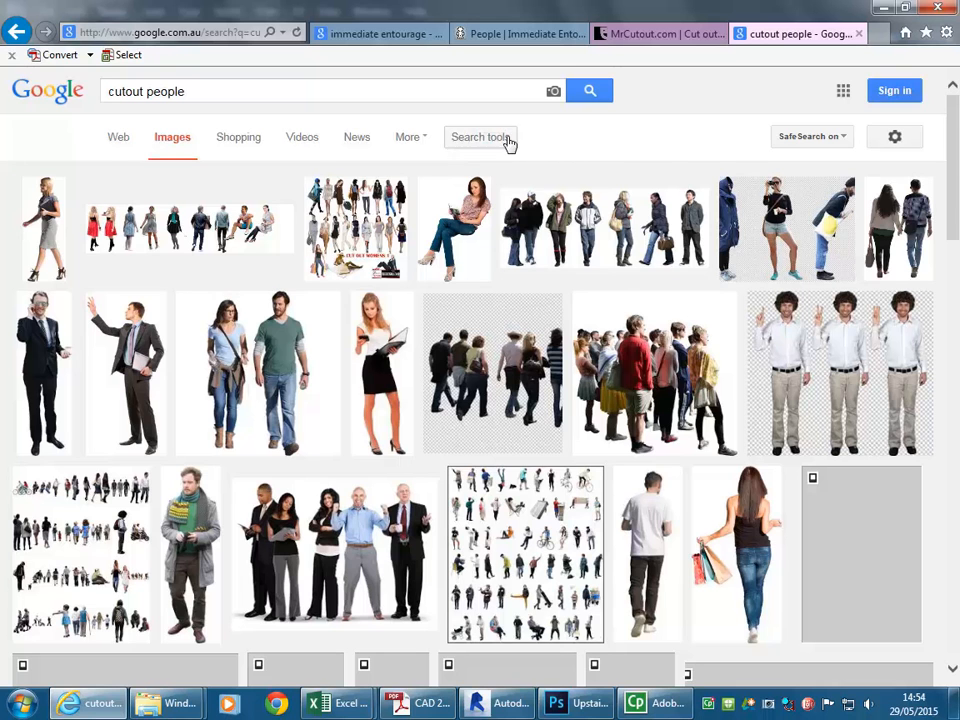
{"action": "left_click", "coordinate": [589, 91]}
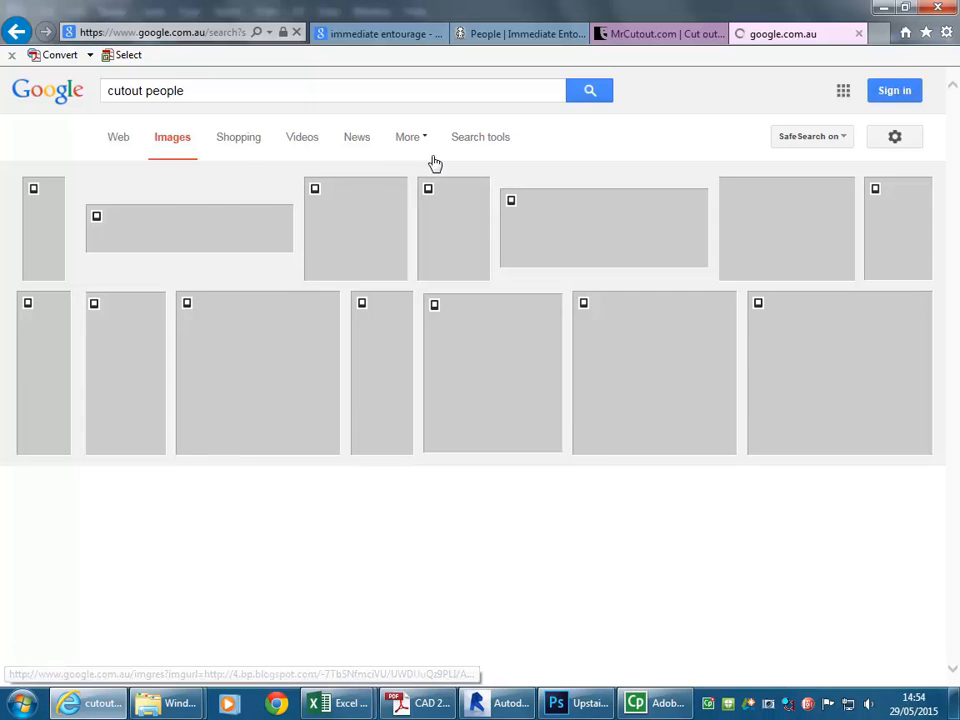
{"action": "left_click", "coordinate": [298, 93]}
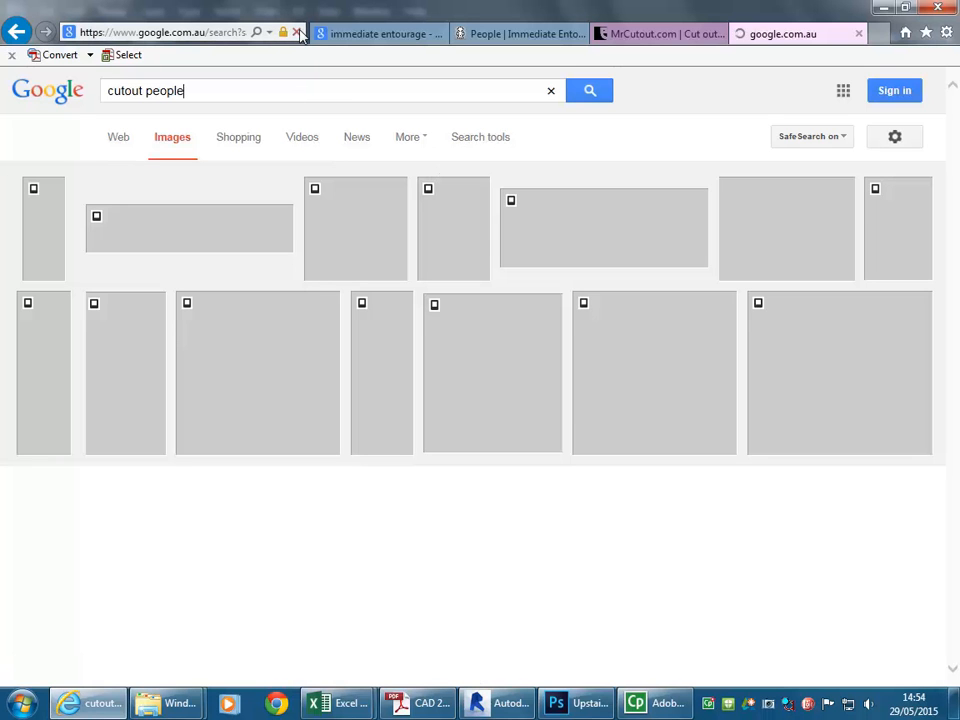
{"action": "left_click", "coordinate": [297, 32]}
Replace the "immediate entourage" Google search with "cutout people" and show the image results
{"action": "left_click", "coordinate": [387, 36]}
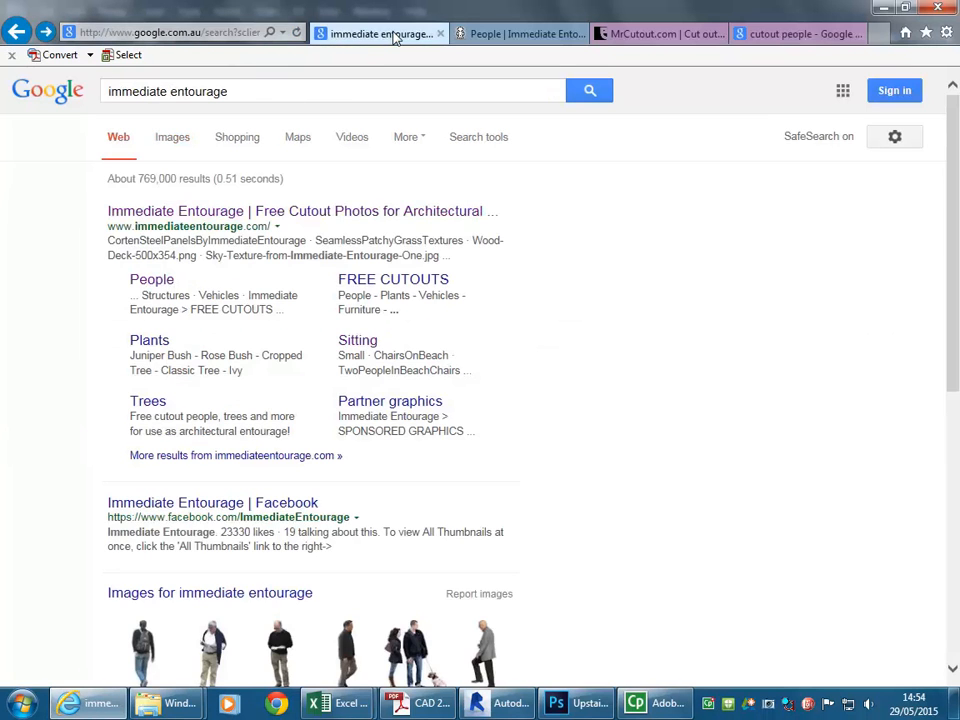
{"action": "left_click_drag", "start_coordinate": [261, 92], "coordinate": [3, 90]}
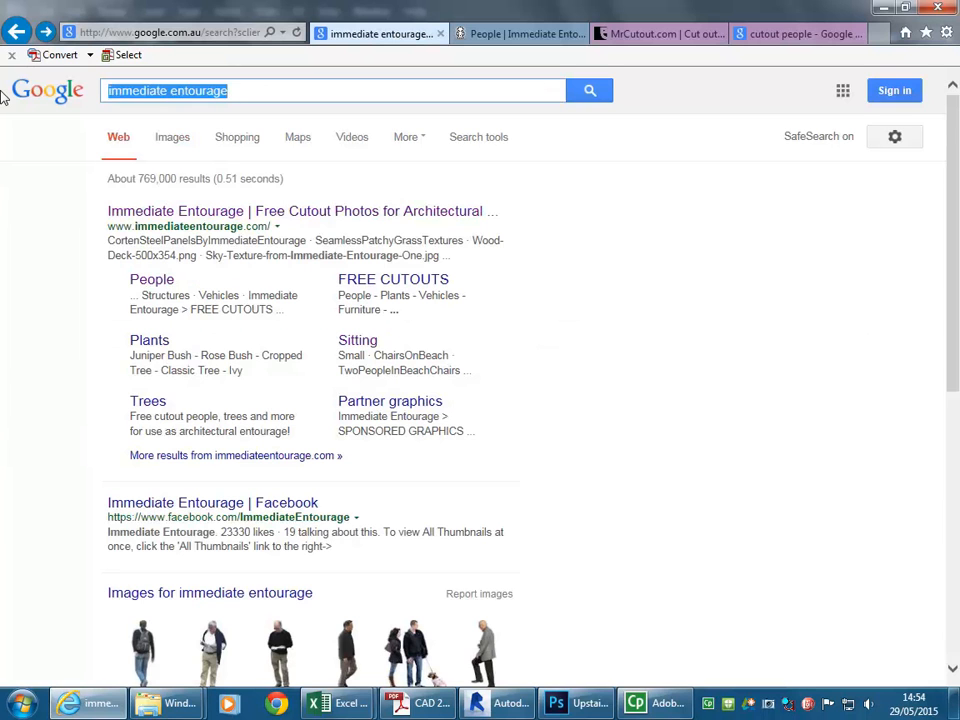
{"action": "type", "text": "cut"}
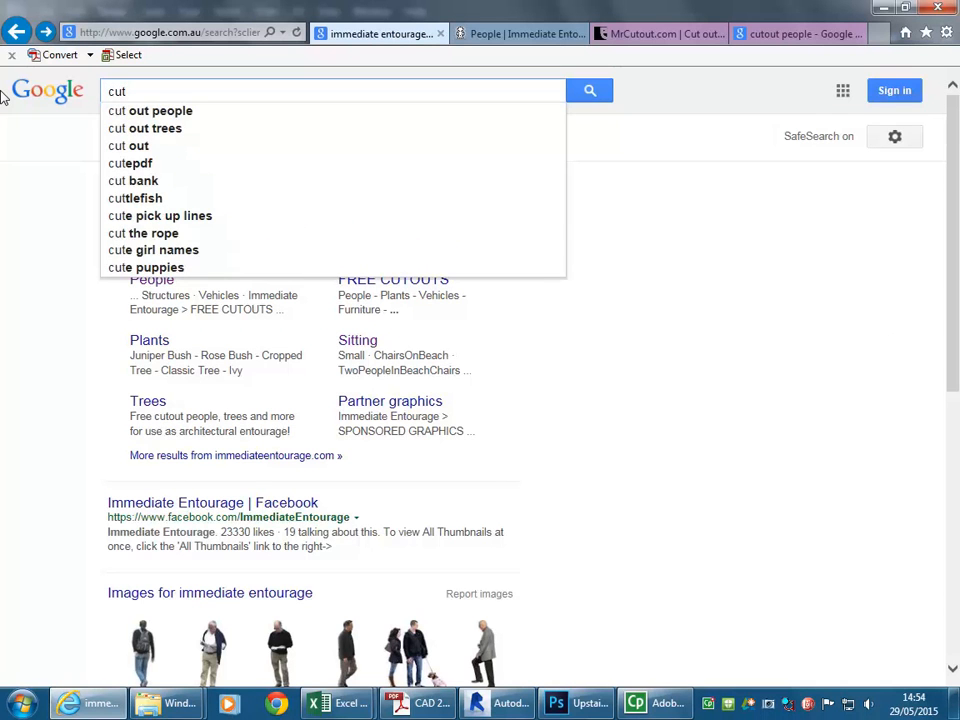
{"action": "type", "text": "out people"}
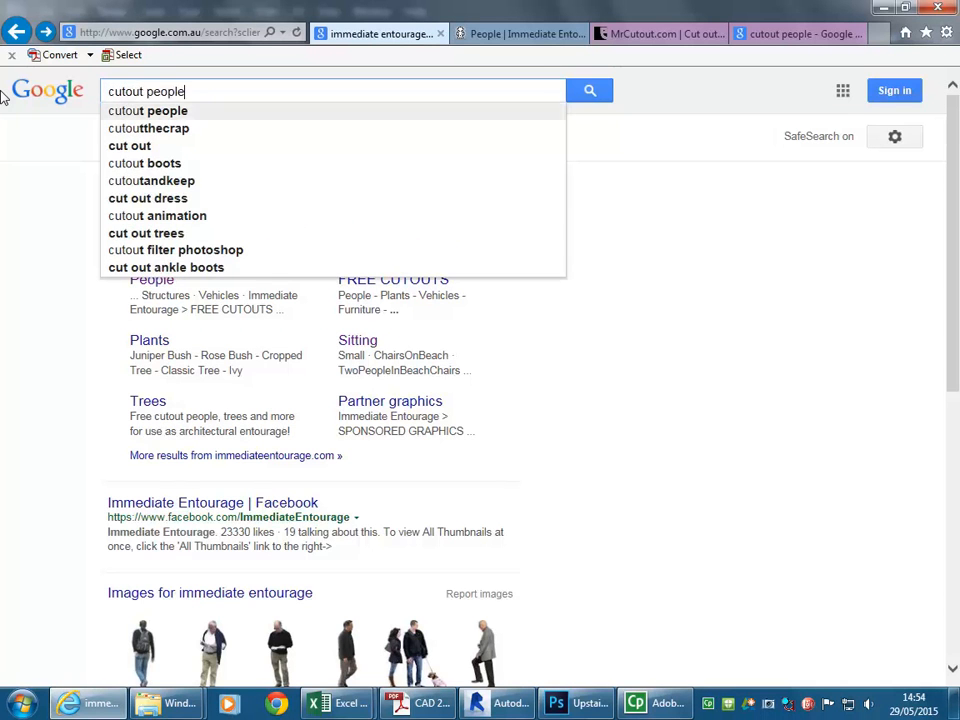
{"action": "key", "text": "Return"}
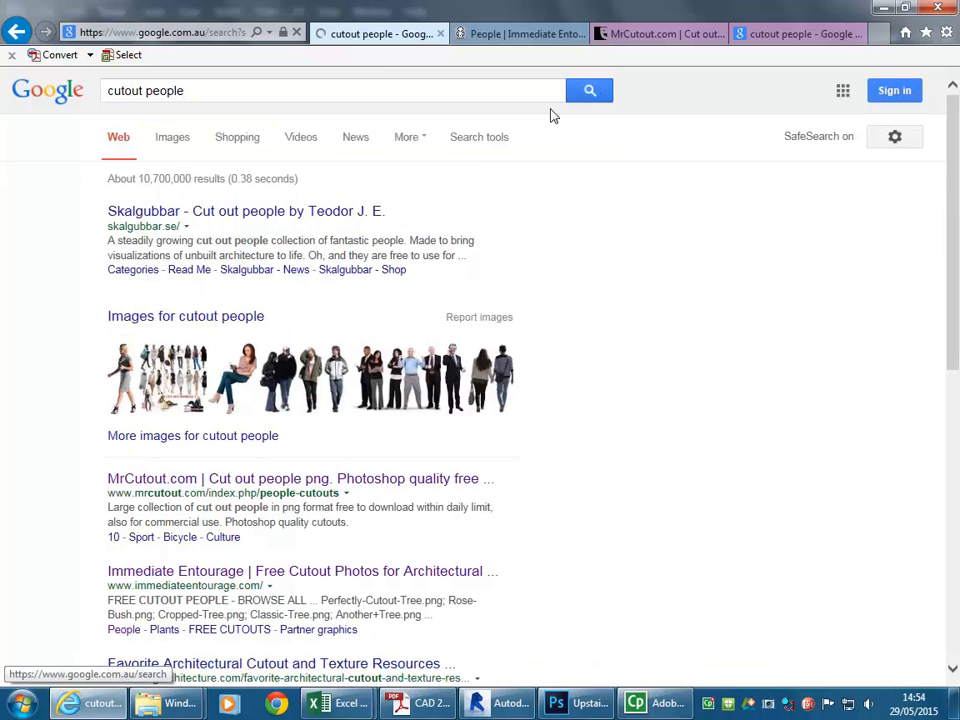
{"action": "left_click", "coordinate": [174, 142]}
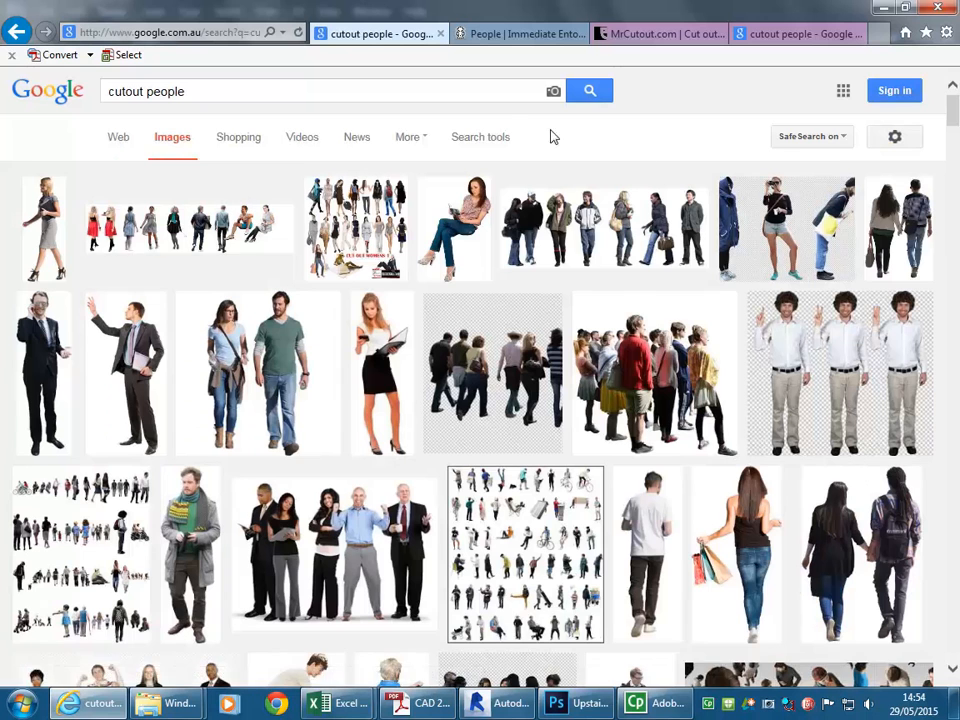
Filter the cutout people image results to the Large size
{"action": "left_click", "coordinate": [497, 138]}
{"action": "left_click", "coordinate": [116, 180]}
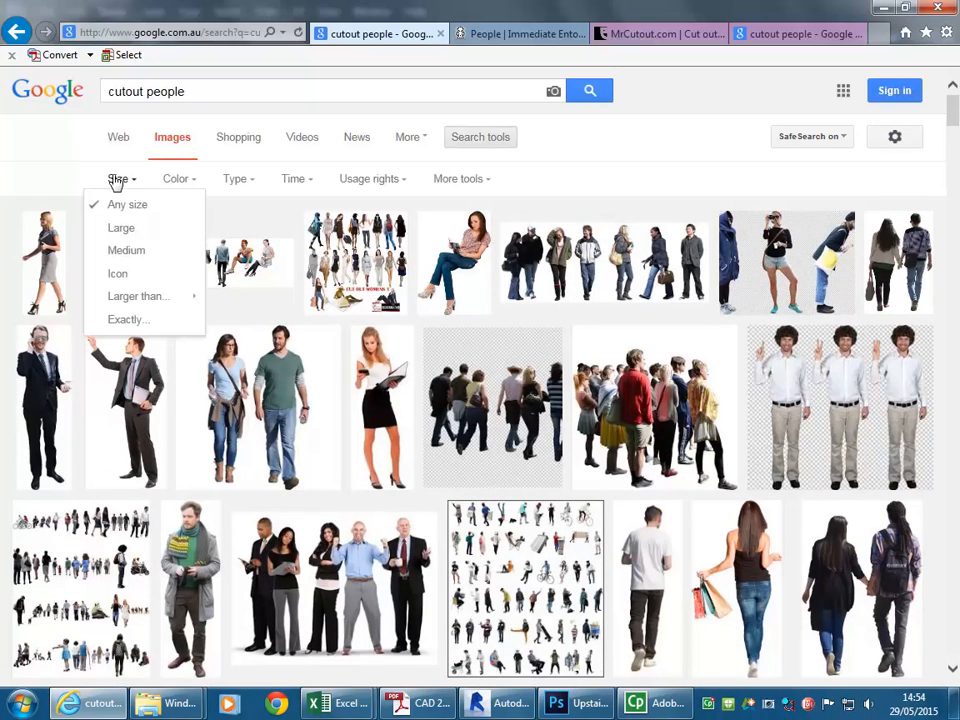
{"action": "left_click", "coordinate": [118, 229]}
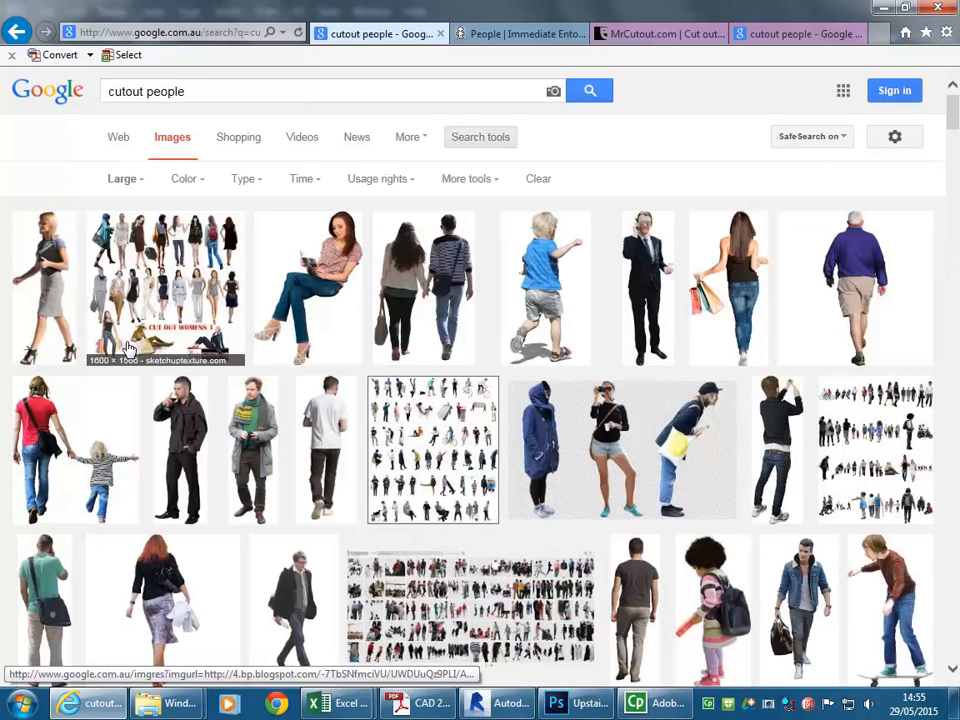
Review the minimum-size options and try limiting the image results to those larger than 2 MP (1600×1200)
{"action": "left_click", "coordinate": [124, 184]}
{"action": "mouse_move", "coordinate": [130, 298]}
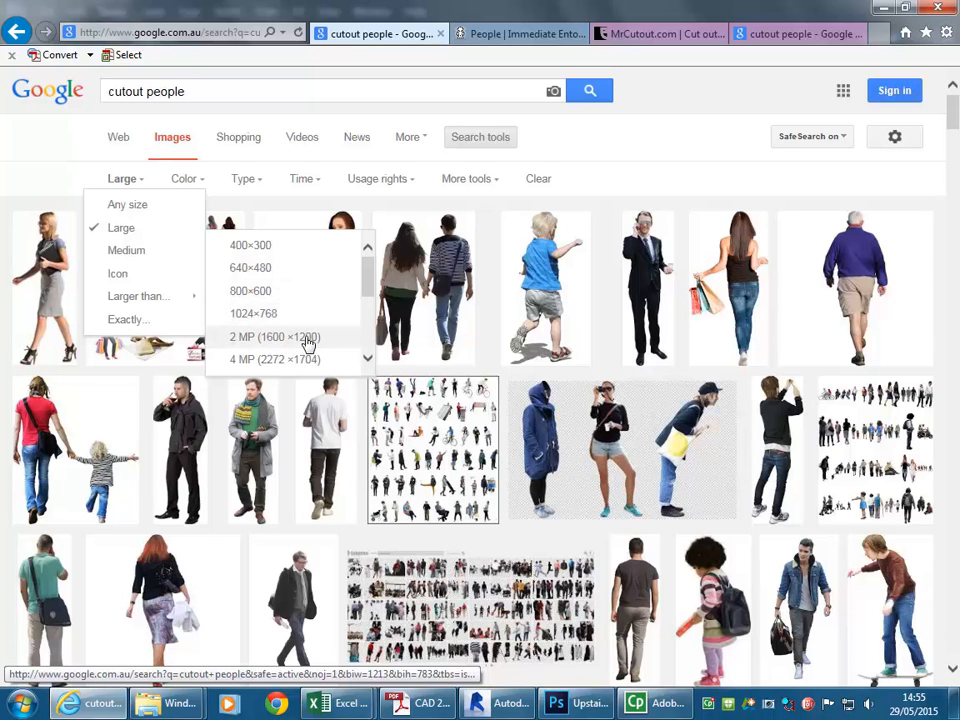
{"action": "left_click", "coordinate": [368, 359]}
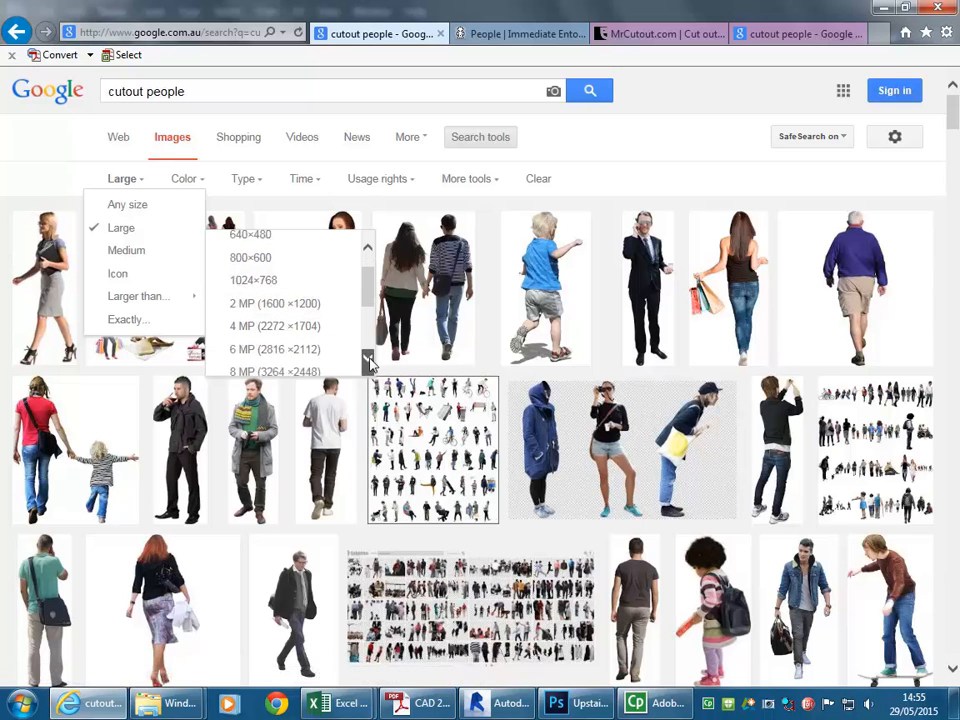
{"action": "left_click", "coordinate": [369, 359]}
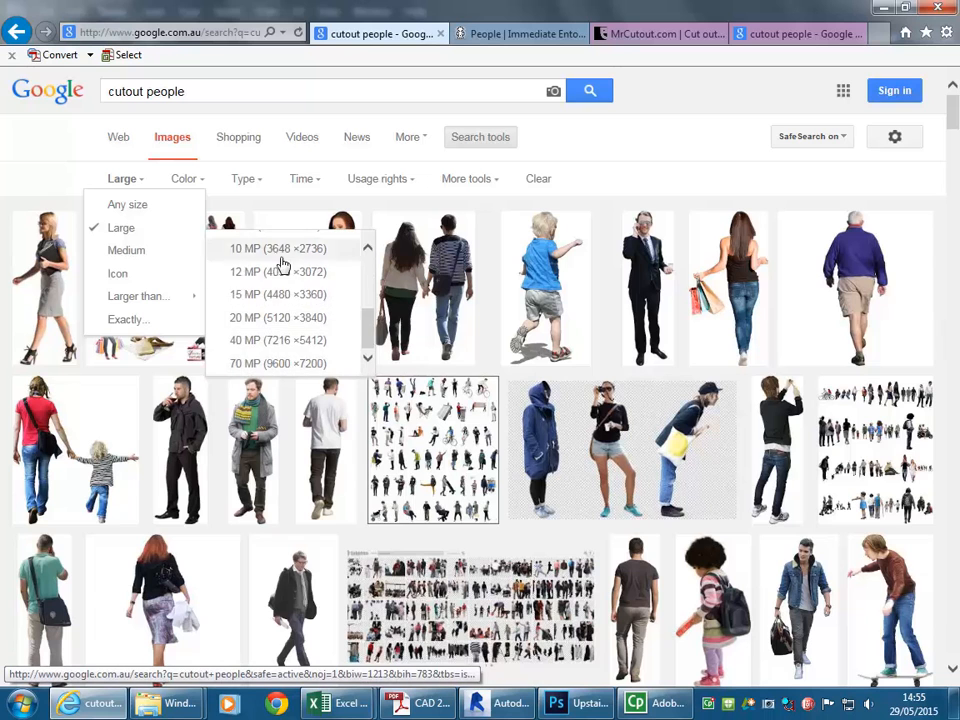
{"action": "scroll", "coordinate": [250, 300], "scroll_direction": "up", "scroll_amount": 5}
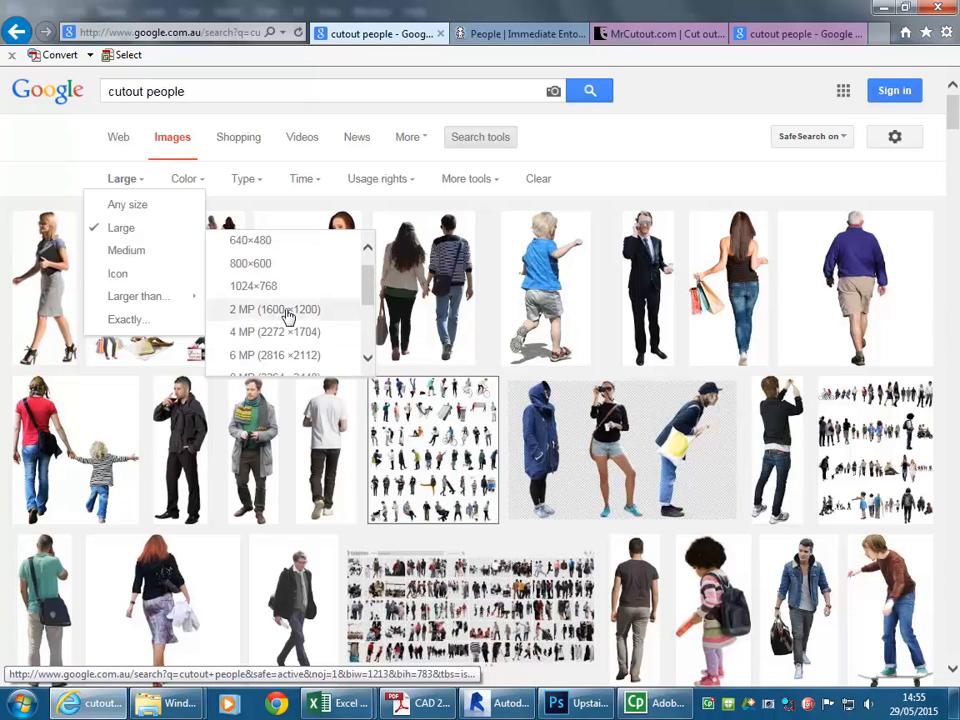
{"action": "left_click", "coordinate": [288, 316]}
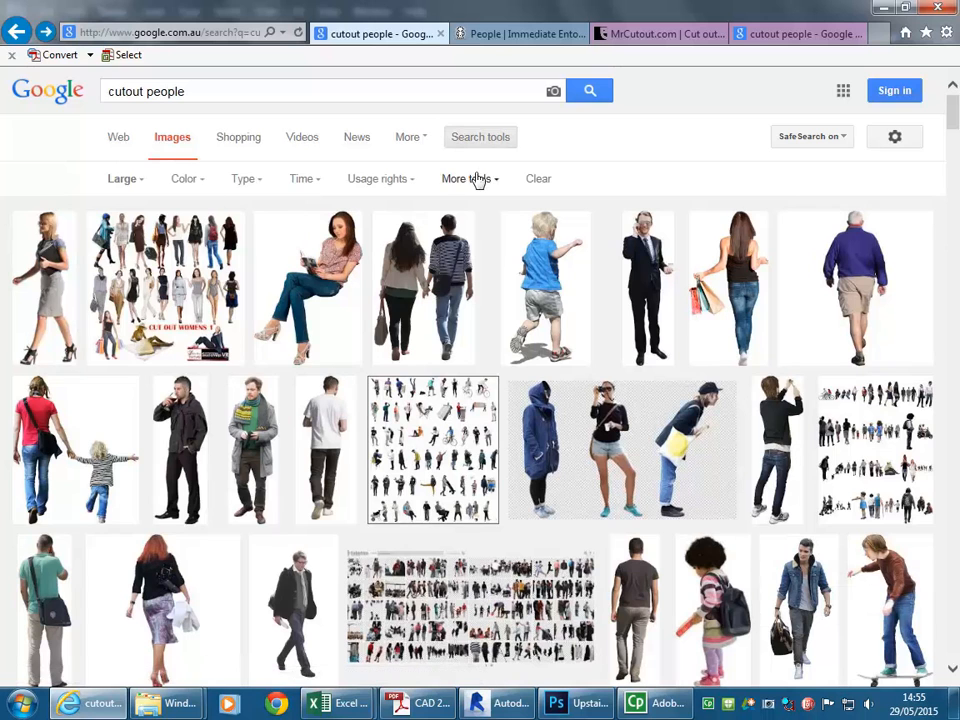
Limit the cutout people image results to those larger than 1024×768
{"action": "left_click", "coordinate": [121, 184]}
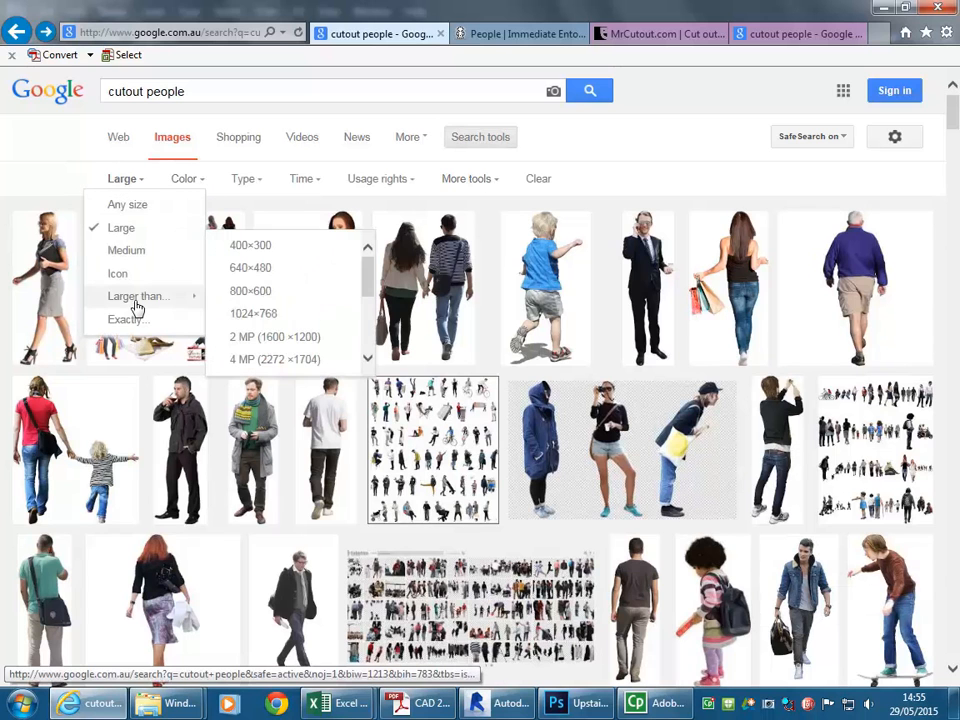
{"action": "left_click", "coordinate": [256, 314]}
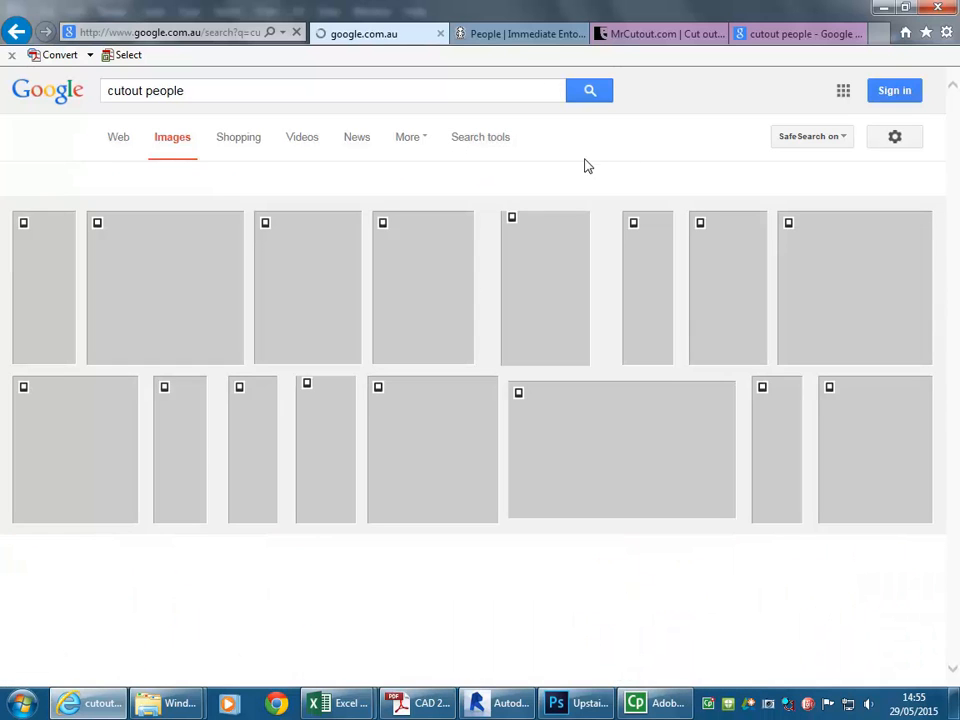
Examine the free people cutouts offered on the Immediate Entourage and MrCutout websites
{"action": "left_click", "coordinate": [507, 34]}
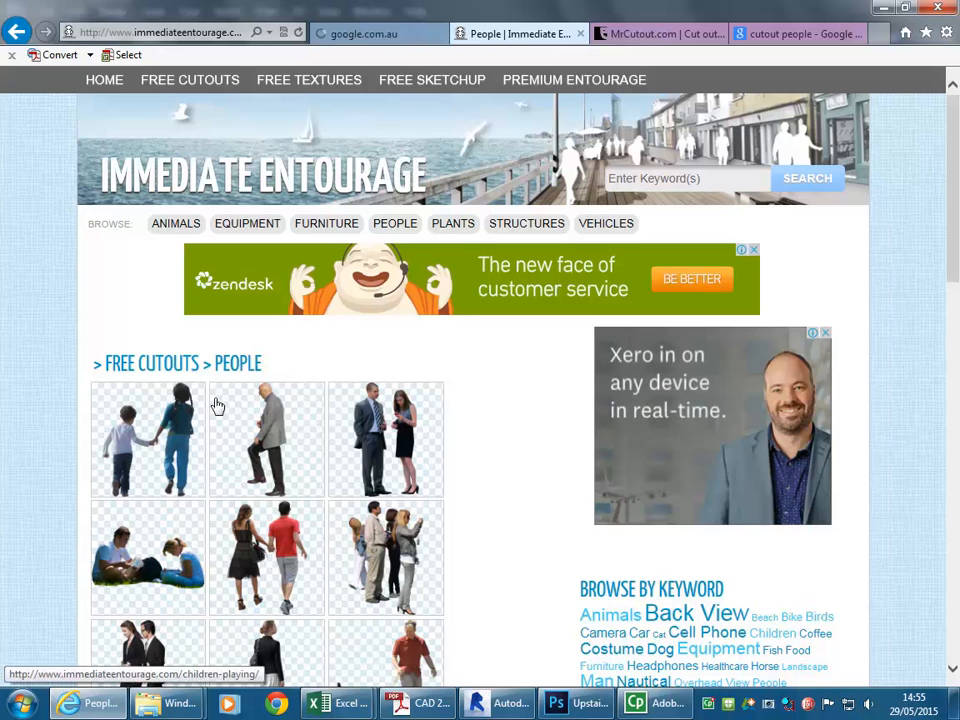
{"action": "left_click", "coordinate": [645, 36]}
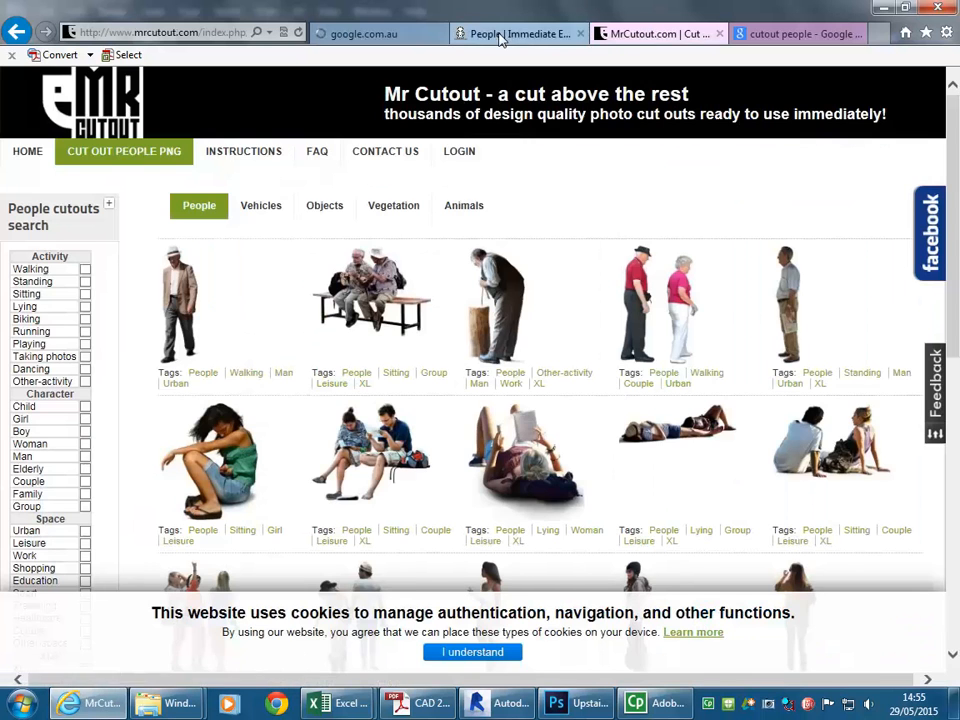
{"action": "left_click", "coordinate": [505, 35]}
{"action": "scroll", "coordinate": [140, 435], "scroll_direction": "down", "scroll_amount": 5}
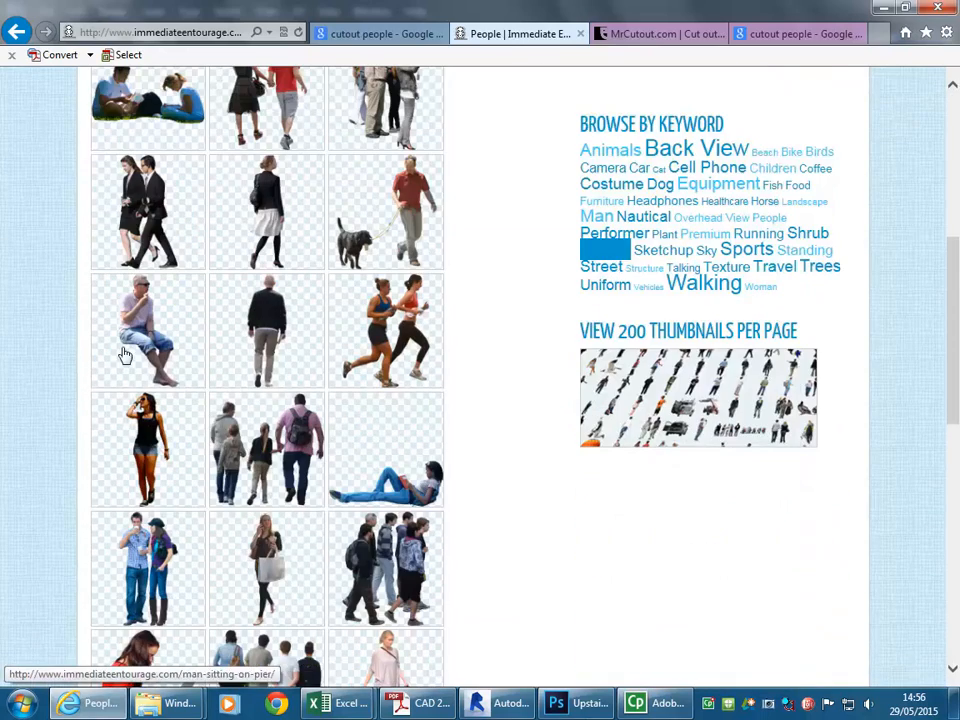
{"action": "scroll", "coordinate": [124, 354], "scroll_direction": "down", "scroll_amount": 1}
{"action": "scroll", "coordinate": [157, 346], "scroll_direction": "up", "scroll_amount": 6}
{"action": "scroll", "coordinate": [199, 431], "scroll_direction": "down", "scroll_amount": 8}
{"action": "scroll", "coordinate": [202, 432], "scroll_direction": "down", "scroll_amount": 2}
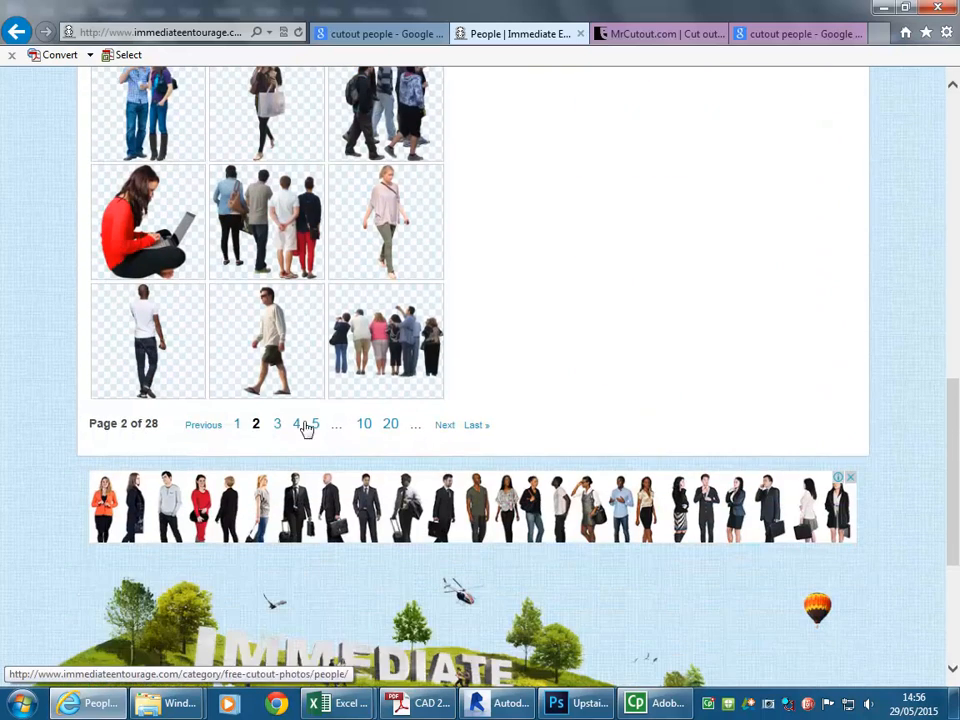
Go to page 3 of Immediate Entourage's free people cutouts and open the man in a suit in a new tab
{"action": "left_click", "coordinate": [279, 426]}
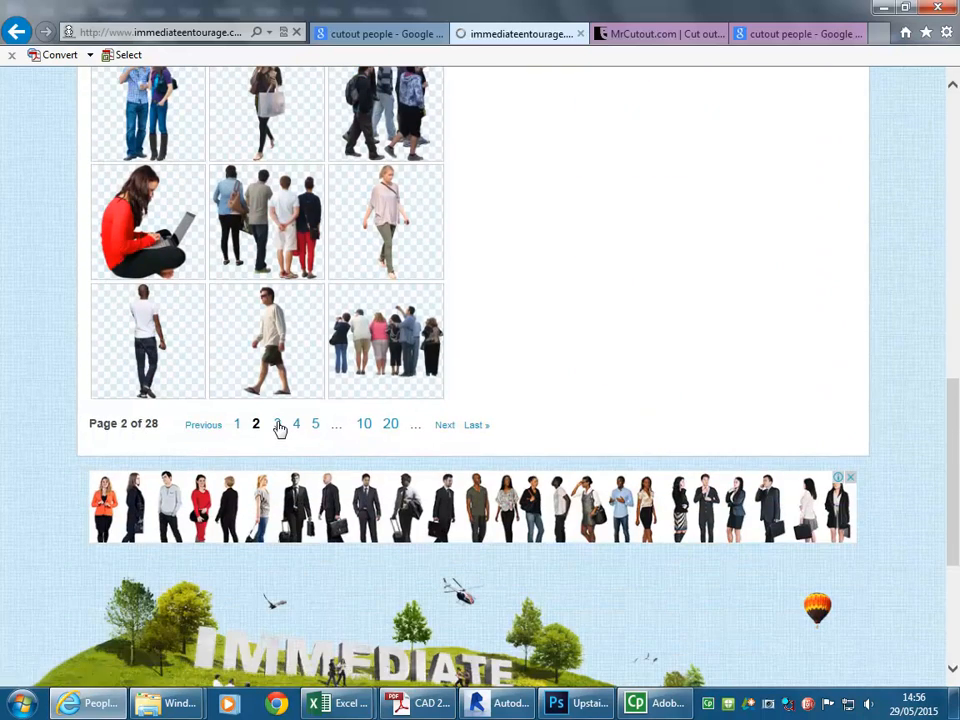
{"action": "scroll", "coordinate": [265, 367], "scroll_direction": "down", "scroll_amount": 3}
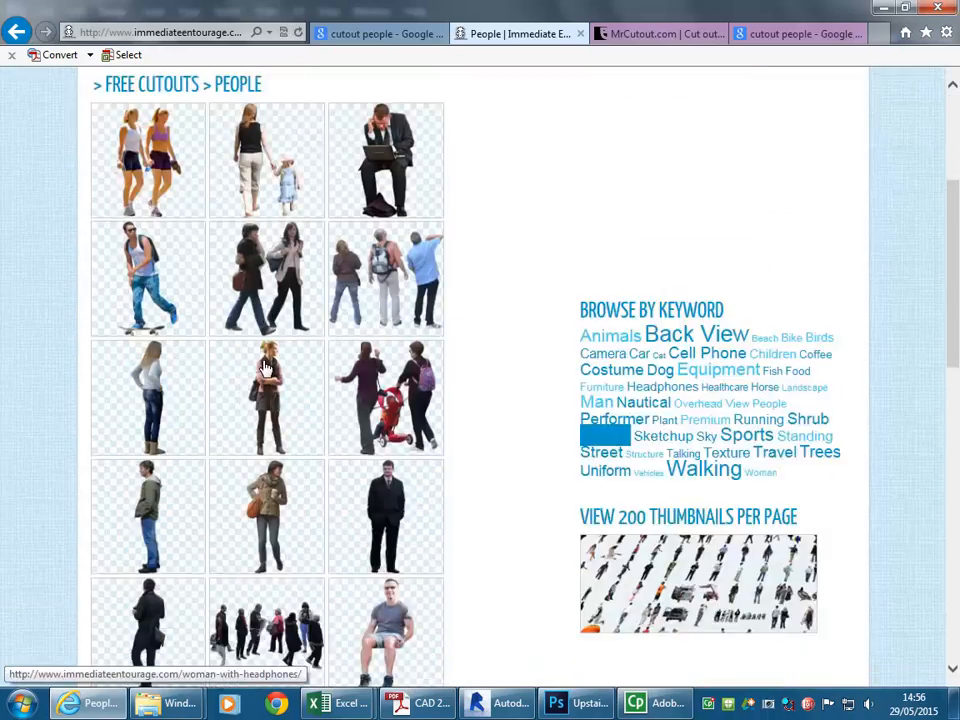
{"action": "scroll", "coordinate": [267, 369], "scroll_direction": "down", "scroll_amount": 3}
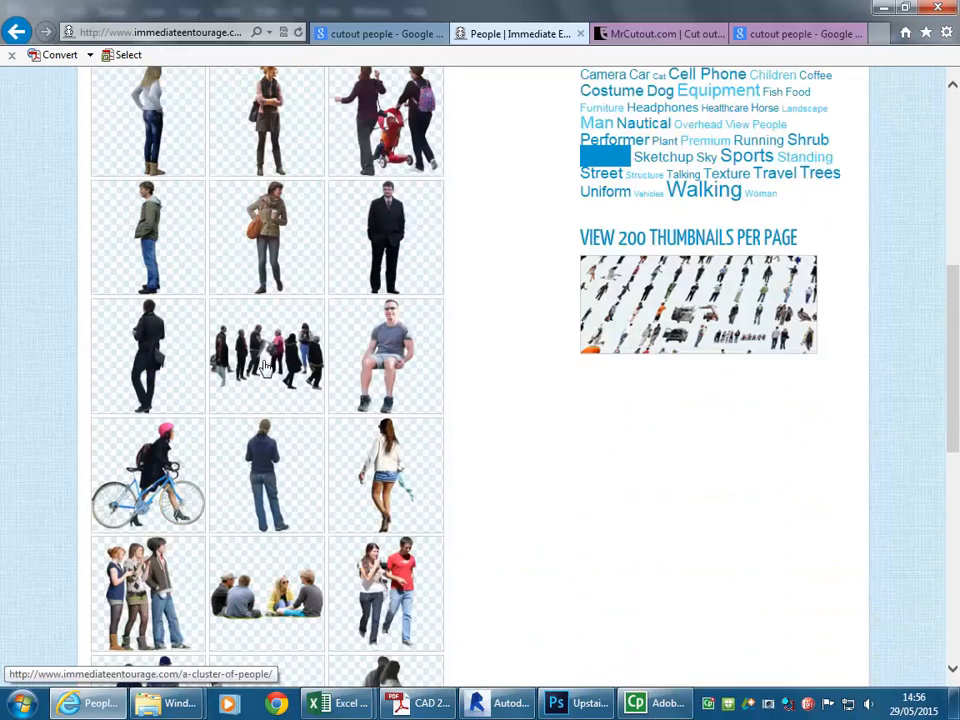
{"action": "middle_click", "coordinate": [386, 230]}
Look through the rest of page 3 and open the girl reading a map cutout in a new tab
{"action": "scroll", "coordinate": [264, 454], "scroll_direction": "down", "scroll_amount": 4}
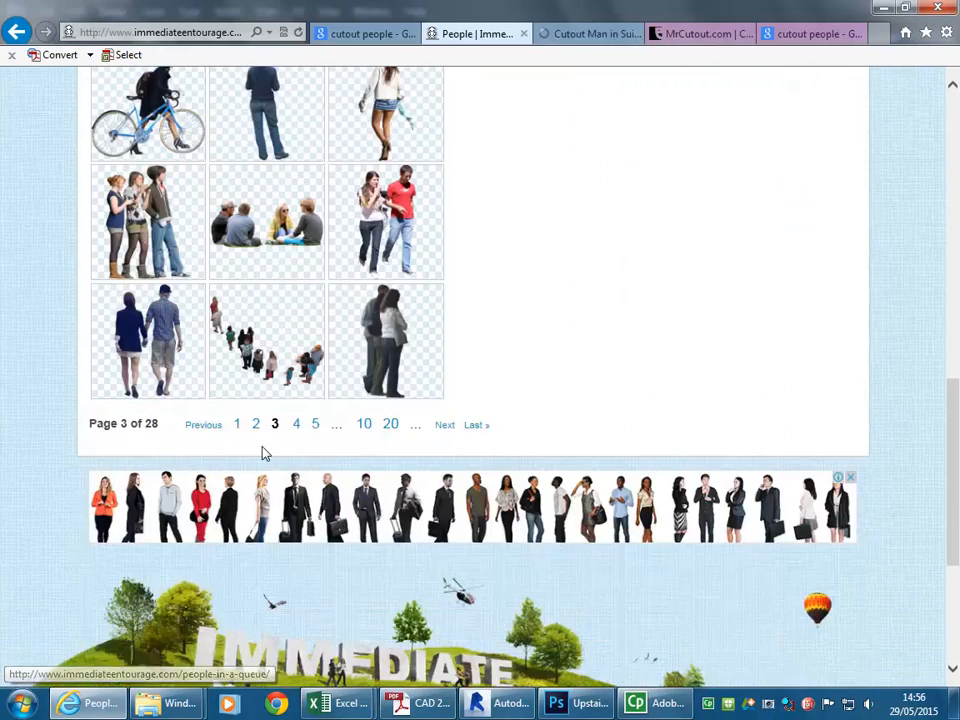
{"action": "scroll", "coordinate": [265, 454], "scroll_direction": "up", "scroll_amount": 4}
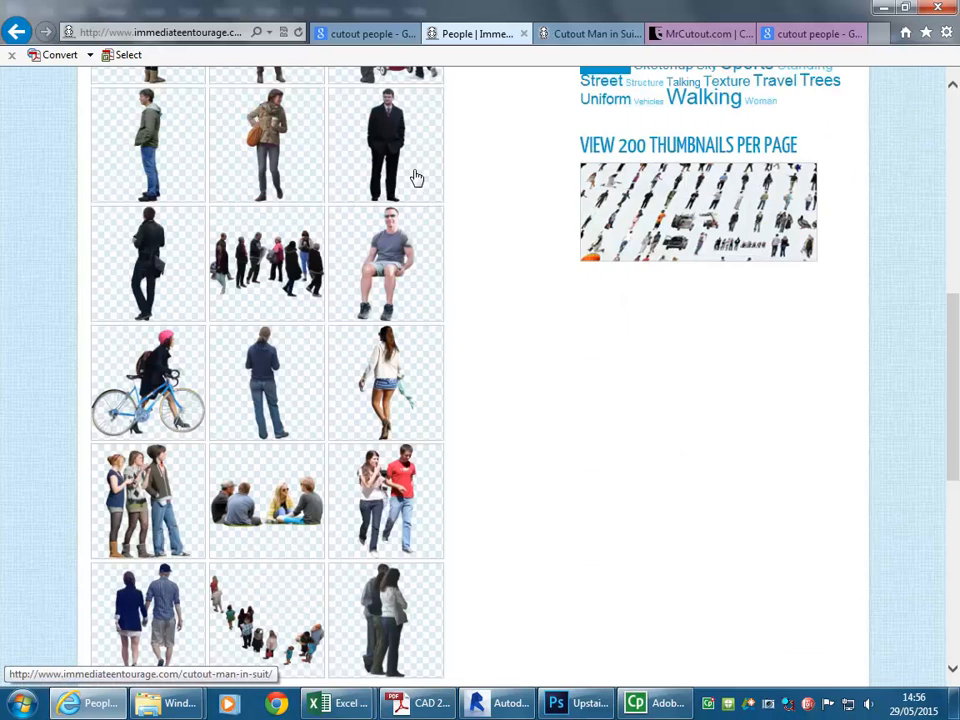
{"action": "scroll", "coordinate": [330, 364], "scroll_direction": "down", "scroll_amount": 1}
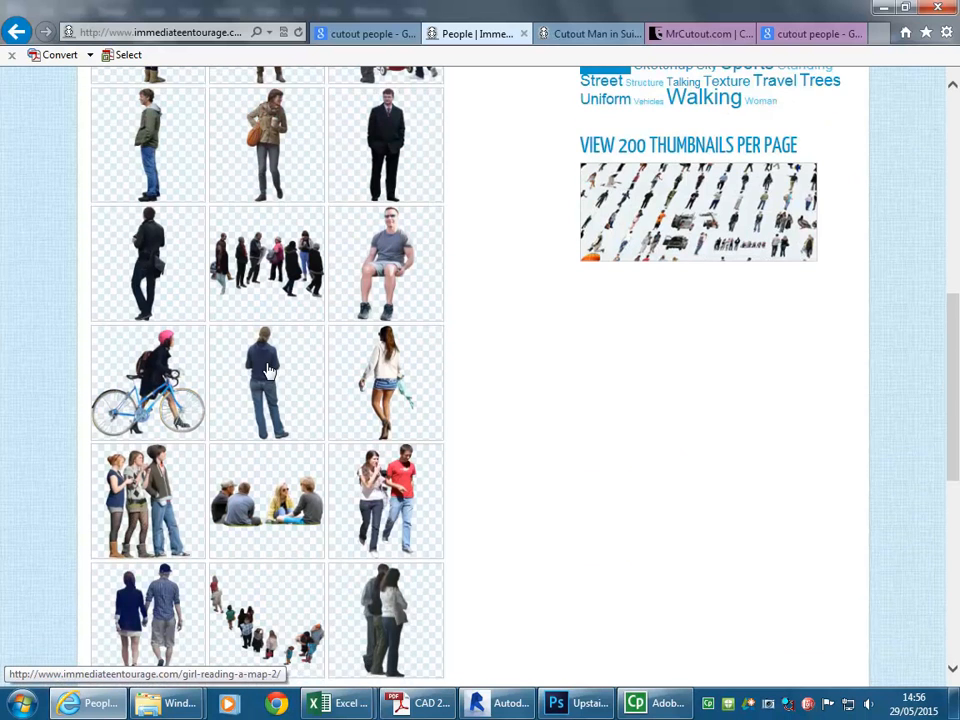
{"action": "middle_click", "coordinate": [268, 372]}
Go to page 4 of the people cutouts and open the man giving a speech in a new tab
{"action": "scroll", "coordinate": [272, 390], "scroll_direction": "down", "scroll_amount": 2}
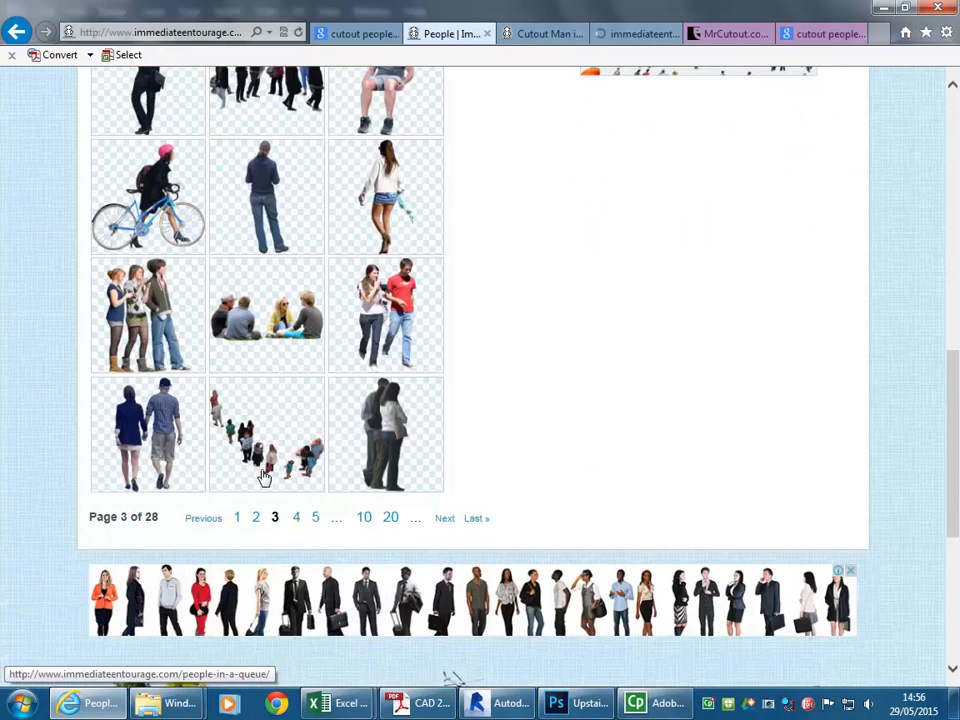
{"action": "left_click", "coordinate": [293, 517]}
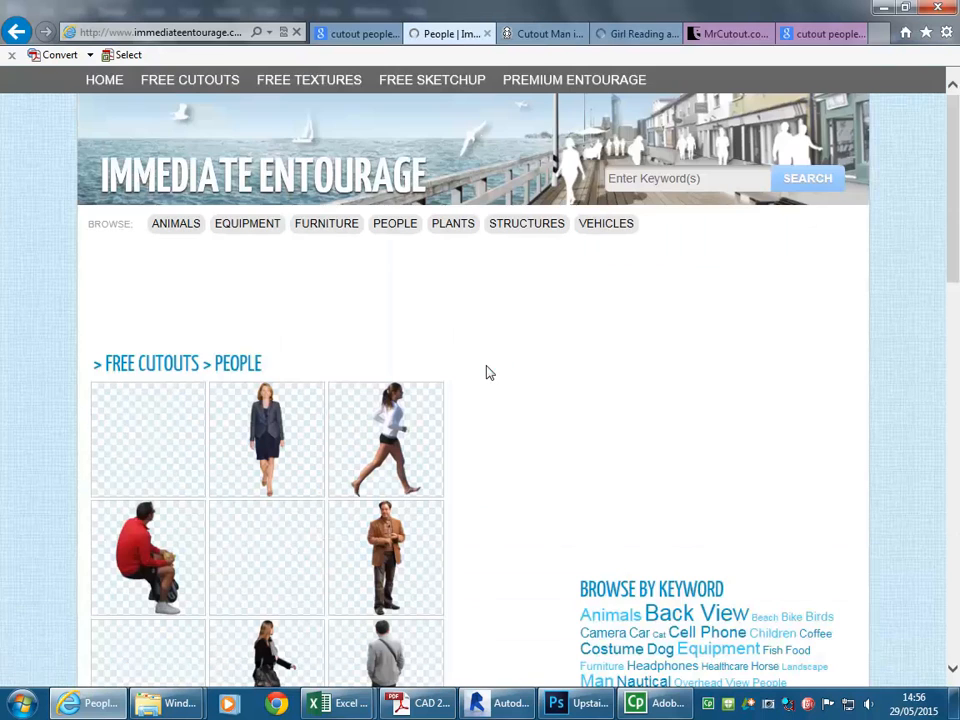
{"action": "scroll", "coordinate": [294, 424], "scroll_direction": "down", "scroll_amount": 2}
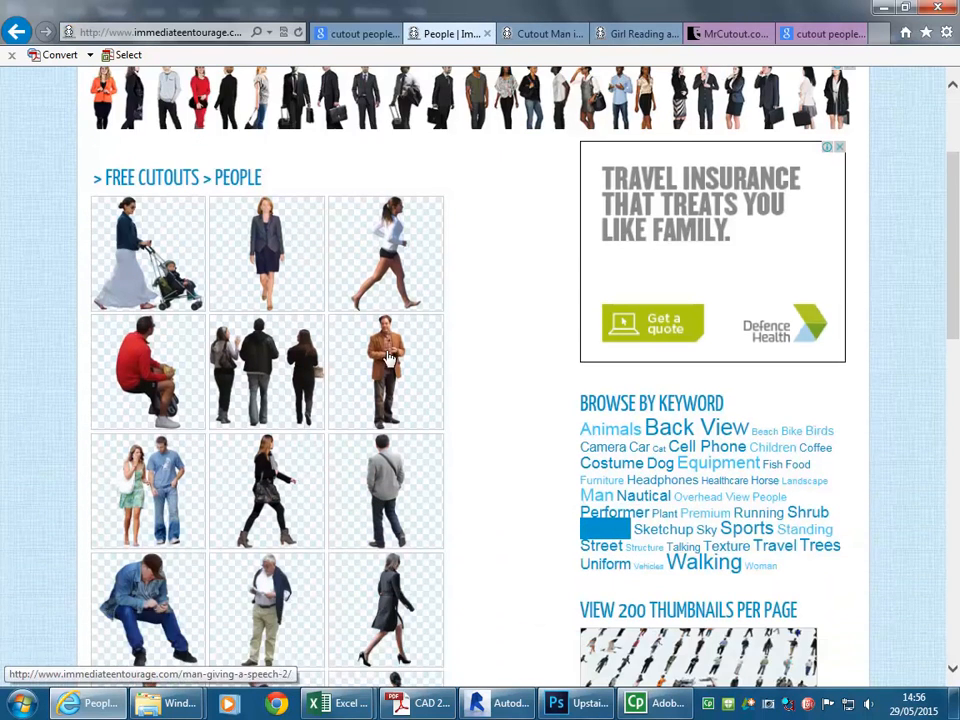
{"action": "middle_click", "coordinate": [383, 363]}
Look through the rest of page 4 of the people cutouts and go to page 5
{"action": "scroll", "coordinate": [461, 408], "scroll_direction": "down", "scroll_amount": 2}
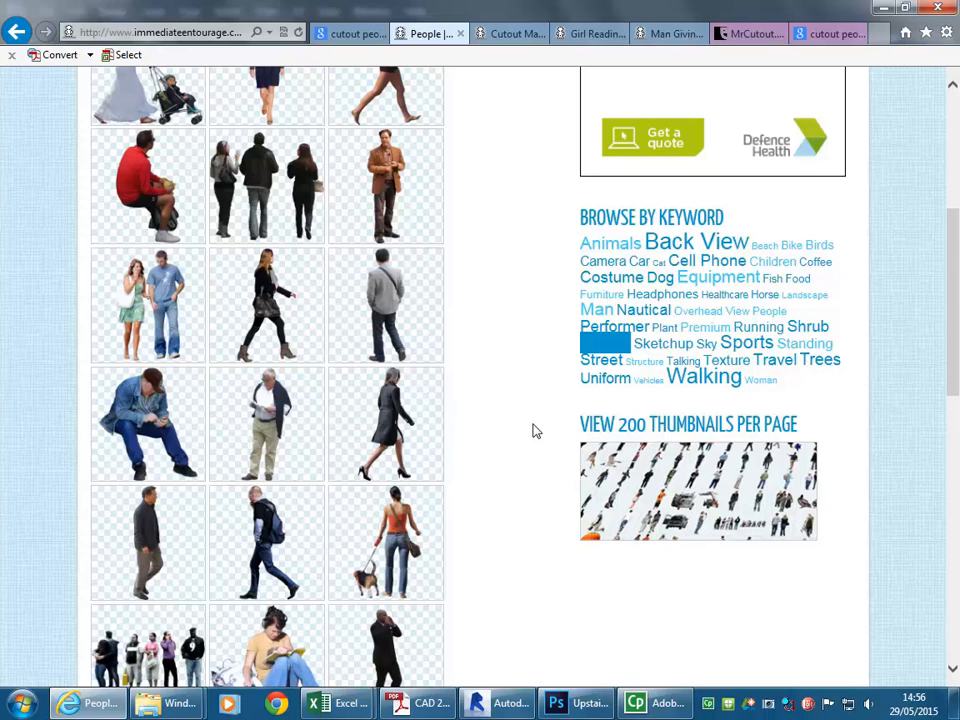
{"action": "scroll", "coordinate": [476, 401], "scroll_direction": "down", "scroll_amount": 5}
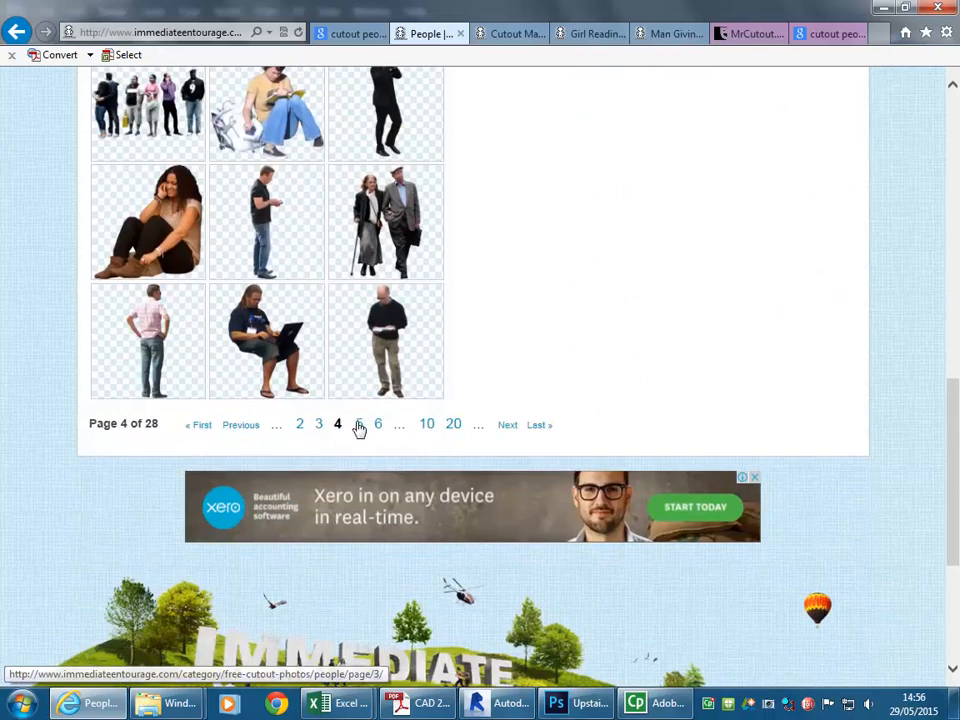
{"action": "left_click", "coordinate": [359, 426]}
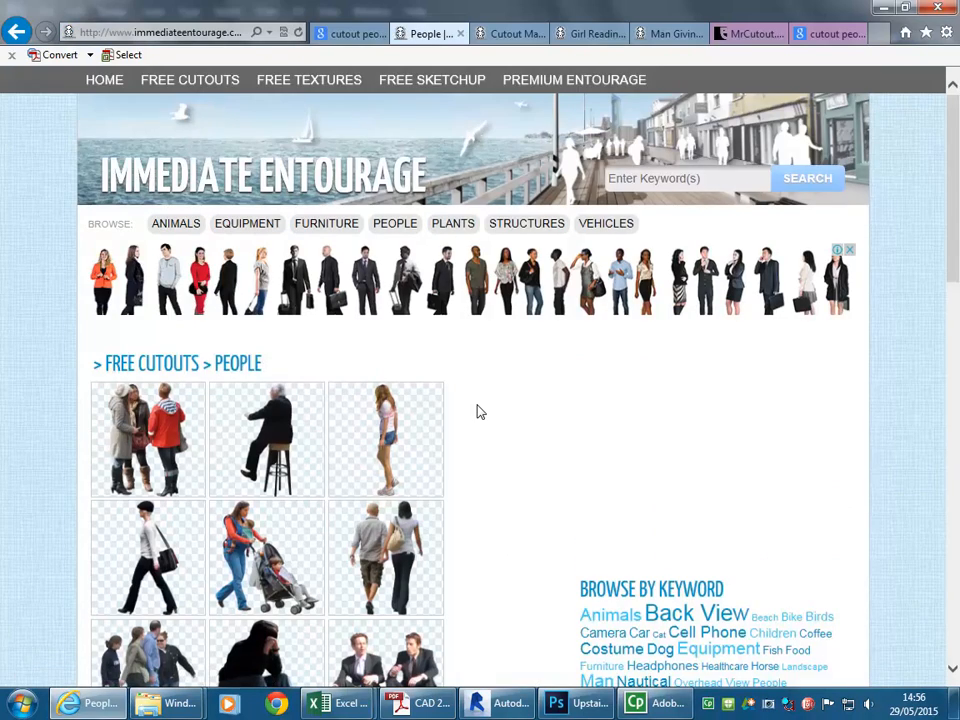
Look through page 5 of the people cutouts and open the woman with dark tights and MP3's in a new tab
{"action": "scroll", "coordinate": [478, 411], "scroll_direction": "down", "scroll_amount": 15}
{"action": "scroll", "coordinate": [478, 411], "scroll_direction": "up", "scroll_amount": 5}
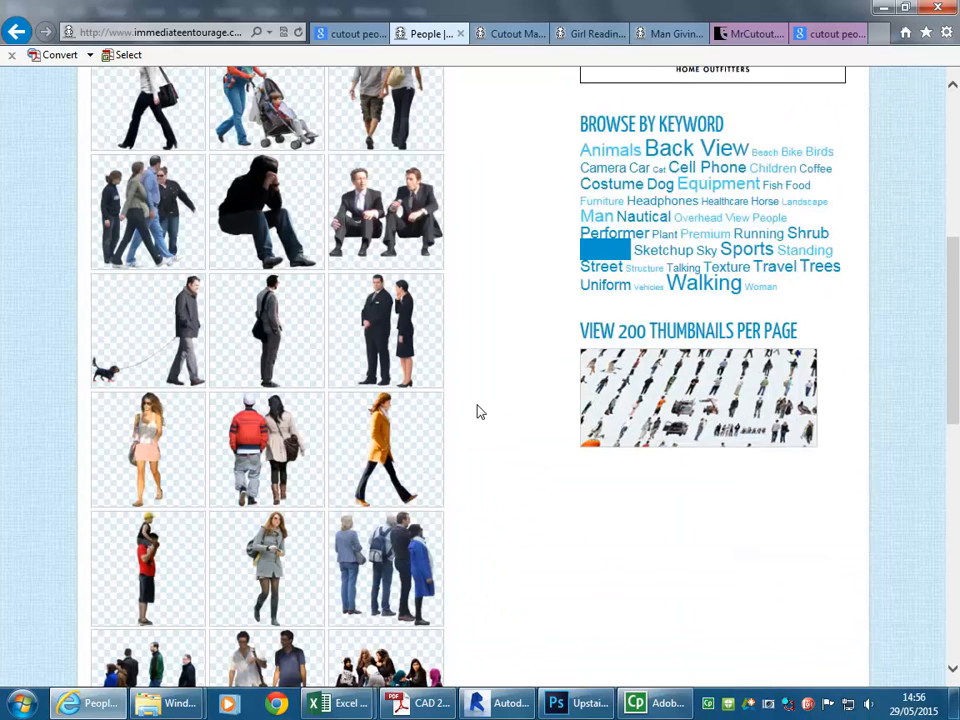
{"action": "scroll", "coordinate": [478, 411], "scroll_direction": "down", "scroll_amount": 5}
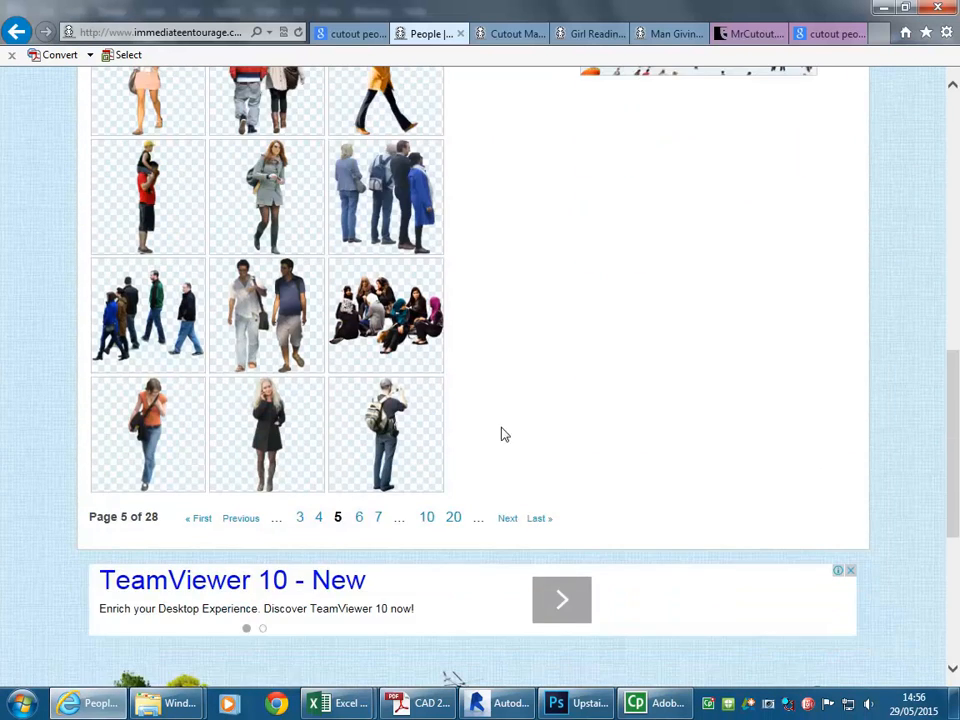
{"action": "scroll", "coordinate": [75, 385], "scroll_direction": "up", "scroll_amount": 3}
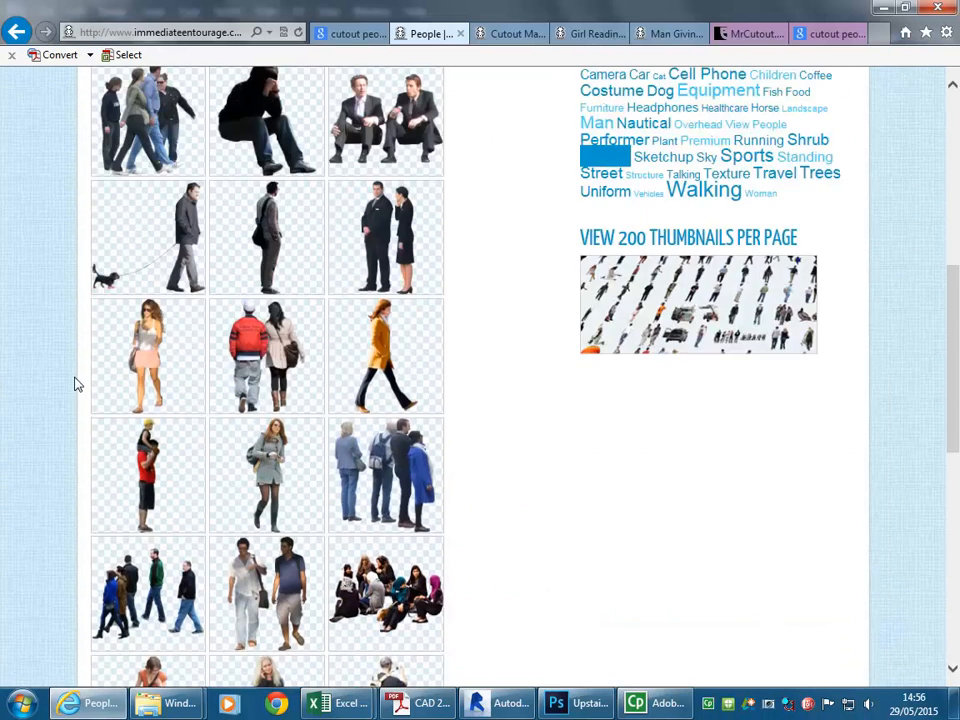
{"action": "scroll", "coordinate": [82, 345], "scroll_direction": "up", "scroll_amount": 5}
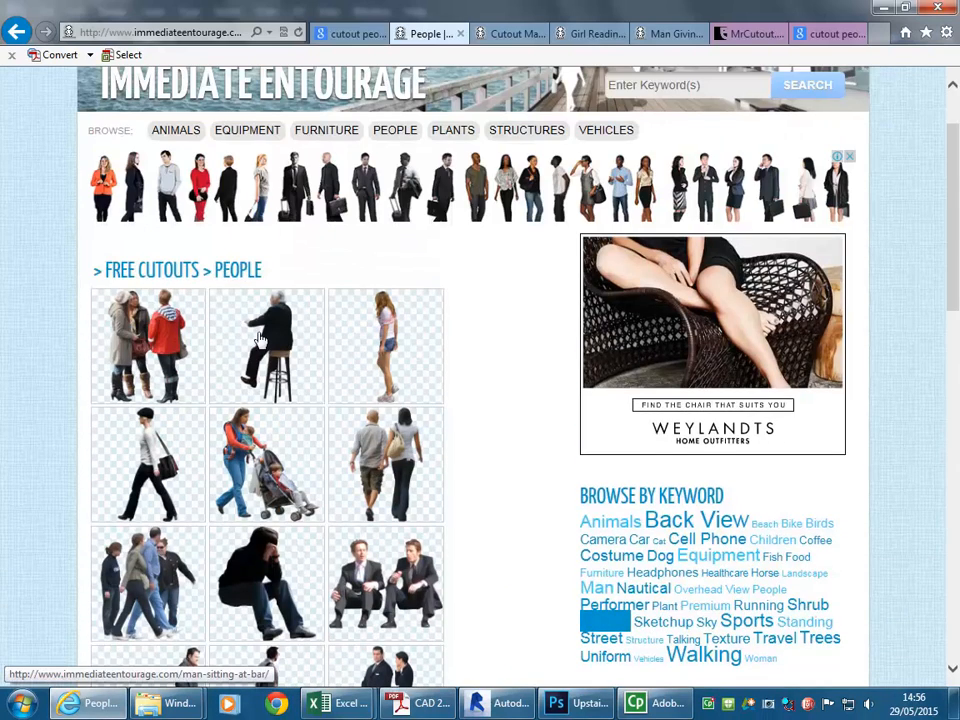
{"action": "scroll", "coordinate": [258, 340], "scroll_direction": "down", "scroll_amount": 3}
{"action": "scroll", "coordinate": [258, 340], "scroll_direction": "down", "scroll_amount": 3}
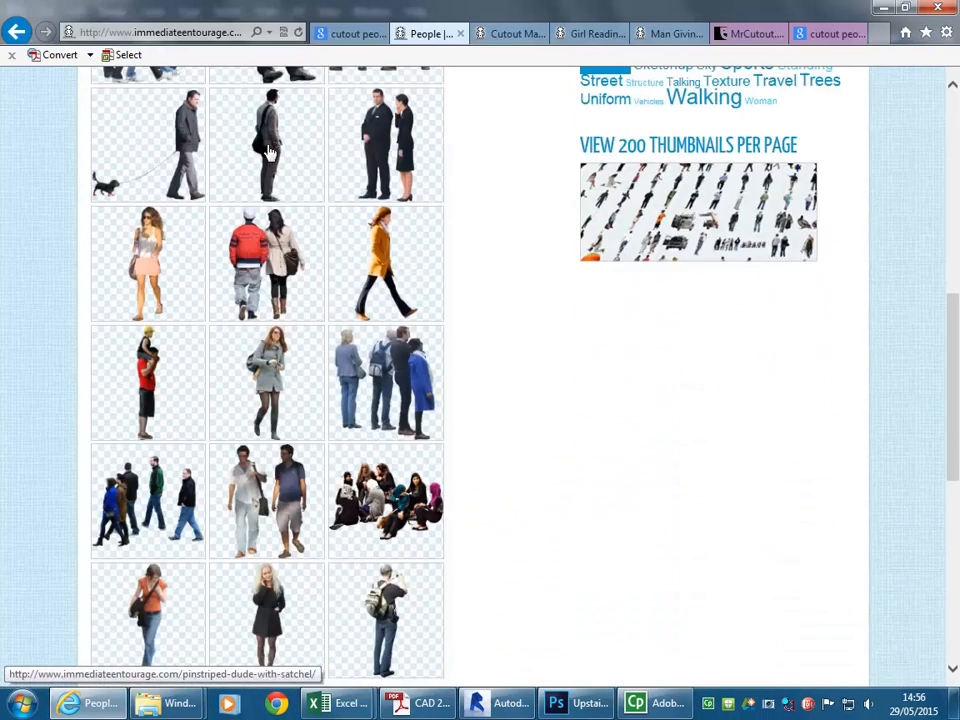
{"action": "scroll", "coordinate": [268, 368], "scroll_direction": "down", "scroll_amount": 3}
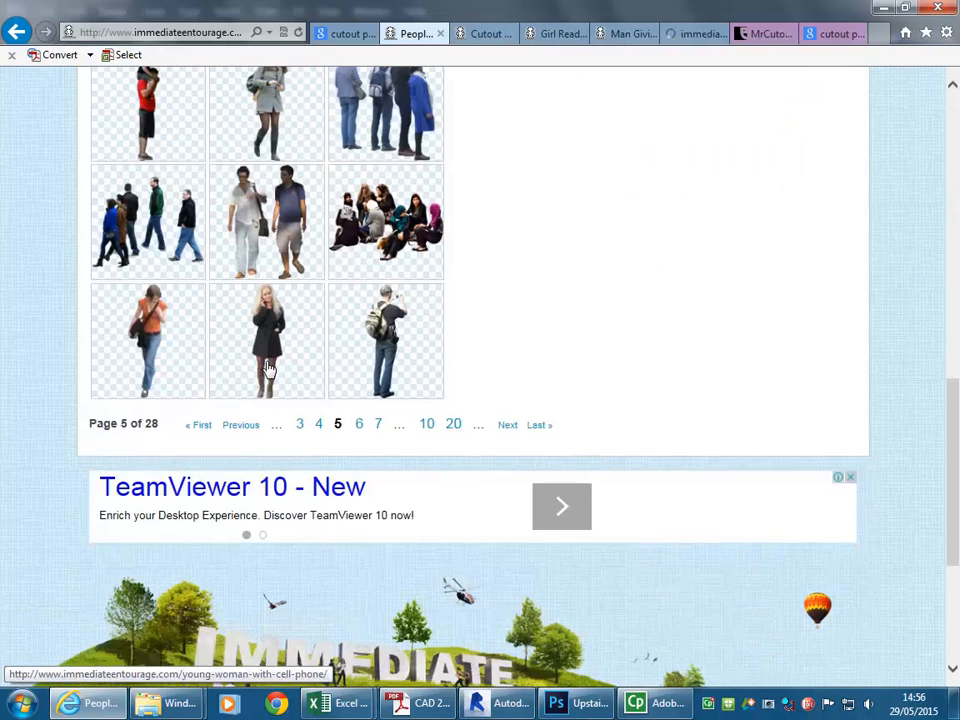
Browse pages 6, 7 and 8 of the free people cutouts for further suitable figures
{"action": "left_click", "coordinate": [360, 428]}
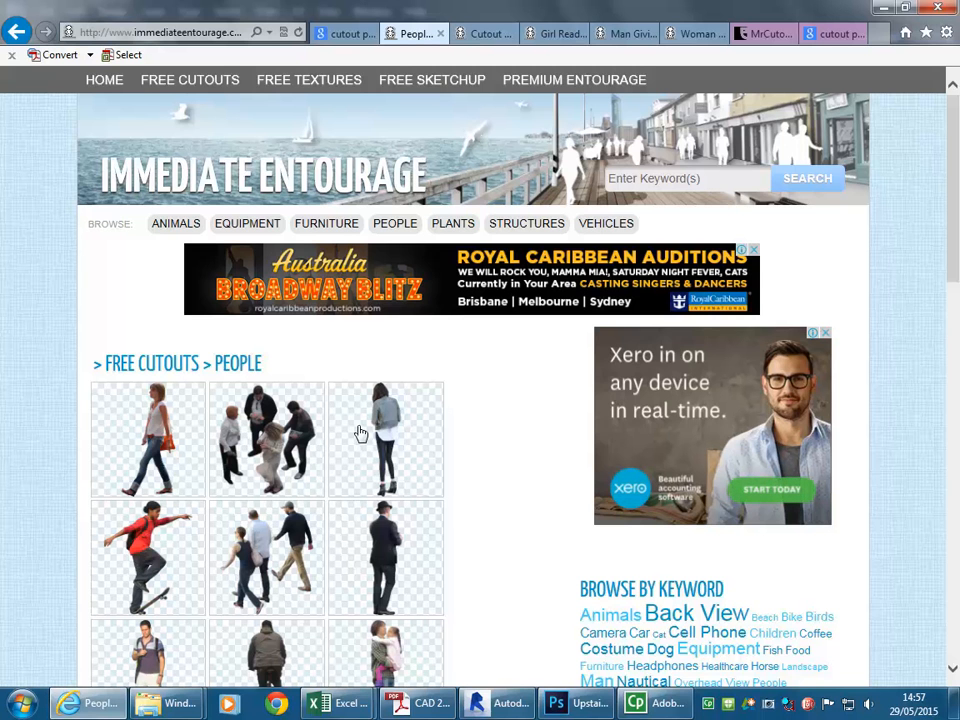
{"action": "scroll", "coordinate": [361, 433], "scroll_direction": "down", "scroll_amount": 5}
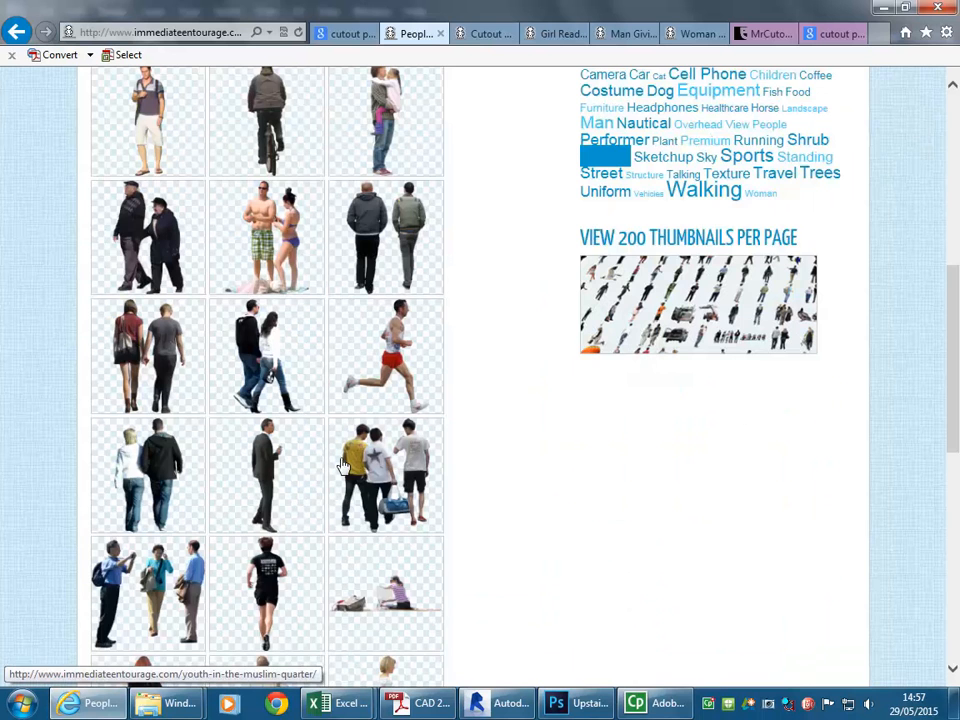
{"action": "scroll", "coordinate": [207, 265], "scroll_direction": "down", "scroll_amount": 2}
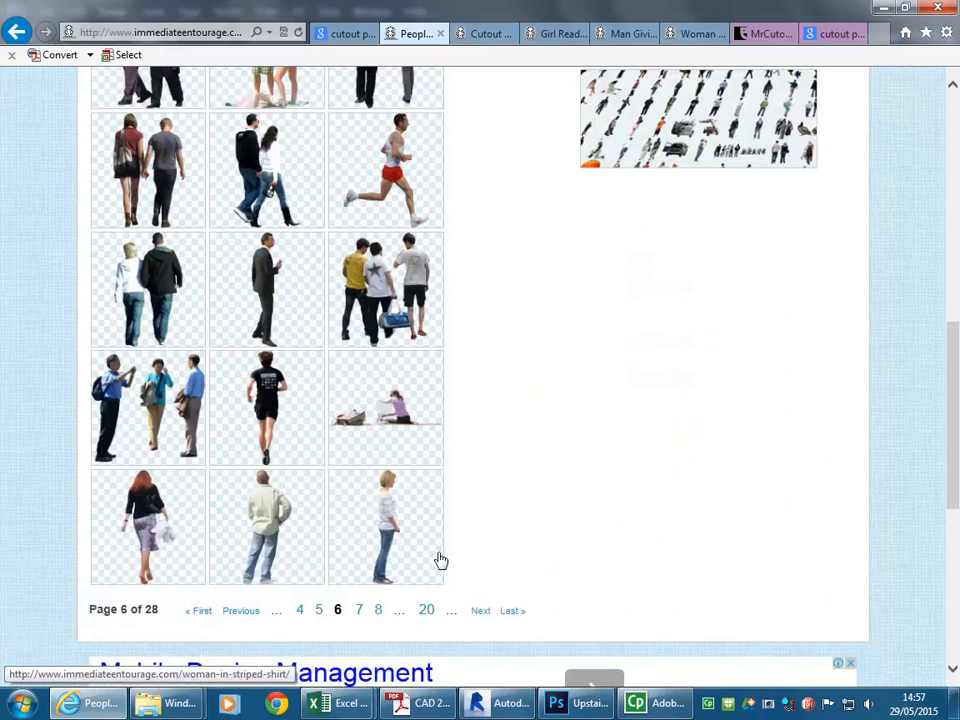
{"action": "left_click", "coordinate": [359, 611]}
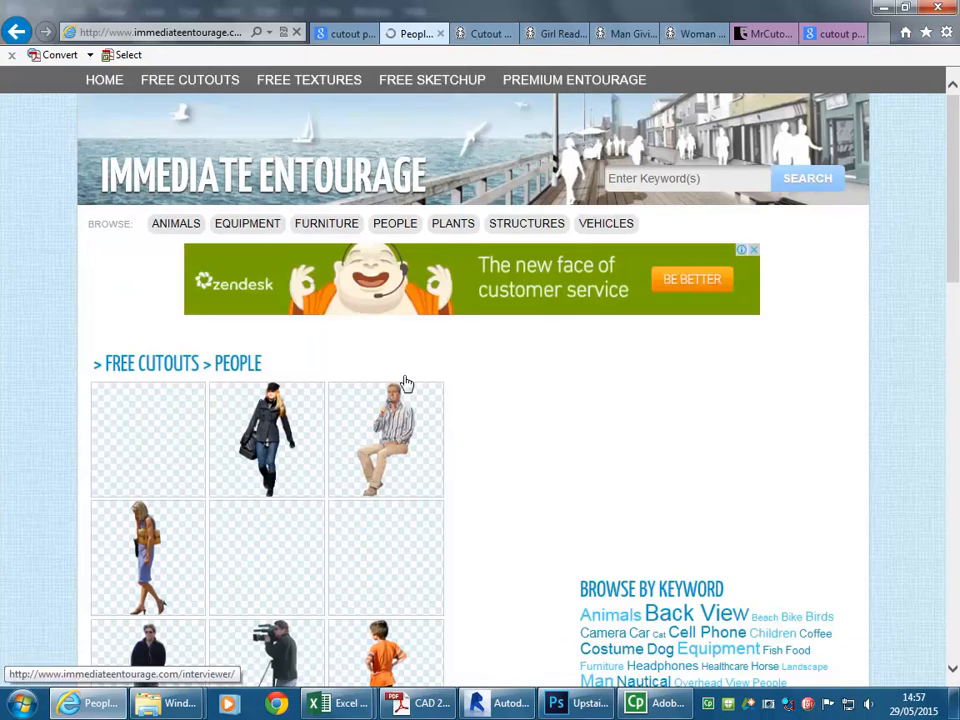
{"action": "scroll", "coordinate": [58, 428], "scroll_direction": "down", "scroll_amount": 8}
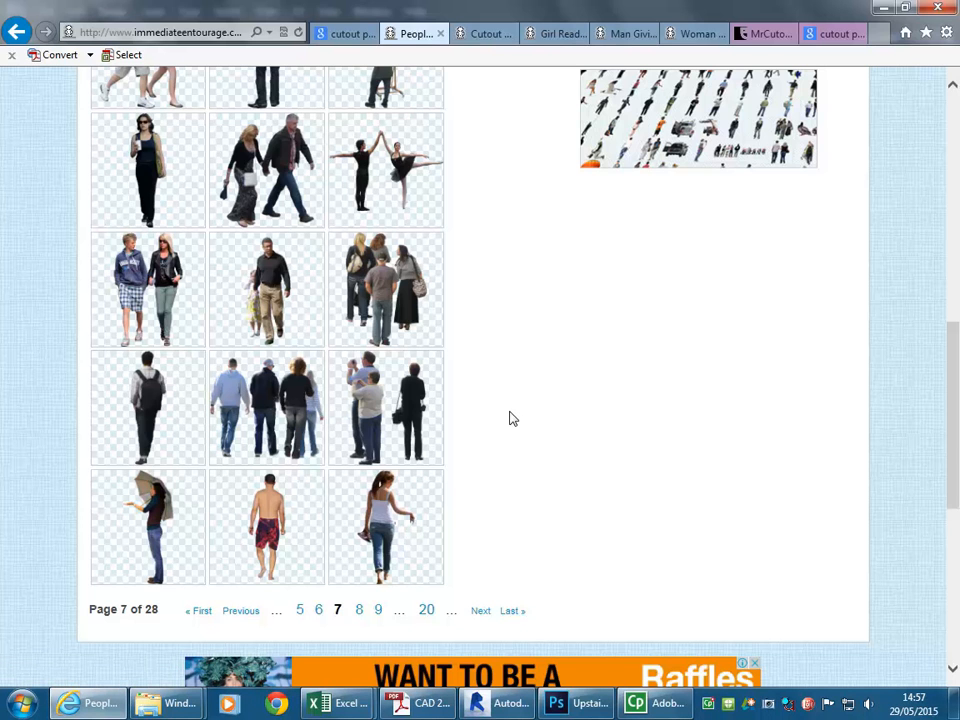
{"action": "left_click", "coordinate": [358, 611]}
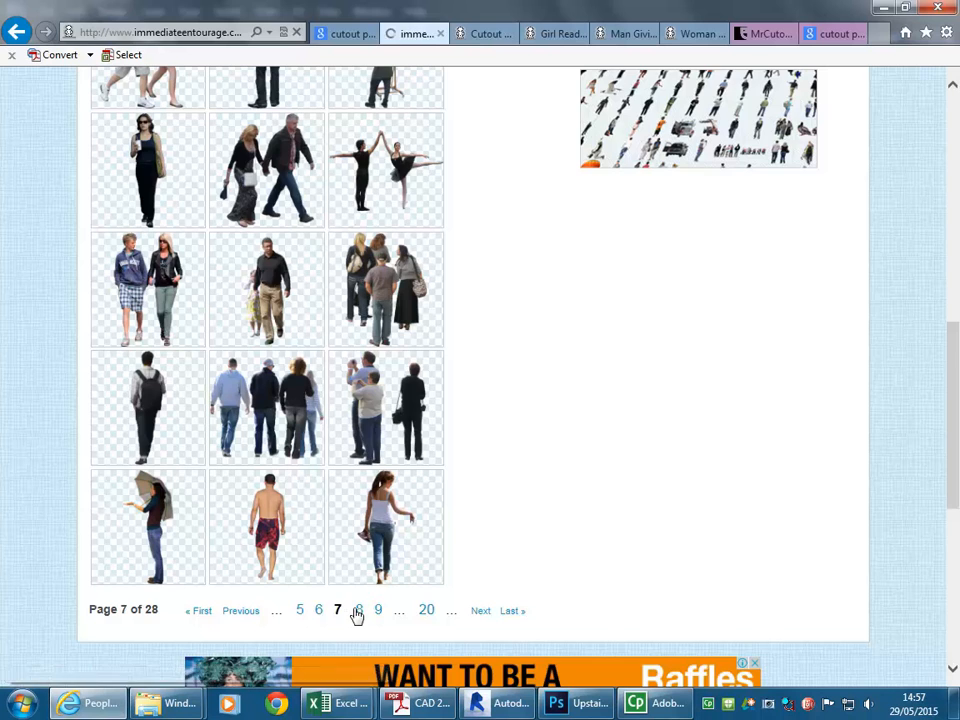
{"action": "scroll", "coordinate": [116, 389], "scroll_direction": "down", "scroll_amount": 5}
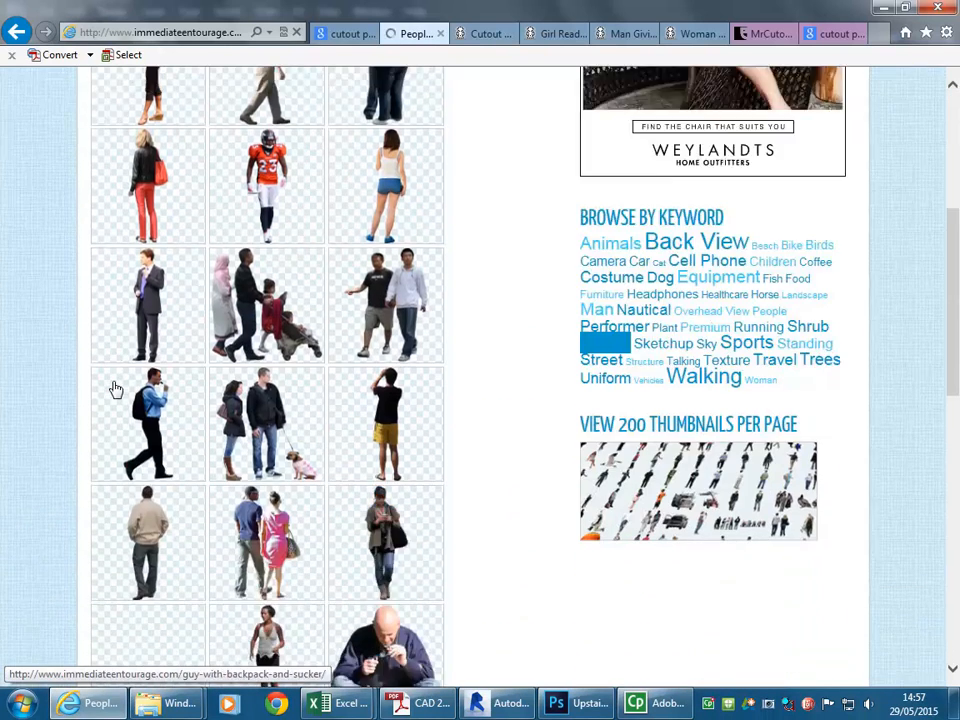
{"action": "scroll", "coordinate": [116, 389], "scroll_direction": "down", "scroll_amount": 2}
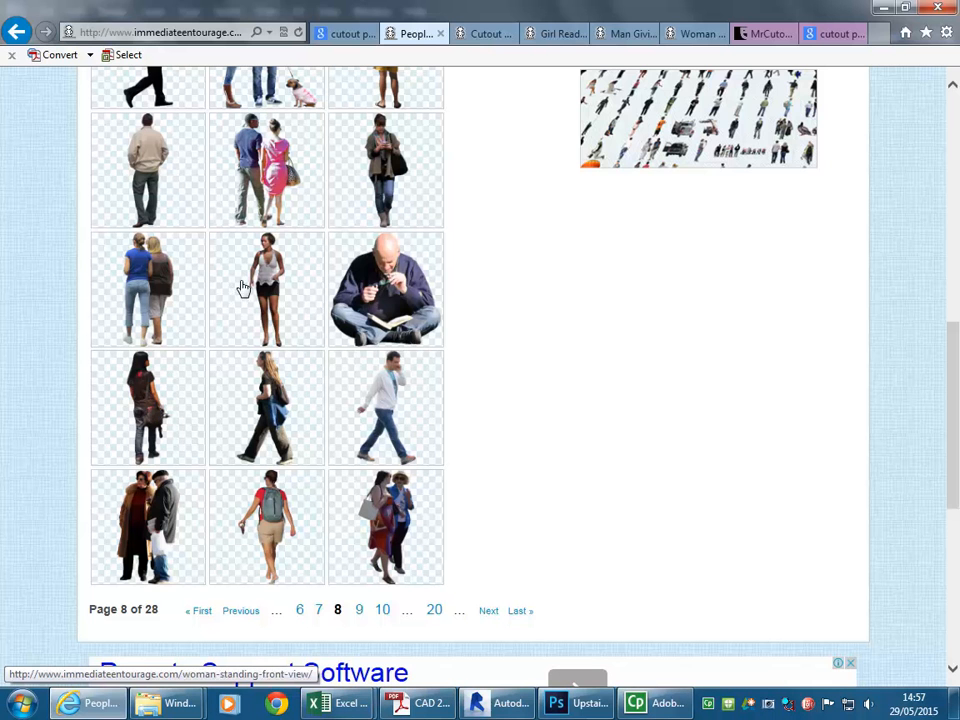
{"action": "scroll", "coordinate": [235, 292], "scroll_direction": "up", "scroll_amount": 3}
{"action": "scroll", "coordinate": [240, 285], "scroll_direction": "up", "scroll_amount": 1}
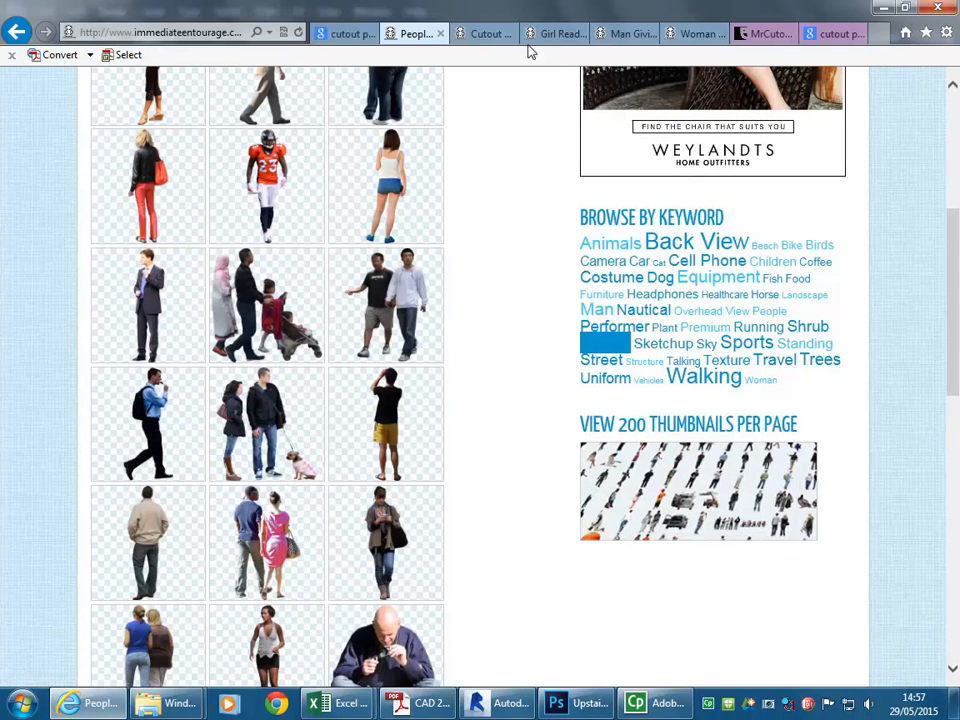
Review the opened man in suit, girl reading a map and man giving a speech pages, and open the speech man's full-size download
{"action": "left_click", "coordinate": [479, 40]}
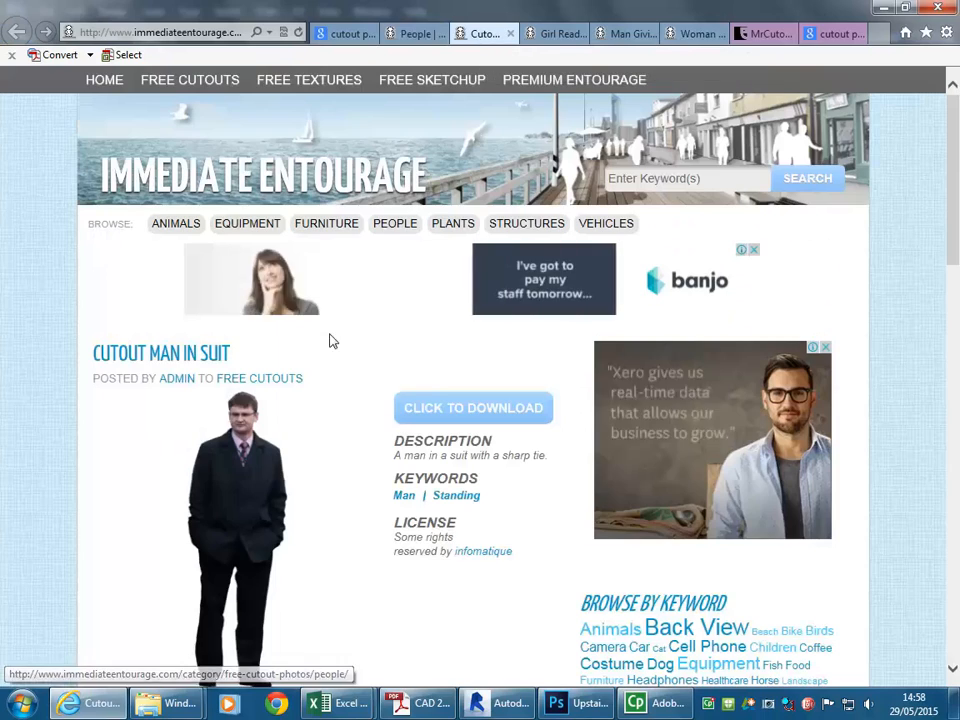
{"action": "scroll", "coordinate": [237, 407], "scroll_direction": "down", "scroll_amount": 1}
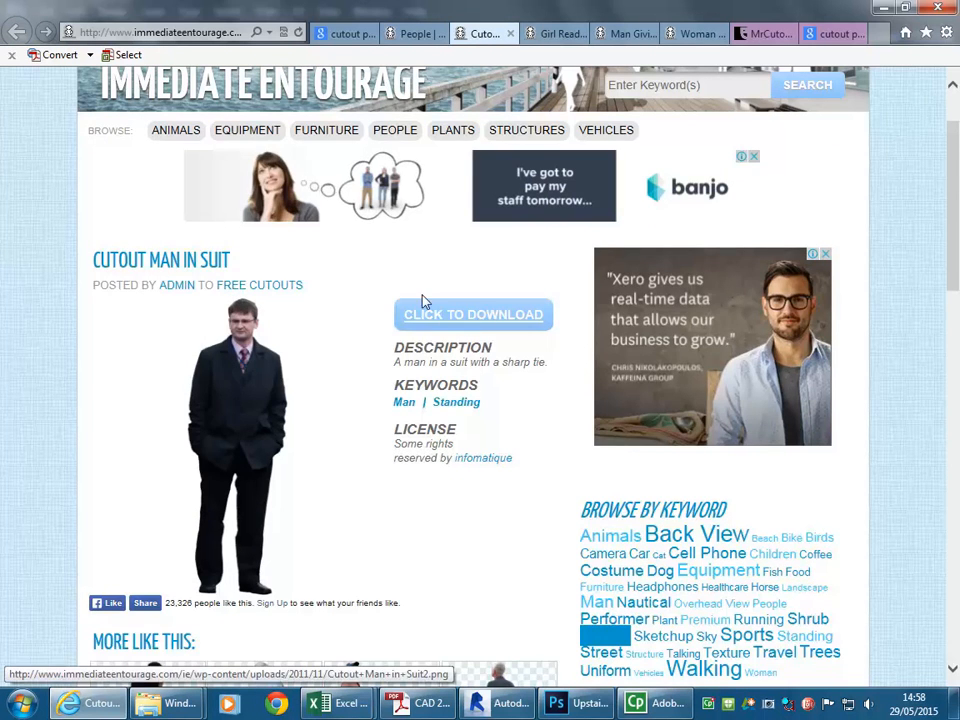
{"action": "left_click", "coordinate": [540, 35]}
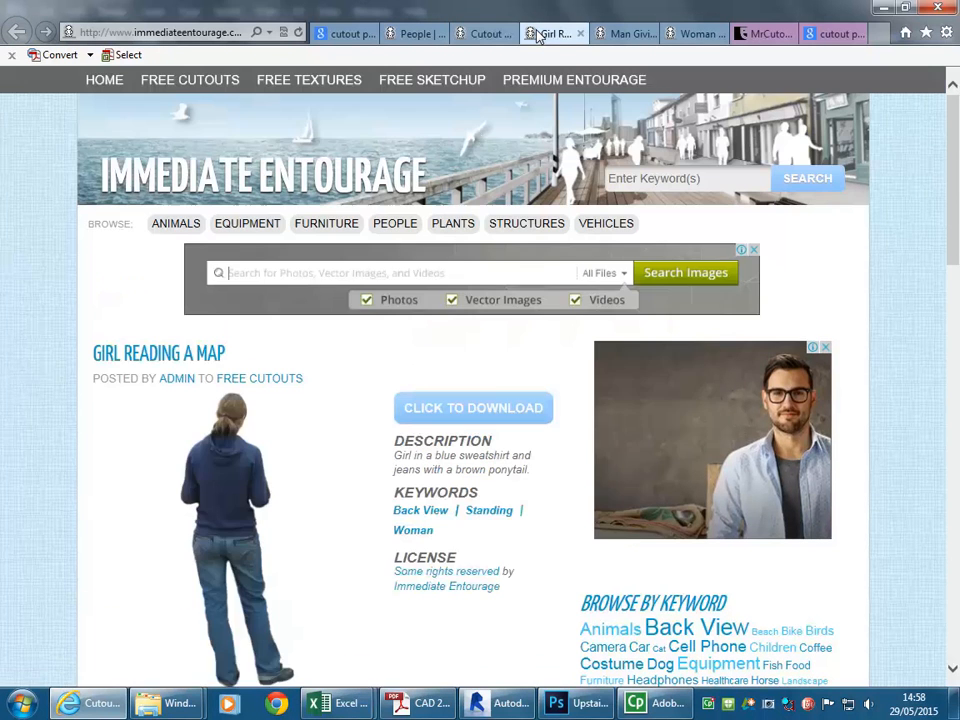
{"action": "left_click", "coordinate": [620, 36]}
{"action": "scroll", "coordinate": [245, 418], "scroll_direction": "down", "scroll_amount": 1}
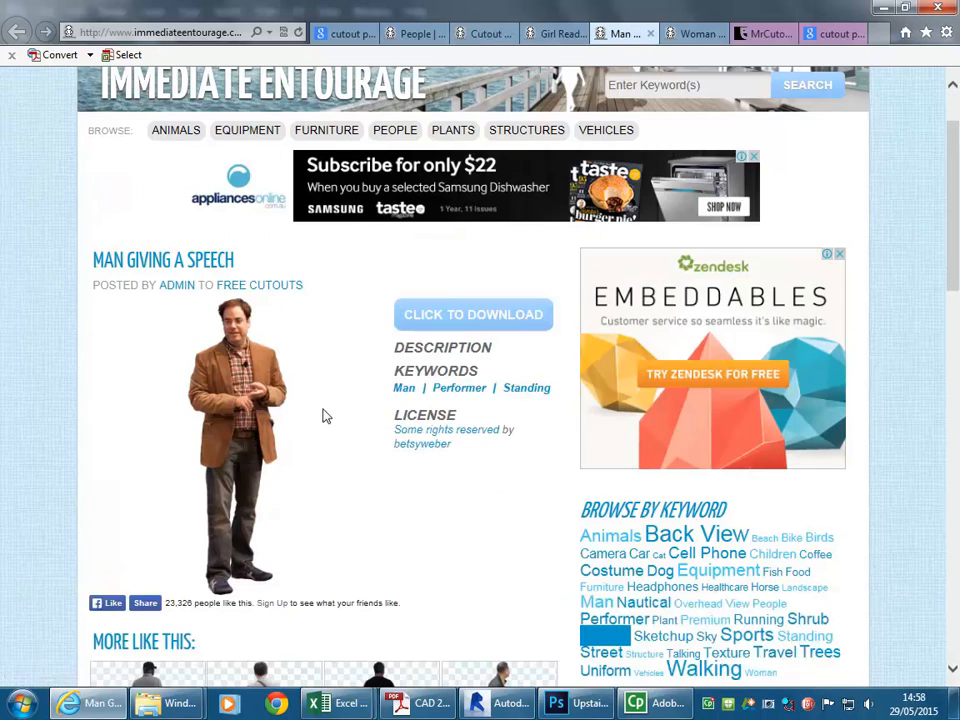
{"action": "left_click", "coordinate": [461, 321]}
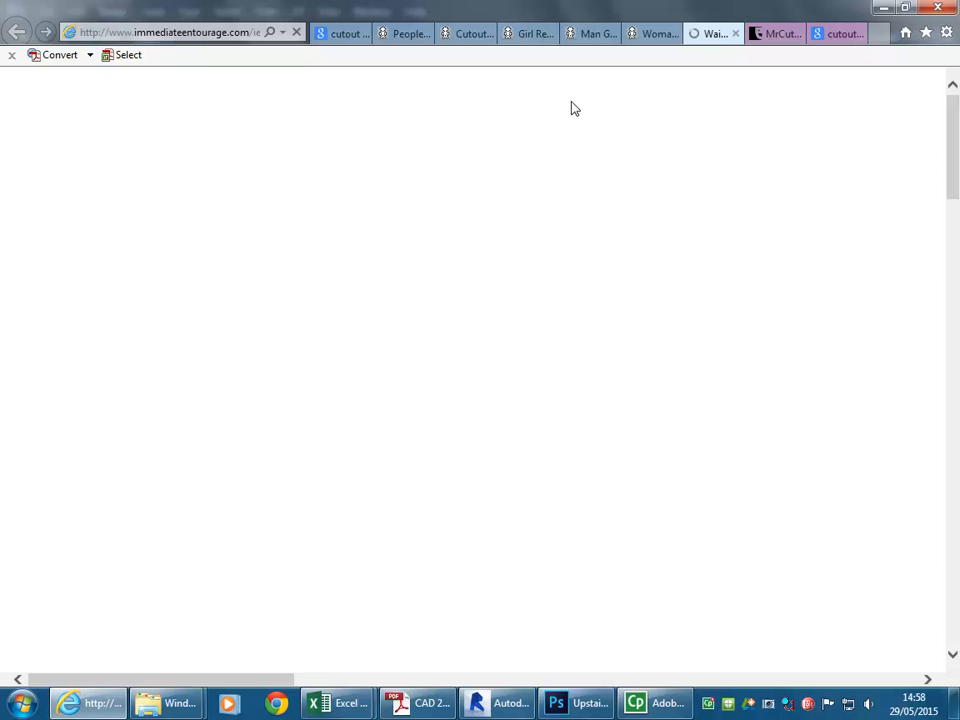
Check the woman with dark tights page and look through the people cutouts on the MrCutout website
{"action": "left_click", "coordinate": [632, 34]}
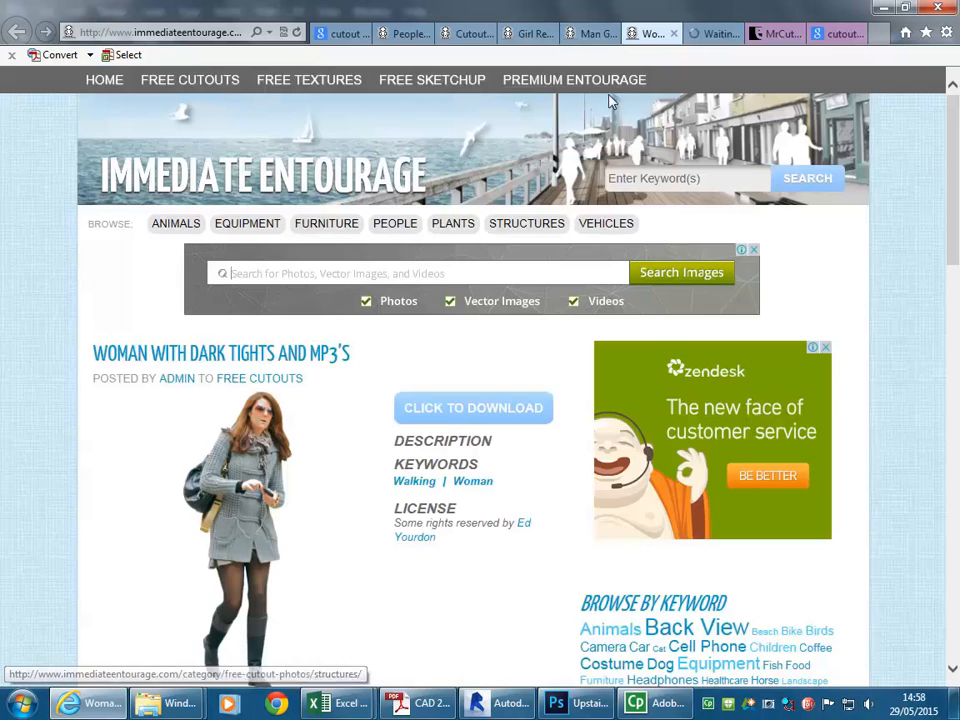
{"action": "left_click", "coordinate": [695, 33]}
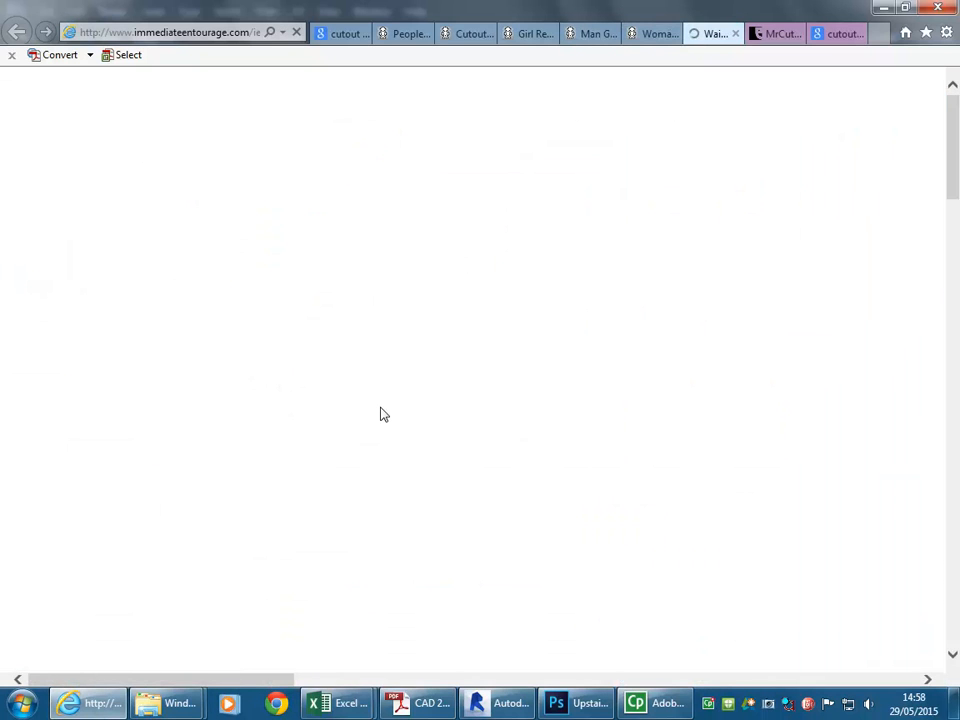
{"action": "left_click", "coordinate": [768, 34]}
{"action": "scroll", "coordinate": [540, 224], "scroll_direction": "down", "scroll_amount": 10}
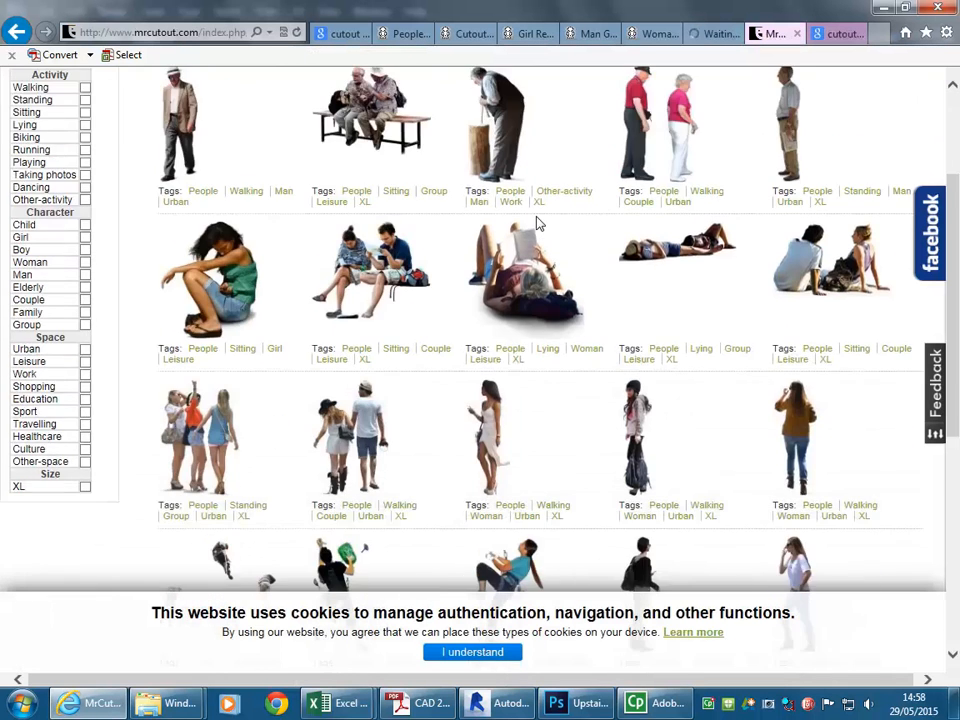
{"action": "scroll", "coordinate": [539, 225], "scroll_direction": "down", "scroll_amount": 1}
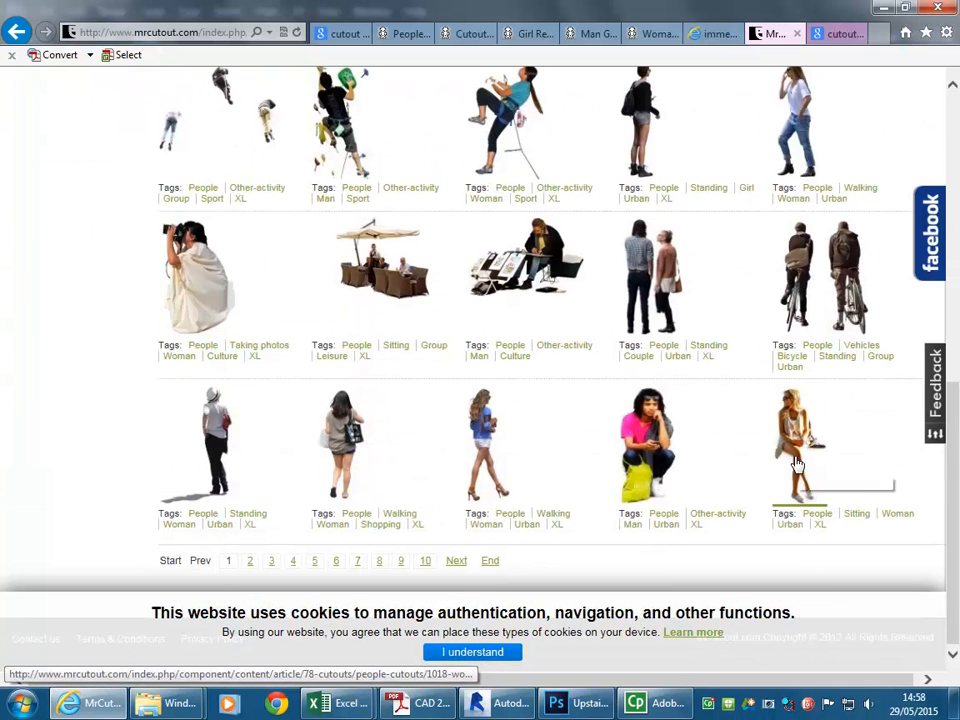
{"action": "scroll", "coordinate": [428, 306], "scroll_direction": "up", "scroll_amount": 4}
Start saving the full-size picture of the man giving a speech and browse to the EDU_DC_InteriorDesign folder on the StudentResources drive
{"action": "left_click", "coordinate": [703, 40]}
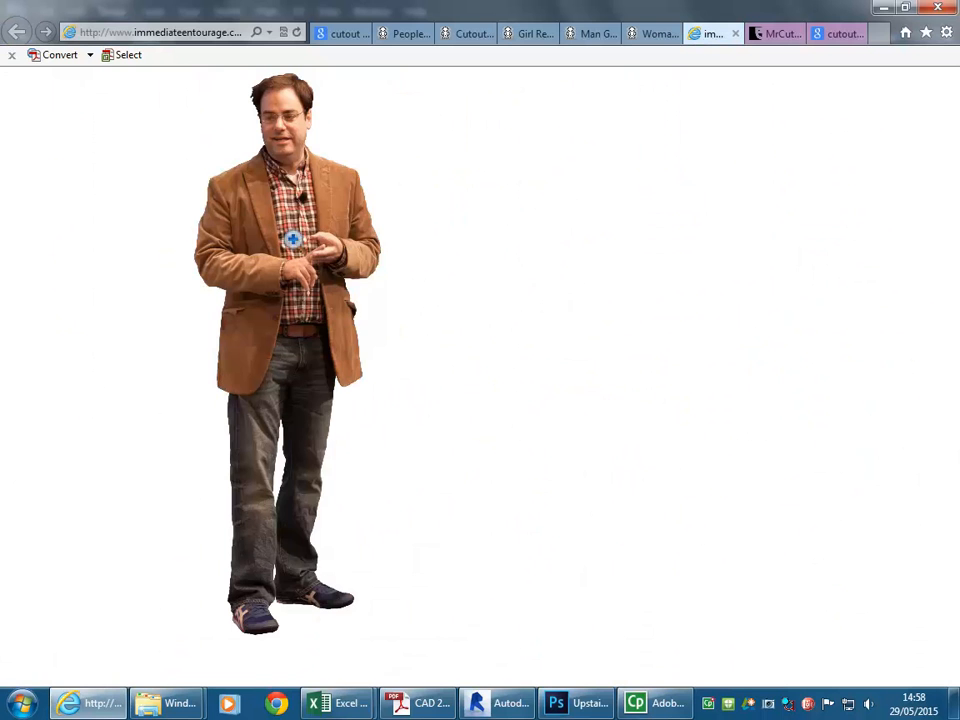
{"action": "right_click", "coordinate": [291, 240]}
{"action": "left_click", "coordinate": [347, 331]}
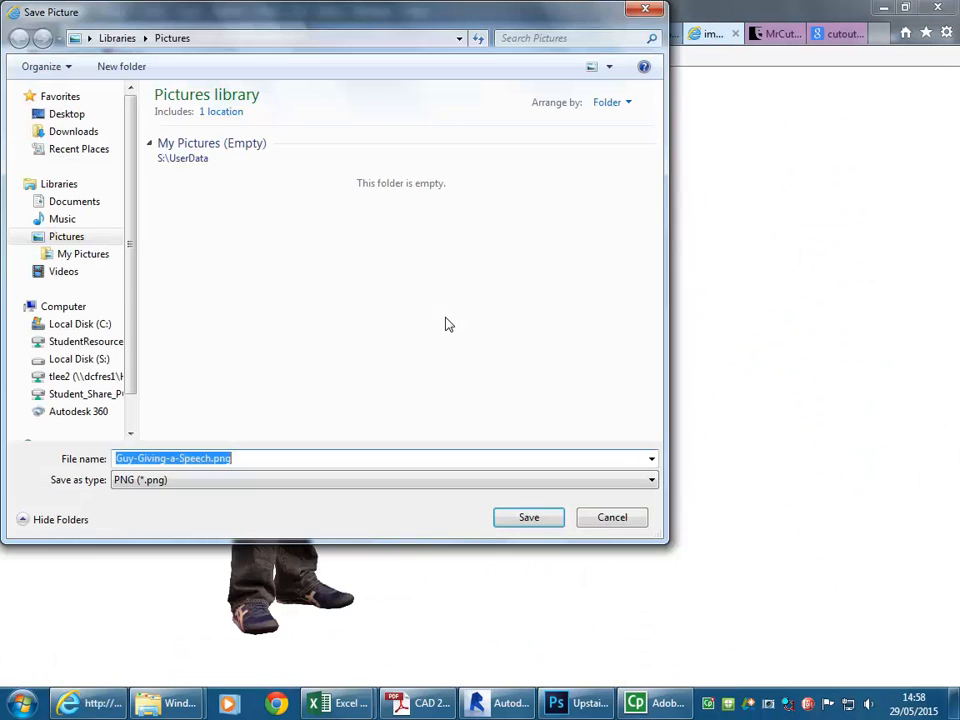
{"action": "left_click", "coordinate": [66, 377]}
{"action": "left_click", "coordinate": [72, 358]}
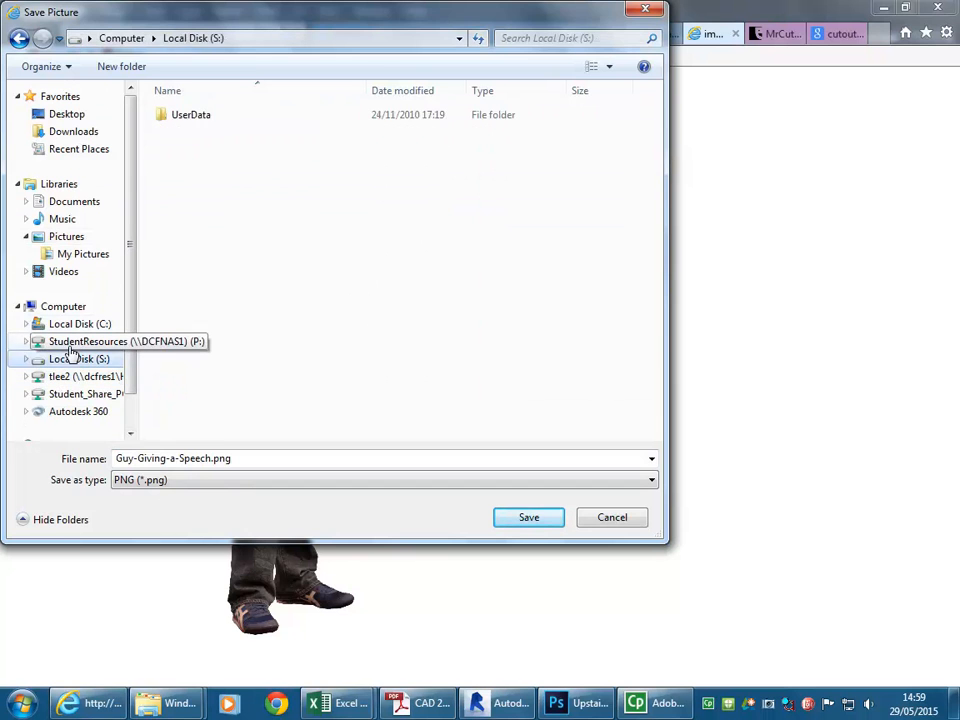
{"action": "left_click", "coordinate": [82, 341]}
{"action": "double_click", "coordinate": [212, 238]}
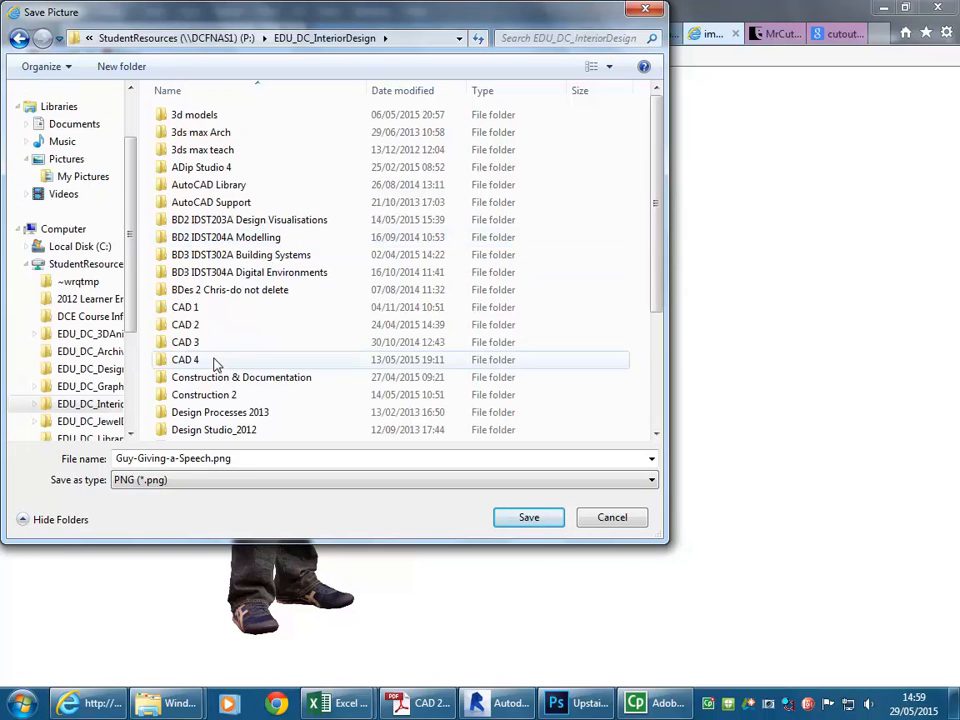
Save the picture as Guy-Giving-a-Speech.png in the People folder inside Material Images
{"action": "left_click_drag", "start_coordinate": [668, 552], "coordinate": [755, 628]}
{"action": "left_click", "coordinate": [230, 501]}
{"action": "scroll", "coordinate": [210, 480], "scroll_direction": "down", "scroll_amount": 2}
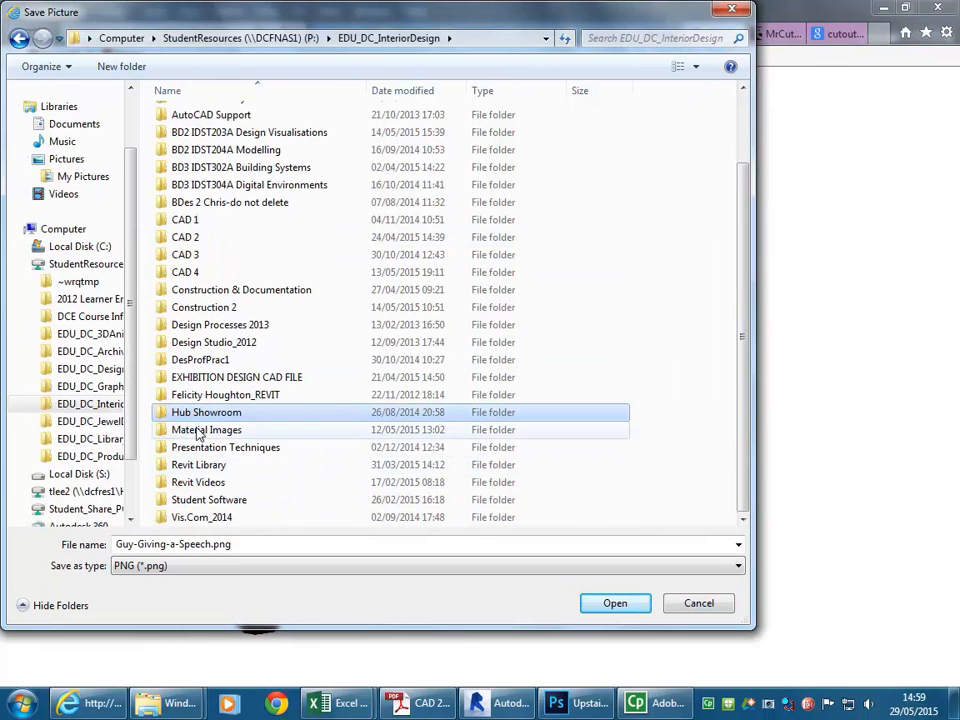
{"action": "double_click", "coordinate": [199, 430]}
{"action": "left_click", "coordinate": [210, 343]}
{"action": "scroll", "coordinate": [208, 346], "scroll_direction": "down", "scroll_amount": 3}
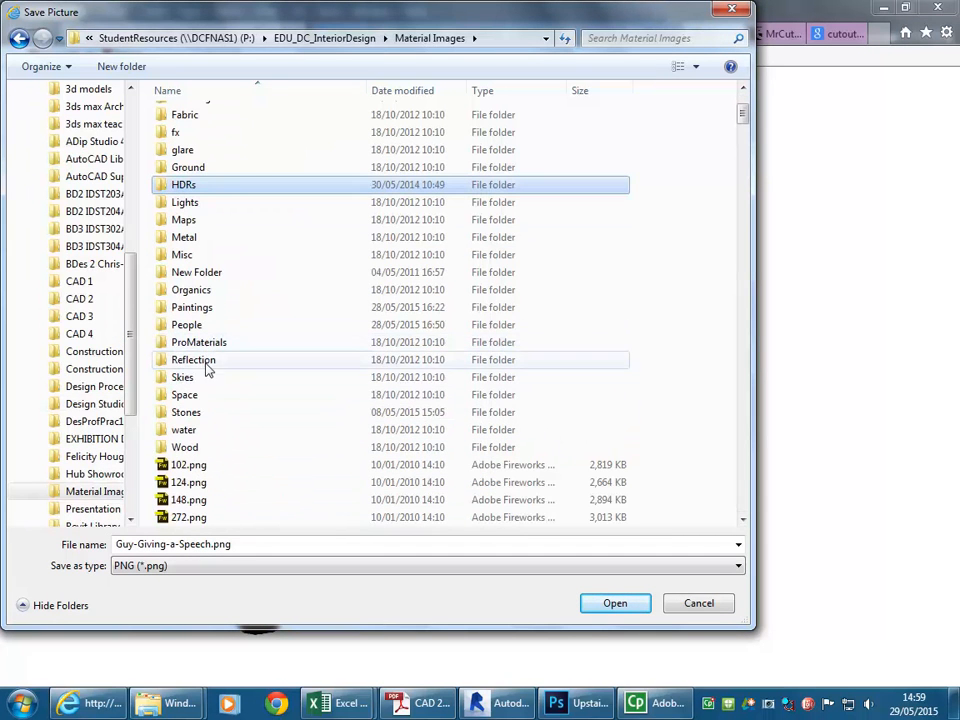
{"action": "double_click", "coordinate": [190, 325]}
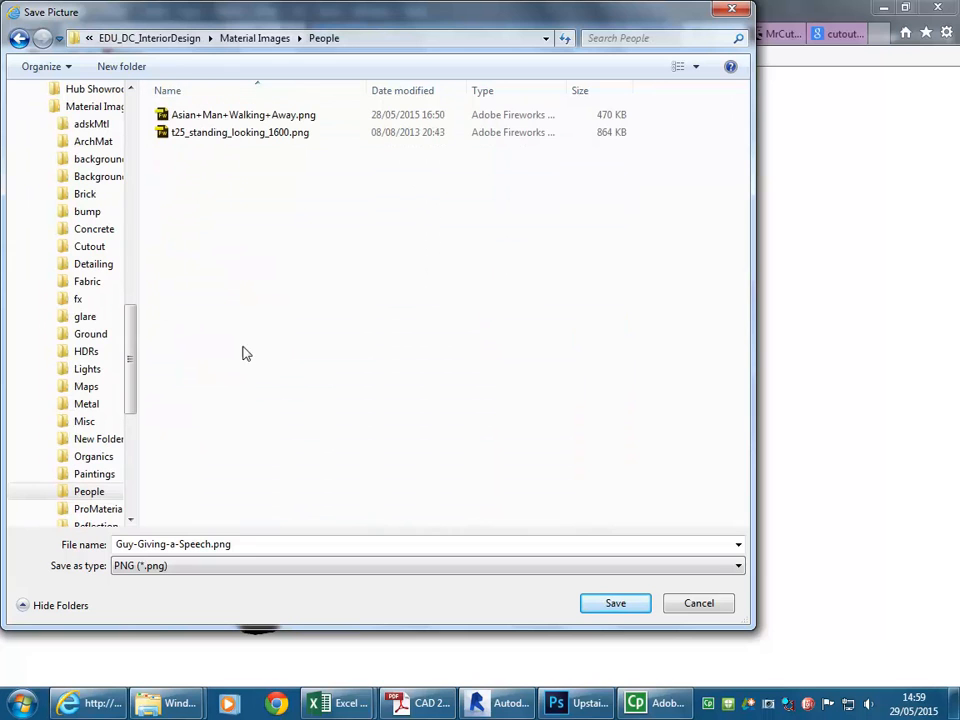
{"action": "left_click", "coordinate": [615, 604]}
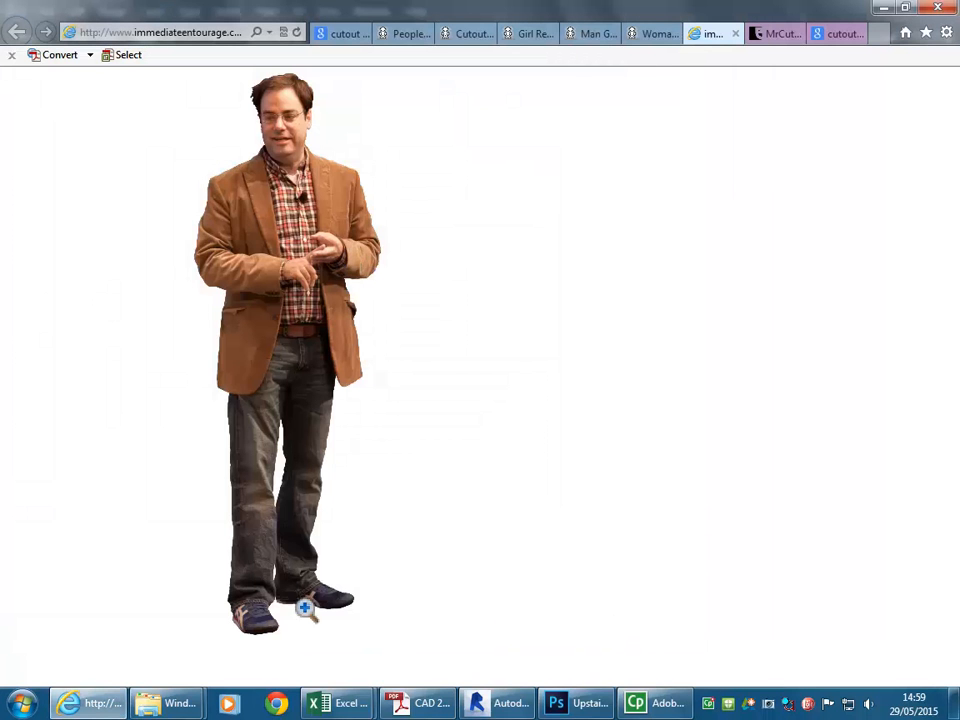
Switch to Photoshop and browse for a file to open in the EDU_DC_InteriorDesign folder on the StudentResources drive
{"action": "left_click", "coordinate": [577, 703]}
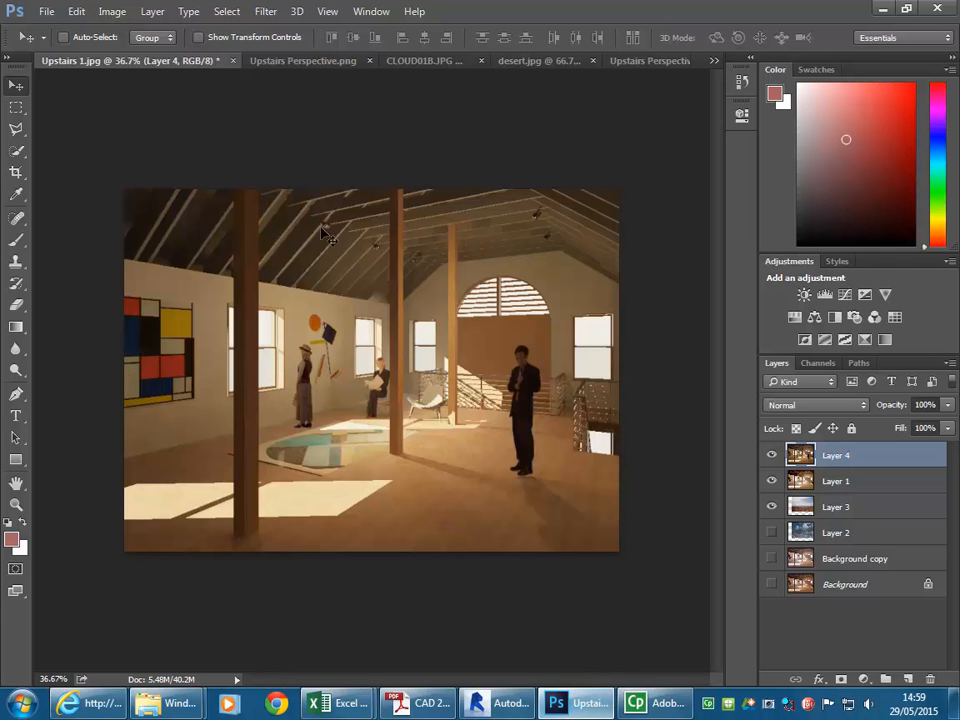
{"action": "left_click", "coordinate": [46, 11]}
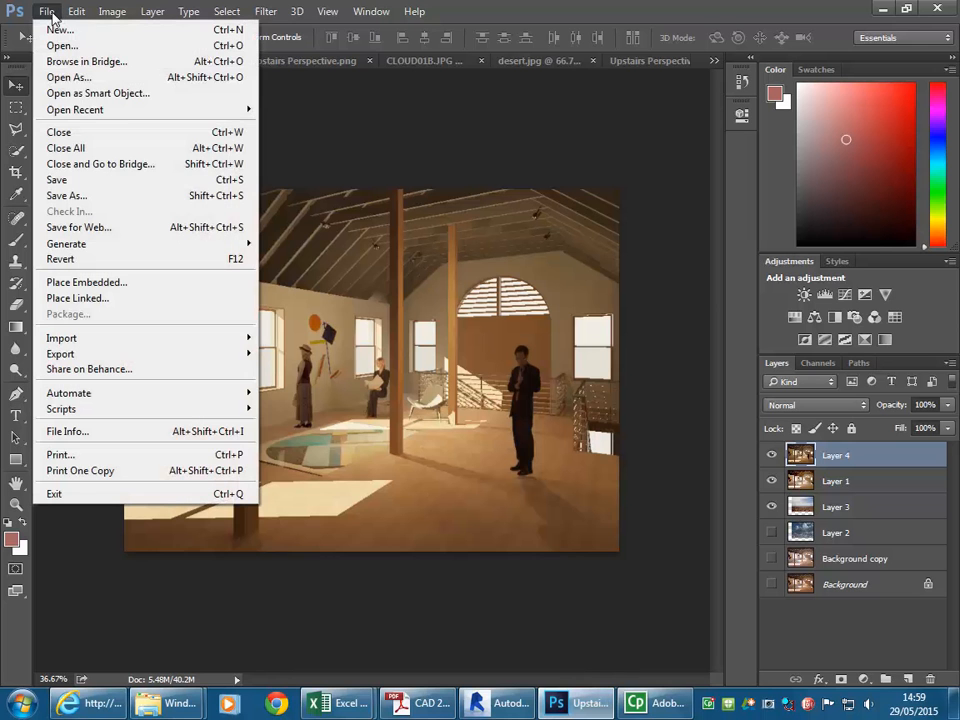
{"action": "left_click", "coordinate": [70, 48]}
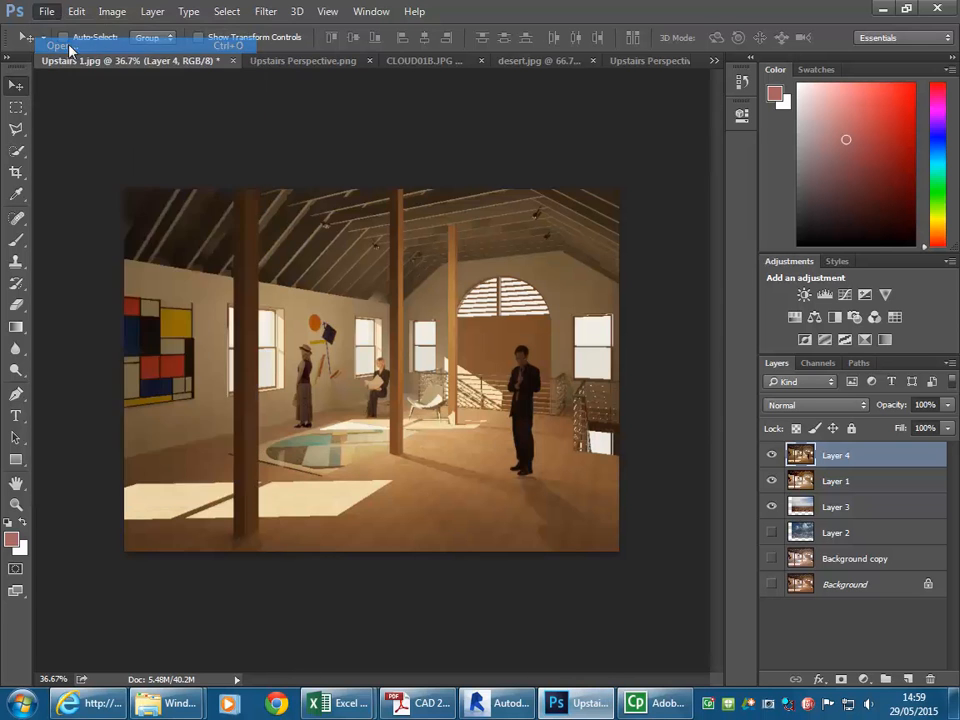
{"action": "left_click", "coordinate": [204, 119]}
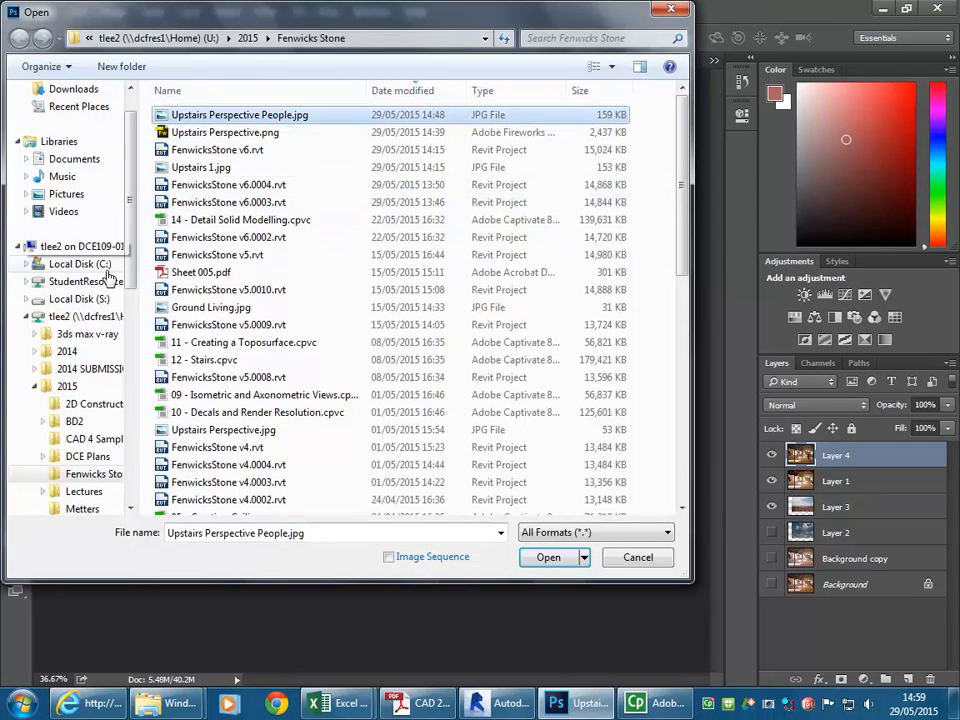
{"action": "left_click", "coordinate": [70, 285]}
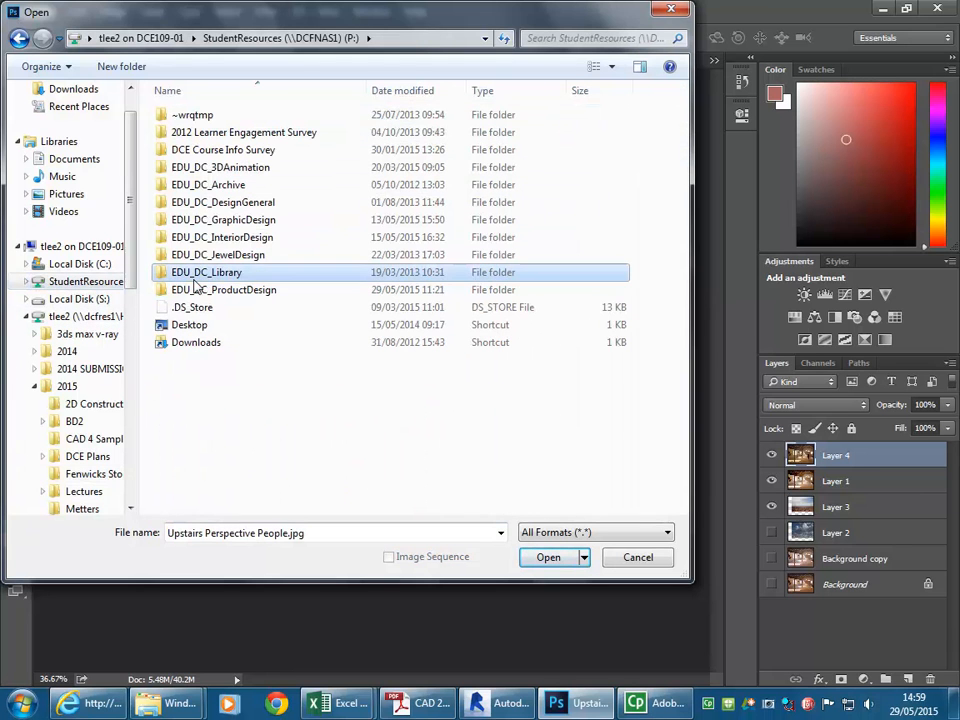
{"action": "double_click", "coordinate": [205, 237]}
{"action": "left_click", "coordinate": [212, 431]}
{"action": "scroll", "coordinate": [212, 430], "scroll_direction": "down", "scroll_amount": 3}
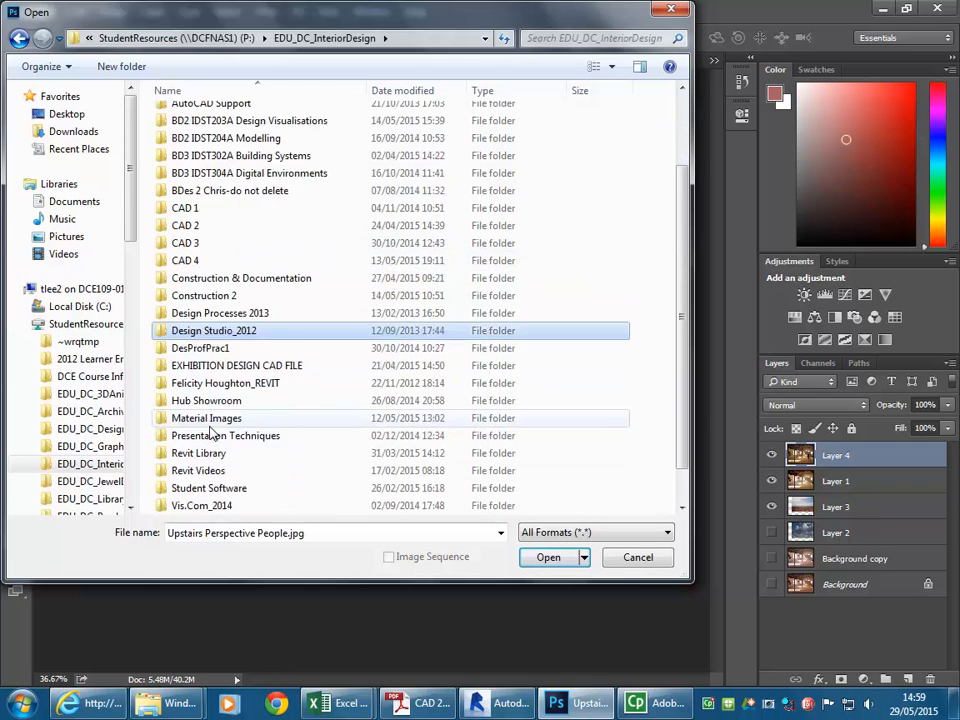
Sort the People folder inside Material Images by date modified and open Guy-Giving-a-Speech.png
{"action": "double_click", "coordinate": [212, 385]}
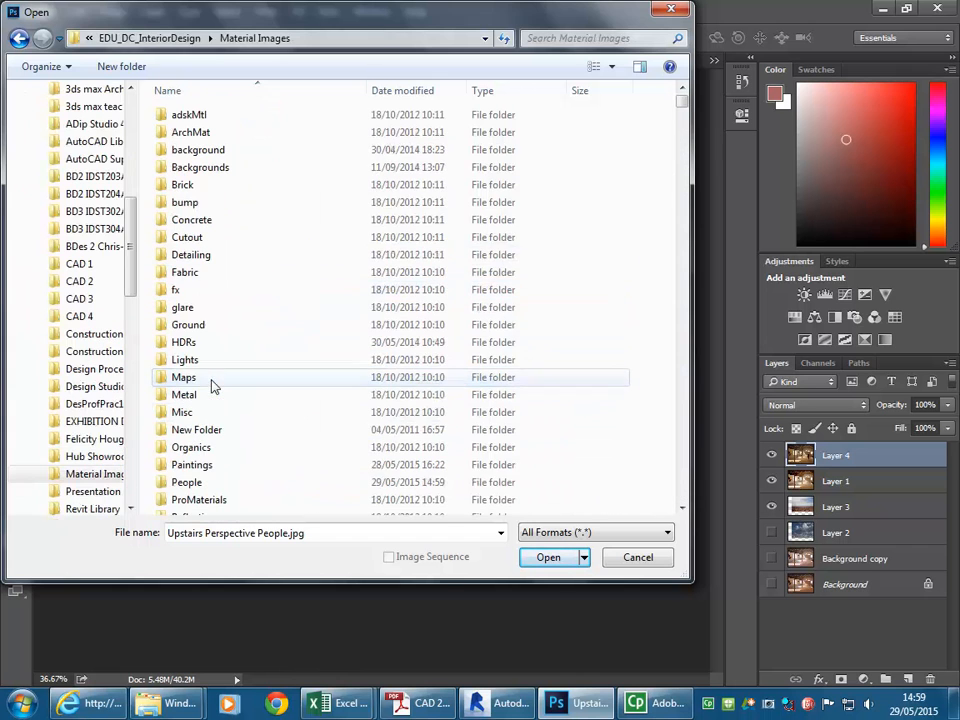
{"action": "left_click", "coordinate": [210, 430]}
{"action": "double_click", "coordinate": [190, 482]}
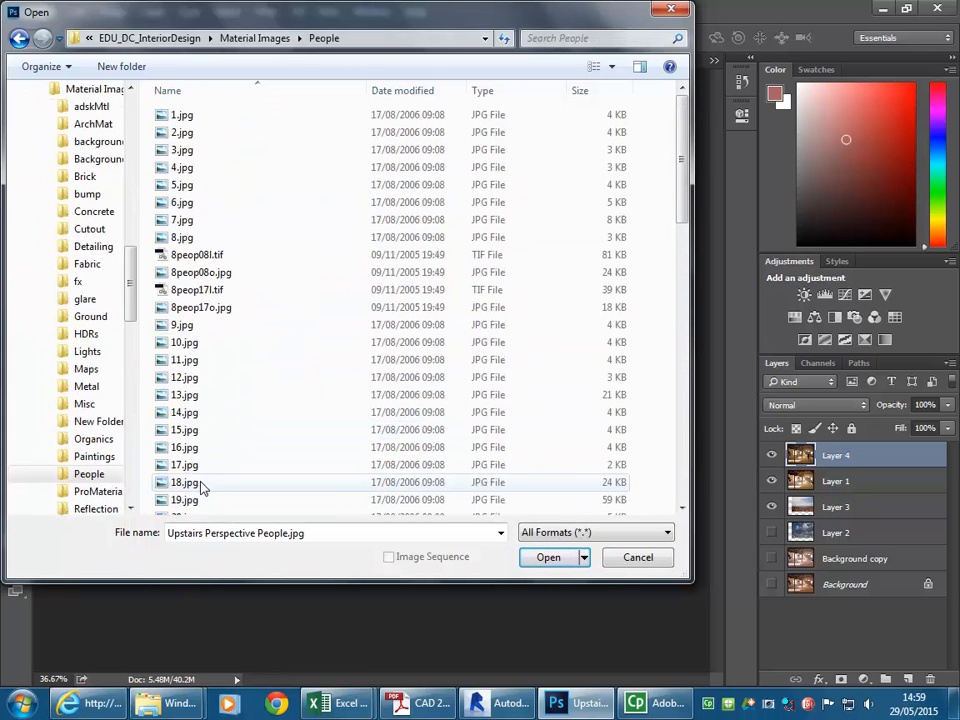
{"action": "left_click", "coordinate": [406, 91]}
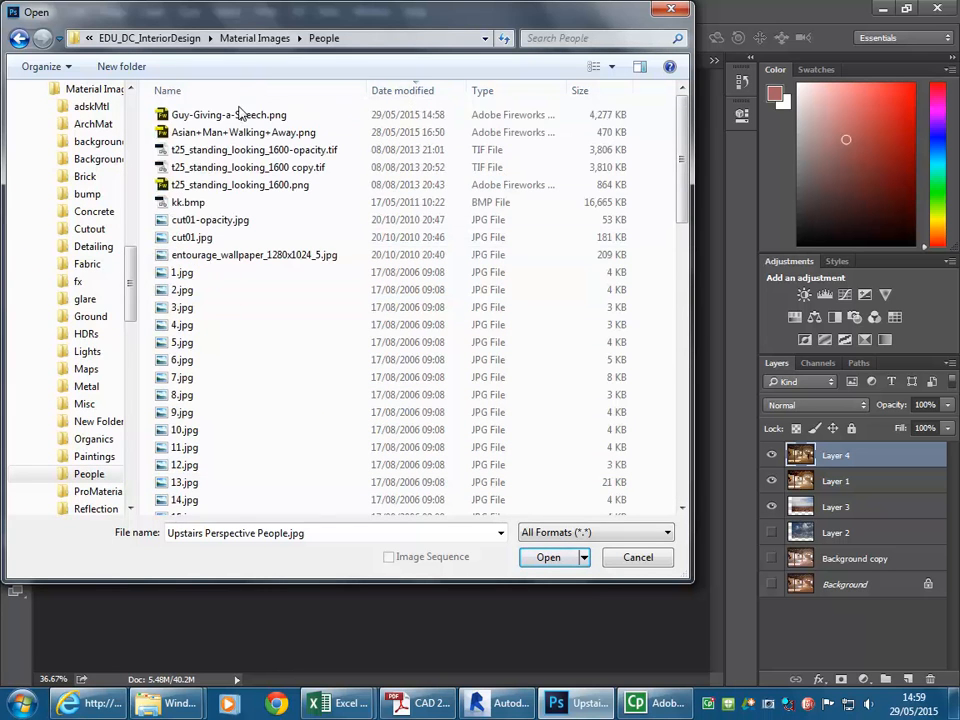
{"action": "left_click", "coordinate": [232, 115]}
{"action": "left_click", "coordinate": [536, 564]}
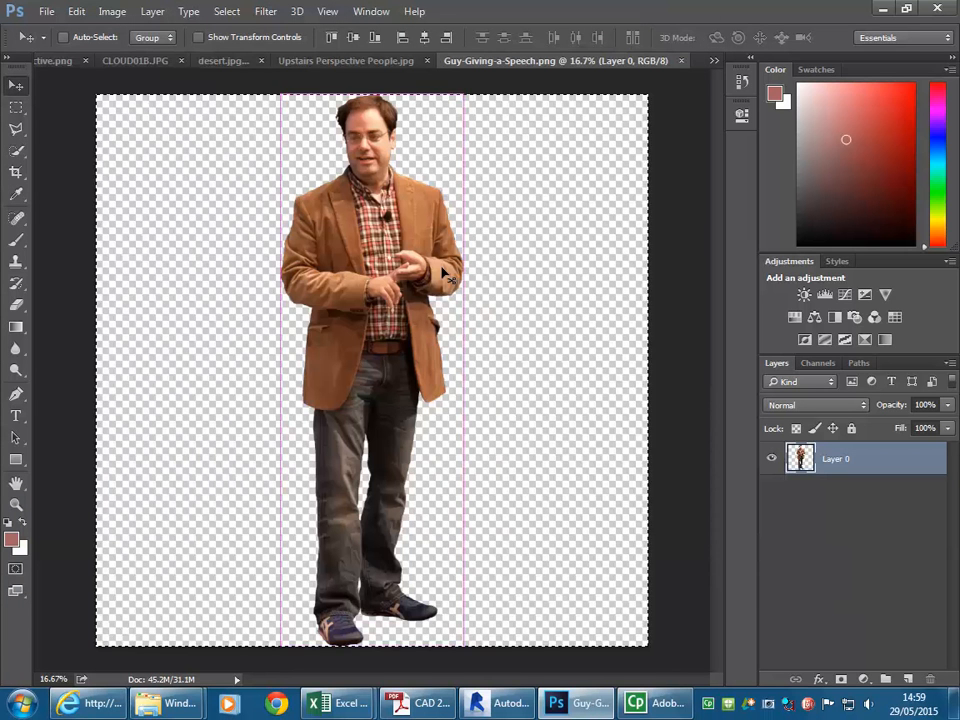
Copy the entire speech man picture and close the Upstairs Perspective.png, CLOUD01B.JPG and desert.jpg documents
{"action": "key", "text": "ctrl+a"}
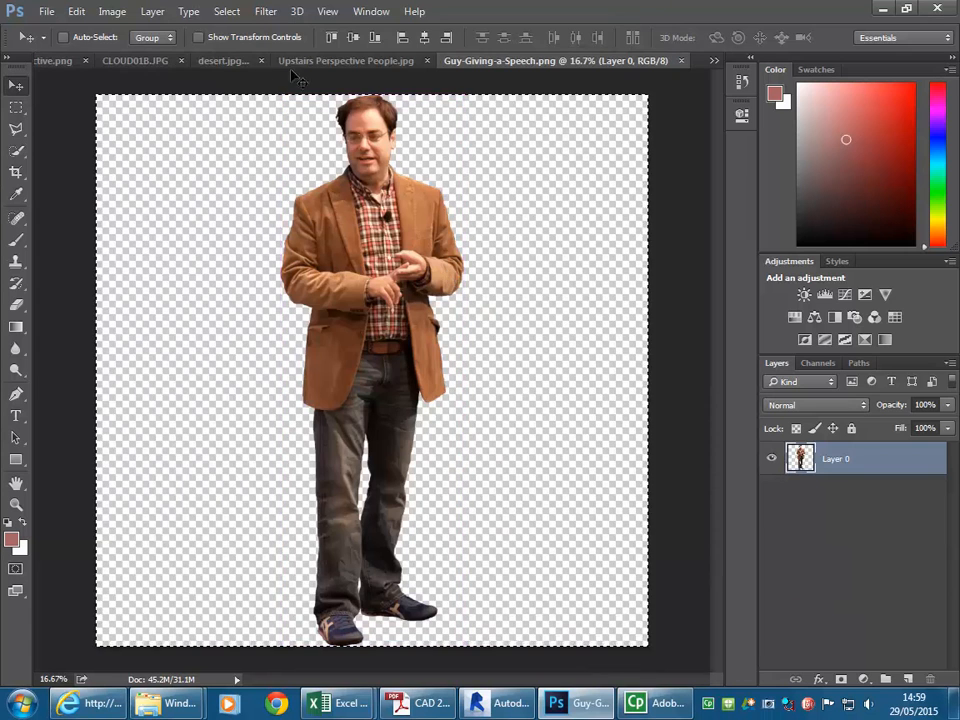
{"action": "left_click", "coordinate": [50, 60]}
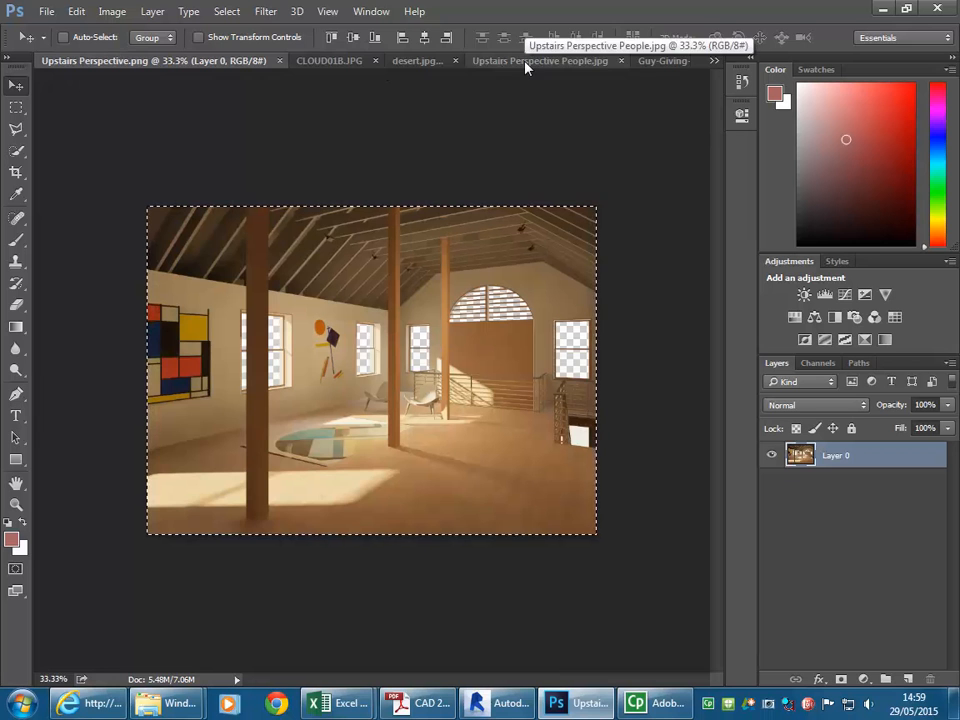
{"action": "left_click", "coordinate": [281, 61]}
{"action": "left_click", "coordinate": [120, 61]}
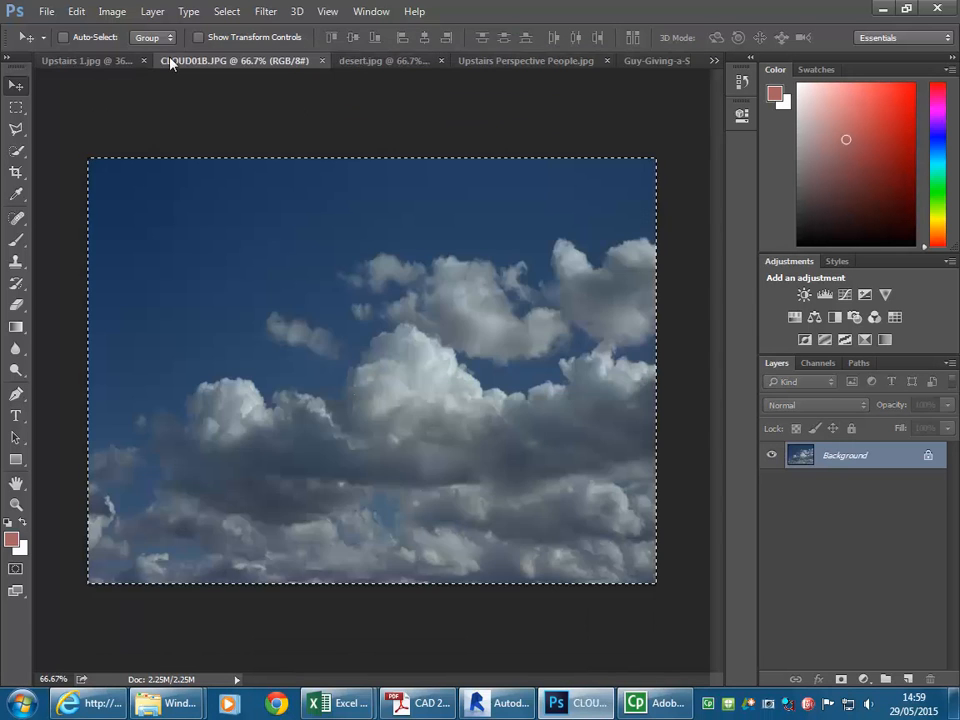
{"action": "left_click", "coordinate": [322, 61]}
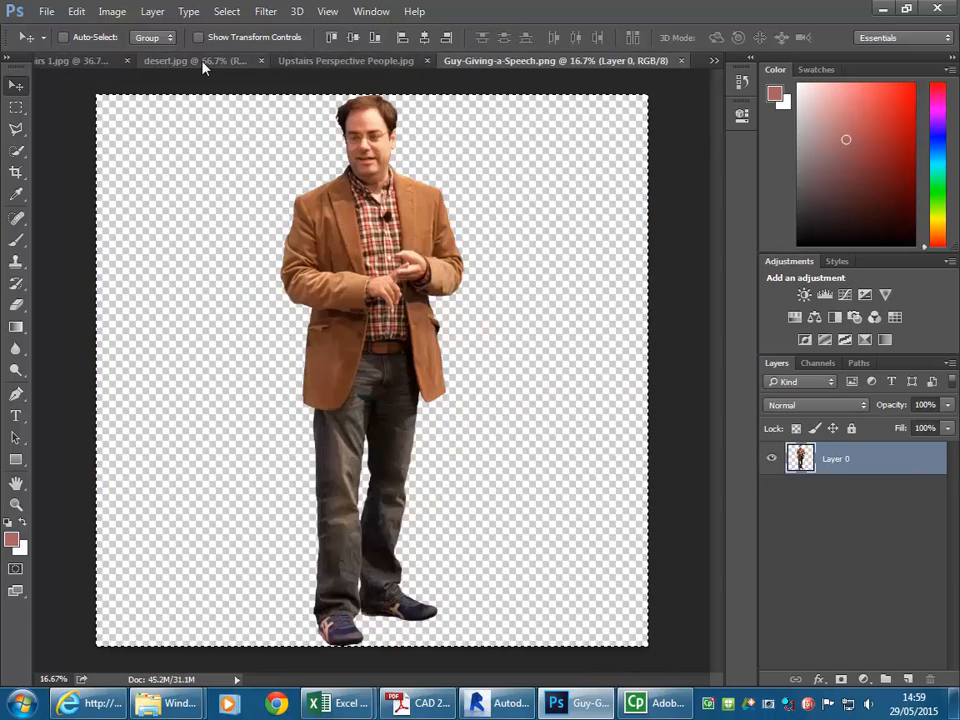
{"action": "left_click", "coordinate": [208, 62]}
{"action": "left_click", "coordinate": [342, 61]}
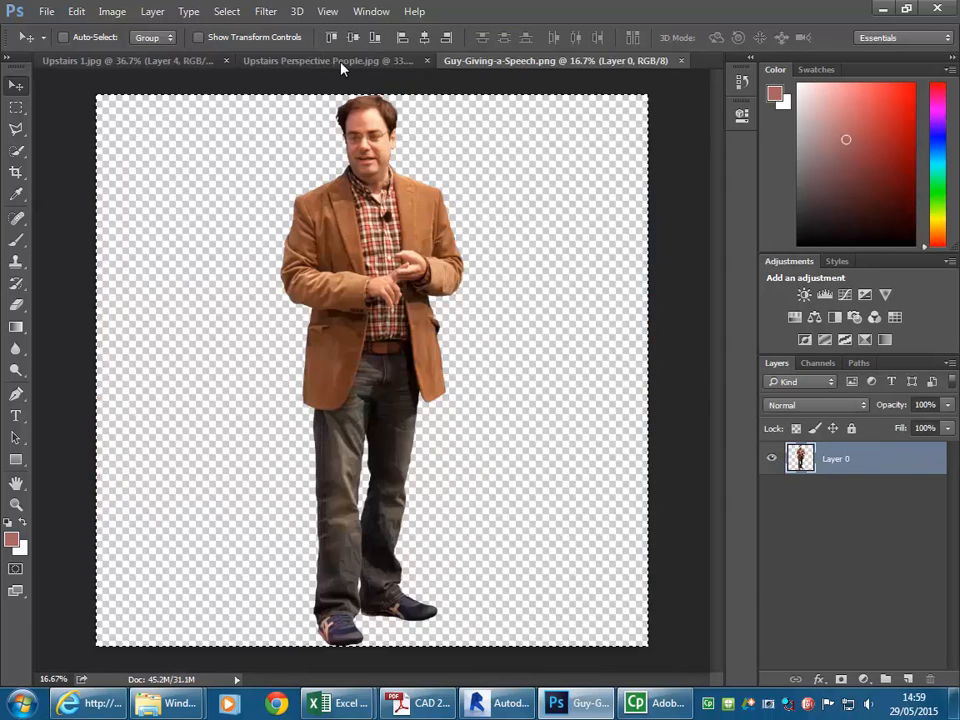
Paste the man into Upstairs 1.jpg, scale him to about 48% with Free Transform and move him to the room's right side
{"action": "left_click", "coordinate": [113, 62]}
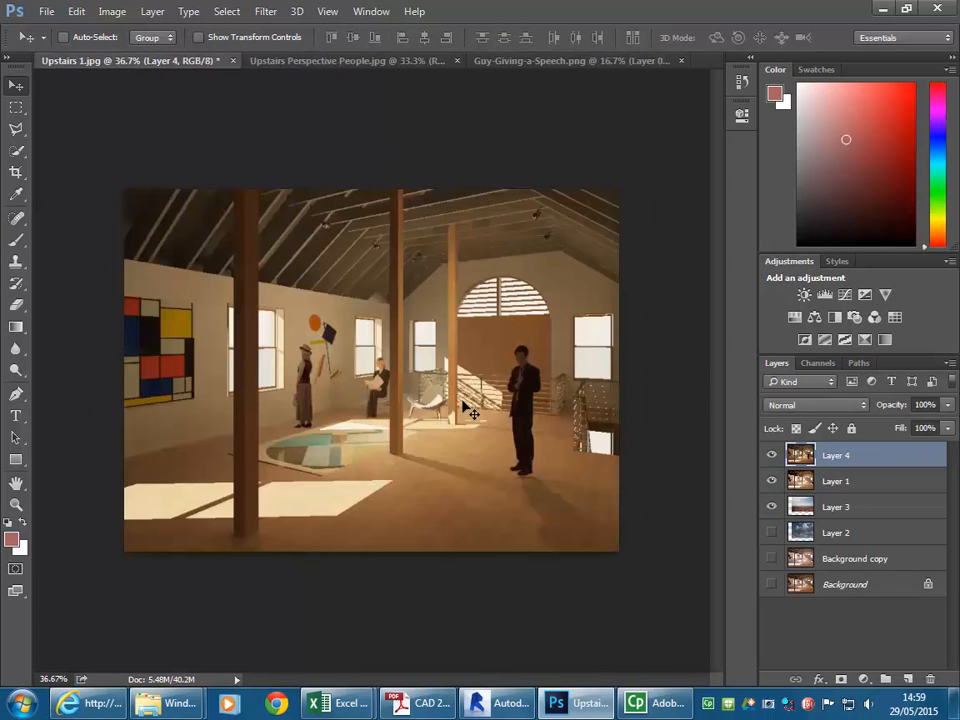
{"action": "key", "text": "ctrl+v"}
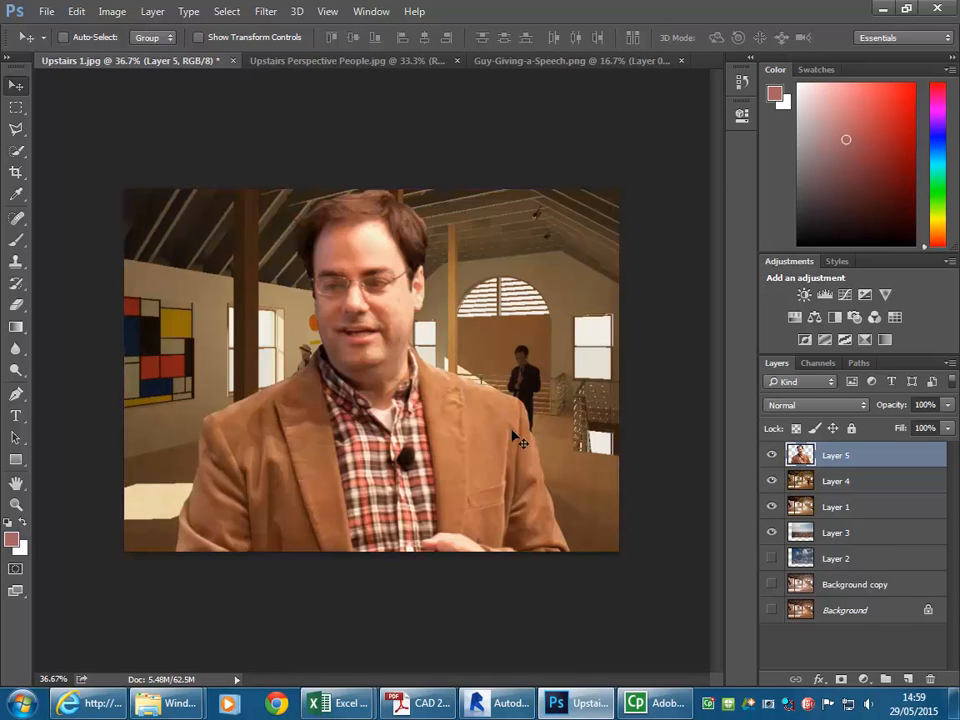
{"action": "key", "text": "ctrl+t"}
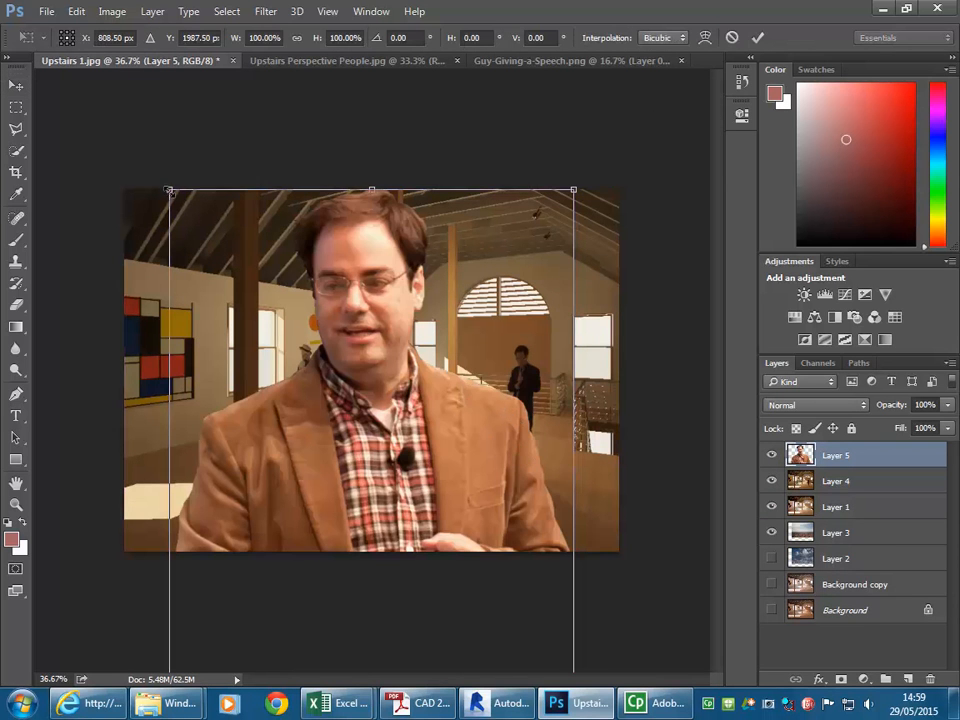
{"action": "left_click_drag", "start_coordinate": [169, 189], "coordinate": [390, 400]}
{"action": "left_click_drag", "start_coordinate": [405, 518], "coordinate": [349, 160]}
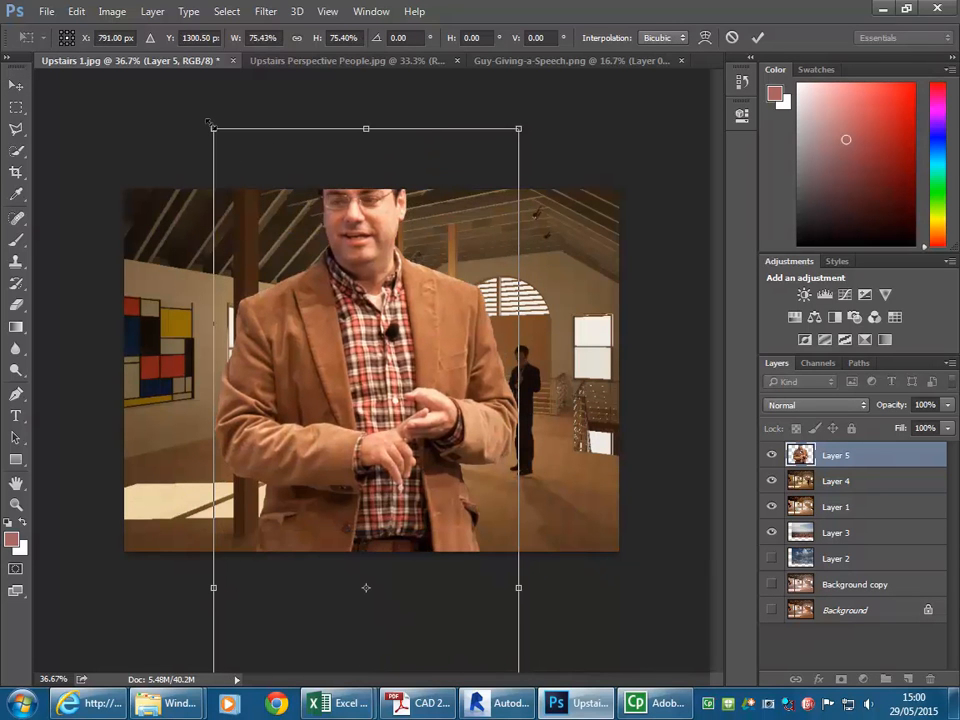
{"action": "left_click_drag", "start_coordinate": [210, 123], "coordinate": [325, 463]}
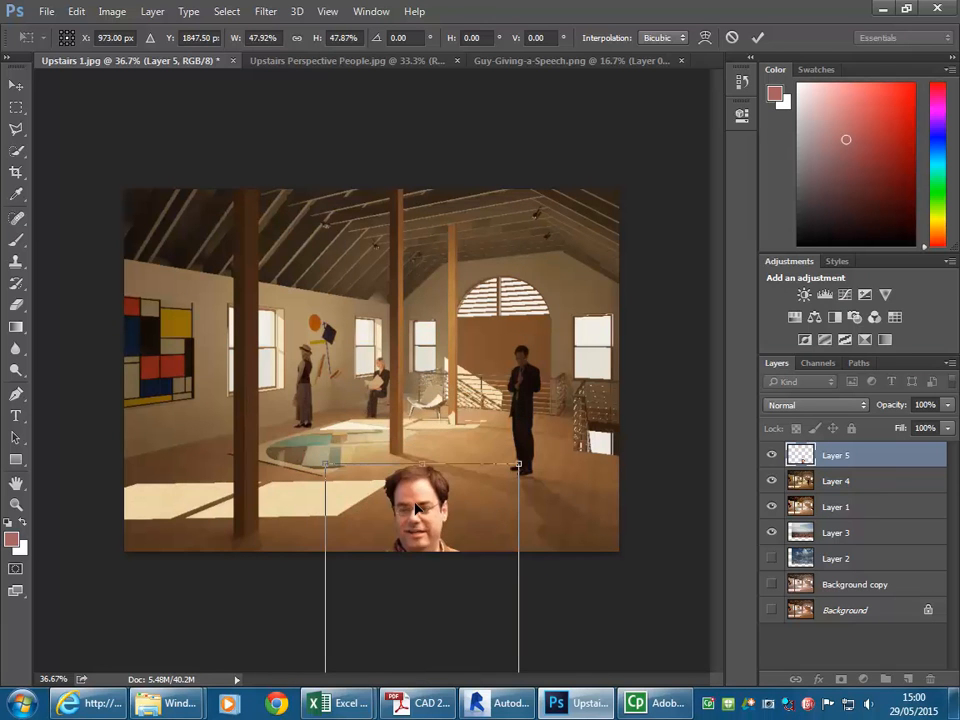
{"action": "left_click_drag", "start_coordinate": [418, 508], "coordinate": [566, 153]}
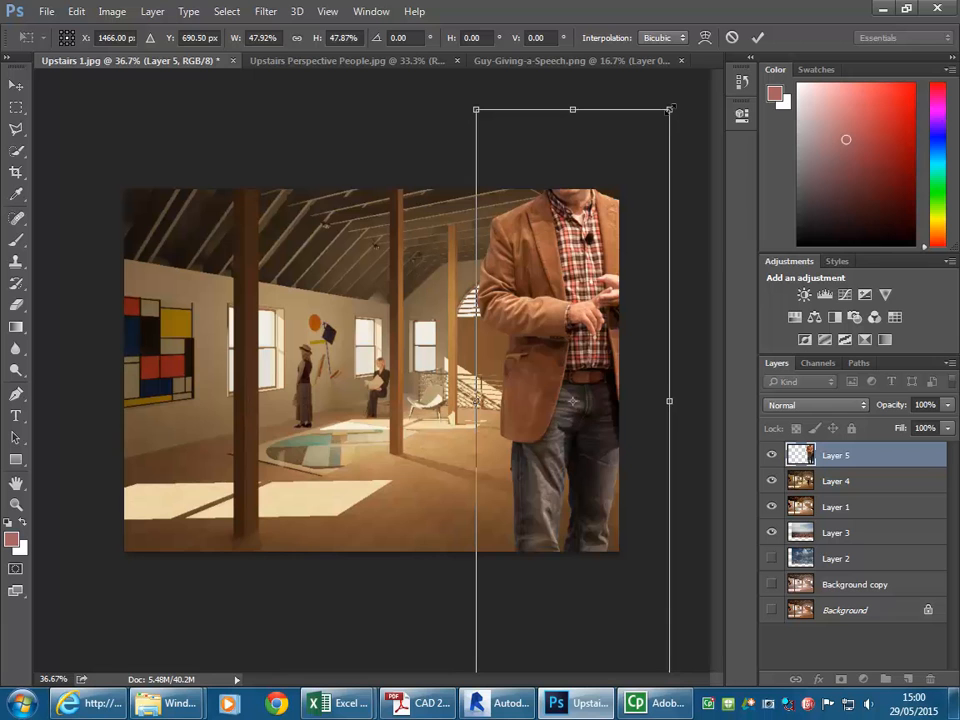
Scale the man to about 12.4% width and 13.2% height, stand him over the dark-suited figure and apply the transform
{"action": "left_click_drag", "start_coordinate": [670, 108], "coordinate": [552, 346]}
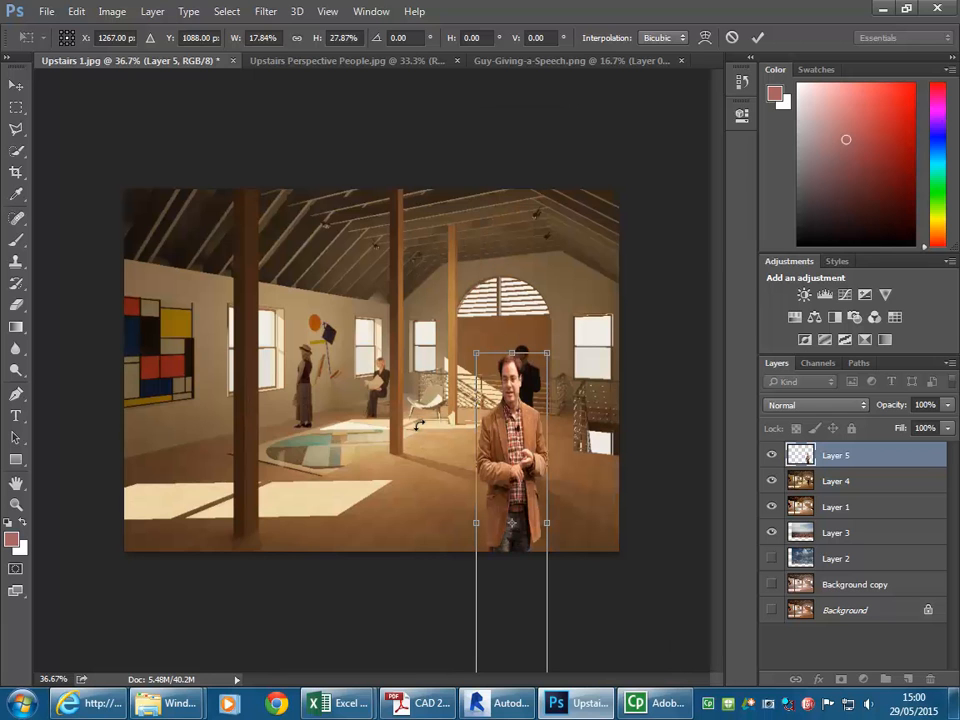
{"action": "key", "text": "ctrl+z"}
{"action": "left_click_drag", "start_coordinate": [669, 109], "coordinate": [556, 446]}
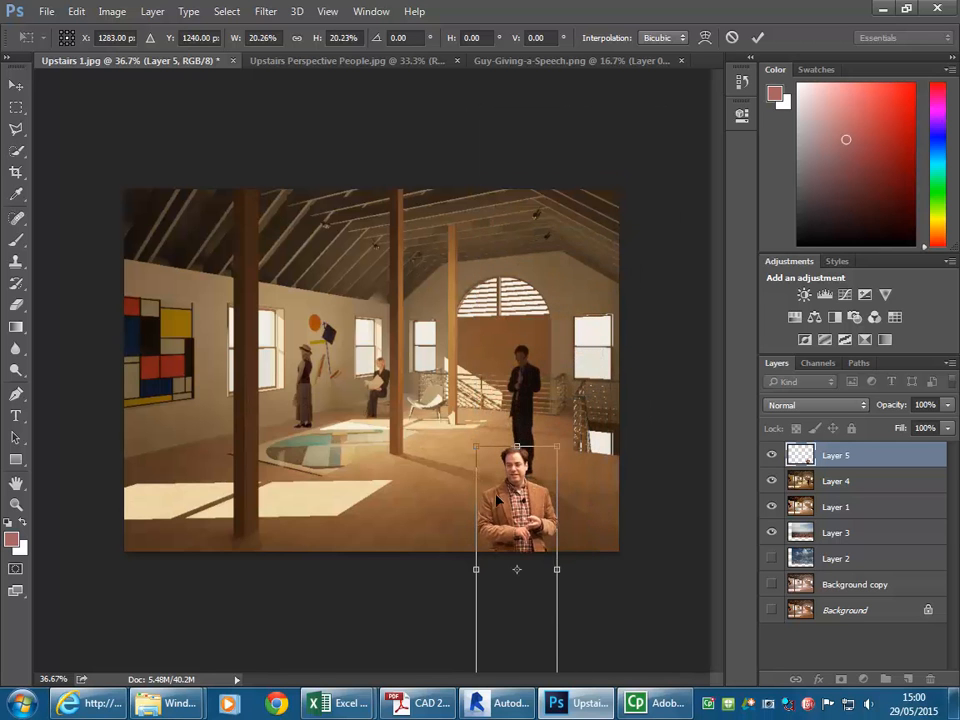
{"action": "left_click_drag", "start_coordinate": [508, 515], "coordinate": [524, 294]}
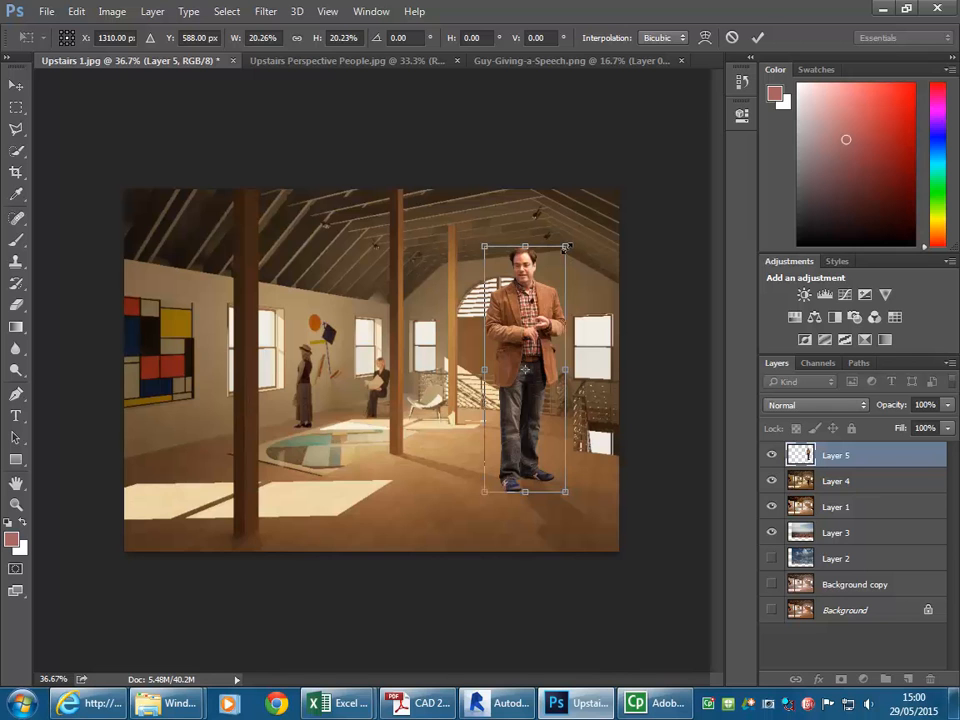
{"action": "left_click_drag", "start_coordinate": [566, 246], "coordinate": [528, 366]}
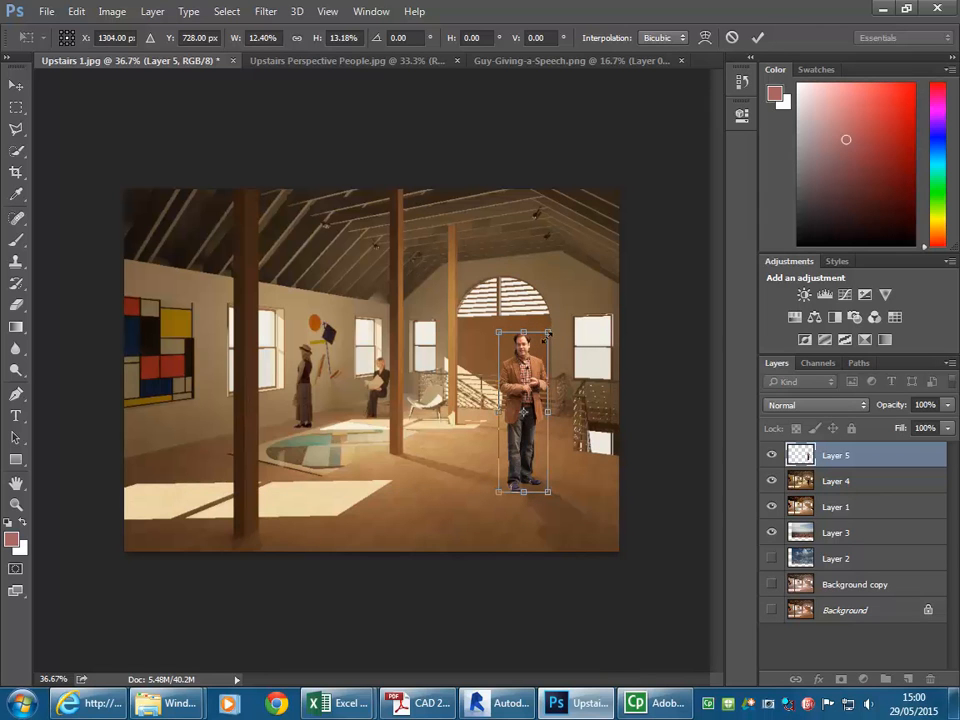
{"action": "key", "text": "Right"}
{"action": "key", "text": "Right"}
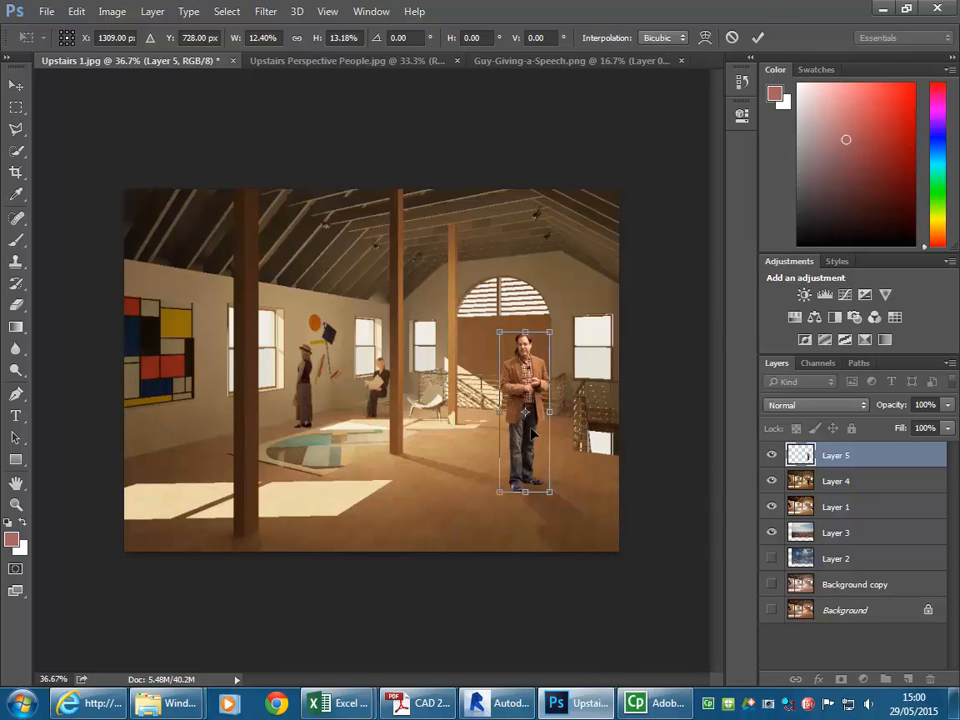
{"action": "key", "text": "Return"}
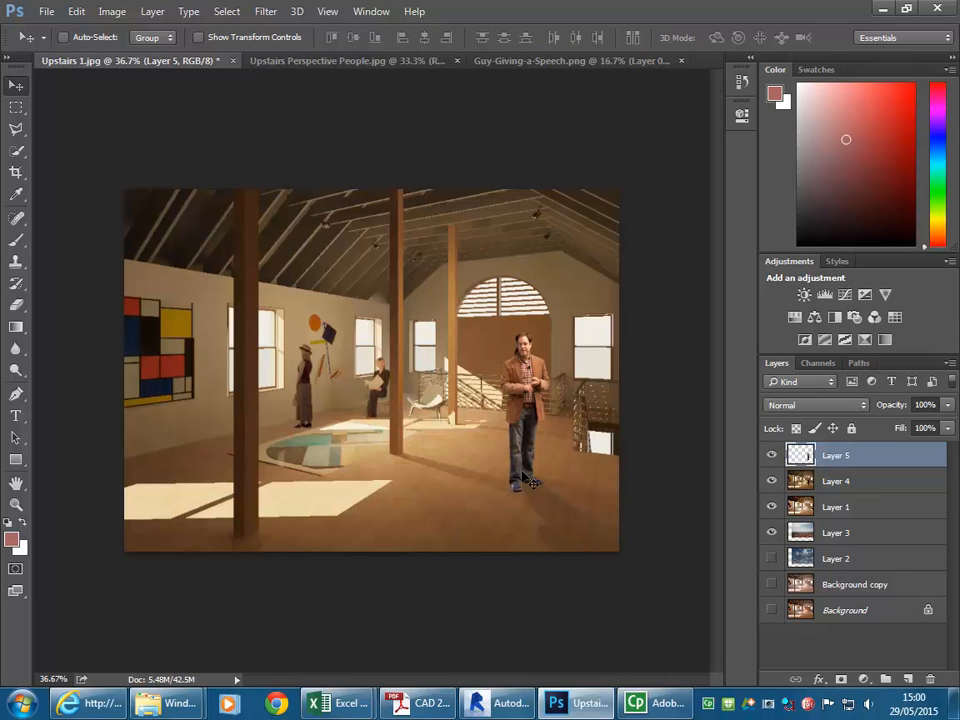
Toggle the visibility of Layer 4 several times to compare the picture with and without it, leaving it shown
{"action": "left_click", "coordinate": [773, 482]}
{"action": "left_click", "coordinate": [773, 482]}
{"action": "left_click", "coordinate": [773, 482]}
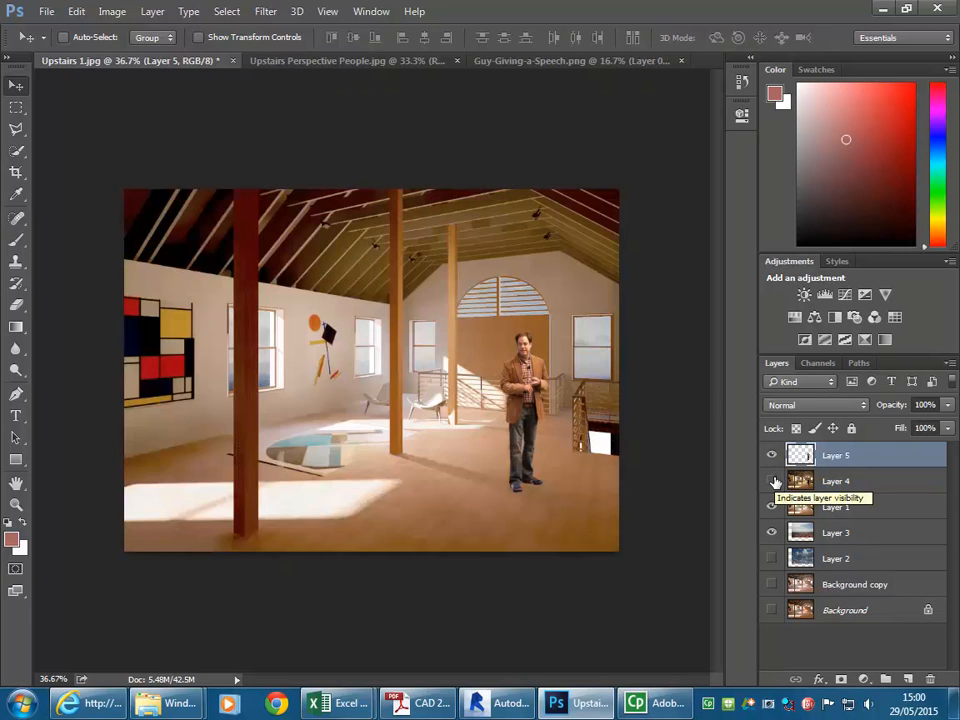
{"action": "left_click", "coordinate": [773, 482]}
{"action": "left_click", "coordinate": [773, 482]}
{"action": "left_click", "coordinate": [773, 482]}
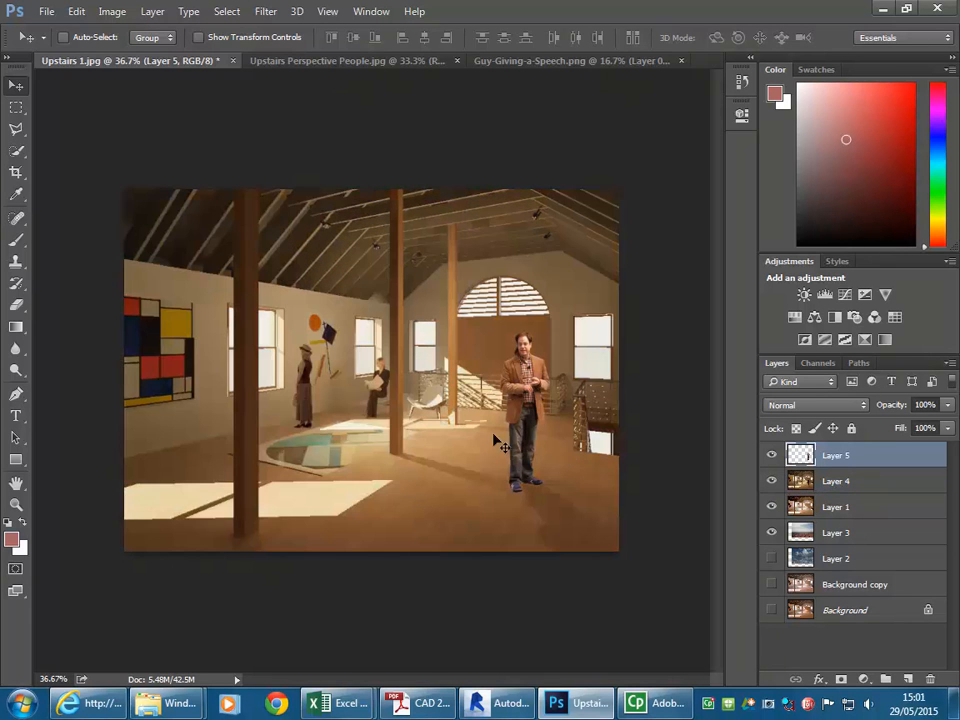
{"action": "left_click", "coordinate": [775, 481]}
{"action": "left_click", "coordinate": [774, 481]}
Select the empty area around the man on Layer 5 with the Magic Wand and invert the selection to the man
{"action": "left_click_drag", "start_coordinate": [15, 150], "coordinate": [79, 161]}
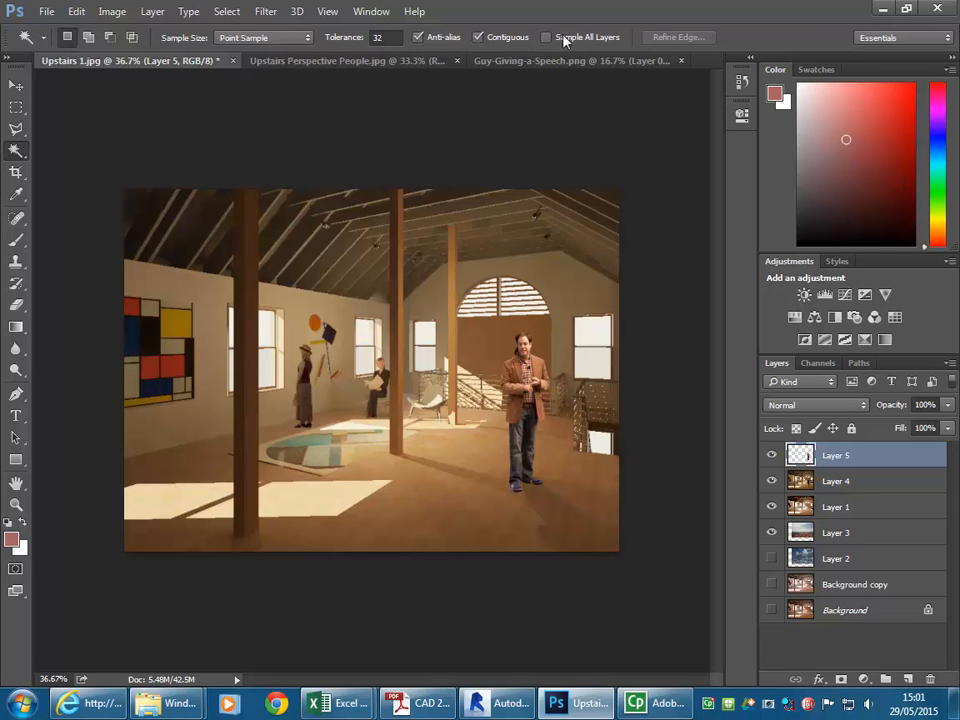
{"action": "left_click", "coordinate": [507, 333]}
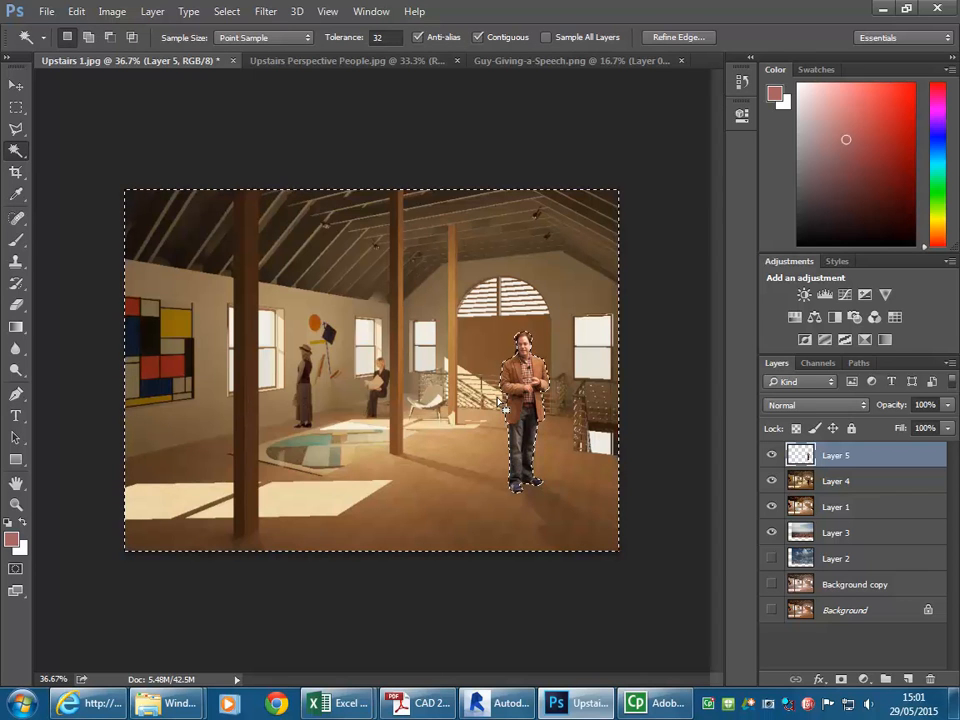
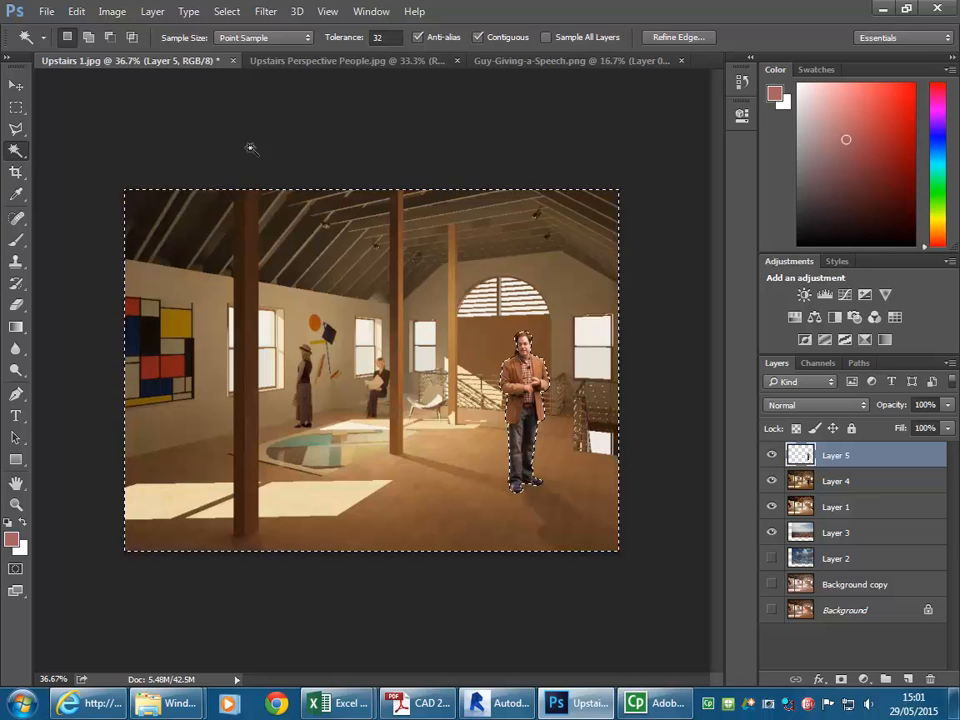
{"action": "left_click", "coordinate": [226, 12]}
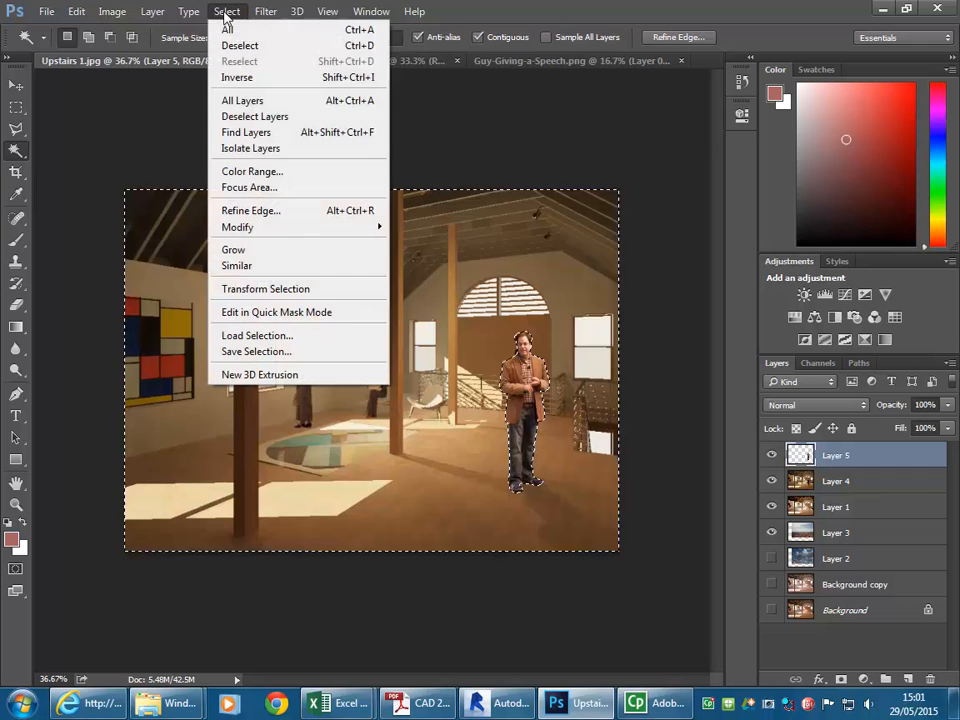
{"action": "left_click", "coordinate": [240, 77]}
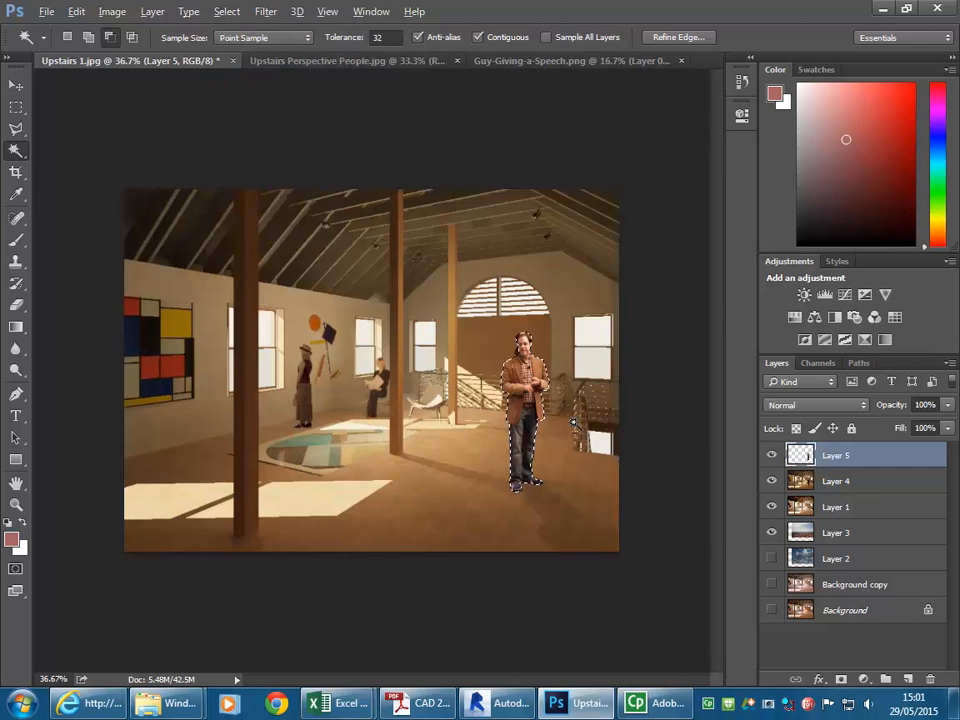
{"action": "scroll", "coordinate": [616, 484], "scroll_direction": "up", "scroll_amount": 3}
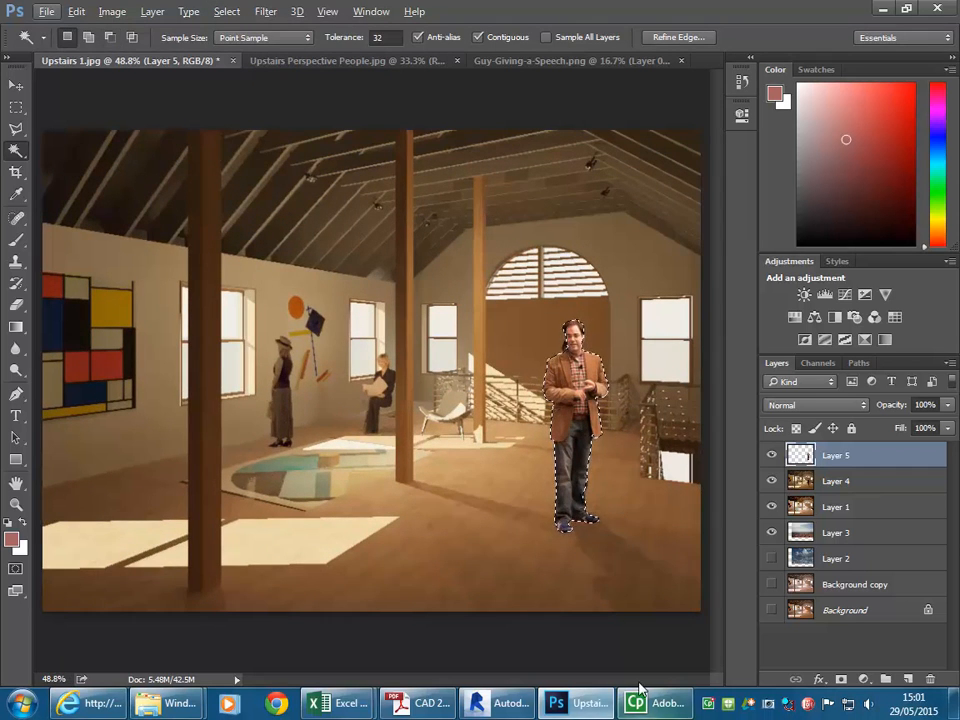
Hide Layer 4 so the selected man stands against the plain interior without the other figures
{"action": "scroll", "coordinate": [622, 474], "scroll_direction": "down", "scroll_amount": 2}
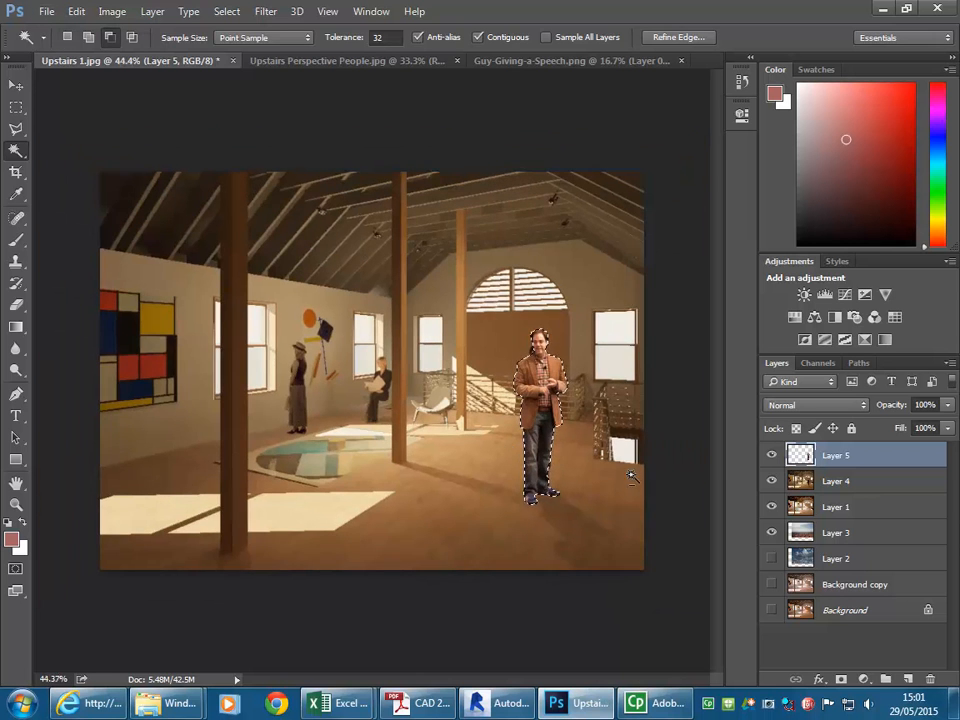
{"action": "scroll", "coordinate": [632, 475], "scroll_direction": "up", "scroll_amount": 3}
{"action": "scroll", "coordinate": [640, 476], "scroll_direction": "down", "scroll_amount": 2}
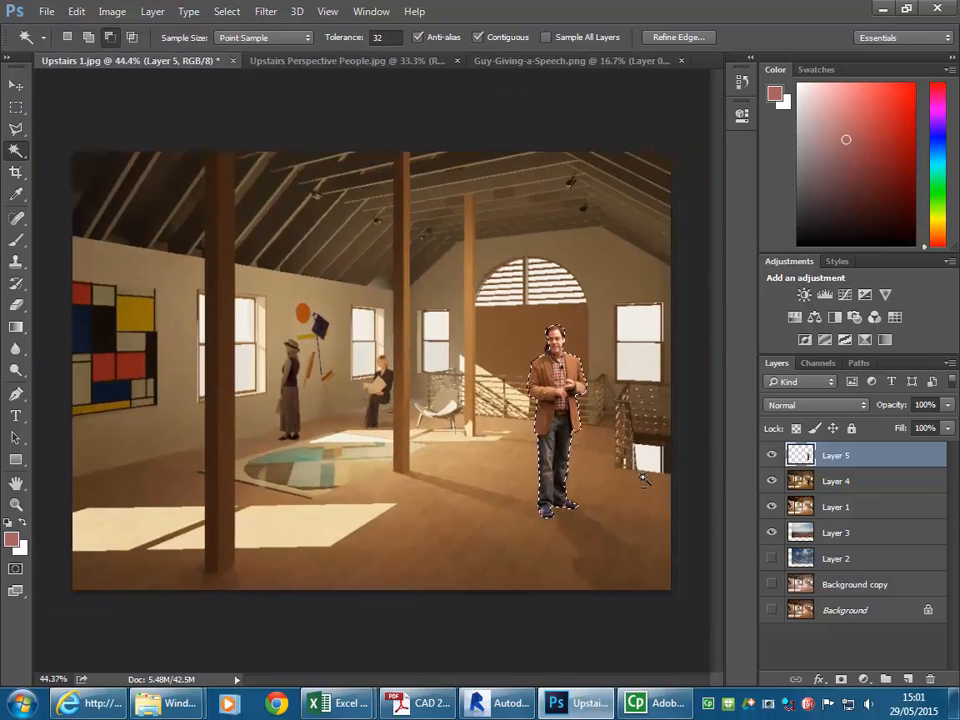
{"action": "left_click", "coordinate": [771, 481]}
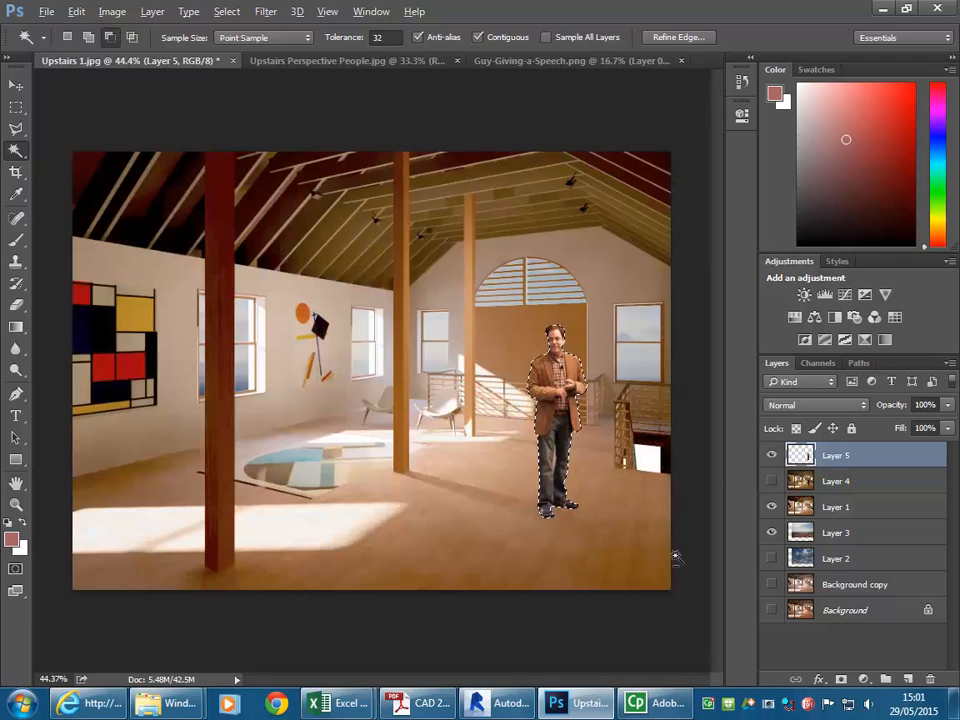
{"action": "scroll", "coordinate": [673, 557], "scroll_direction": "up", "scroll_amount": 2}
{"action": "scroll", "coordinate": [623, 451], "scroll_direction": "up", "scroll_amount": 1}
{"action": "scroll", "coordinate": [624, 451], "scroll_direction": "up", "scroll_amount": 2}
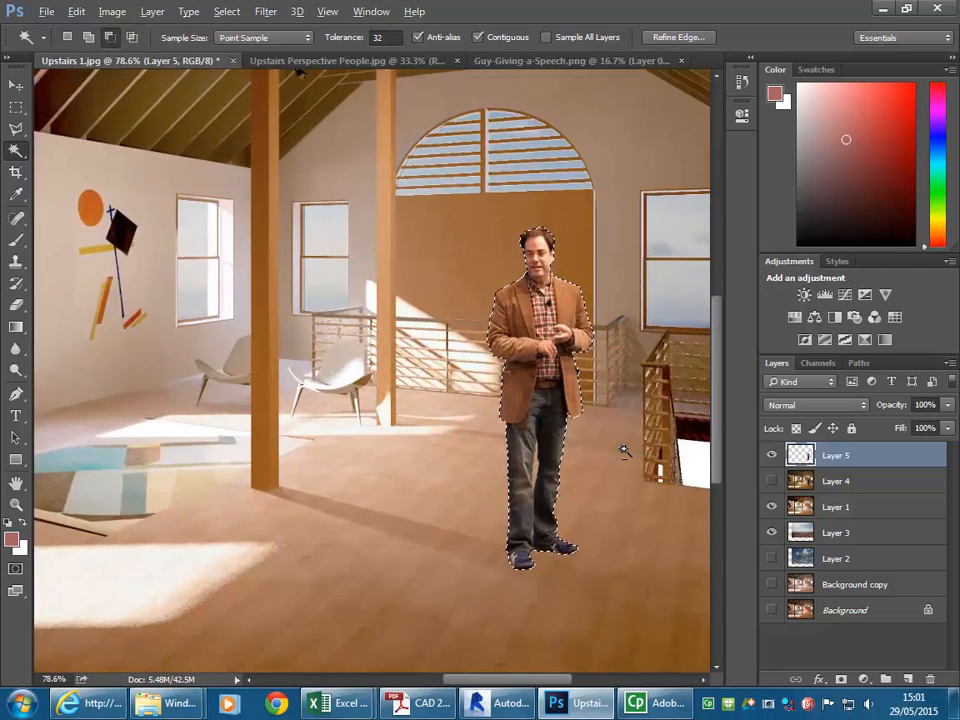
{"action": "scroll", "coordinate": [462, 272], "scroll_direction": "down", "scroll_amount": 1}
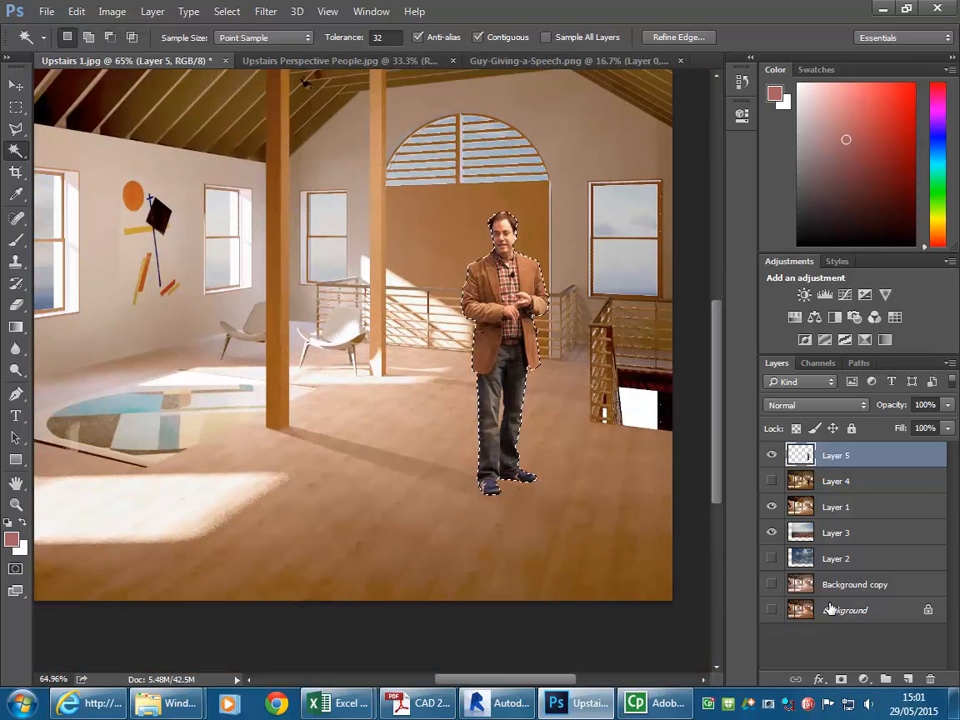
Add a new empty layer directly below the man's layer, keeping the man-shaped selection active
{"action": "key", "text": "ctrl+j"}
{"action": "left_click_drag", "start_coordinate": [800, 458], "coordinate": [803, 497]}
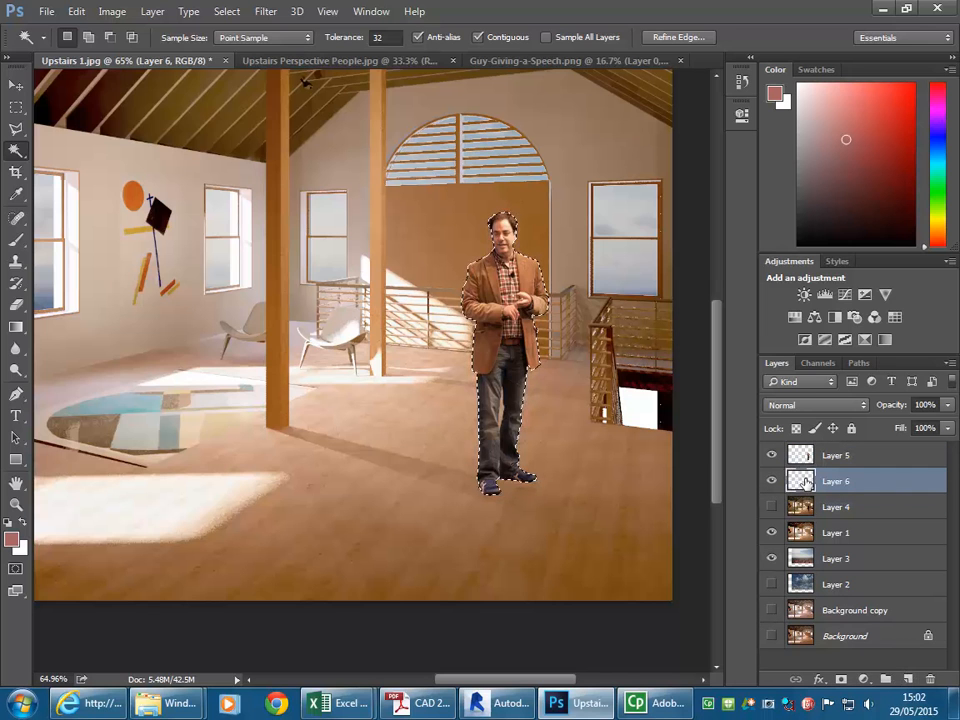
{"action": "left_click", "coordinate": [324, 182]}
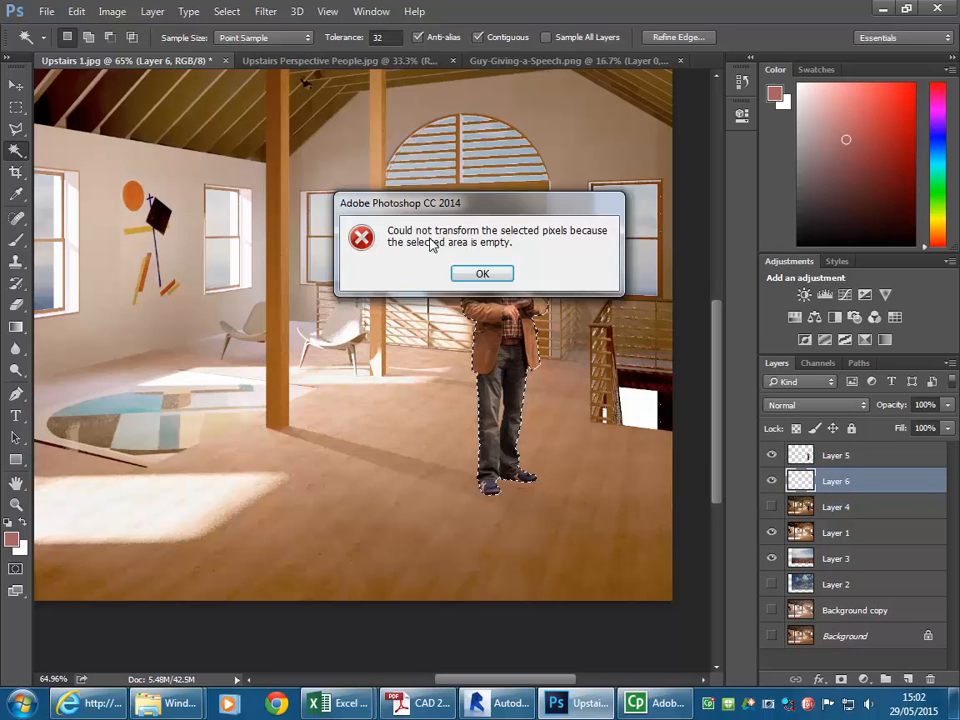
{"action": "left_click", "coordinate": [481, 275]}
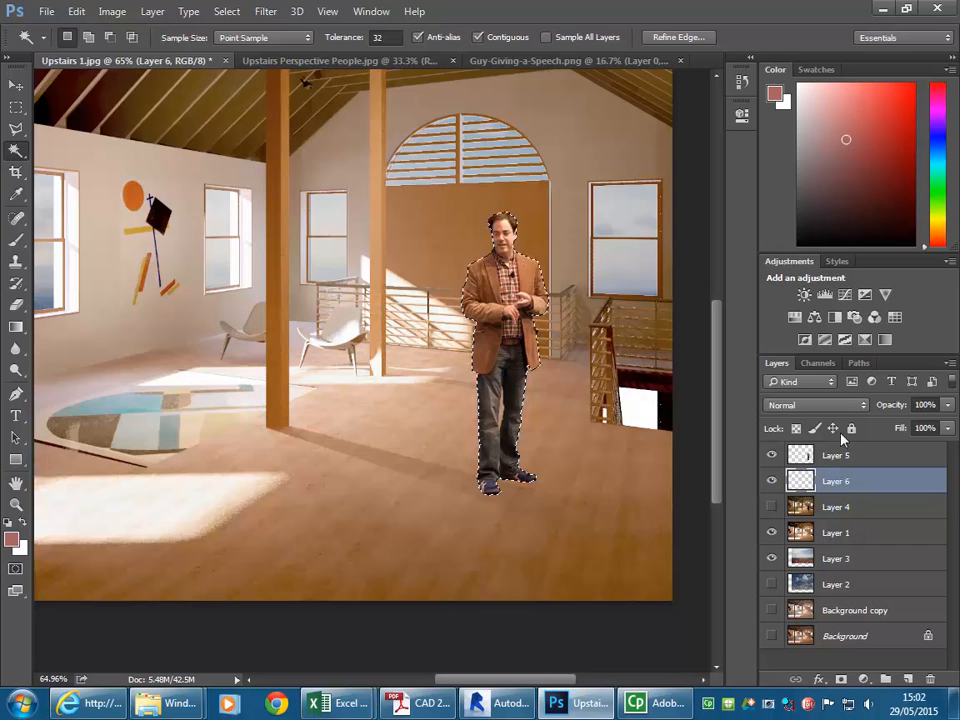
Fill the man-shaped selection on Layer 6 with black in Normal mode at 100% opacity
{"action": "left_click", "coordinate": [77, 13]}
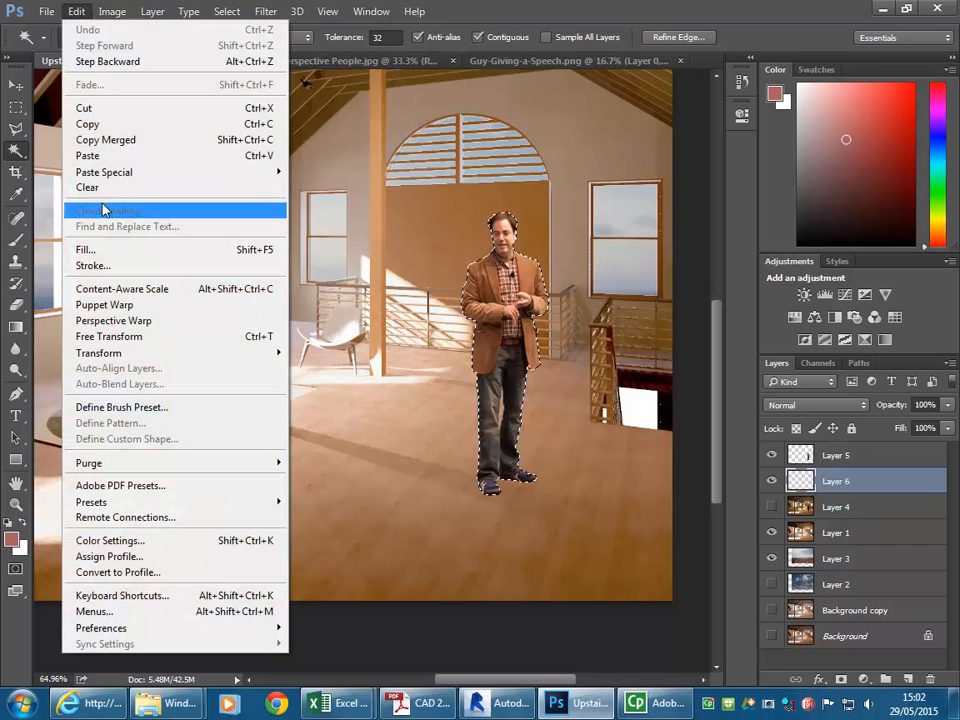
{"action": "left_click", "coordinate": [90, 250]}
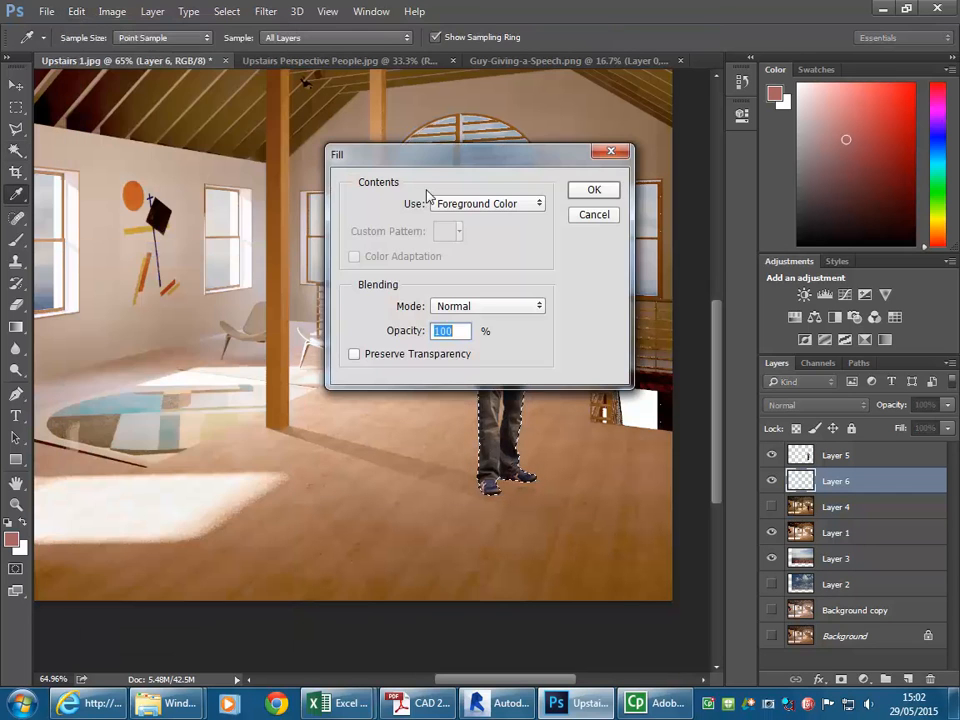
{"action": "left_click_drag", "start_coordinate": [466, 165], "coordinate": [190, 52]}
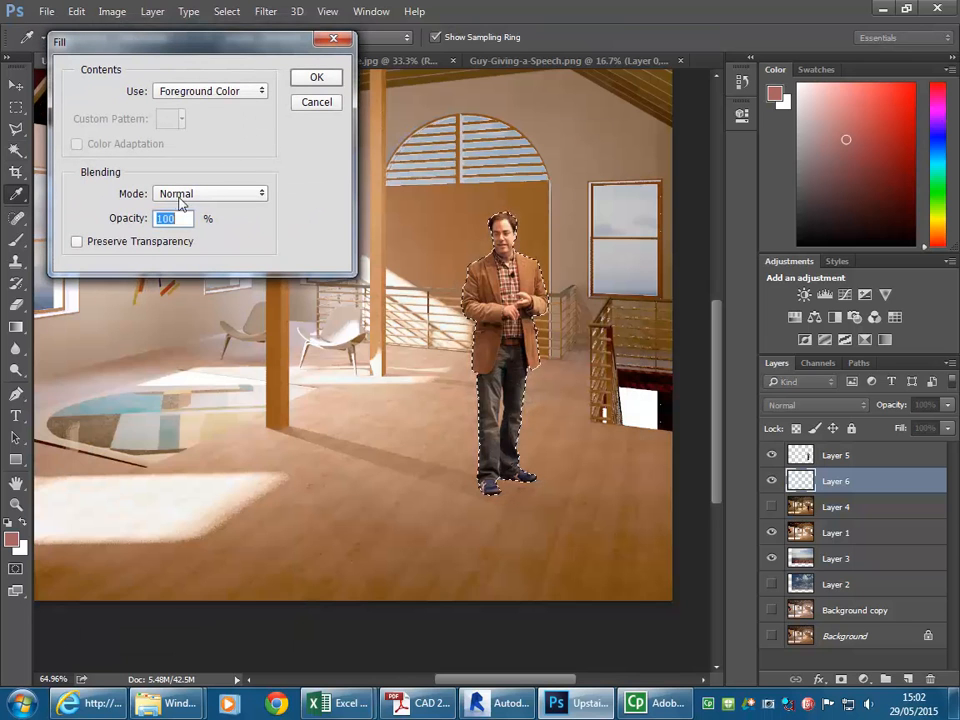
{"action": "left_click", "coordinate": [215, 91]}
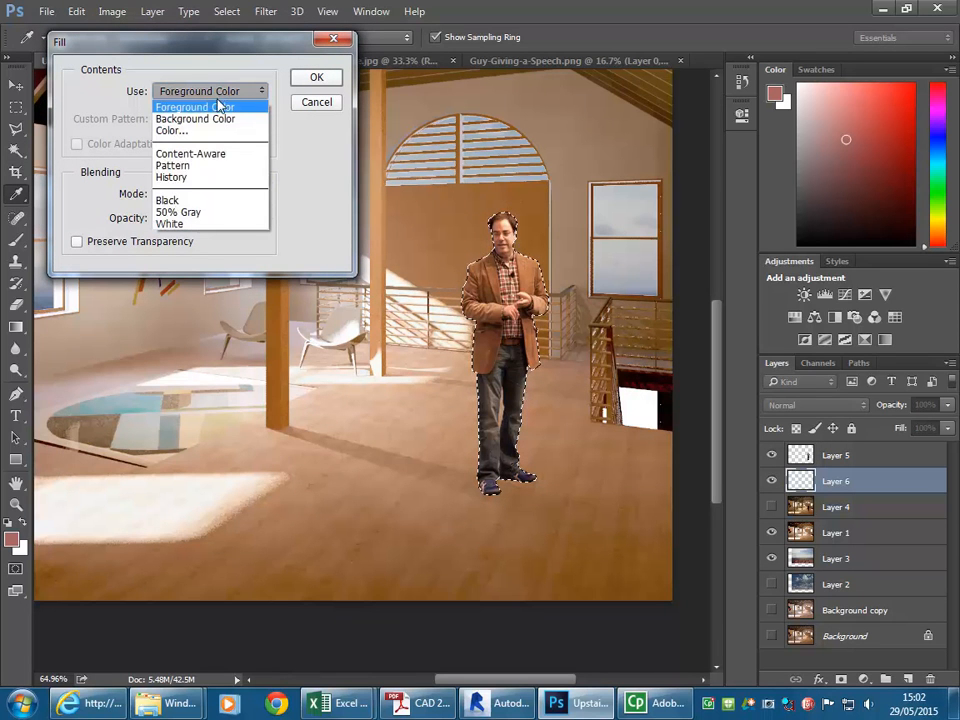
{"action": "left_click", "coordinate": [180, 203]}
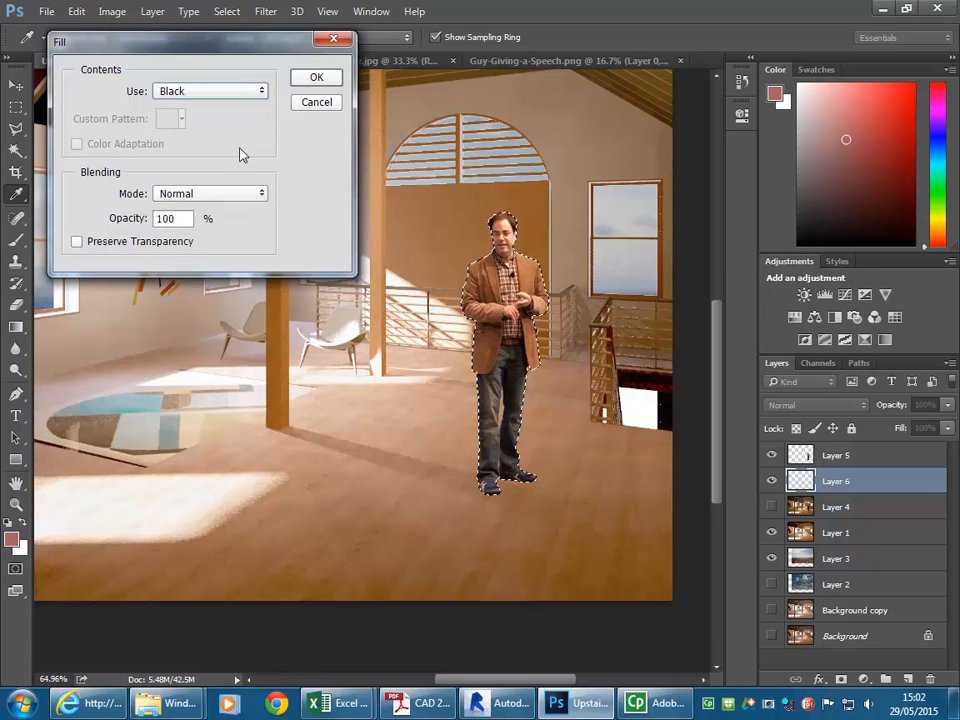
{"action": "left_click", "coordinate": [315, 79]}
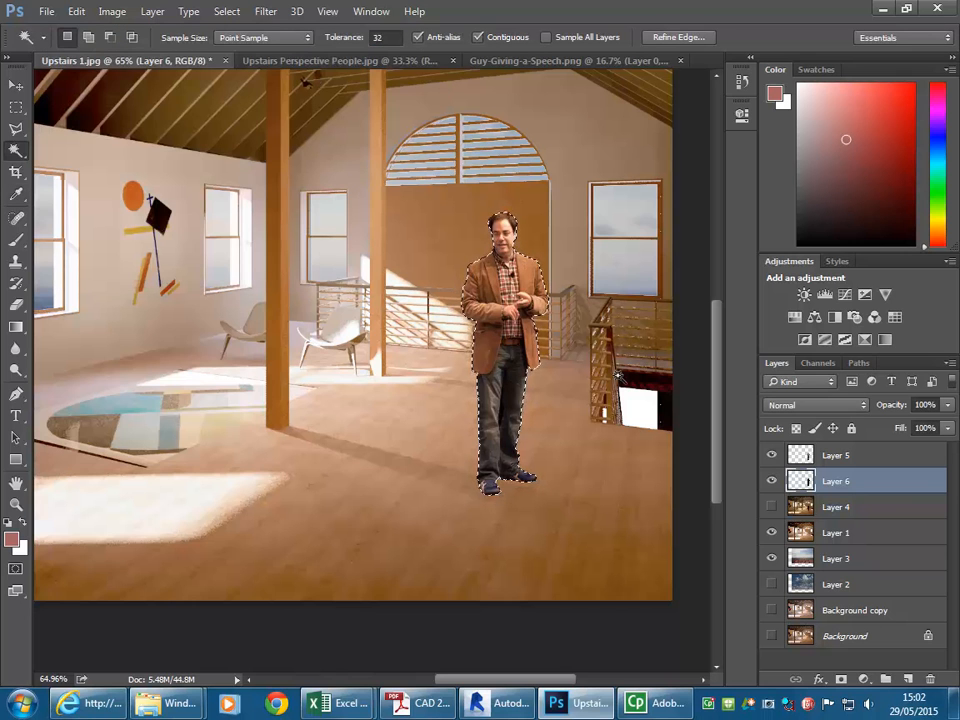
Flip the black silhouette downward from the man's feet with Free Transform to a height of about -31% and apply it
{"action": "key", "text": "ctrl+t"}
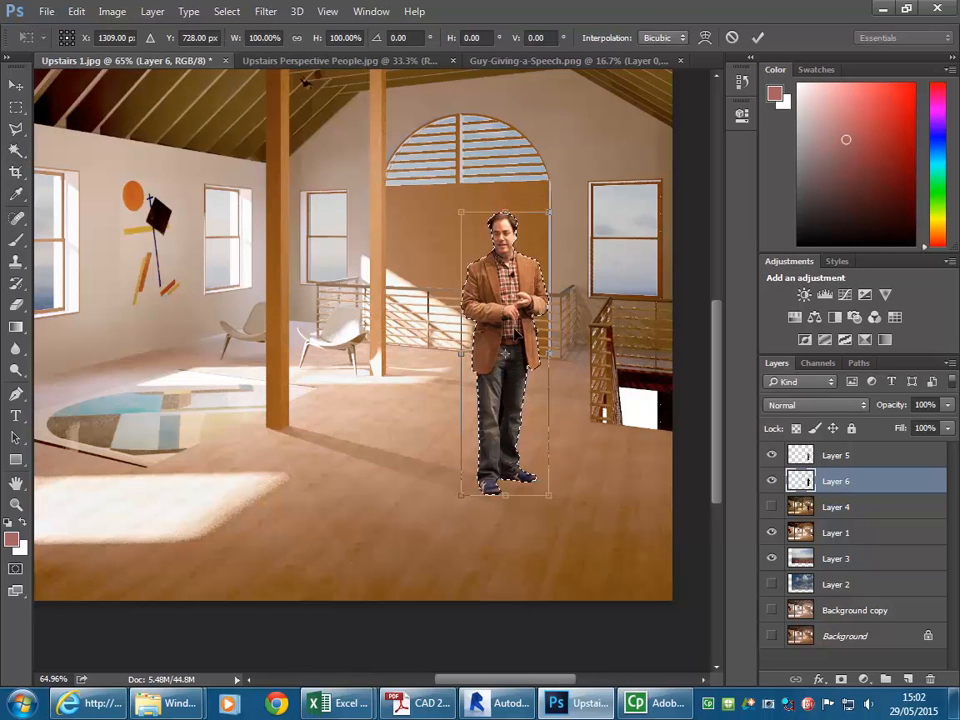
{"action": "left_click_drag", "start_coordinate": [505, 210], "coordinate": [486, 433]}
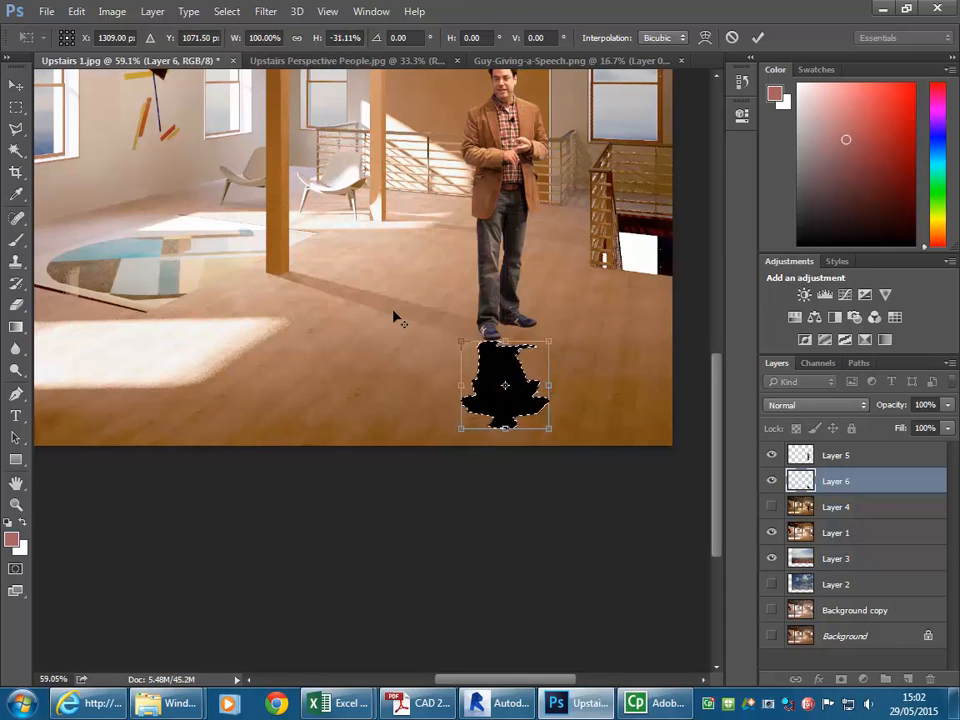
{"action": "scroll", "coordinate": [465, 315], "scroll_direction": "down", "scroll_amount": 3}
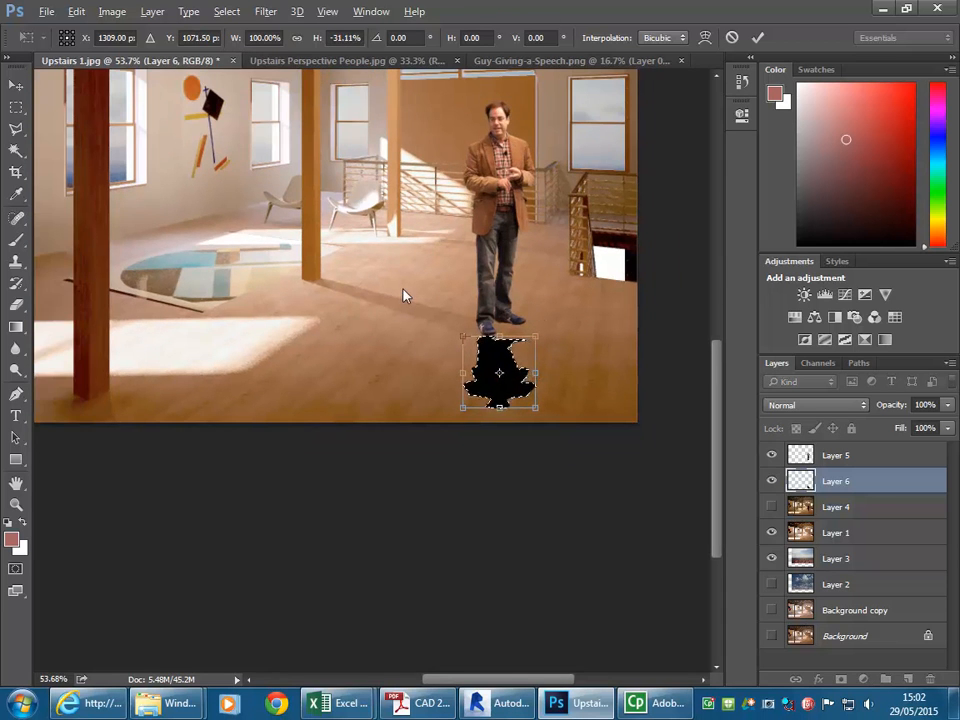
{"action": "left_click", "coordinate": [772, 505]}
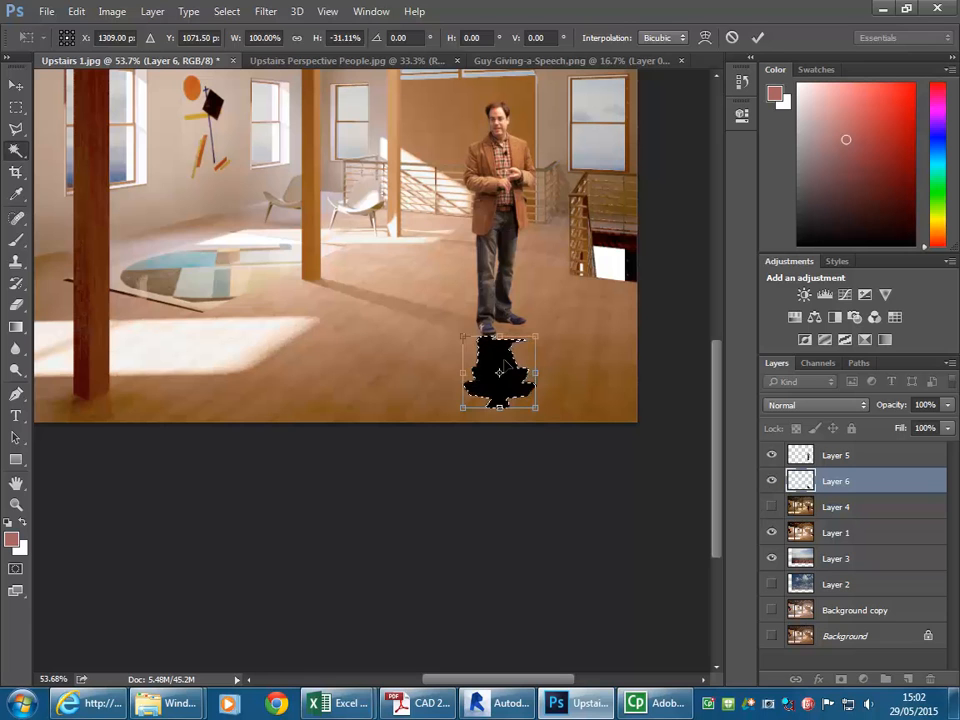
{"action": "key", "text": "Return"}
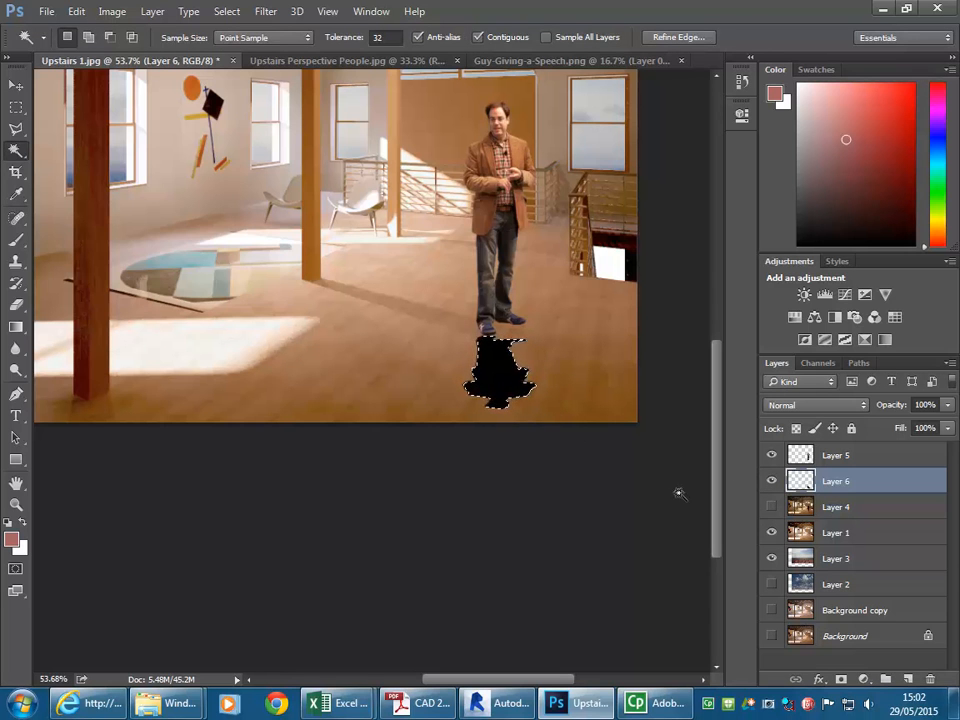
Toggle Layer 4's visibility to compare the silhouette with the rendered figure's shadow, leaving the layer hidden
{"action": "left_click", "coordinate": [774, 507]}
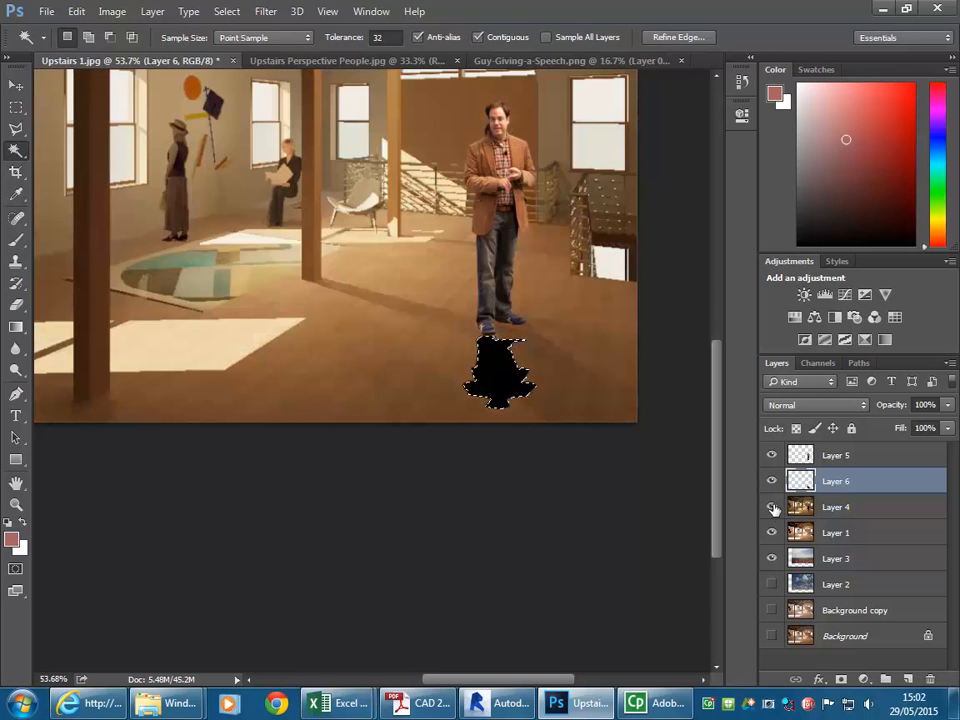
{"action": "left_click", "coordinate": [774, 507]}
{"action": "left_click", "coordinate": [774, 507]}
{"action": "left_click", "coordinate": [774, 507]}
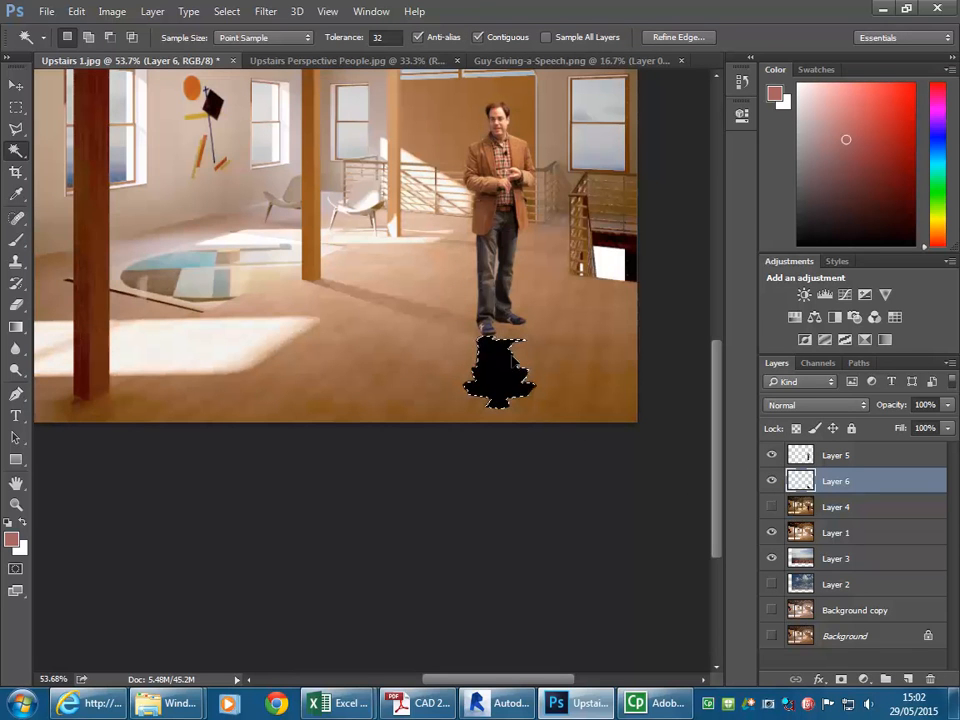
Skew and stretch the black silhouette diagonally across the floor, past the picture's lower-right corner, with about 60° horizontal skew
{"action": "left_click", "coordinate": [76, 11]}
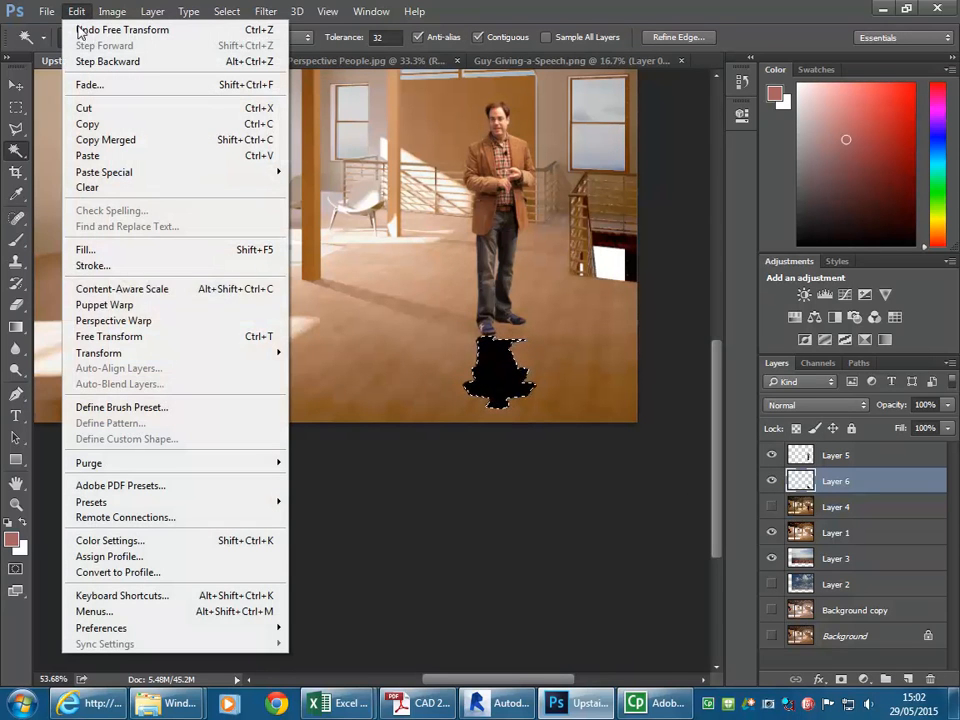
{"action": "mouse_move", "coordinate": [115, 353]}
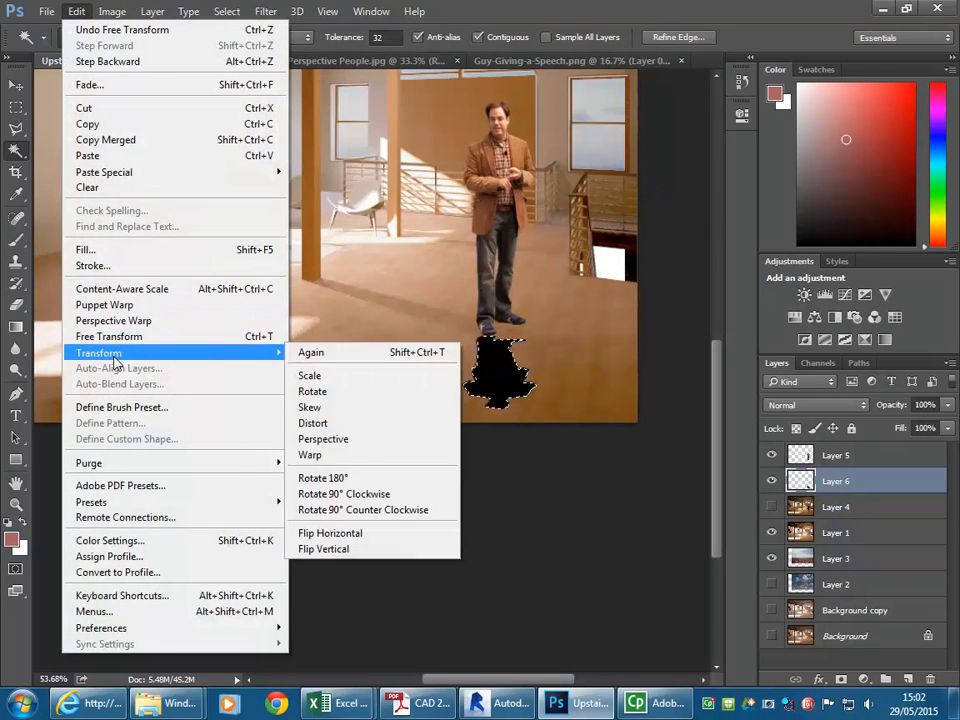
{"action": "left_click", "coordinate": [310, 407]}
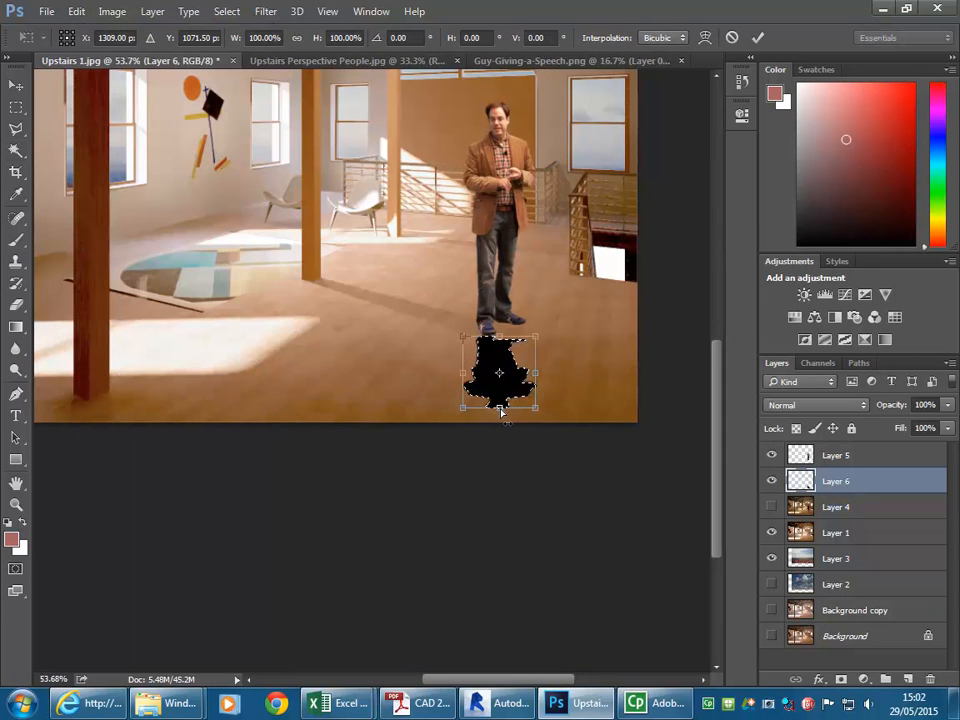
{"action": "left_click_drag", "start_coordinate": [501, 410], "coordinate": [553, 508]}
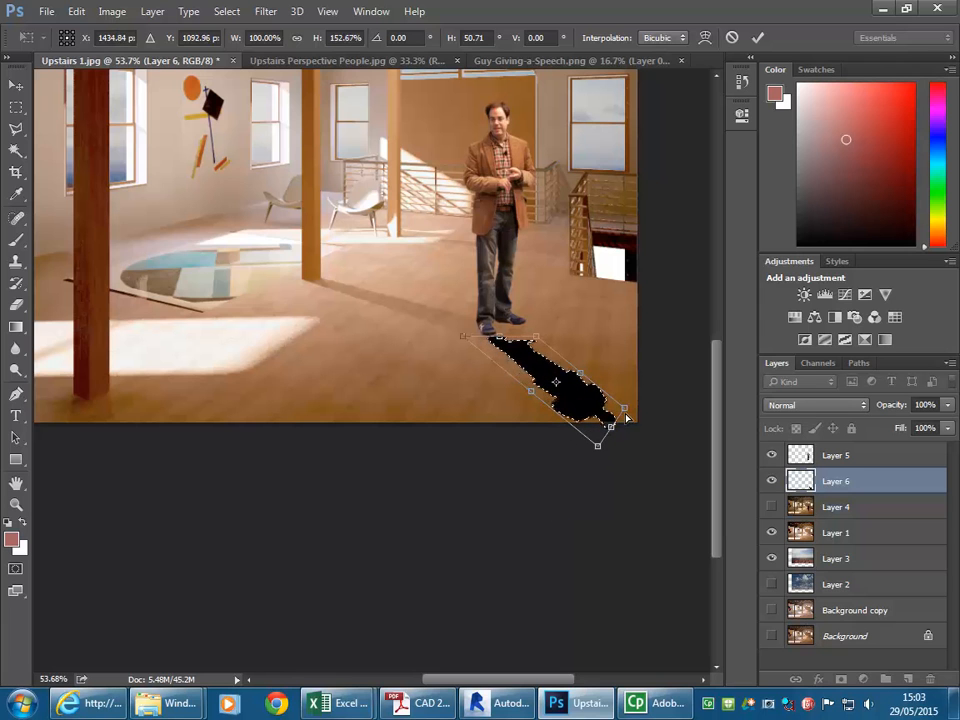
{"action": "left_click_drag", "start_coordinate": [628, 413], "coordinate": [687, 450]}
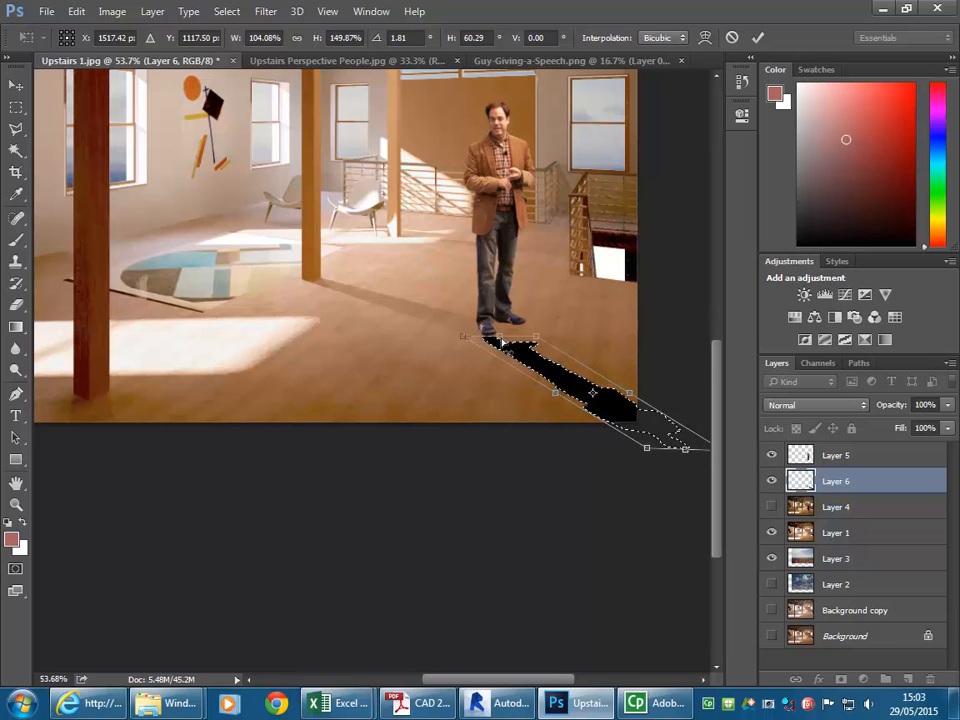
Pull the near end of the skewed silhouette up beneath the man's shoes and apply the transform
{"action": "left_click_drag", "start_coordinate": [500, 330], "coordinate": [477, 318]}
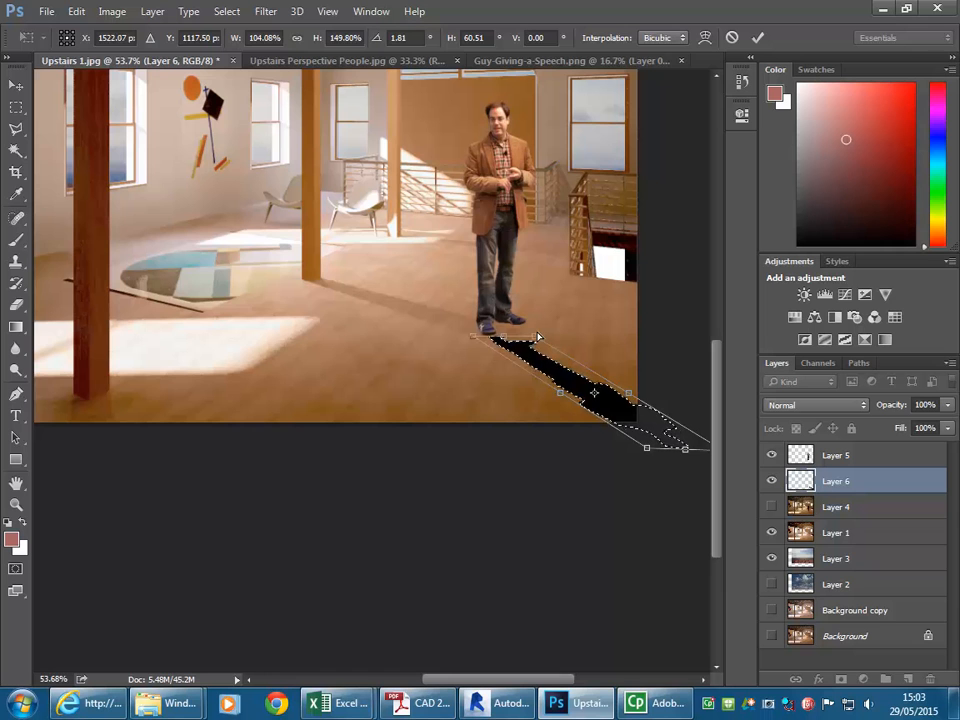
{"action": "left_click_drag", "start_coordinate": [536, 340], "coordinate": [529, 300]}
{"action": "mouse_move", "coordinate": [474, 342]}
{"action": "left_mouse_down"}
{"action": "mouse_move", "coordinate": [482, 311]}
{"action": "mouse_move", "coordinate": [464, 305]}
{"action": "mouse_move", "coordinate": [501, 318]}
{"action": "mouse_move", "coordinate": [492, 326]}
{"action": "mouse_move", "coordinate": [528, 324]}
{"action": "mouse_move", "coordinate": [518, 315]}
{"action": "mouse_move", "coordinate": [462, 331]}
{"action": "left_mouse_up"}
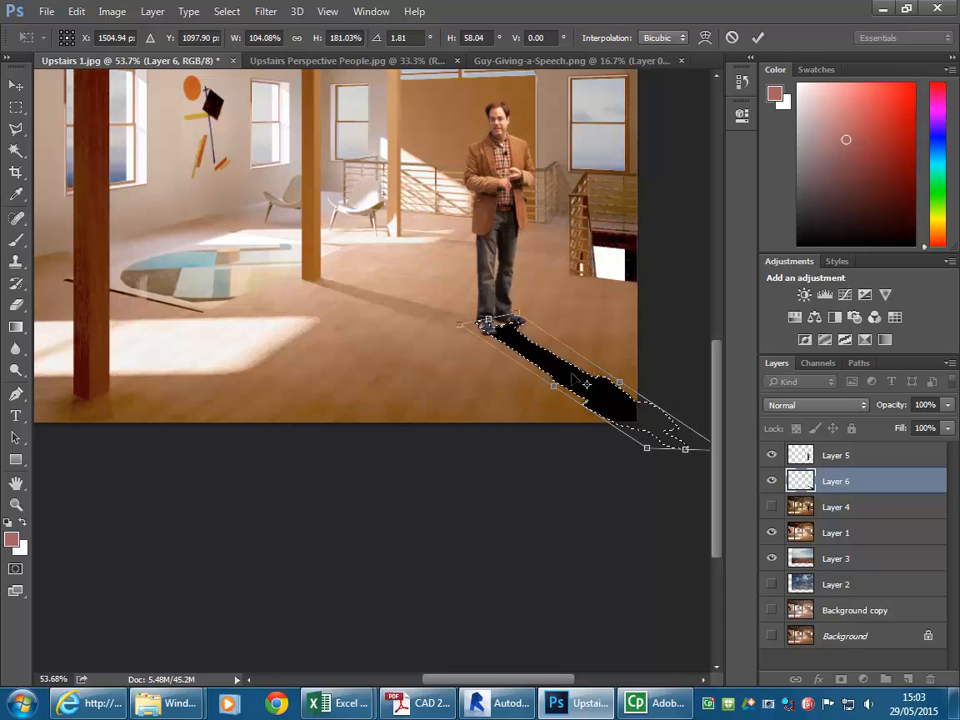
{"action": "key", "text": "Return"}
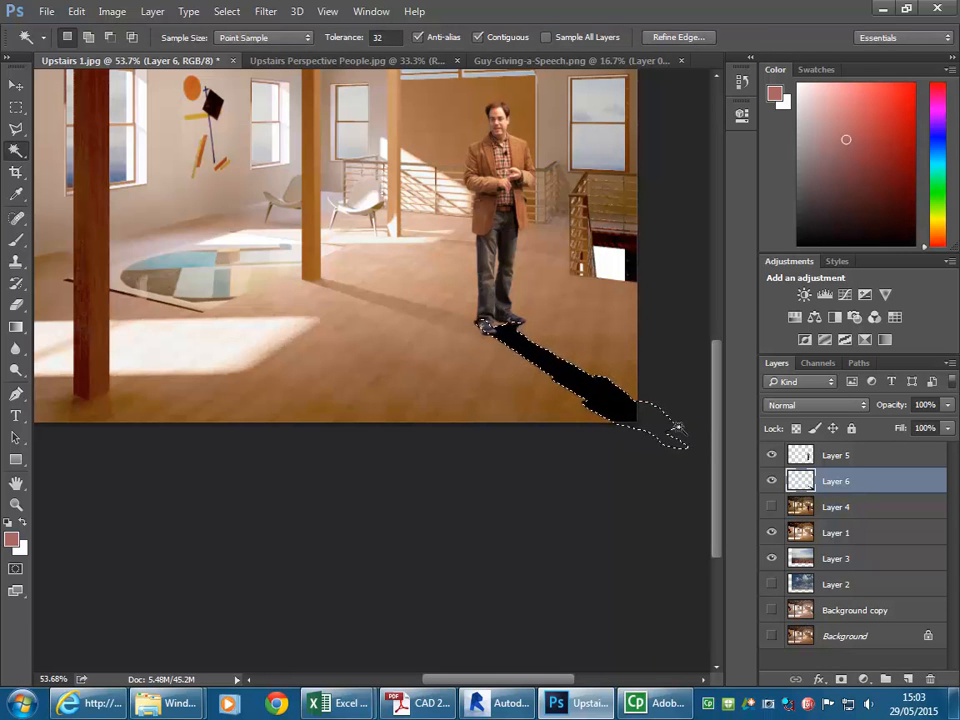
Set the shadow layer's blend mode to Multiply and its opacity to 27%
{"action": "left_click", "coordinate": [864, 406]}
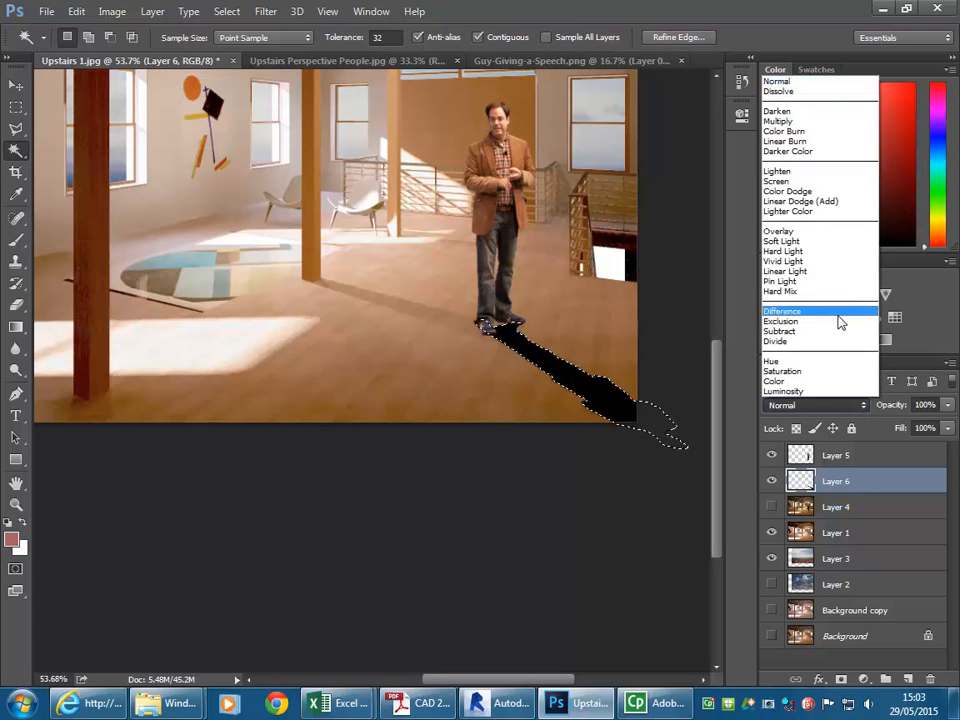
{"action": "left_click", "coordinate": [800, 121]}
{"action": "left_click_drag", "start_coordinate": [947, 405], "coordinate": [886, 425]}
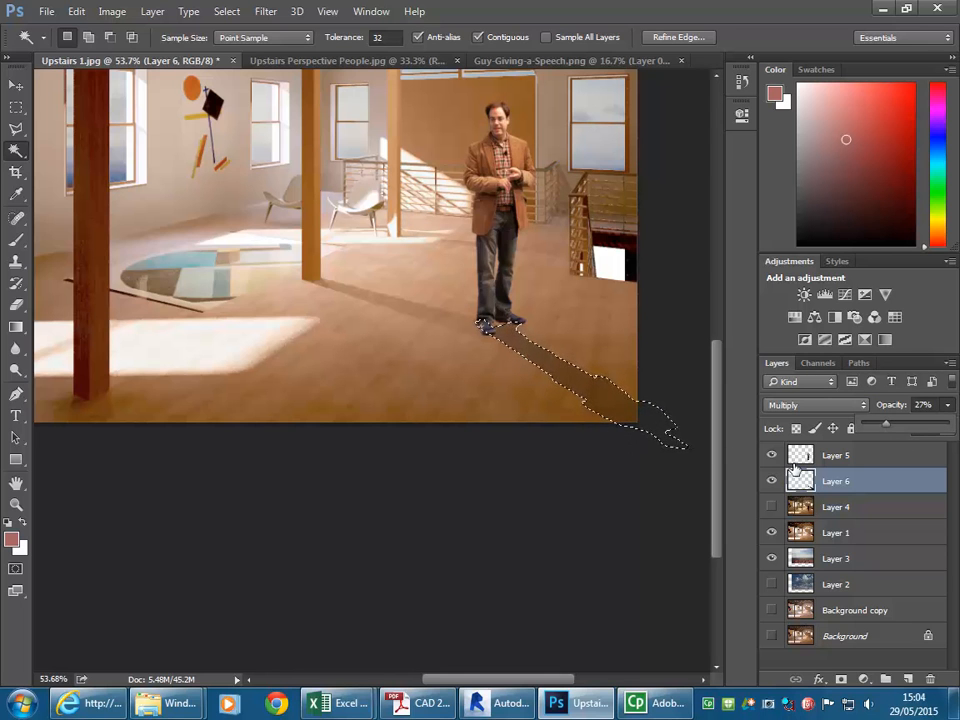
{"action": "left_click", "coordinate": [805, 484]}
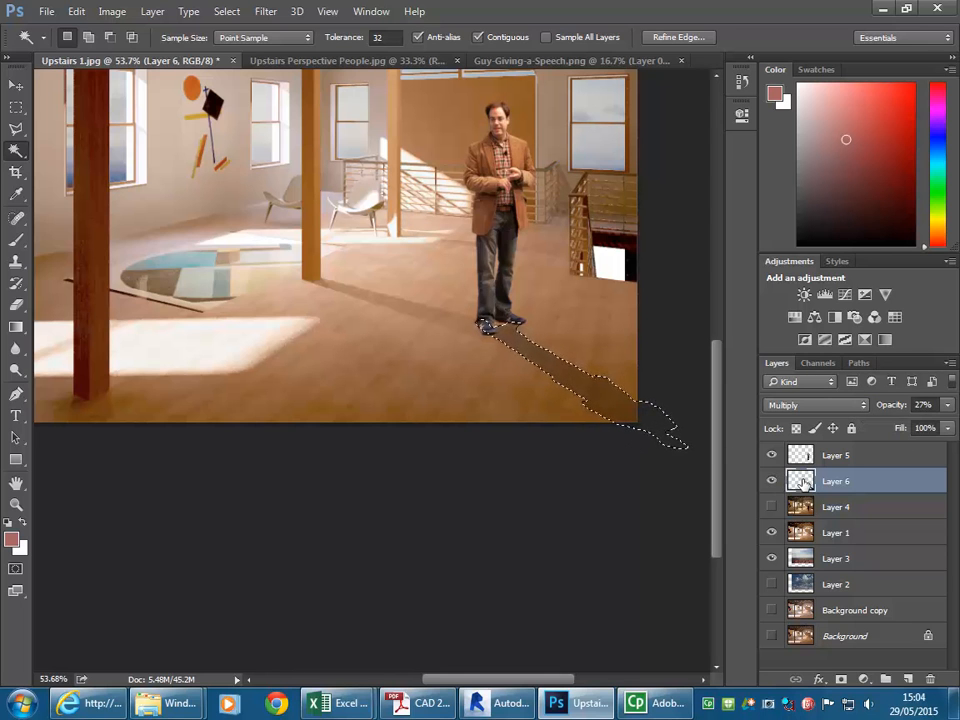
Apply the Blur More filter to the man's floor shadow on Layer 6 and clear the selection
{"action": "key", "text": "ctrl+d"}
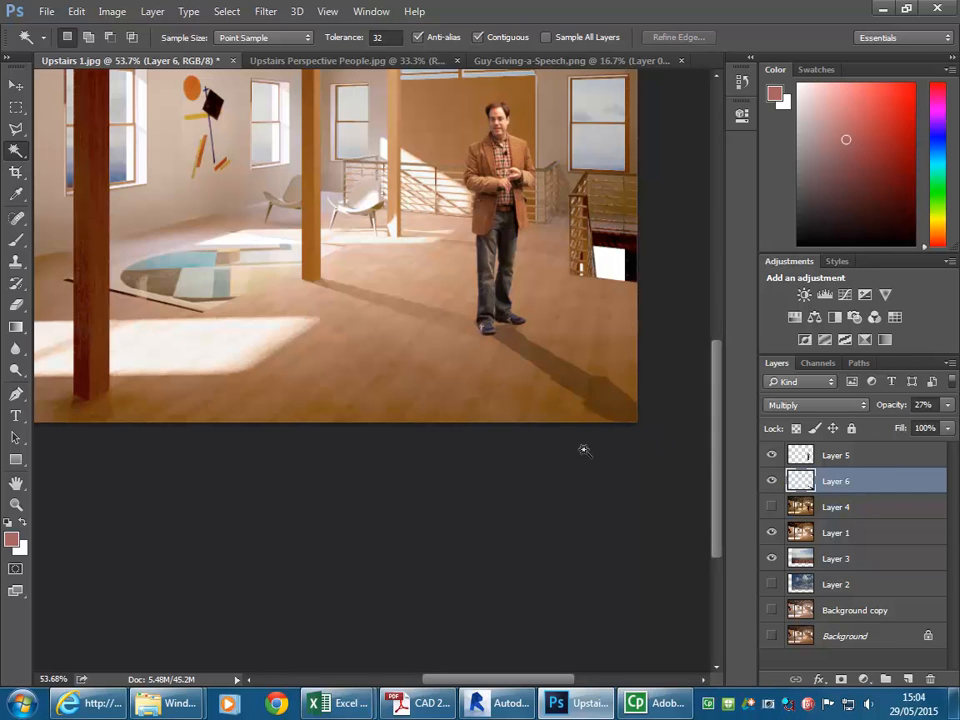
{"action": "key", "text": "ctrl+z"}
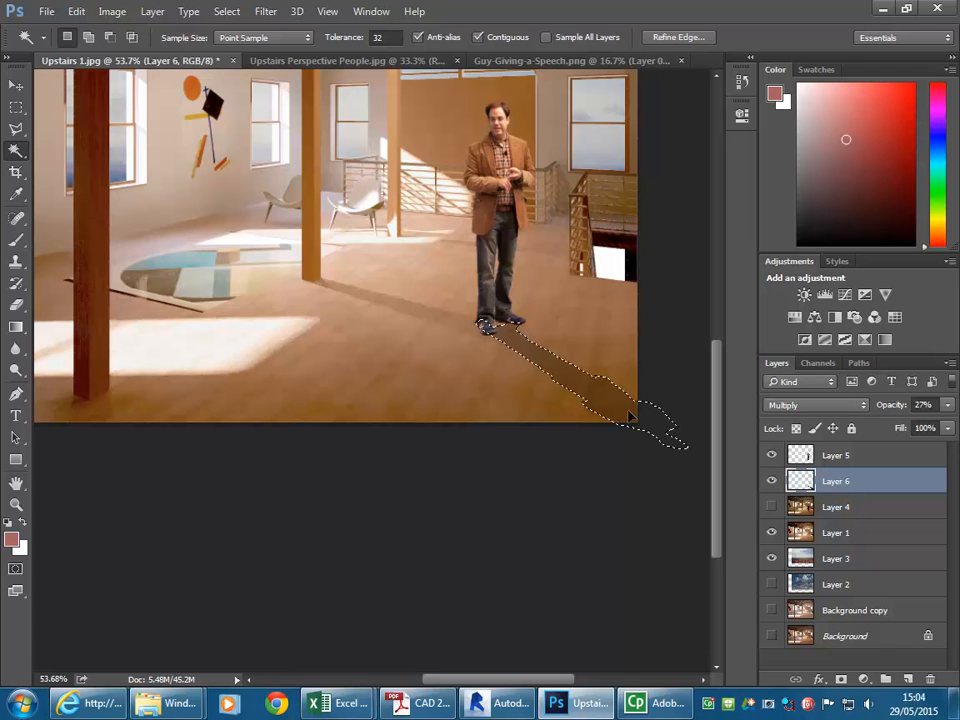
{"action": "left_click", "coordinate": [223, 12]}
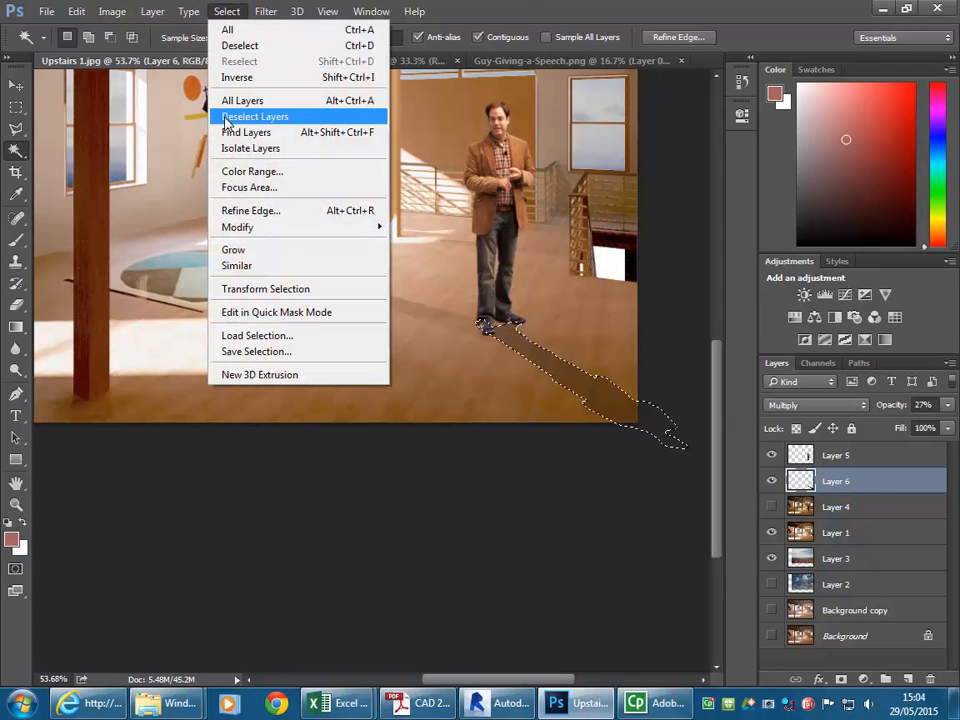
{"action": "mouse_move", "coordinate": [265, 11]}
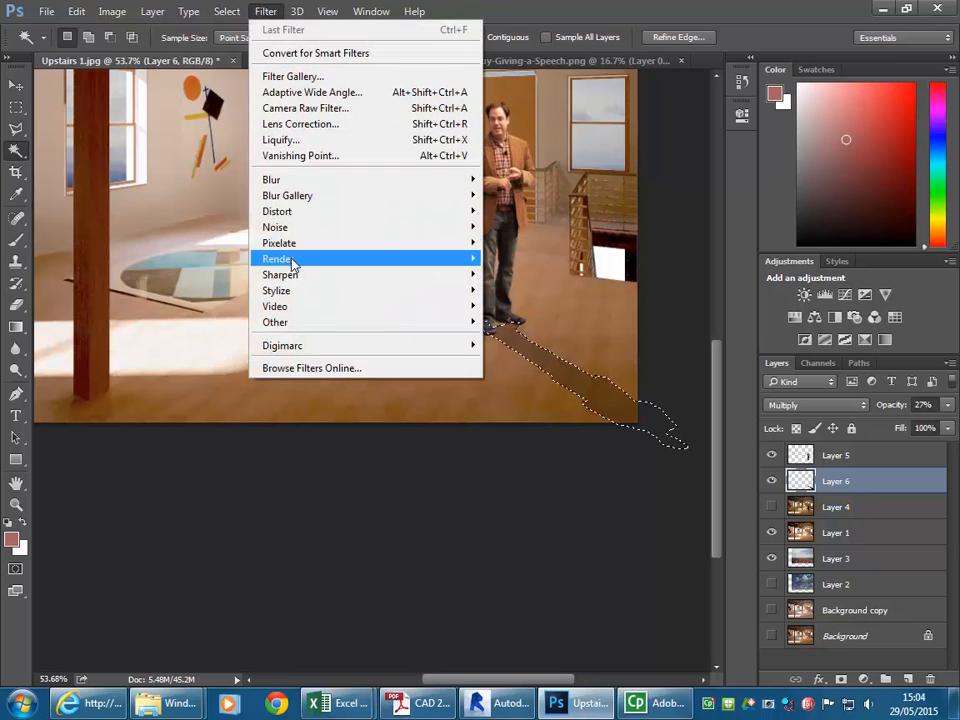
{"action": "mouse_move", "coordinate": [300, 181]}
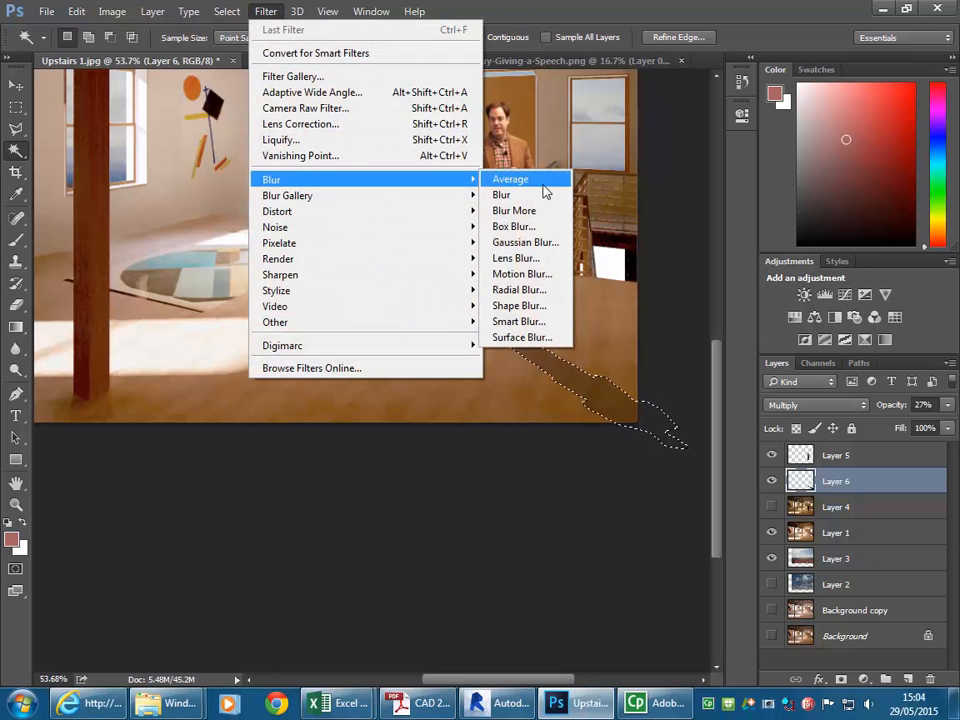
{"action": "left_click", "coordinate": [520, 212]}
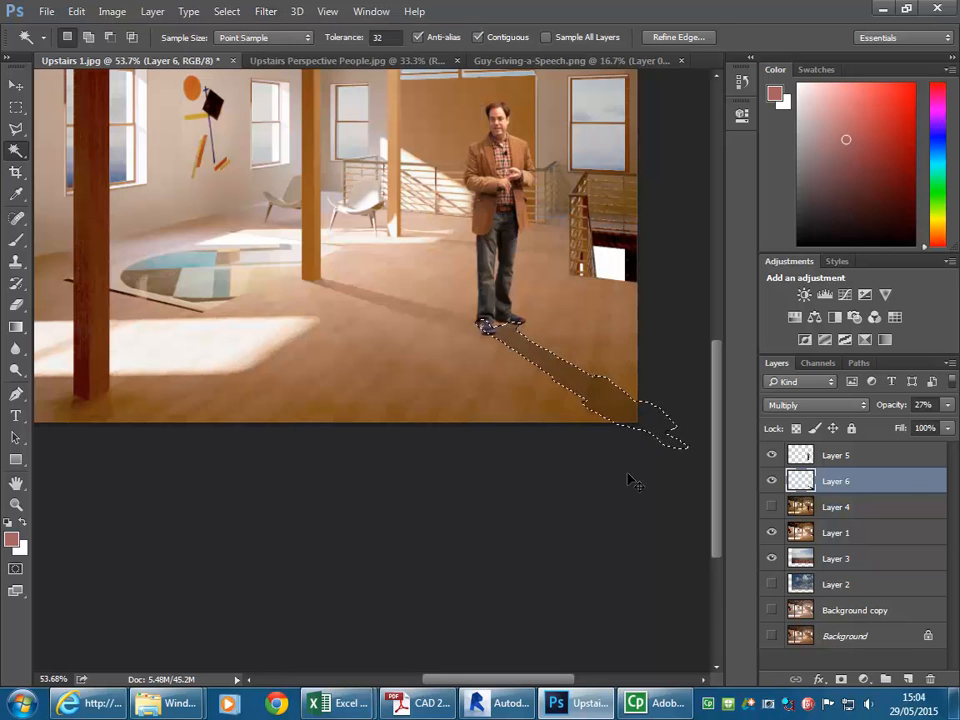
{"action": "key", "text": "ctrl+d"}
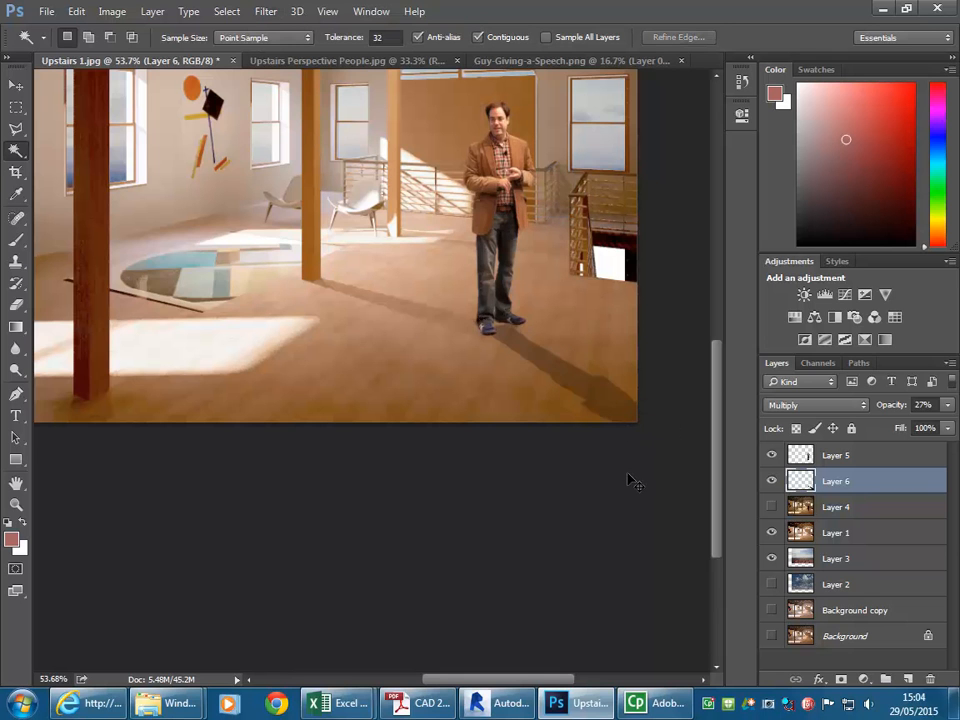
Lower the shadow layer's opacity to 14% and leave nothing selected
{"action": "scroll", "coordinate": [628, 384], "scroll_direction": "up", "scroll_amount": 5}
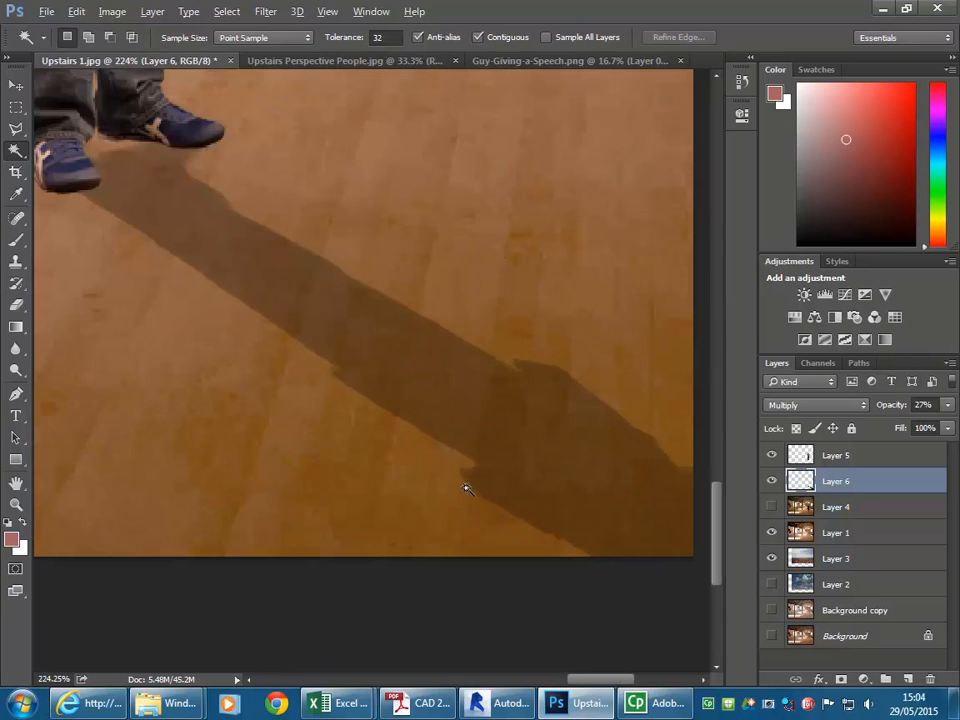
{"action": "scroll", "coordinate": [467, 487], "scroll_direction": "down", "scroll_amount": 6}
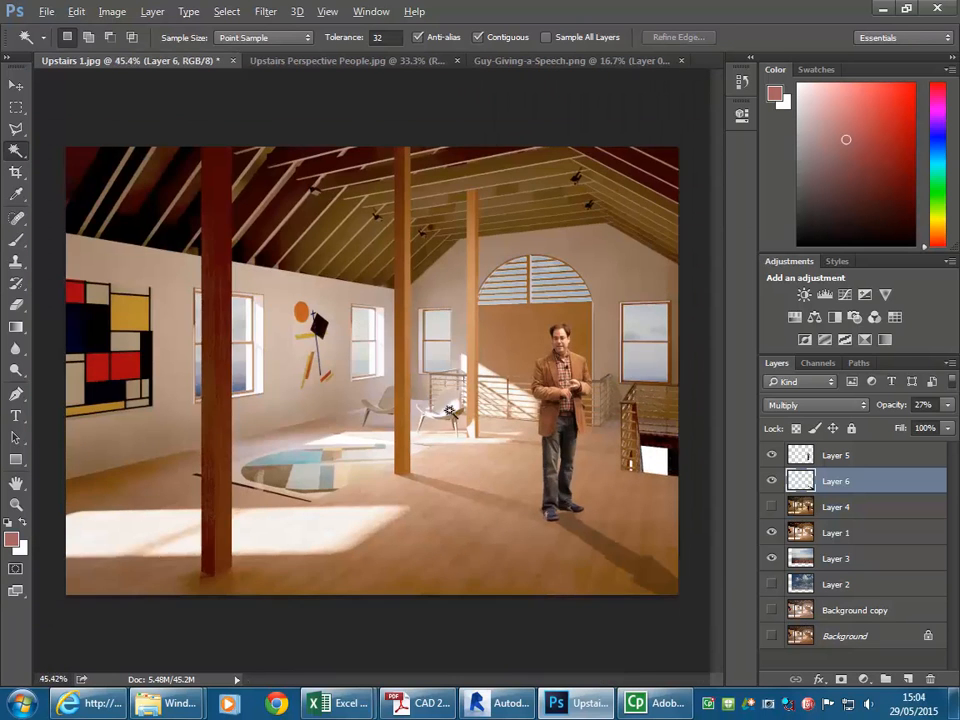
{"action": "scroll", "coordinate": [450, 410], "scroll_direction": "down", "scroll_amount": 1}
{"action": "key", "text": "alt"}
{"action": "left_click", "coordinate": [951, 407]}
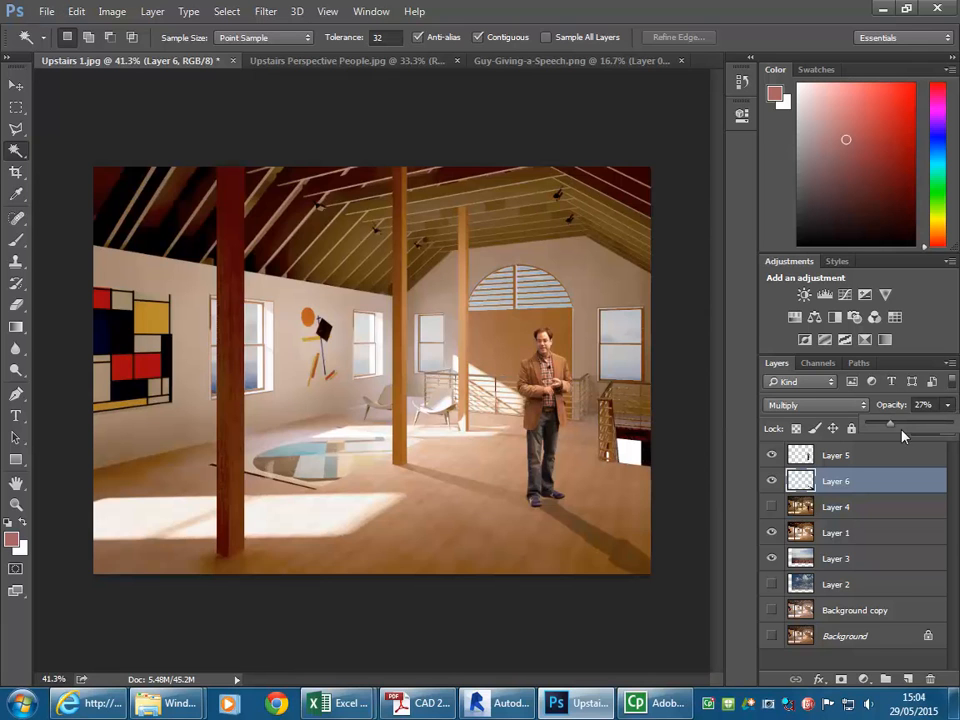
{"action": "left_click_drag", "start_coordinate": [890, 424], "coordinate": [881, 428]}
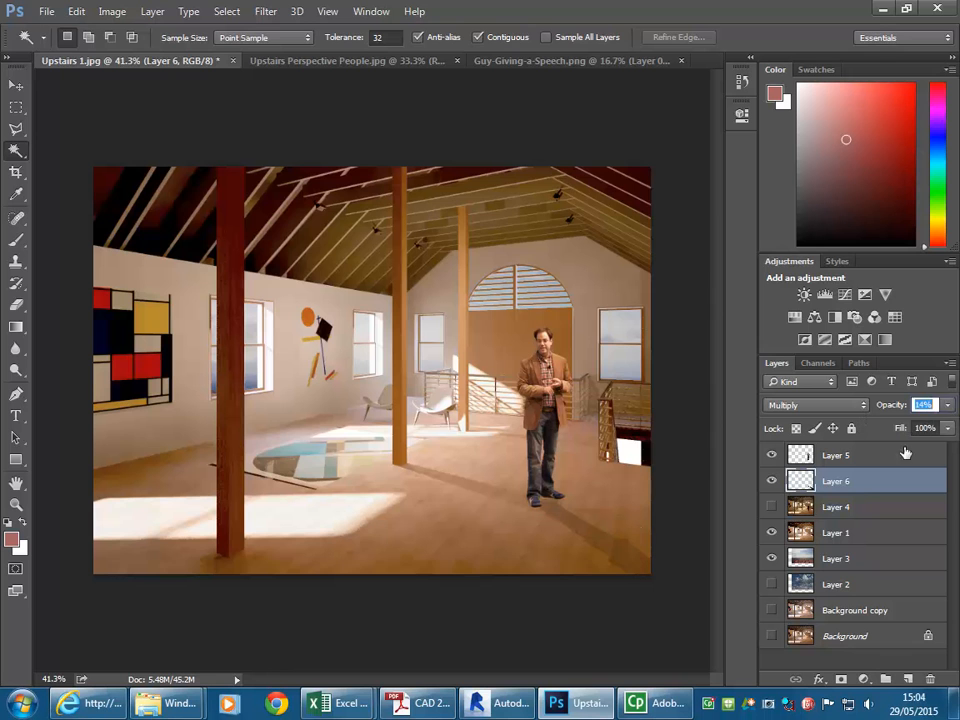
{"action": "left_click", "coordinate": [503, 511]}
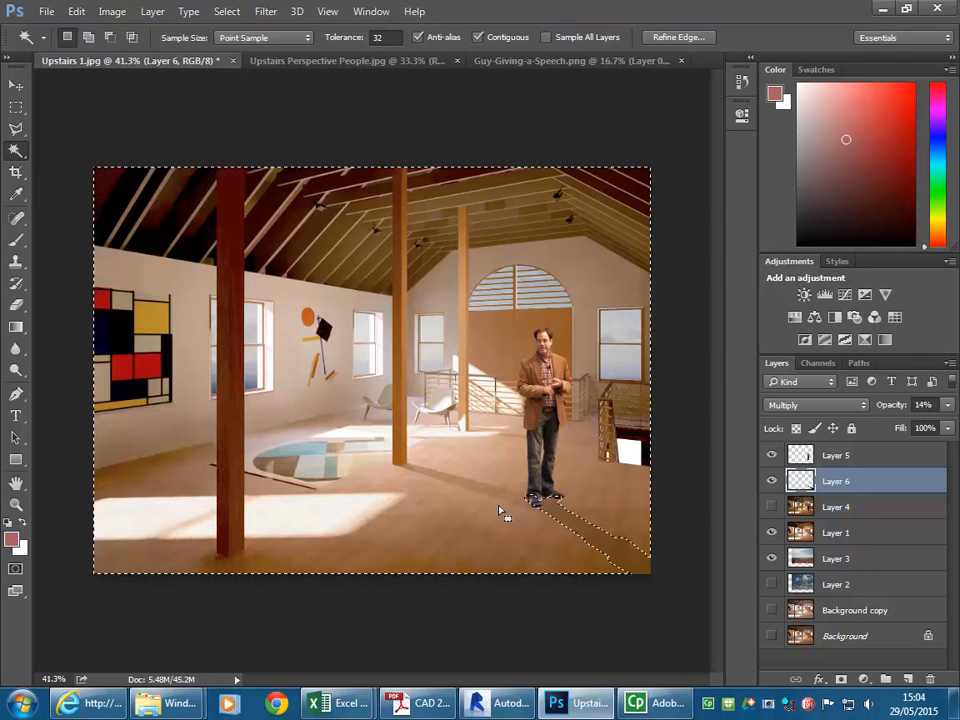
{"action": "key", "text": "ctrl+d"}
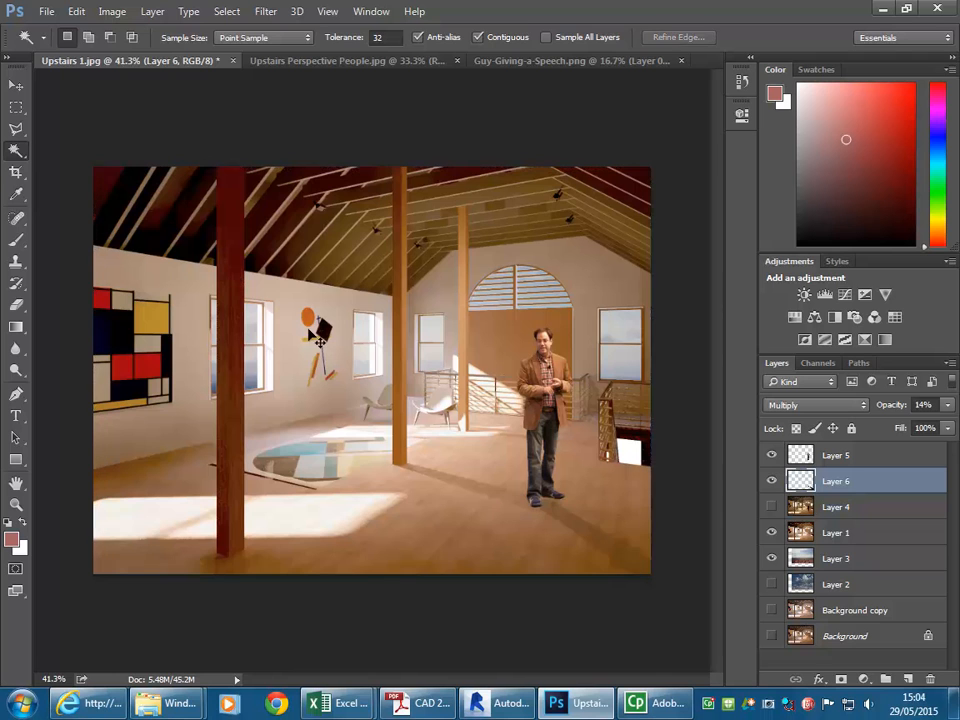
Skew the floor shadow further right and lift its outer lower corner, reaching about 108% width and -6.7° rotation
{"action": "key", "text": "ctrl+t"}
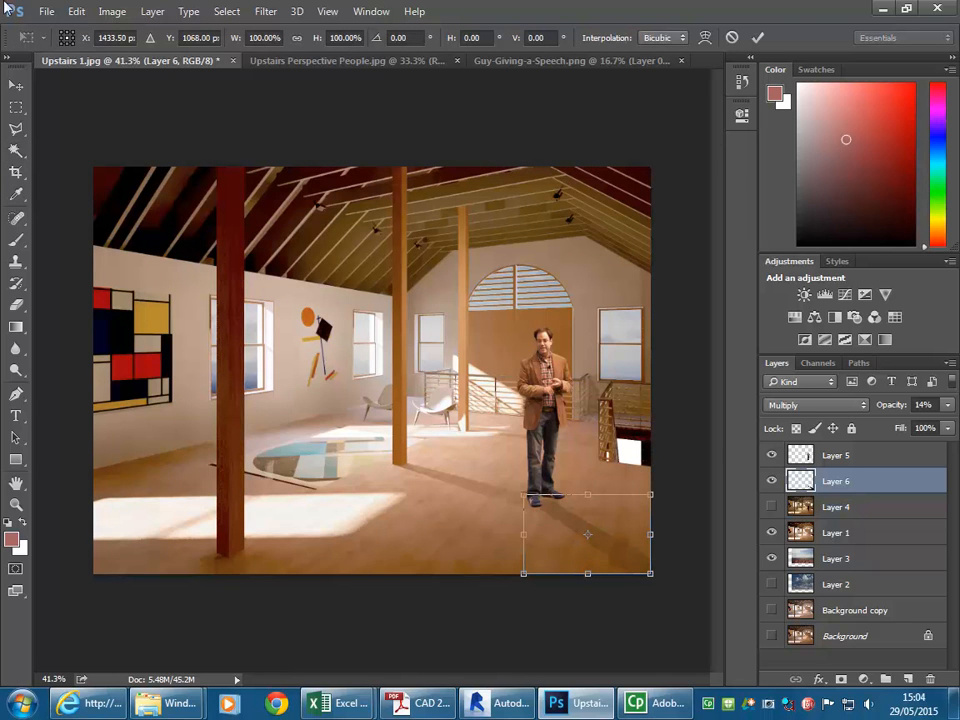
{"action": "left_click", "coordinate": [72, 14]}
{"action": "mouse_move", "coordinate": [138, 358]}
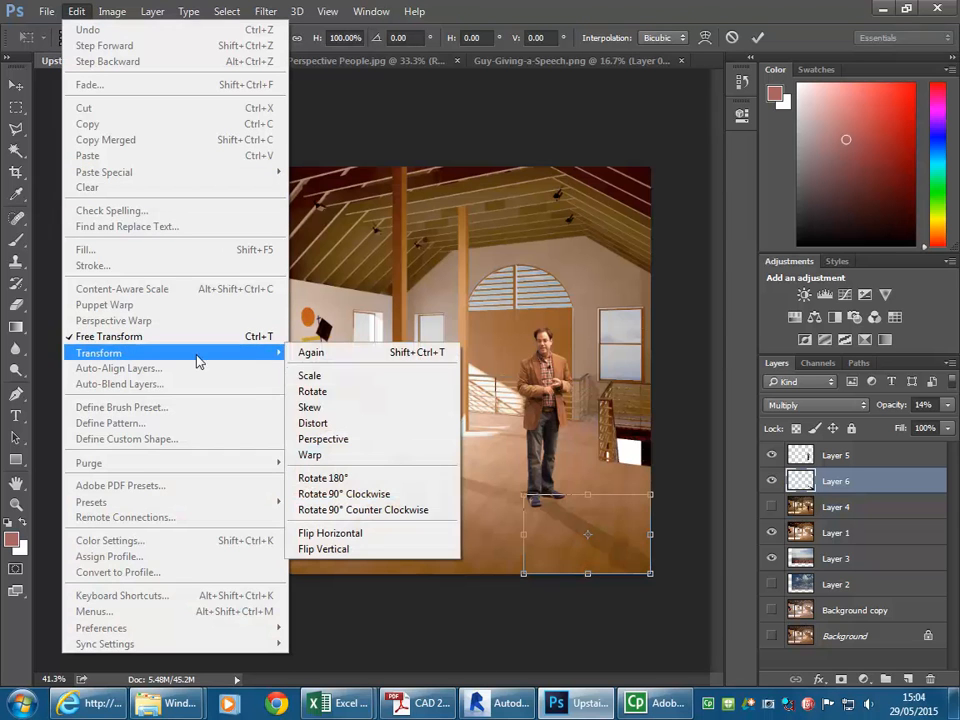
{"action": "left_click", "coordinate": [336, 410]}
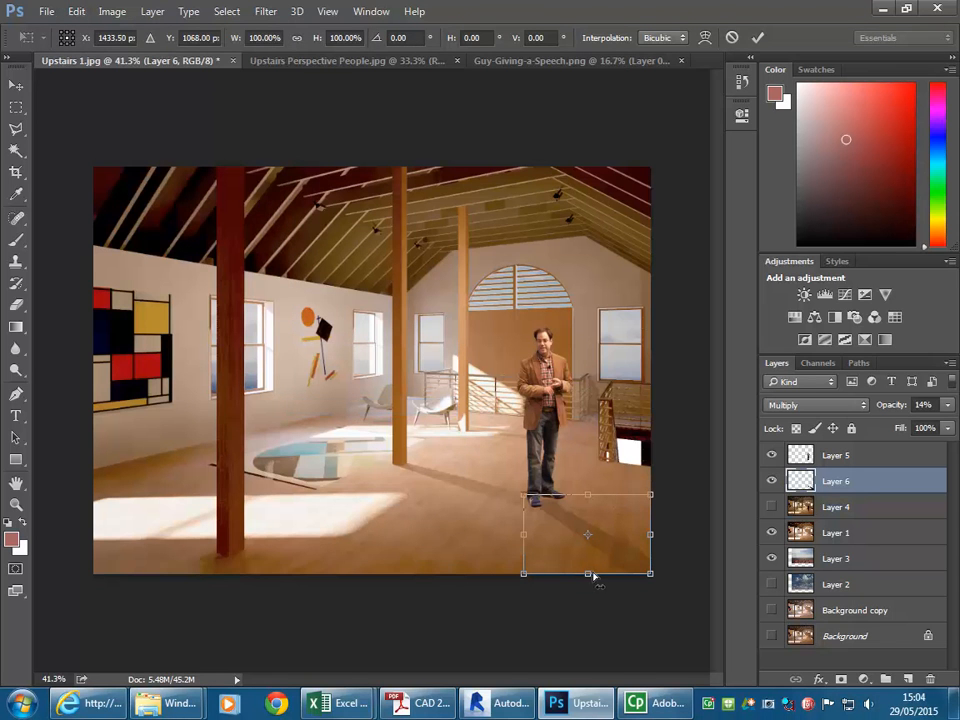
{"action": "left_click_drag", "start_coordinate": [590, 576], "coordinate": [615, 575]}
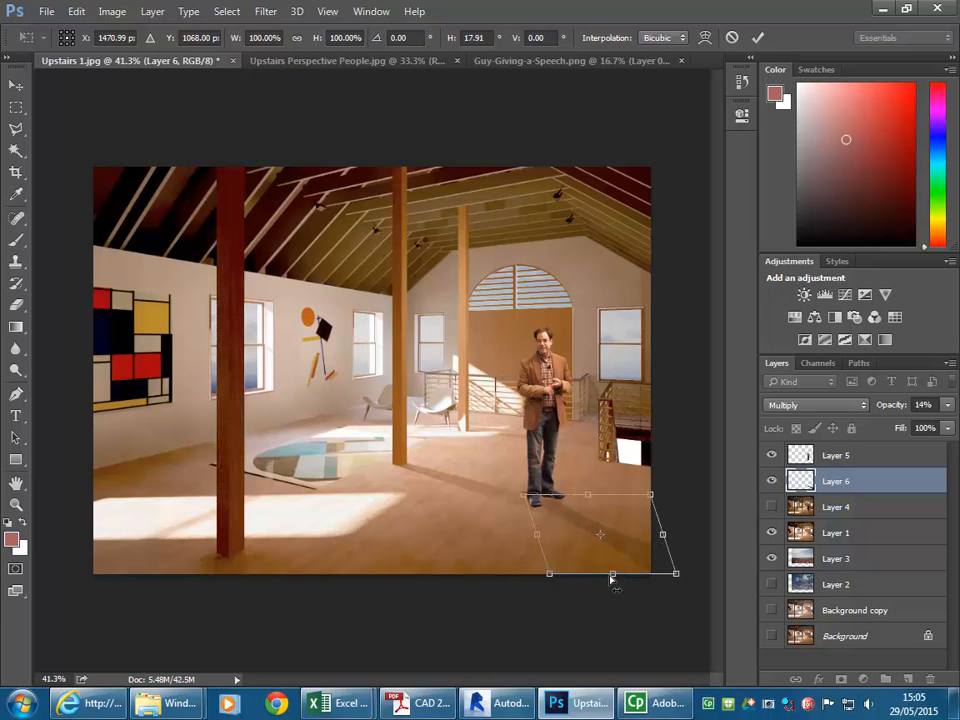
{"action": "left_click_drag", "start_coordinate": [676, 574], "coordinate": [682, 560]}
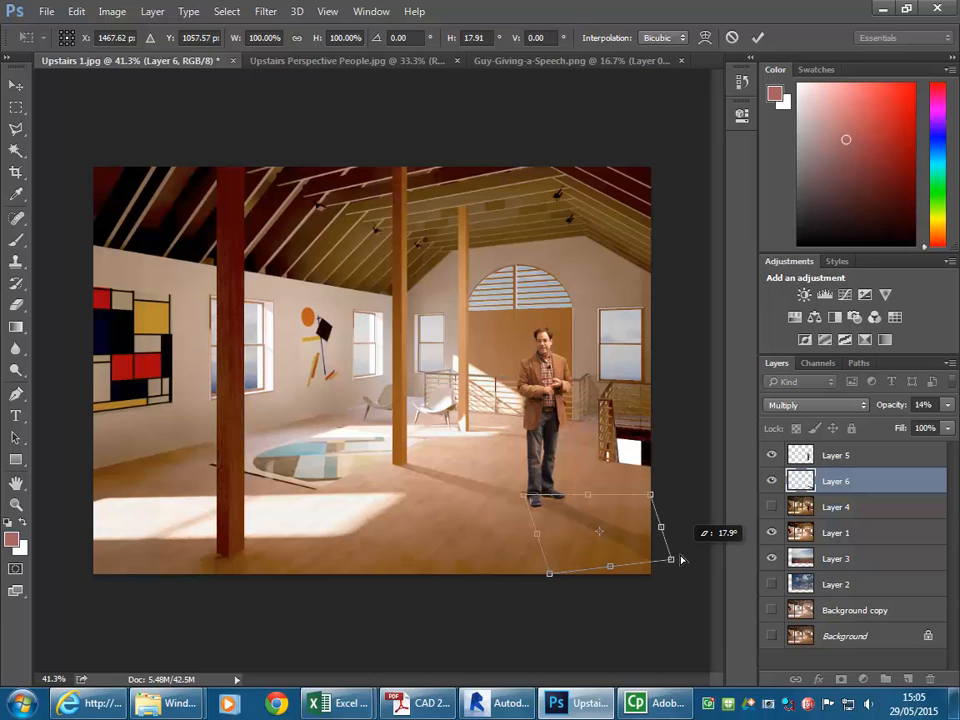
{"action": "left_click_drag", "start_coordinate": [555, 575], "coordinate": [536, 575]}
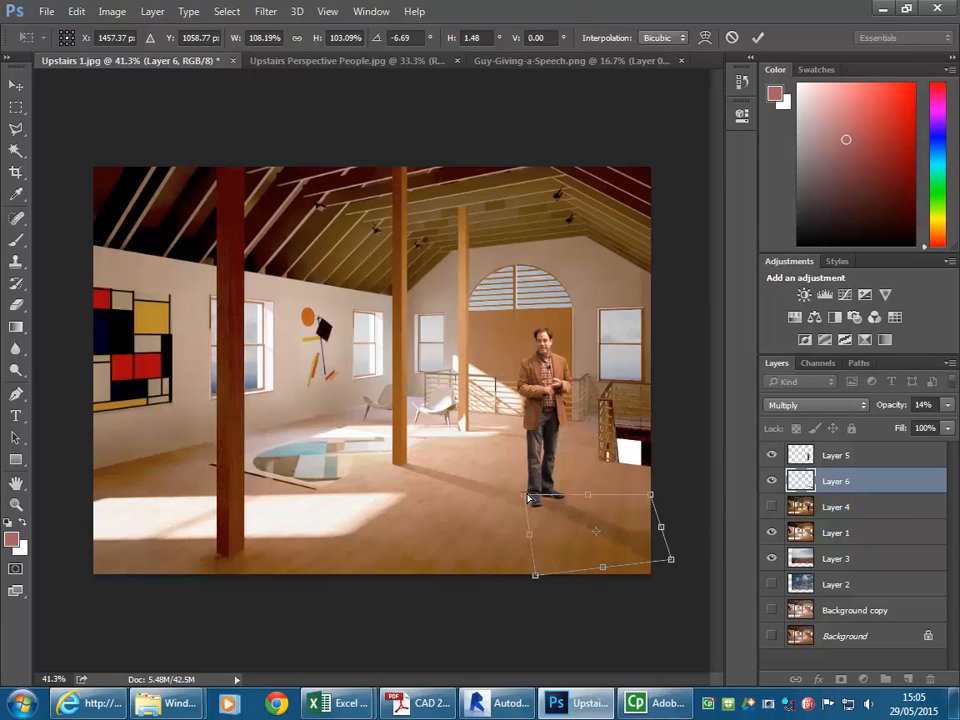
Raise the shadow's upper edge beneath the man's shoes, with about 3.2° horizontal skew, and apply the transform
{"action": "left_click_drag", "start_coordinate": [529, 498], "coordinate": [522, 502]}
{"action": "left_click_drag", "start_coordinate": [654, 495], "coordinate": [647, 484]}
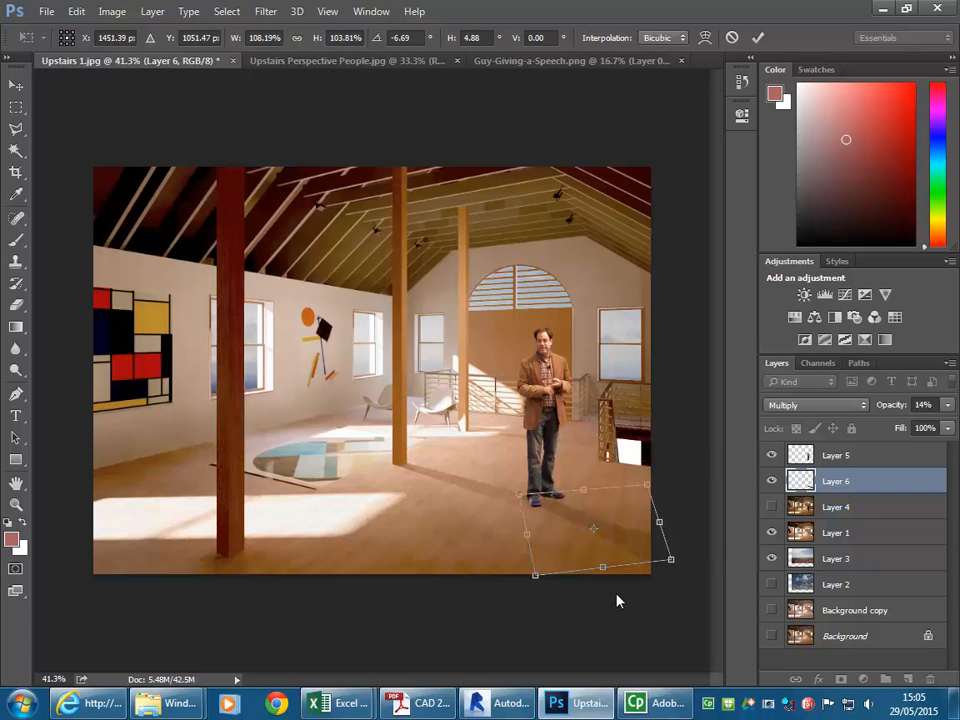
{"action": "left_click_drag", "start_coordinate": [590, 497], "coordinate": [586, 489]}
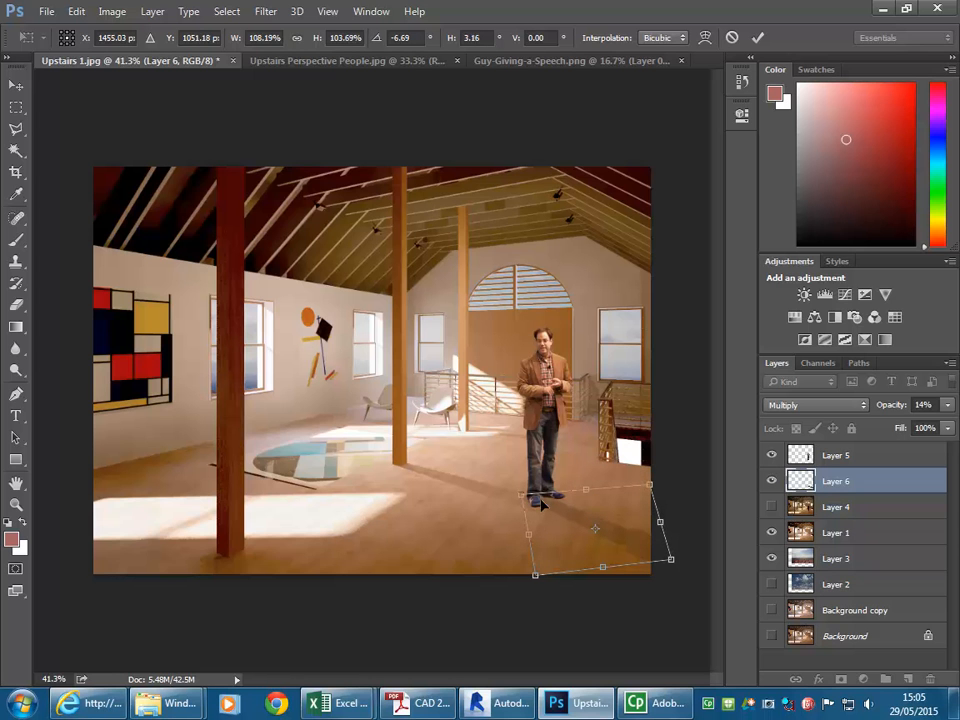
{"action": "scroll", "coordinate": [577, 497], "scroll_direction": "up", "scroll_amount": 6}
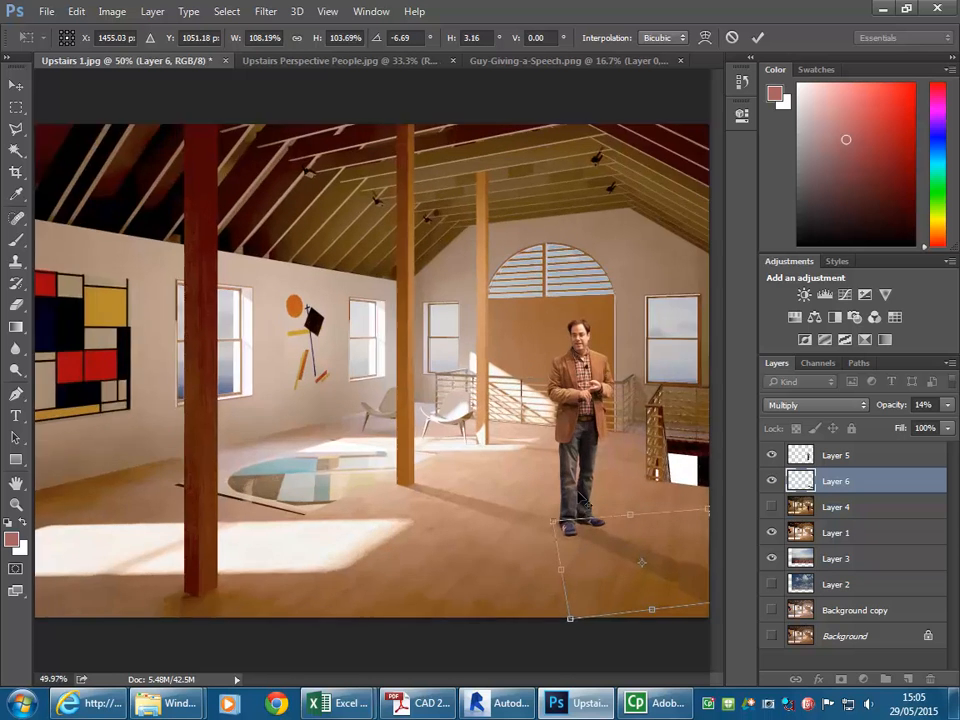
{"action": "scroll", "coordinate": [621, 578], "scroll_direction": "down", "scroll_amount": 3}
{"action": "scroll", "coordinate": [668, 546], "scroll_direction": "up", "scroll_amount": 3}
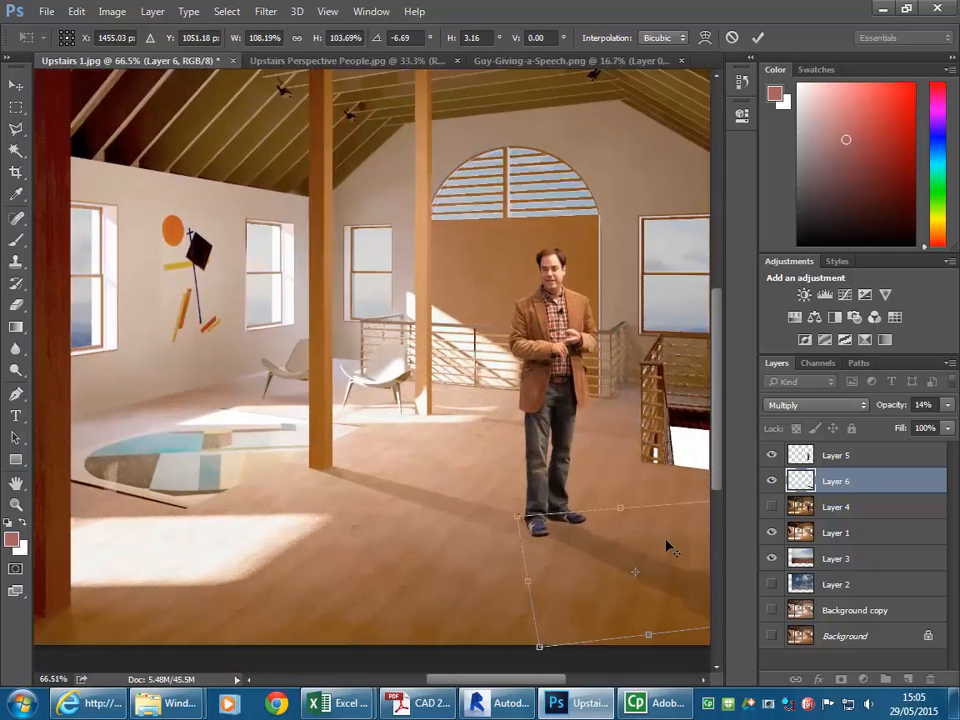
{"action": "left_click_drag", "start_coordinate": [654, 549], "coordinate": [515, 612]}
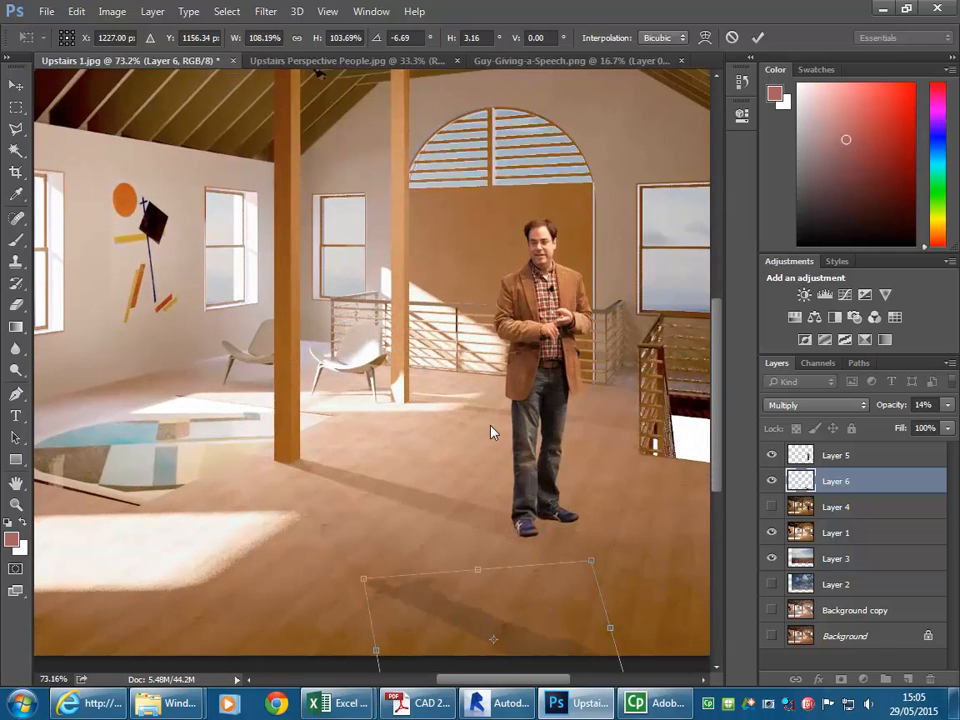
{"action": "key", "text": "ctrl+z"}
{"action": "key", "text": "Return"}
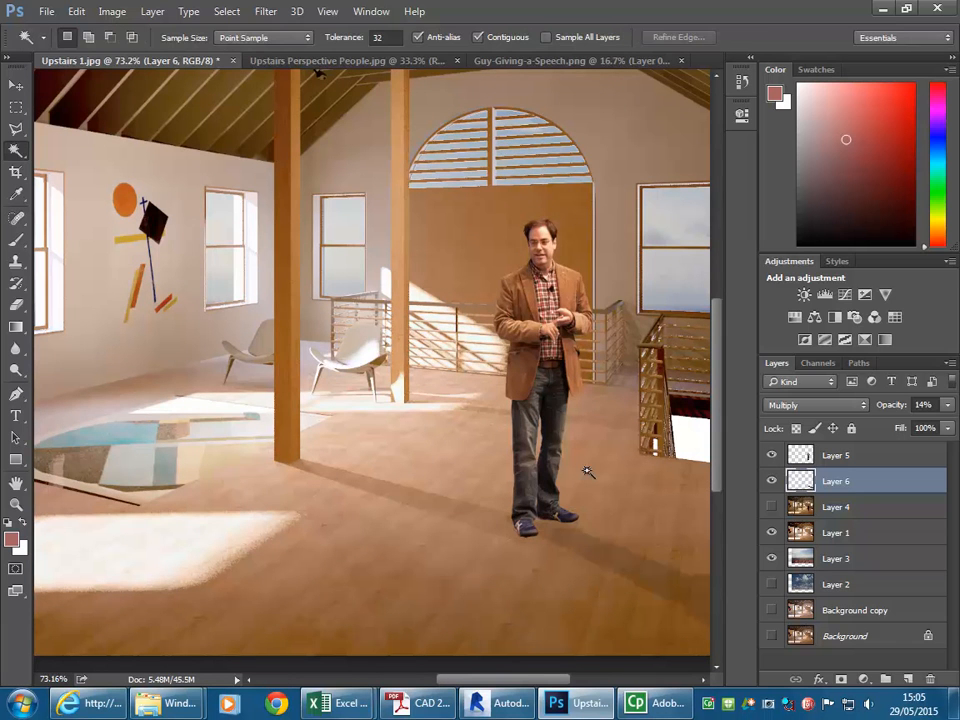
Set up the Brush tool with a 26 px size and 9% hardness
{"action": "key", "text": "ctrl+s"}
{"action": "left_click", "coordinate": [15, 219]}
{"action": "key", "text": "b"}
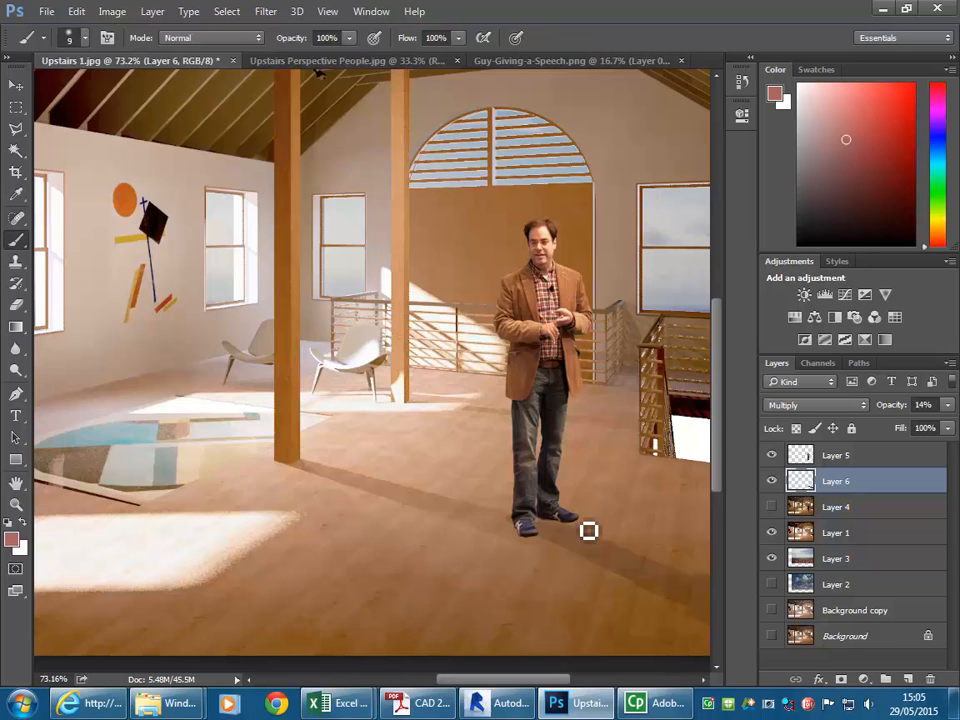
{"action": "key", "text": "bracketright"}
{"action": "key", "text": "bracketright"}
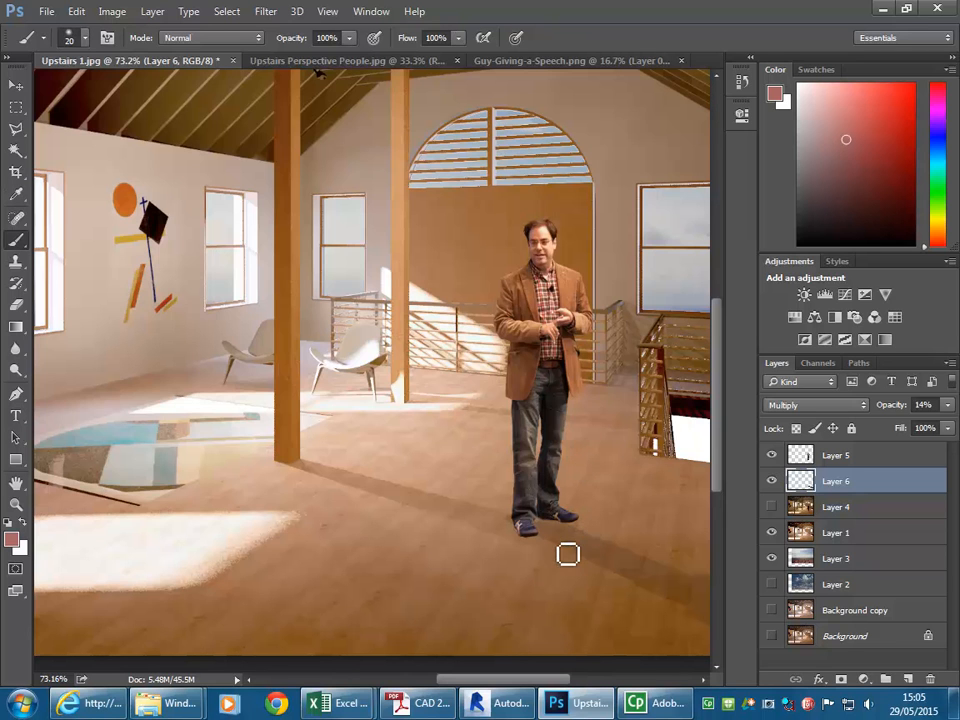
{"action": "right_click", "coordinate": [498, 474]}
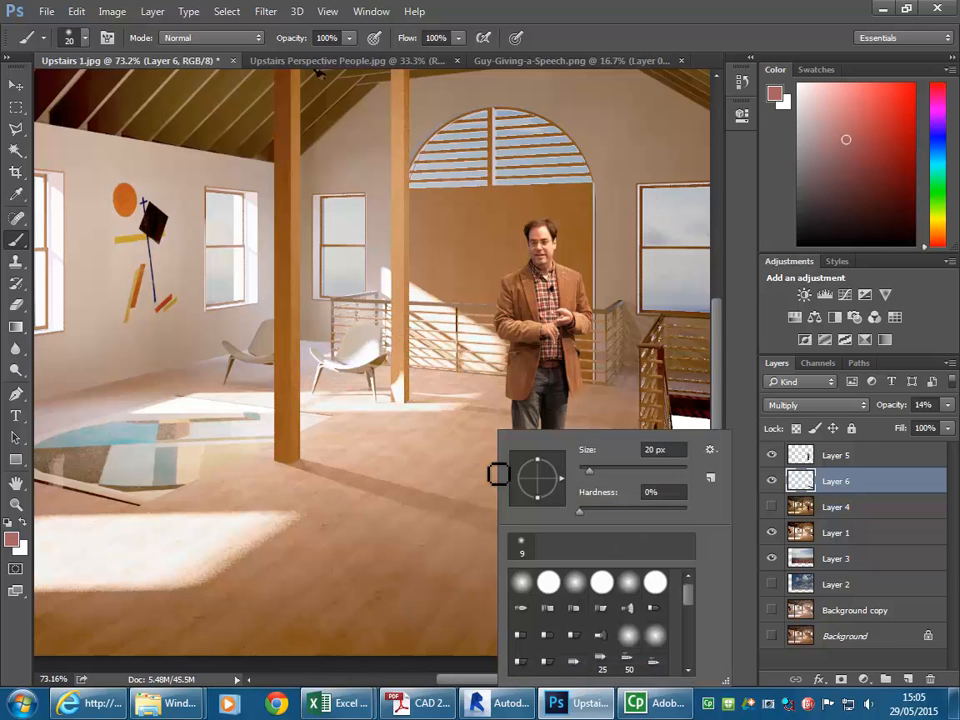
{"action": "left_click_drag", "start_coordinate": [590, 476], "coordinate": [589, 514]}
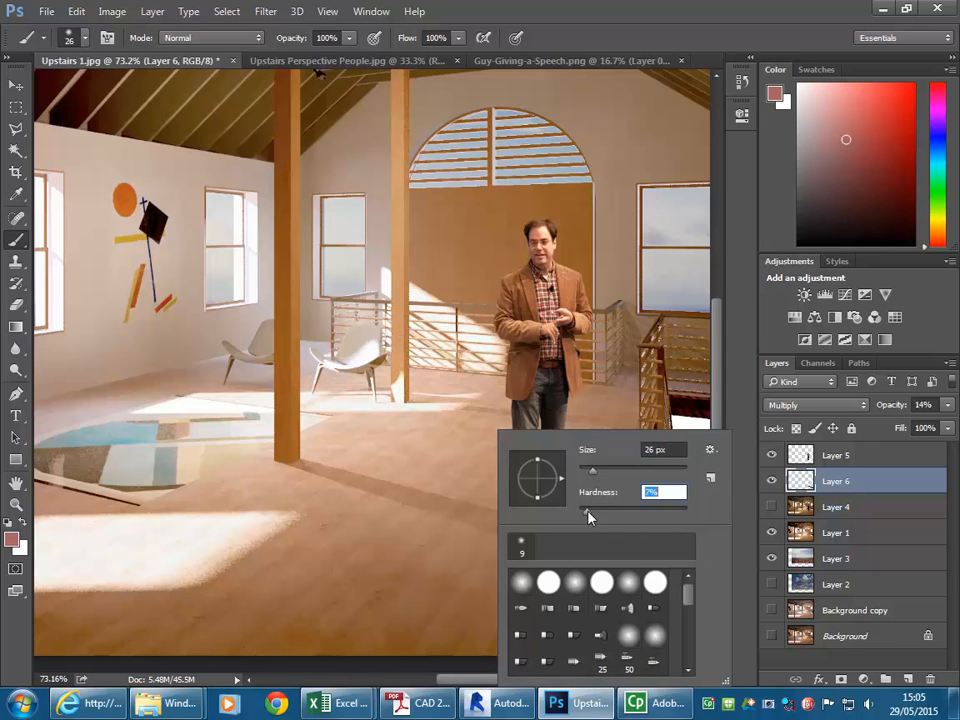
{"action": "right_click", "coordinate": [448, 506]}
{"action": "right_click", "coordinate": [182, 523]}
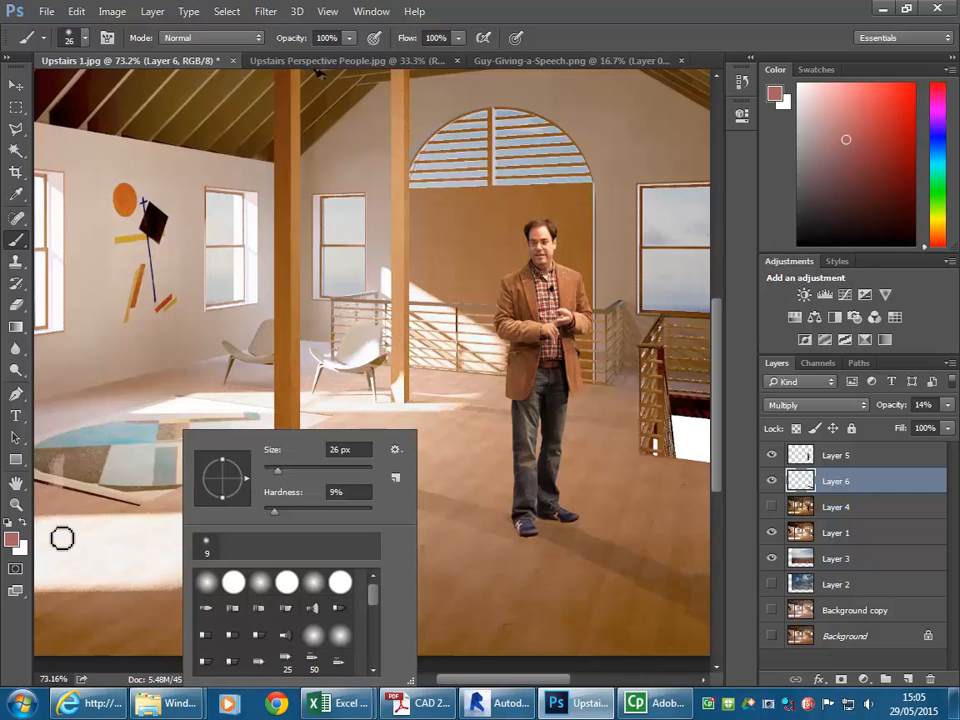
Set the foreground colour to black (#000000) and brush soft shading onto the floor around the man's feet on Layer 6
{"action": "left_click", "coordinate": [12, 541]}
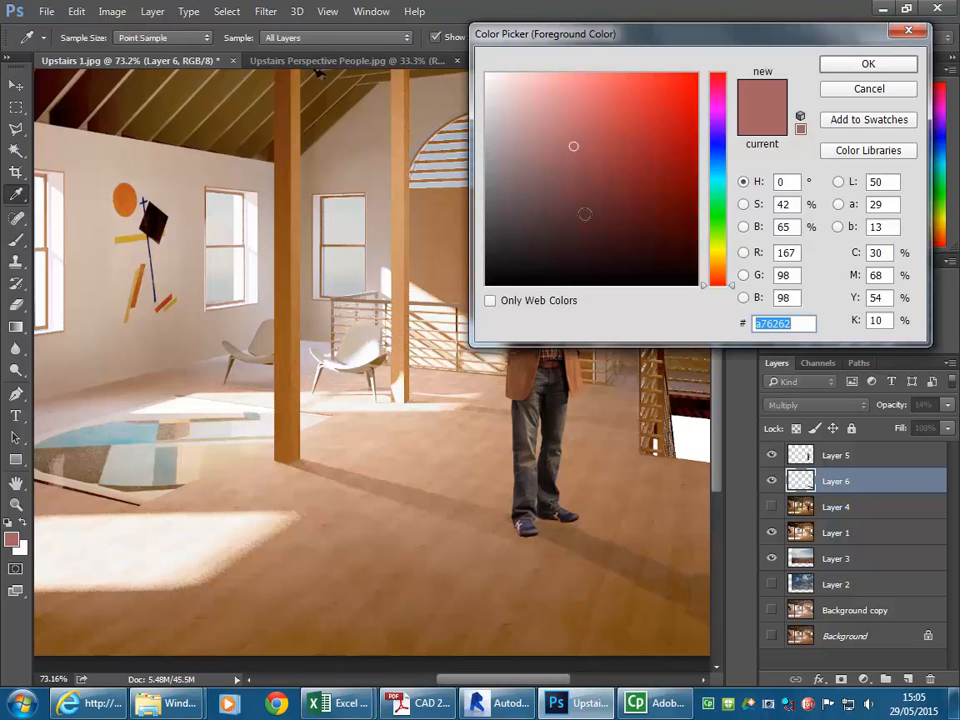
{"action": "left_click_drag", "start_coordinate": [578, 152], "coordinate": [716, 276]}
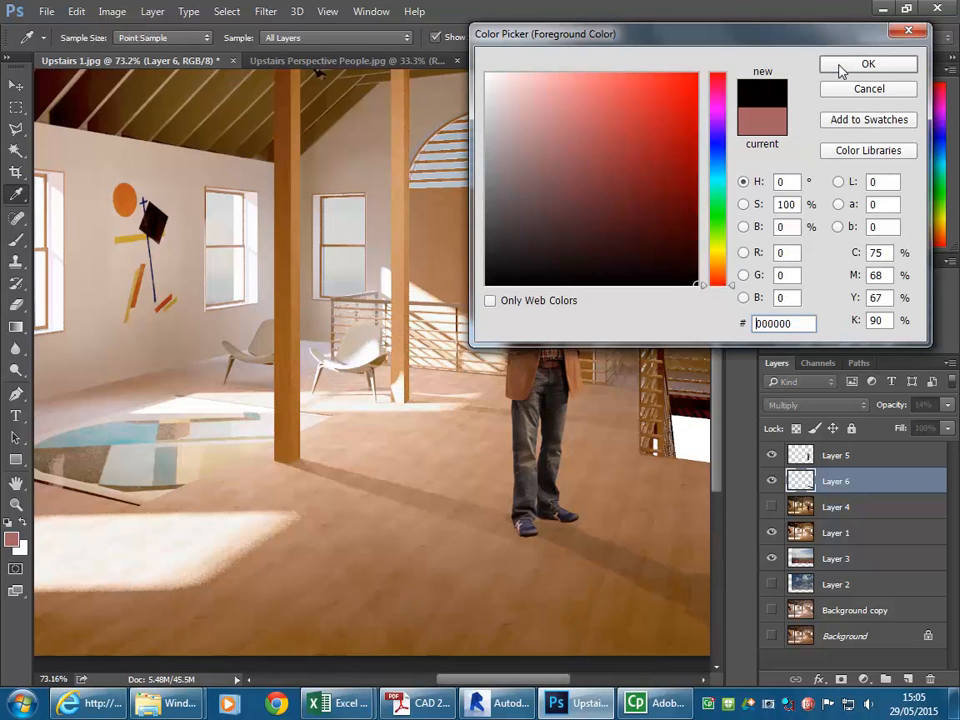
{"action": "left_click", "coordinate": [880, 64]}
{"action": "key", "text": "b"}
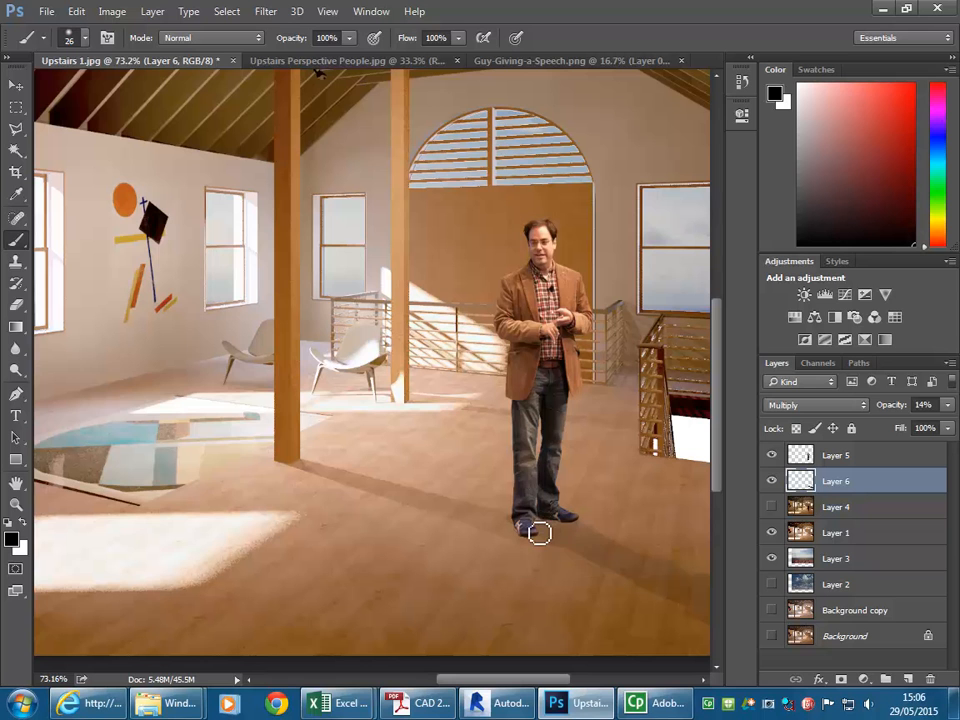
{"action": "scroll", "coordinate": [587, 537], "scroll_direction": "down", "scroll_amount": 3}
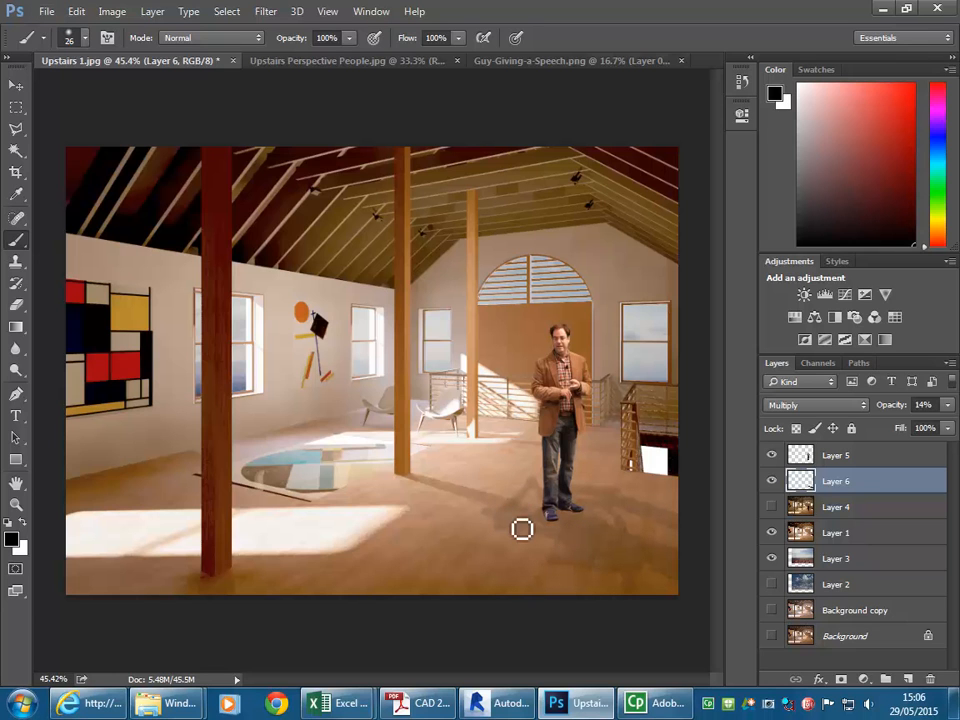
Revert the image through the History to the last Free Transform state, removing the brush strokes
{"action": "left_click", "coordinate": [371, 12]}
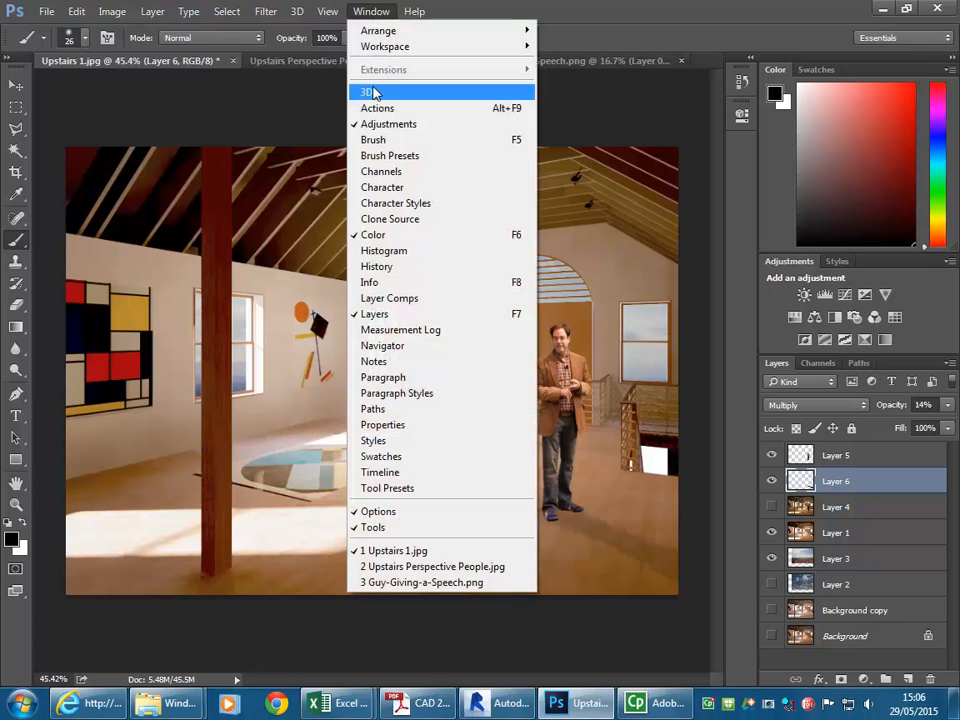
{"action": "left_click", "coordinate": [370, 266]}
{"action": "left_click_drag", "start_coordinate": [630, 163], "coordinate": [630, 318]}
{"action": "left_click", "coordinate": [622, 251]}
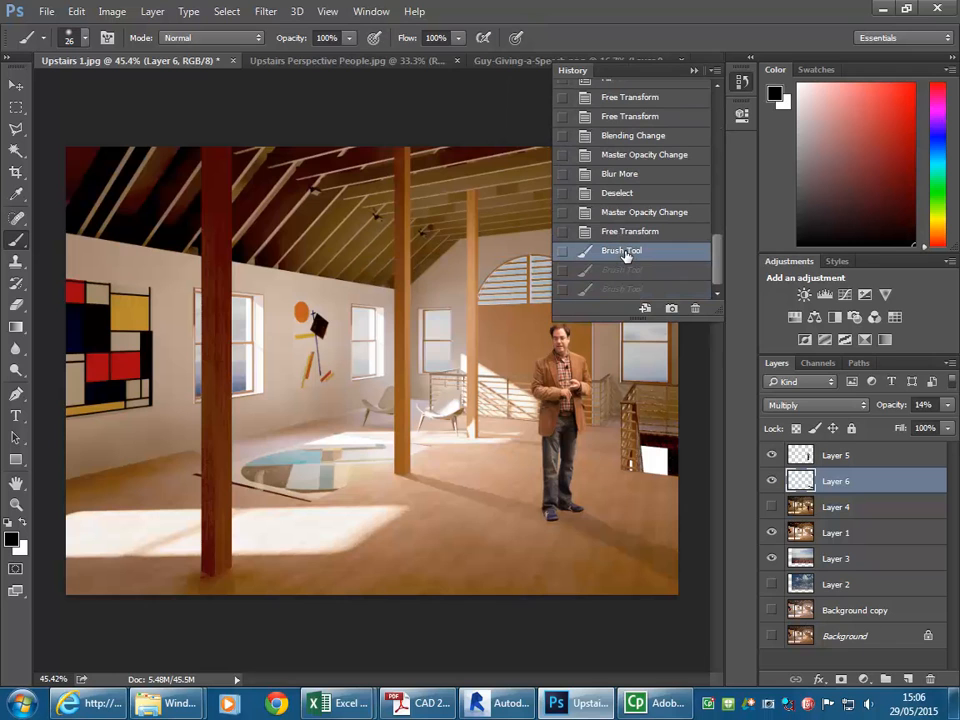
{"action": "left_click", "coordinate": [628, 232]}
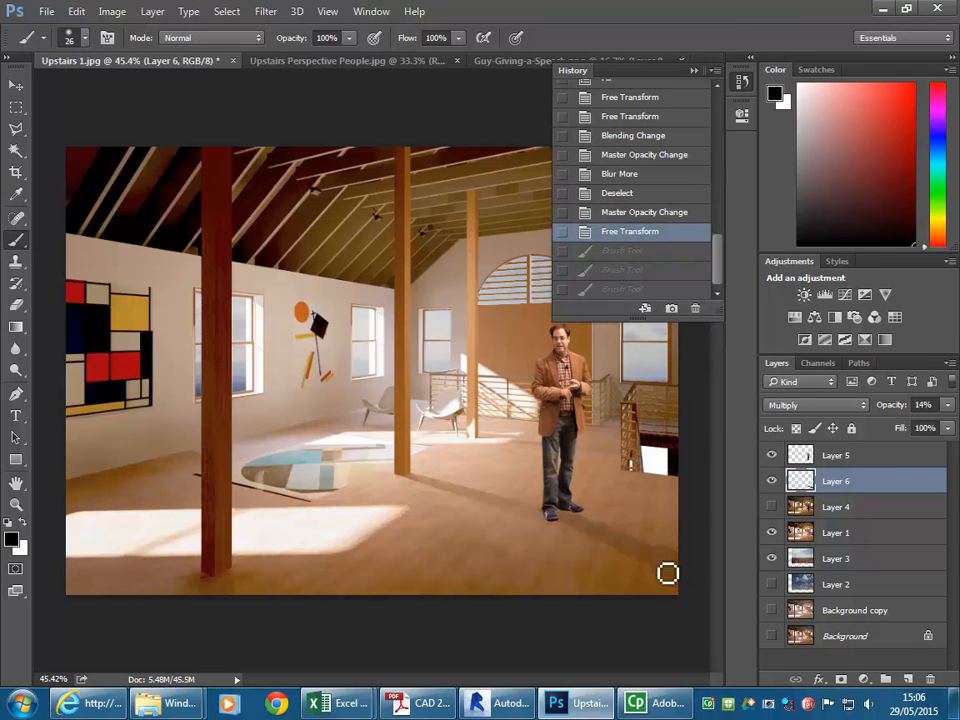
Lower the 26 px brush's hardness and repaint soft black shading on the floor around the man's shoes on Layer 6
{"action": "right_click", "coordinate": [580, 518]}
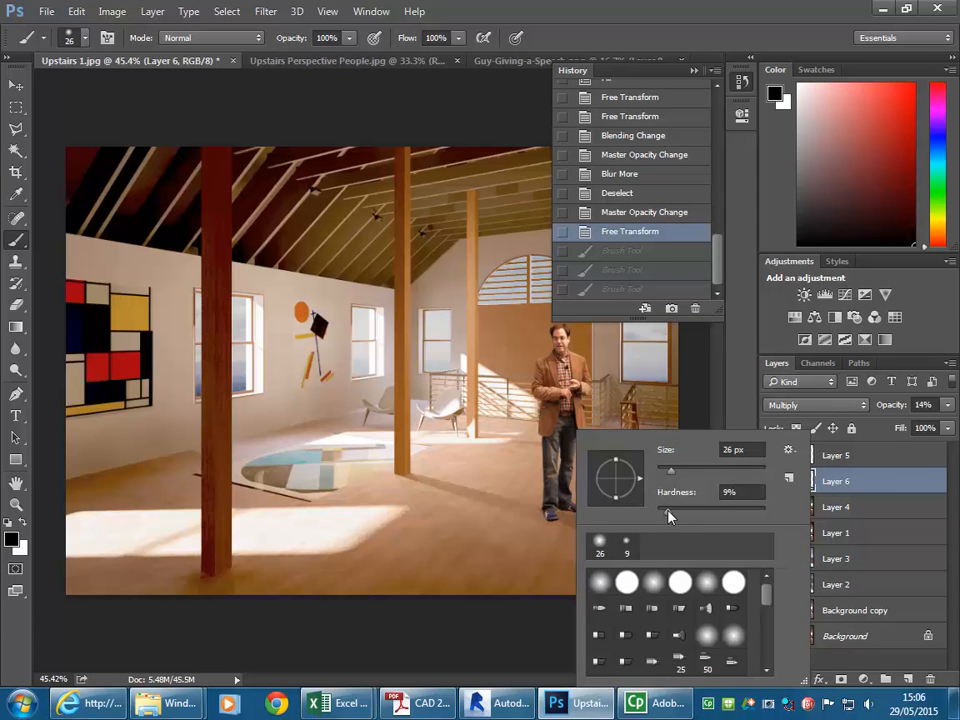
{"action": "left_click_drag", "start_coordinate": [668, 511], "coordinate": [661, 512]}
{"action": "left_click", "coordinate": [571, 527]}
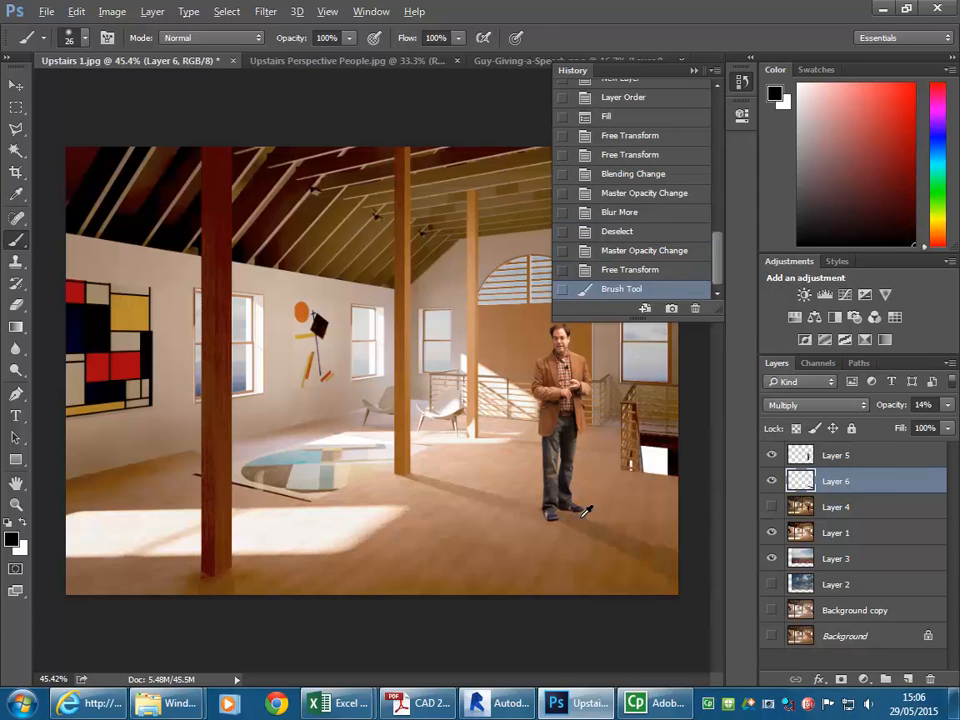
{"action": "scroll", "coordinate": [586, 511], "scroll_direction": "up", "scroll_amount": 5}
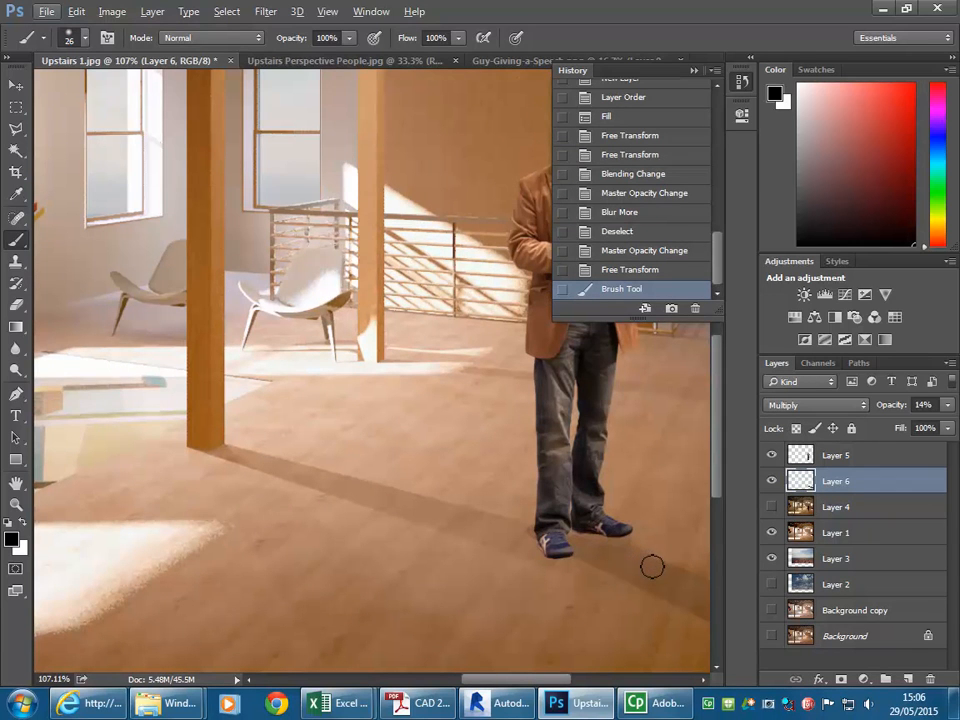
{"action": "left_click_drag", "start_coordinate": [652, 567], "coordinate": [613, 570]}
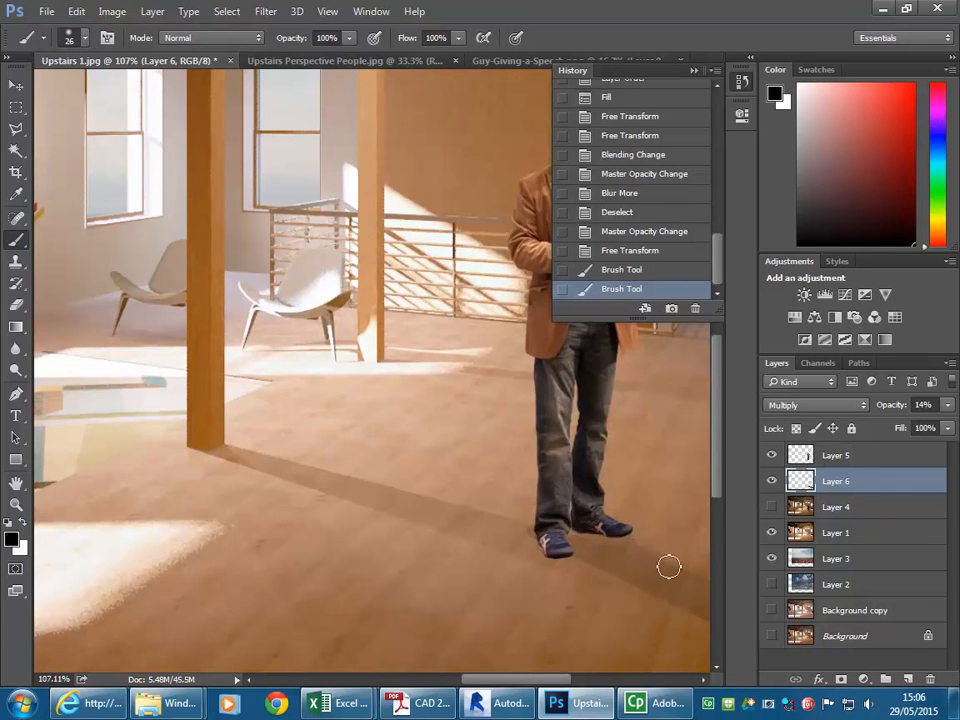
{"action": "left_click_drag", "start_coordinate": [706, 582], "coordinate": [591, 553]}
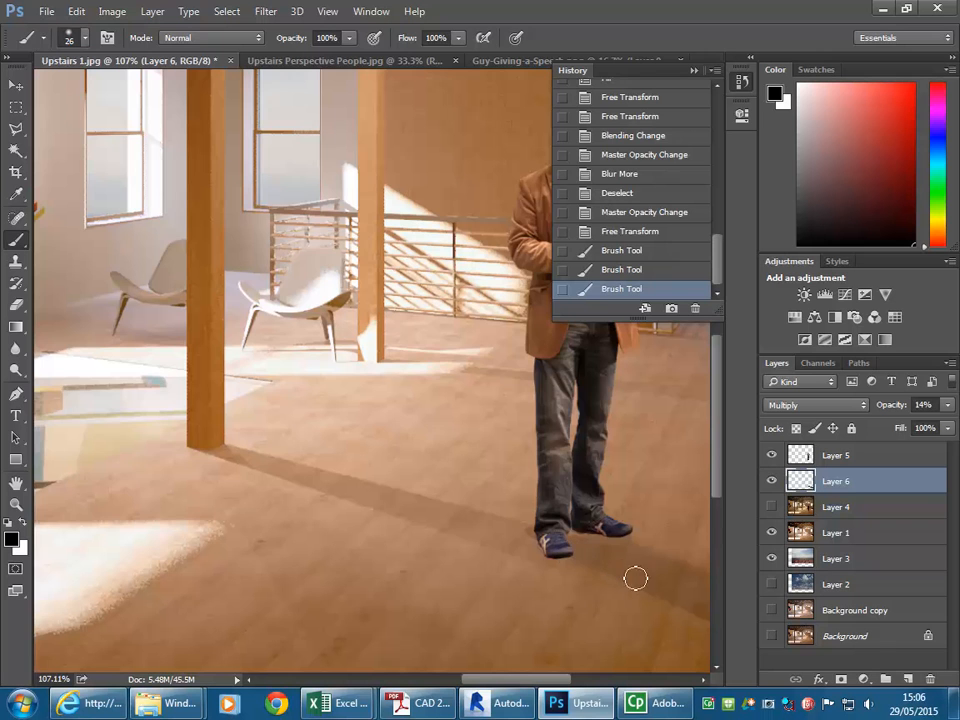
{"action": "left_click_drag", "start_coordinate": [667, 591], "coordinate": [557, 516]}
{"action": "scroll", "coordinate": [562, 520], "scroll_direction": "down", "scroll_amount": 5}
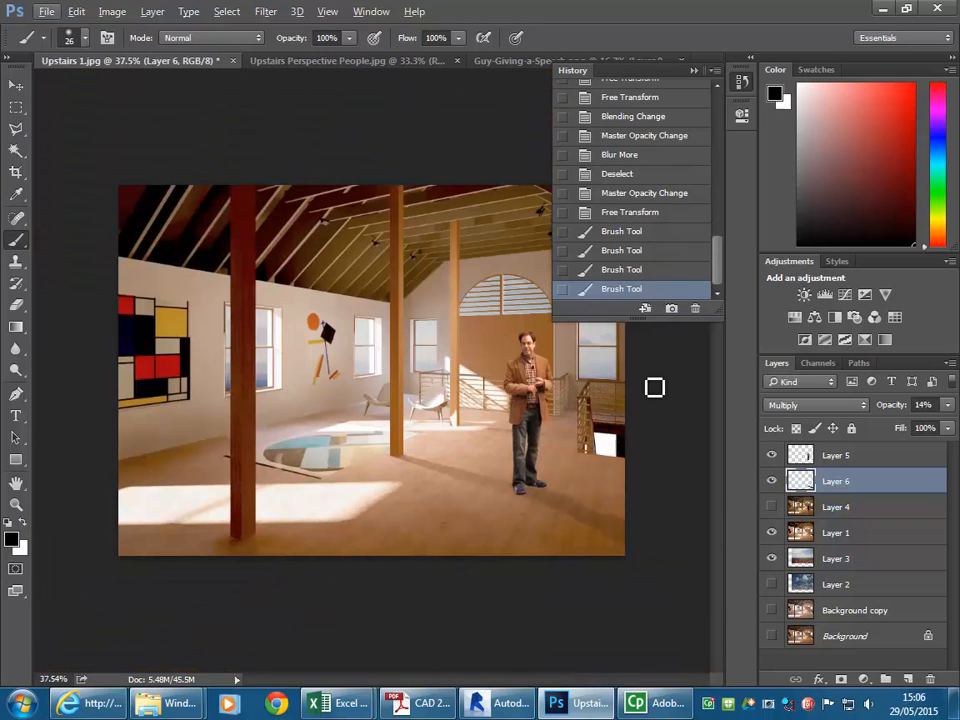
{"action": "left_click", "coordinate": [694, 70]}
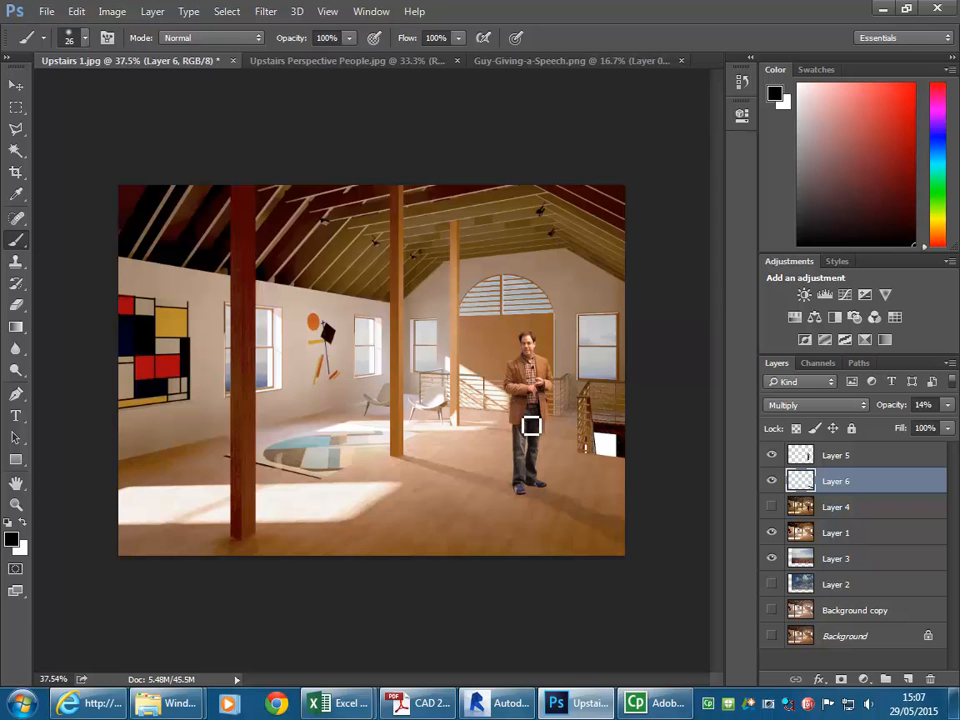
Apply an Exposure adjustment of +0.05 with gamma correction 1.00 to the man on Layer 5
{"action": "key", "text": "alt+bracketright"}
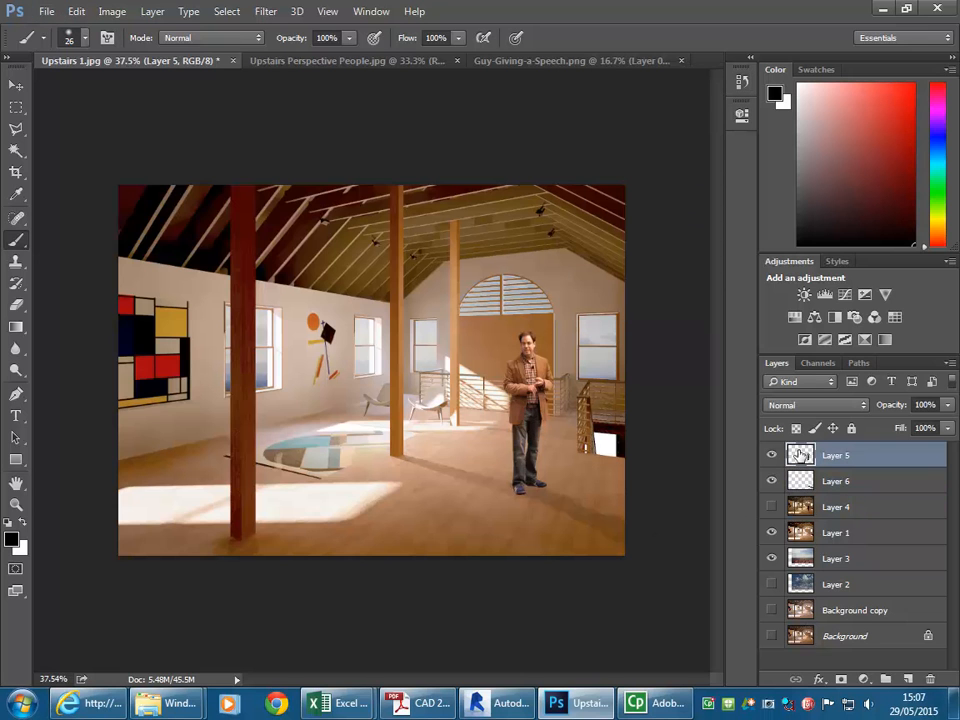
{"action": "left_click", "coordinate": [44, 12]}
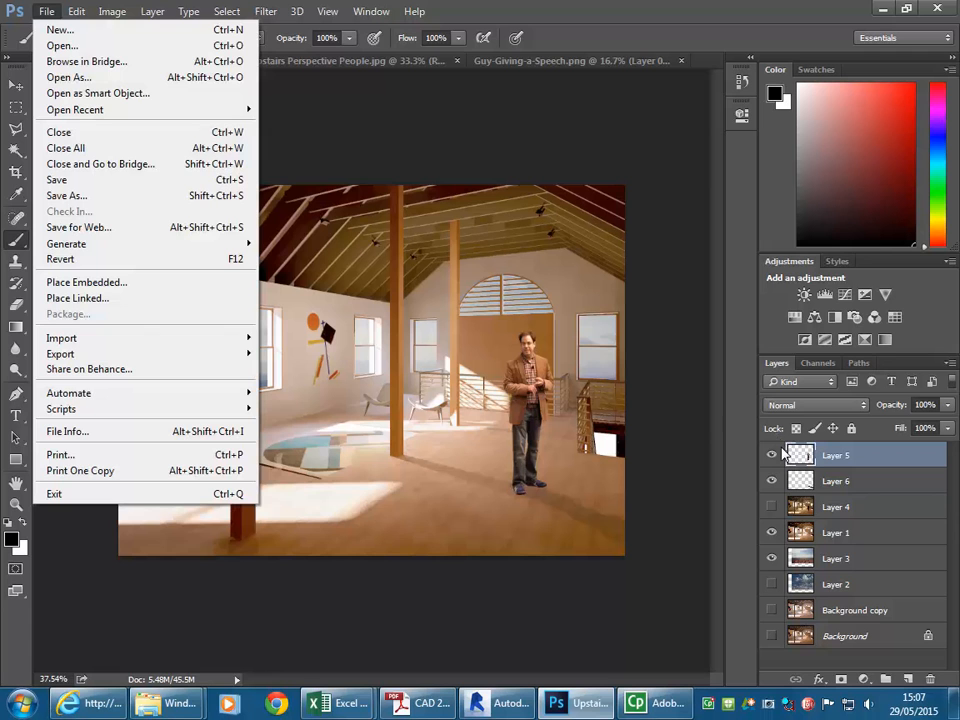
{"action": "key", "text": "Escape"}
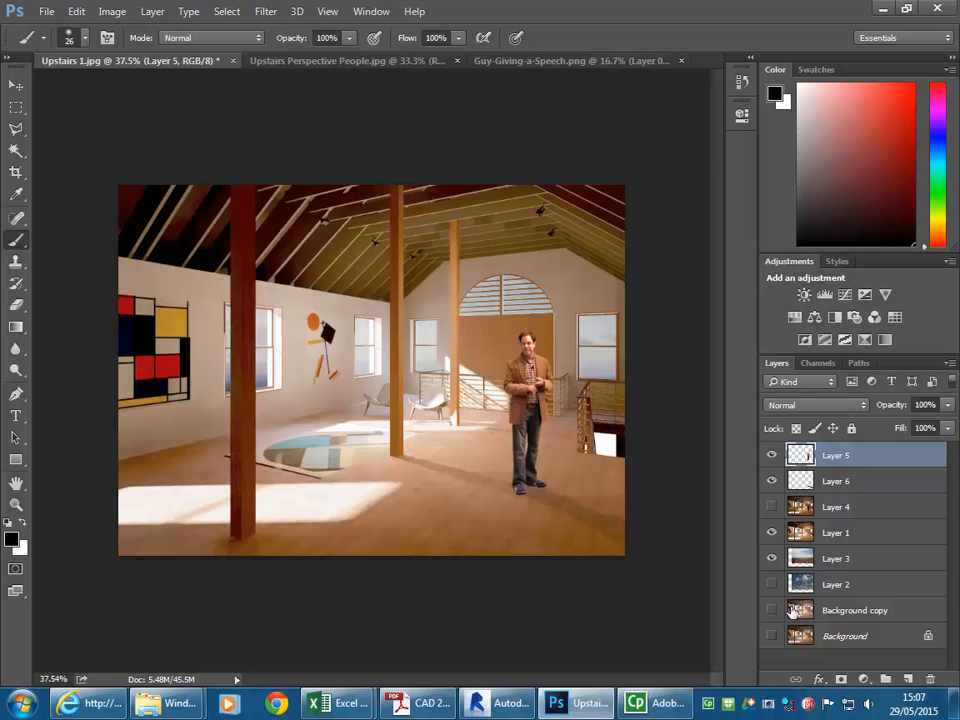
{"action": "left_click", "coordinate": [111, 12]}
{"action": "mouse_move", "coordinate": [128, 52]}
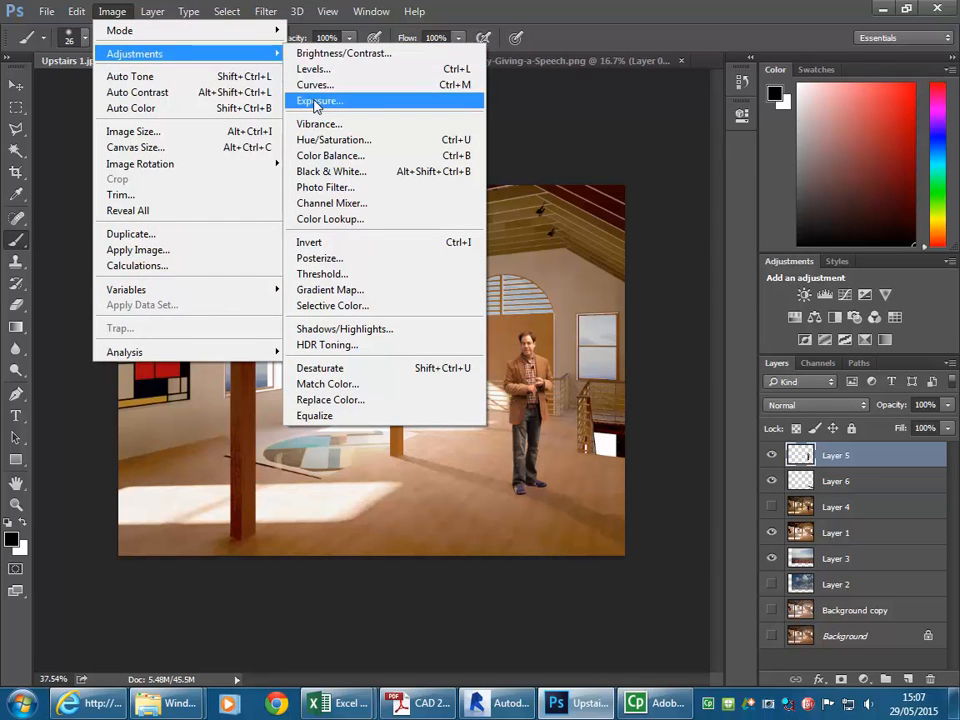
{"action": "left_click", "coordinate": [316, 104]}
{"action": "left_click_drag", "start_coordinate": [611, 58], "coordinate": [670, 88]}
{"action": "mouse_move", "coordinate": [689, 165]}
{"action": "left_mouse_down"}
{"action": "mouse_move", "coordinate": [699, 167]}
{"action": "mouse_move", "coordinate": [688, 166]}
{"action": "left_mouse_up"}
{"action": "mouse_move", "coordinate": [689, 240]}
{"action": "left_mouse_down"}
{"action": "mouse_move", "coordinate": [681, 240]}
{"action": "mouse_move", "coordinate": [689, 236]}
{"action": "left_mouse_up"}
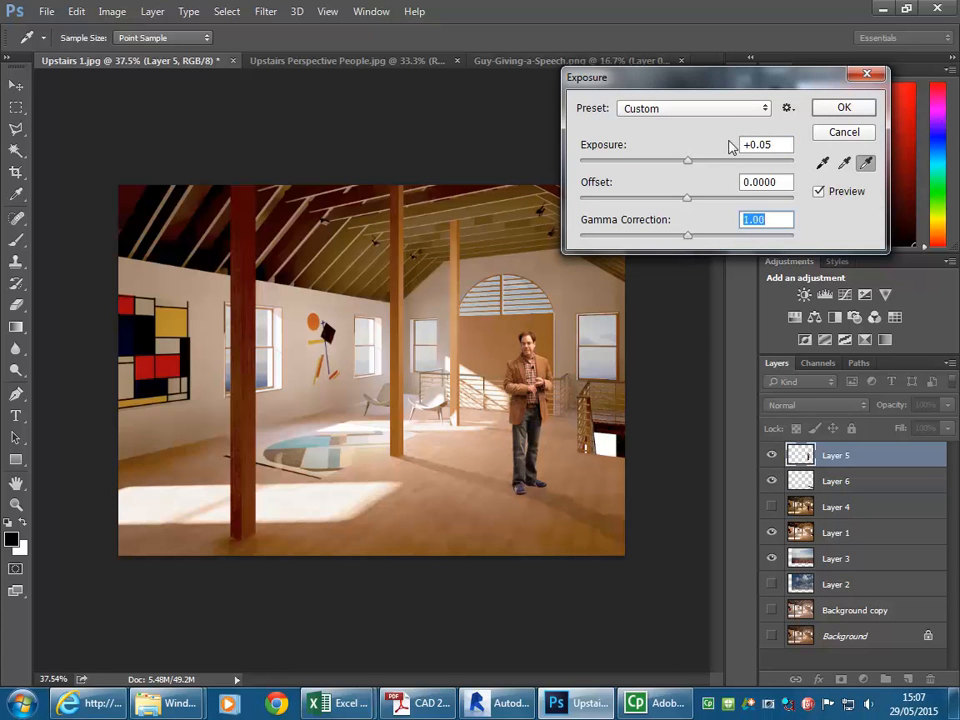
{"action": "left_click", "coordinate": [846, 109]}
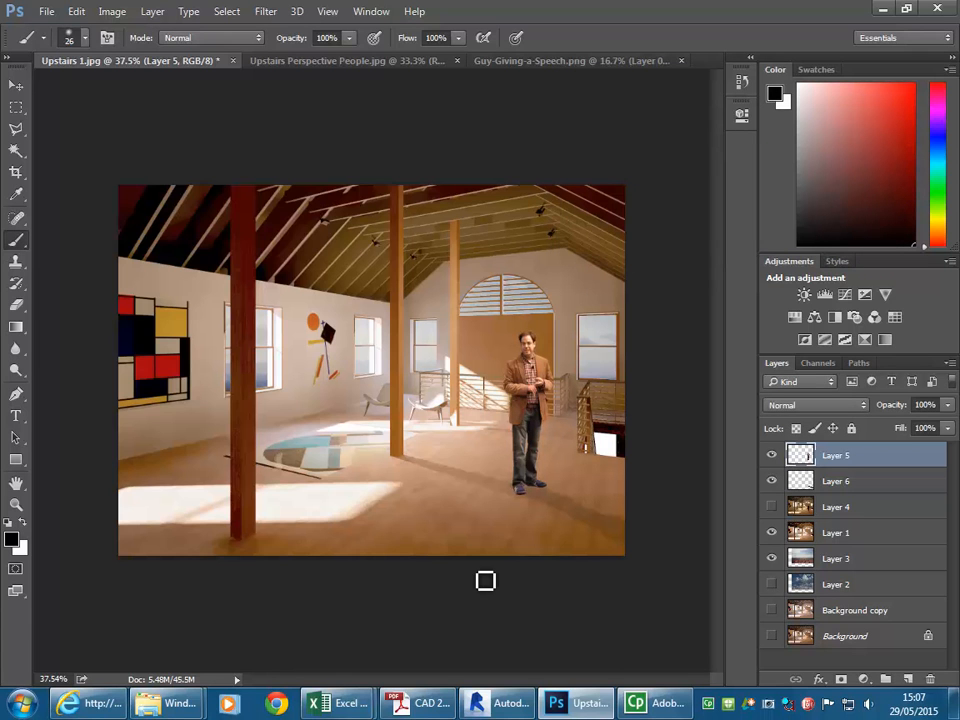
Convert the image to CMYK Color without merging layers, accepting the U.S. Web Coated (SWOP) v2 profile
{"action": "left_click", "coordinate": [111, 11]}
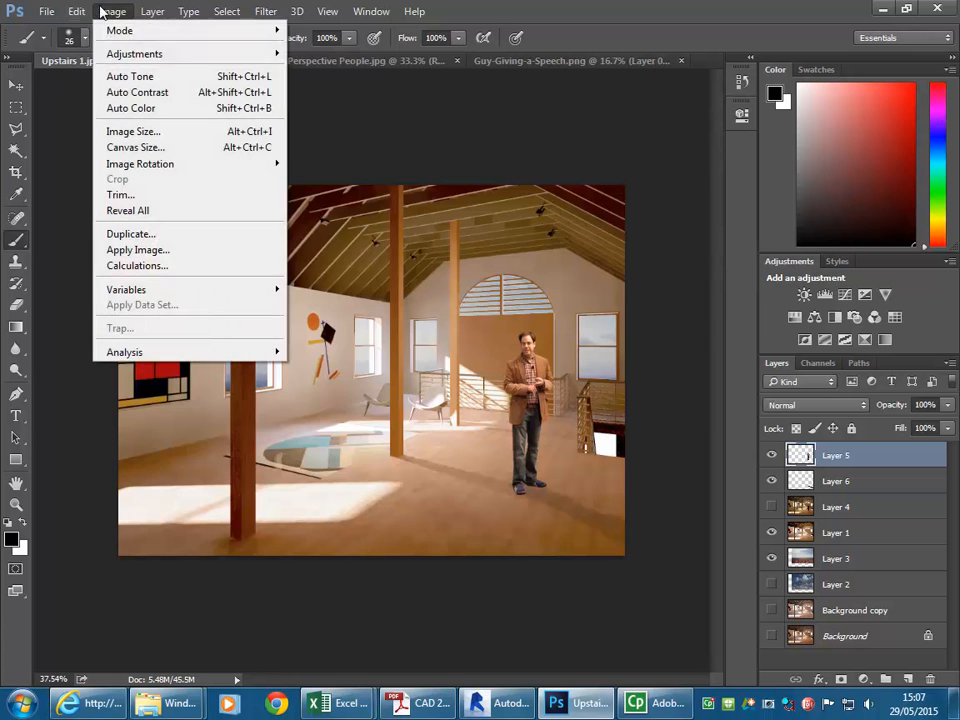
{"action": "mouse_move", "coordinate": [125, 30]}
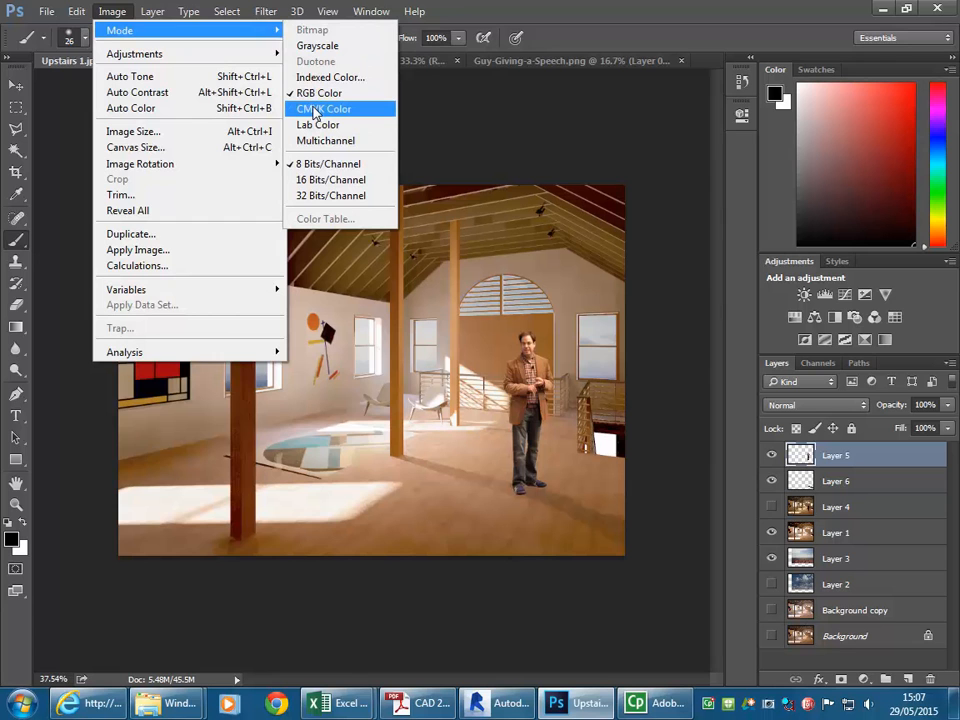
{"action": "left_click", "coordinate": [111, 11]}
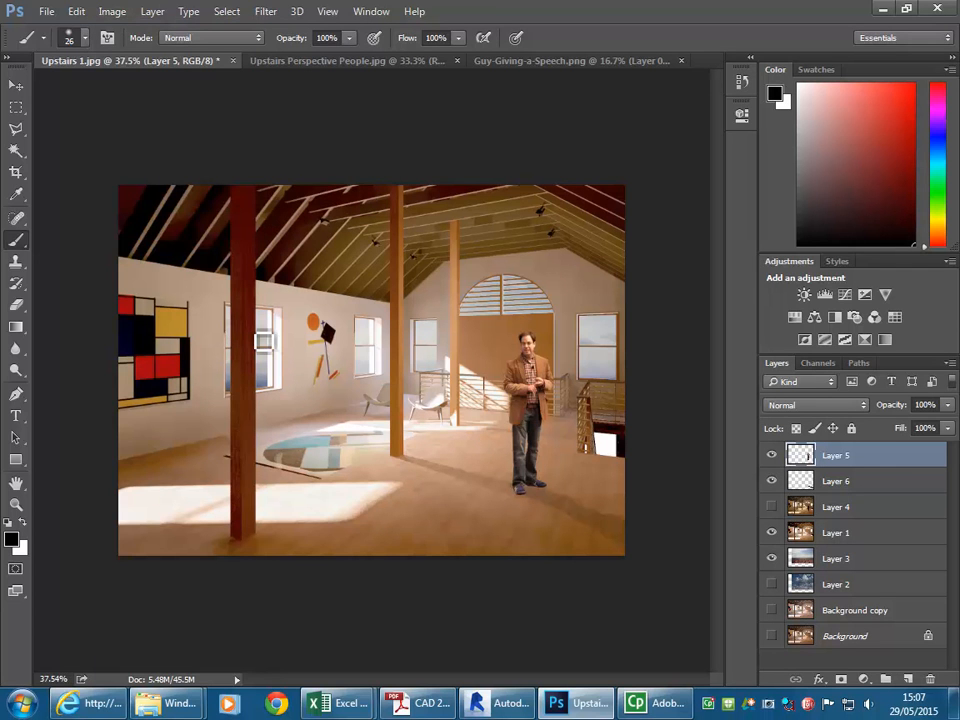
{"action": "left_click", "coordinate": [111, 11]}
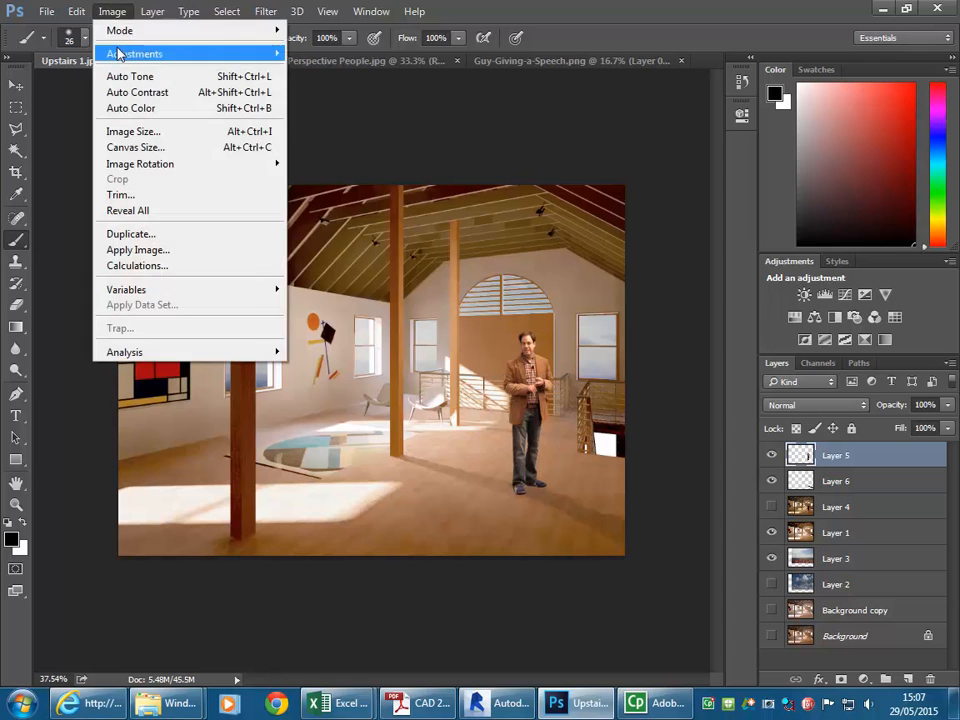
{"action": "mouse_move", "coordinate": [255, 53]}
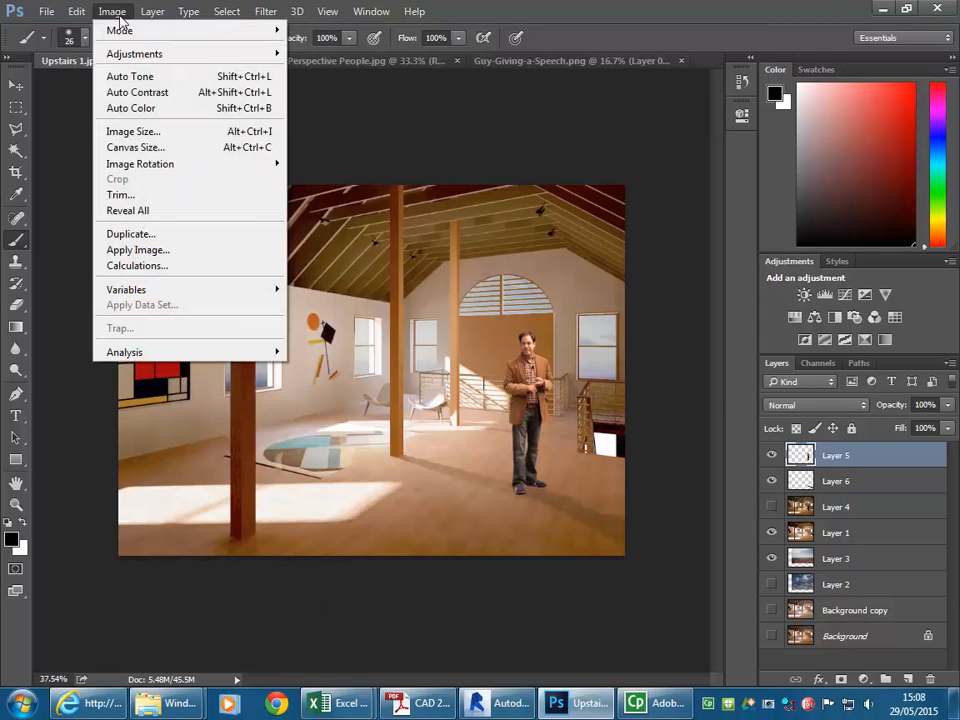
{"action": "mouse_move", "coordinate": [133, 35]}
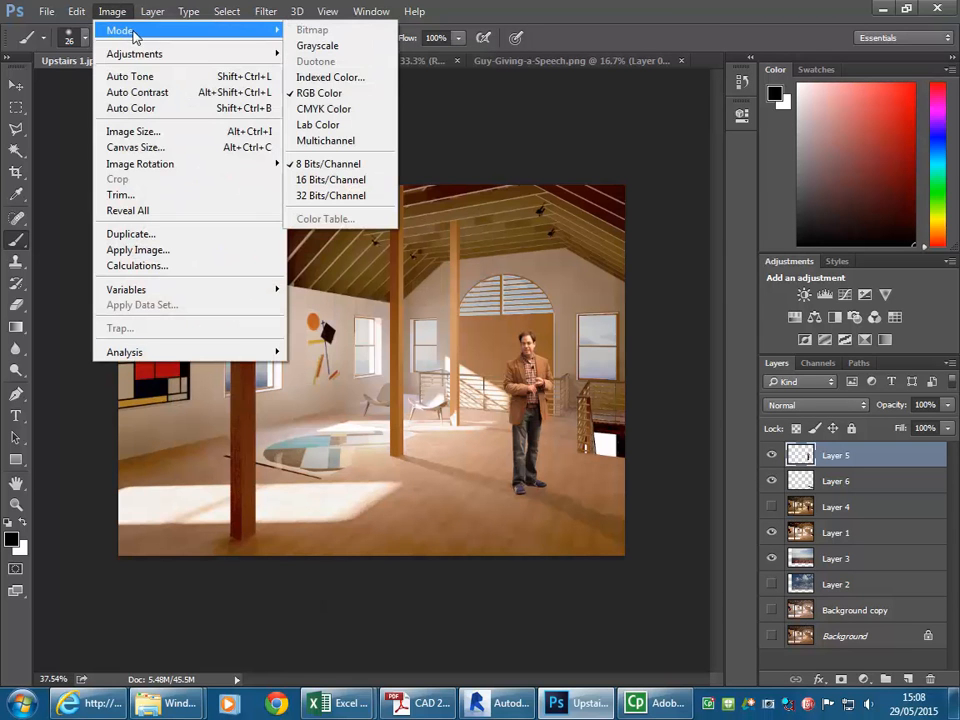
{"action": "left_click", "coordinate": [324, 110]}
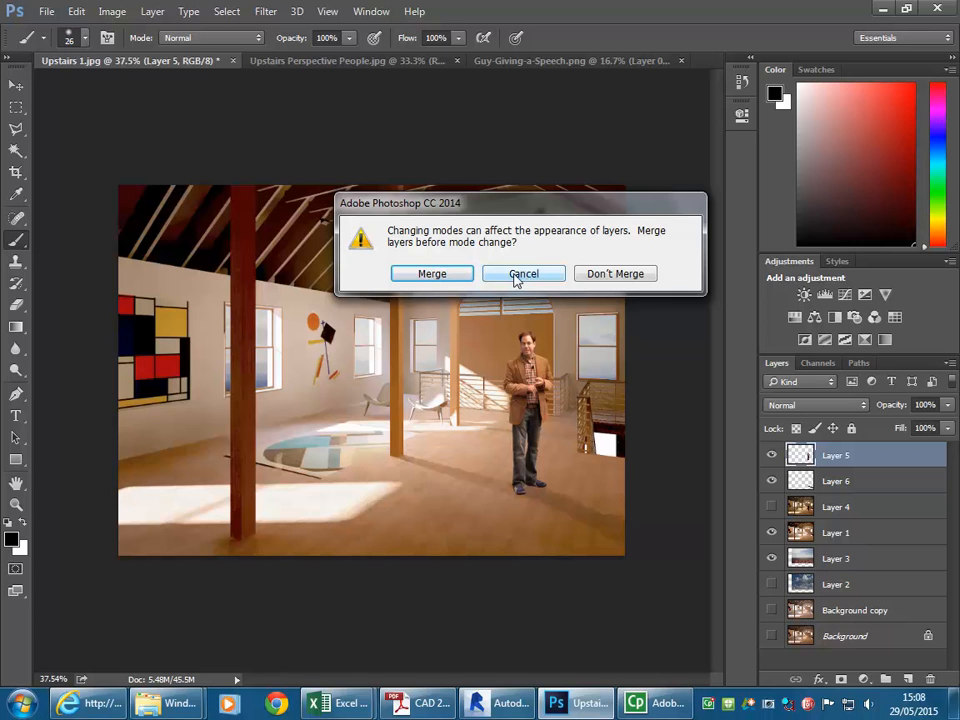
{"action": "left_click", "coordinate": [611, 275]}
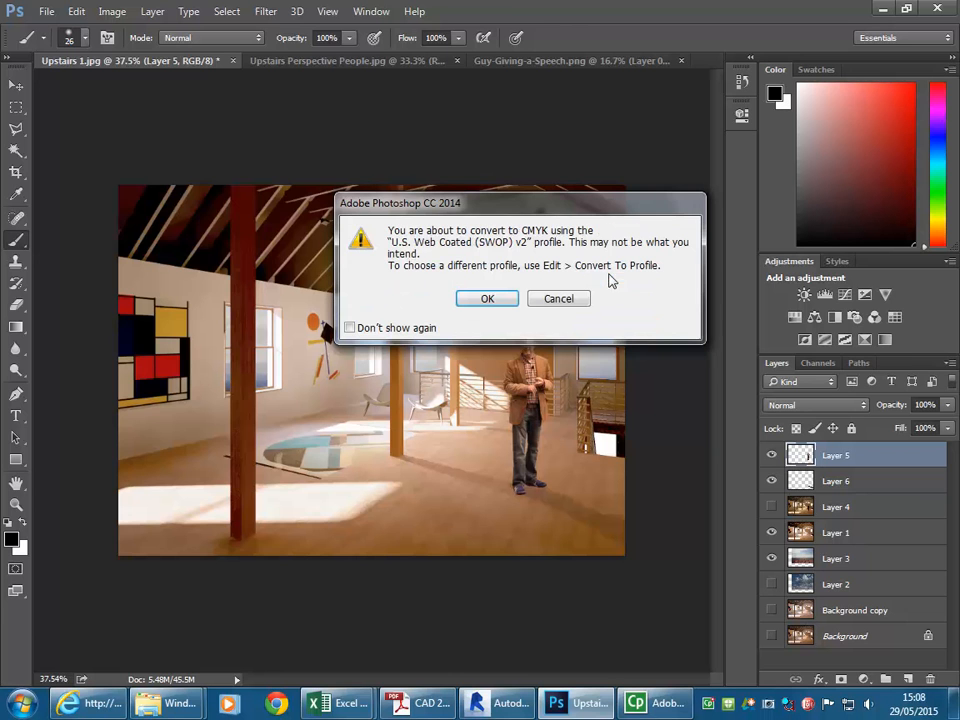
{"action": "left_click", "coordinate": [488, 298]}
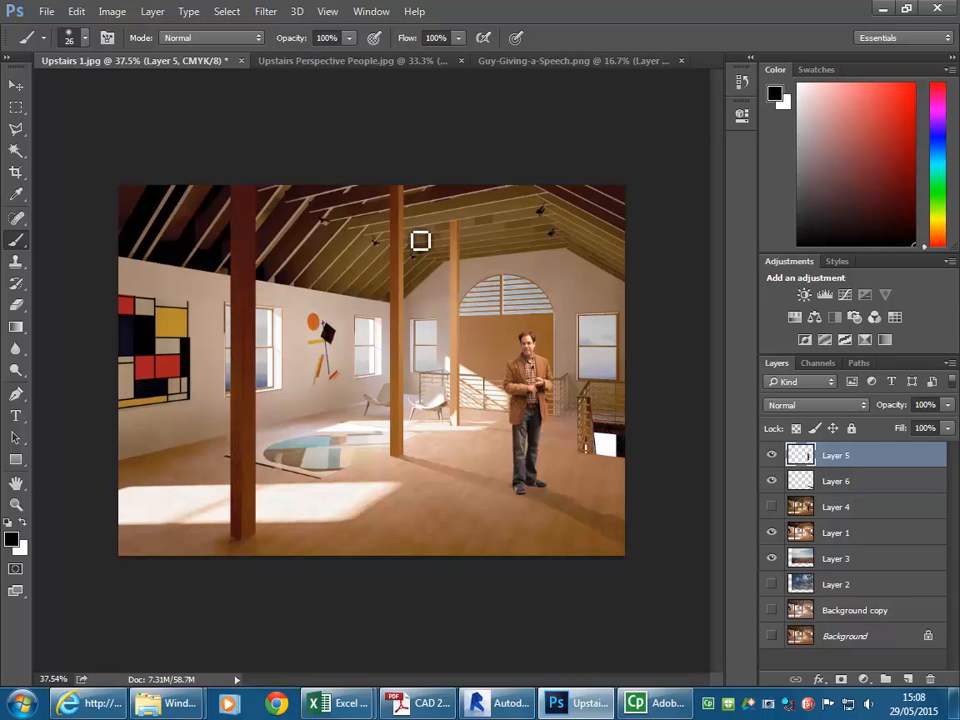
Set the foreground colour to the web-safe dark red #993333 and return to the Brush tool
{"action": "left_click", "coordinate": [12, 540]}
{"action": "left_click", "coordinate": [400, 138]}
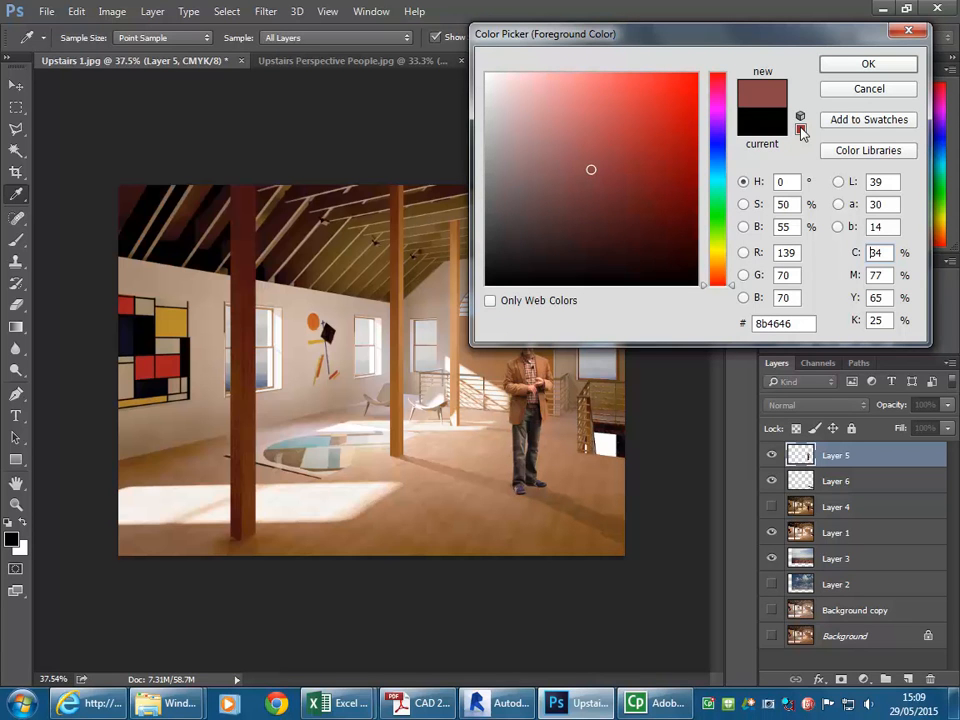
{"action": "left_click", "coordinate": [800, 130]}
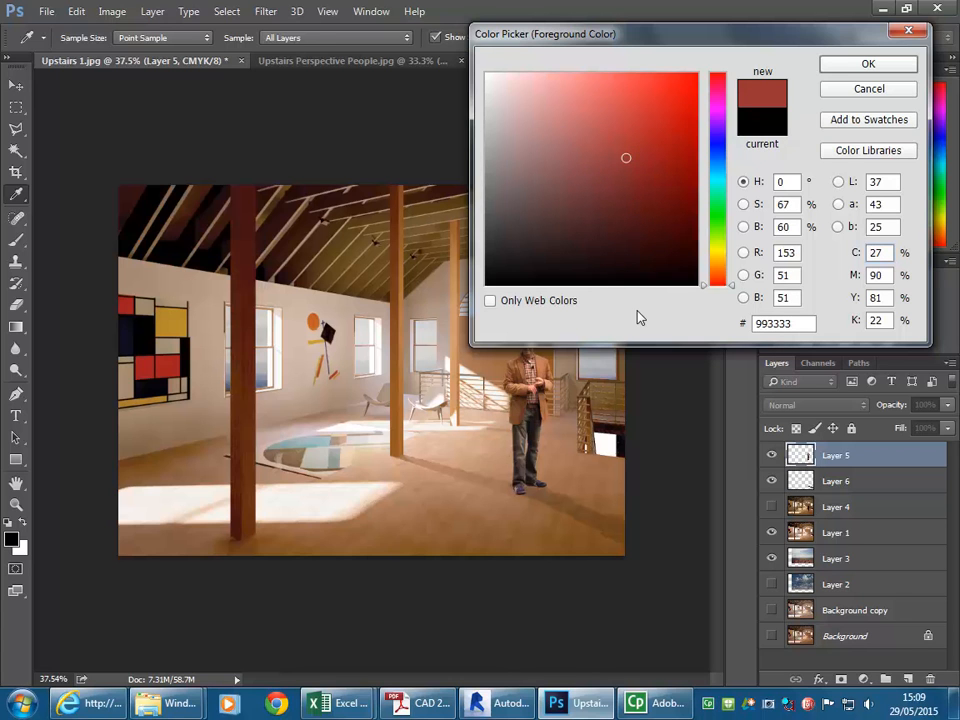
{"action": "left_click", "coordinate": [860, 64]}
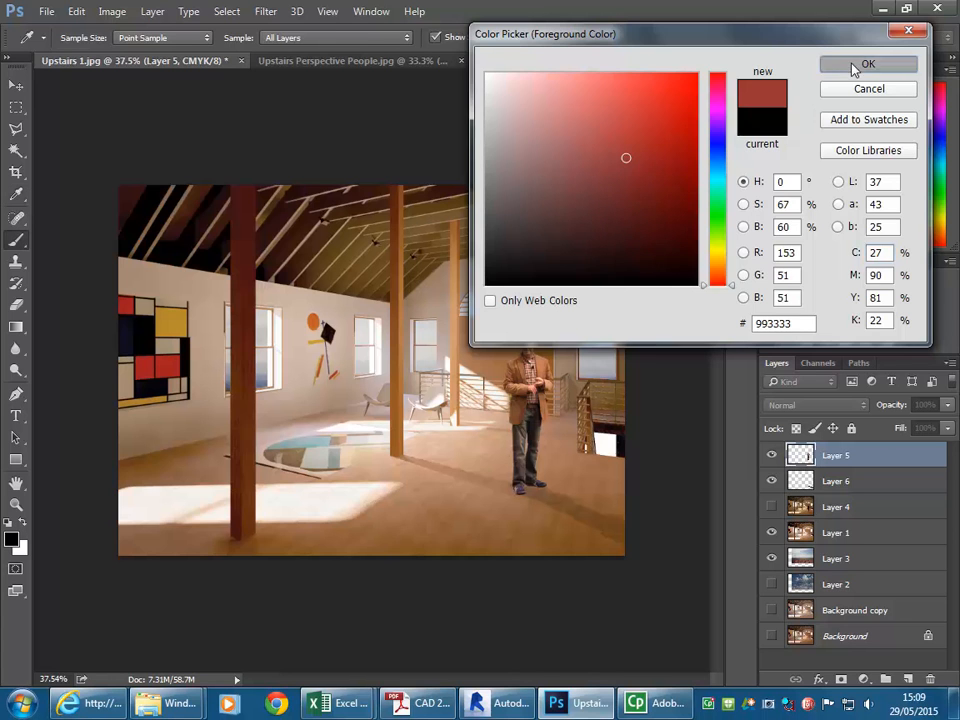
{"action": "key", "text": "b"}
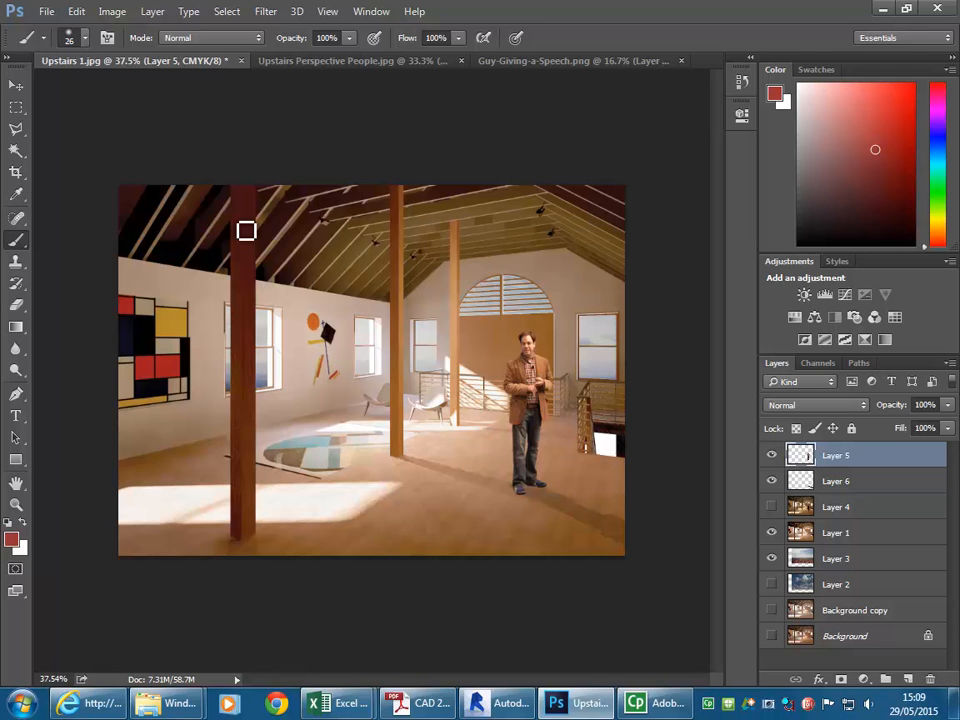
Skew the floor shadow on Layer 6 horizontally by about 20° along its lower edge and apply the transform
{"action": "left_click", "coordinate": [803, 481]}
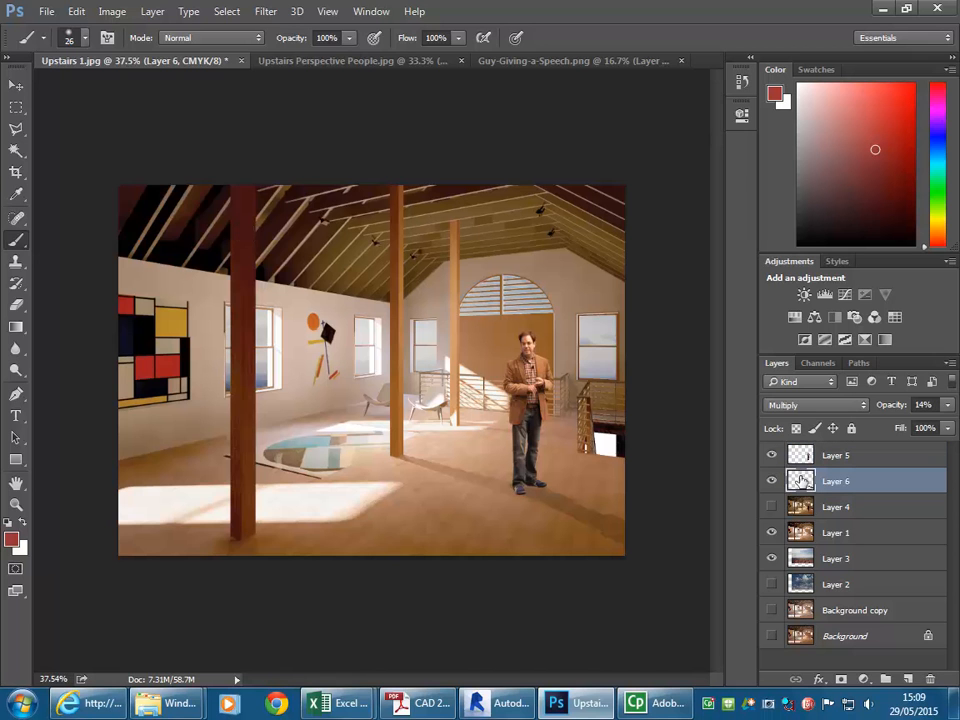
{"action": "left_click", "coordinate": [76, 11]}
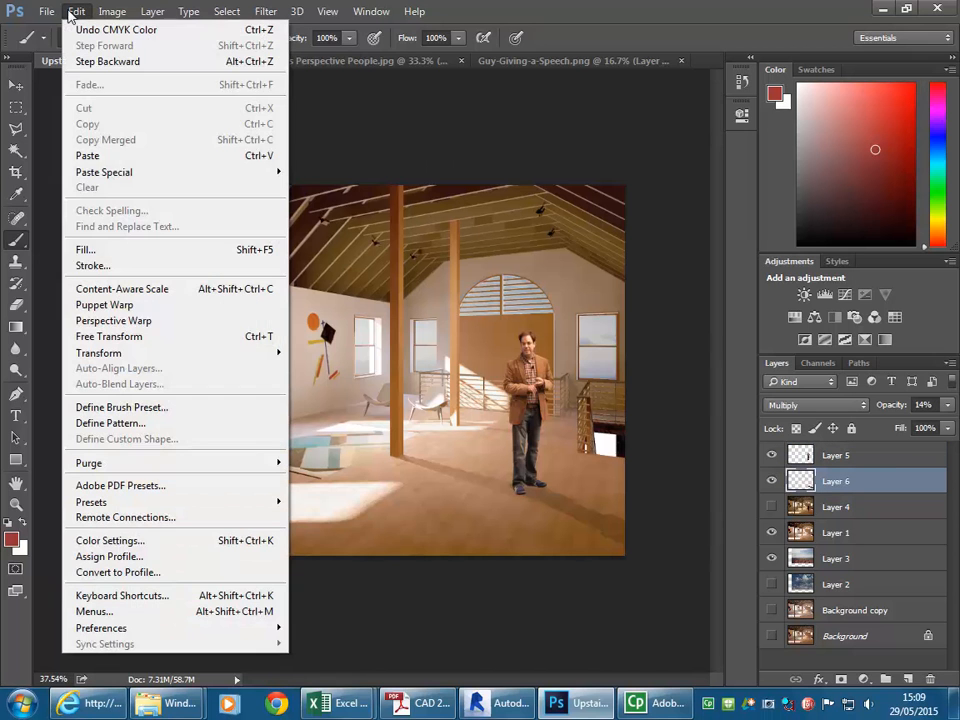
{"action": "mouse_move", "coordinate": [110, 353]}
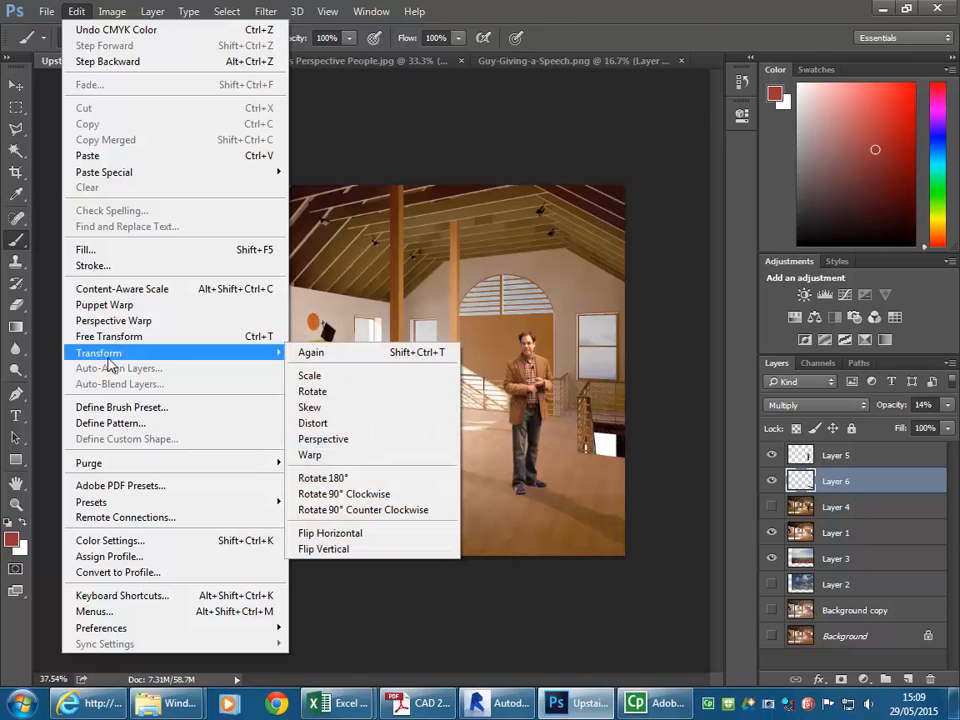
{"action": "left_click", "coordinate": [316, 410]}
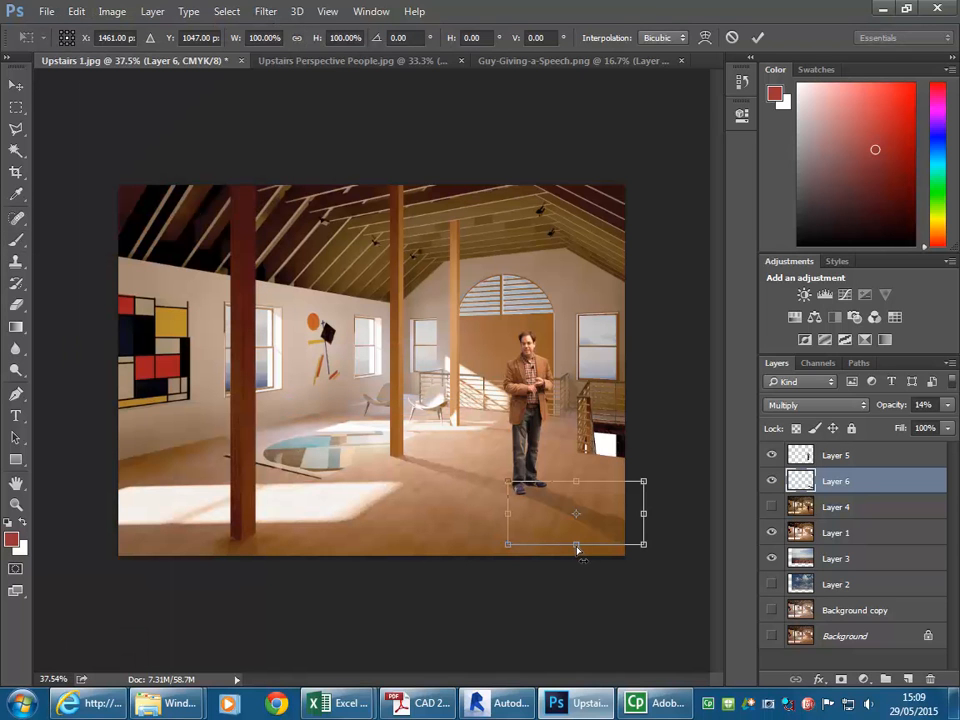
{"action": "left_click_drag", "start_coordinate": [578, 549], "coordinate": [601, 545]}
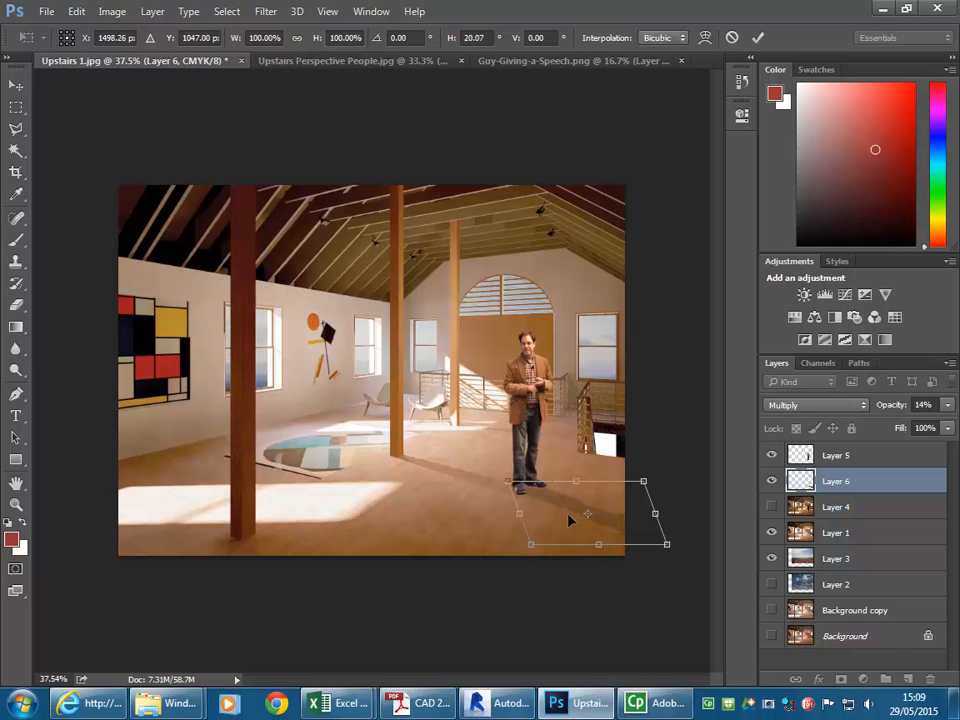
{"action": "key", "text": "Return"}
{"action": "key", "text": "b"}
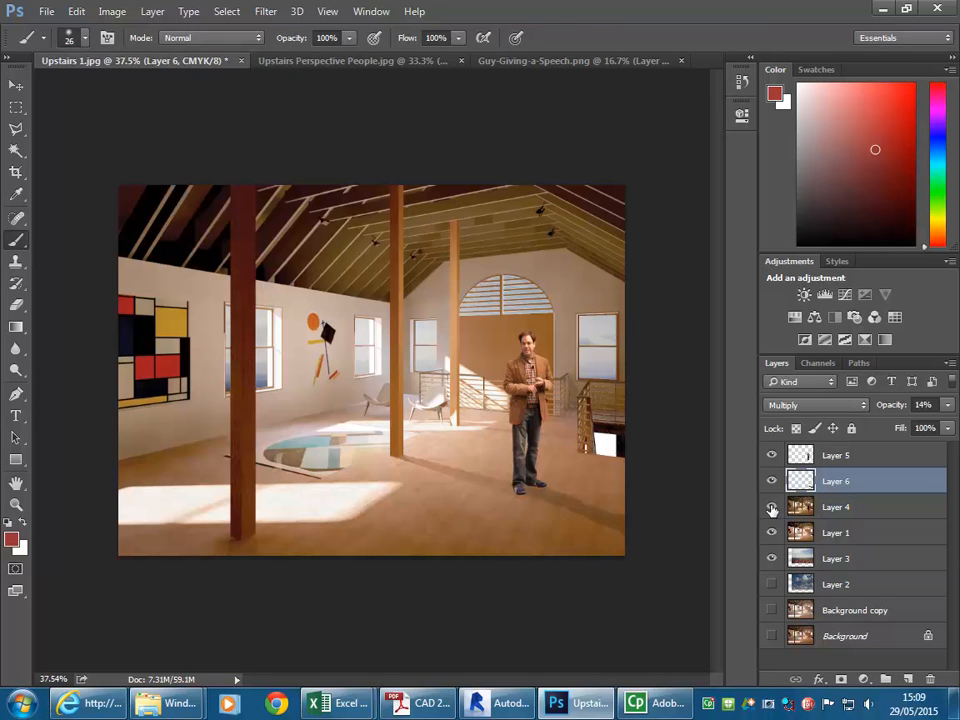
Compare the man's floor shadow with Layer 4 shown and hidden and with Layer 6 switched off, leaving Layer 4 hidden
{"action": "left_click", "coordinate": [771, 507]}
{"action": "left_click", "coordinate": [771, 507]}
{"action": "left_click", "coordinate": [771, 507]}
{"action": "left_click", "coordinate": [771, 507]}
{"action": "left_click", "coordinate": [771, 507]}
{"action": "left_click", "coordinate": [771, 507]}
{"action": "left_click", "coordinate": [771, 507]}
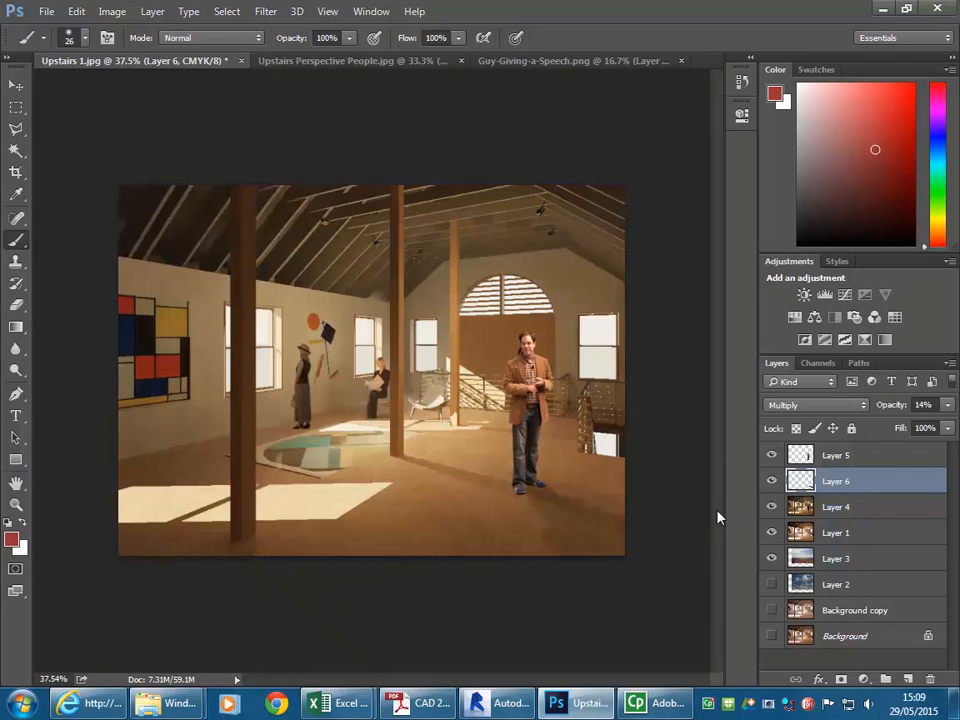
{"action": "left_click", "coordinate": [772, 482]}
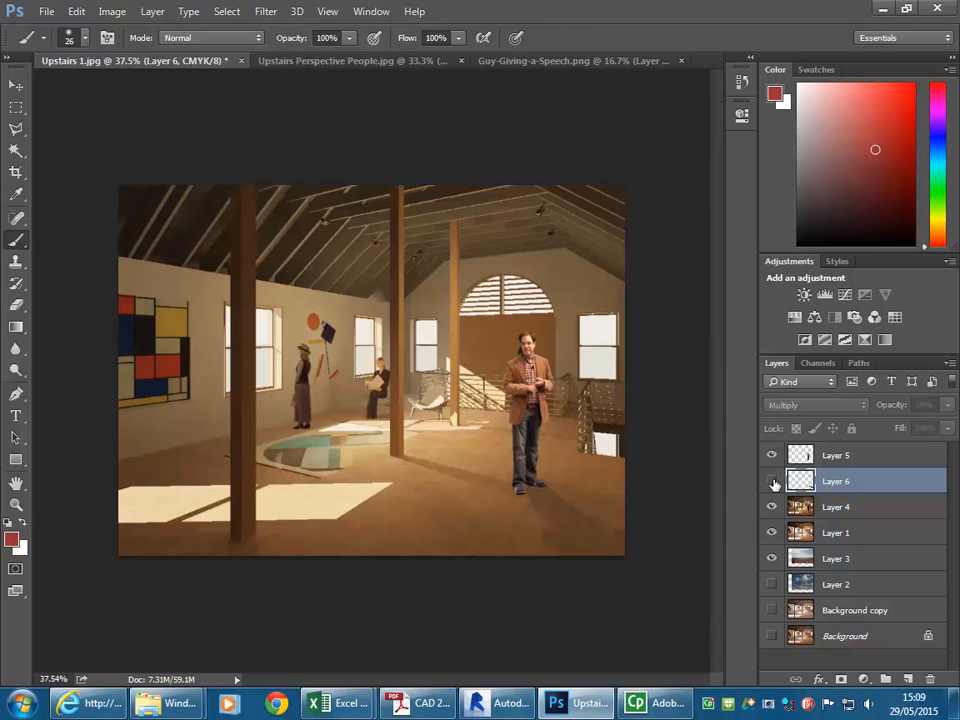
{"action": "left_click", "coordinate": [772, 482]}
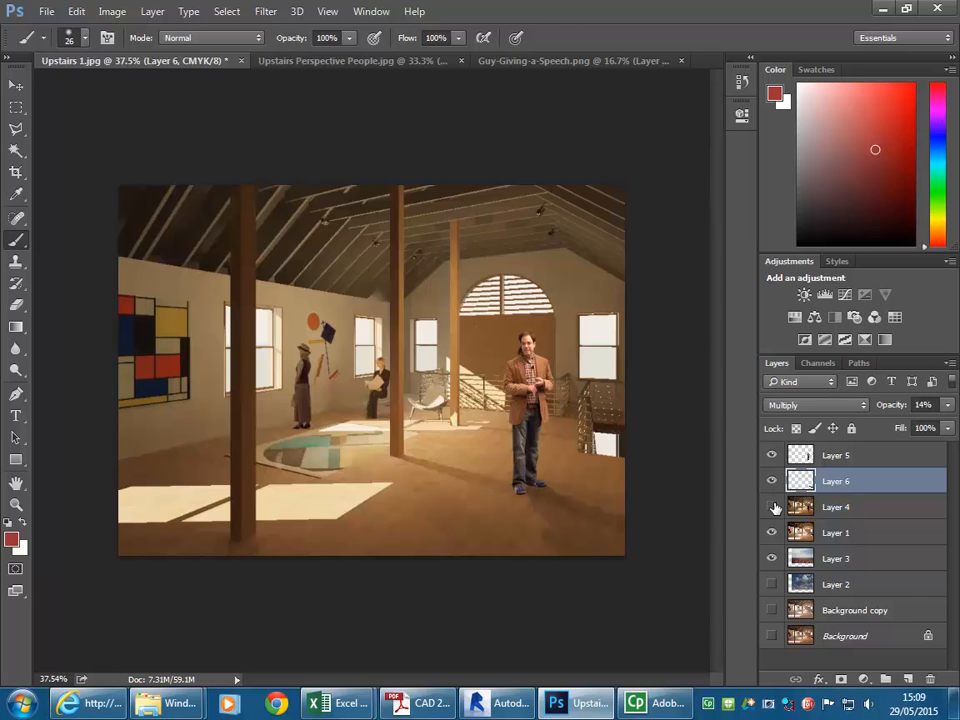
{"action": "left_click", "coordinate": [772, 507]}
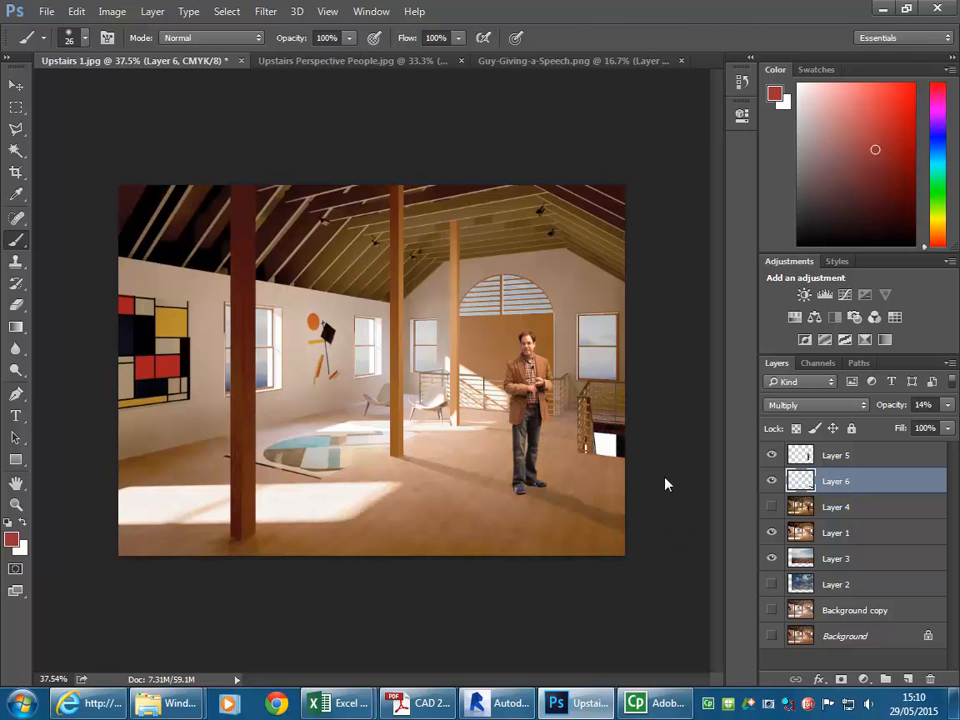
{"action": "key", "text": "ctrl+t"}
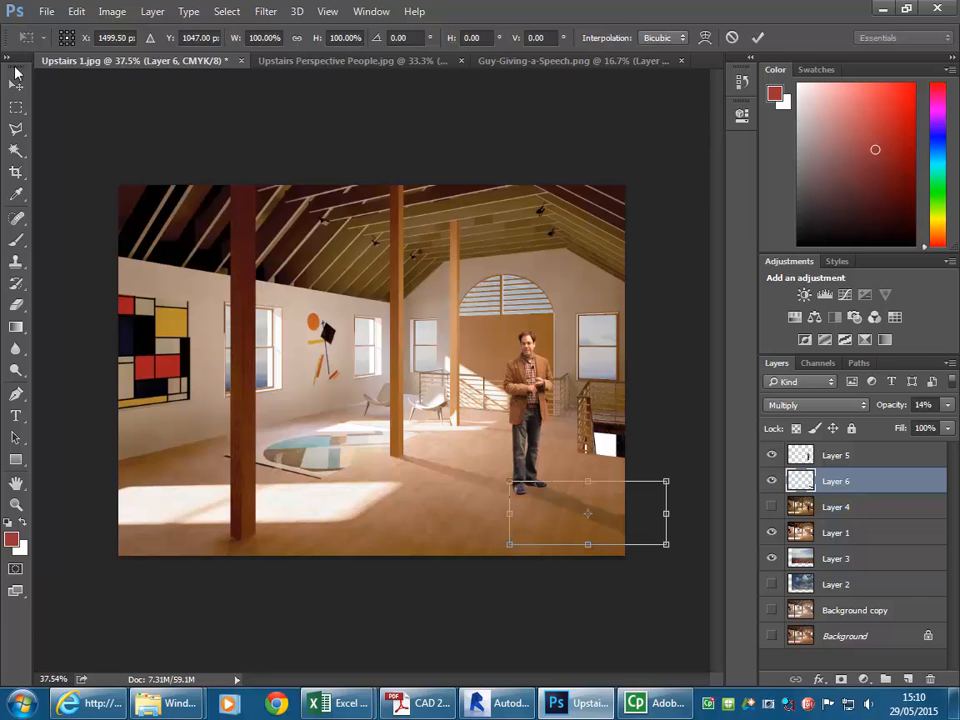
{"action": "key", "text": "Return"}
{"action": "key", "text": "ctrl"}
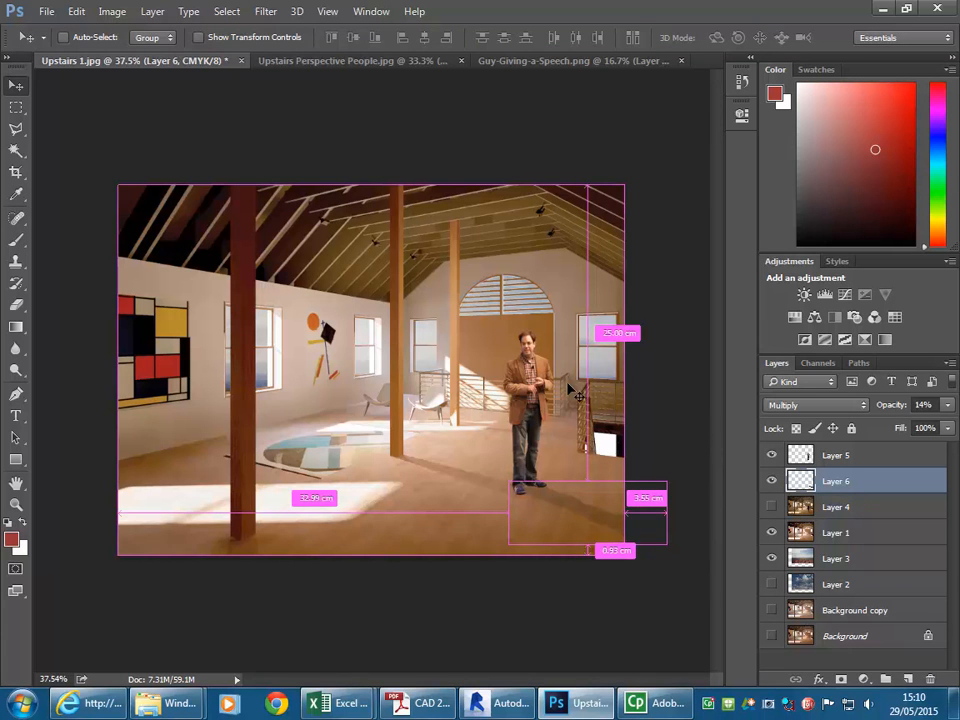
{"action": "key", "text": "ctrl+v"}
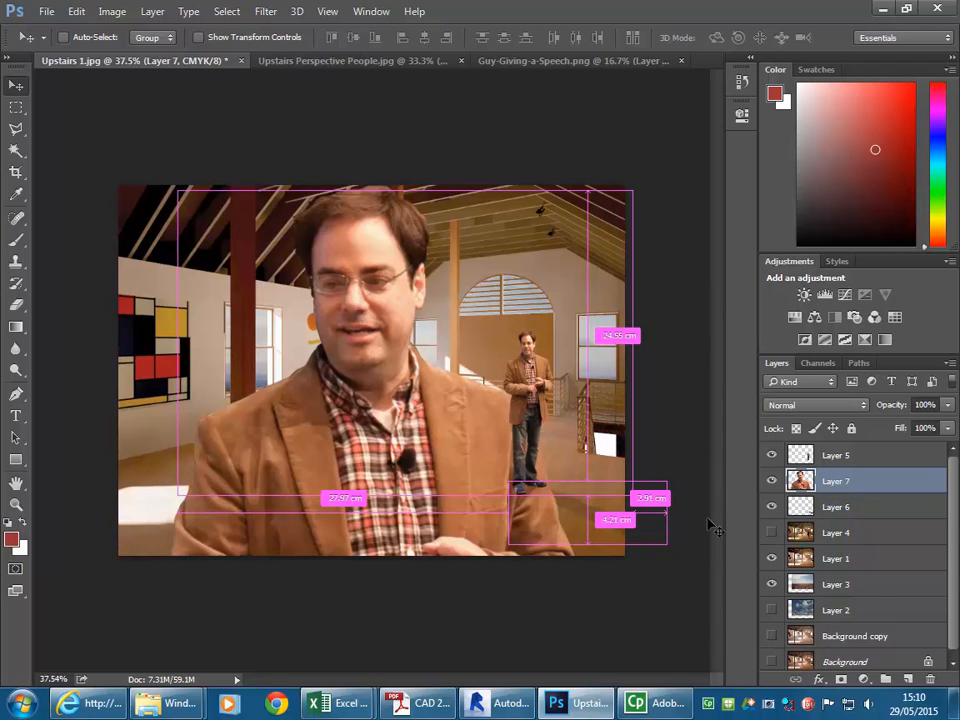
{"action": "key", "text": "ctrl+z"}
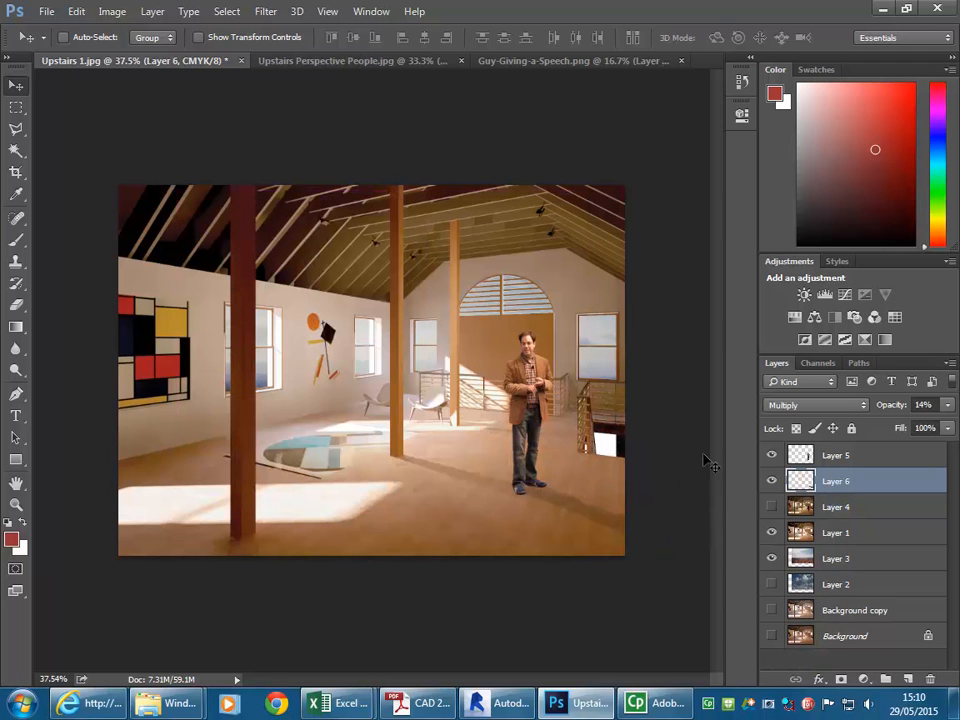
Copy the Layer 6 shadow onto a new layer and move the copy to the man's feet
{"action": "key", "text": "ctrl+a"}
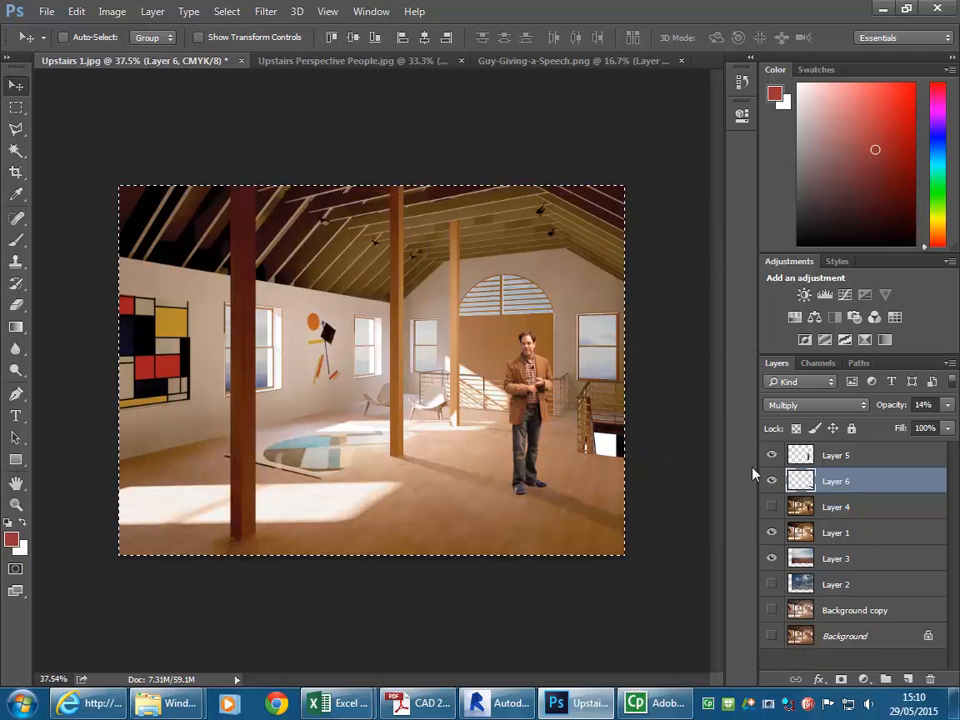
{"action": "key", "text": "ctrl+v"}
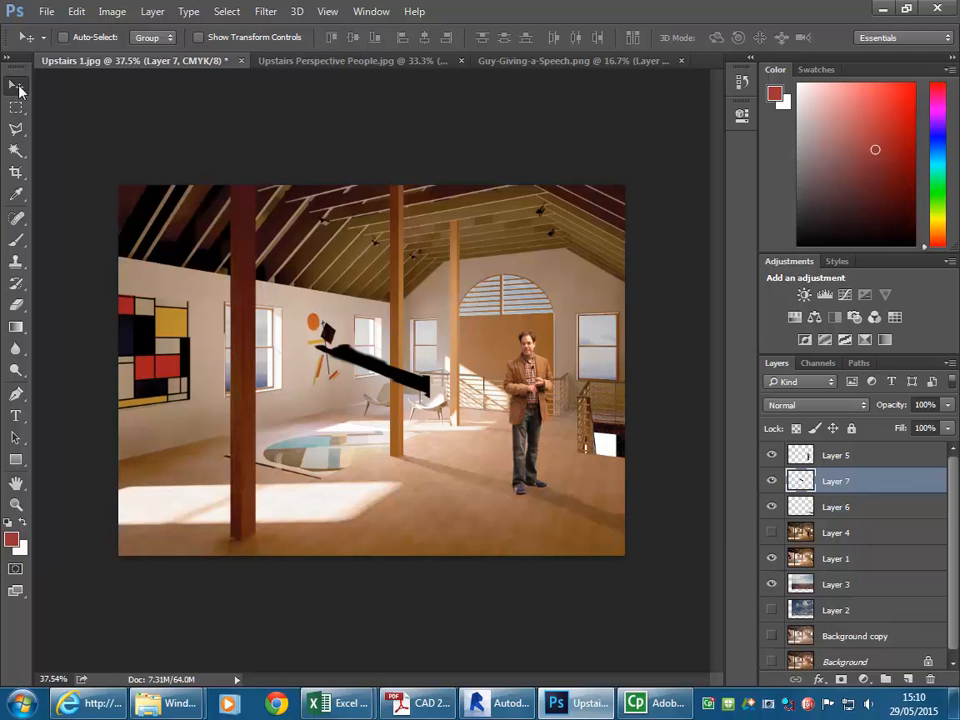
{"action": "mouse_move", "coordinate": [392, 390]}
{"action": "left_mouse_down"}
{"action": "mouse_move", "coordinate": [470, 448]}
{"action": "mouse_move", "coordinate": [558, 536]}
{"action": "mouse_move", "coordinate": [575, 506]}
{"action": "mouse_move", "coordinate": [569, 513]}
{"action": "left_mouse_up"}
Skew the copied shadow on Layer 7 horizontally by about -43° and apply the transform
{"action": "left_click", "coordinate": [76, 11]}
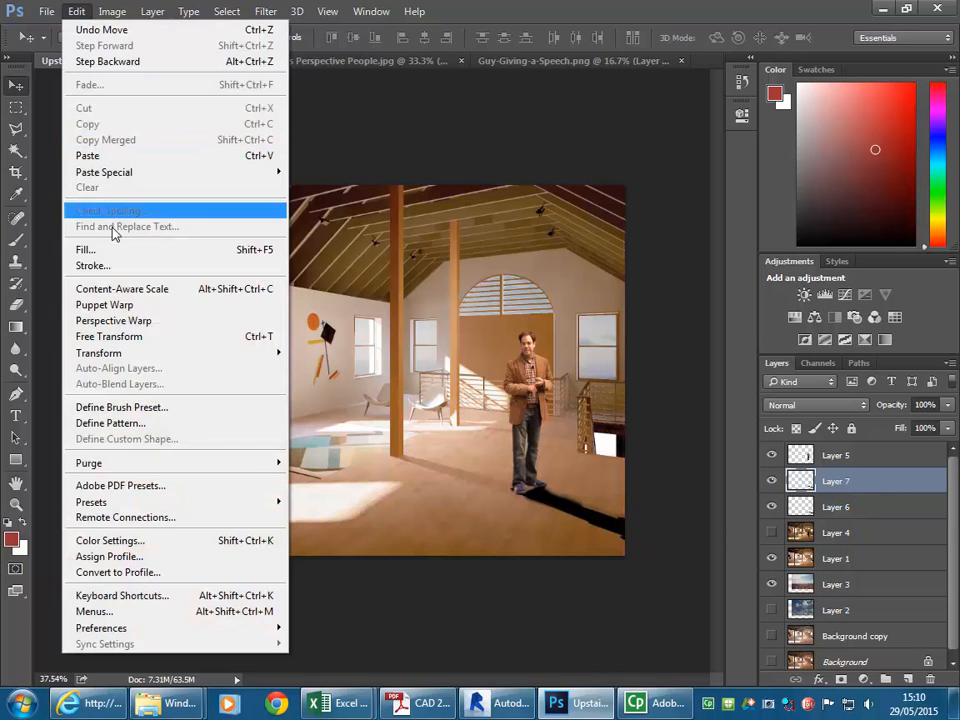
{"action": "mouse_move", "coordinate": [130, 353]}
{"action": "left_click", "coordinate": [310, 406]}
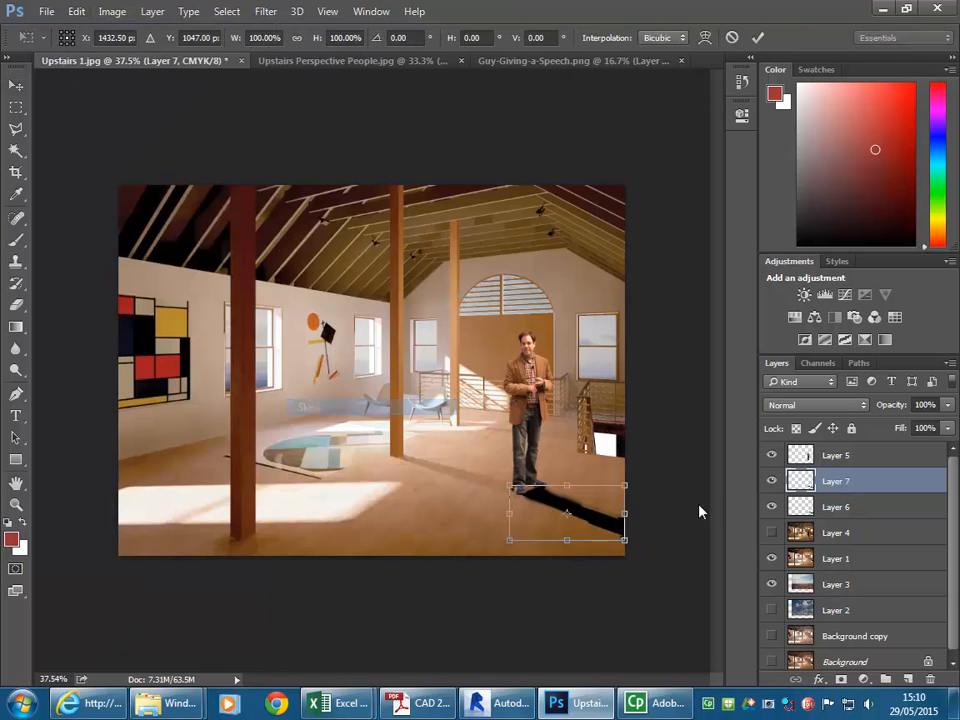
{"action": "left_click_drag", "start_coordinate": [568, 542], "coordinate": [549, 513]}
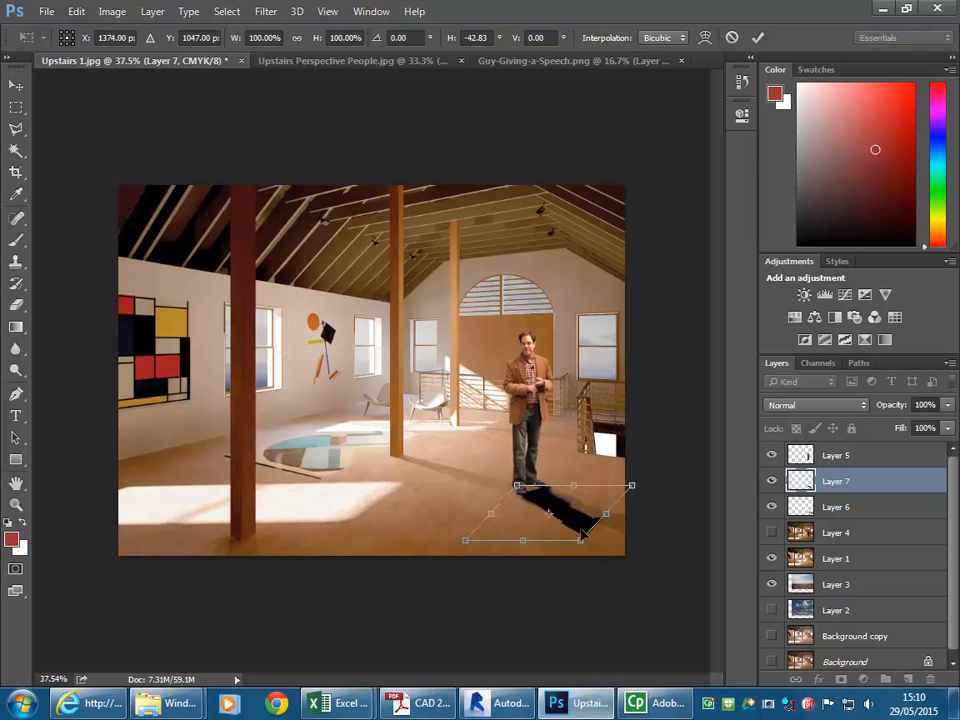
{"action": "key", "text": "Return"}
Stretch the Layer 7 shadow downwards to about 224% height, apply it, and show Layer 4 for comparison
{"action": "key", "text": "ctrl+t"}
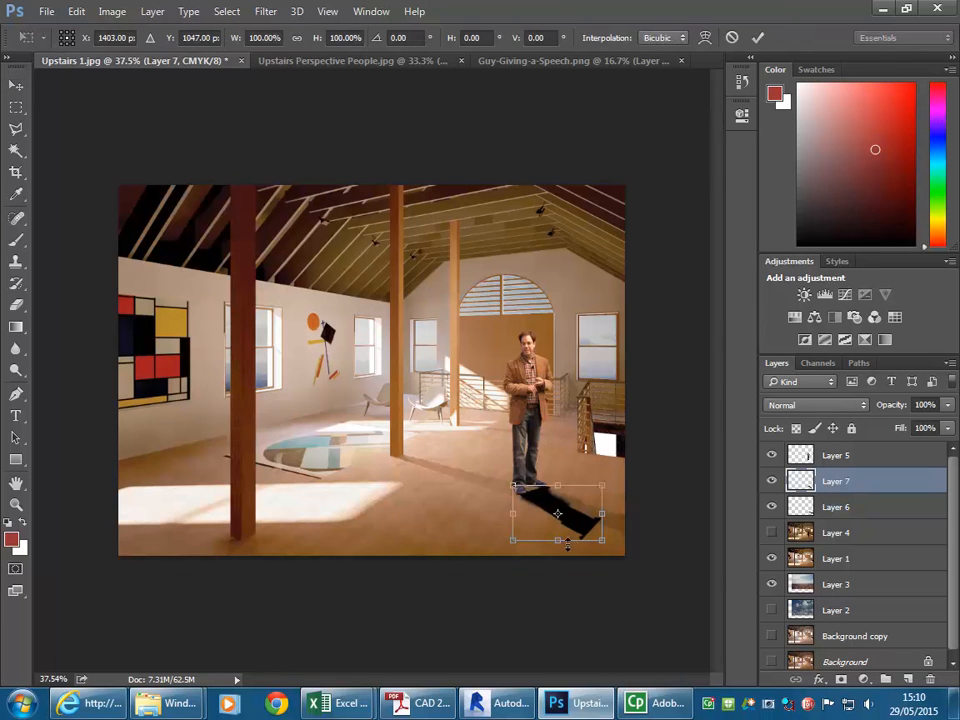
{"action": "left_click_drag", "start_coordinate": [558, 542], "coordinate": [559, 610]}
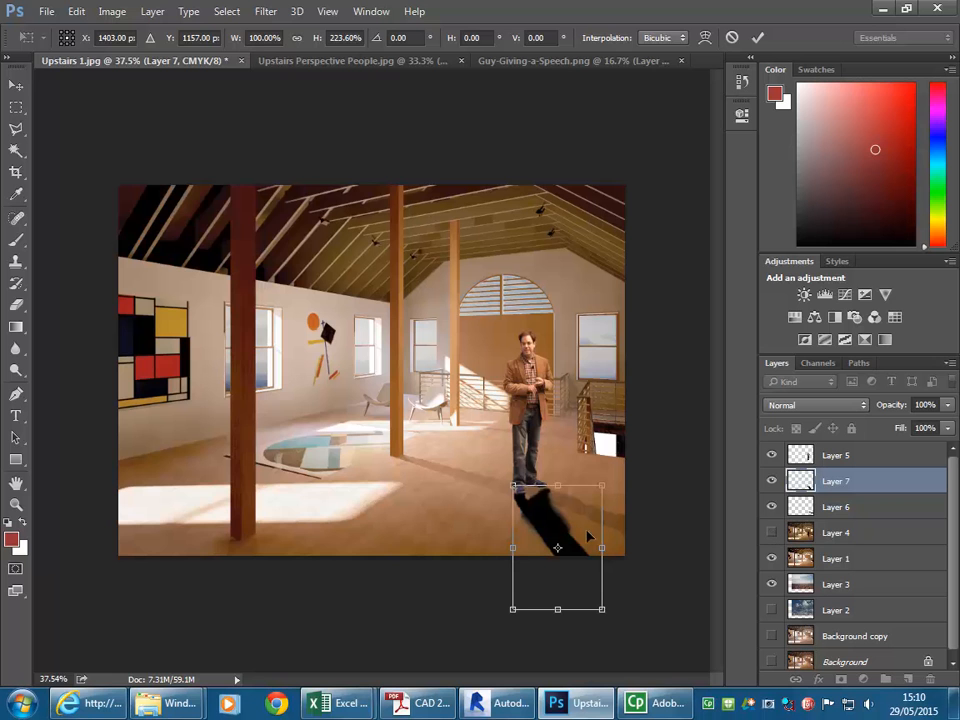
{"action": "key", "text": "Return"}
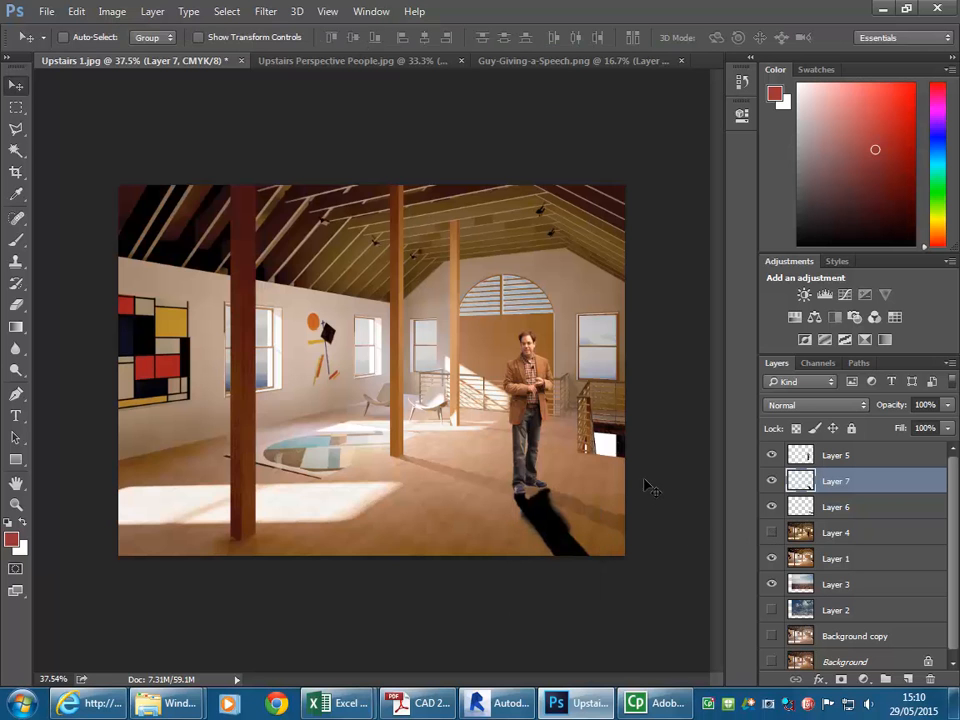
{"action": "left_click", "coordinate": [771, 533]}
{"action": "left_click", "coordinate": [771, 533]}
{"action": "left_click", "coordinate": [771, 533]}
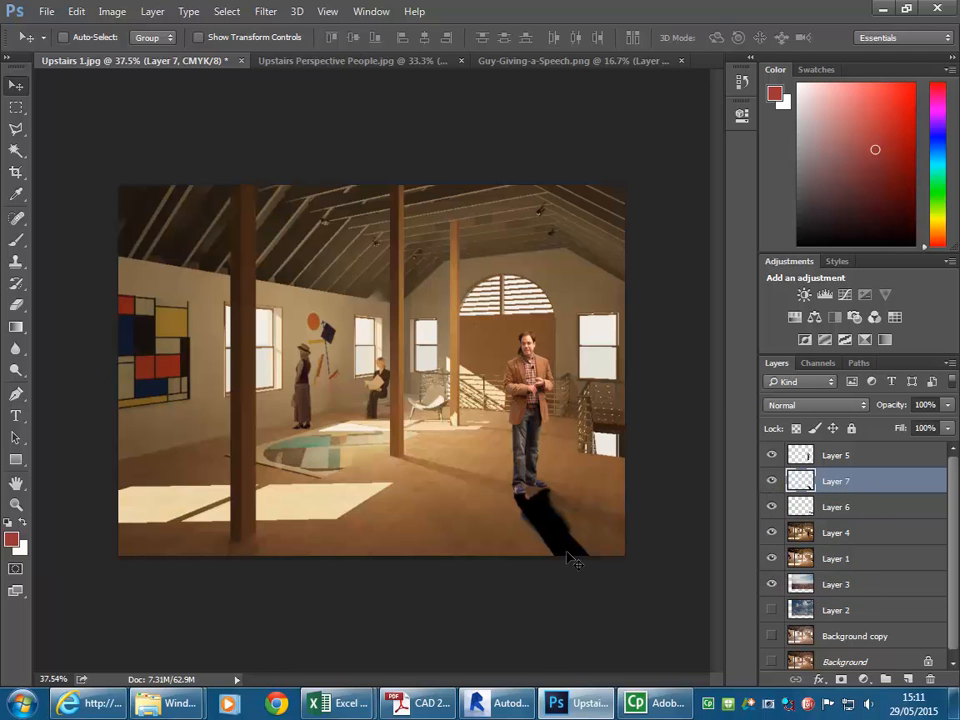
Apply a Perspective transform to the Layer 7 shadow, widening its lower edge to about 213% width with a horizontal skew of about 27°
{"action": "left_click", "coordinate": [76, 11]}
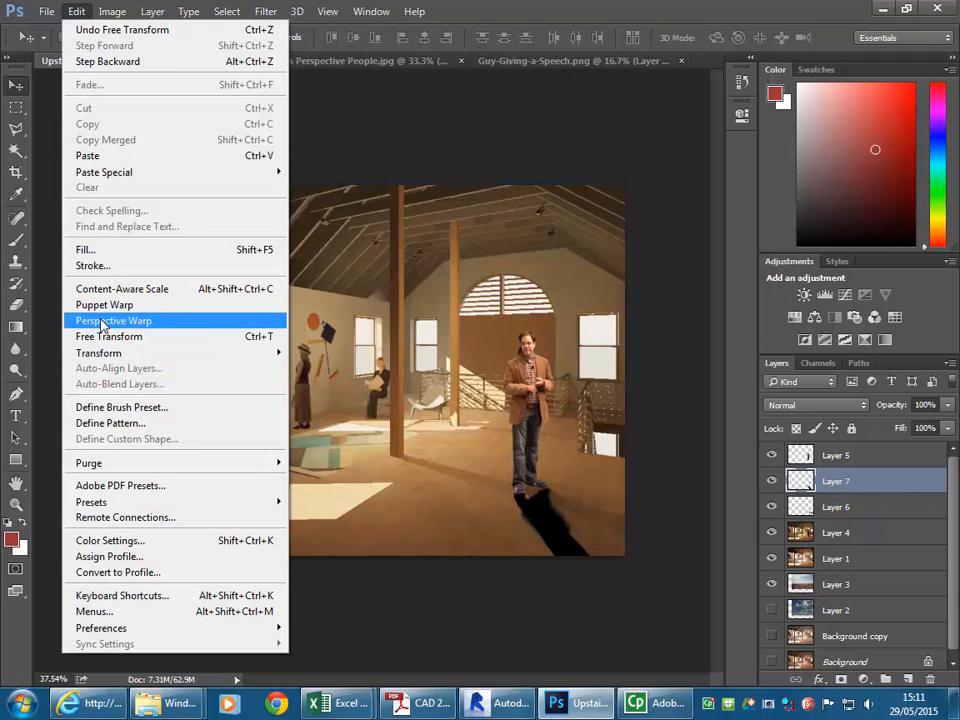
{"action": "mouse_move", "coordinate": [120, 353]}
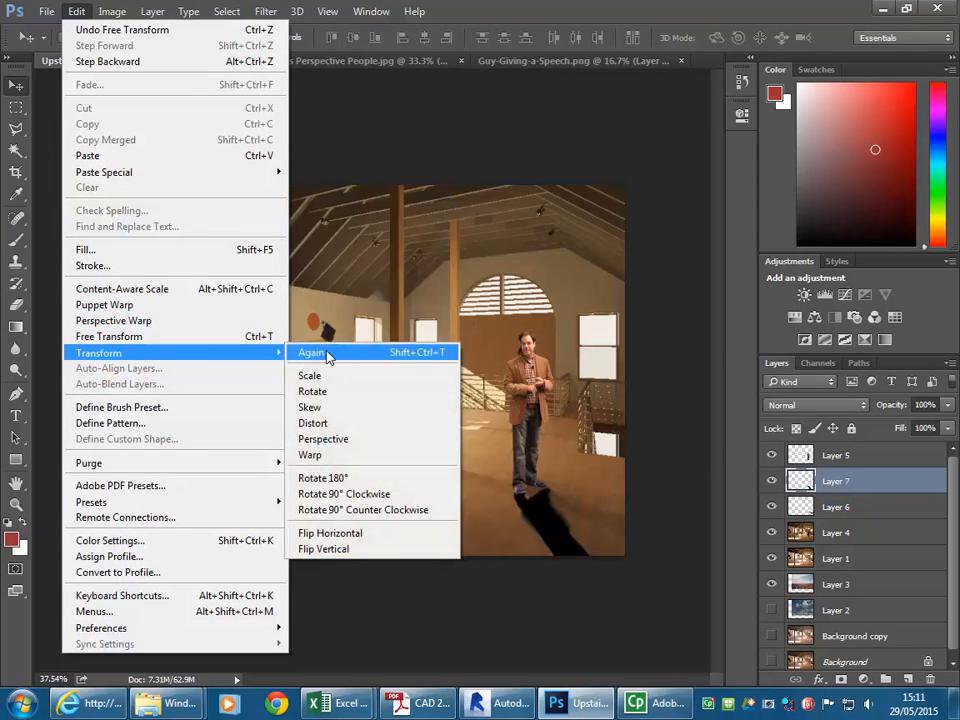
{"action": "left_click", "coordinate": [332, 442]}
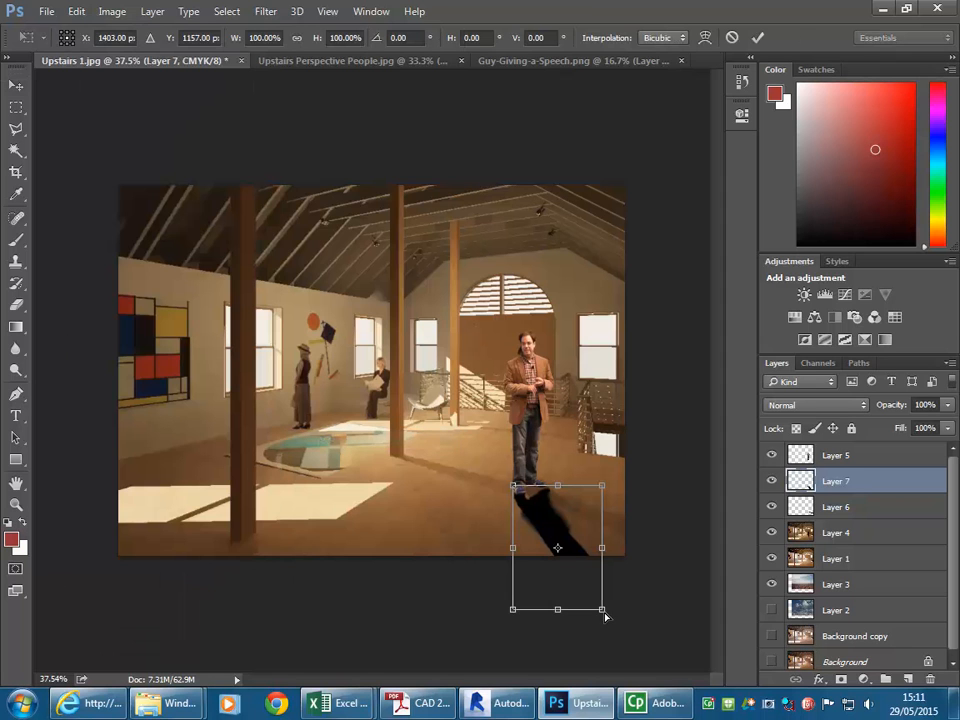
{"action": "left_click_drag", "start_coordinate": [604, 616], "coordinate": [653, 611]}
{"action": "left_click_drag", "start_coordinate": [557, 609], "coordinate": [570, 610]}
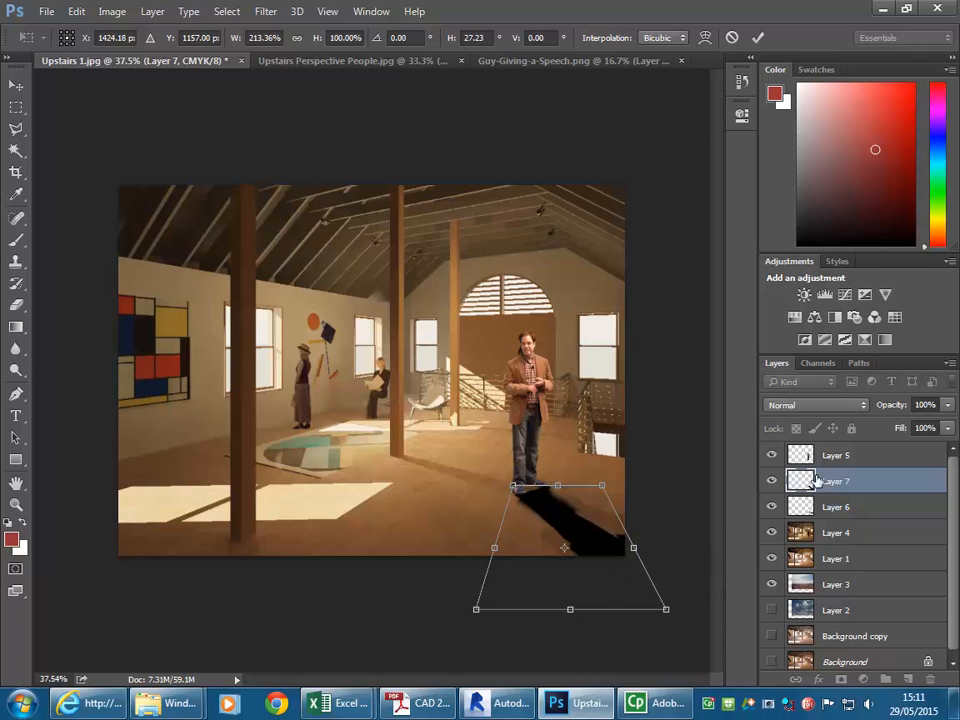
{"action": "key", "text": "Return"}
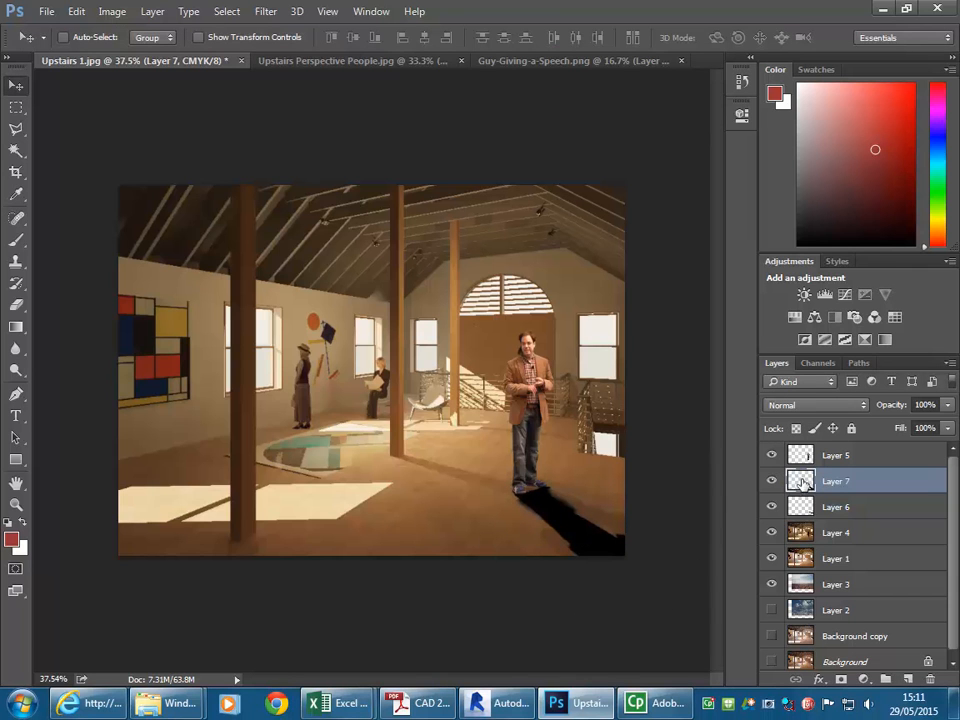
Set the Layer 7 shadow to Multiply blending at 7% opacity and hide Layer 4
{"action": "left_click", "coordinate": [845, 405]}
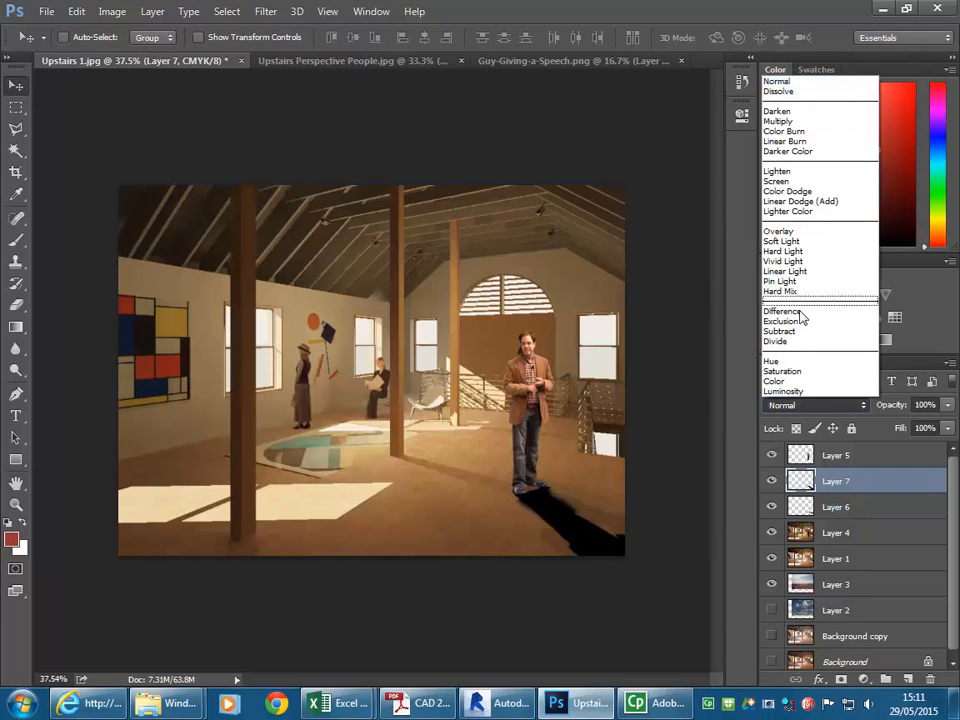
{"action": "left_click", "coordinate": [785, 121]}
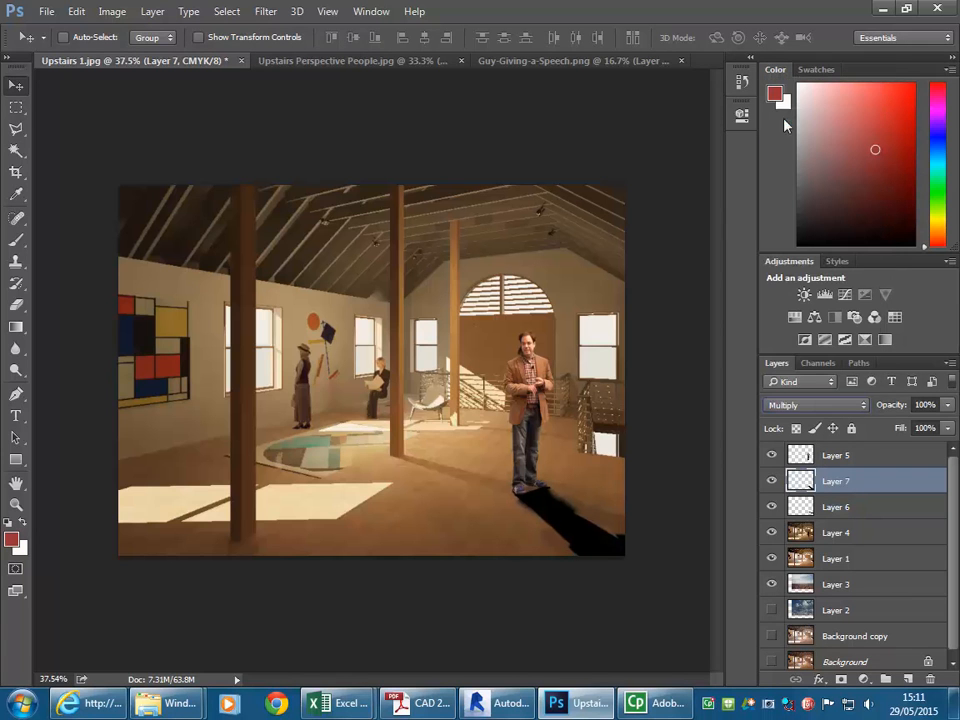
{"action": "left_click", "coordinate": [947, 405]}
{"action": "left_click_drag", "start_coordinate": [945, 423], "coordinate": [870, 428]}
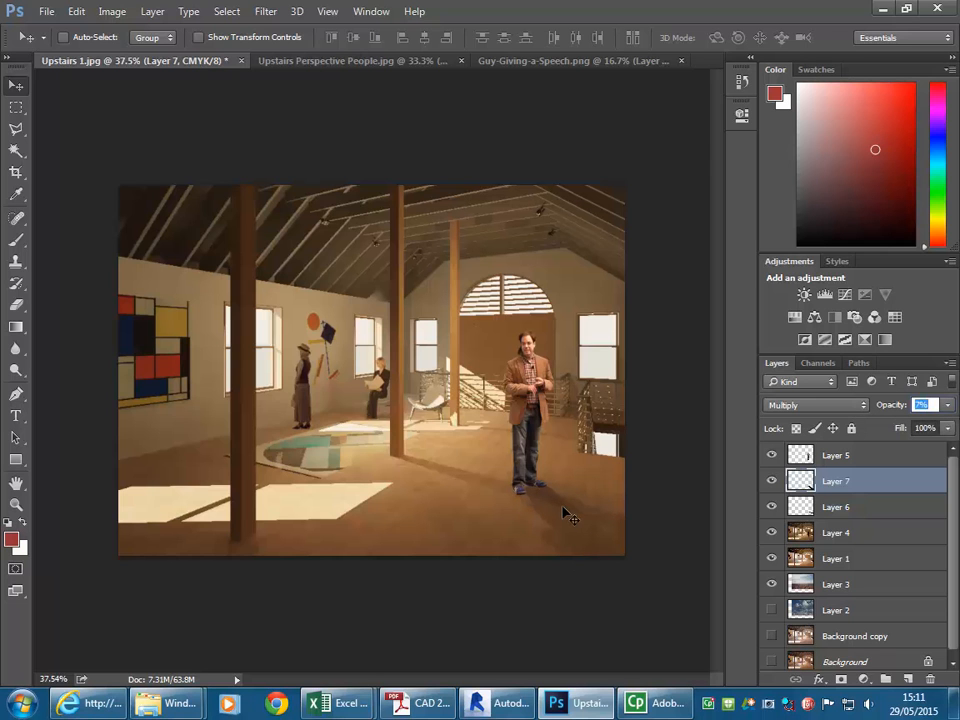
{"action": "left_click", "coordinate": [542, 486]}
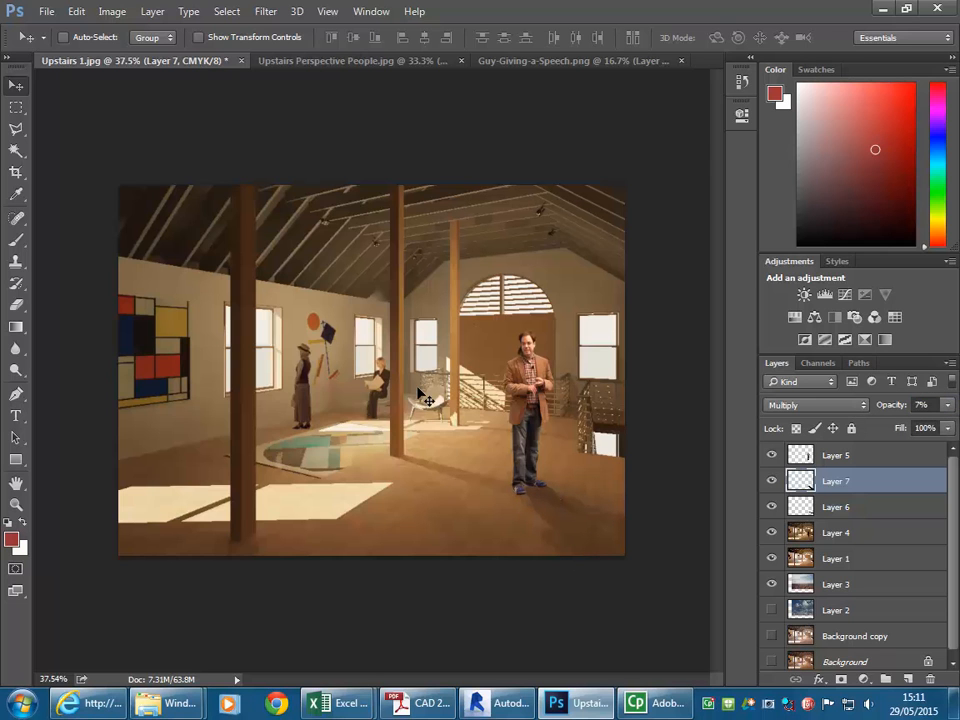
{"action": "left_click", "coordinate": [772, 533]}
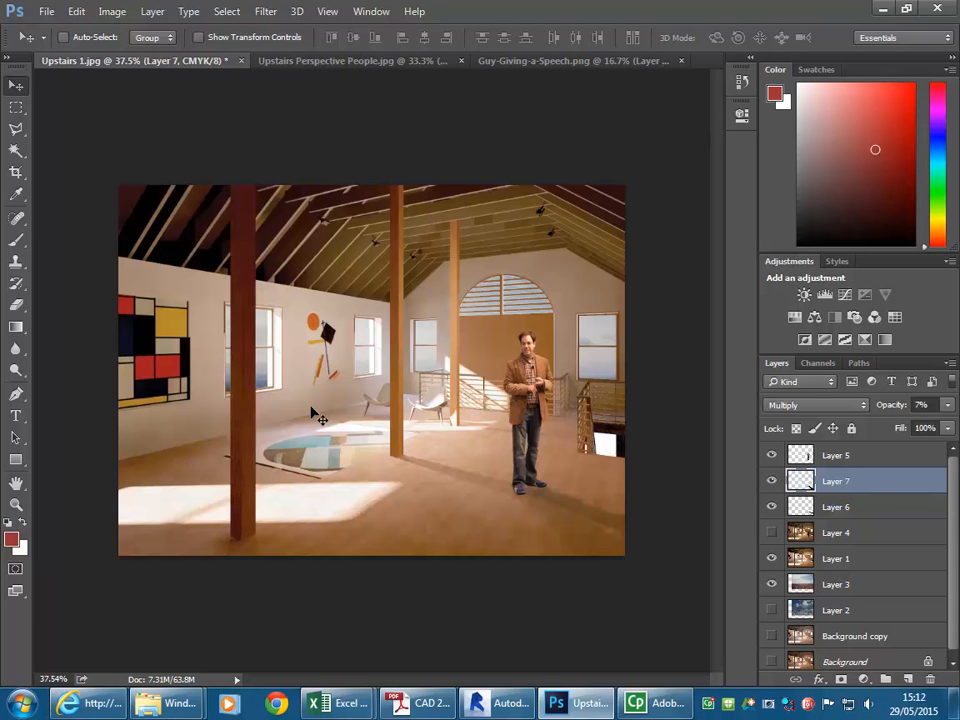
Save the composite as Upstairs 1.psd in the Fenwicks Stone folder, keeping layers and Maximize Compatibility on
{"action": "left_click", "coordinate": [45, 11]}
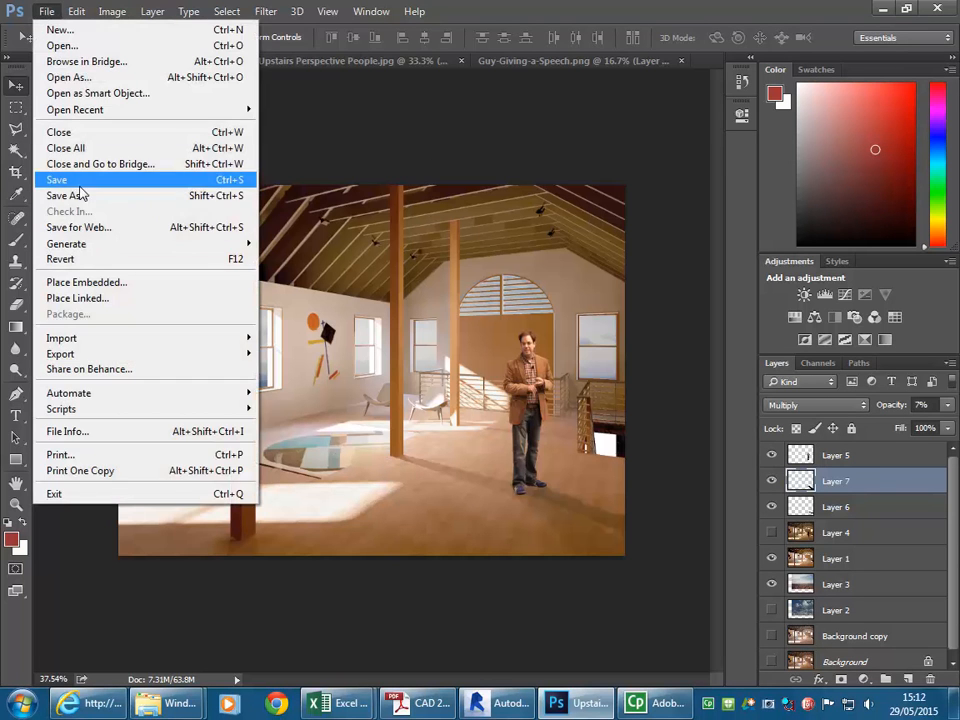
{"action": "left_click", "coordinate": [79, 195]}
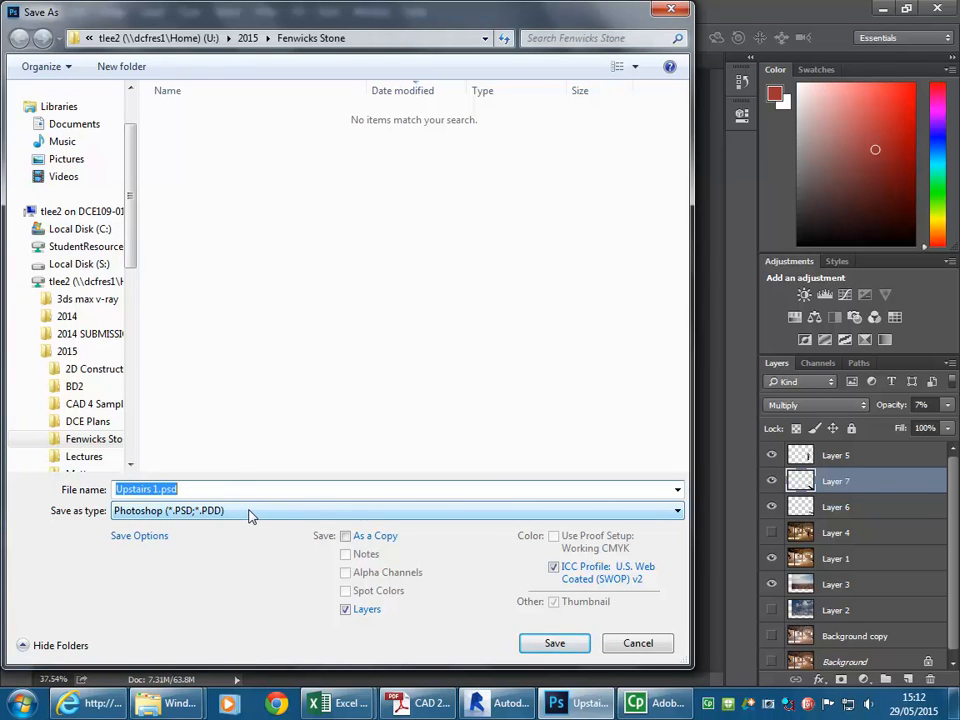
{"action": "left_click", "coordinate": [545, 643]}
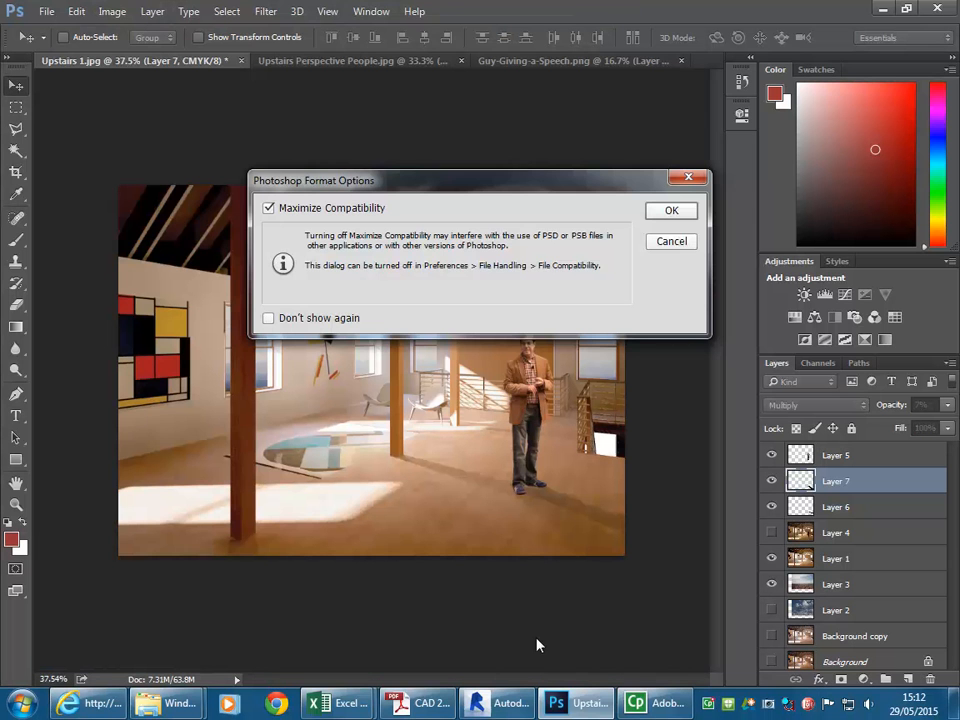
{"action": "left_click", "coordinate": [671, 210]}
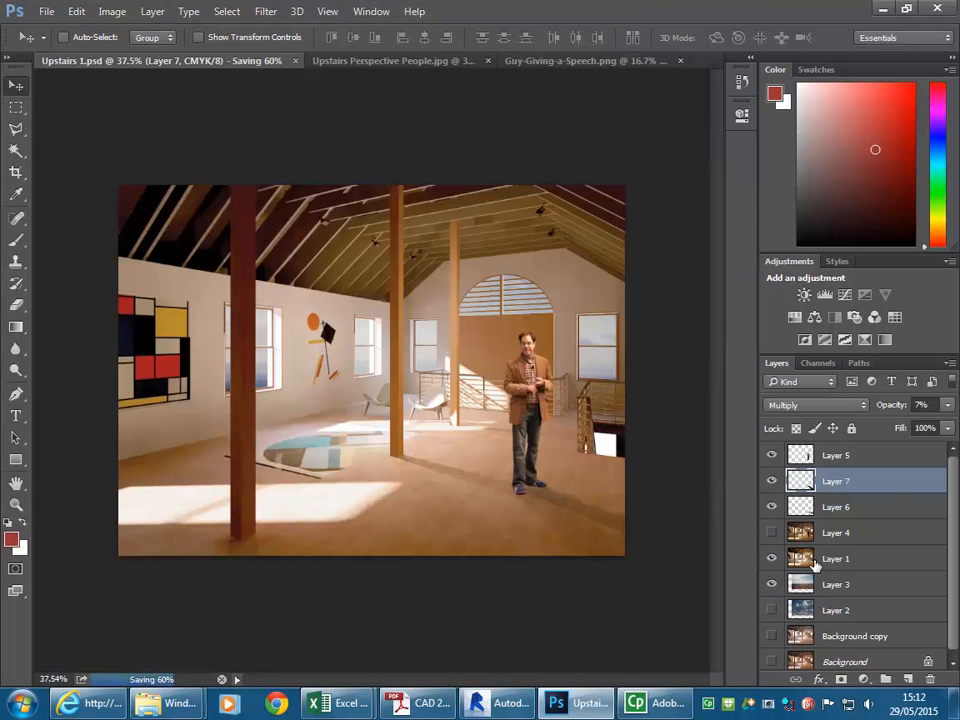
Save a JPEG copy of the composite as Upstairs 1A.jpg in the Fenwicks Stone folder, with quality 10 and Baseline ("Standard") format
{"action": "left_click", "coordinate": [46, 11]}
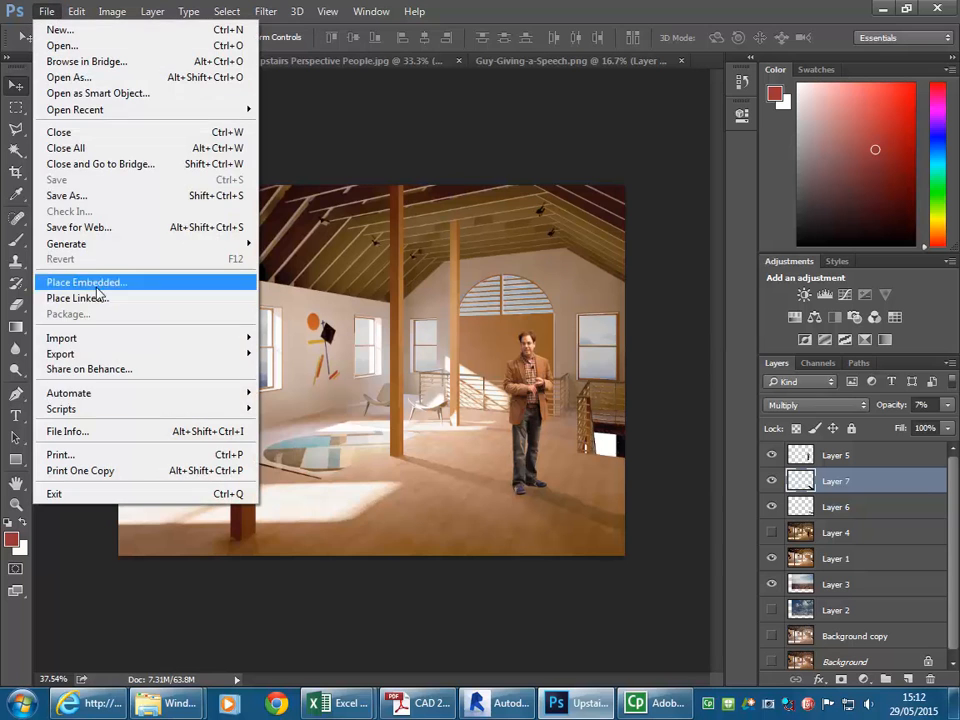
{"action": "left_click", "coordinate": [96, 197]}
{"action": "left_click", "coordinate": [280, 512]}
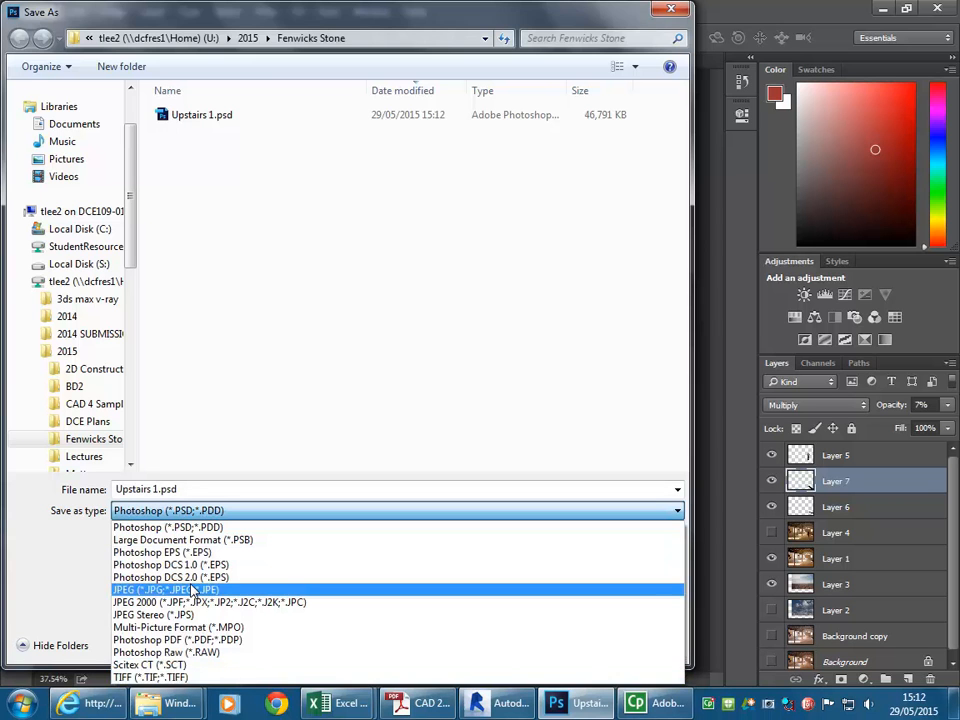
{"action": "left_click", "coordinate": [193, 591]}
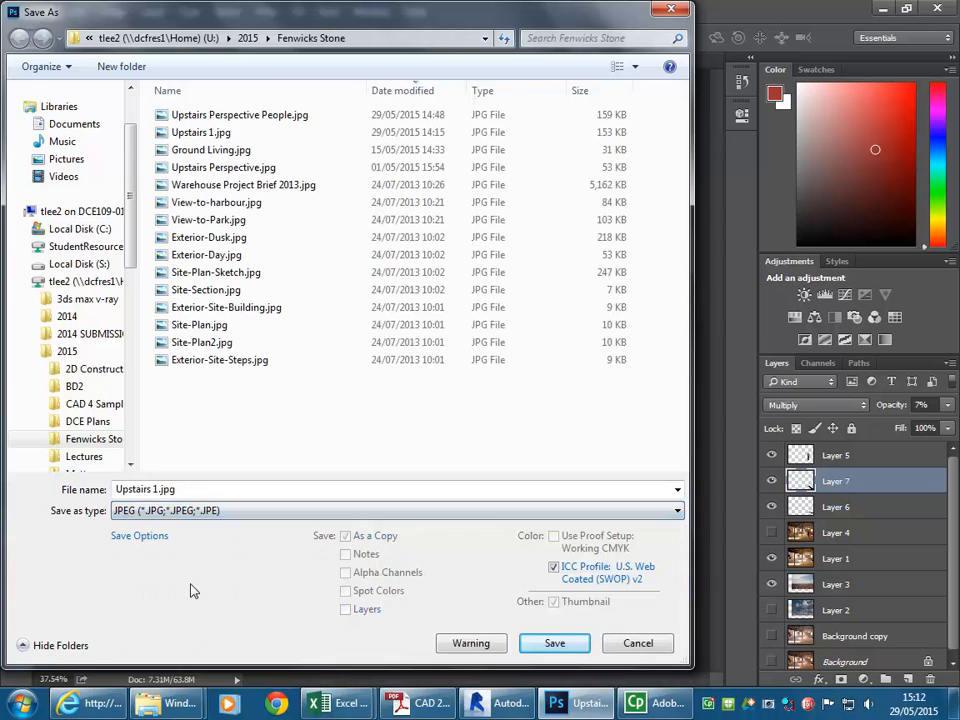
{"action": "left_click", "coordinate": [155, 489]}
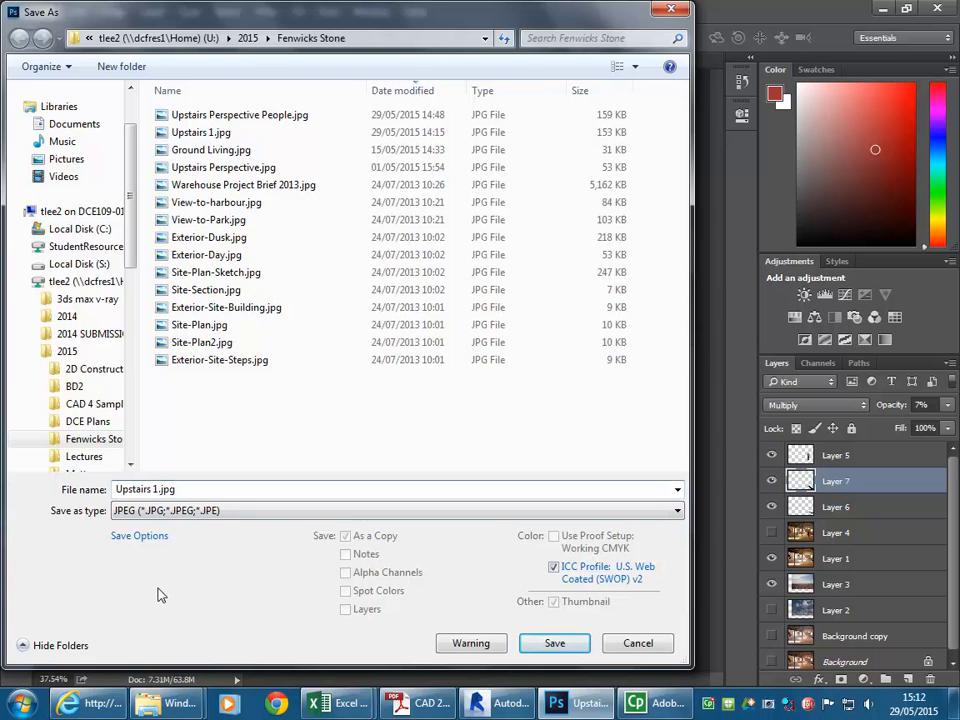
{"action": "type", "text": "A"}
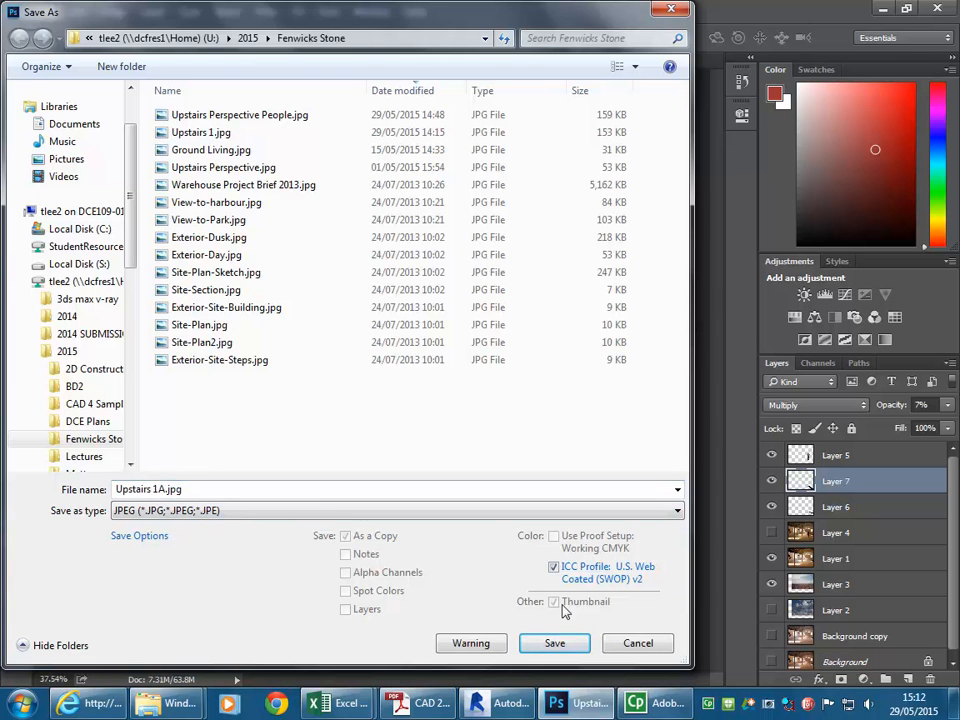
{"action": "left_click", "coordinate": [566, 645]}
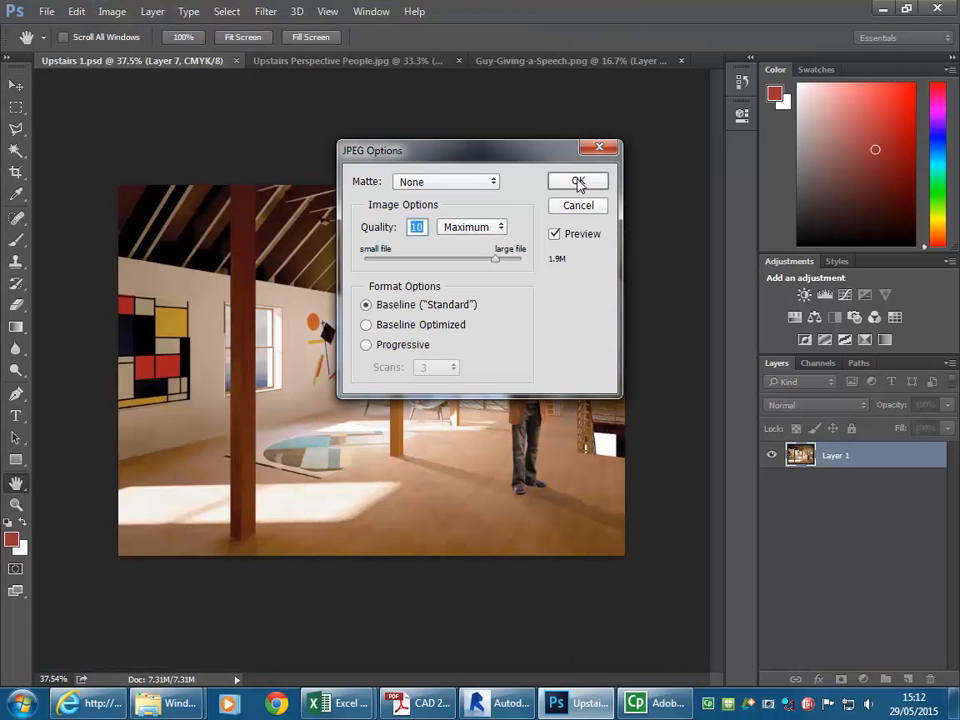
{"action": "left_click", "coordinate": [578, 182]}
Switch to Revit, close the Rendering dialog, and delete the Upstairs Perspective.jpg image from sheet A108
{"action": "key", "text": "alt+Tab"}
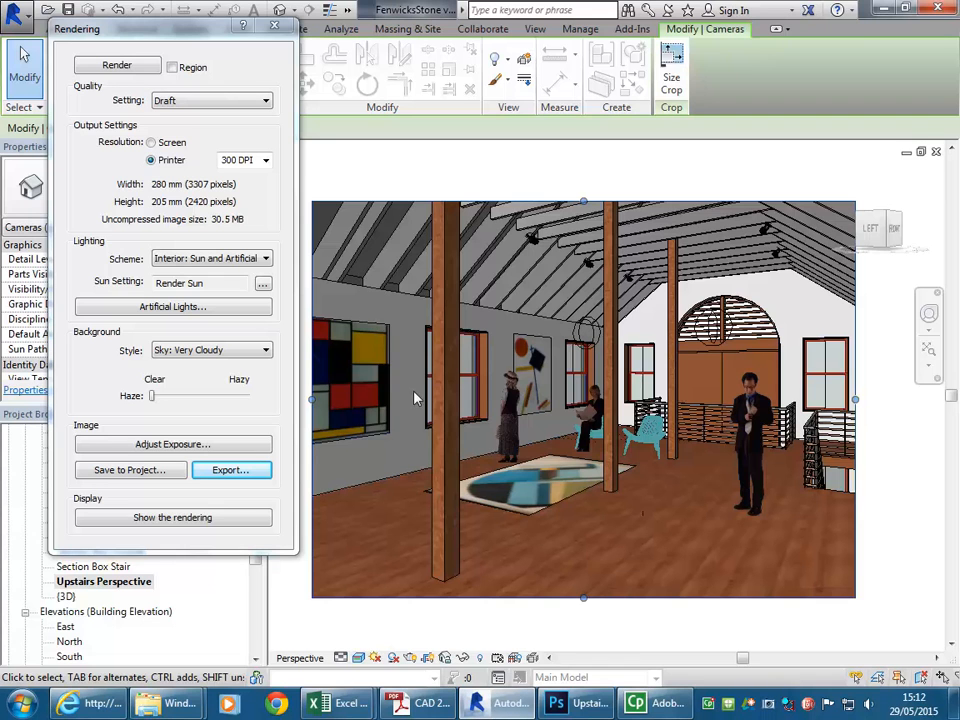
{"action": "left_click", "coordinate": [274, 24]}
{"action": "left_click_drag", "start_coordinate": [255, 535], "coordinate": [255, 625]}
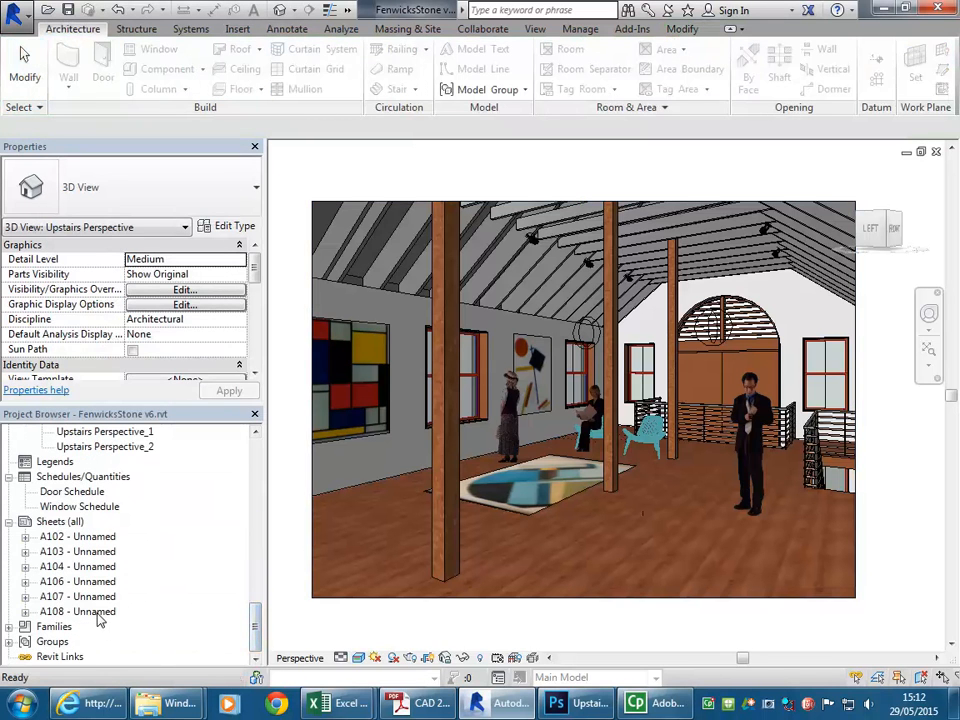
{"action": "double_click", "coordinate": [100, 612]}
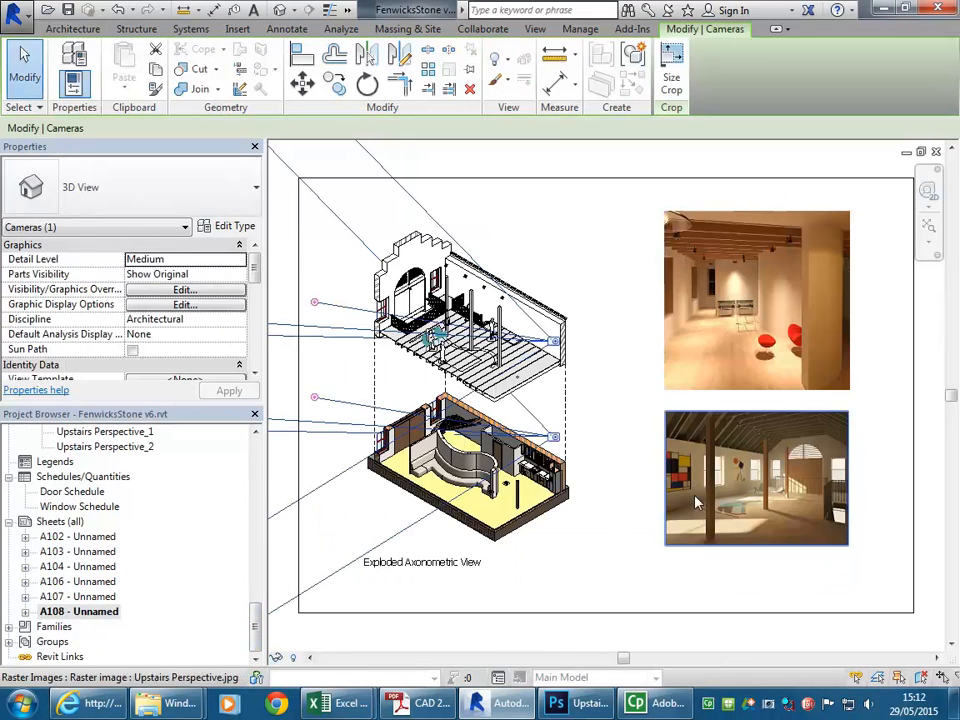
{"action": "left_click", "coordinate": [740, 525]}
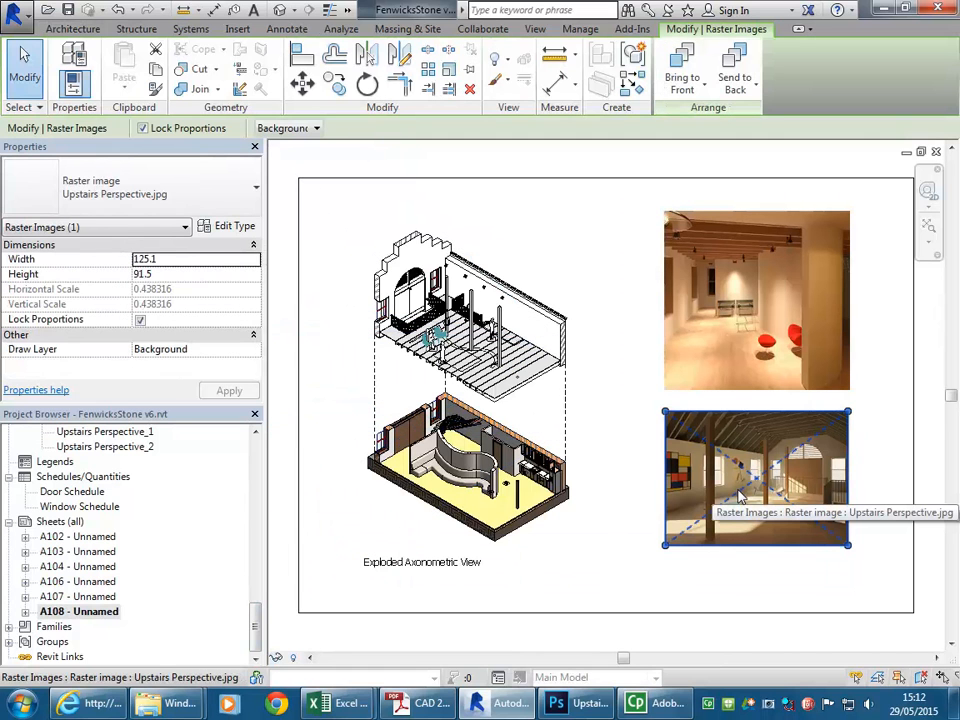
{"action": "key", "text": "Delete"}
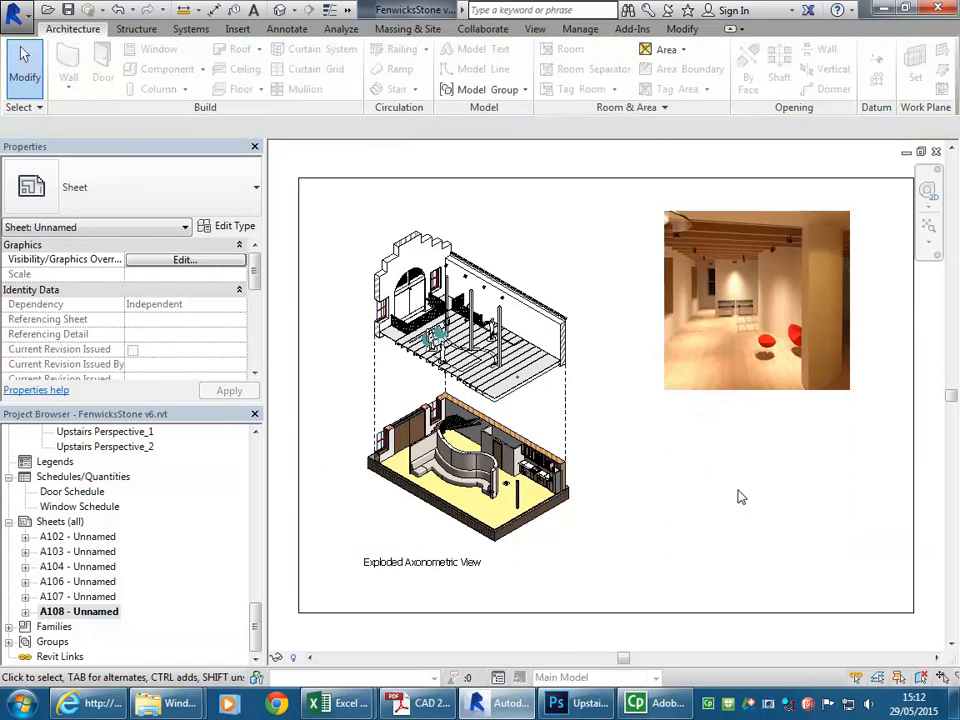
Import the image Upstairs 1A.jpg from the Fenwicks Stone folder and place it on sheet A108
{"action": "left_click", "coordinate": [237, 29]}
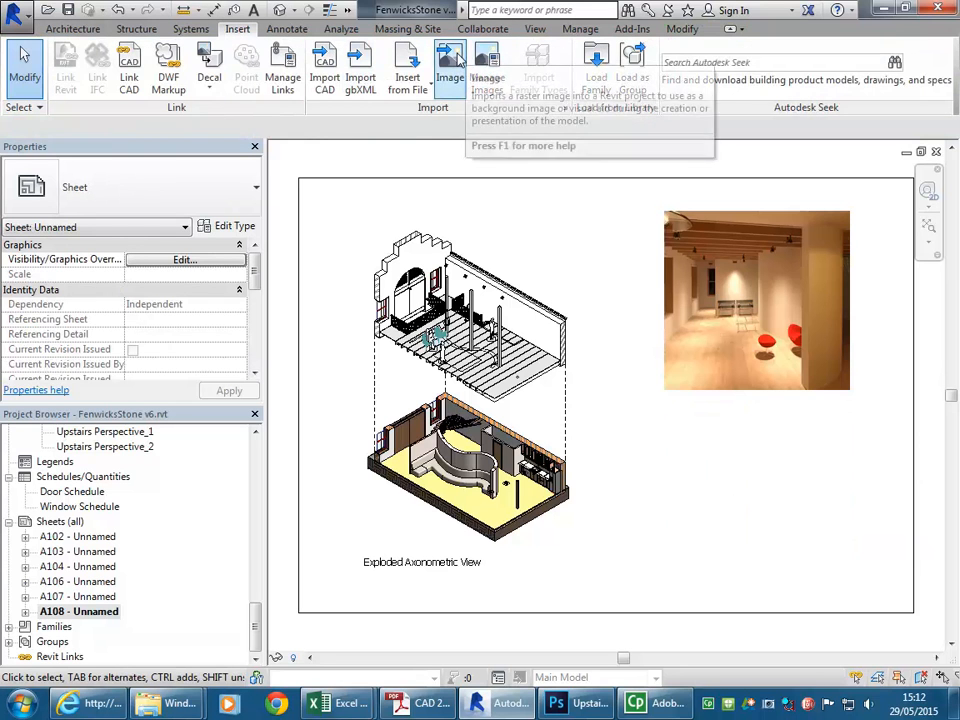
{"action": "left_click", "coordinate": [590, 417]}
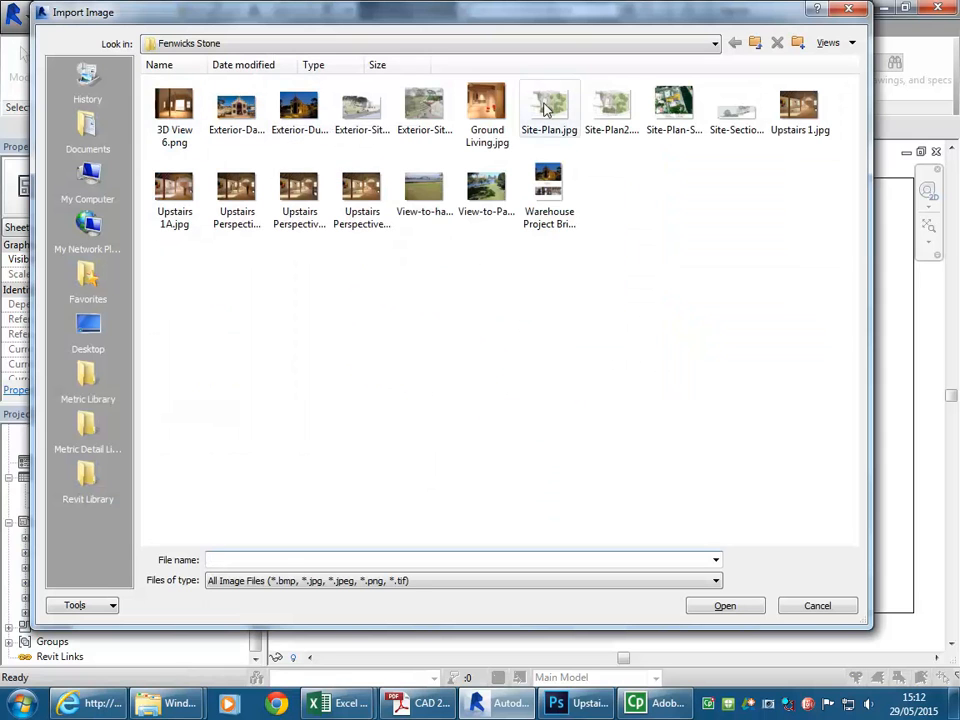
{"action": "left_click", "coordinate": [298, 190]}
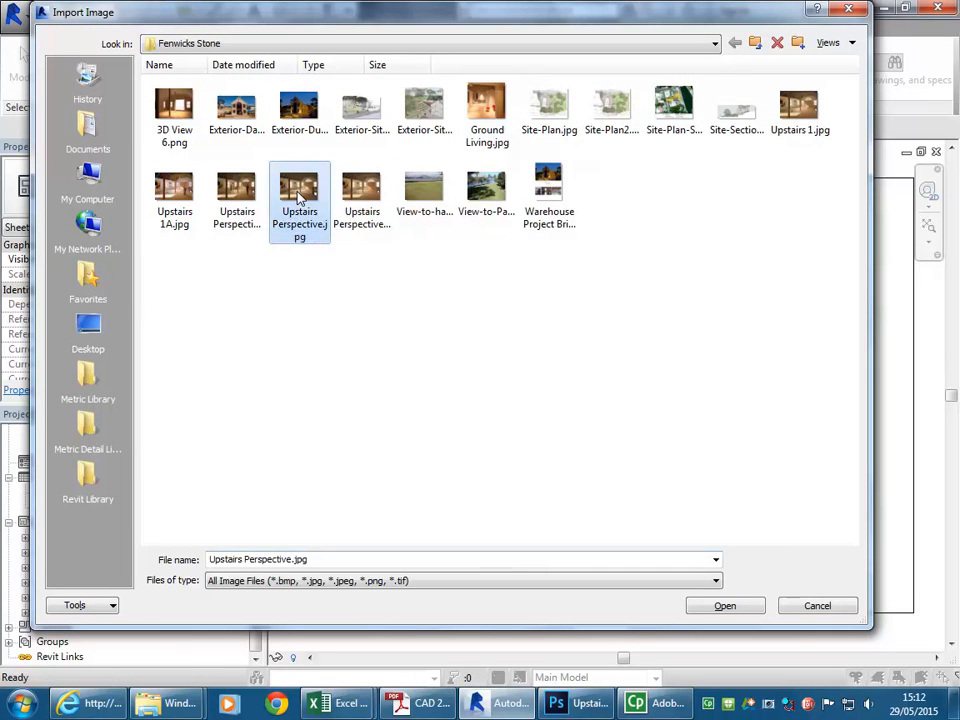
{"action": "left_click", "coordinate": [364, 197]}
{"action": "left_click", "coordinate": [172, 203]}
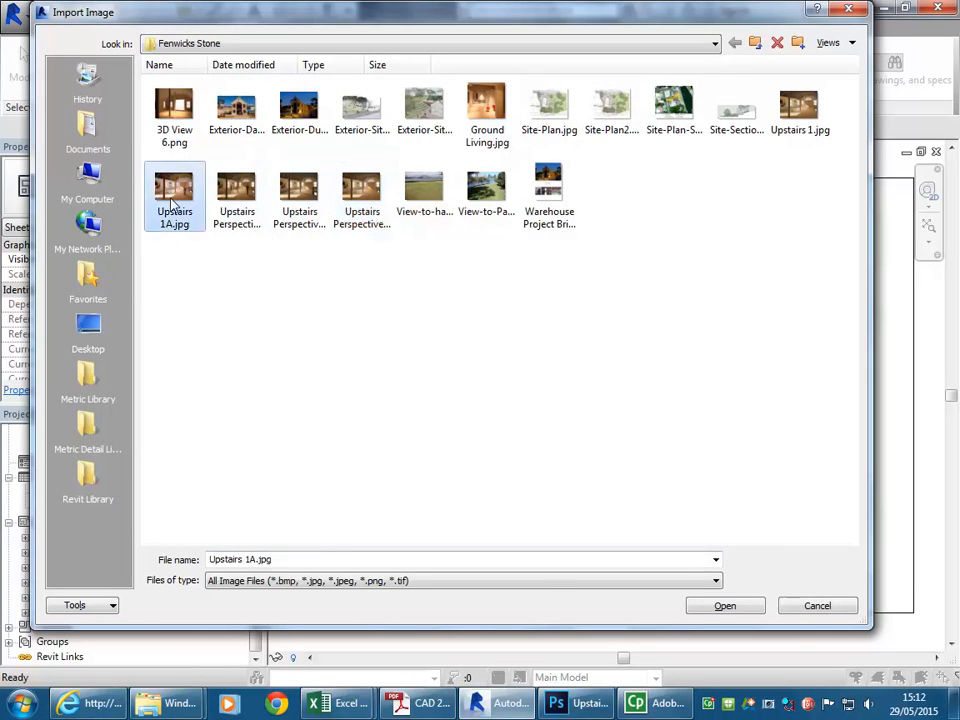
{"action": "left_click", "coordinate": [725, 605]}
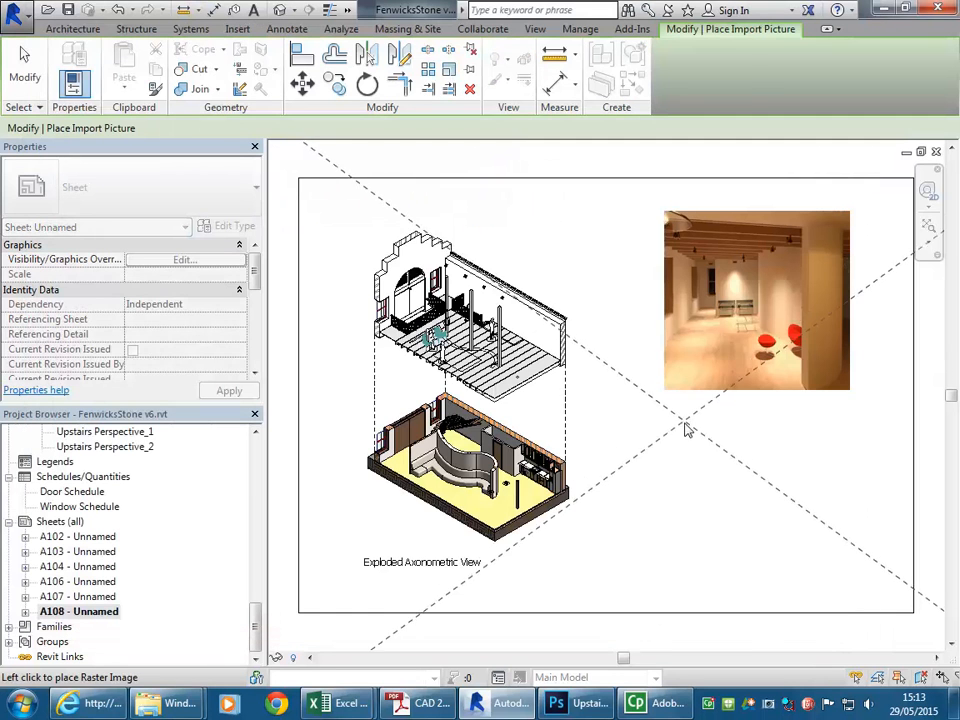
{"action": "left_click", "coordinate": [683, 423]}
Move the Upstairs 1A.jpg image below the ground-floor rendering and scale it proportionally to about 129 by 94 mm
{"action": "scroll", "coordinate": [507, 345], "scroll_direction": "down", "scroll_amount": 2}
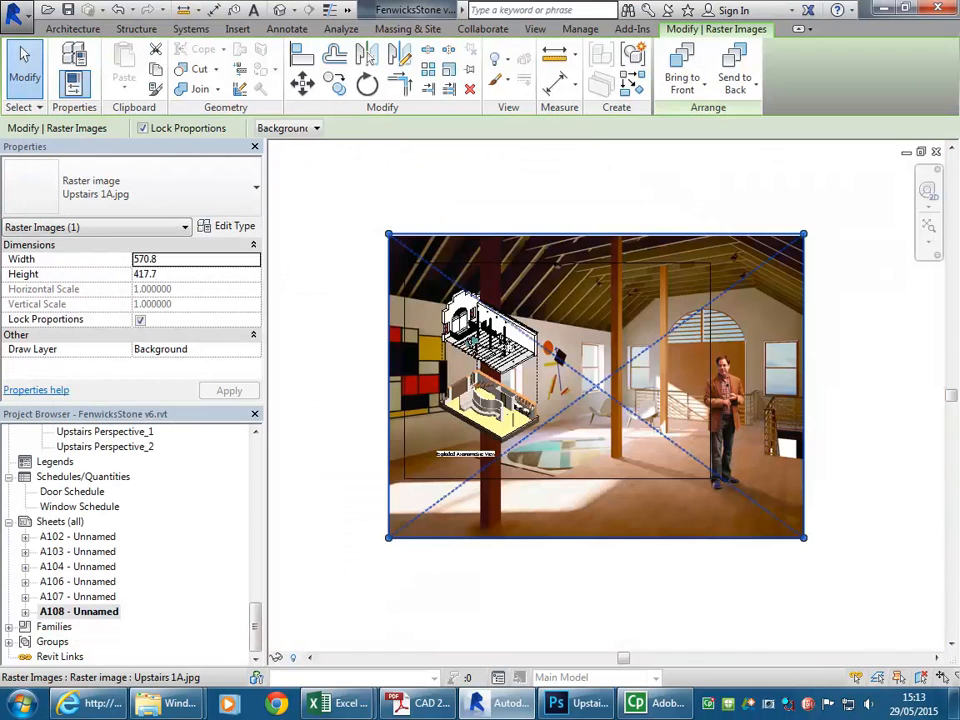
{"action": "key", "text": "alt"}
{"action": "left_click_drag", "start_coordinate": [387, 233], "coordinate": [487, 277]}
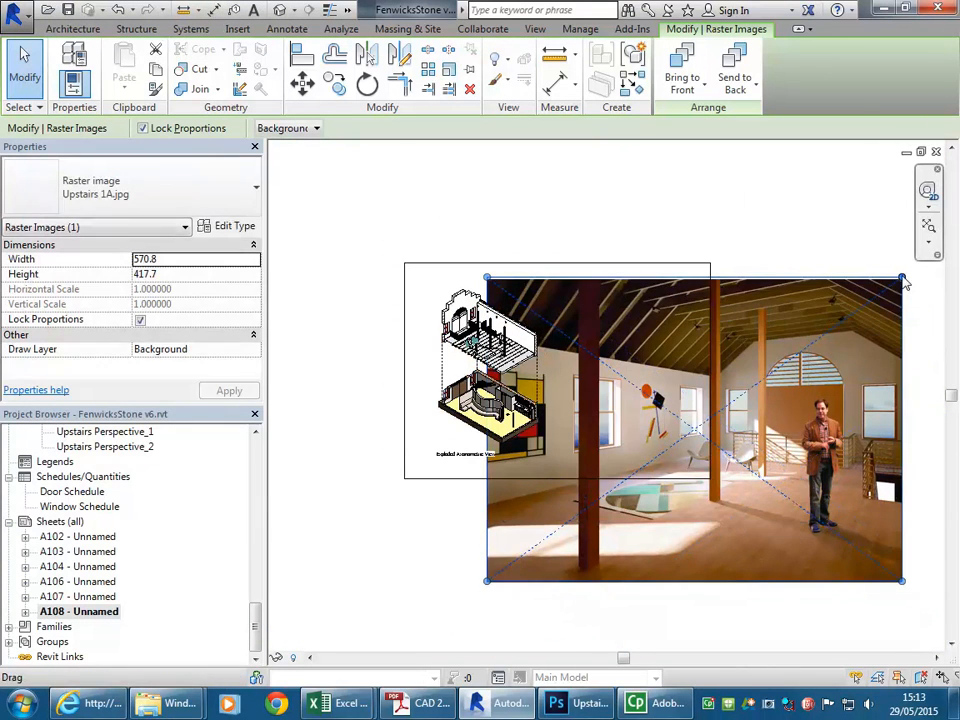
{"action": "left_click_drag", "start_coordinate": [720, 411], "coordinate": [701, 425]}
{"action": "left_click_drag", "start_coordinate": [661, 474], "coordinate": [639, 434]}
{"action": "left_click_drag", "start_coordinate": [465, 540], "coordinate": [585, 452]}
{"action": "key", "text": "Escape"}
{"action": "scroll", "coordinate": [499, 440], "scroll_direction": "up", "scroll_amount": 4}
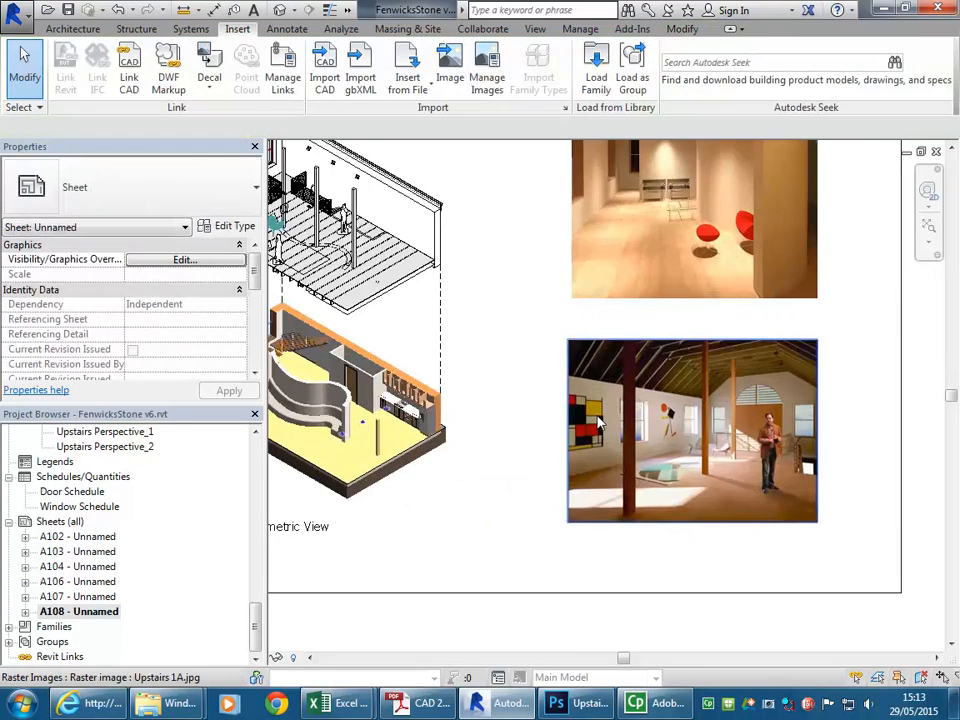
{"action": "scroll", "coordinate": [499, 445], "scroll_direction": "down", "scroll_amount": 2}
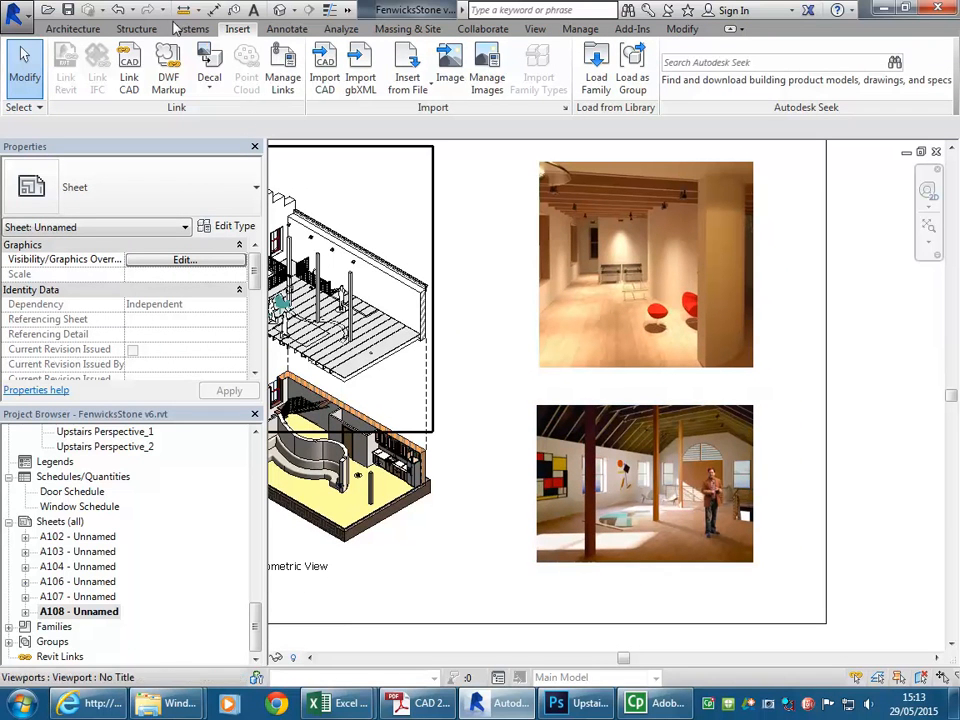
Add the text label "Upstairs Perspective" in Tahoma 5mm directly beneath the Upstairs 1A.jpg image
{"action": "left_click", "coordinate": [291, 31]}
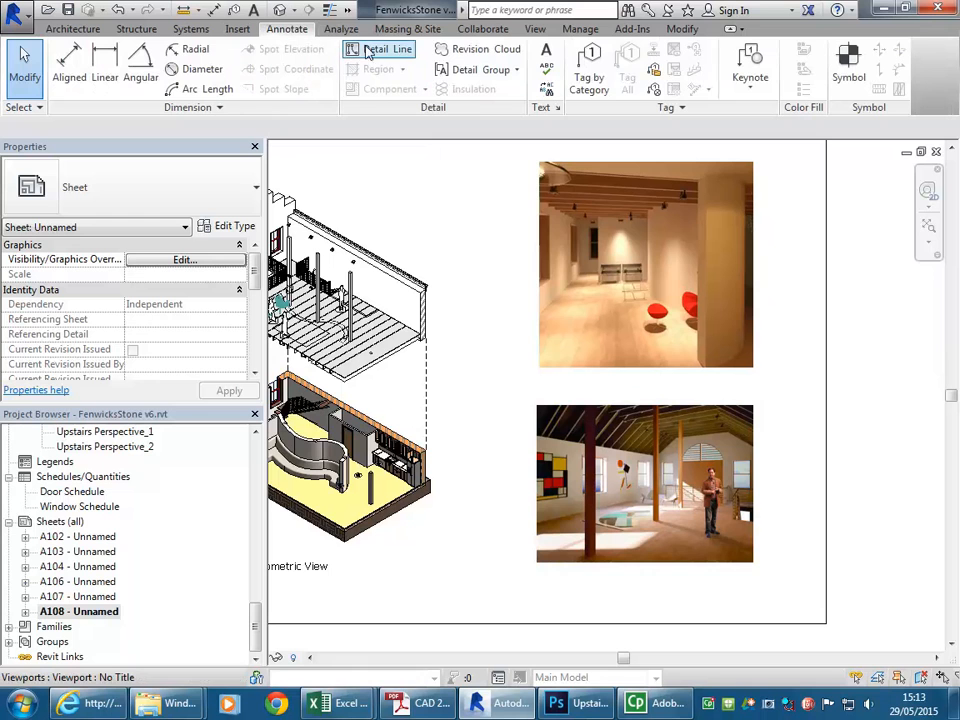
{"action": "left_click", "coordinate": [546, 52]}
{"action": "left_click_drag", "start_coordinate": [537, 571], "coordinate": [681, 588]}
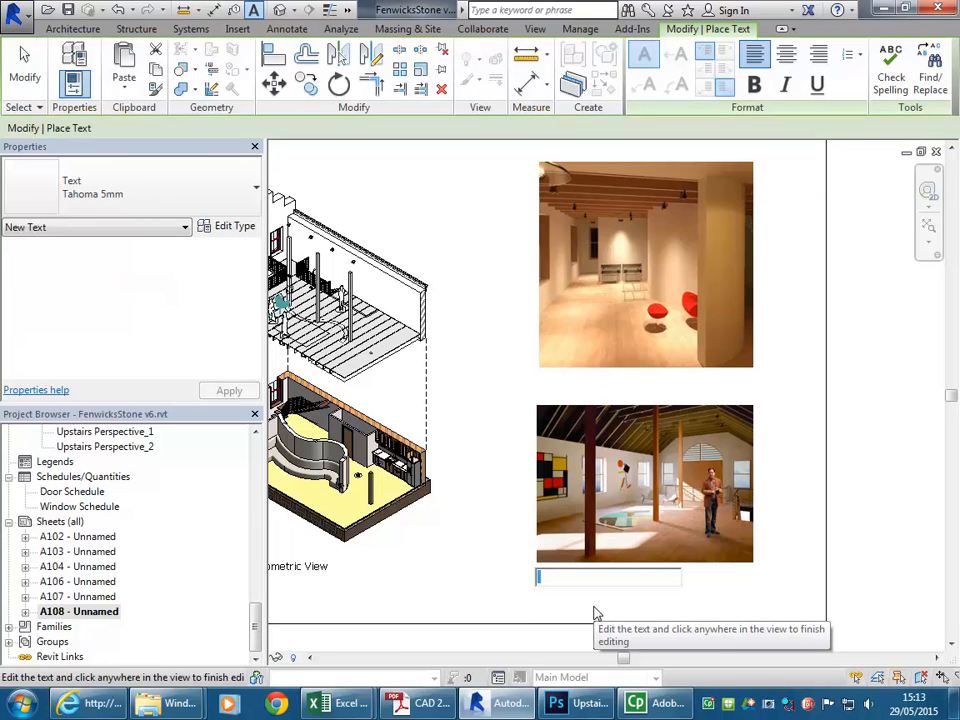
{"action": "type", "text": "Perspec"}
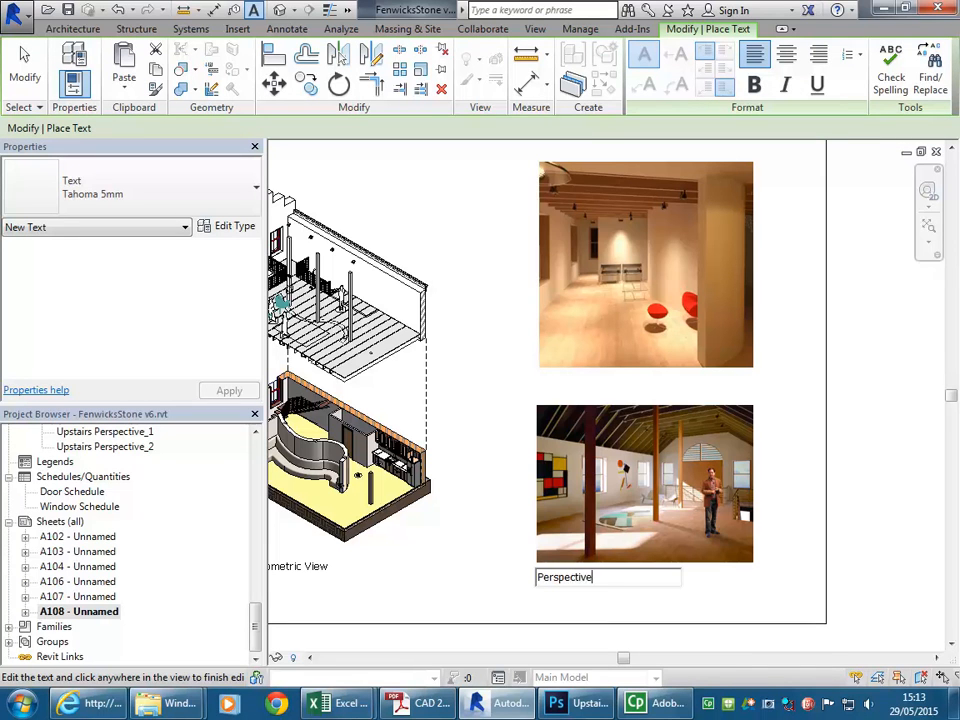
{"action": "type", "text": "tive"}
{"action": "key", "text": "Home"}
{"action": "type", "text": "Upstairs"}
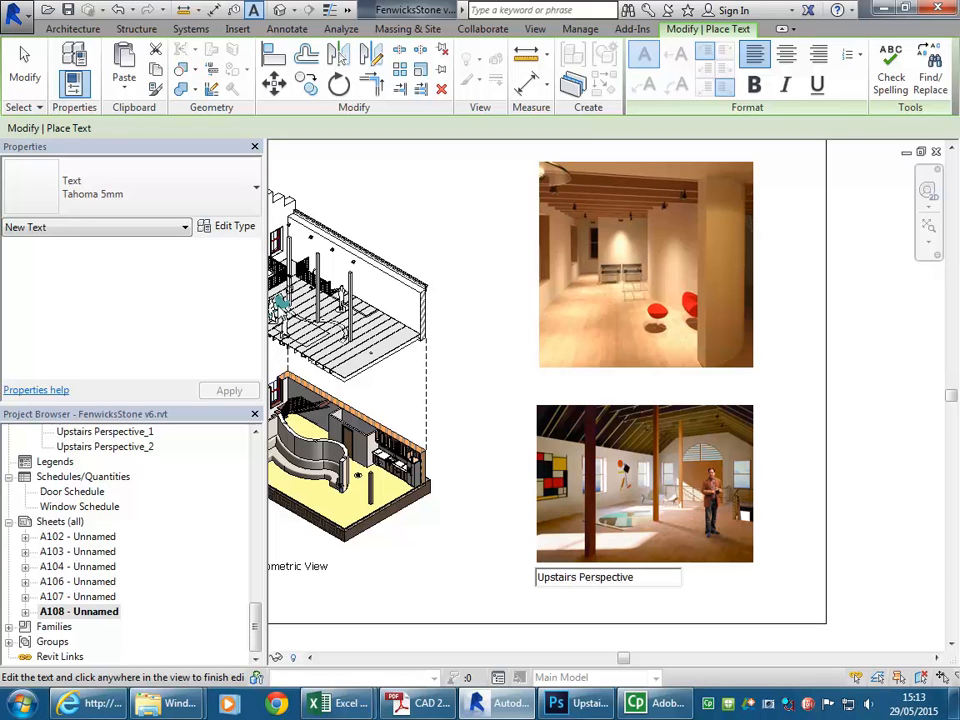
{"action": "left_click", "coordinate": [462, 250]}
{"action": "left_click", "coordinate": [472, 393]}
{"action": "key", "text": "Escape"}
{"action": "key", "text": "Escape"}
{"action": "scroll", "coordinate": [471, 396], "scroll_direction": "down", "scroll_amount": 2}
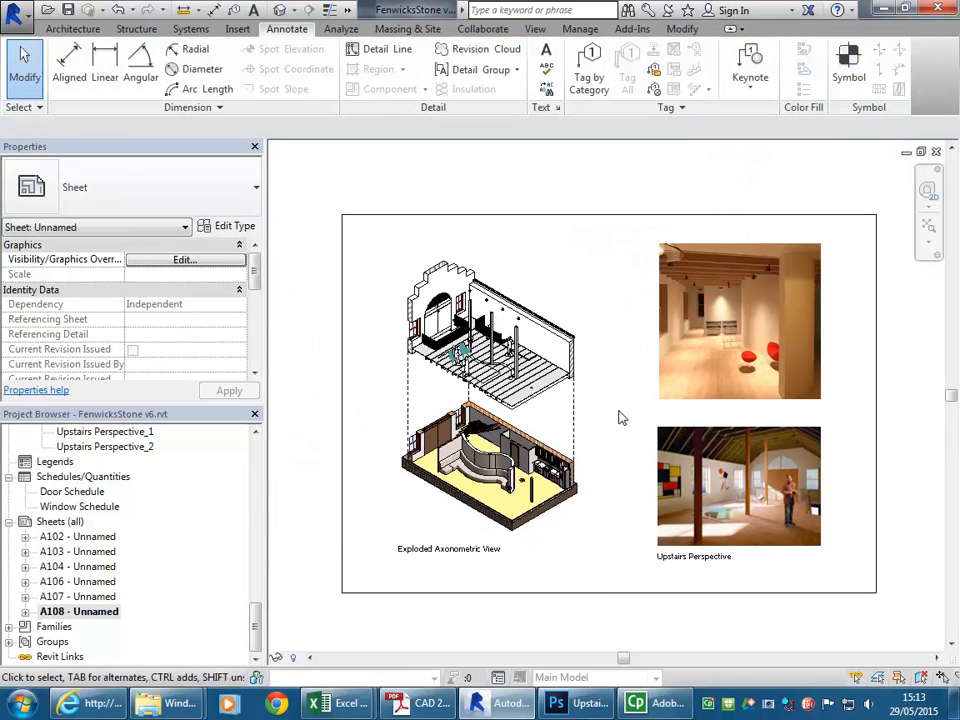
{"action": "left_click_drag", "start_coordinate": [608, 416], "coordinate": [605, 402]}
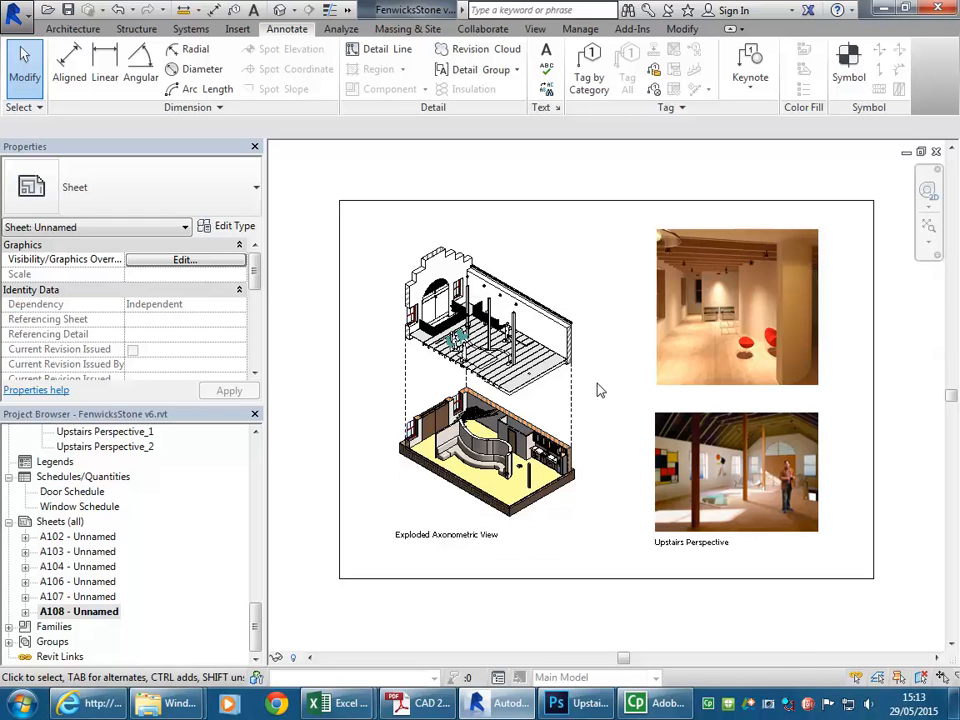
{"action": "scroll", "coordinate": [598, 390], "scroll_direction": "up", "scroll_amount": 2}
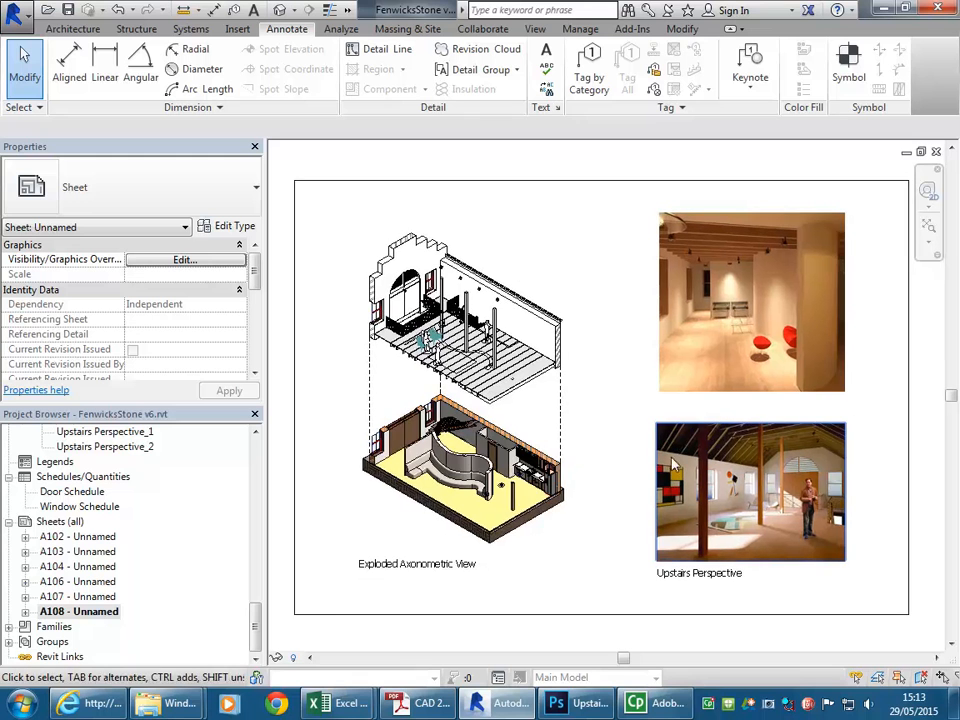
{"action": "left_click", "coordinate": [744, 547]}
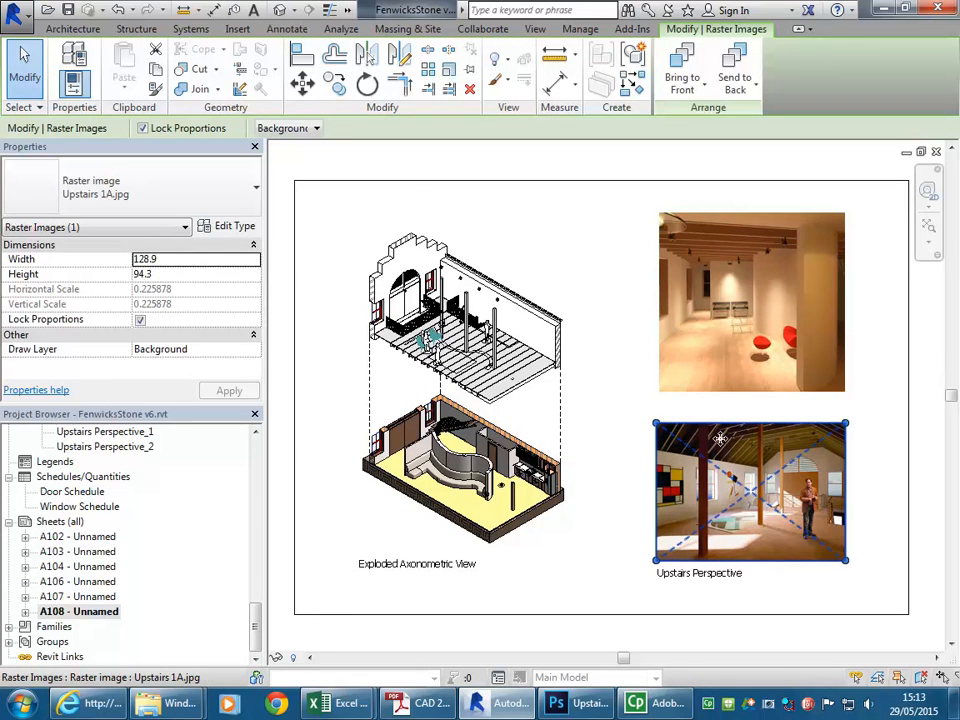
{"action": "key", "text": "Escape"}
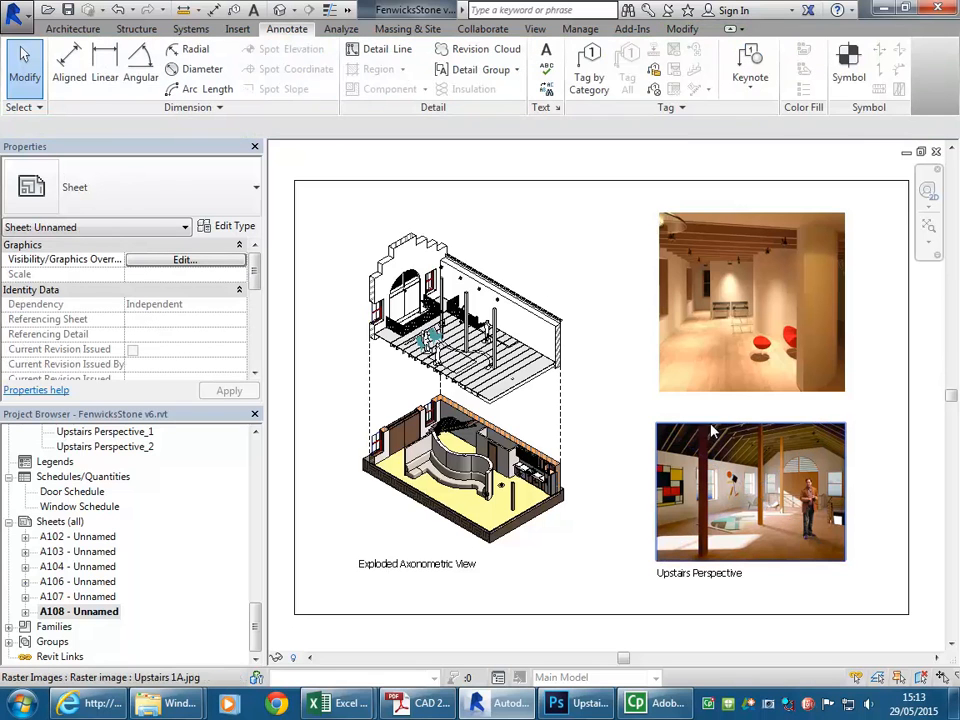